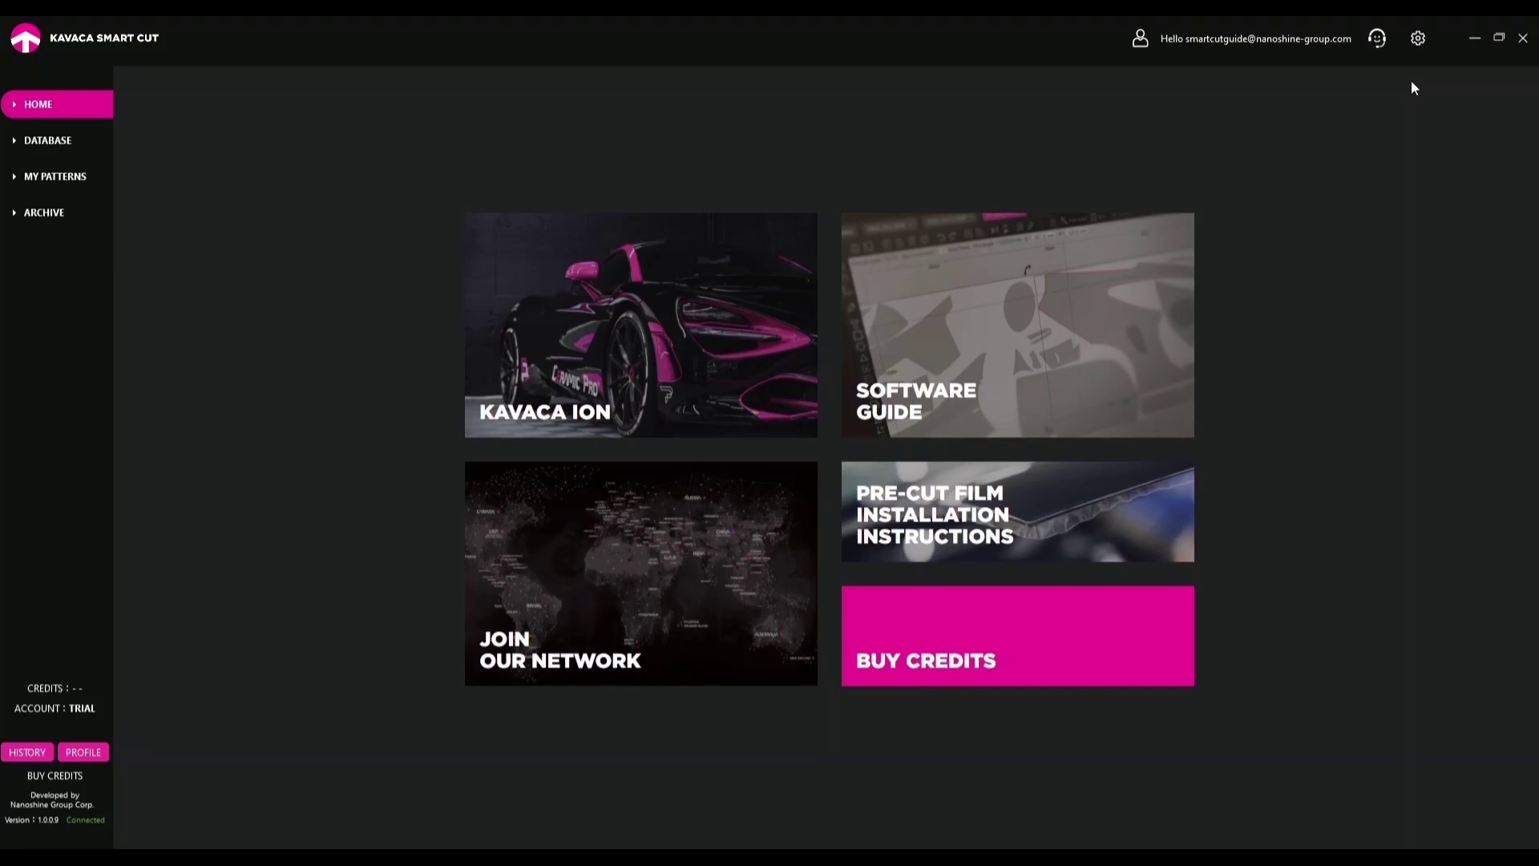
Open the application settings, view the available canvas units and close the settings without changing them.
{"action": "left_click", "coordinate": [1417, 40]}
{"action": "left_click", "coordinate": [698, 361]}
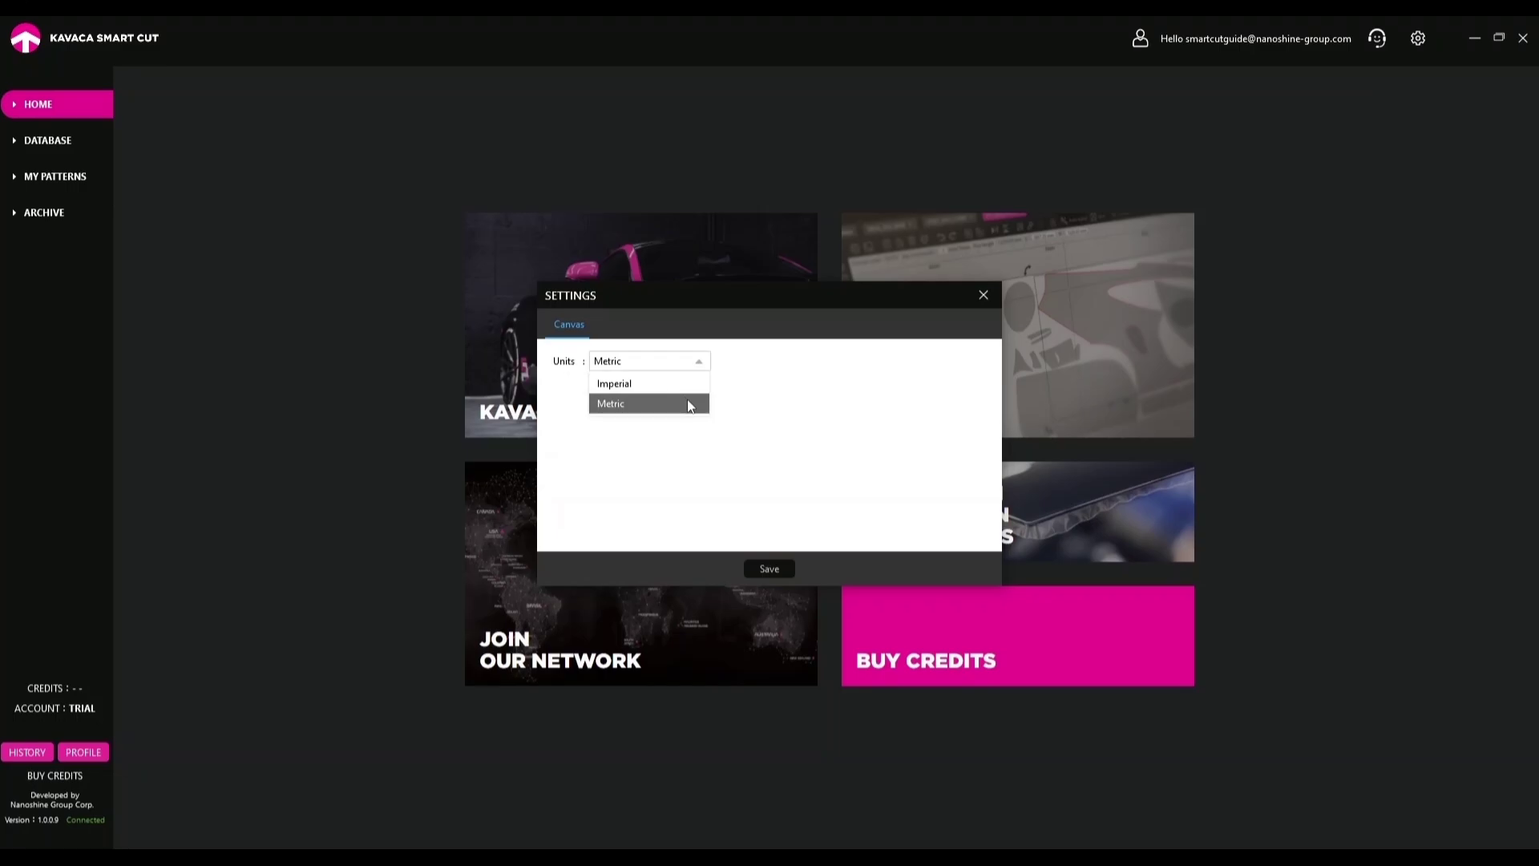
{"action": "left_click", "coordinate": [984, 295]}
Open the pattern database and look at the exterior Make and Model filters.
{"action": "left_click", "coordinate": [63, 143]}
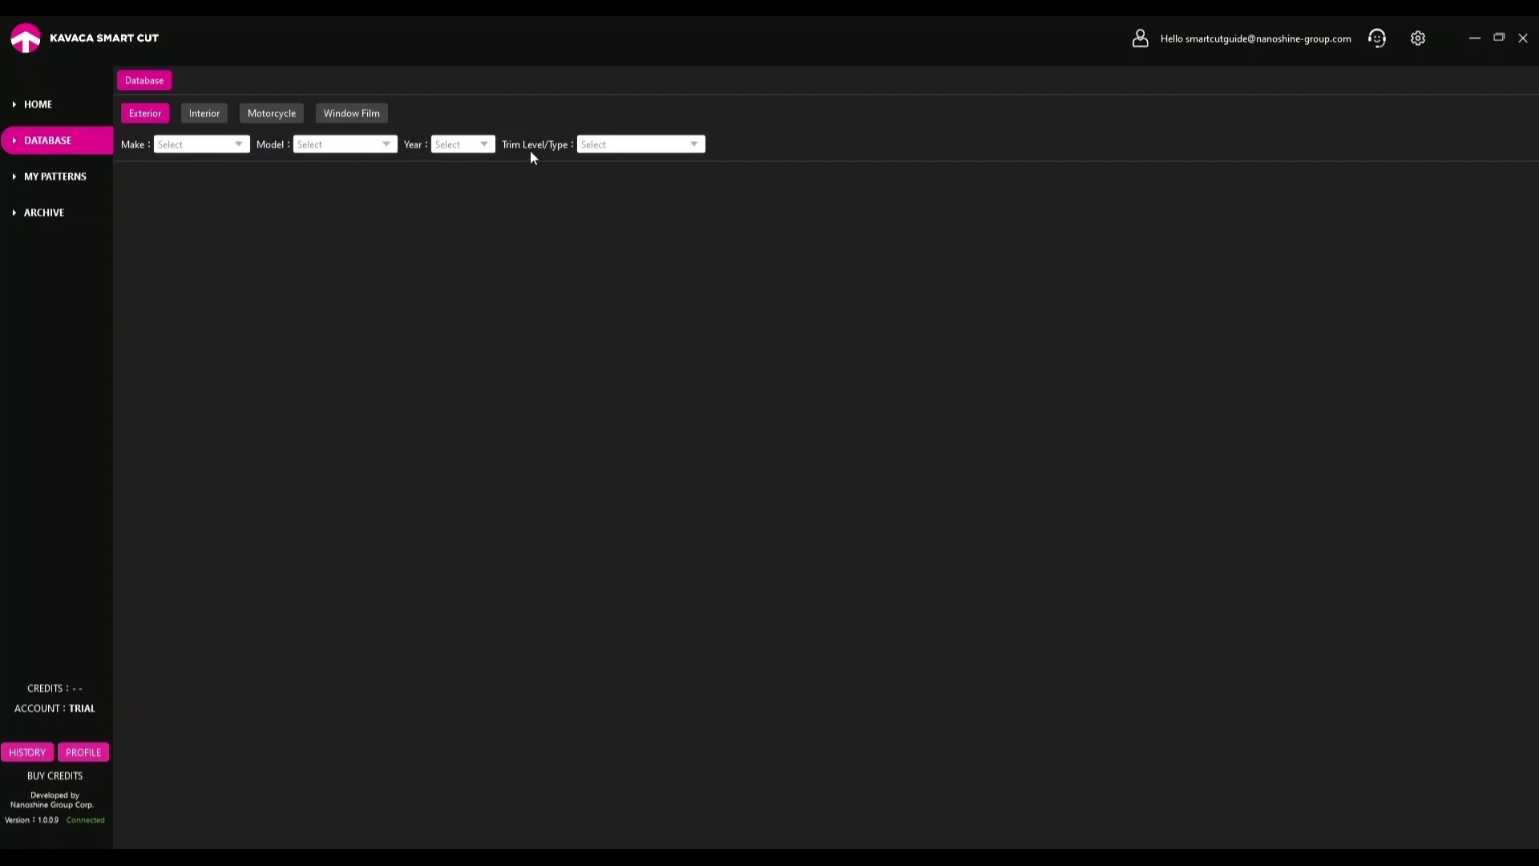
{"action": "left_click", "coordinate": [245, 145]}
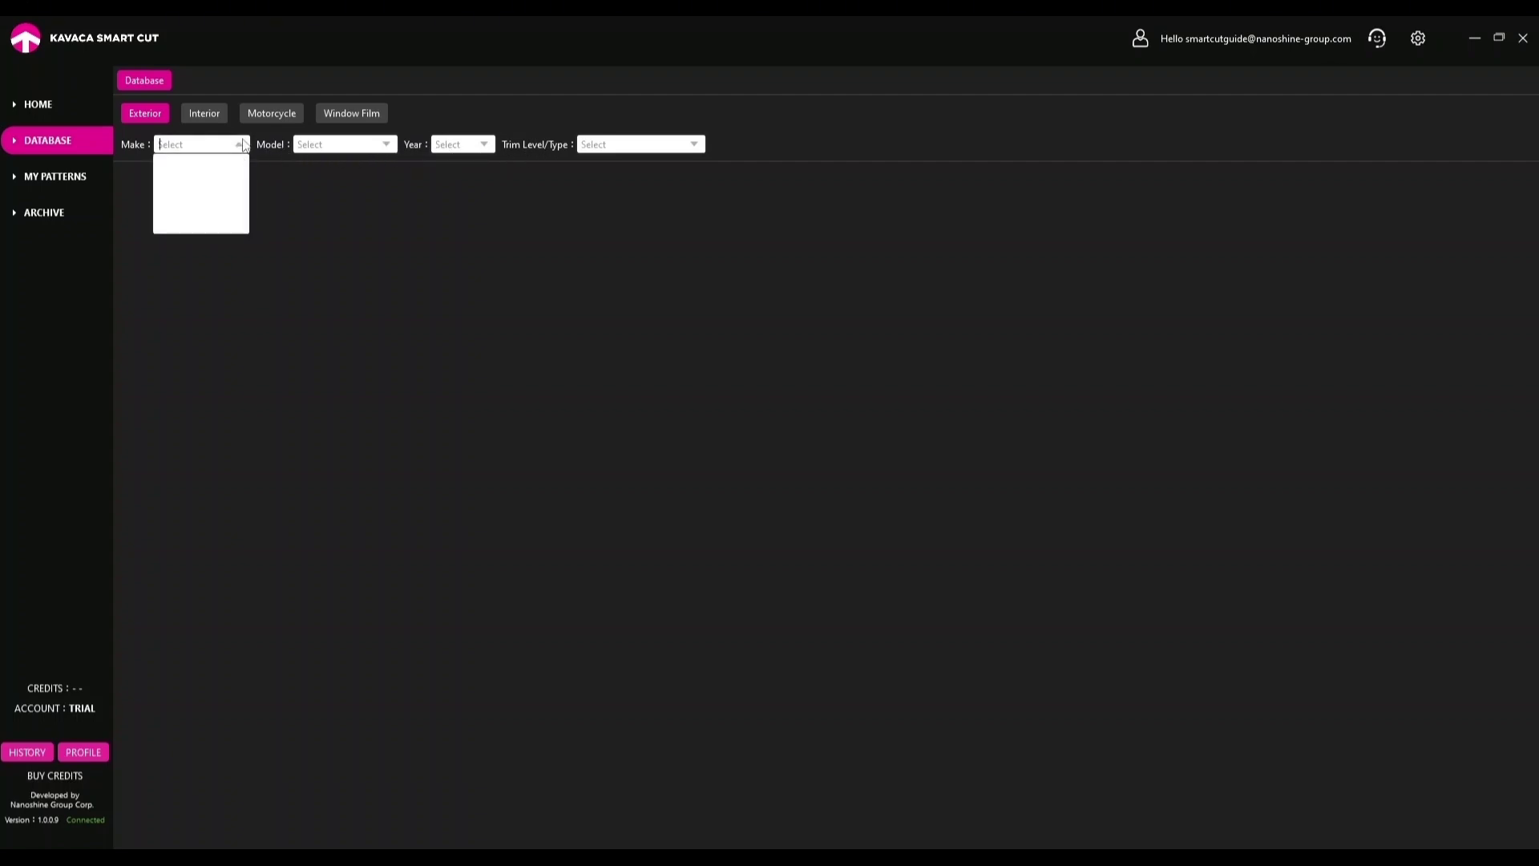
{"action": "left_click", "coordinate": [391, 147]}
{"action": "left_click", "coordinate": [391, 147]}
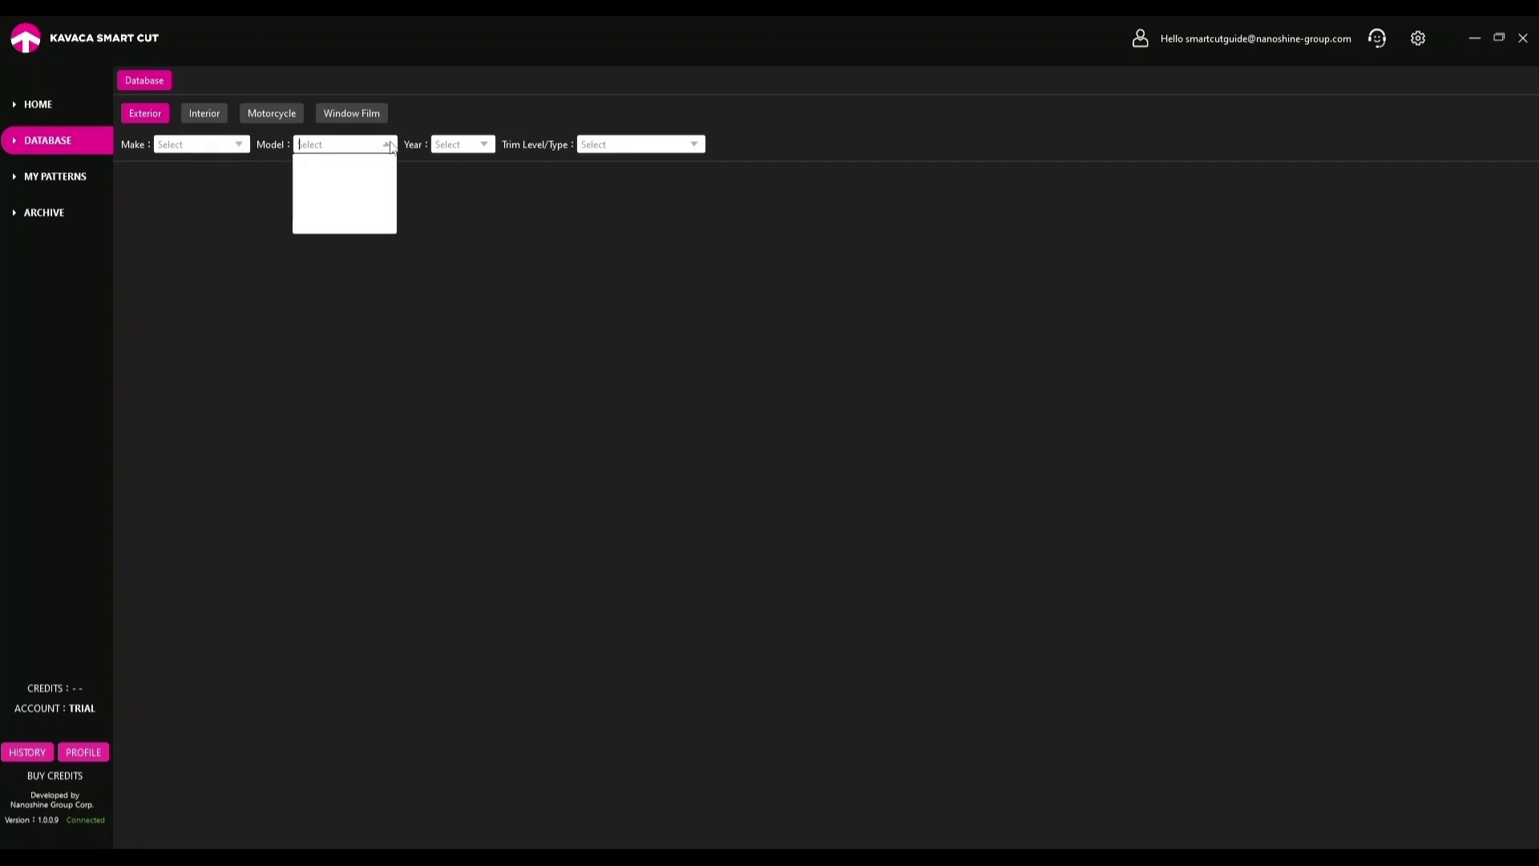
{"action": "left_click", "coordinate": [392, 148]}
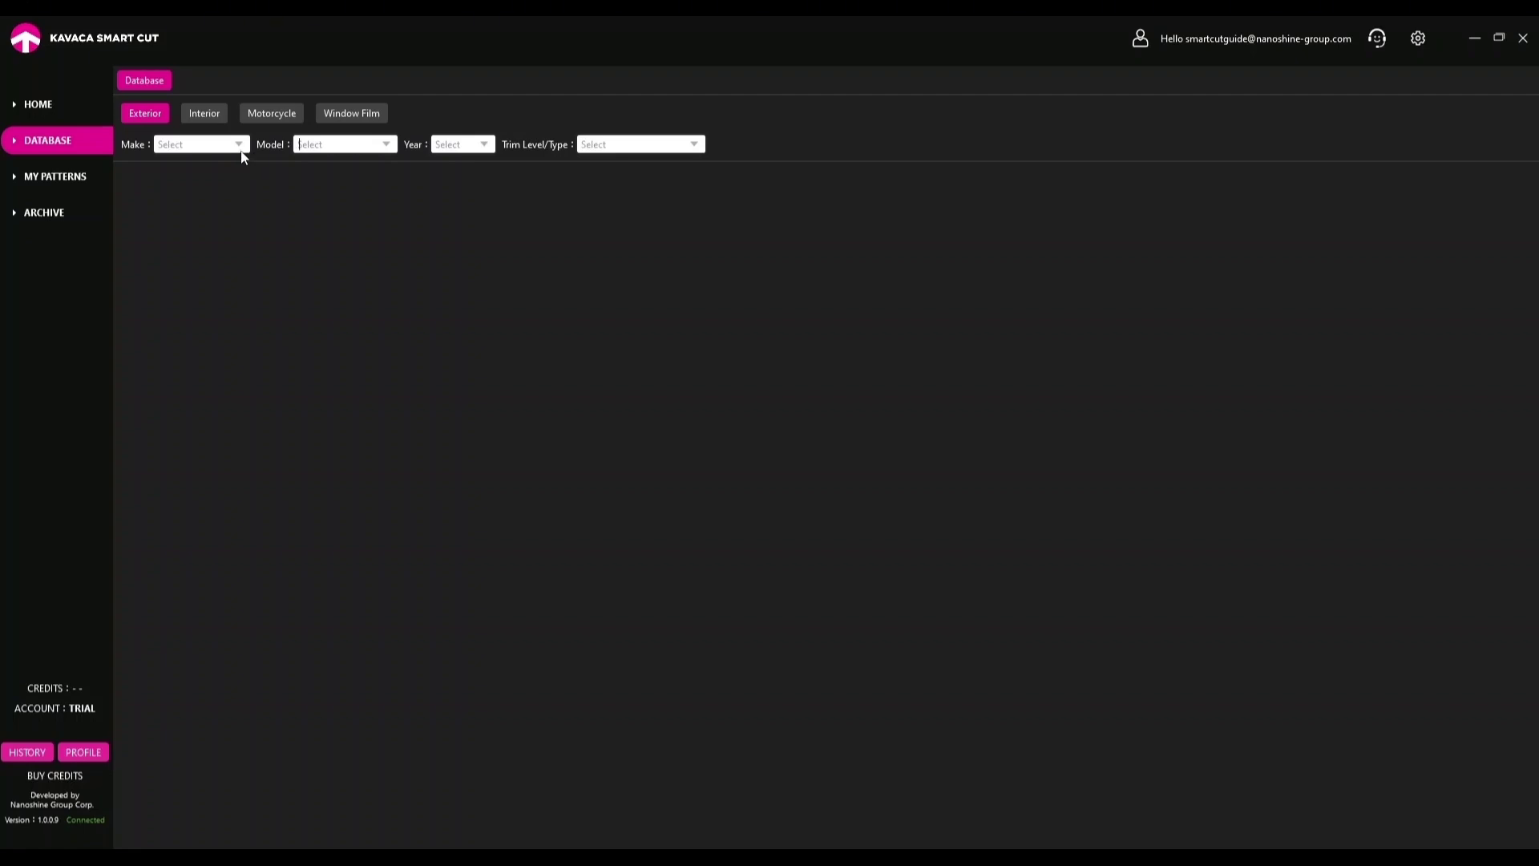
Review the debit or credit card payment form for the Annual Unlimited package and return to the merchant without paying.
{"action": "left_click", "coordinate": [38, 108]}
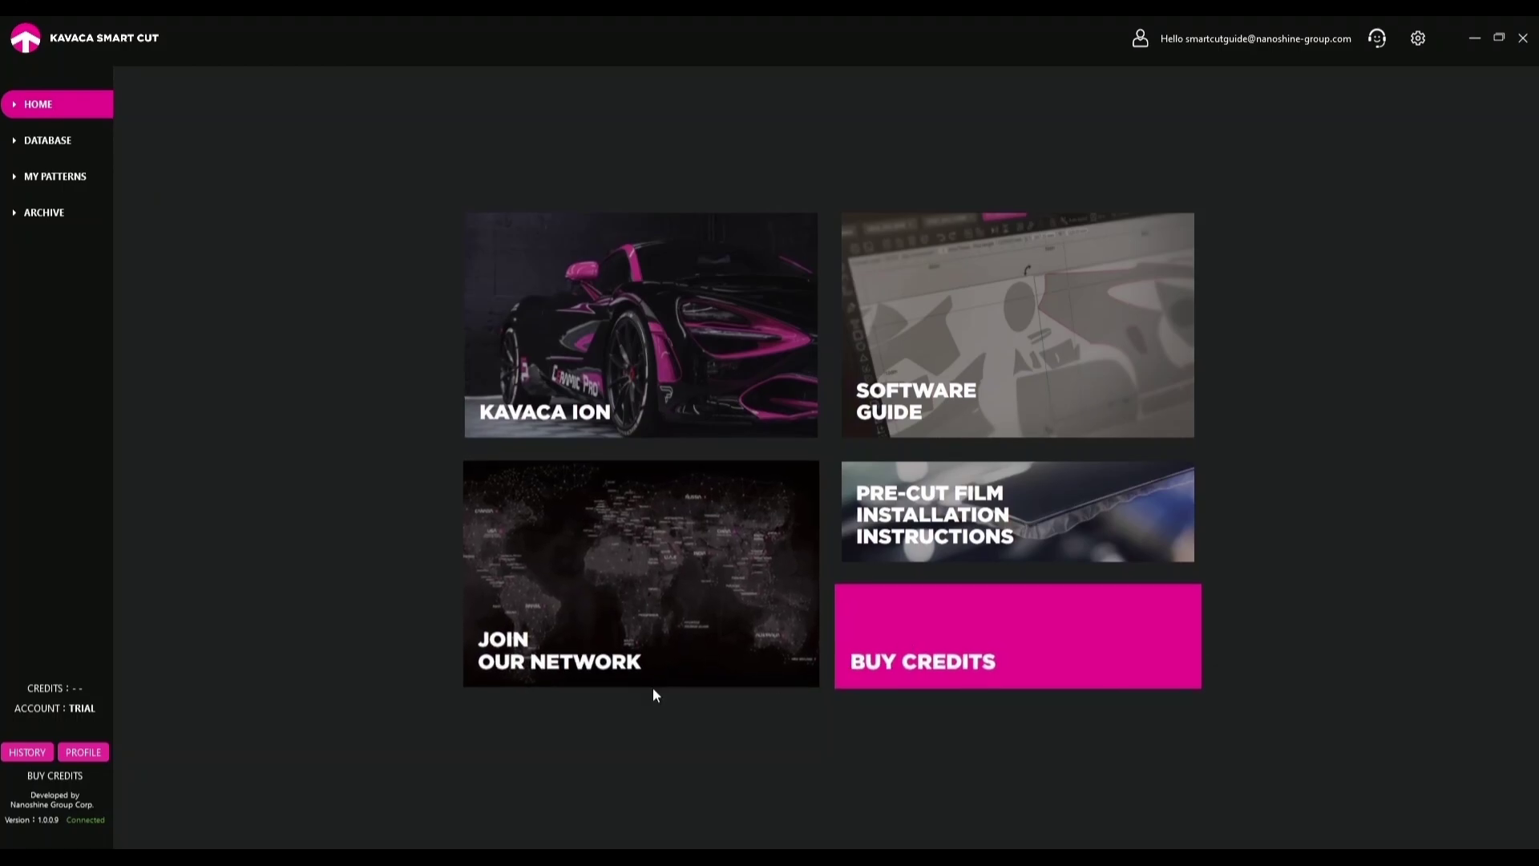
{"action": "left_click", "coordinate": [45, 777]}
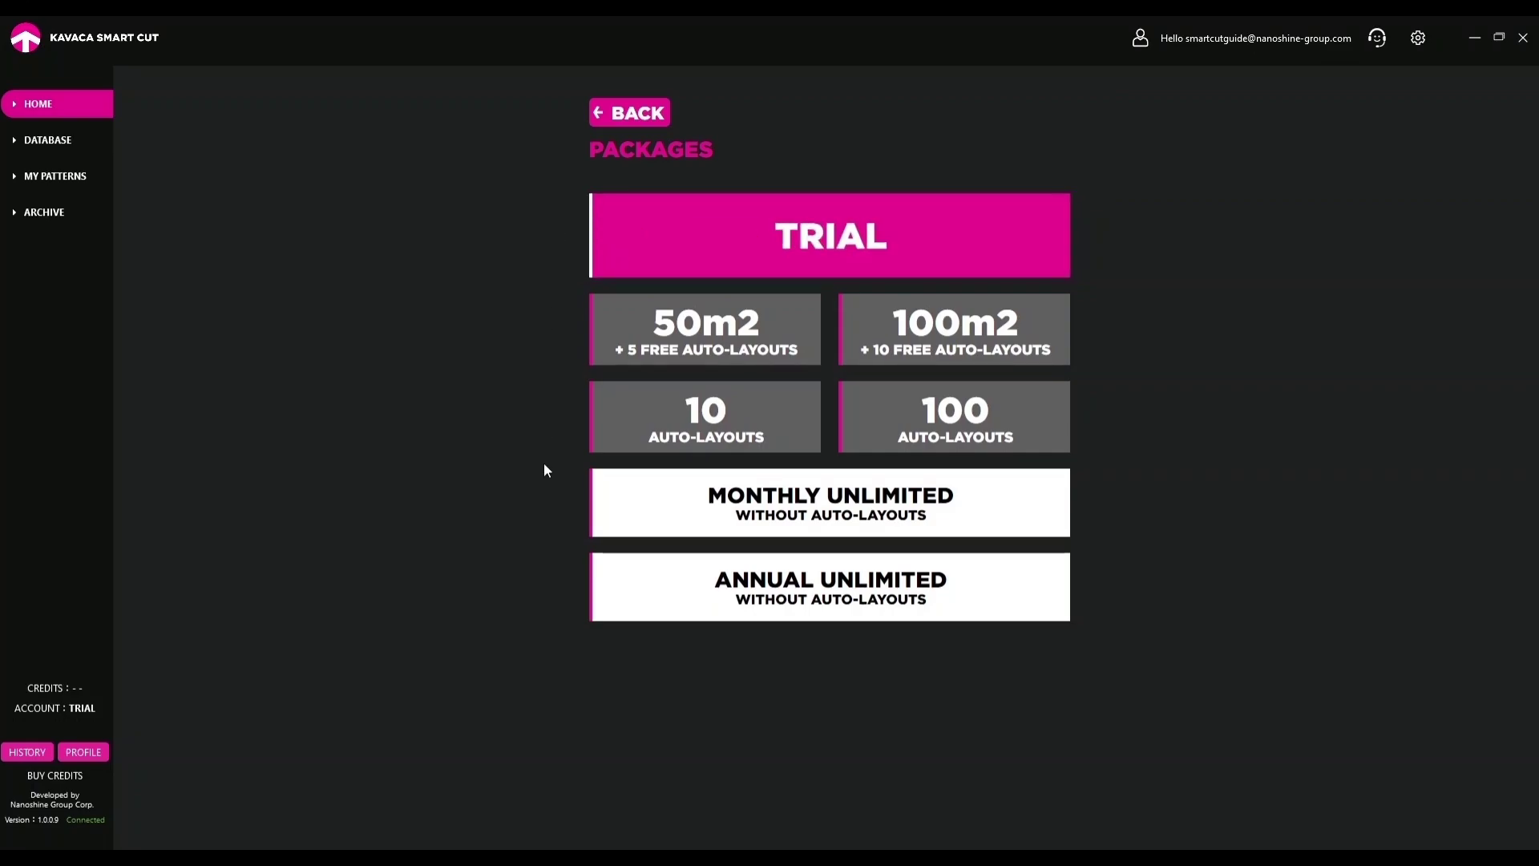
{"action": "left_click", "coordinate": [615, 577]}
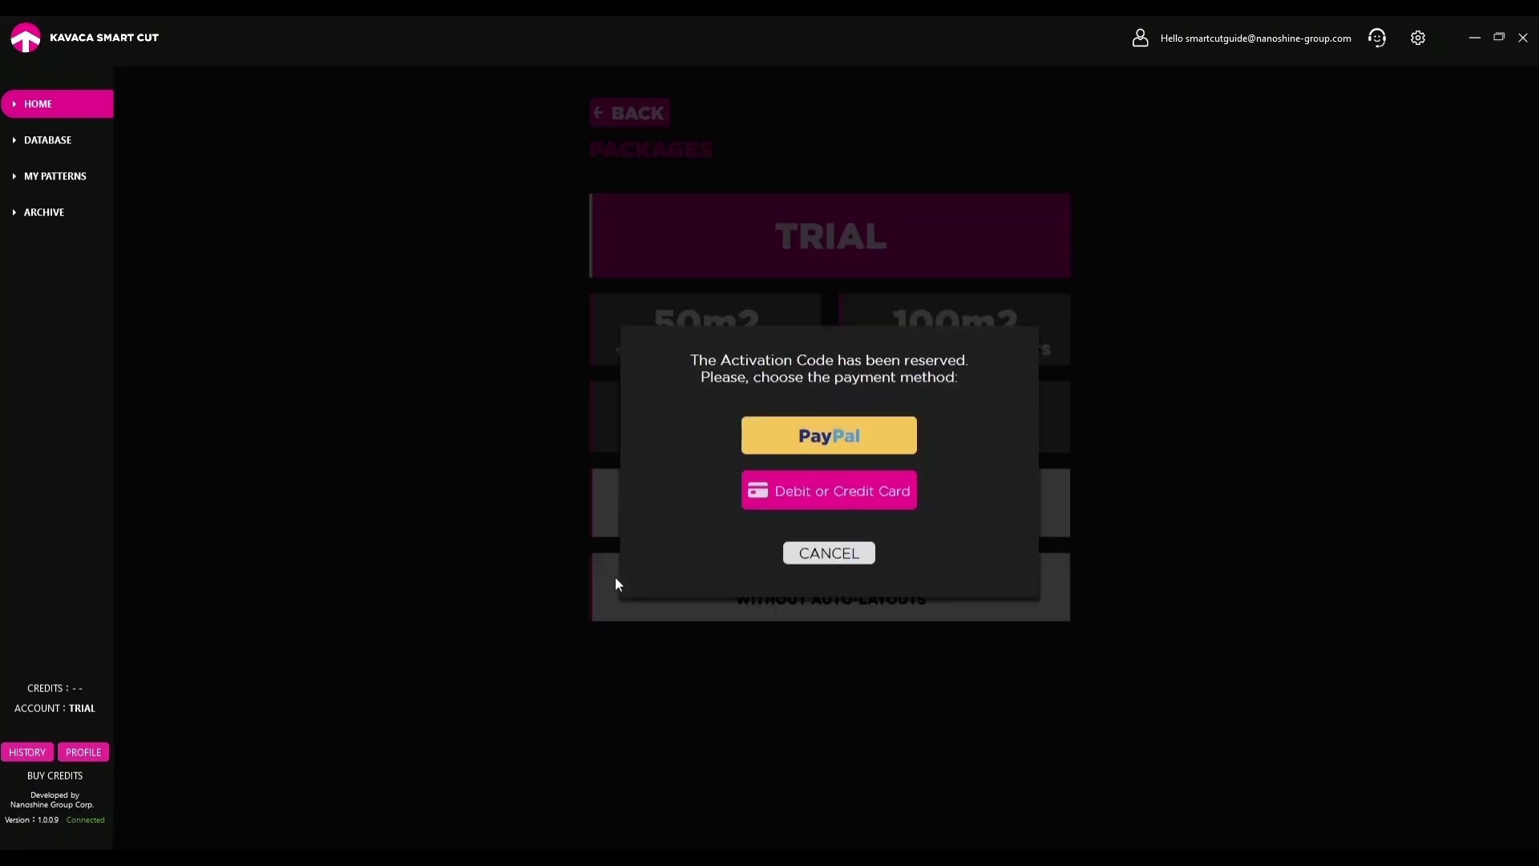
{"action": "left_click", "coordinate": [778, 495]}
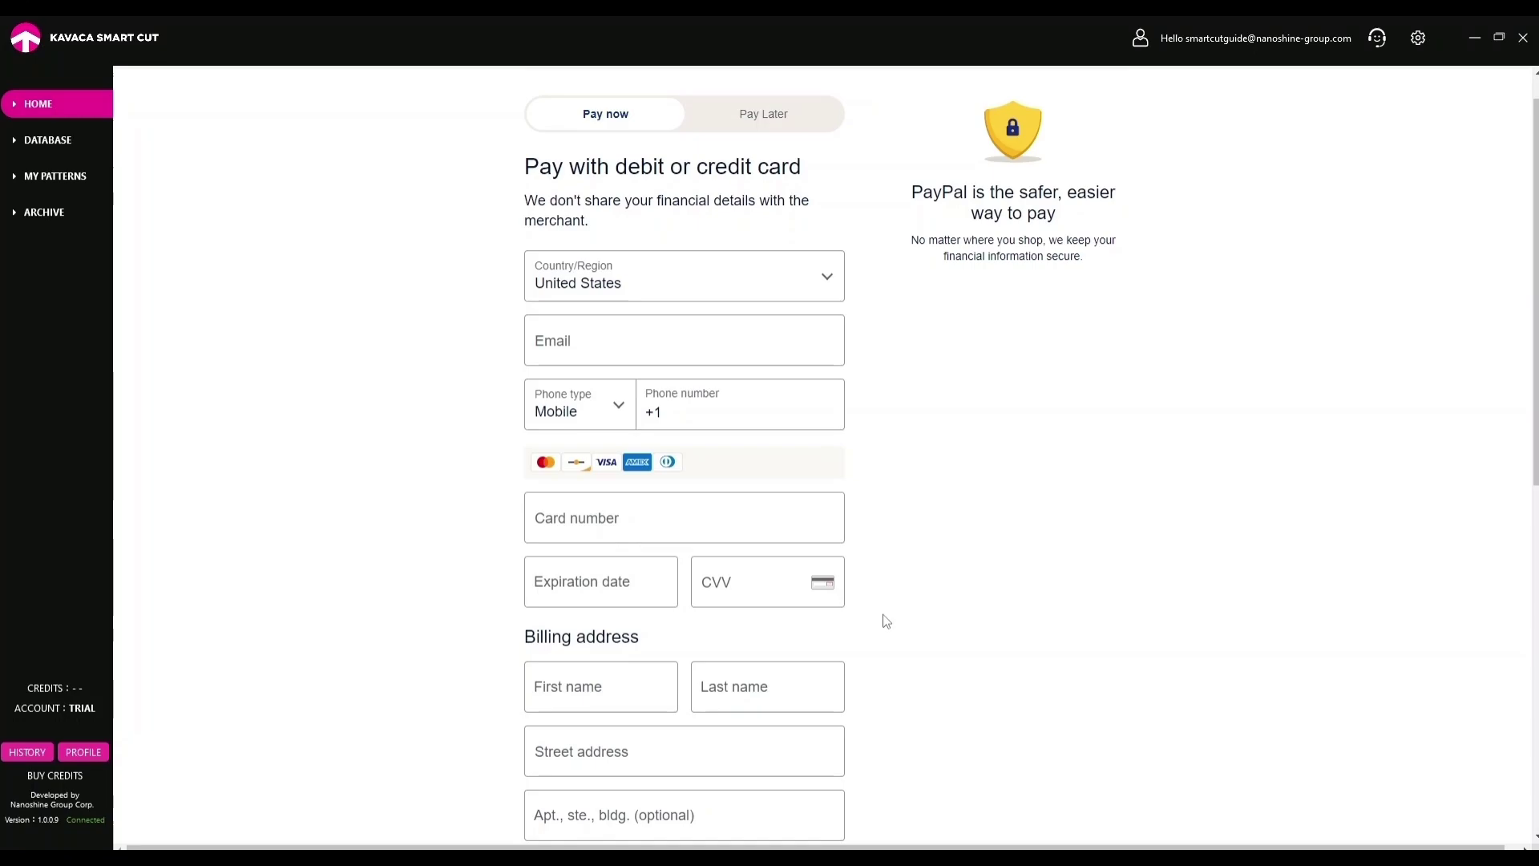
{"action": "scroll", "coordinate": [950, 565], "scroll_direction": "down", "scroll_amount": 6}
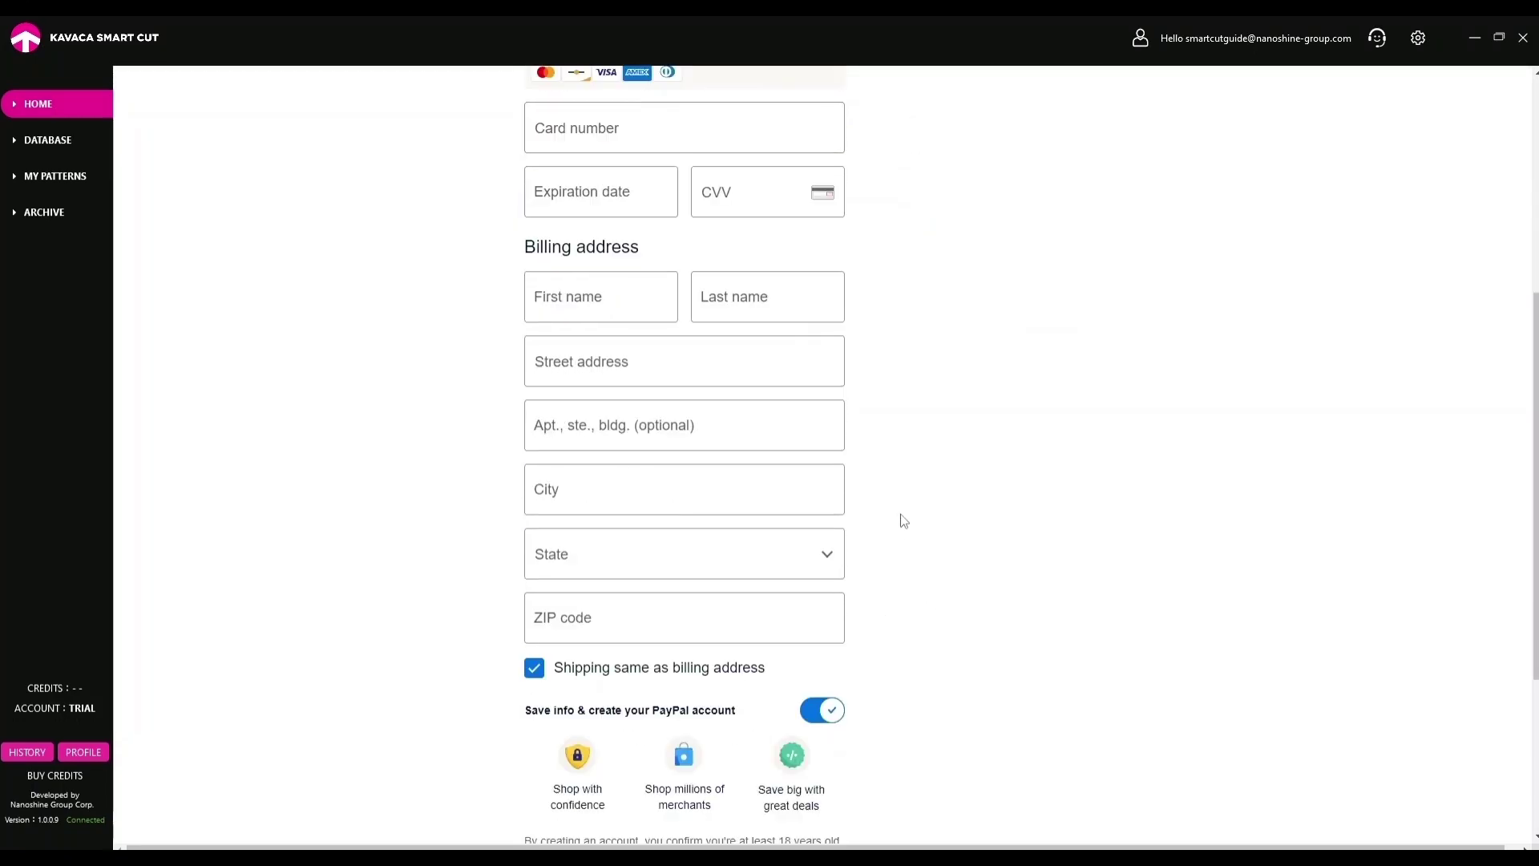
{"action": "scroll", "coordinate": [903, 521], "scroll_direction": "down", "scroll_amount": 1}
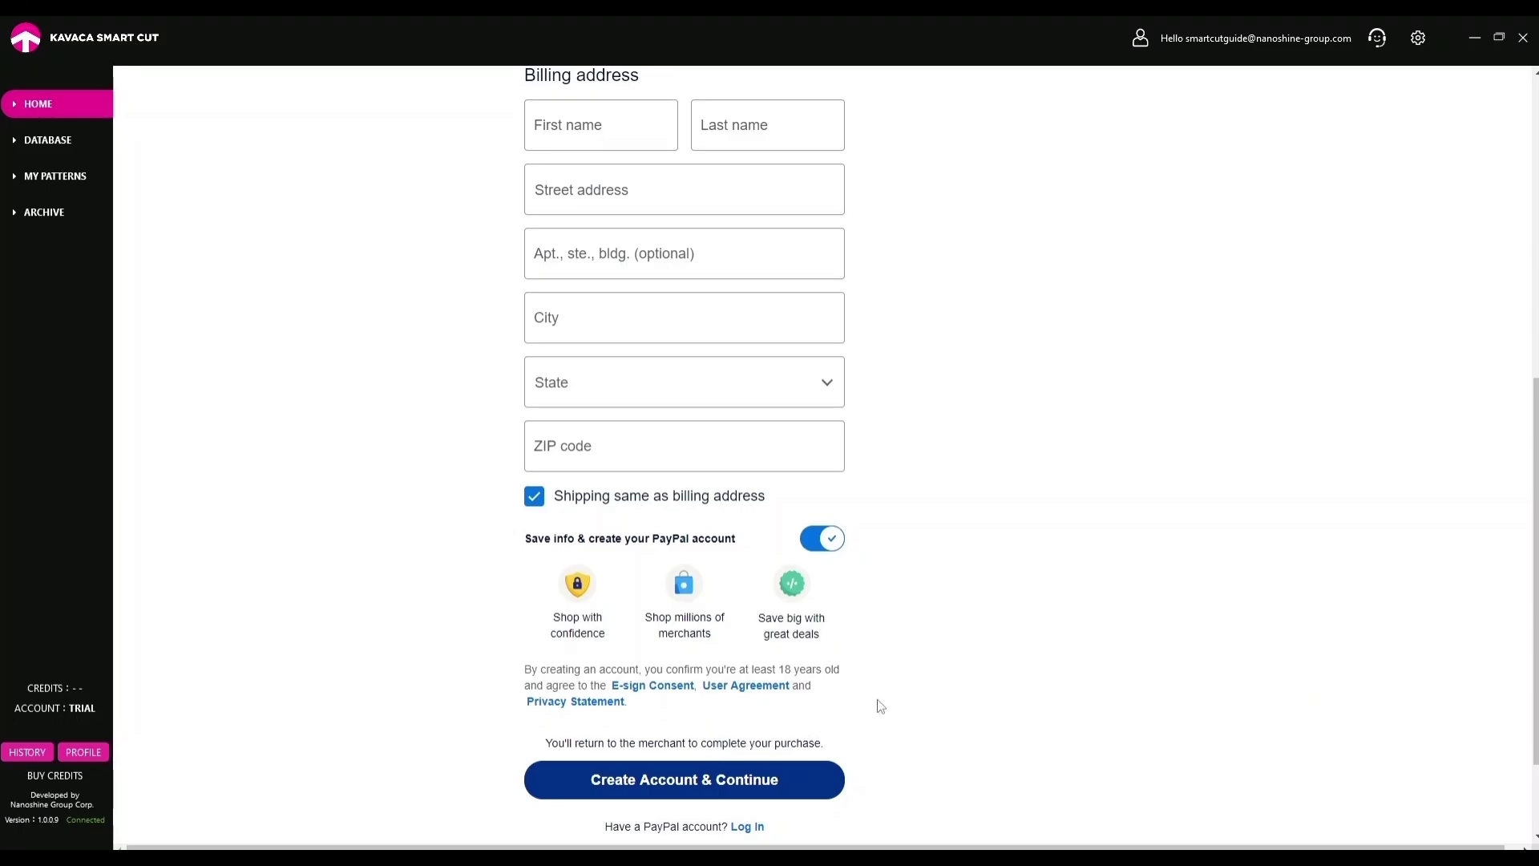
{"action": "scroll", "coordinate": [880, 705], "scroll_direction": "down", "scroll_amount": 1}
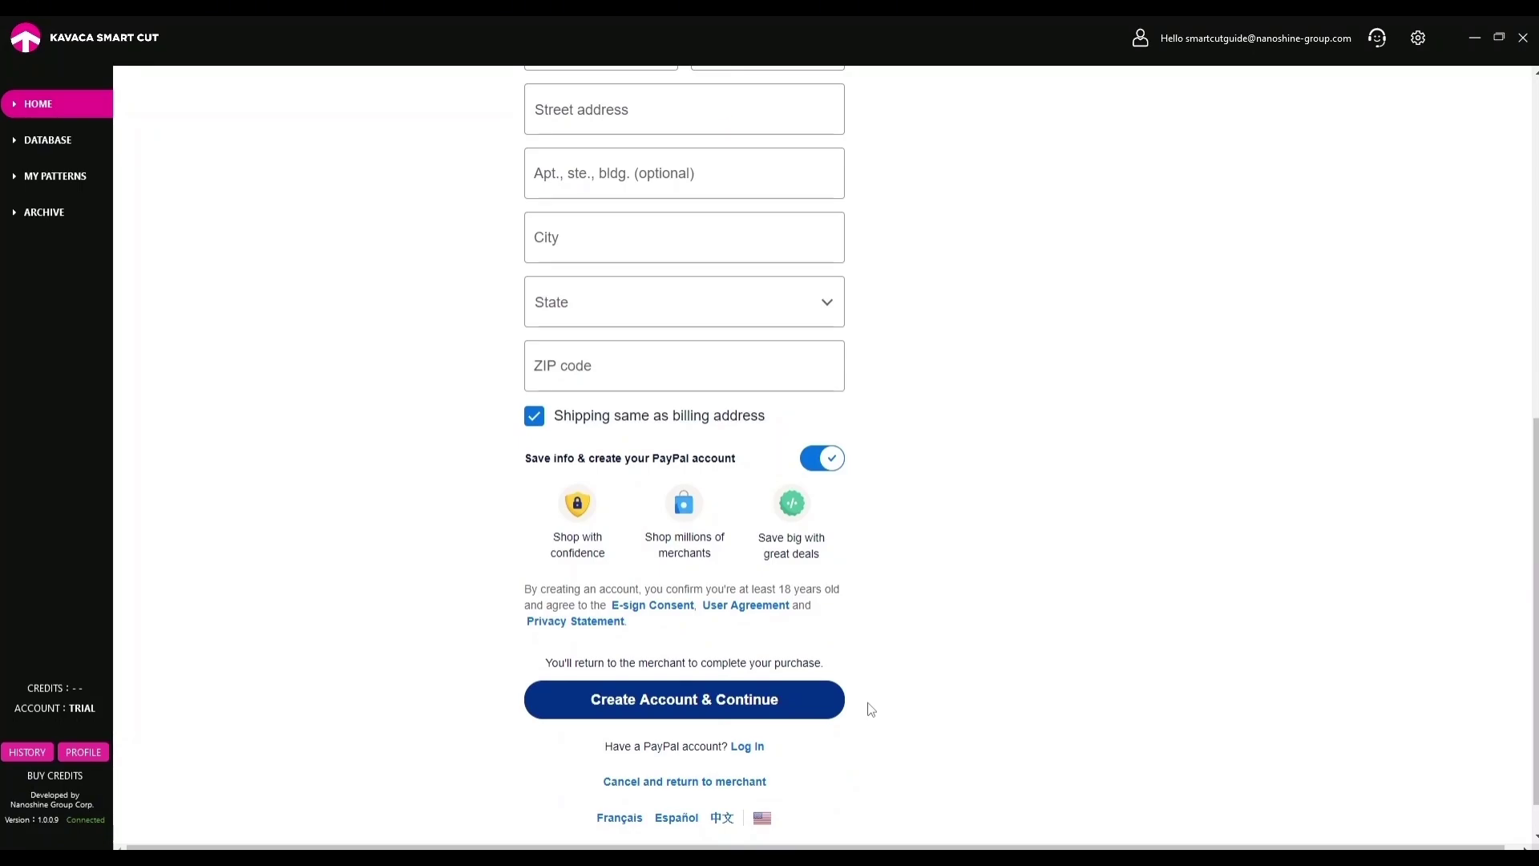
{"action": "left_click", "coordinate": [744, 784]}
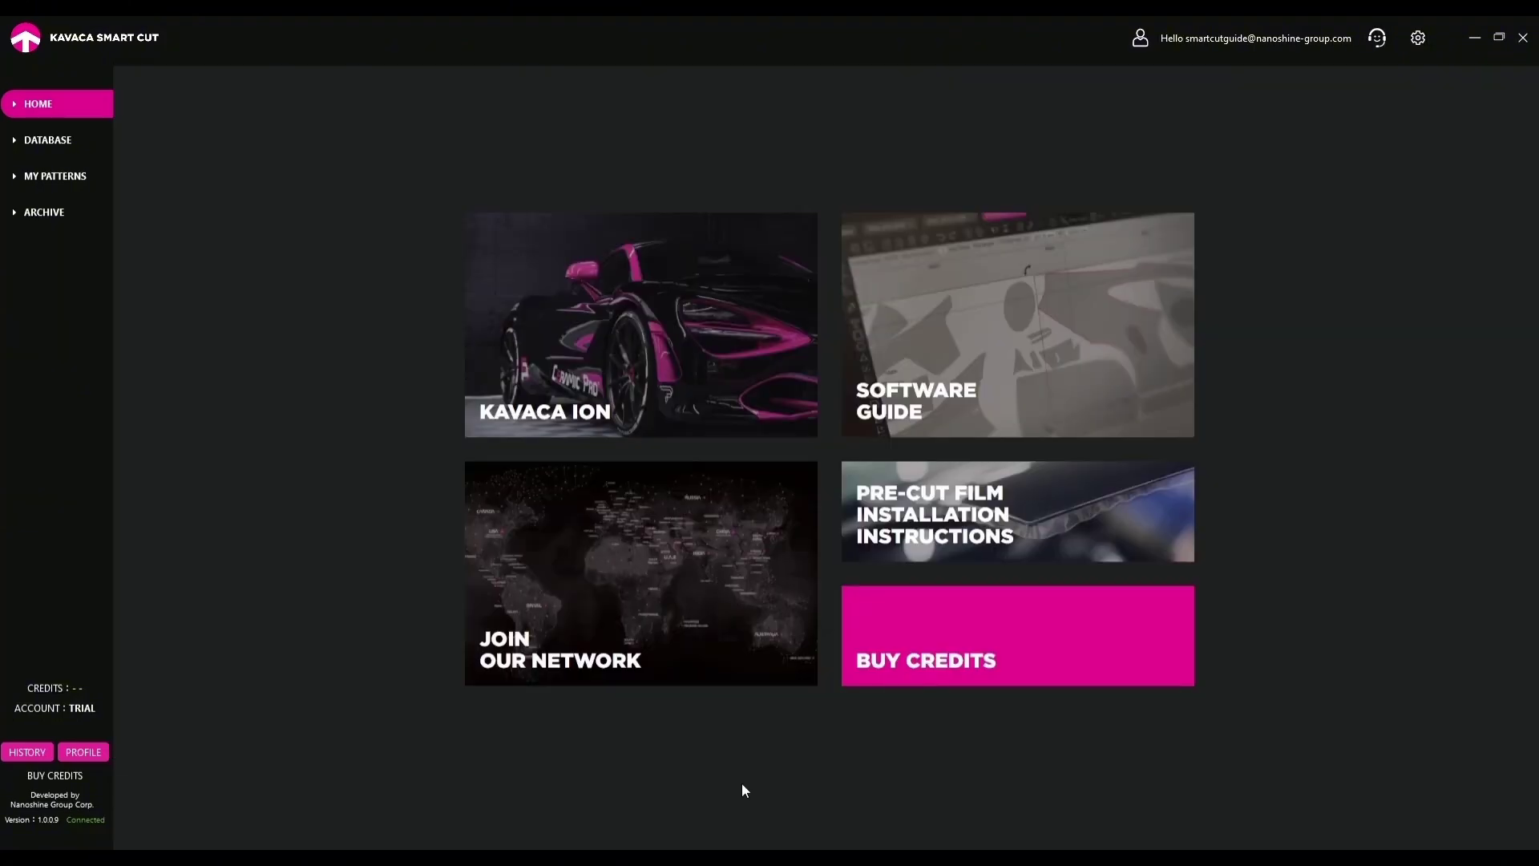
Request the Trial package from the credit packages and have its activation code sent by e-mail.
{"action": "left_click", "coordinate": [907, 669]}
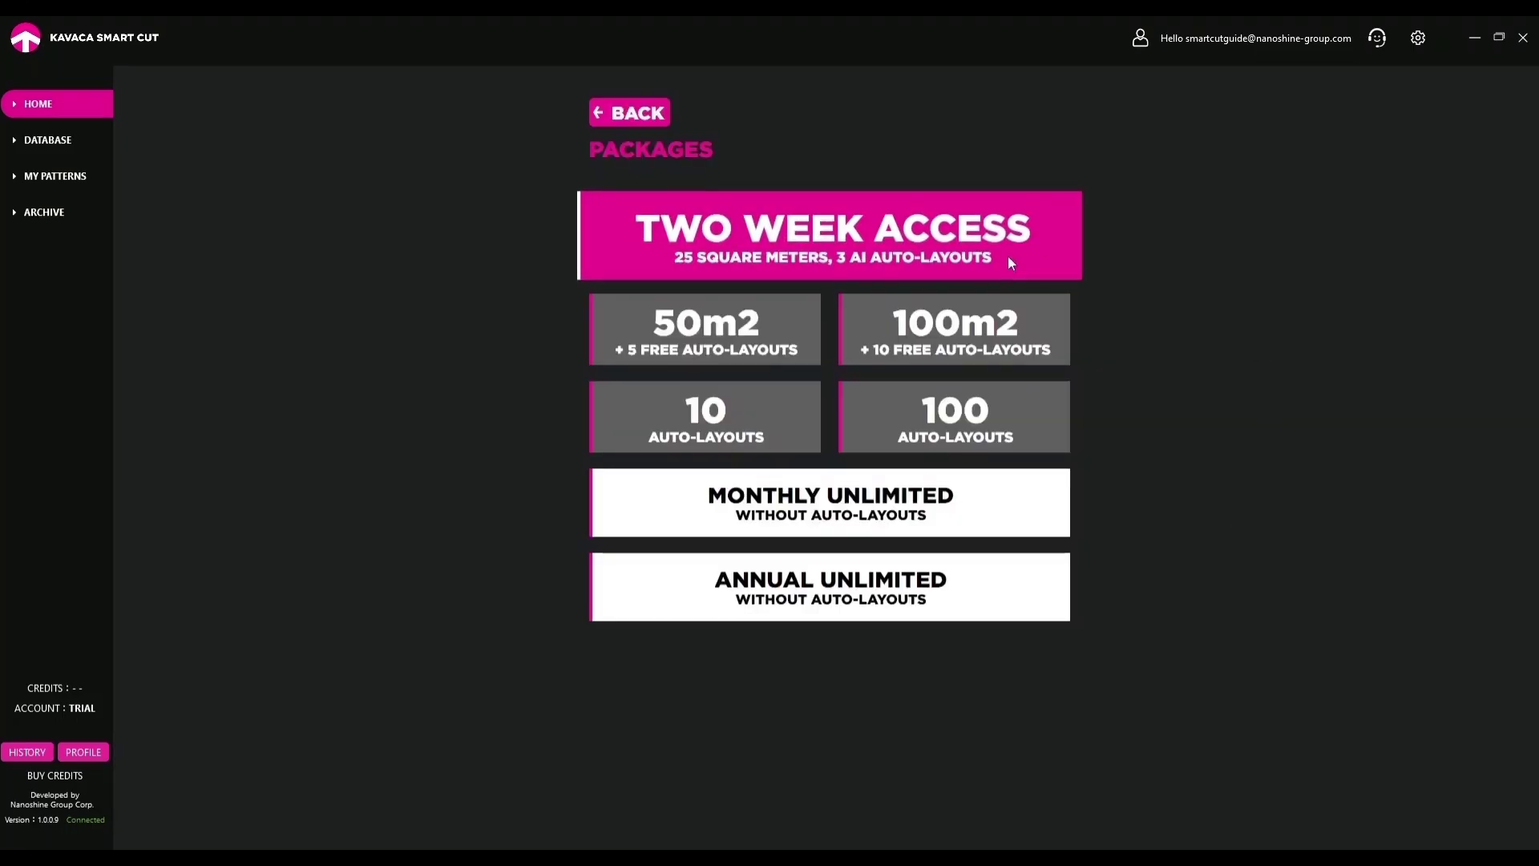
{"action": "left_click", "coordinate": [1009, 263]}
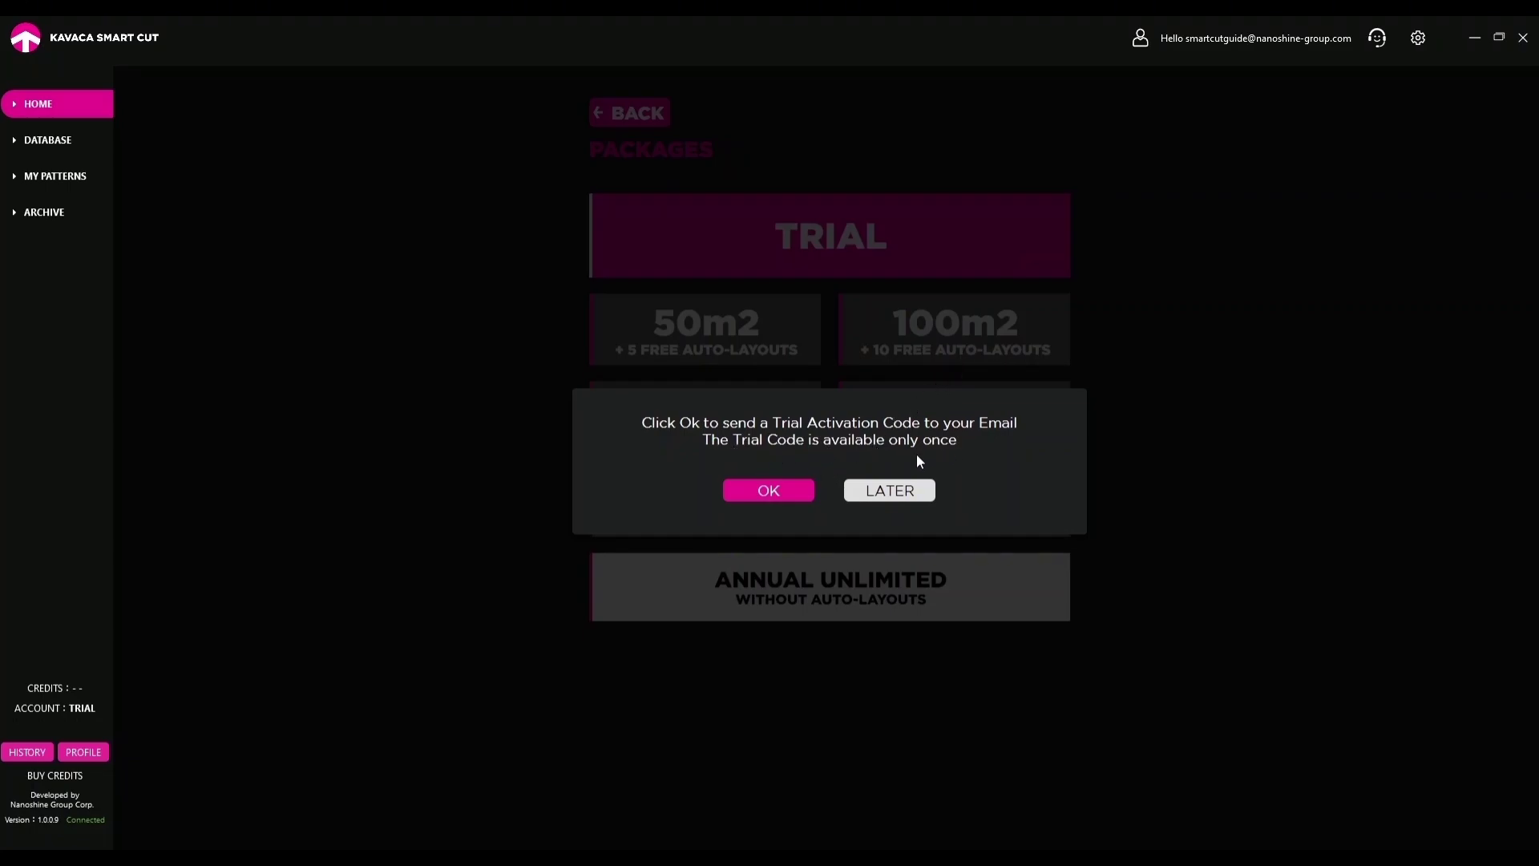
{"action": "left_click", "coordinate": [770, 496]}
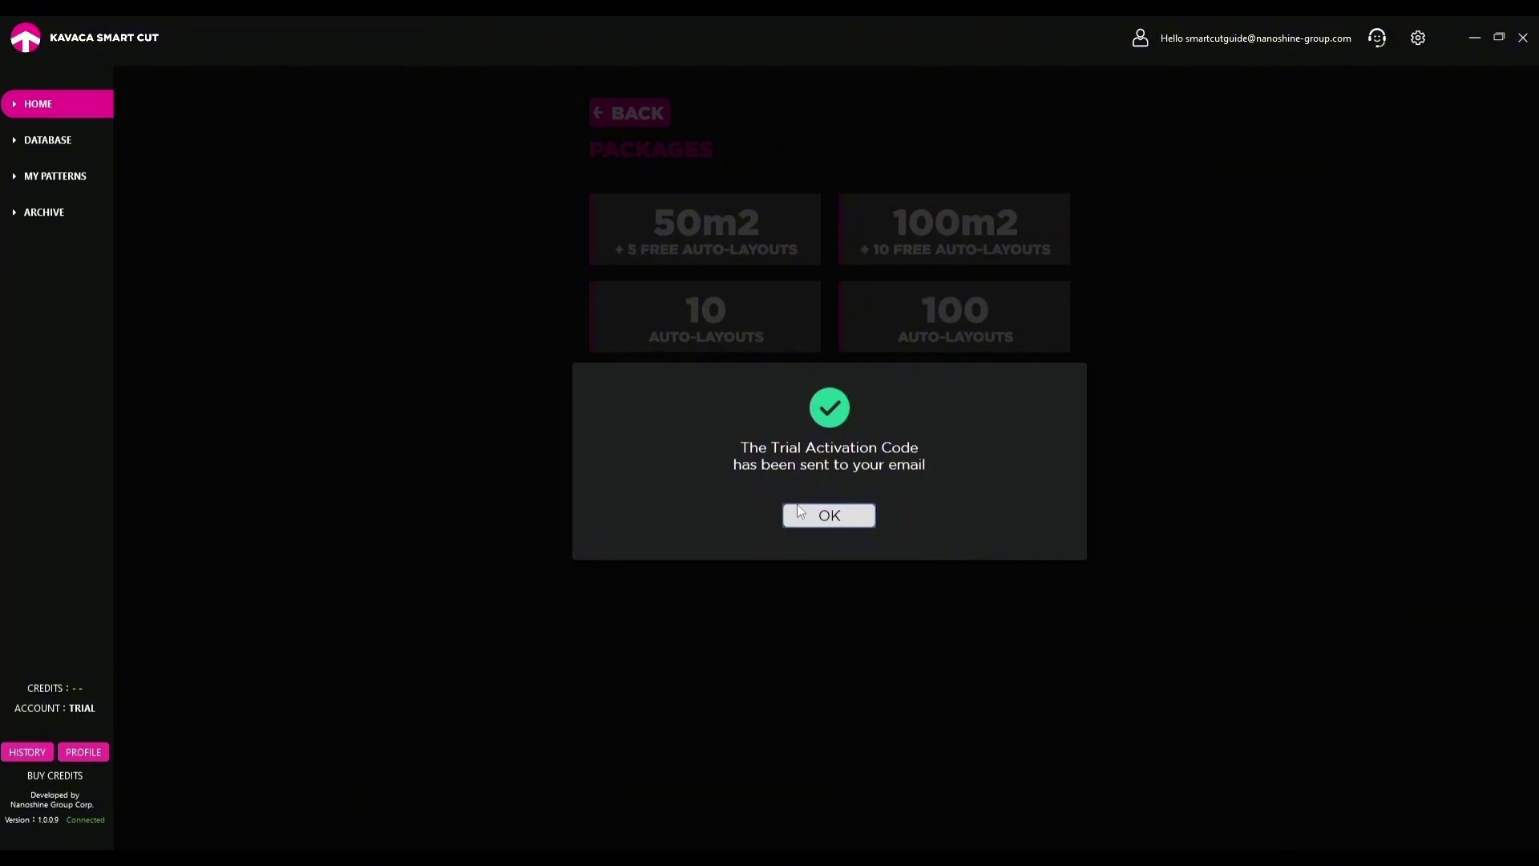
{"action": "left_click", "coordinate": [829, 516]}
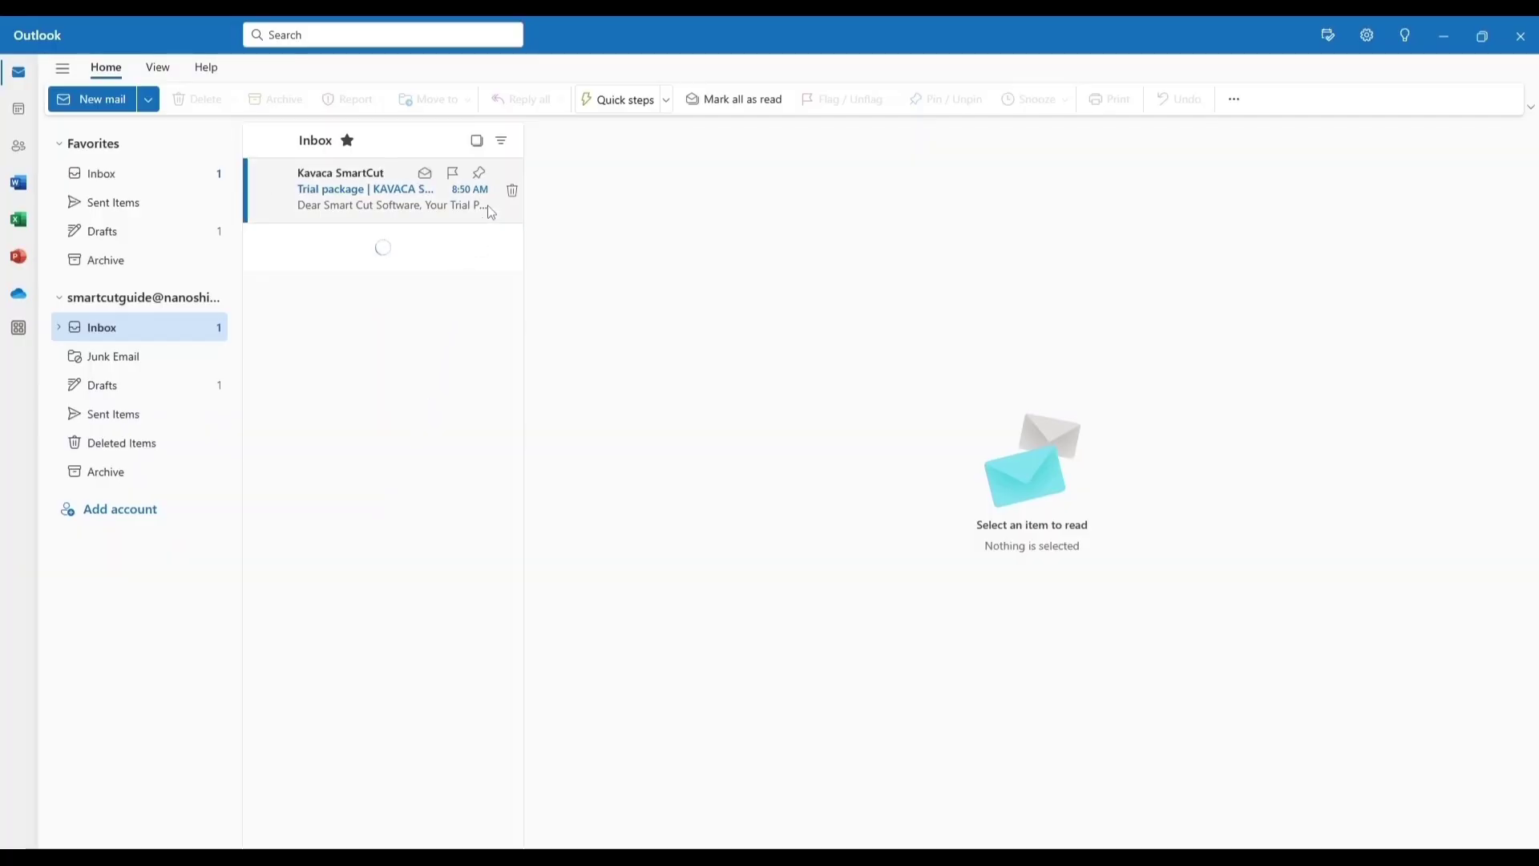
Switch to Outlook, open the Trial package e-mail and select the Package ID code in it.
{"action": "left_click", "coordinate": [385, 190]}
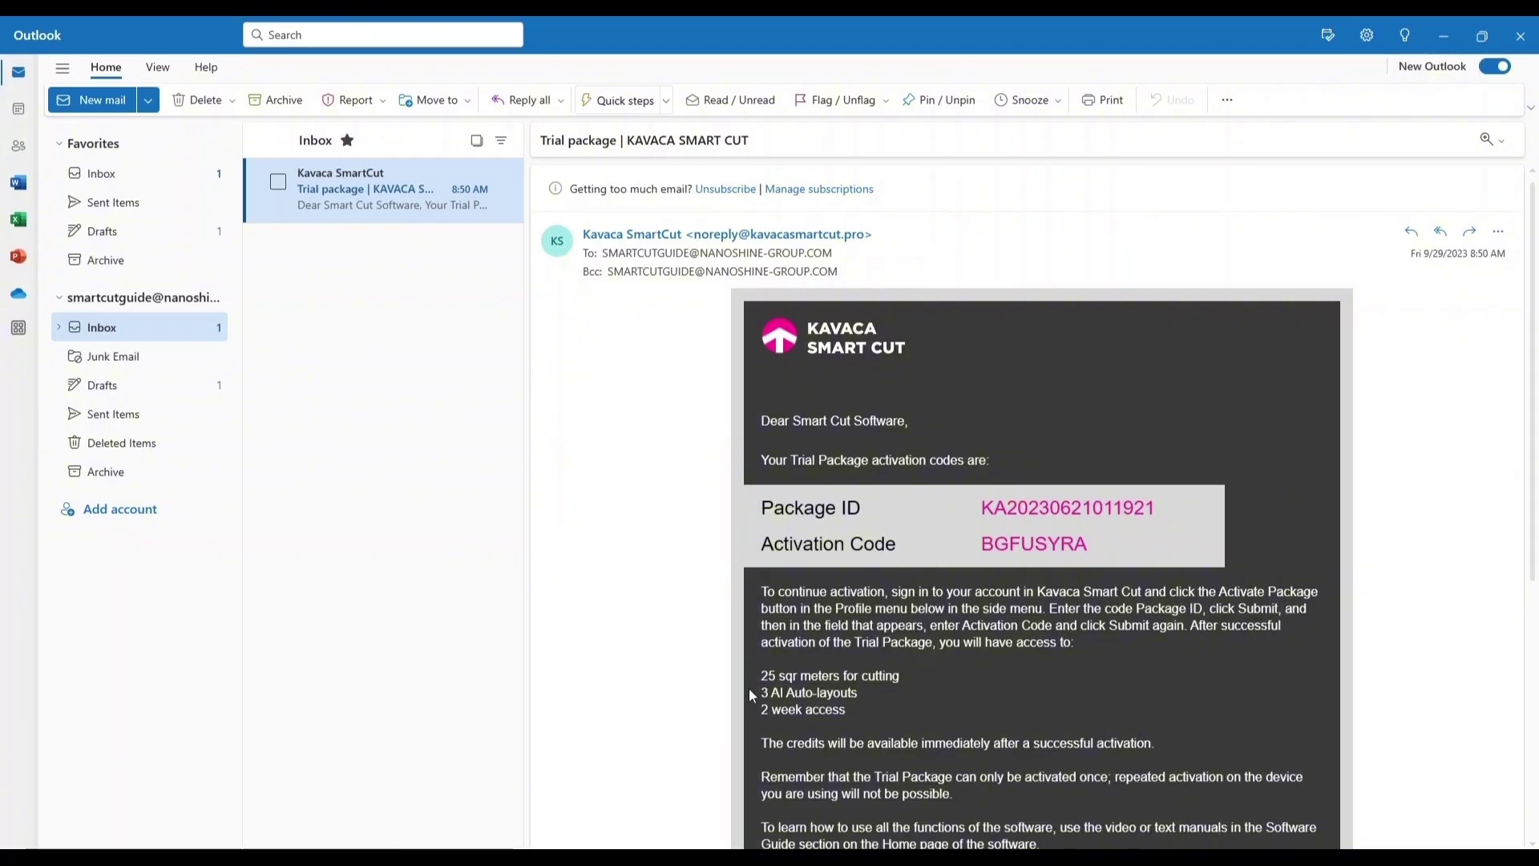
{"action": "left_click_drag", "start_coordinate": [1154, 503], "coordinate": [968, 511]}
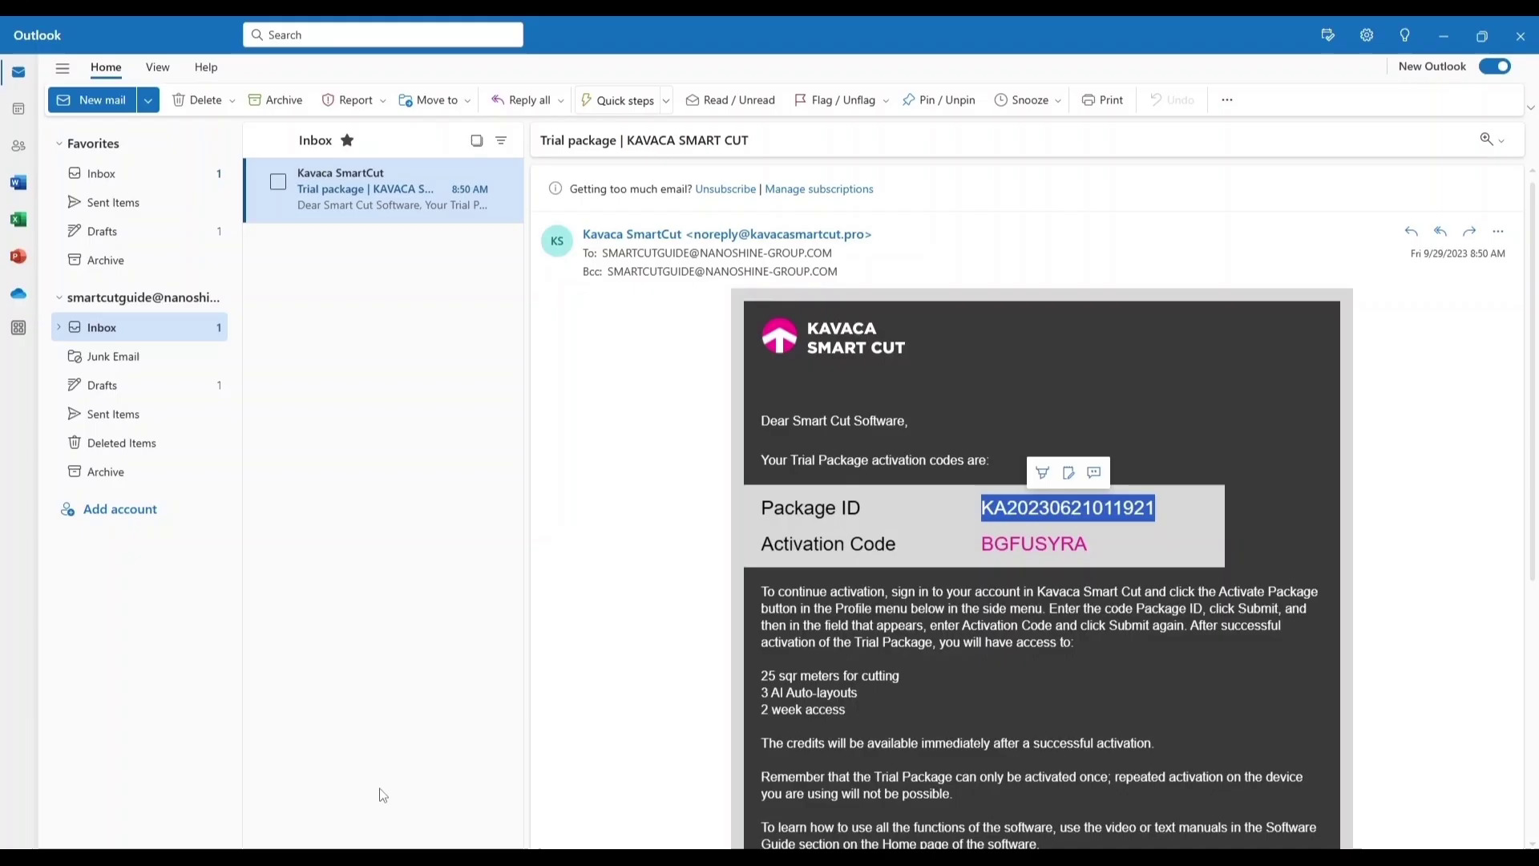
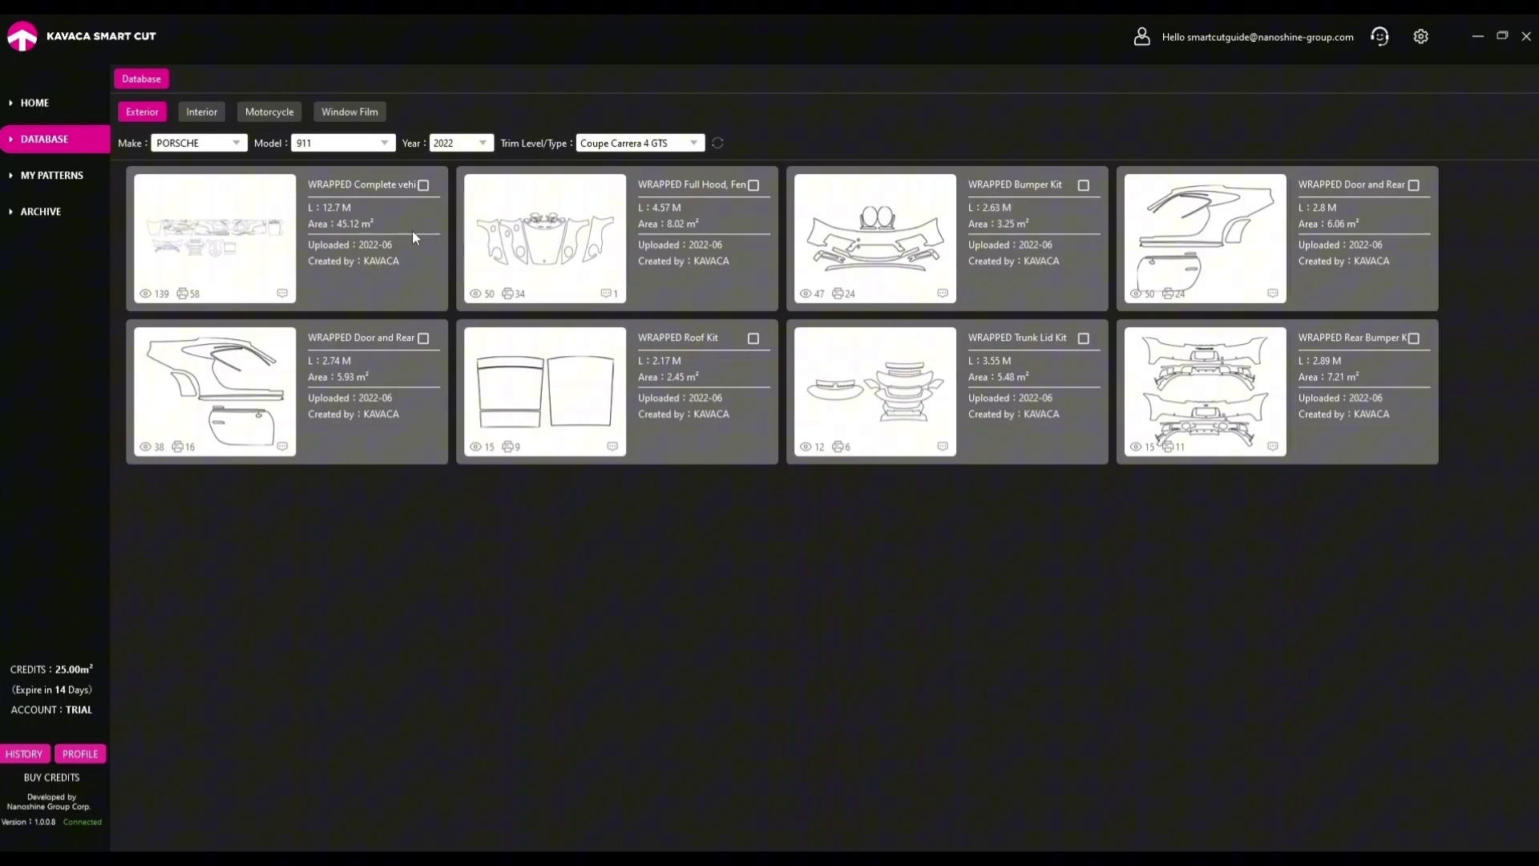
Open the WRAPPED Complete vehicle kit for the 2022 Porsche 911 Coupe Carrera 4 GTS on the canvas.
{"action": "left_click", "coordinate": [247, 231]}
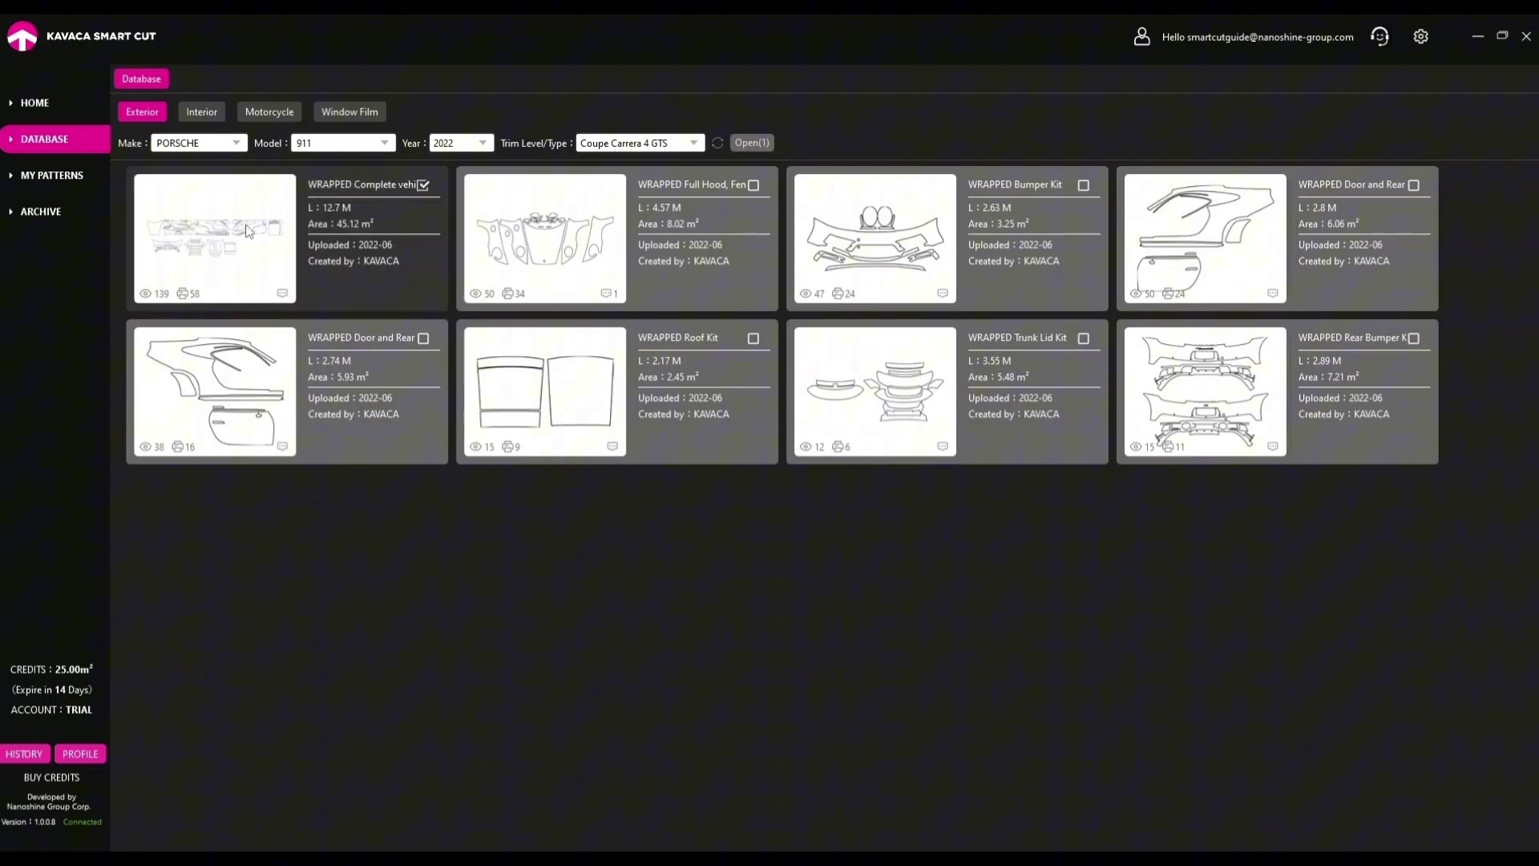
{"action": "left_click", "coordinate": [246, 231]}
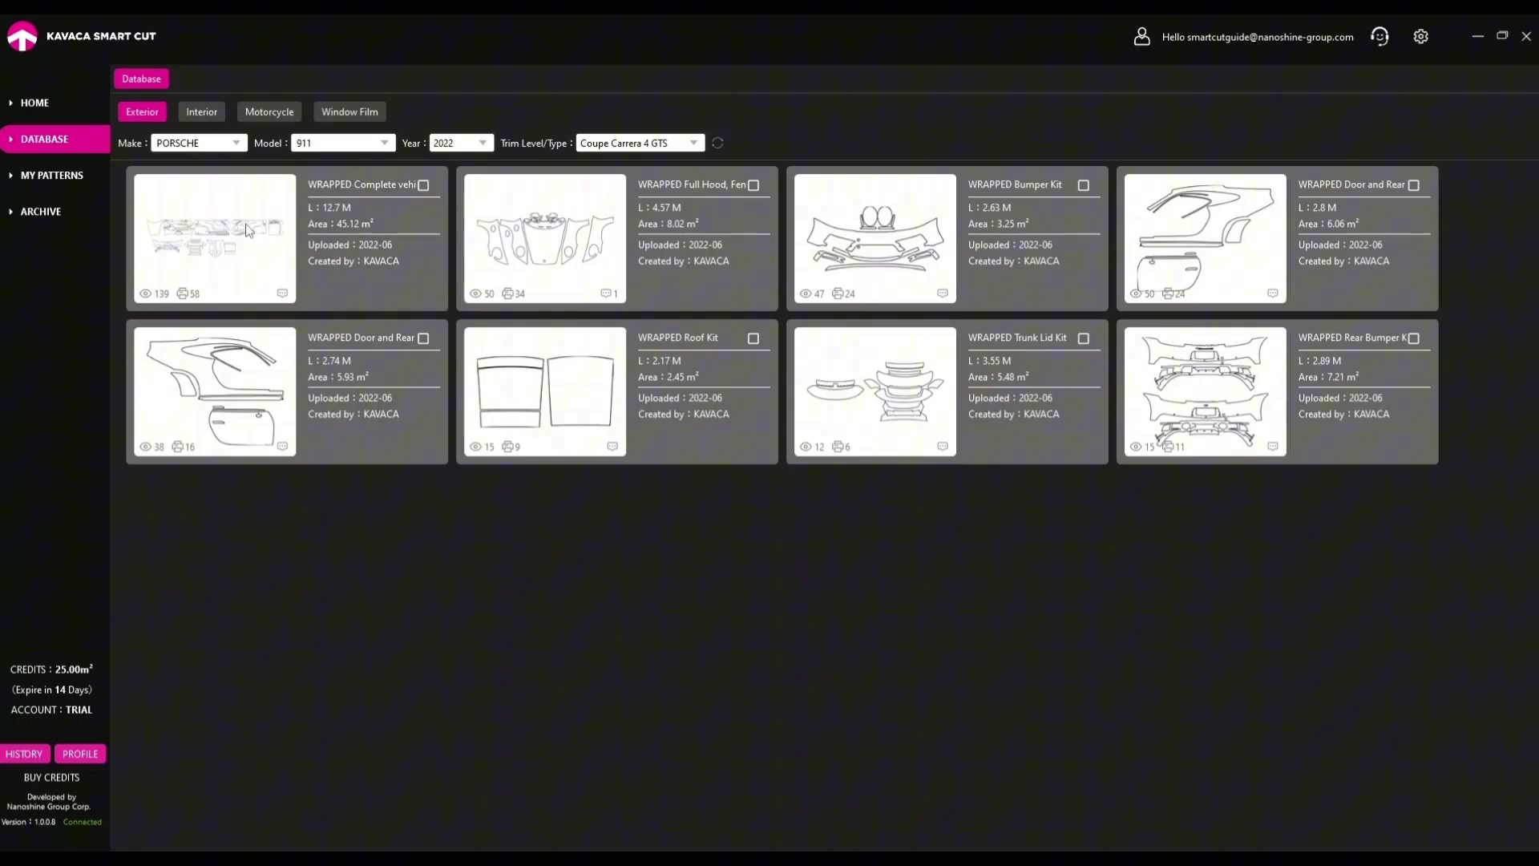
{"action": "double_click", "coordinate": [247, 230]}
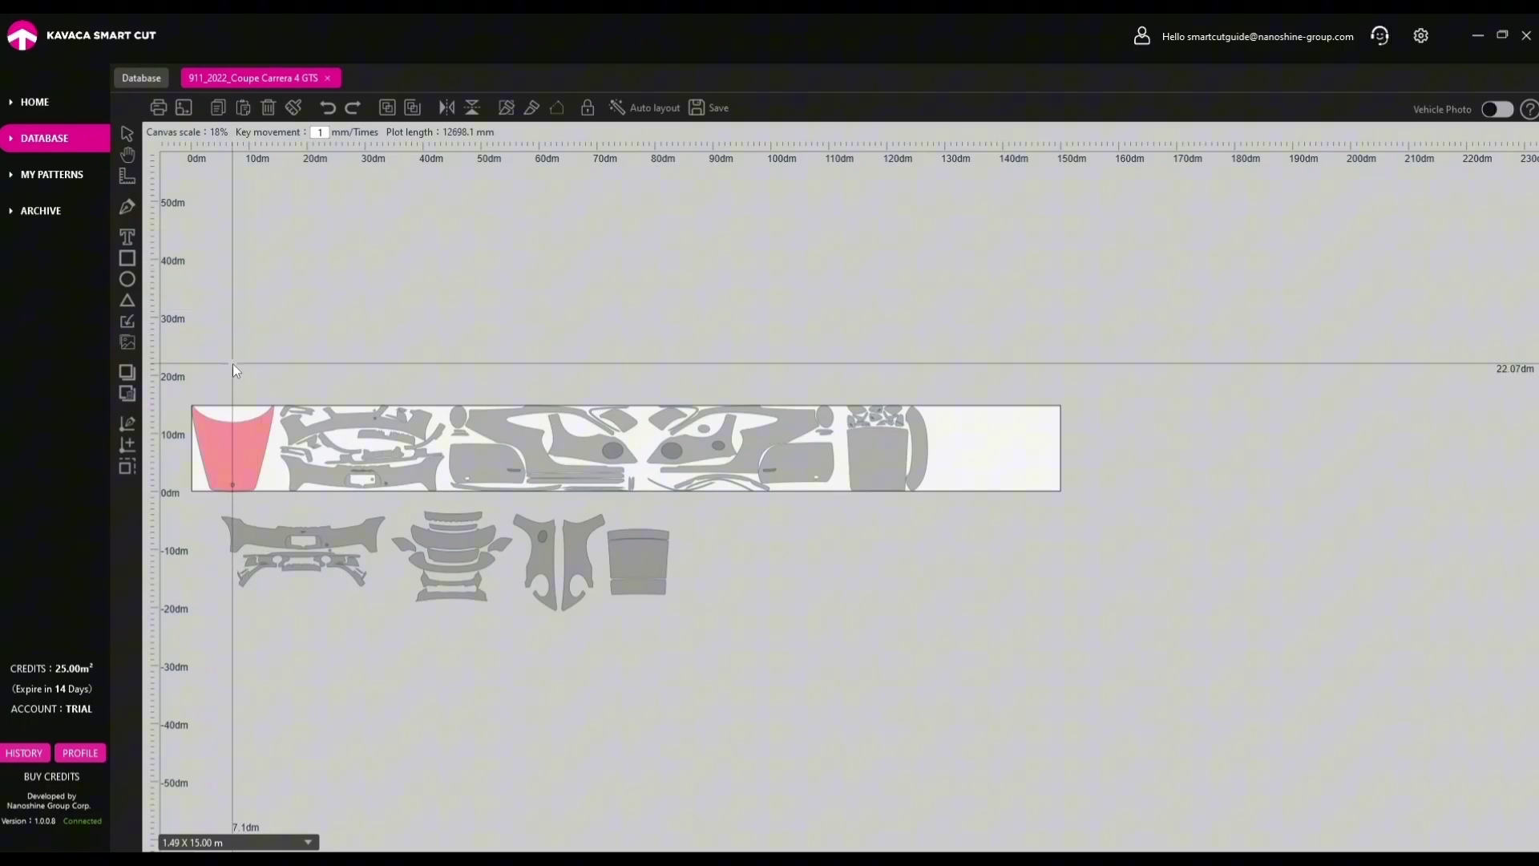
{"action": "left_click", "coordinate": [156, 84]}
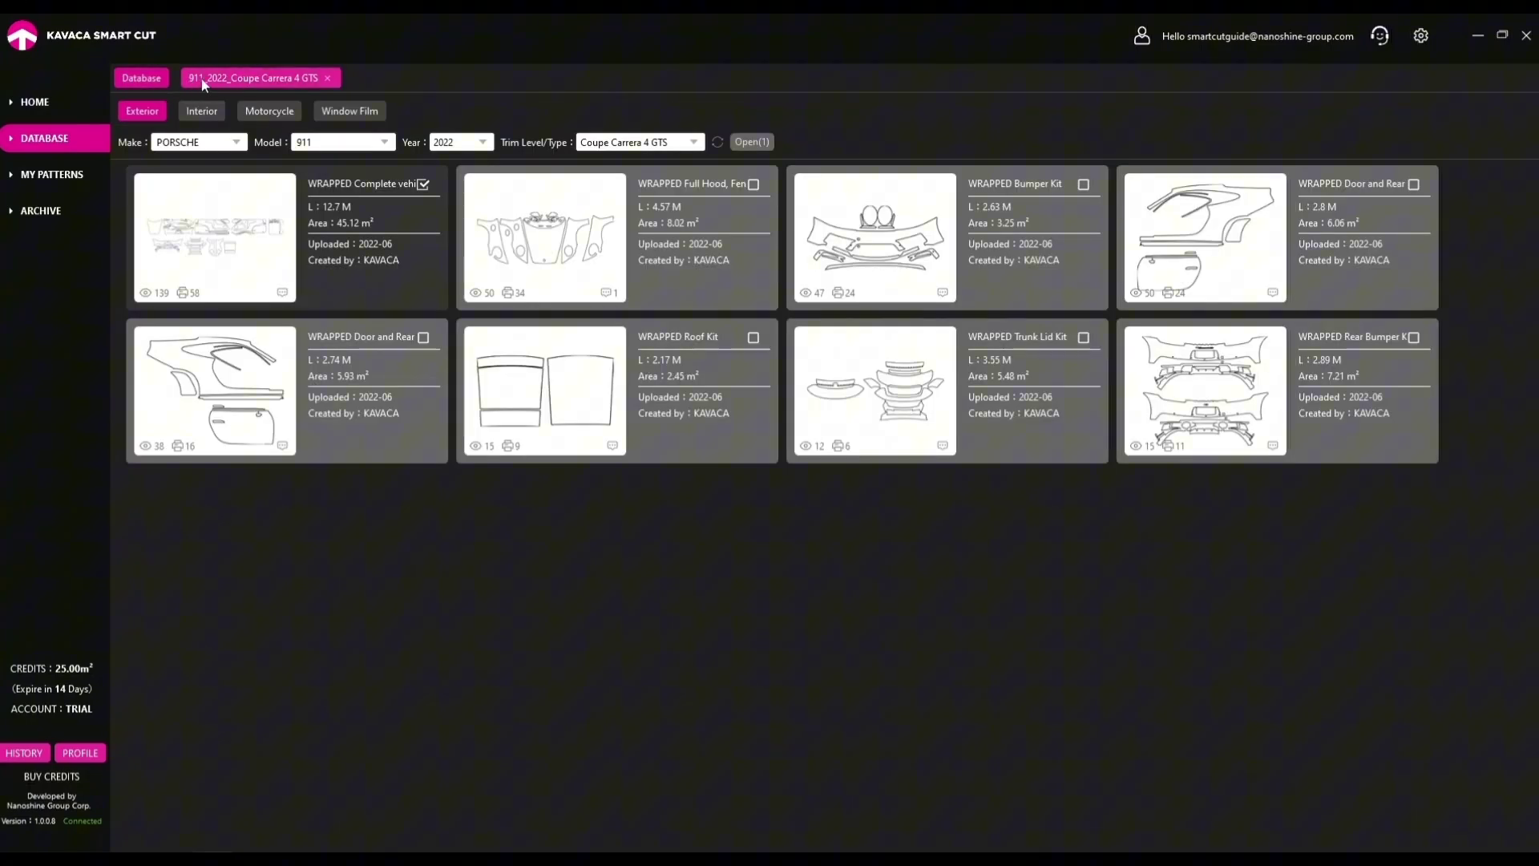
{"action": "left_click", "coordinate": [205, 80]}
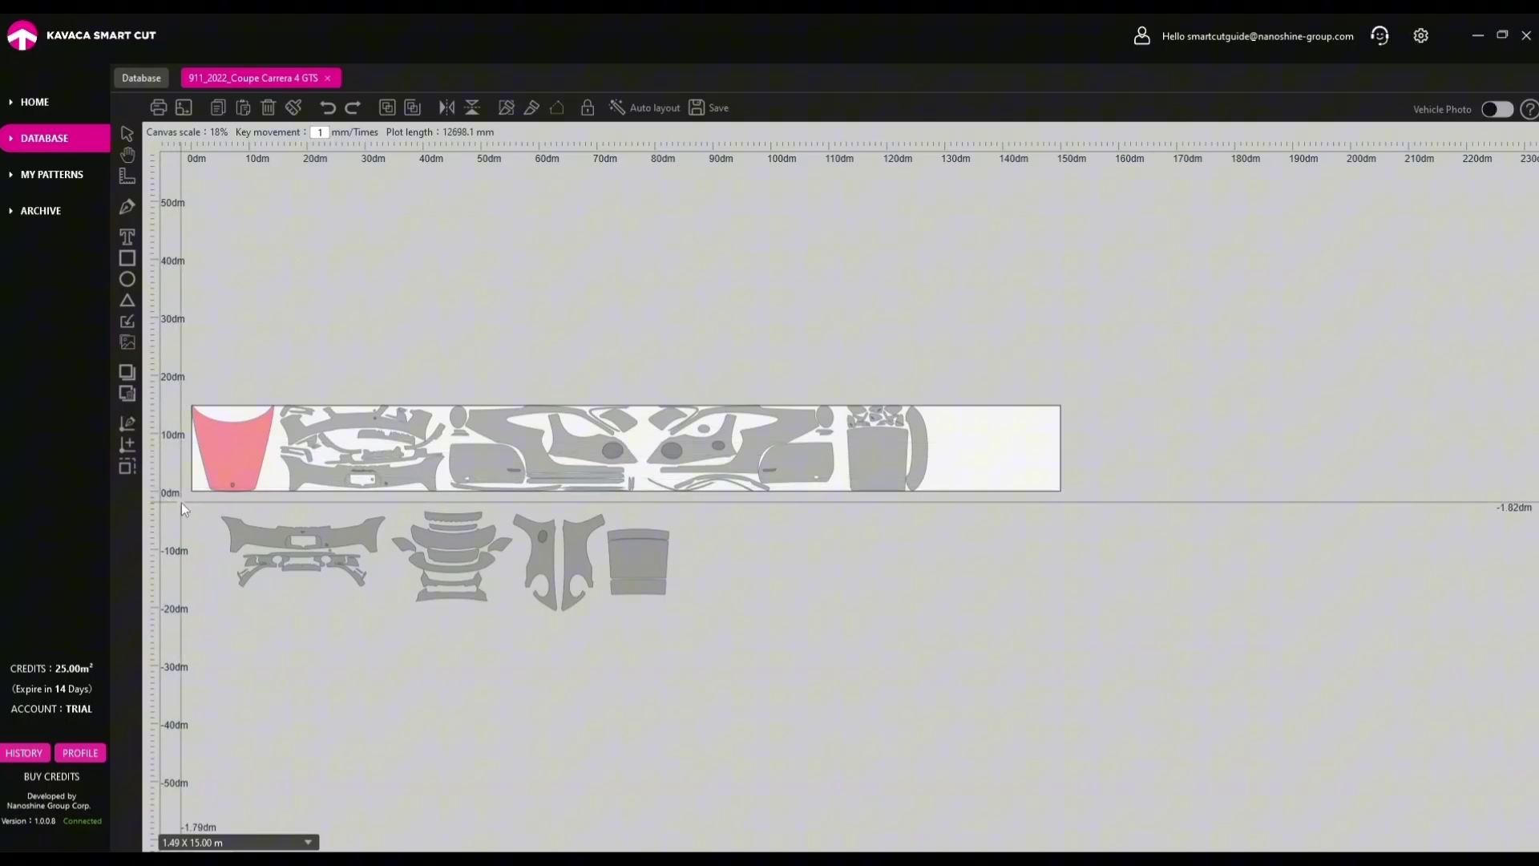
Inspect the canvas rulers on the open pattern and view the unit options in the settings, leaving Metric selected.
{"action": "scroll", "coordinate": [171, 489], "scroll_direction": "up", "scroll_amount": 10}
{"action": "scroll", "coordinate": [170, 489], "scroll_direction": "up", "scroll_amount": 3}
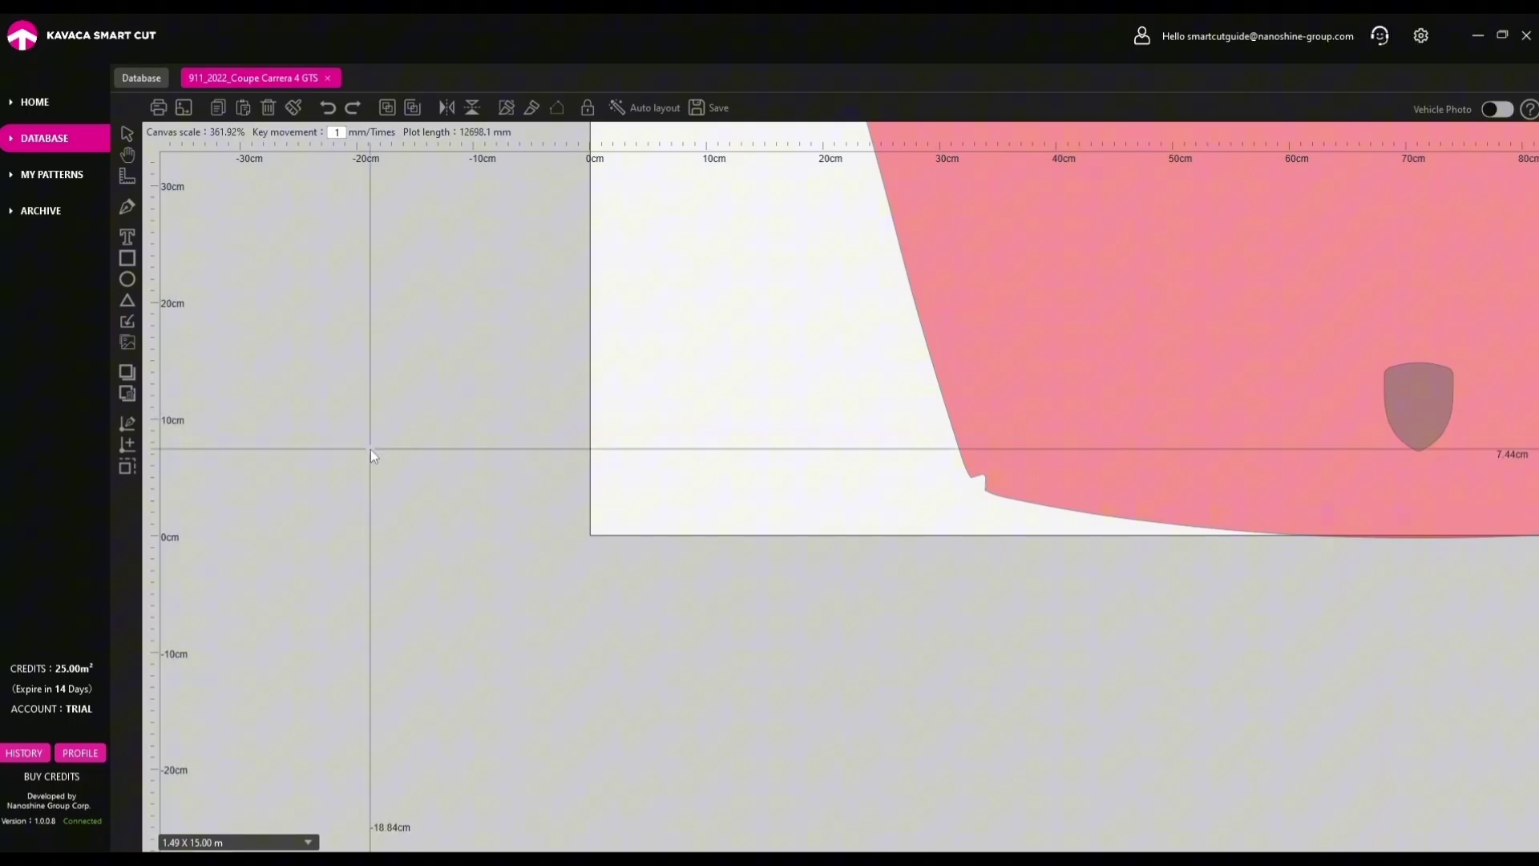
{"action": "scroll", "coordinate": [599, 319], "scroll_direction": "down", "scroll_amount": 10}
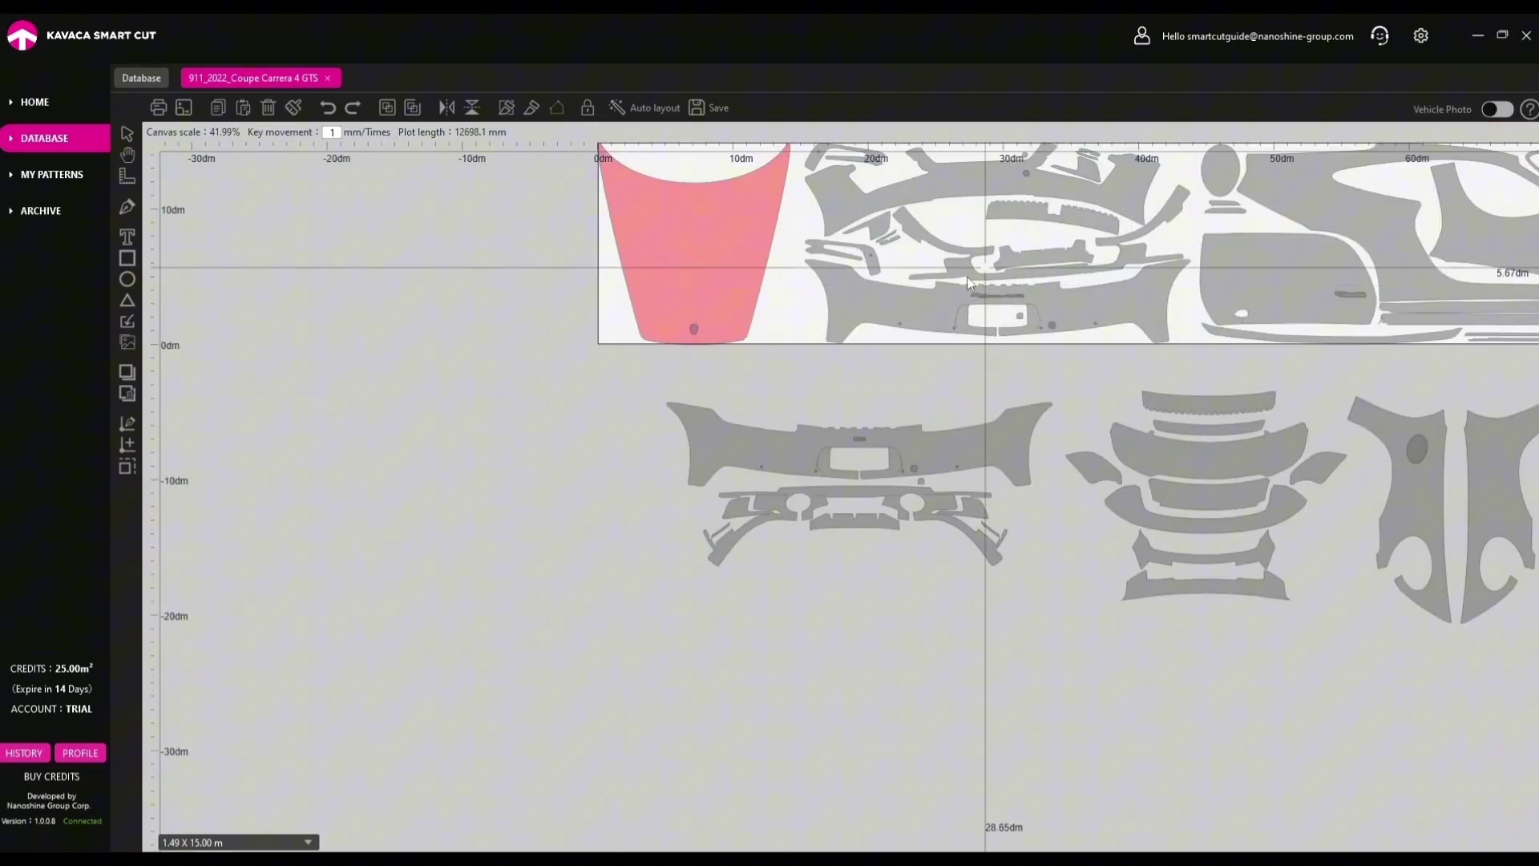
{"action": "left_click", "coordinate": [1421, 37]}
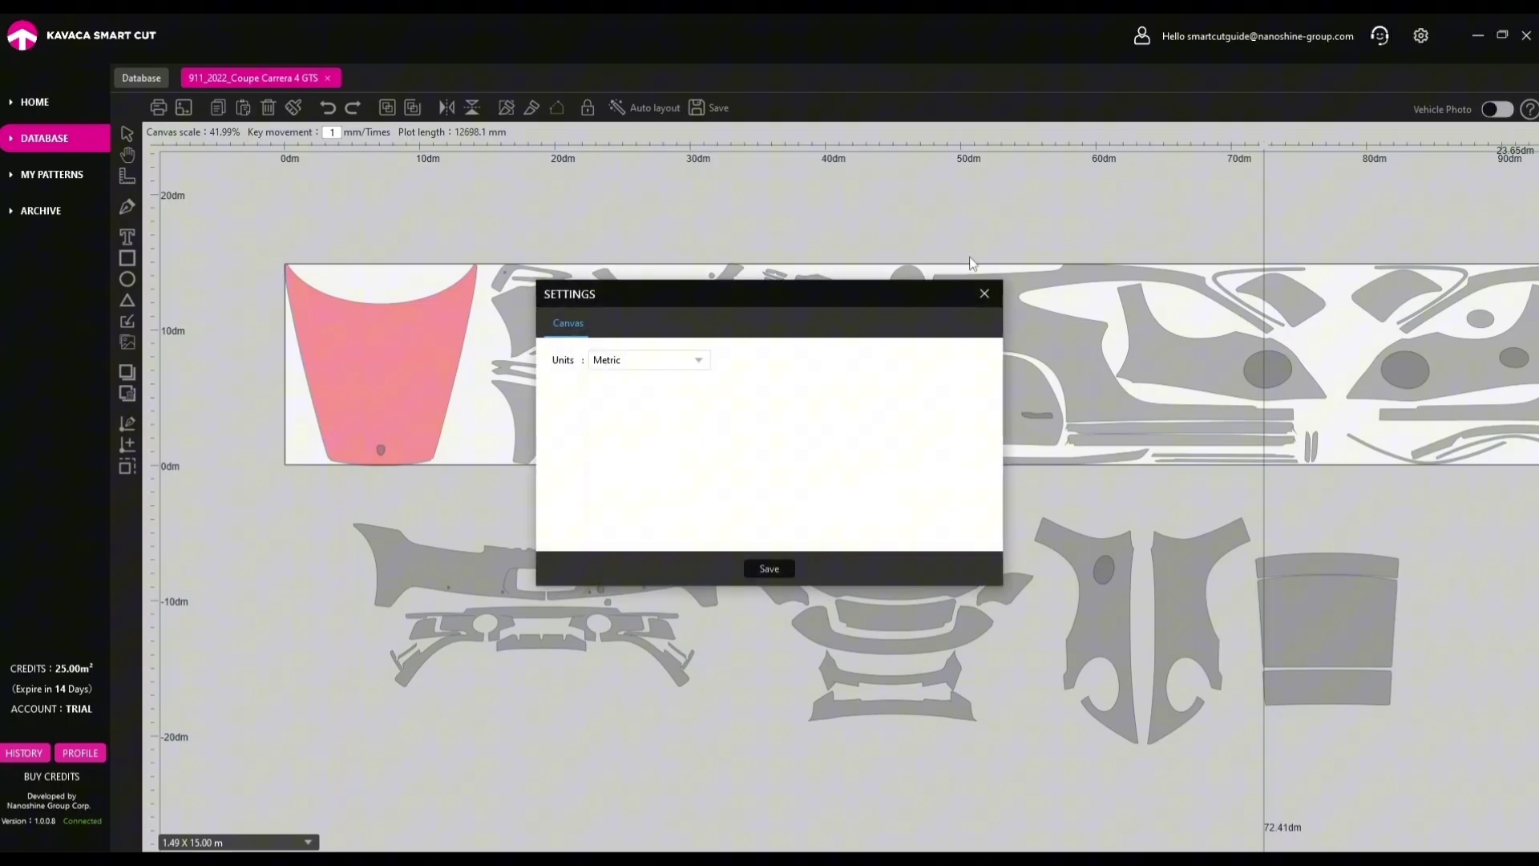
{"action": "left_click", "coordinate": [699, 359]}
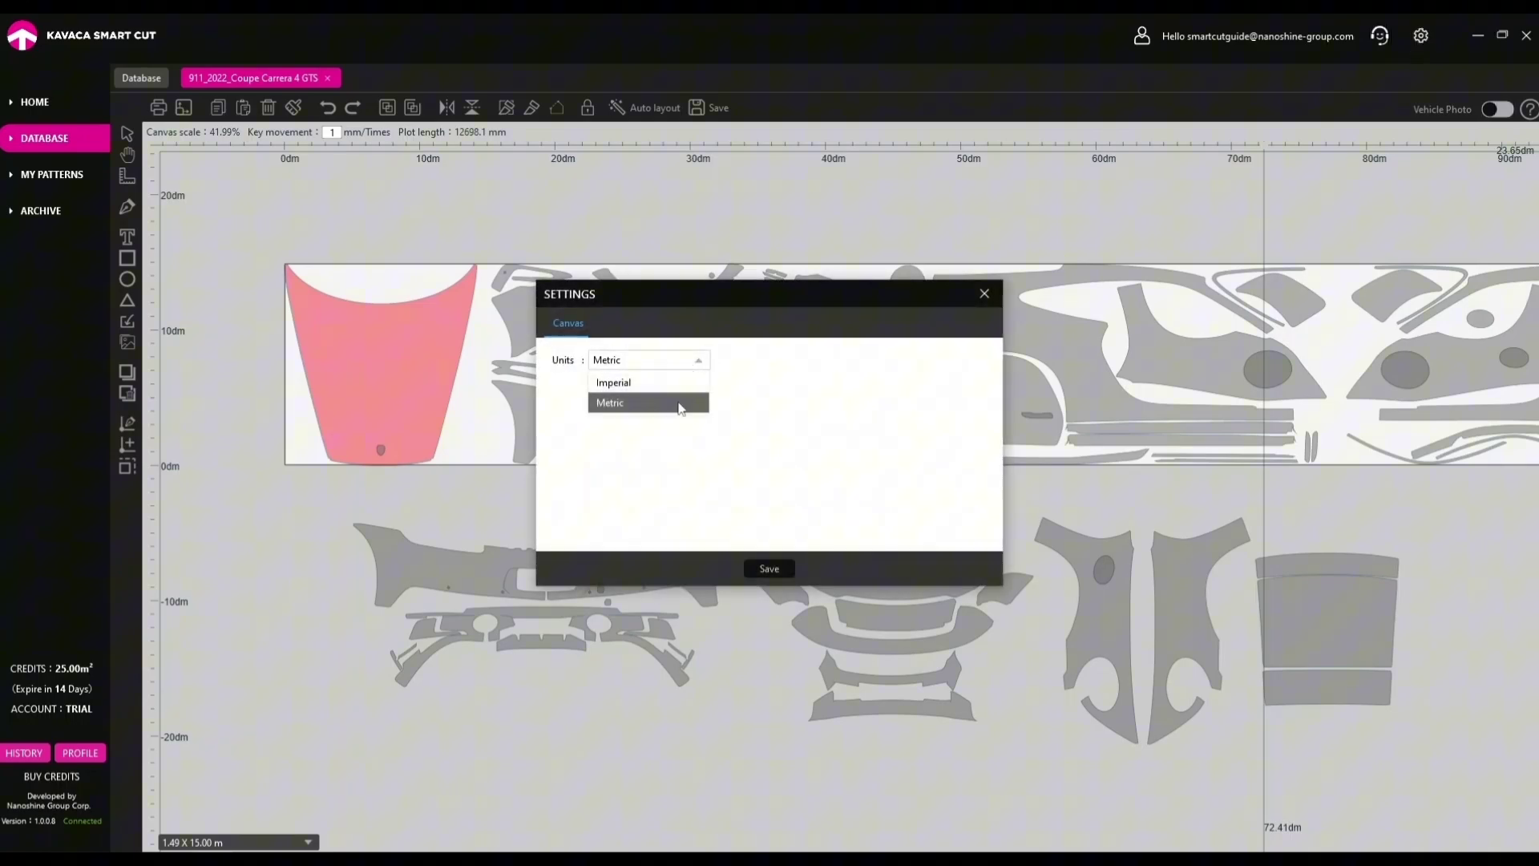
{"action": "left_click", "coordinate": [698, 360]}
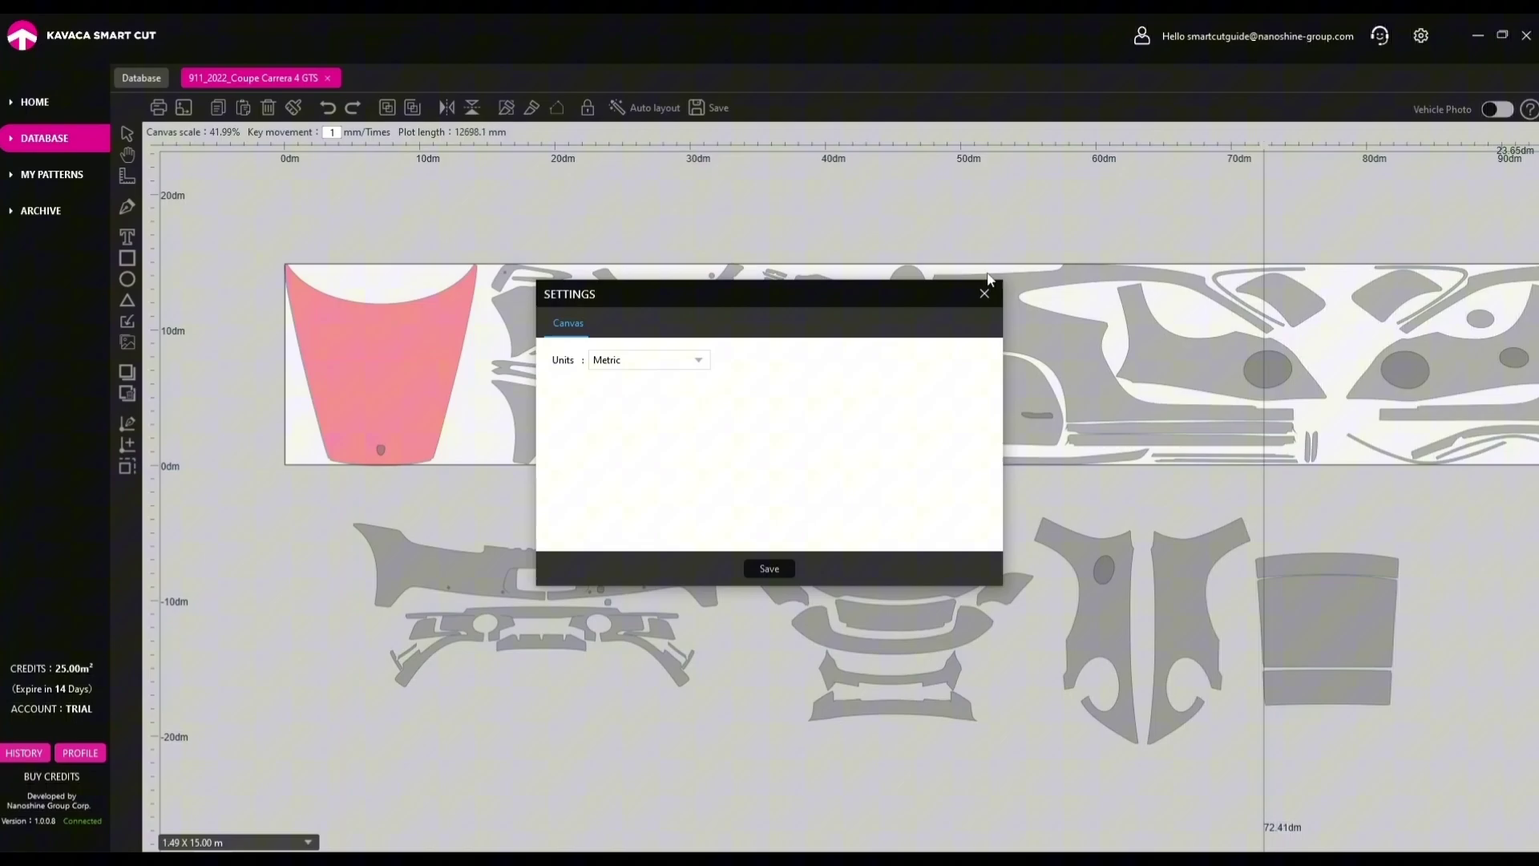
{"action": "left_click", "coordinate": [985, 293]}
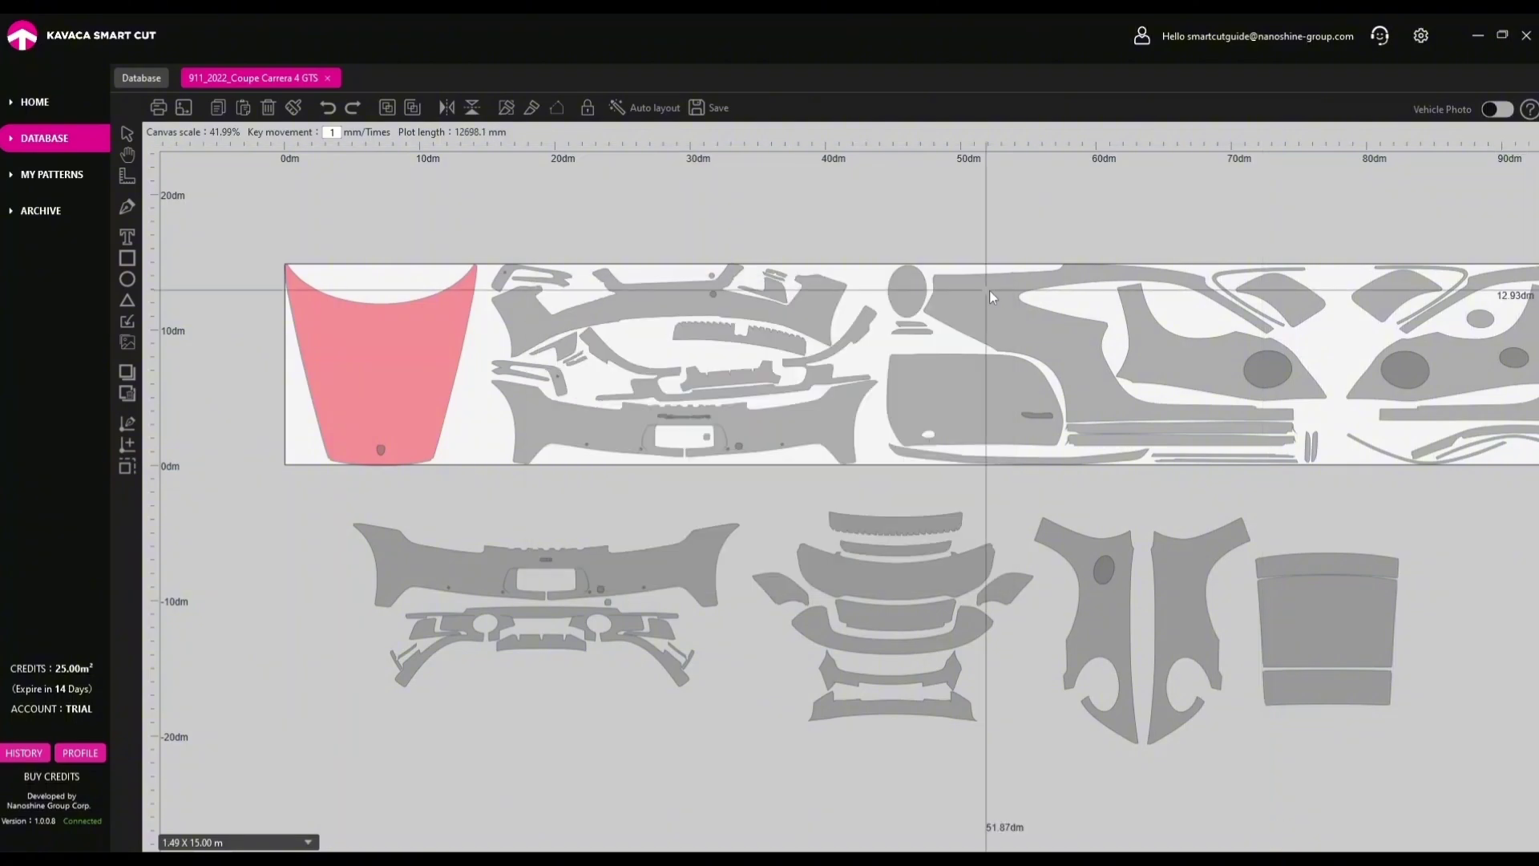
Show the vehicle photo list for the open pattern and hide it again.
{"action": "left_click", "coordinate": [1496, 110]}
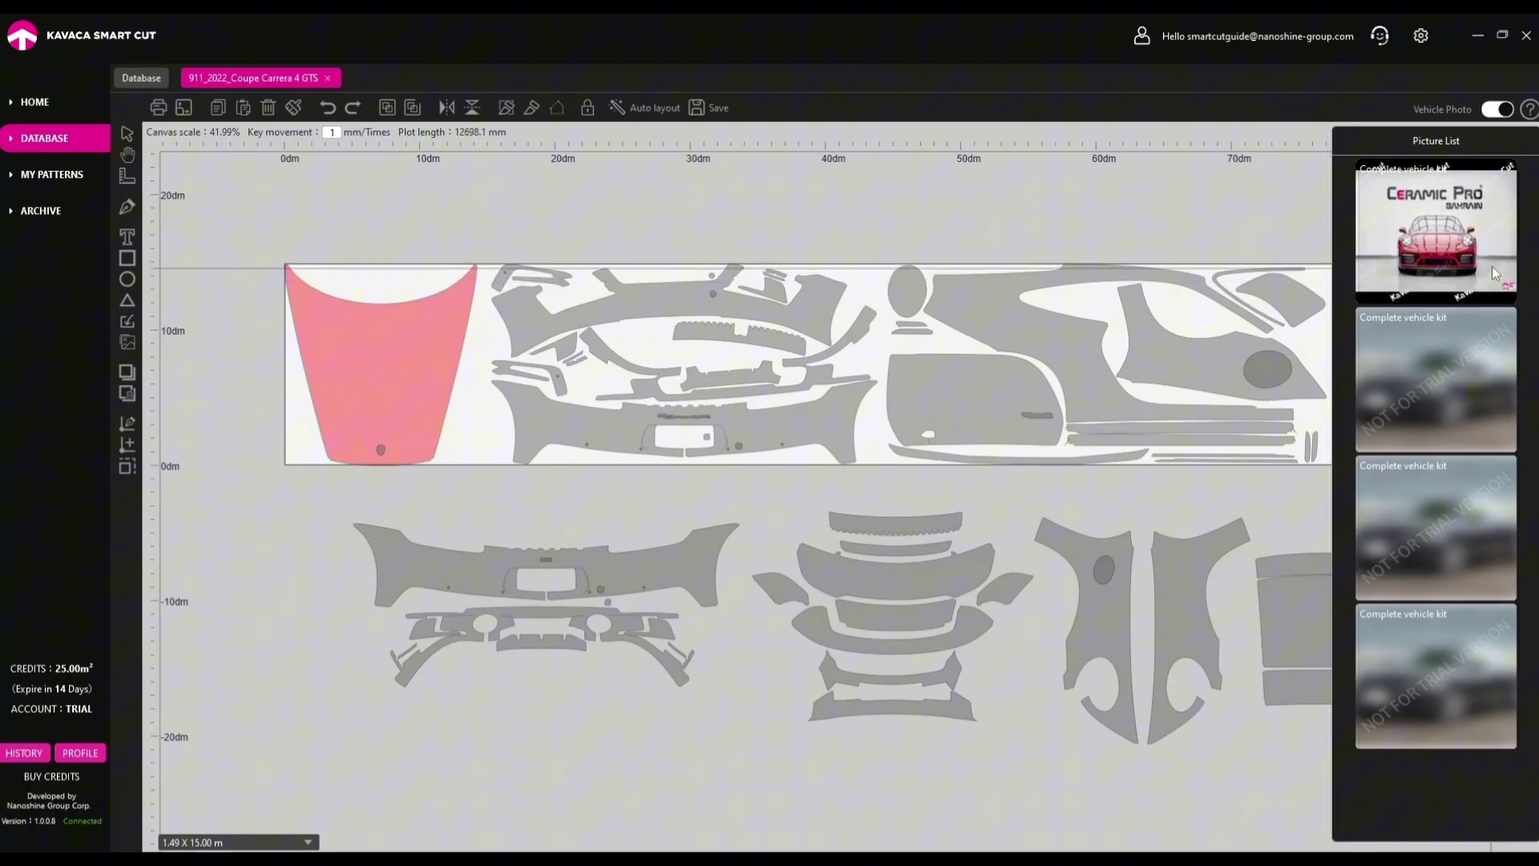
{"action": "left_click", "coordinate": [1501, 114]}
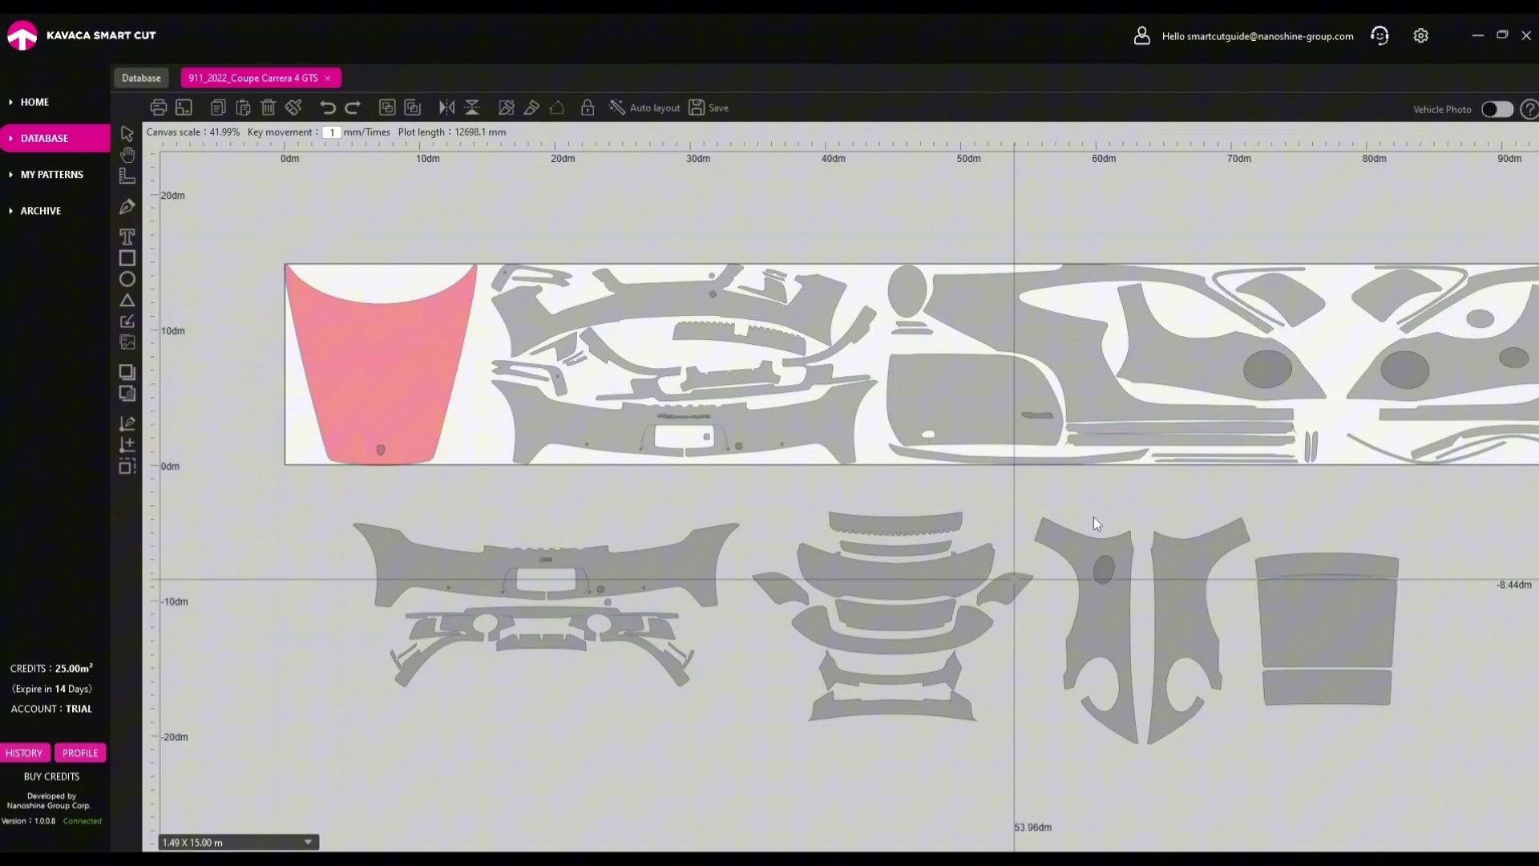
{"action": "scroll", "coordinate": [1108, 494], "scroll_direction": "down", "scroll_amount": 2}
{"action": "scroll", "coordinate": [1129, 464], "scroll_direction": "right", "scroll_amount": 3}
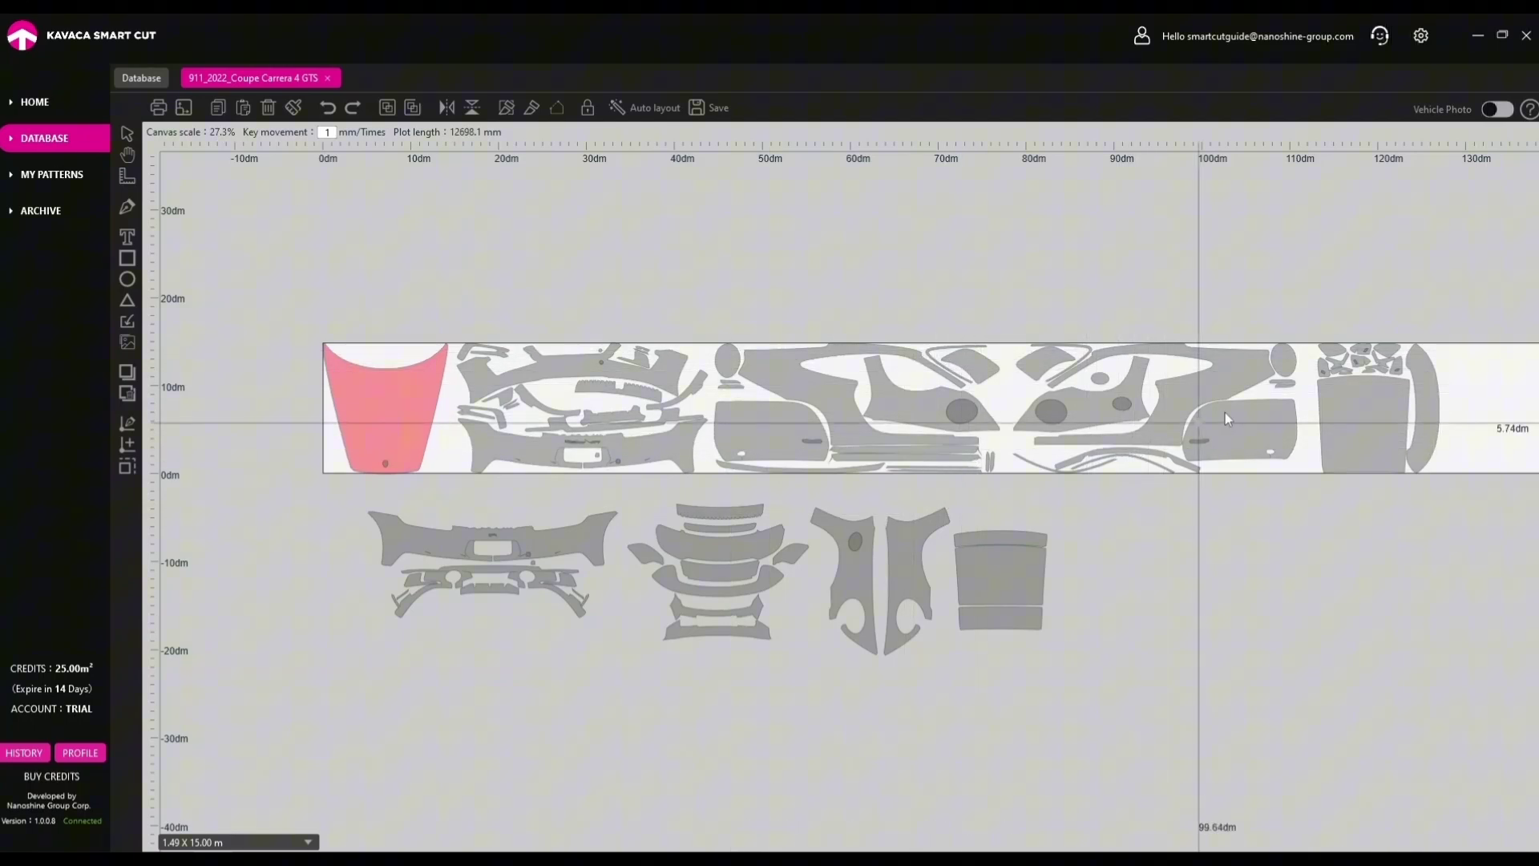
{"action": "scroll", "coordinate": [1126, 415], "scroll_direction": "right", "scroll_amount": 1}
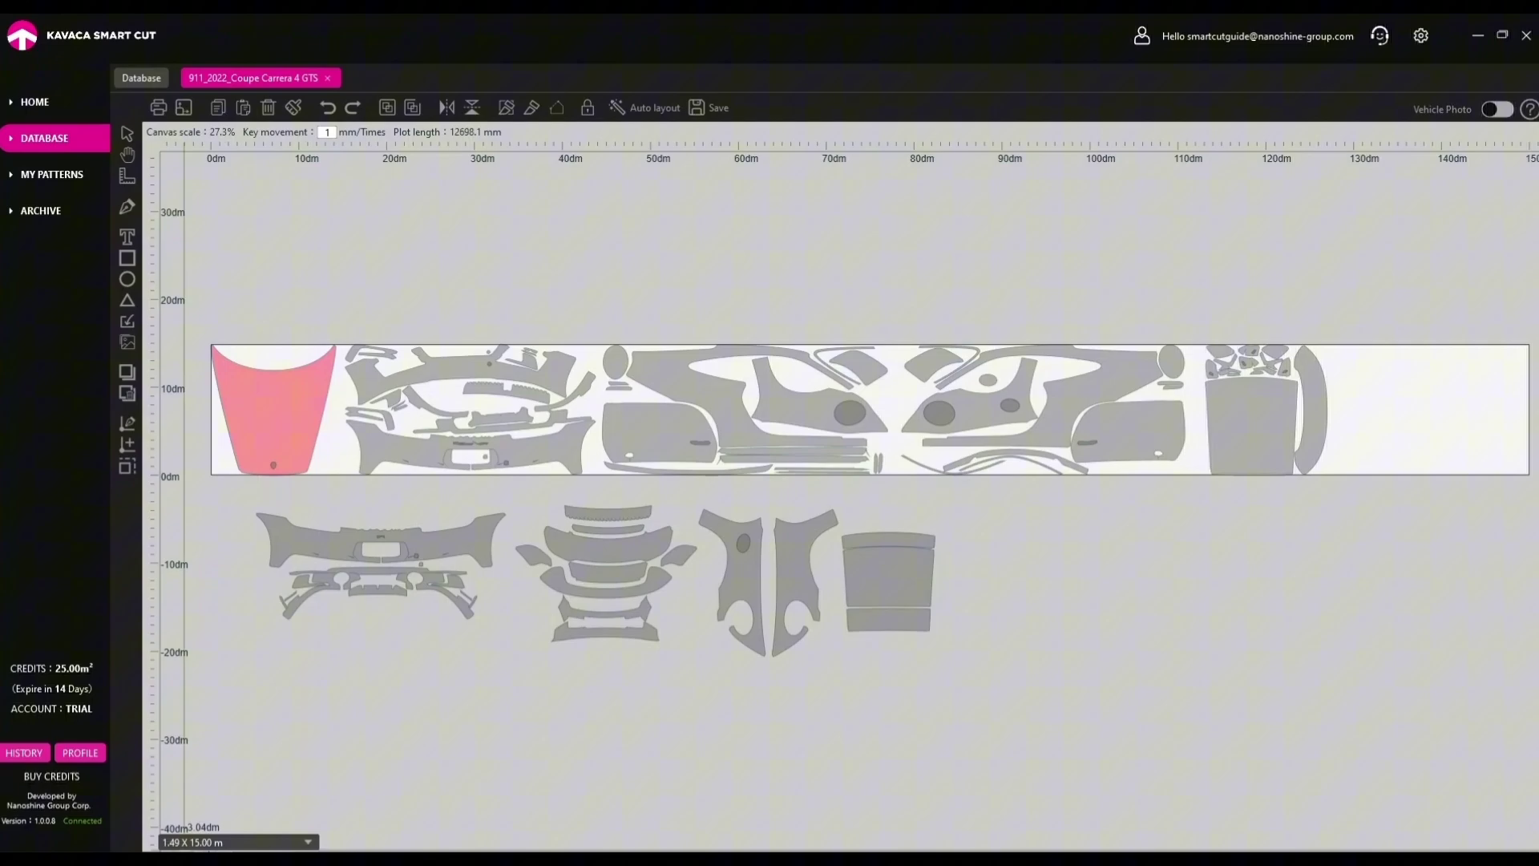
View the canvas size options and the custom canvas settings, leaving the canvas at 1.49 X 15.00 m.
{"action": "left_click", "coordinate": [307, 842]}
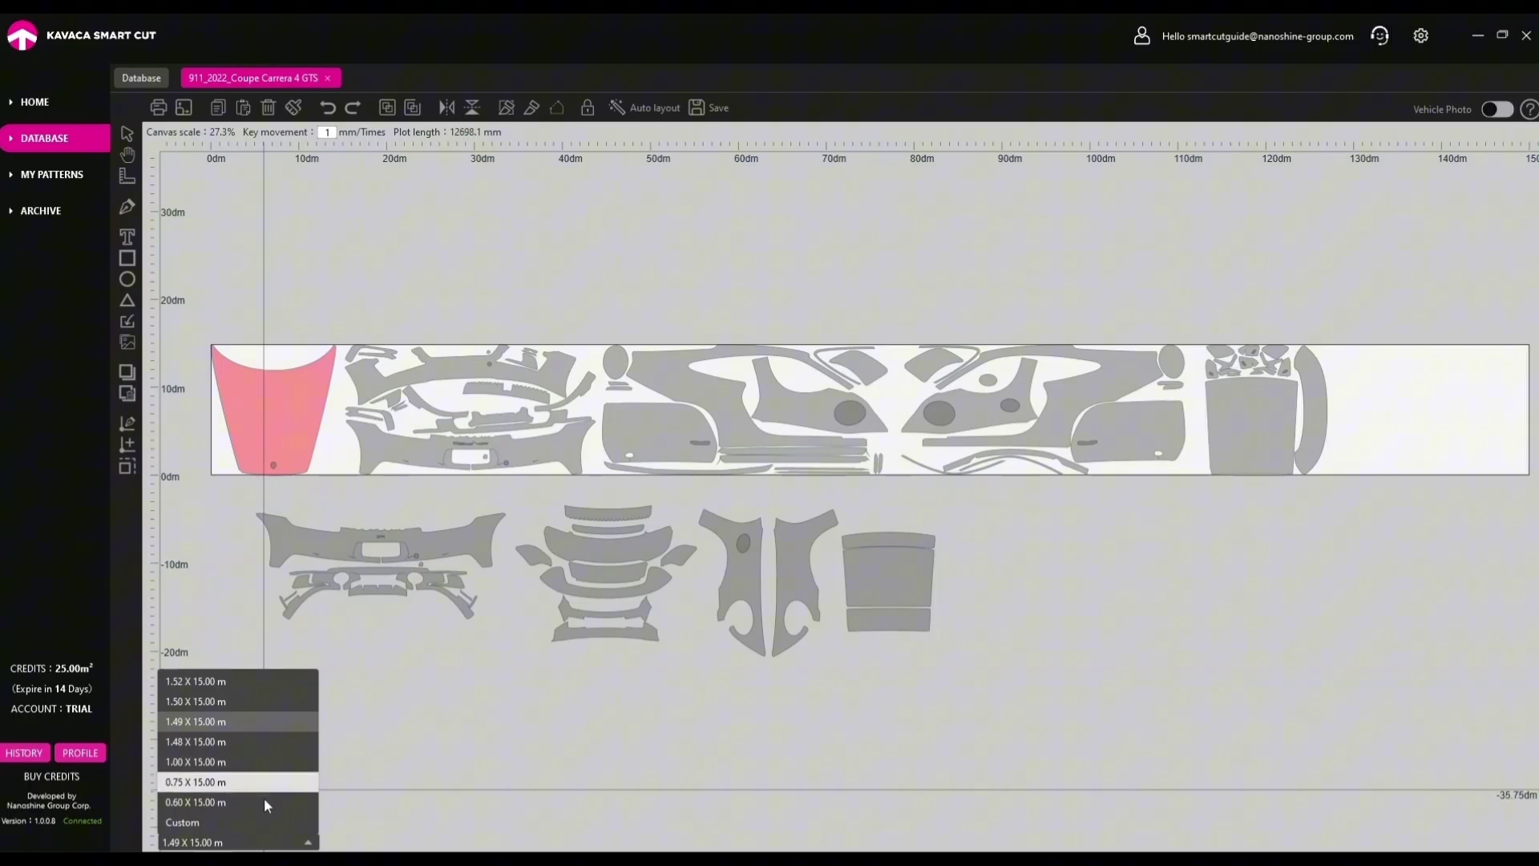
{"action": "left_click", "coordinate": [201, 823]}
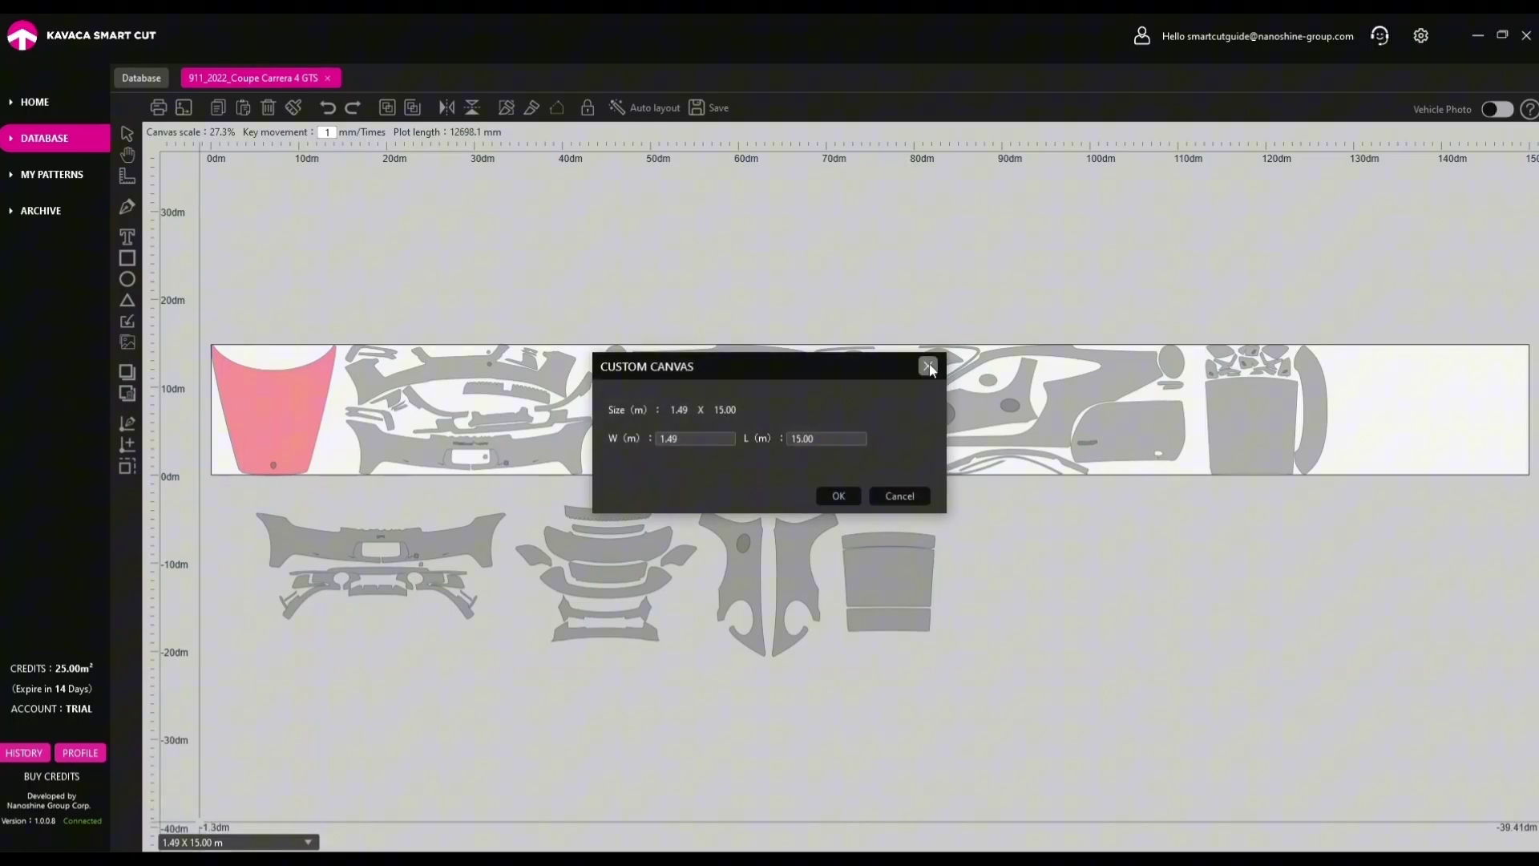
{"action": "left_click", "coordinate": [928, 367]}
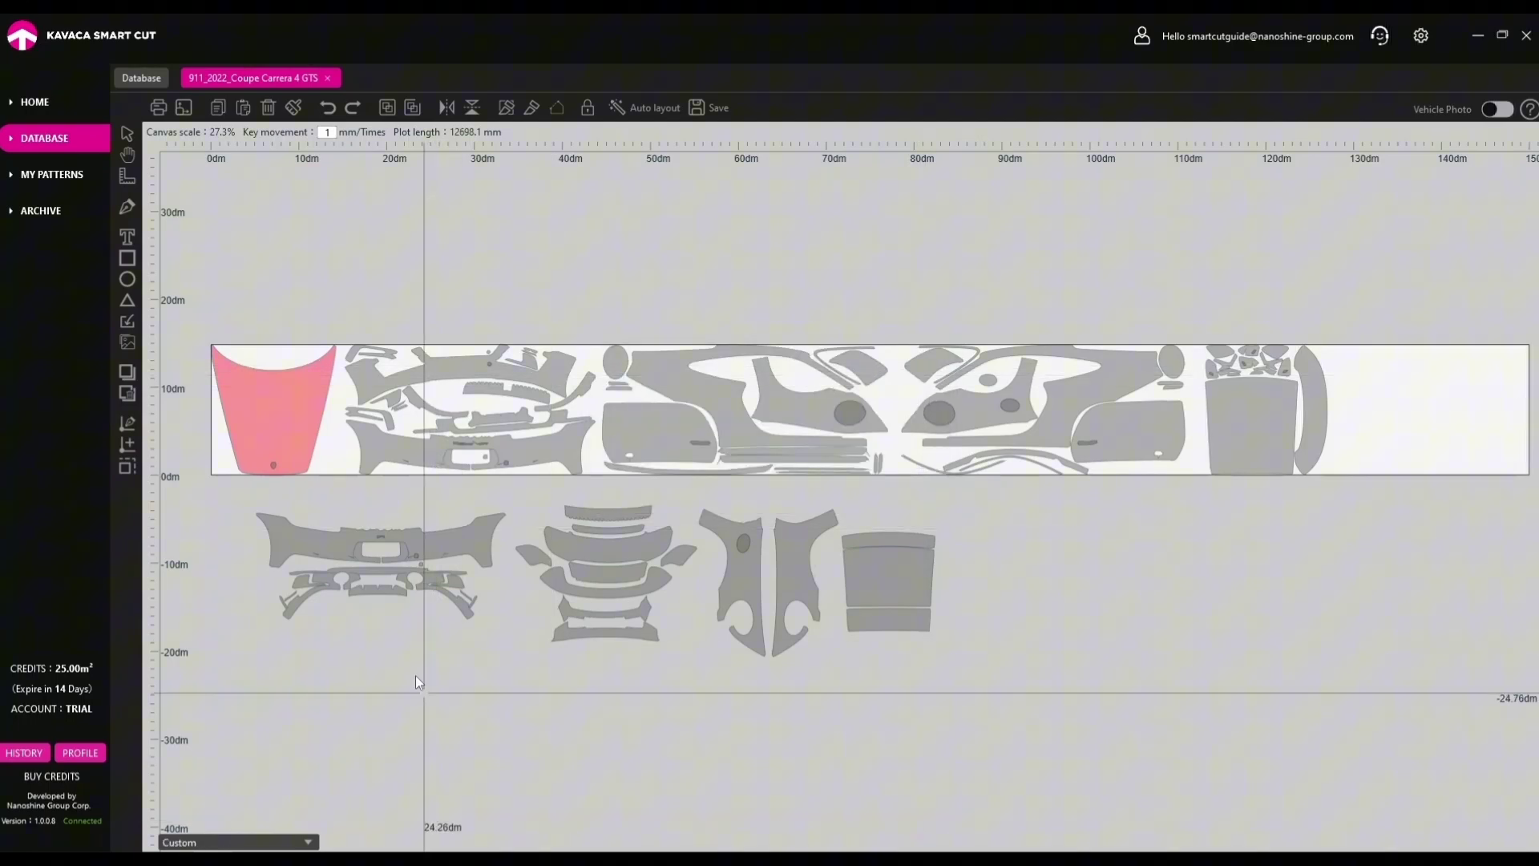
{"action": "left_click", "coordinate": [307, 841]}
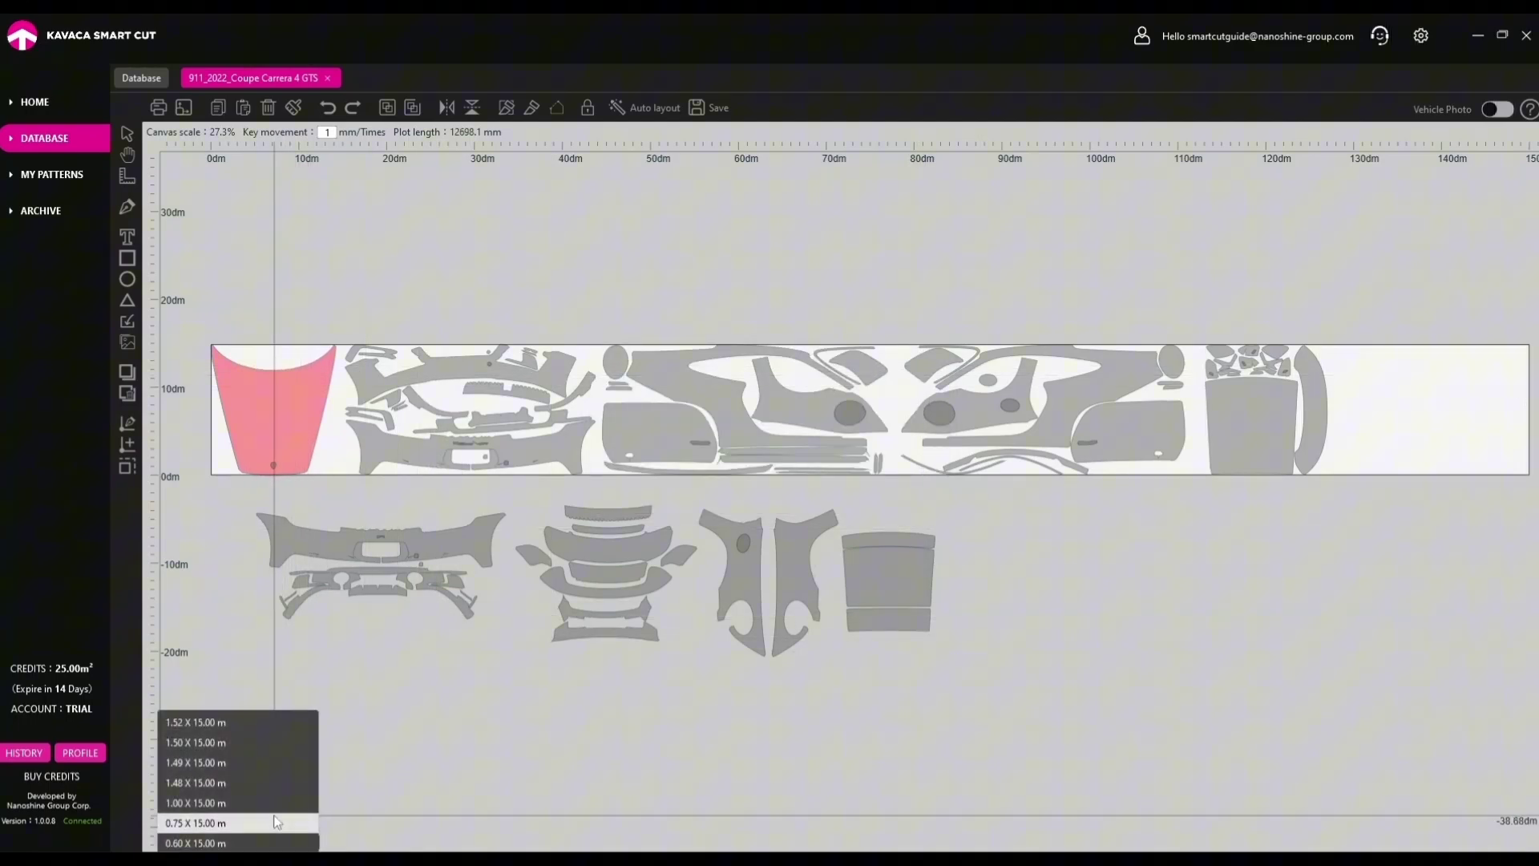
{"action": "left_click", "coordinate": [269, 763]}
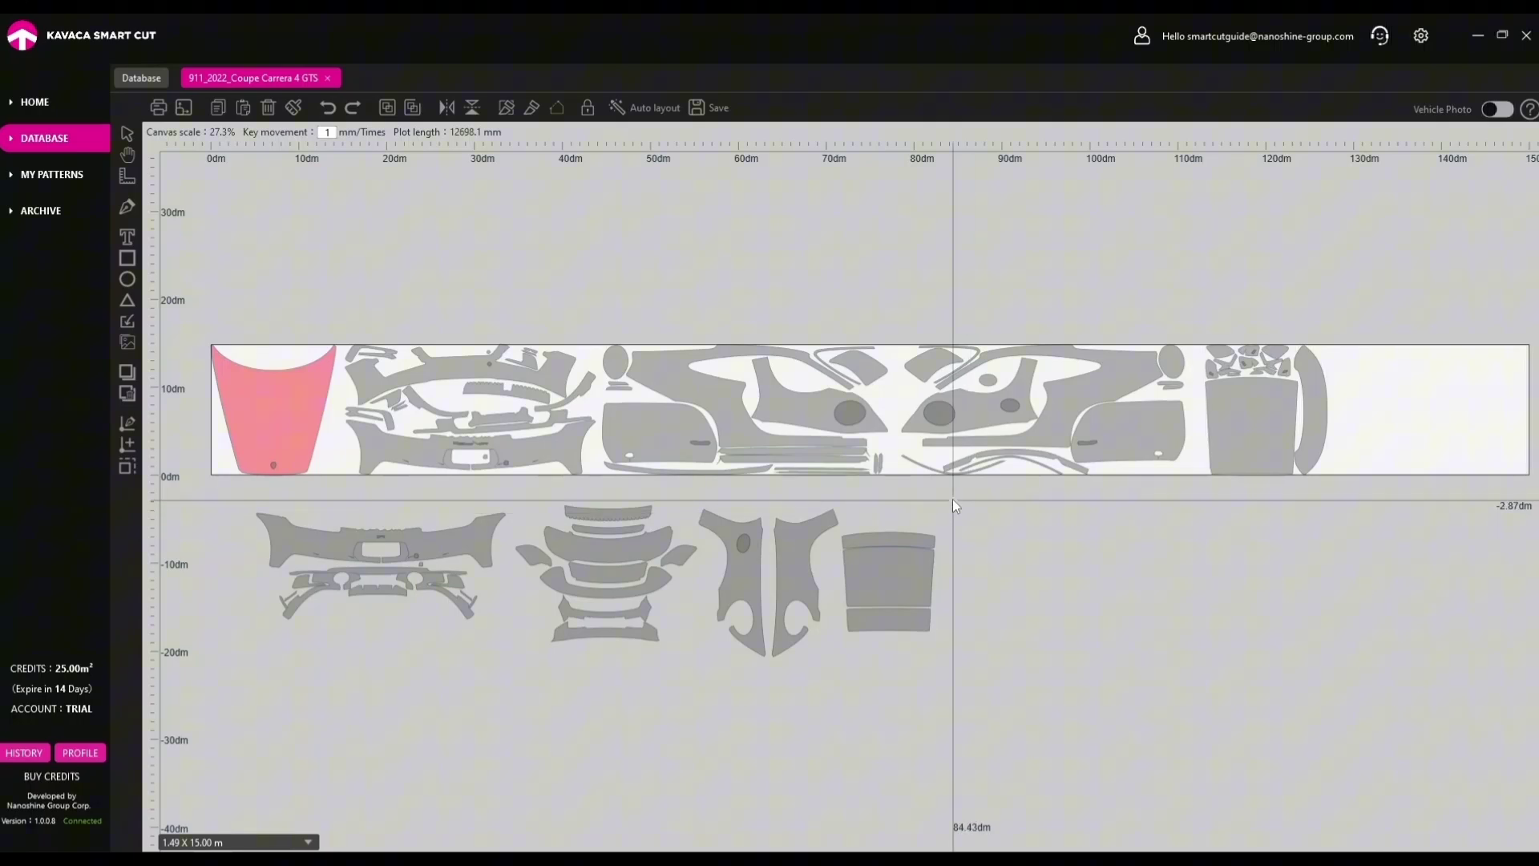
Examine the pattern layout at several zoom levels, finishing close up on the hood piece.
{"action": "scroll", "coordinate": [313, 410], "scroll_direction": "up", "scroll_amount": 1}
{"action": "scroll", "coordinate": [400, 415], "scroll_direction": "up", "scroll_amount": 5}
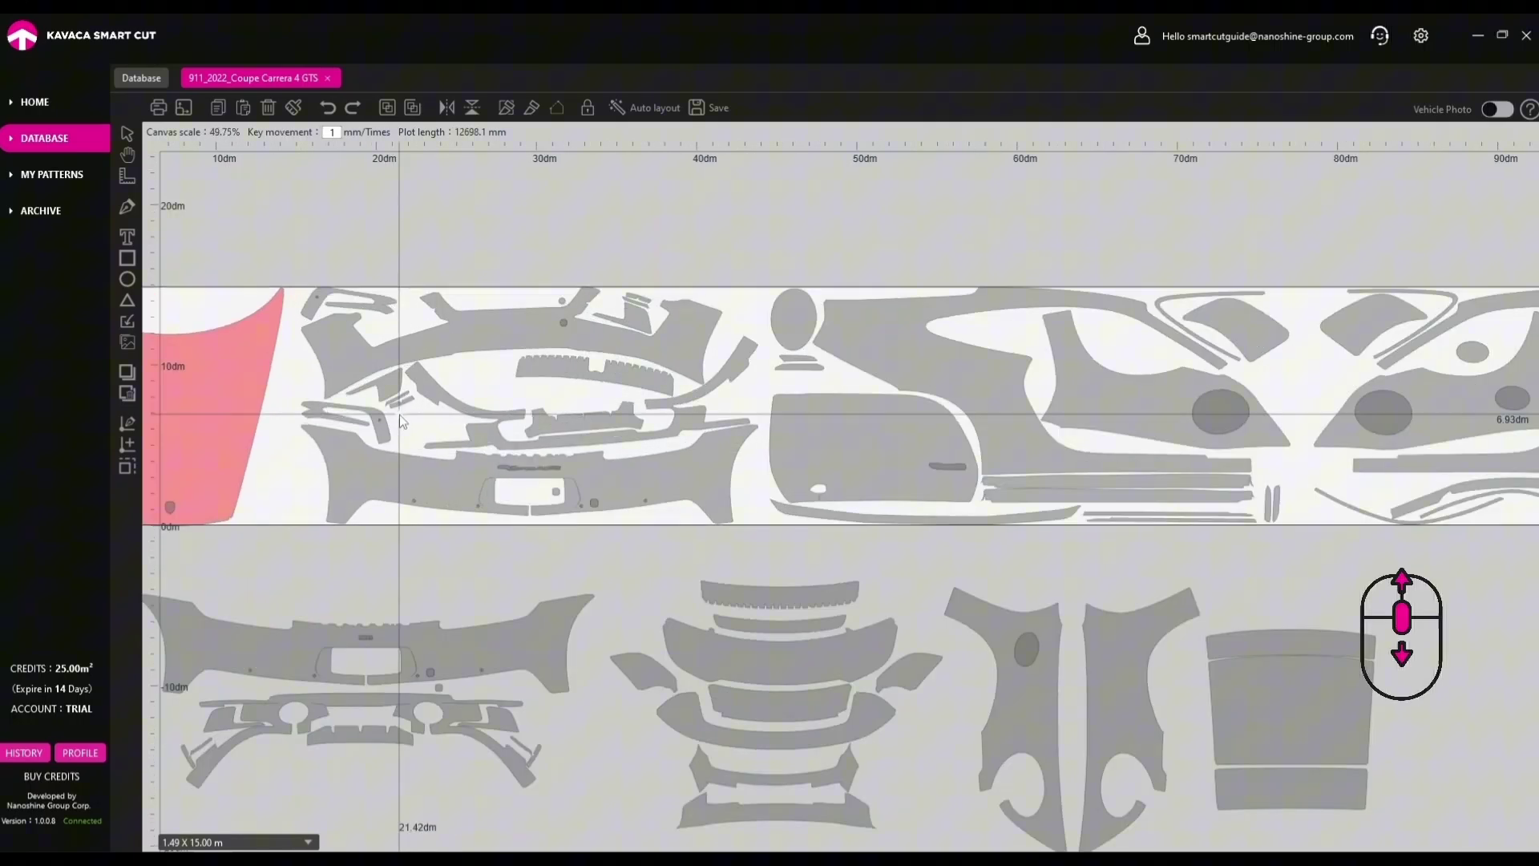
{"action": "scroll", "coordinate": [399, 415], "scroll_direction": "down", "scroll_amount": 6}
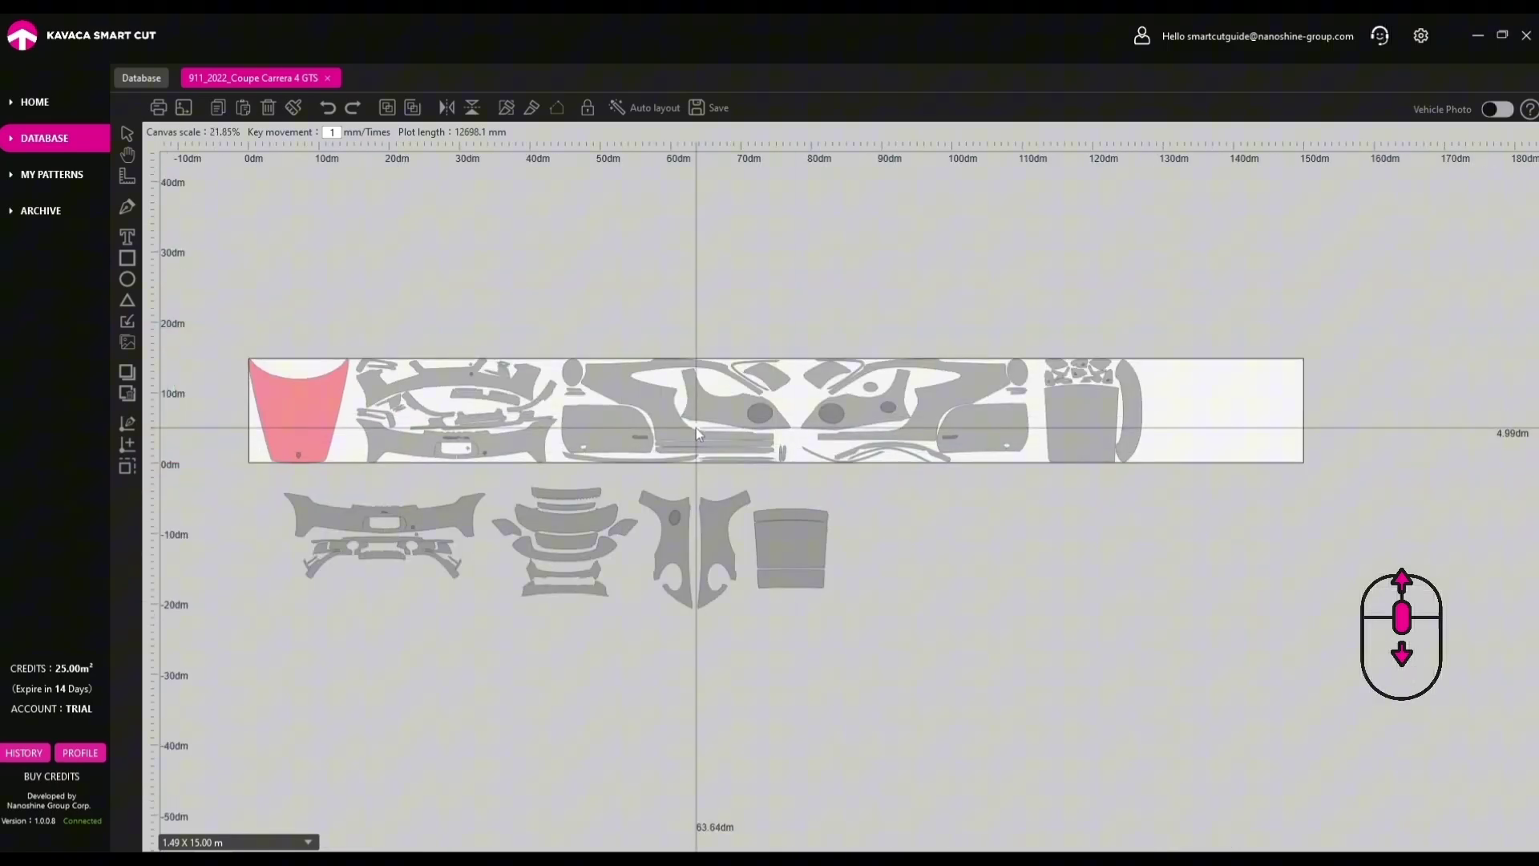
{"action": "scroll", "coordinate": [696, 426], "scroll_direction": "up", "scroll_amount": 7}
{"action": "scroll", "coordinate": [696, 427], "scroll_direction": "down", "scroll_amount": 8}
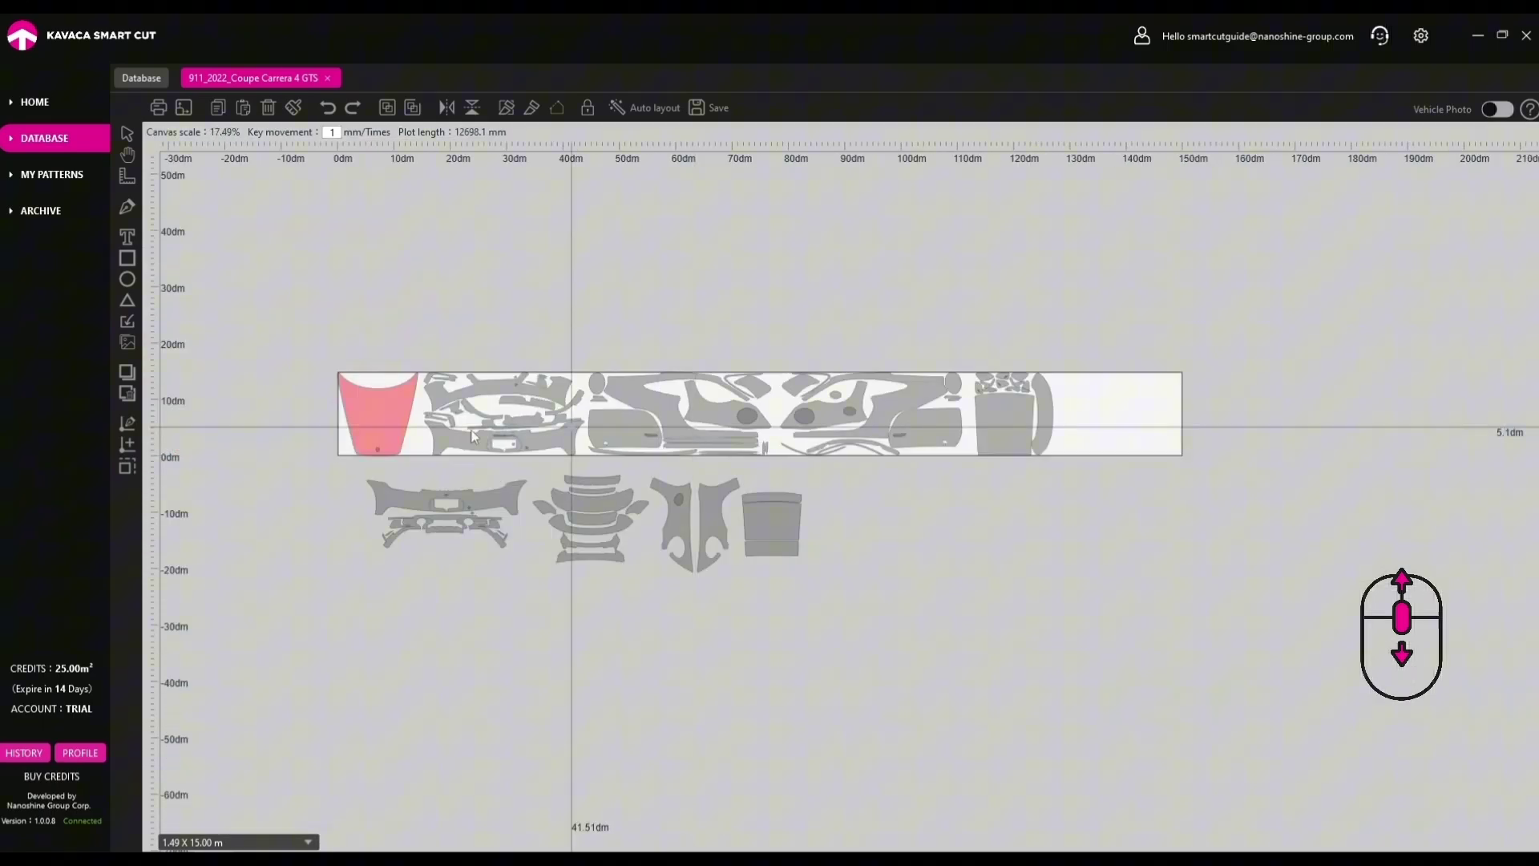
{"action": "scroll", "coordinate": [358, 415], "scroll_direction": "up", "scroll_amount": 8}
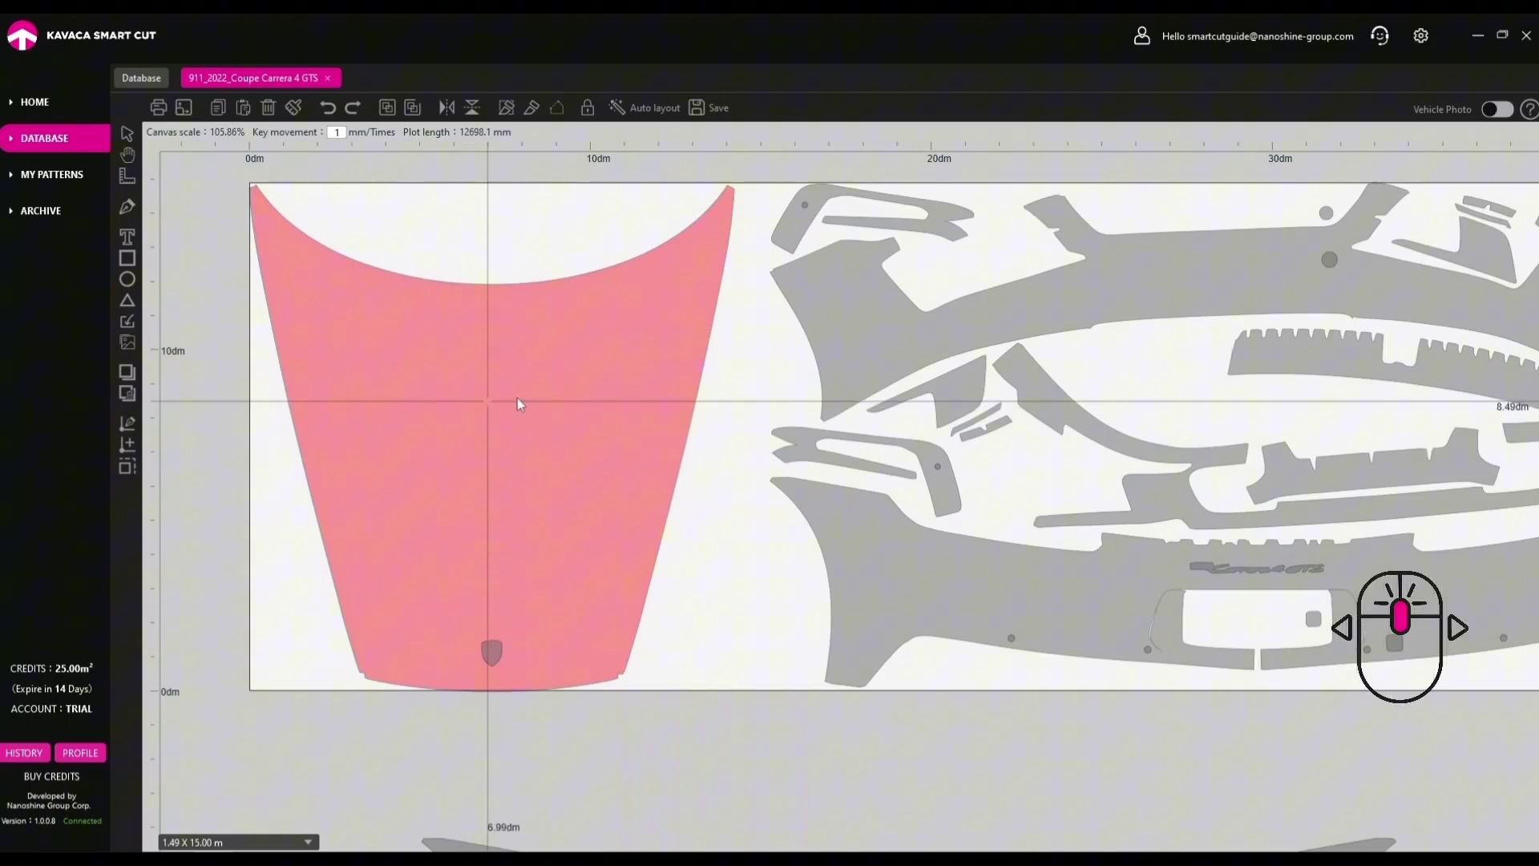
Pan across the canvas from the hood to the bumper and side pieces and back to the hood.
{"action": "scroll", "coordinate": [629, 379], "scroll_direction": "right", "scroll_amount": 5}
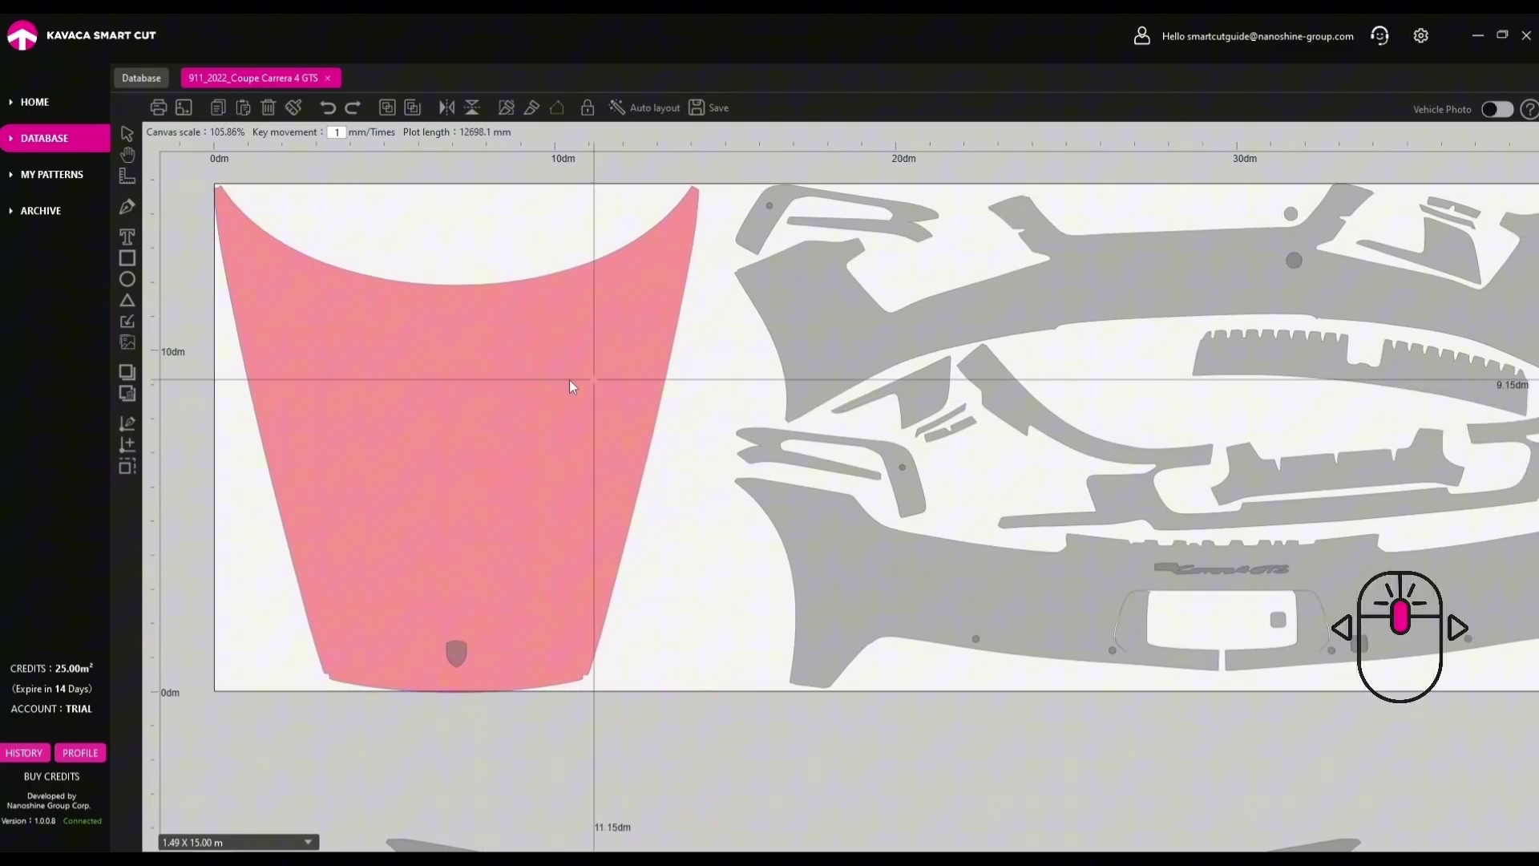
{"action": "scroll", "coordinate": [975, 372], "scroll_direction": "right", "scroll_amount": 9}
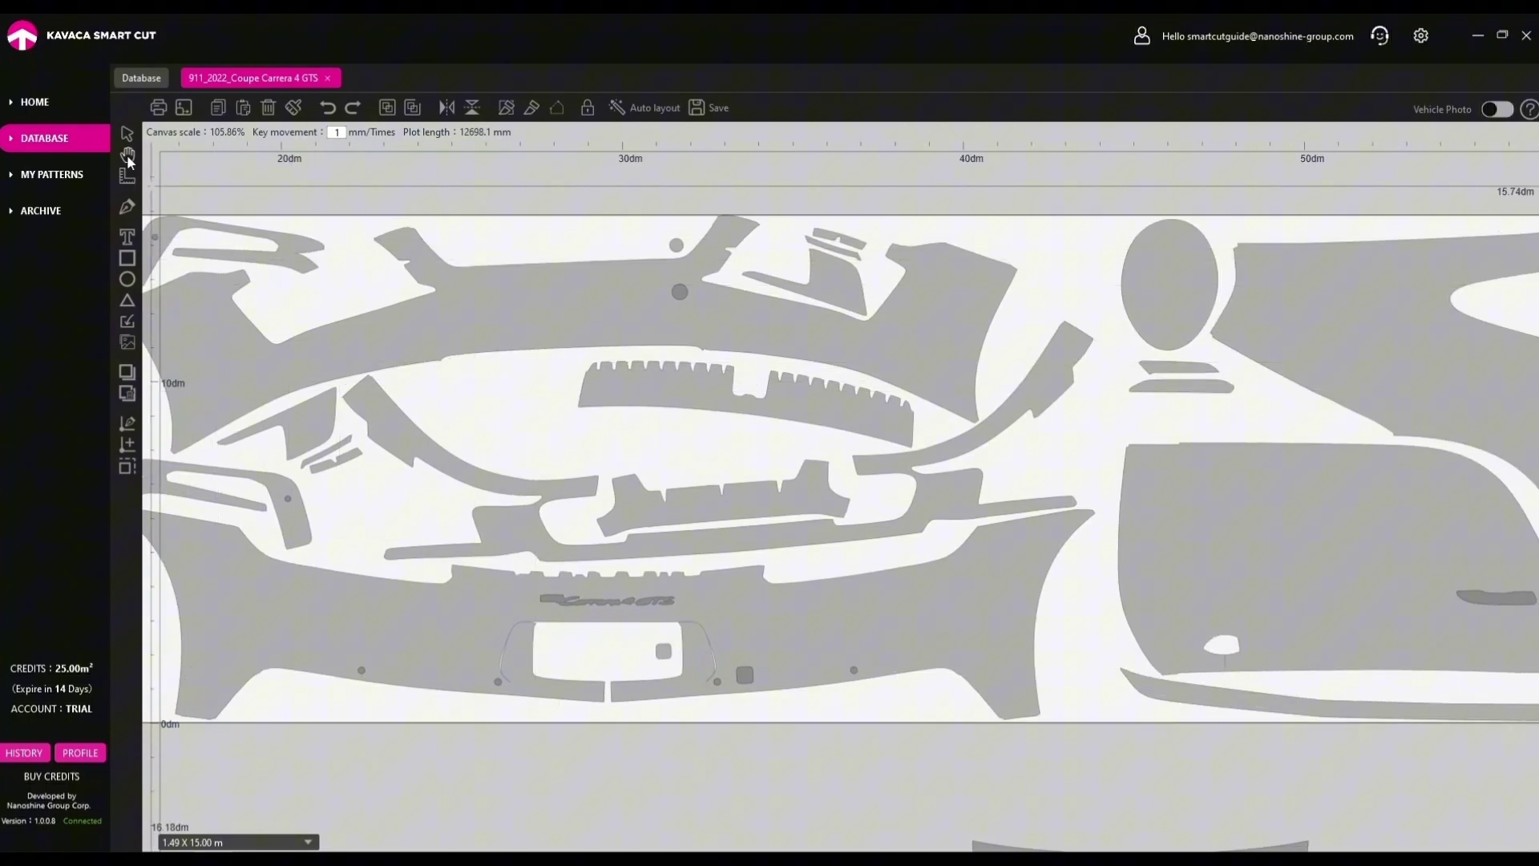
{"action": "scroll", "coordinate": [324, 361], "scroll_direction": "left", "scroll_amount": 9}
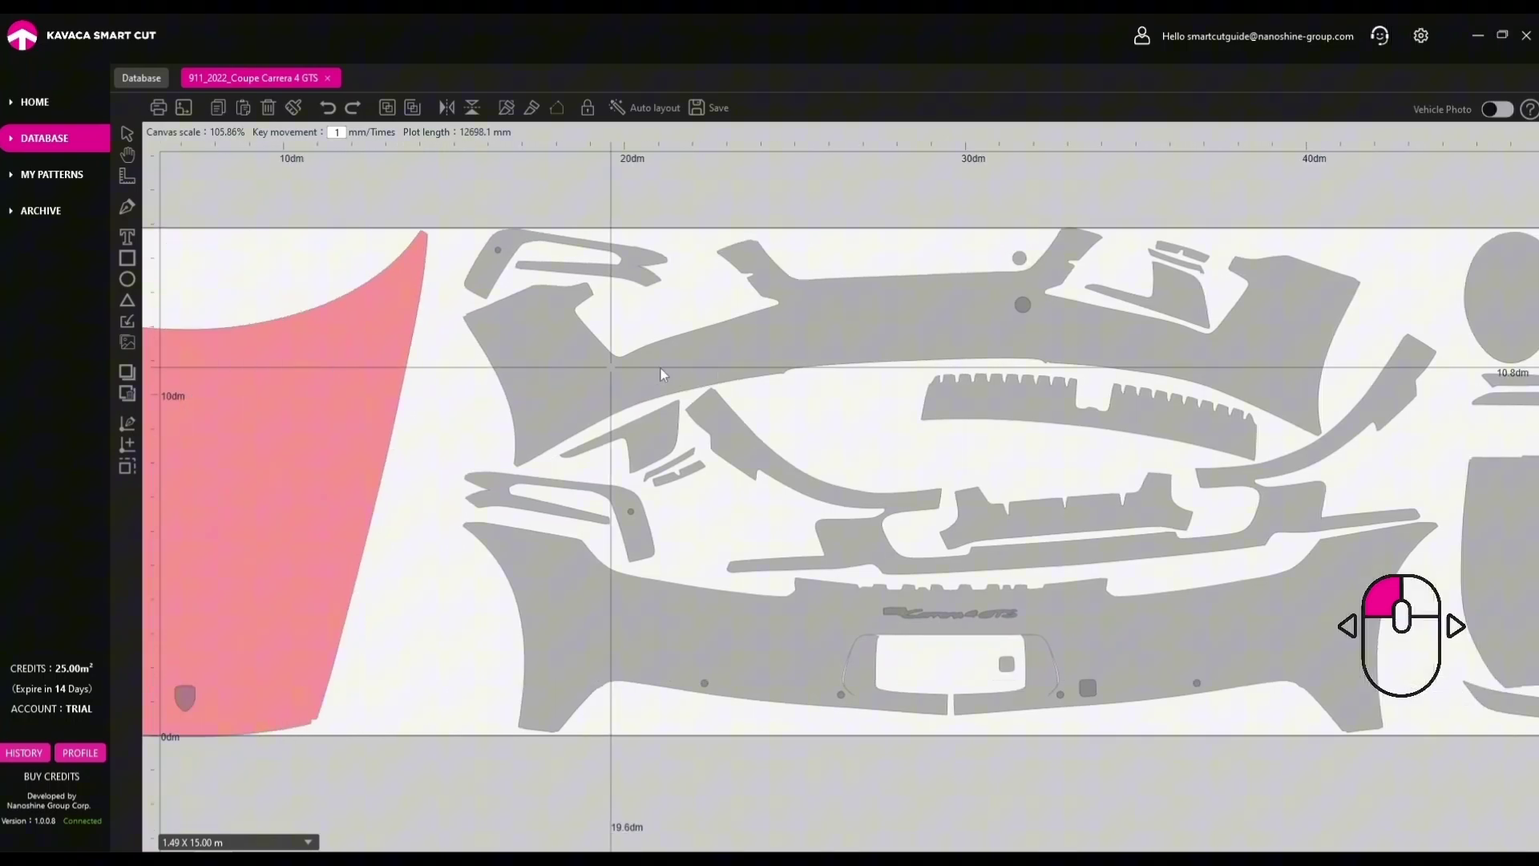
{"action": "scroll", "coordinate": [435, 410], "scroll_direction": "left", "scroll_amount": 7}
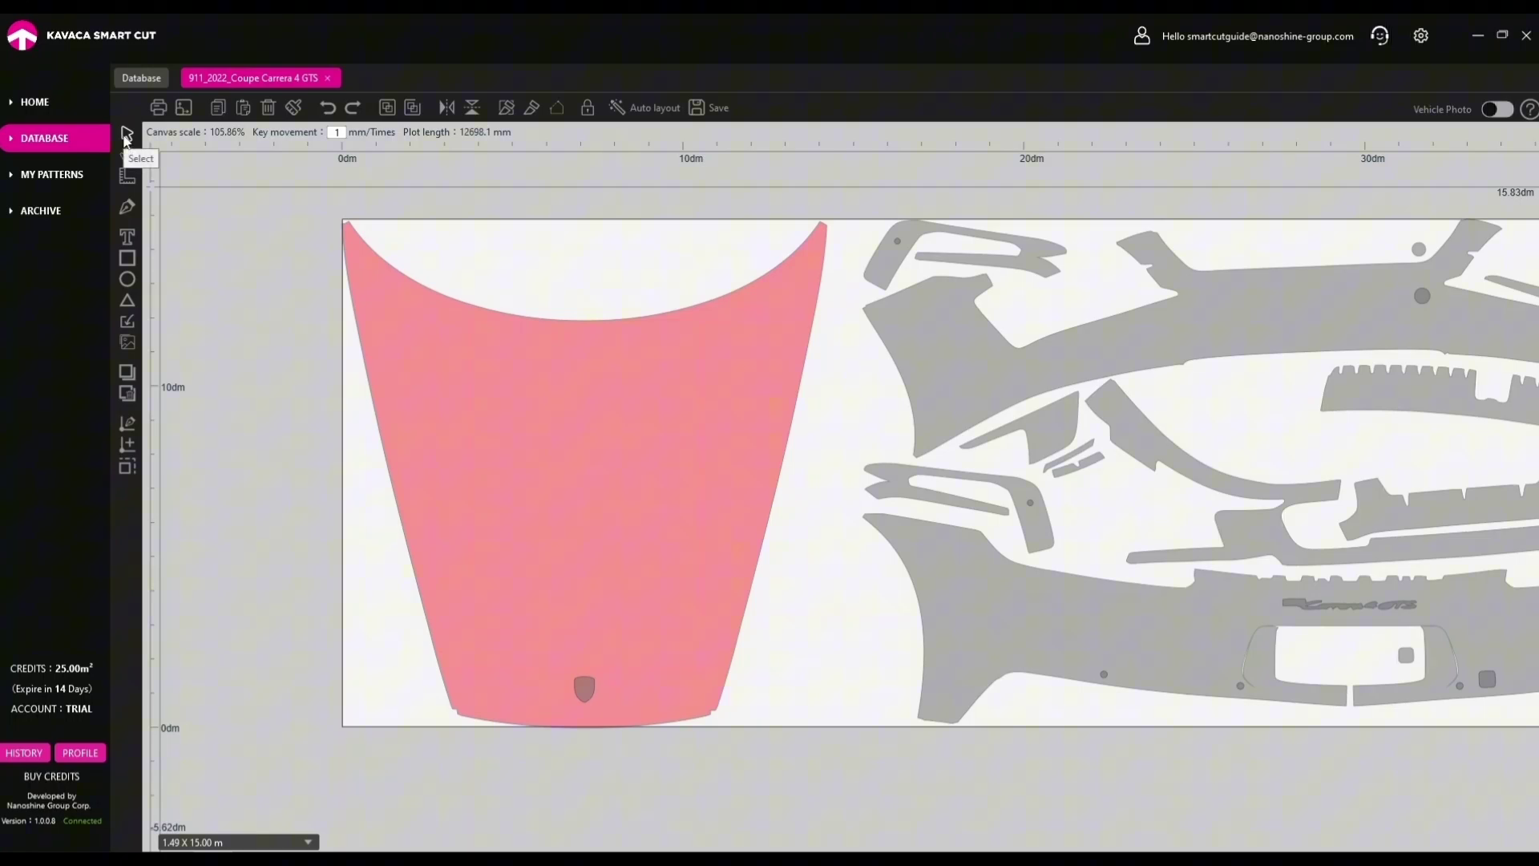
Select the hood piece, look at it close up, and zoom back out to the full layout.
{"action": "left_click", "coordinate": [578, 440]}
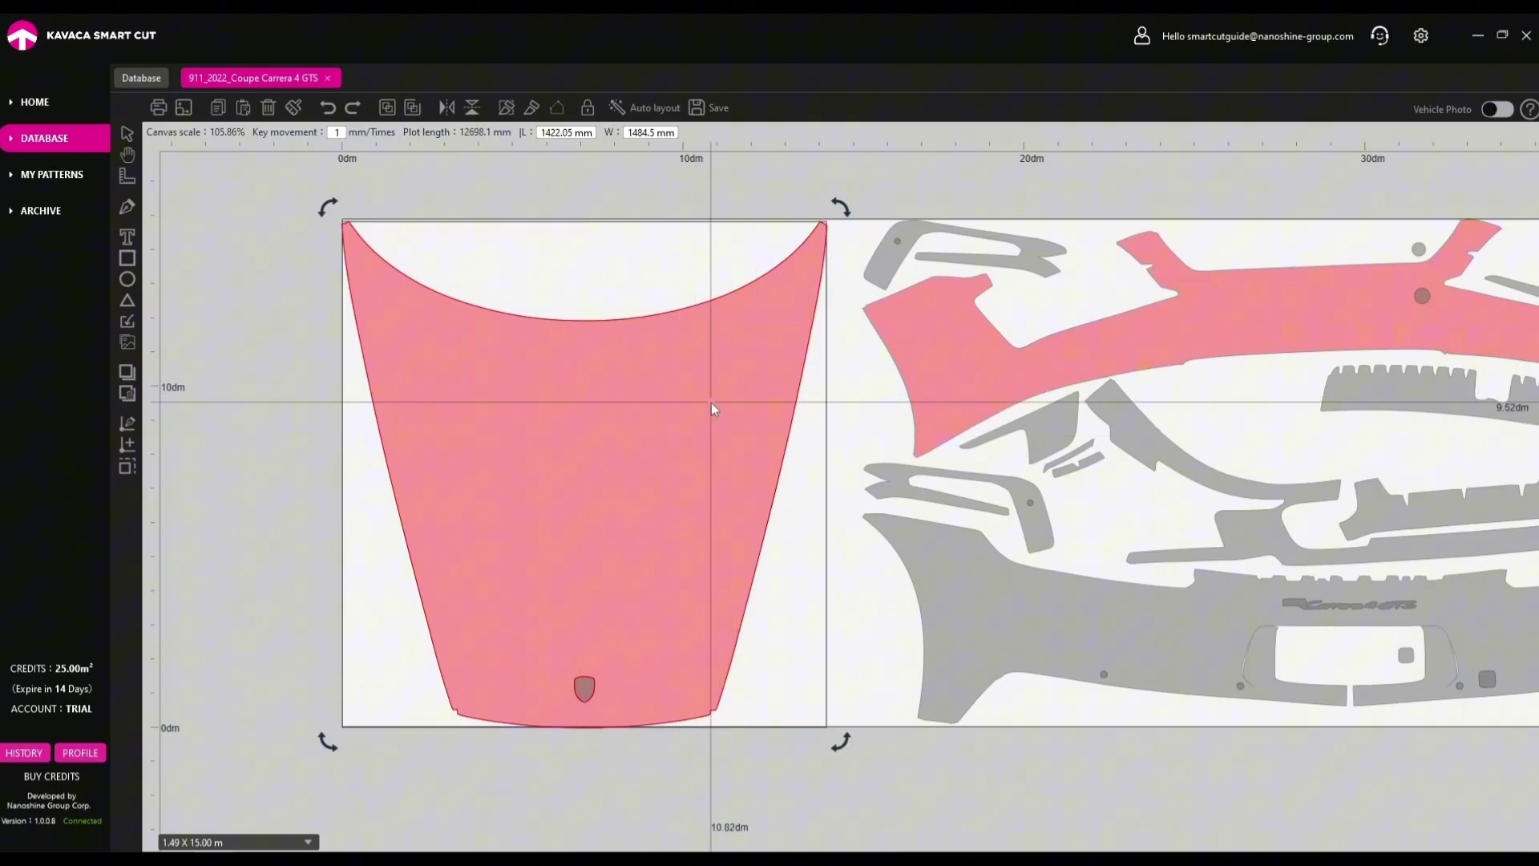
{"action": "scroll", "coordinate": [710, 402], "scroll_direction": "up", "scroll_amount": 3}
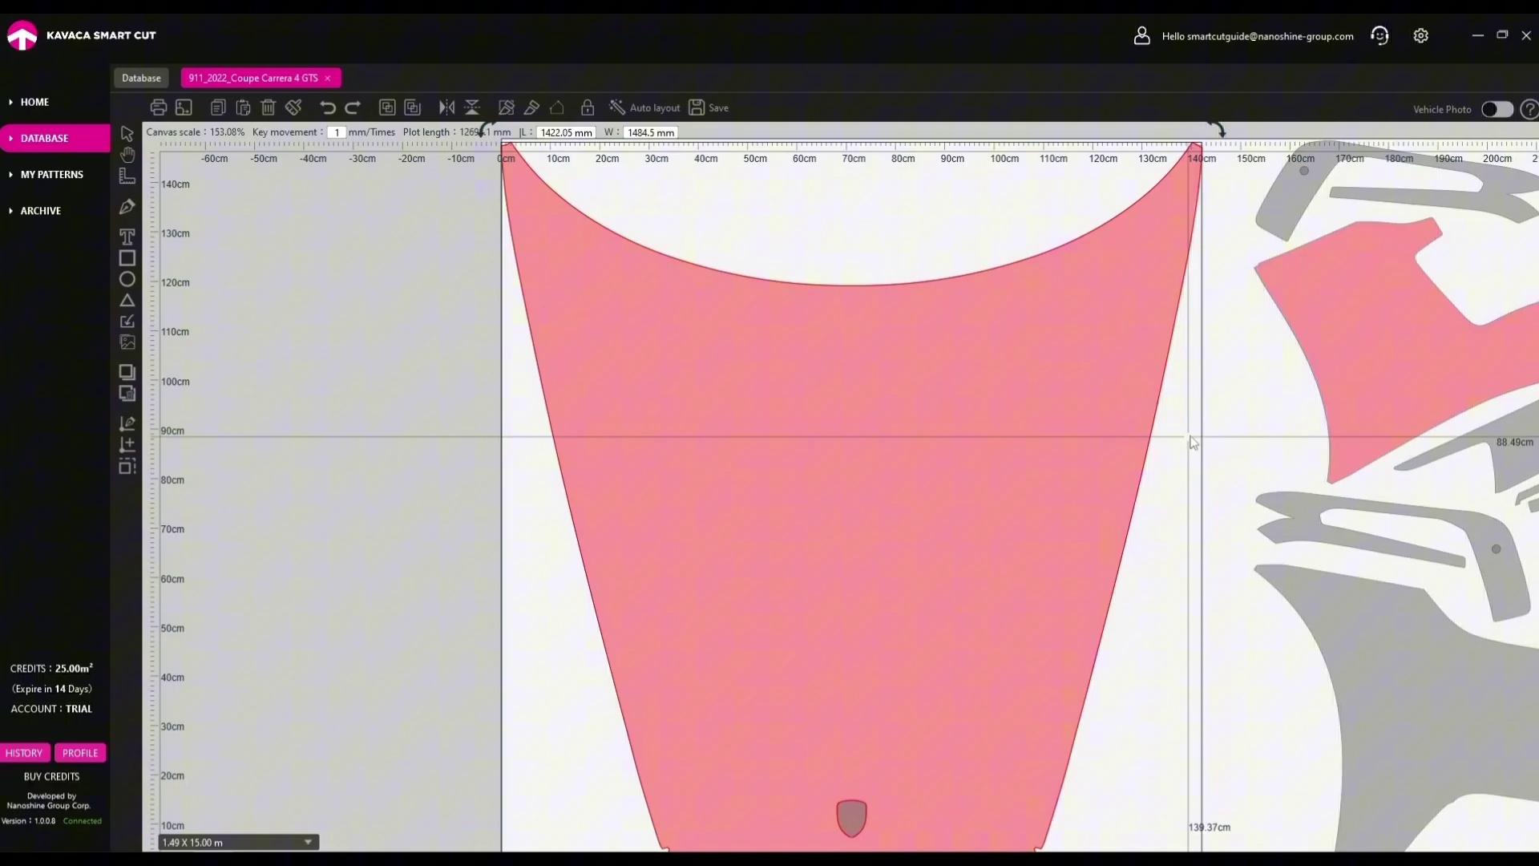
{"action": "scroll", "coordinate": [1079, 412], "scroll_direction": "down", "scroll_amount": 5}
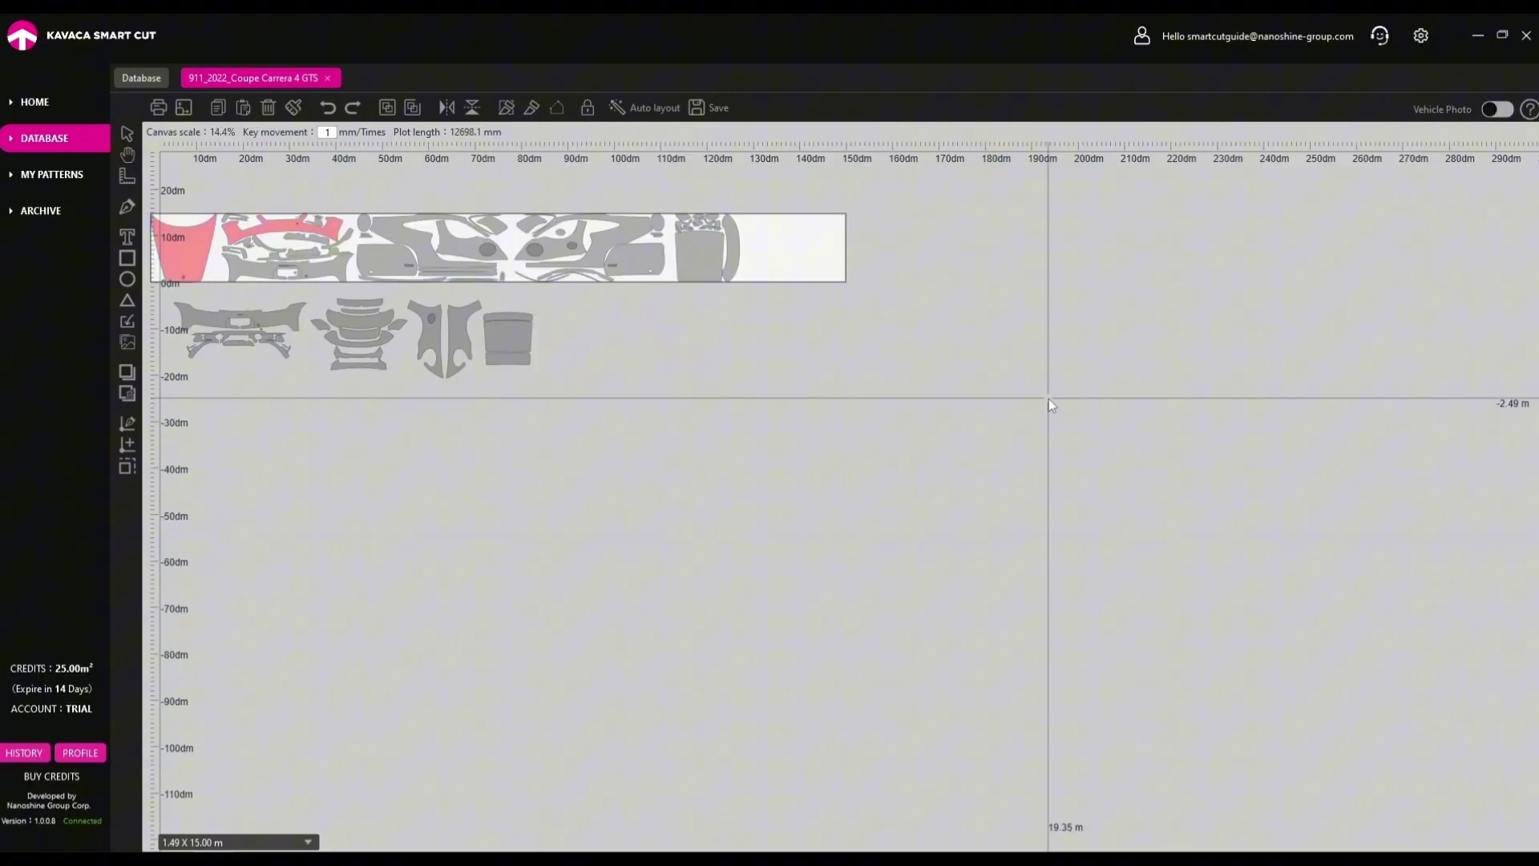
Rotate the hood piece 90 degrees clockwise and shift it about 10 cm toward the bumper pieces, inside the canvas.
{"action": "left_click", "coordinate": [194, 244]}
{"action": "scroll", "coordinate": [194, 243], "scroll_direction": "up", "scroll_amount": 5}
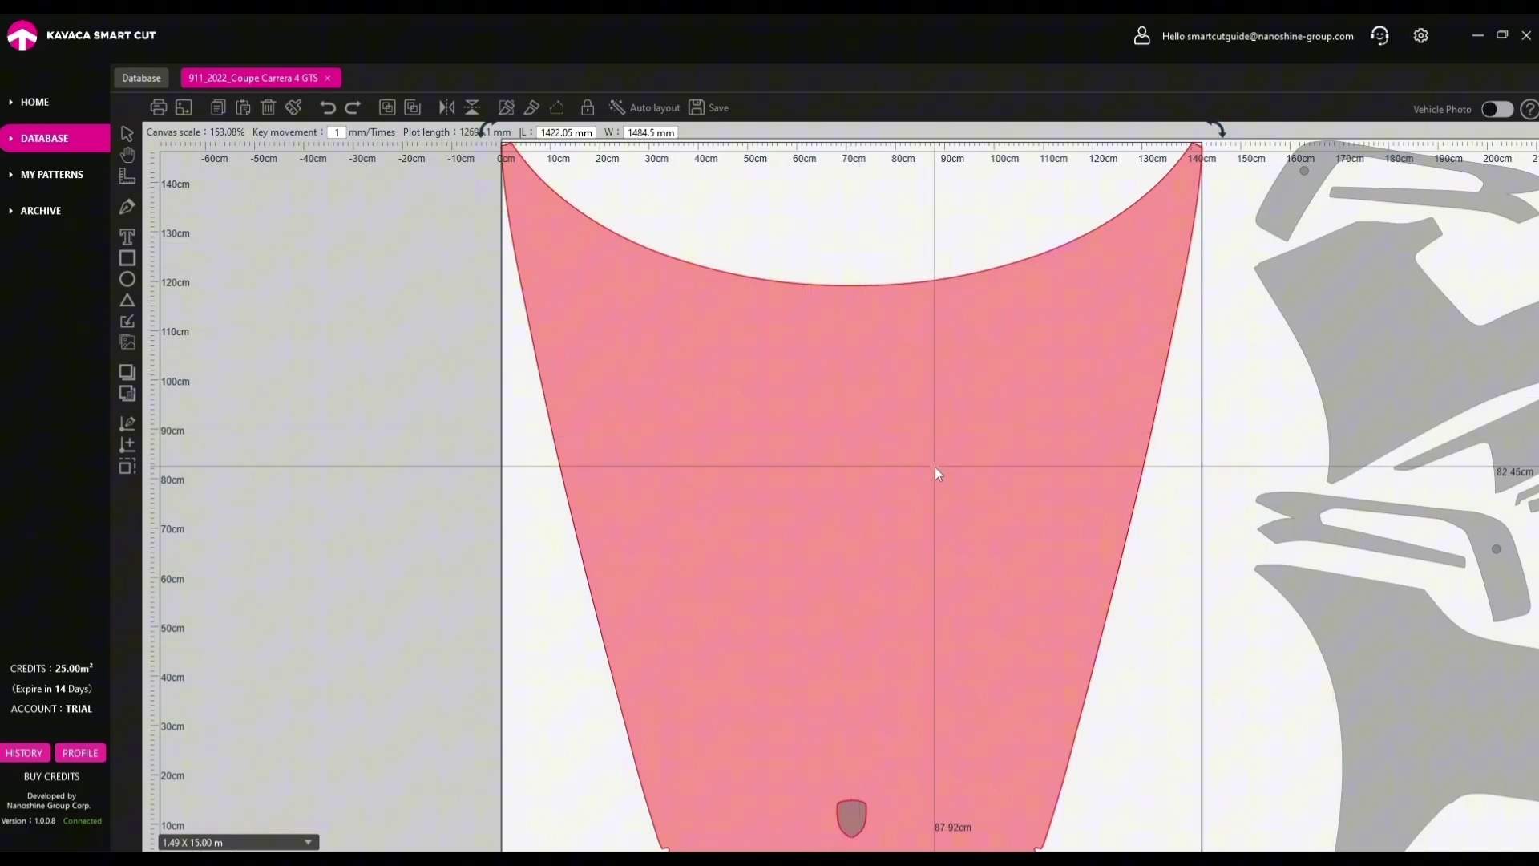
{"action": "scroll", "coordinate": [935, 466], "scroll_direction": "down", "scroll_amount": 4}
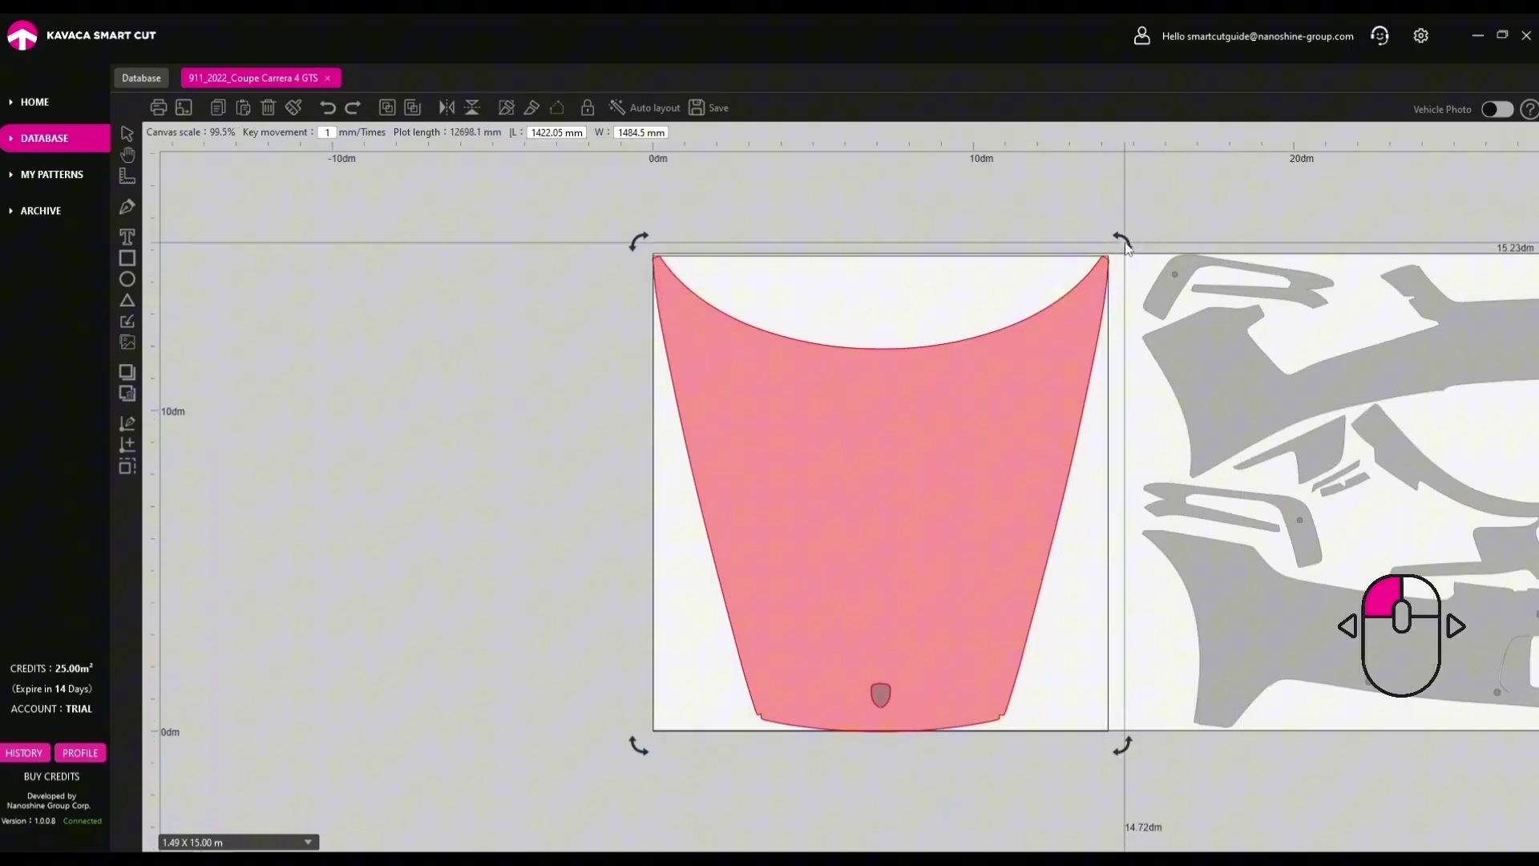
{"action": "left_click_drag", "start_coordinate": [1126, 247], "coordinate": [1146, 768]}
{"action": "left_click", "coordinate": [971, 519]}
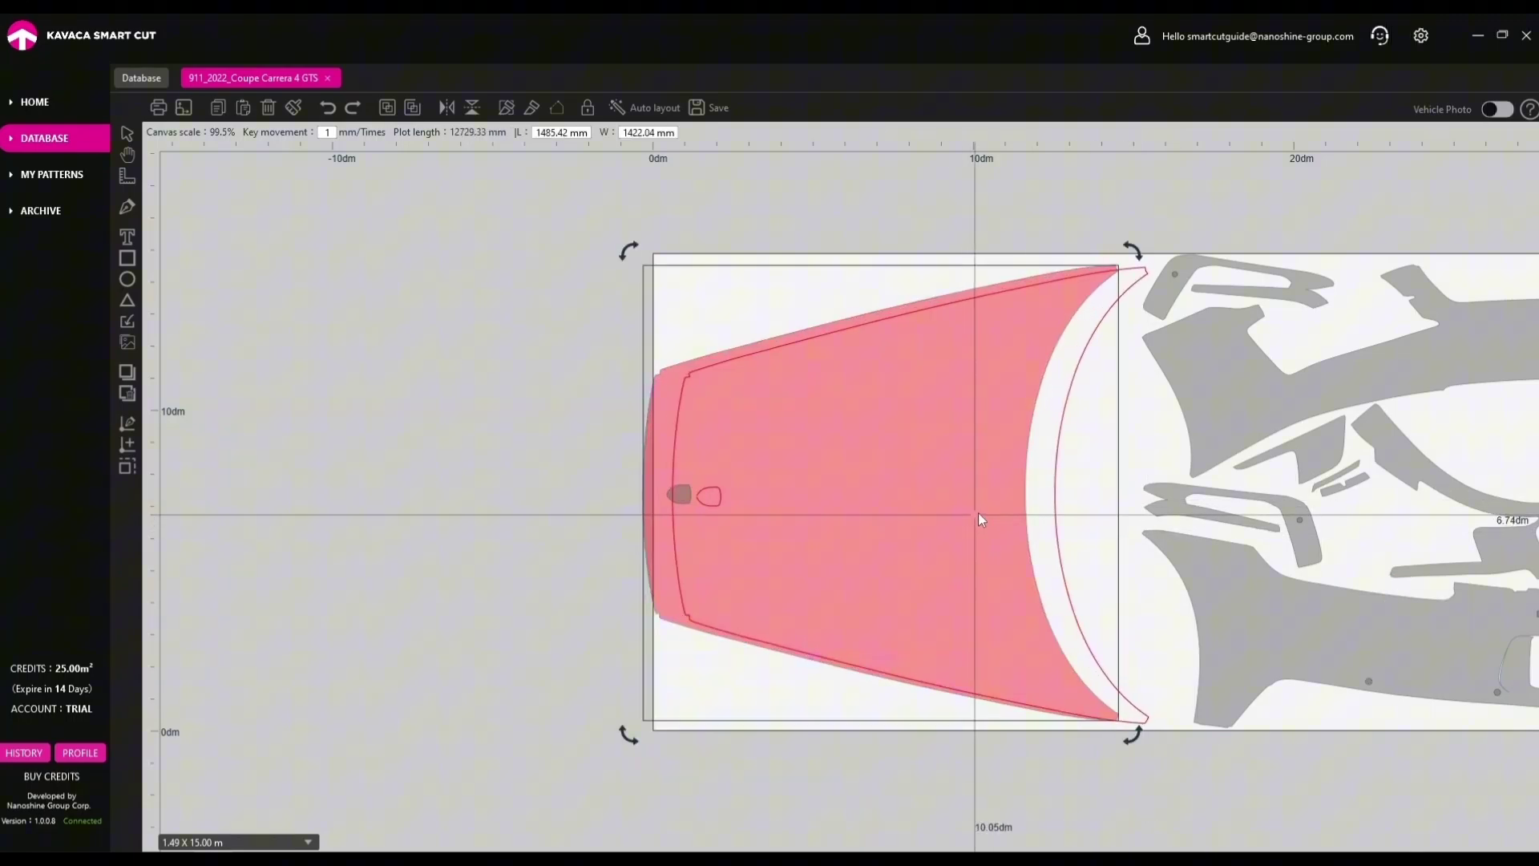
{"action": "left_click", "coordinate": [1464, 194]}
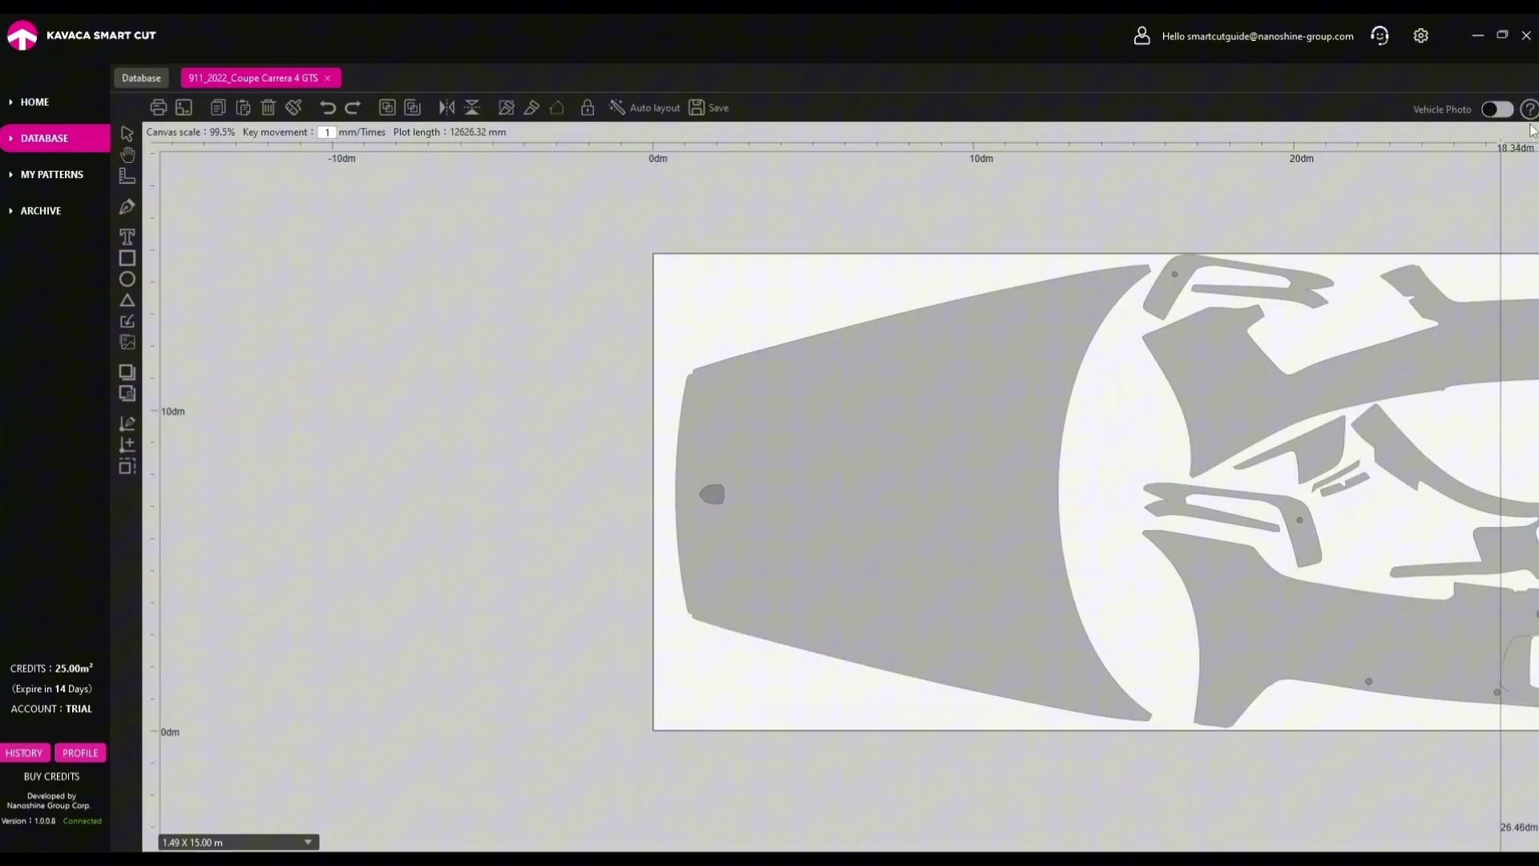
Select the hood and all neighbouring bumper pieces together with a selection box, and clear the selection.
{"action": "mouse_move", "coordinate": [1533, 114]}
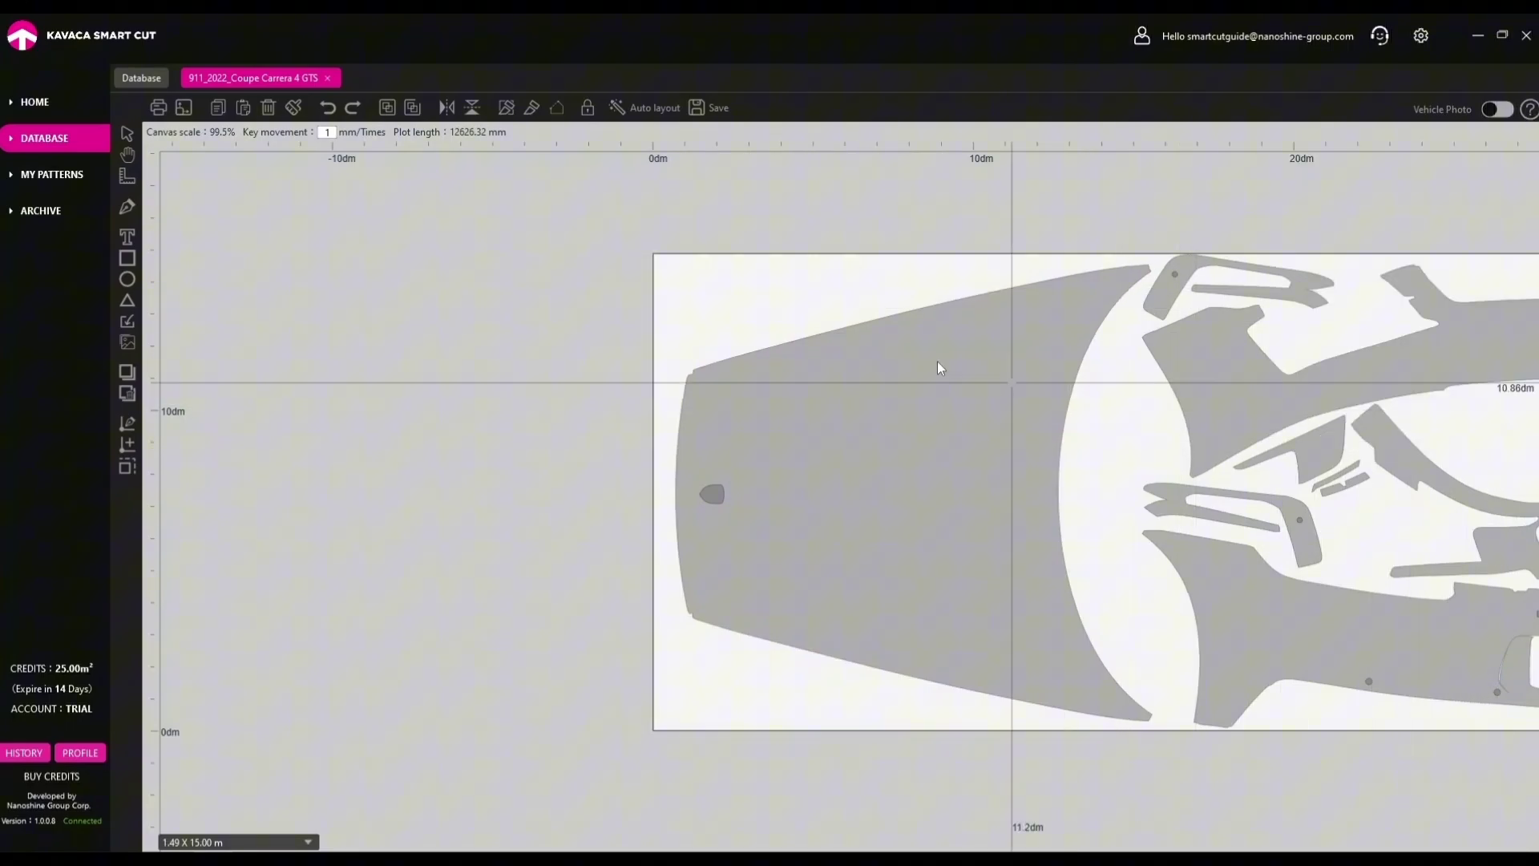
{"action": "scroll", "coordinate": [820, 329], "scroll_direction": "down", "scroll_amount": 2}
{"action": "left_click_drag", "start_coordinate": [1171, 321], "coordinate": [884, 303]}
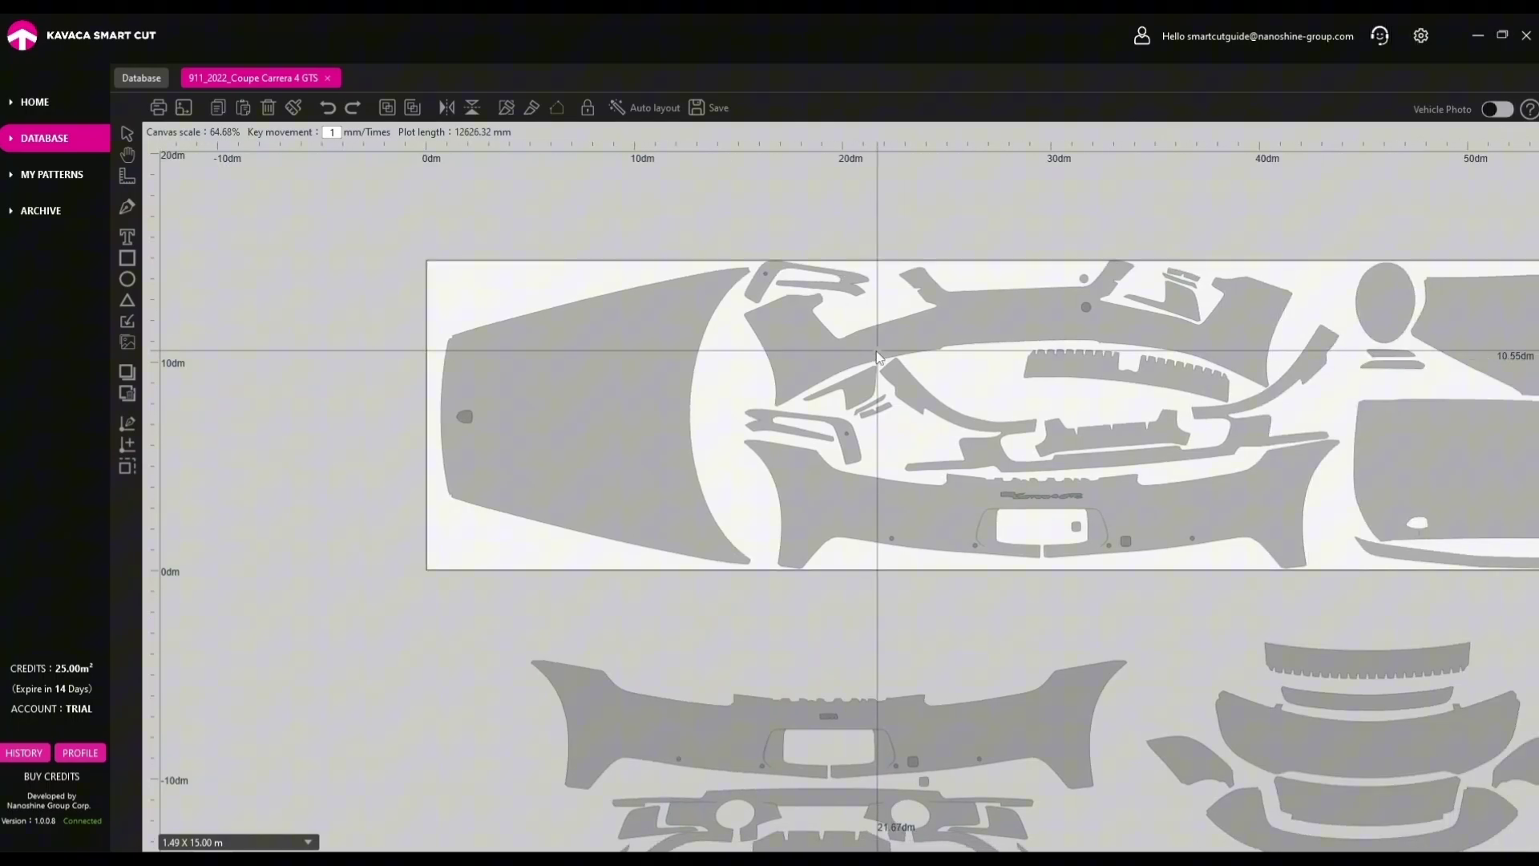
{"action": "left_click_drag", "start_coordinate": [370, 205], "coordinate": [1350, 606]}
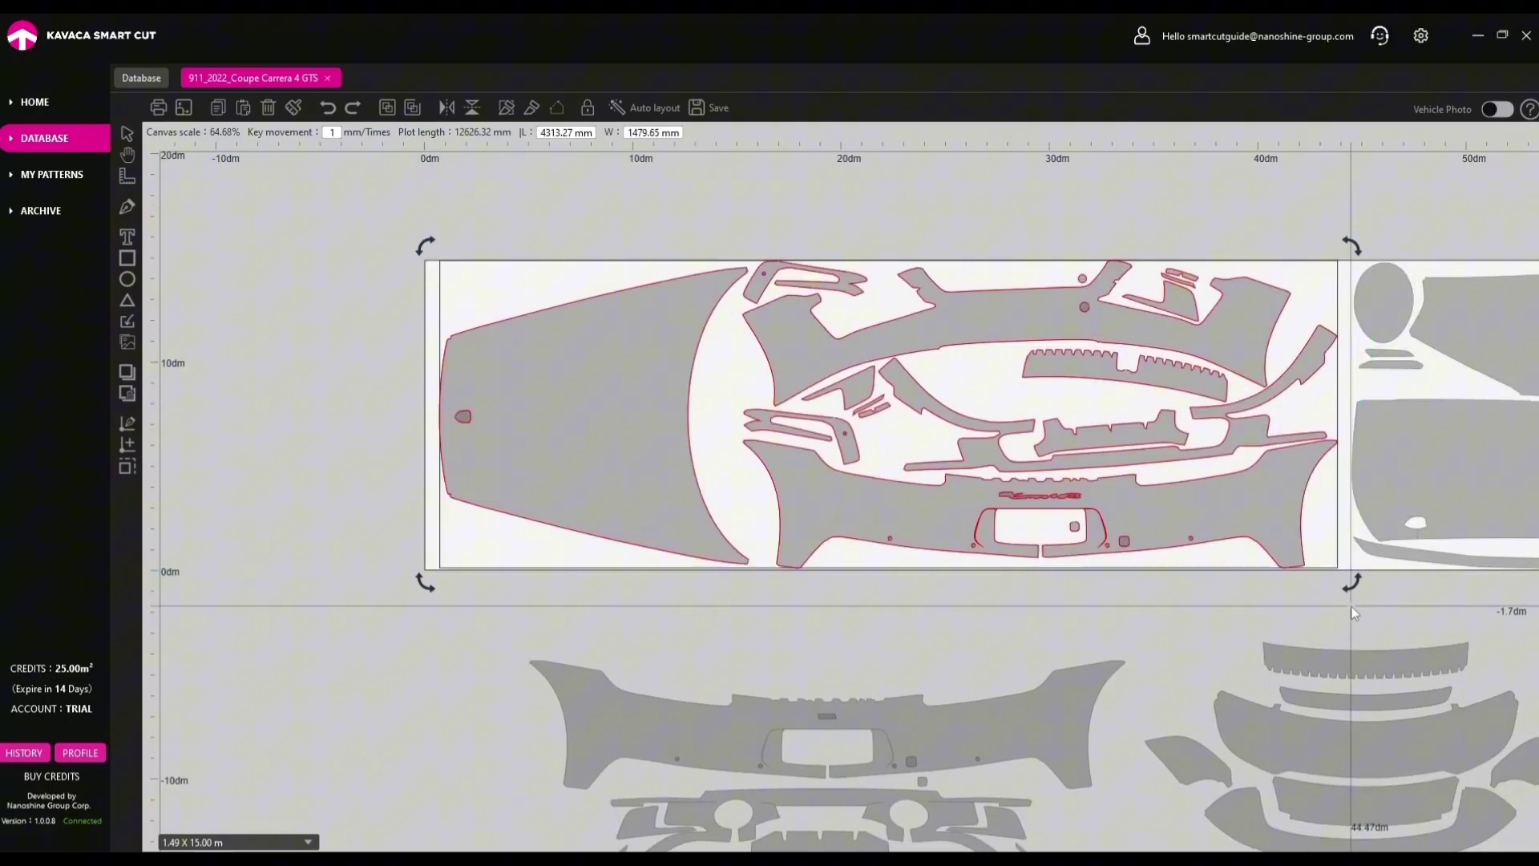
{"action": "left_click", "coordinate": [1350, 606]}
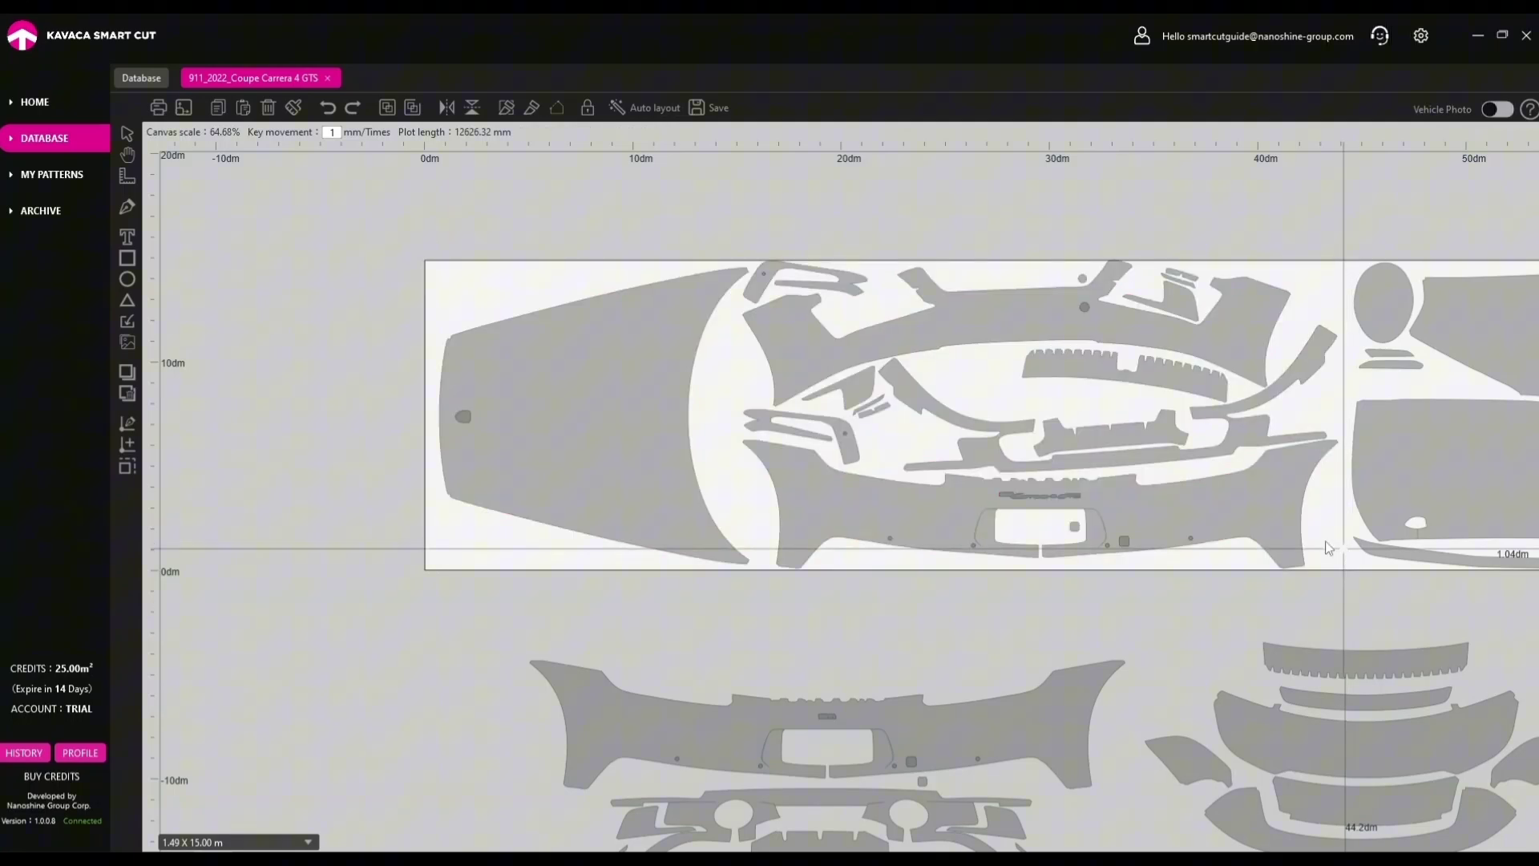
Add the lower bumper, the curved trim and the small strip below the oval to one selection, nudge them slightly and deselect.
{"action": "left_click", "coordinate": [1272, 492], "text": "shift"}
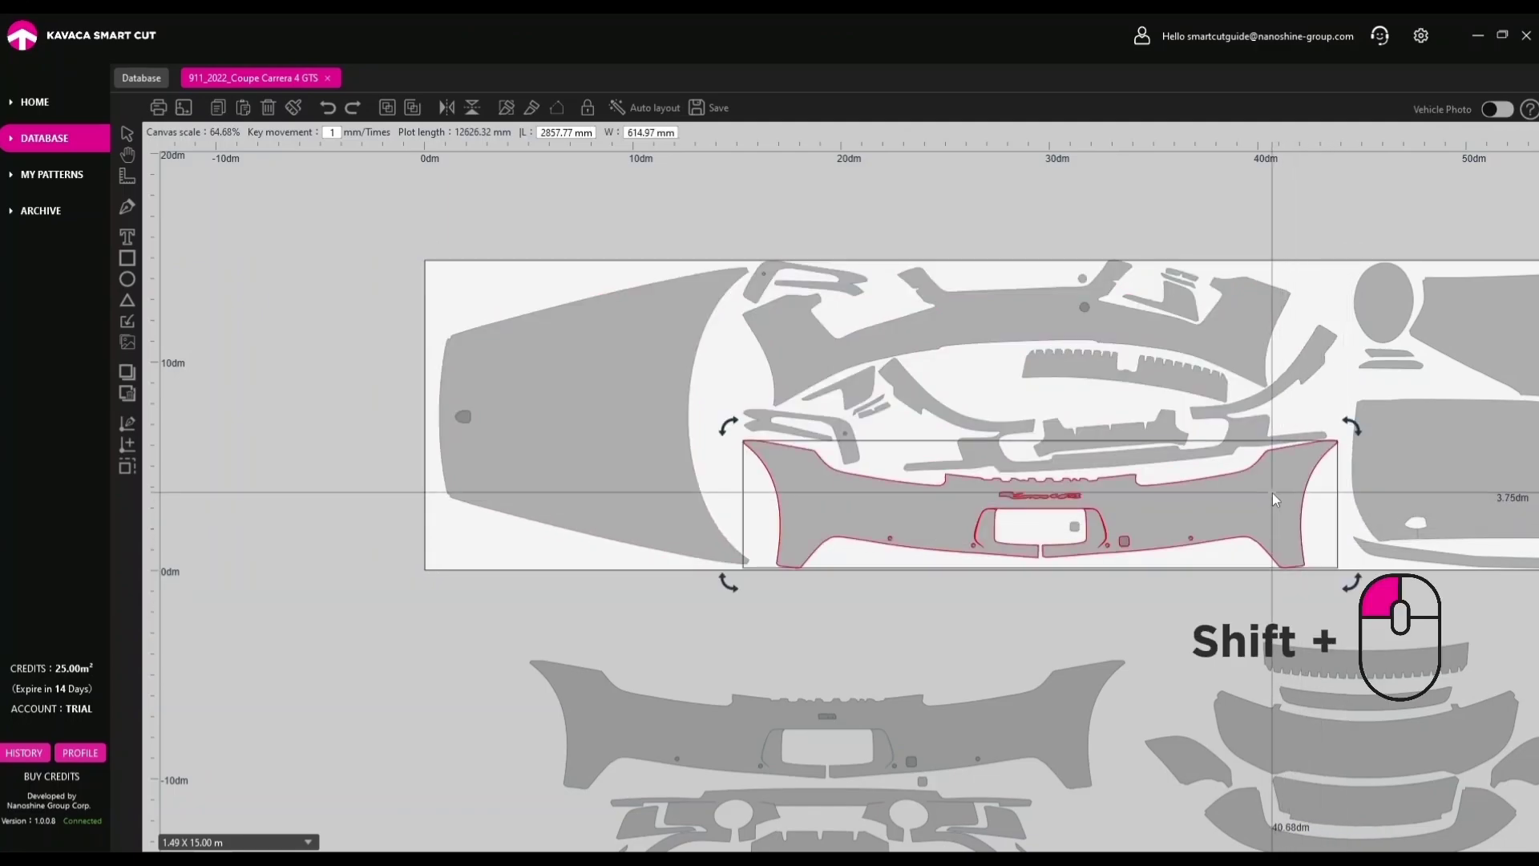
{"action": "left_click", "coordinate": [1299, 377], "text": "shift"}
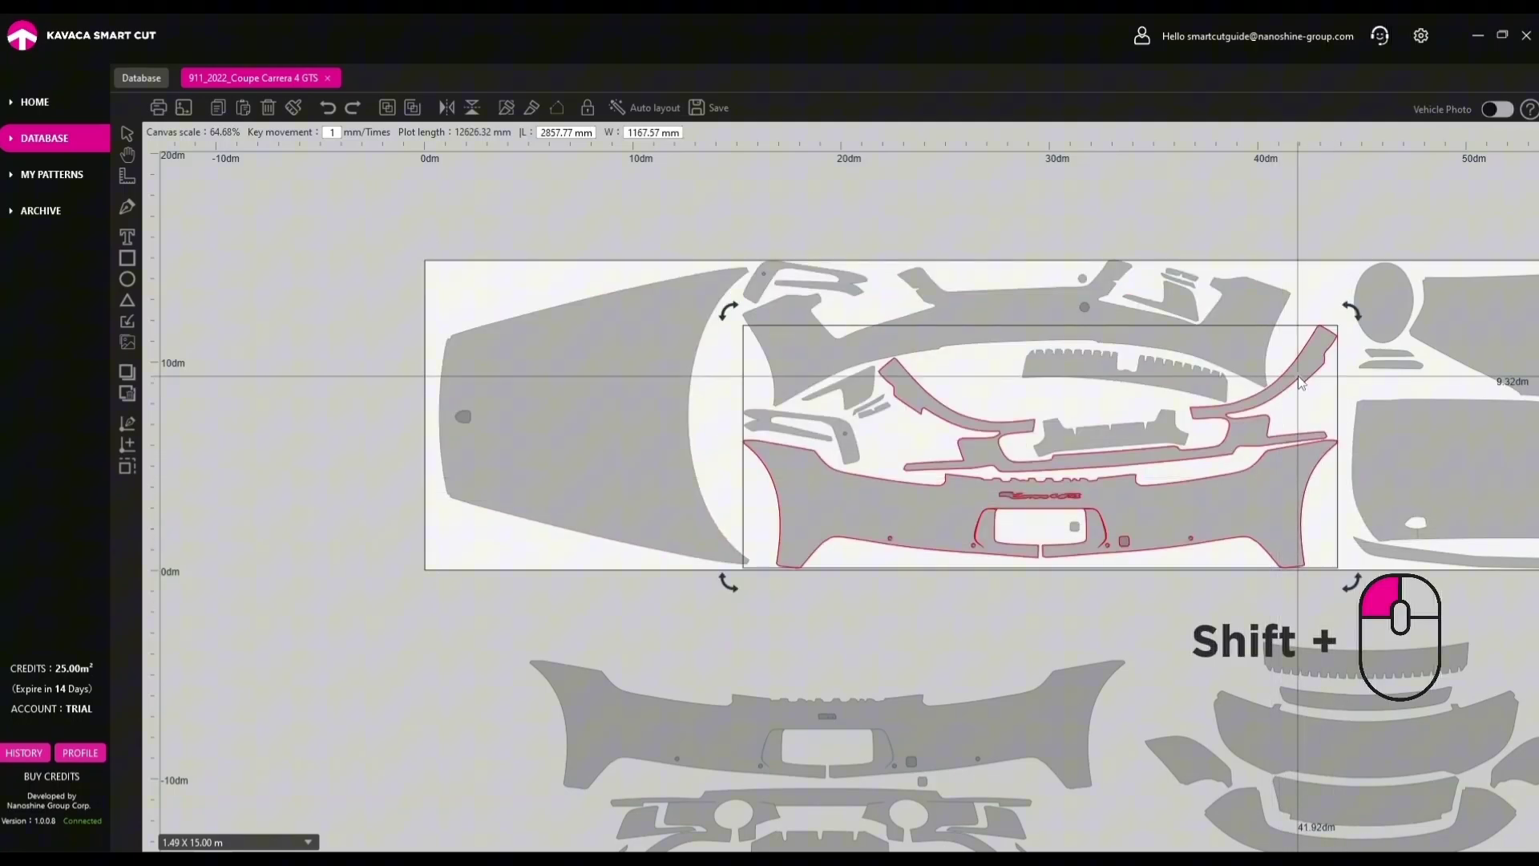
{"action": "left_click", "coordinate": [1404, 362], "text": "shift"}
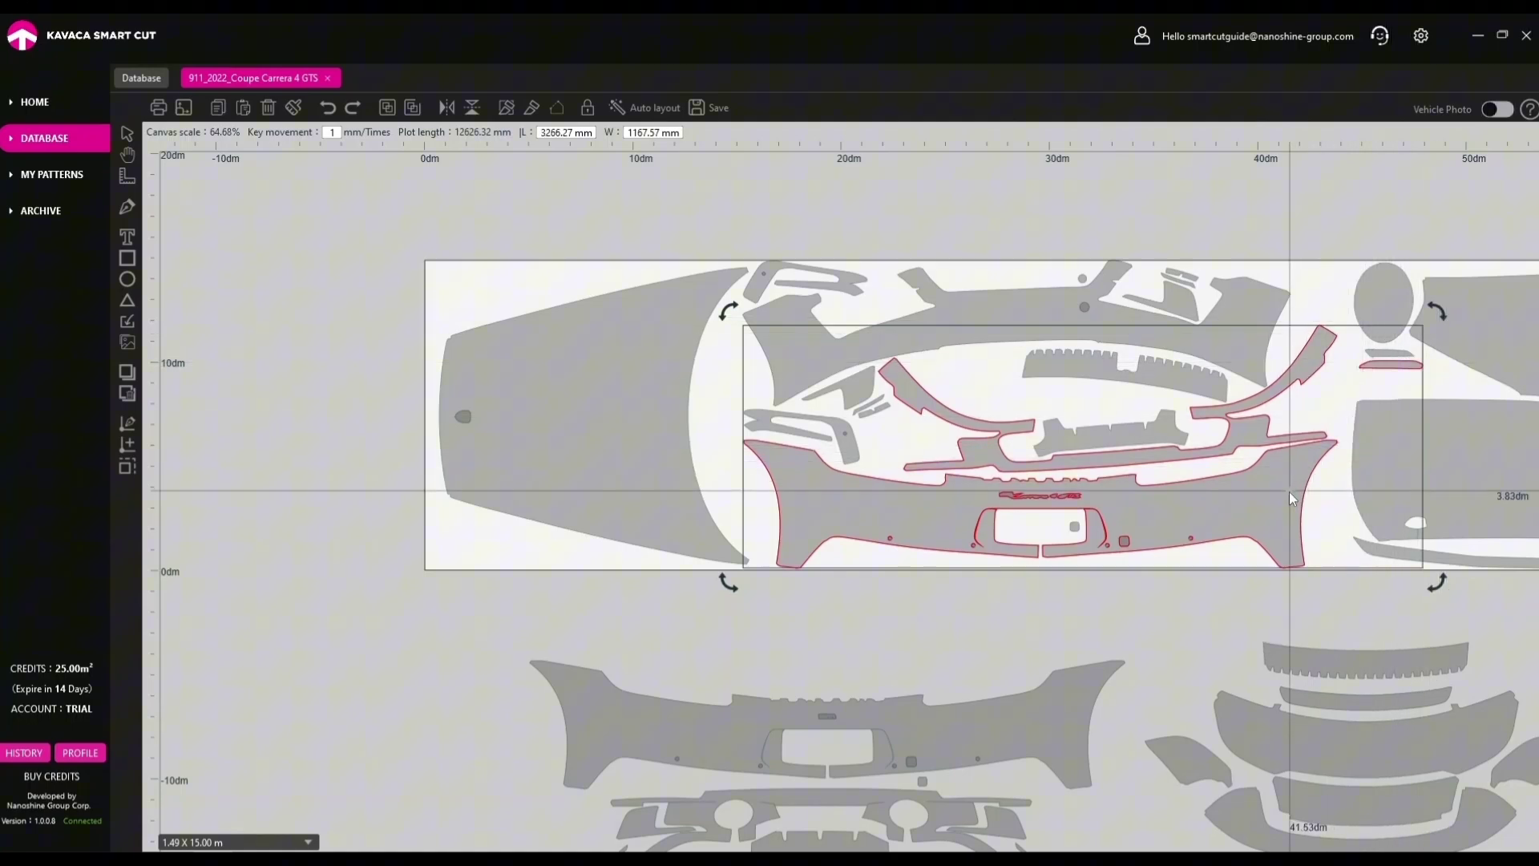
{"action": "mouse_move", "coordinate": [1289, 493]}
{"action": "left_mouse_down"}
{"action": "mouse_move", "coordinate": [1289, 508]}
{"action": "mouse_move", "coordinate": [1291, 493]}
{"action": "left_mouse_up"}
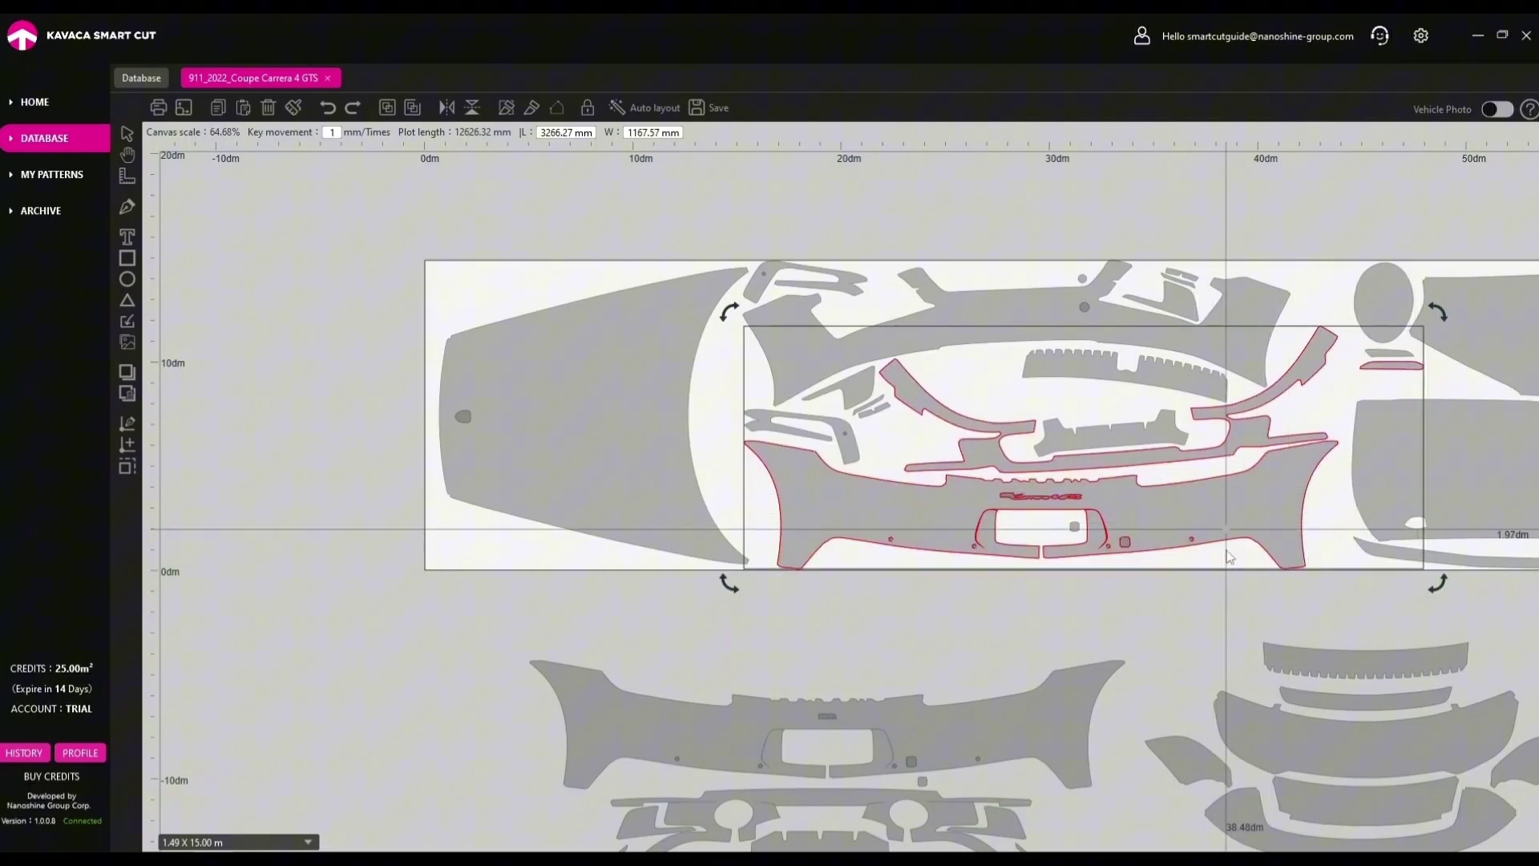
{"action": "left_click", "coordinate": [1220, 593]}
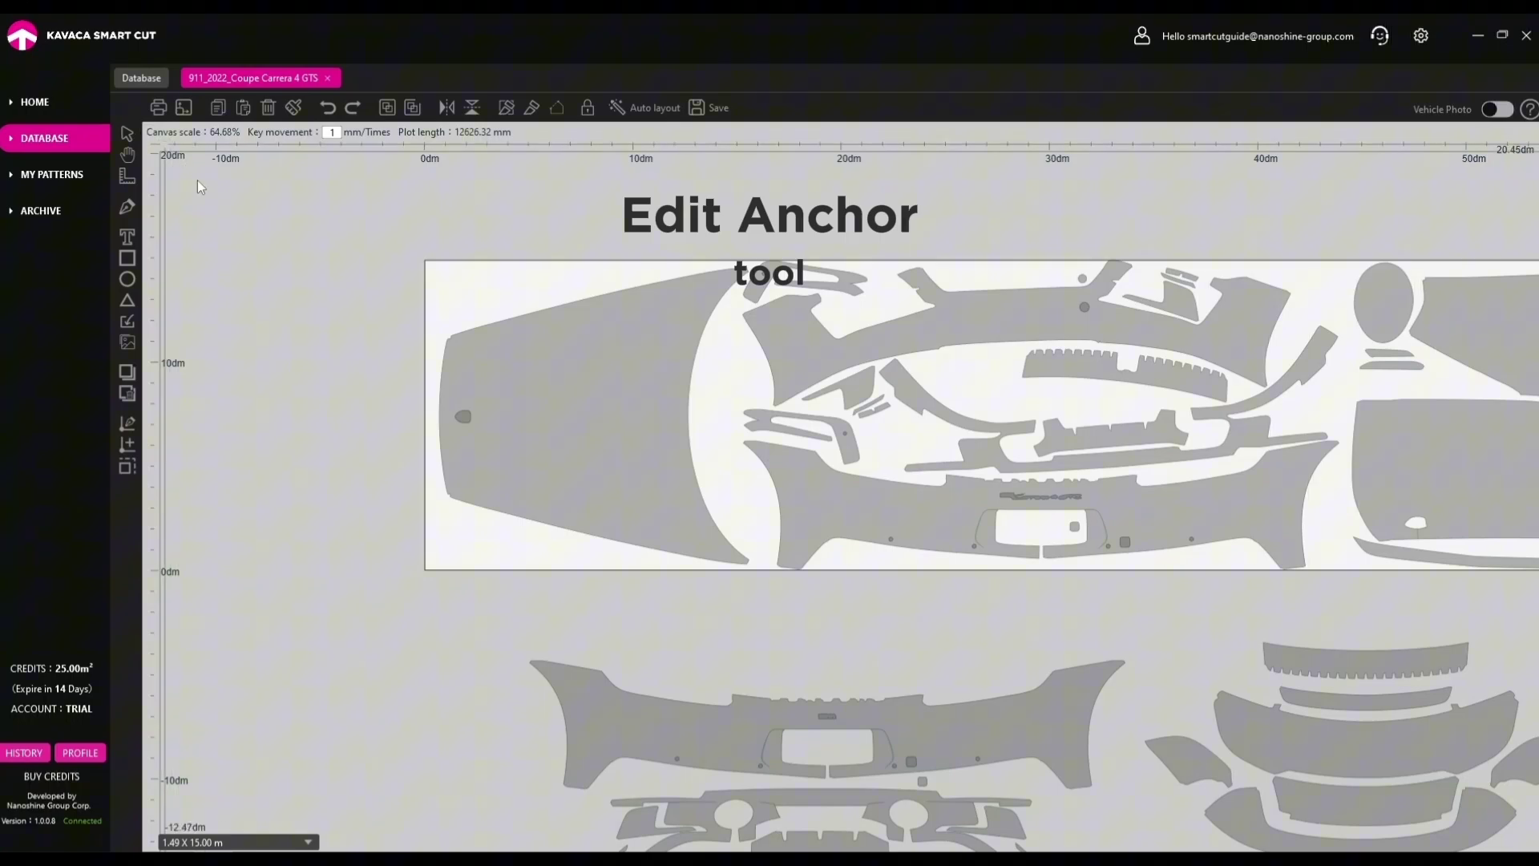
Show the anchor points of the hood piece with the Edit Anchor tool, with its narrow end in close view.
{"action": "double_click", "coordinate": [509, 376]}
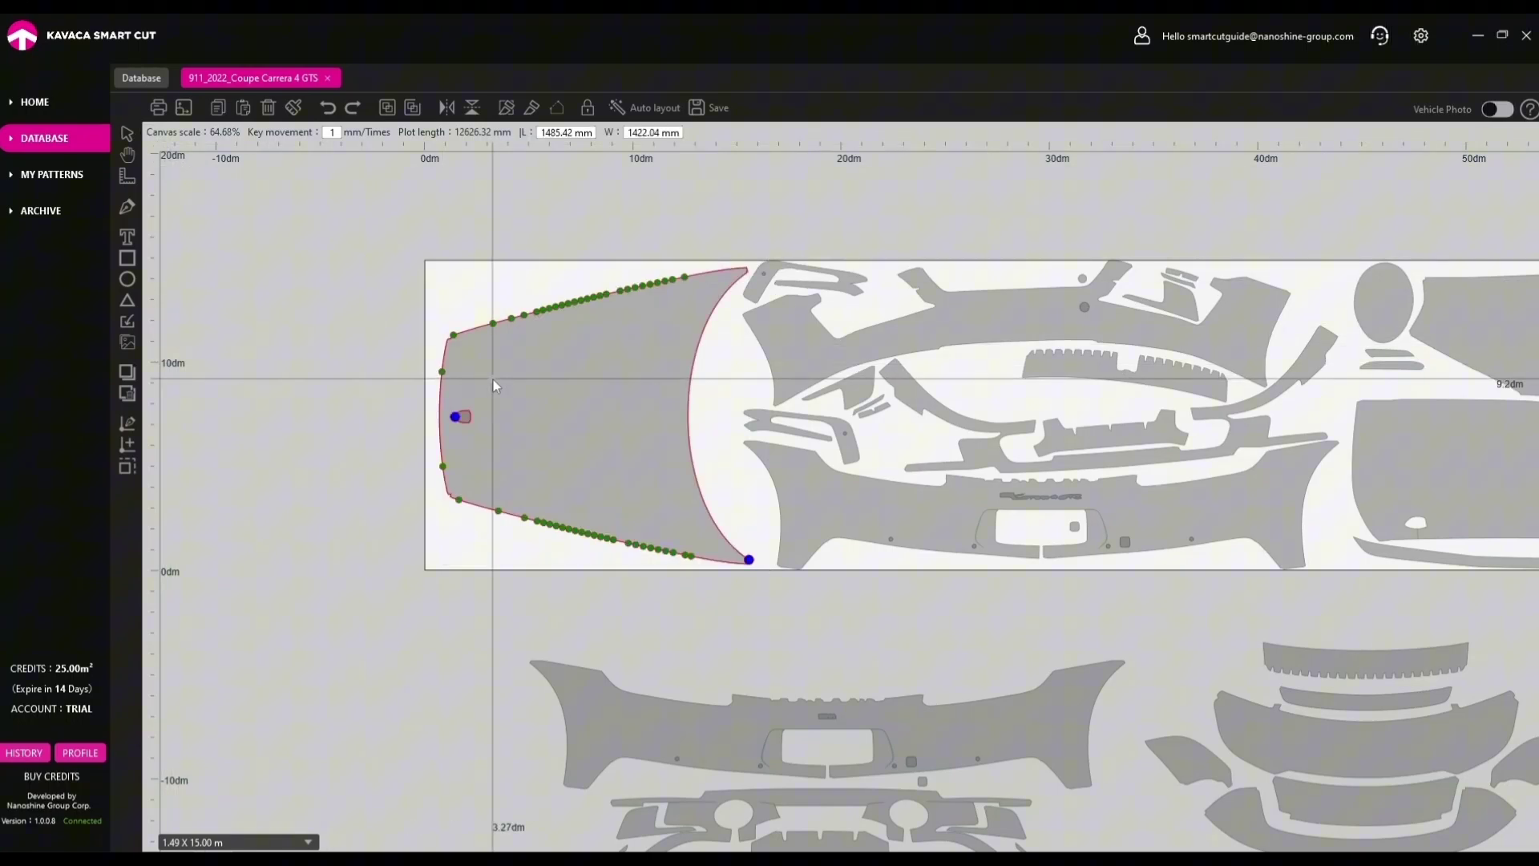
{"action": "left_click", "coordinate": [493, 378]}
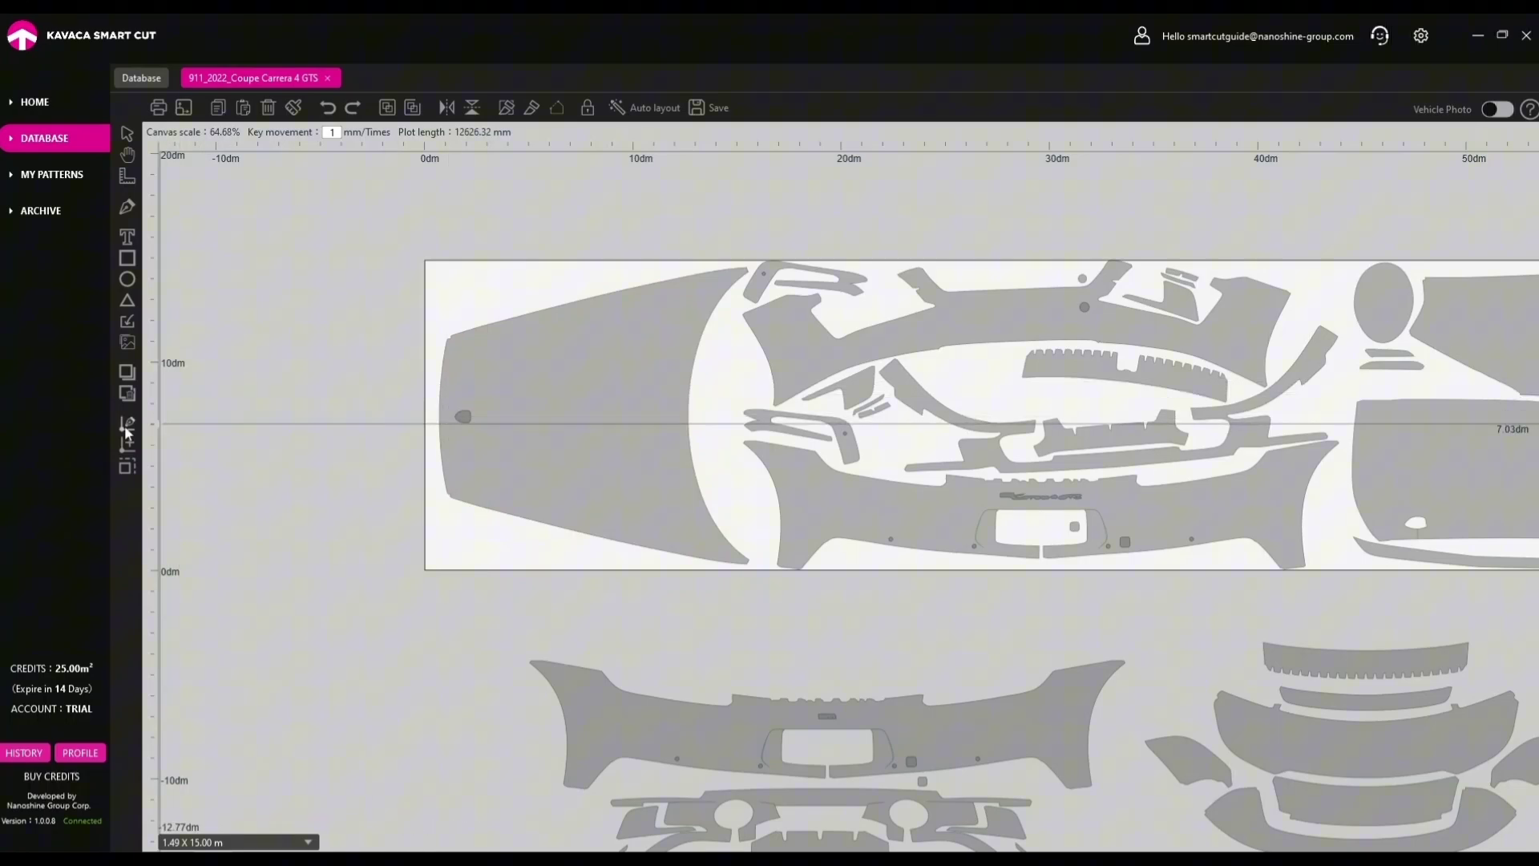
{"action": "left_click", "coordinate": [611, 436]}
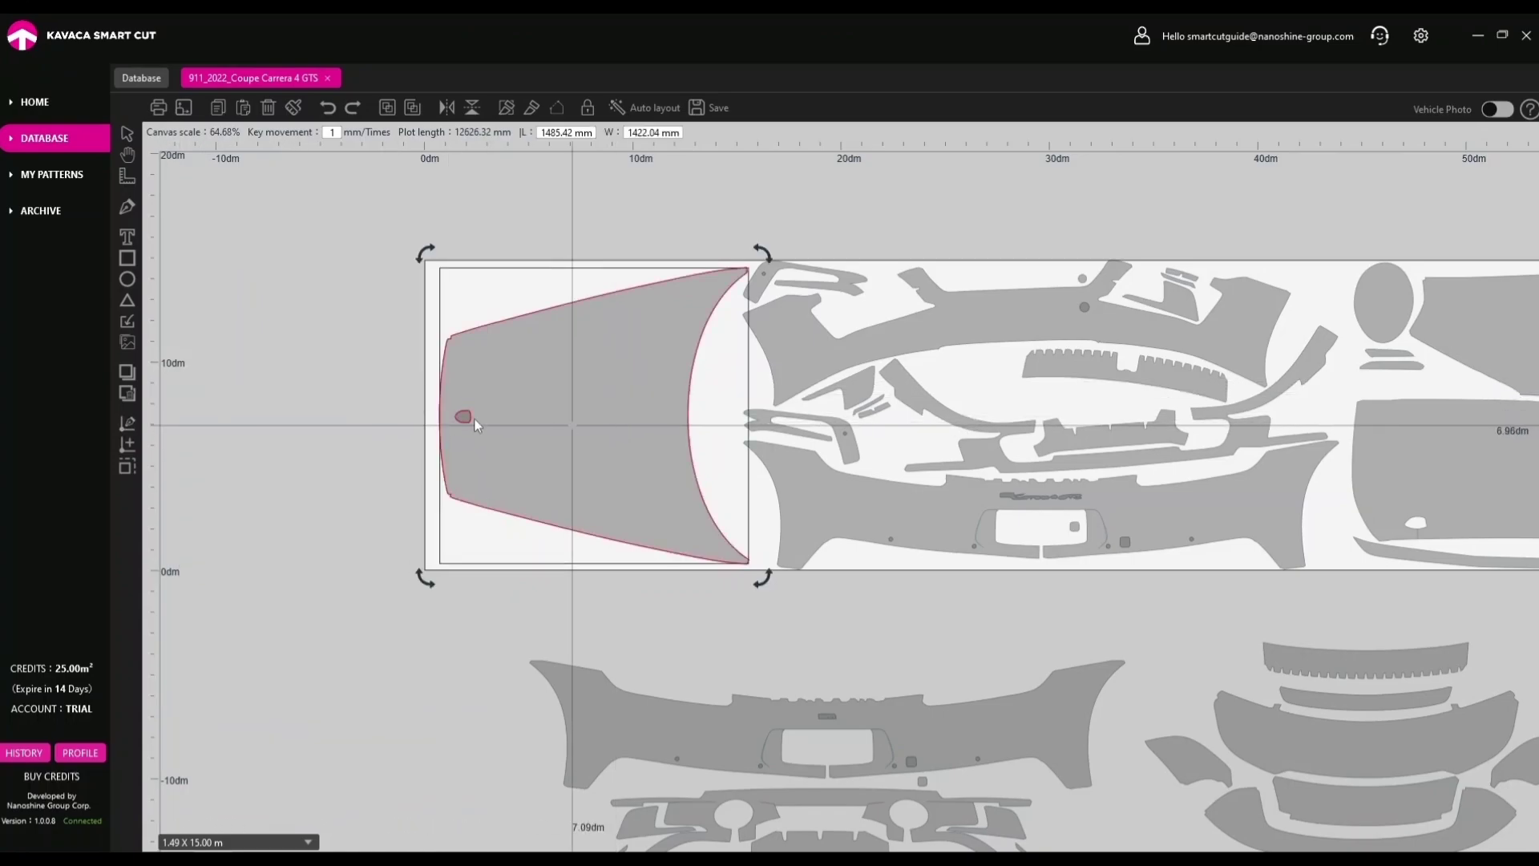
{"action": "left_click", "coordinate": [126, 422]}
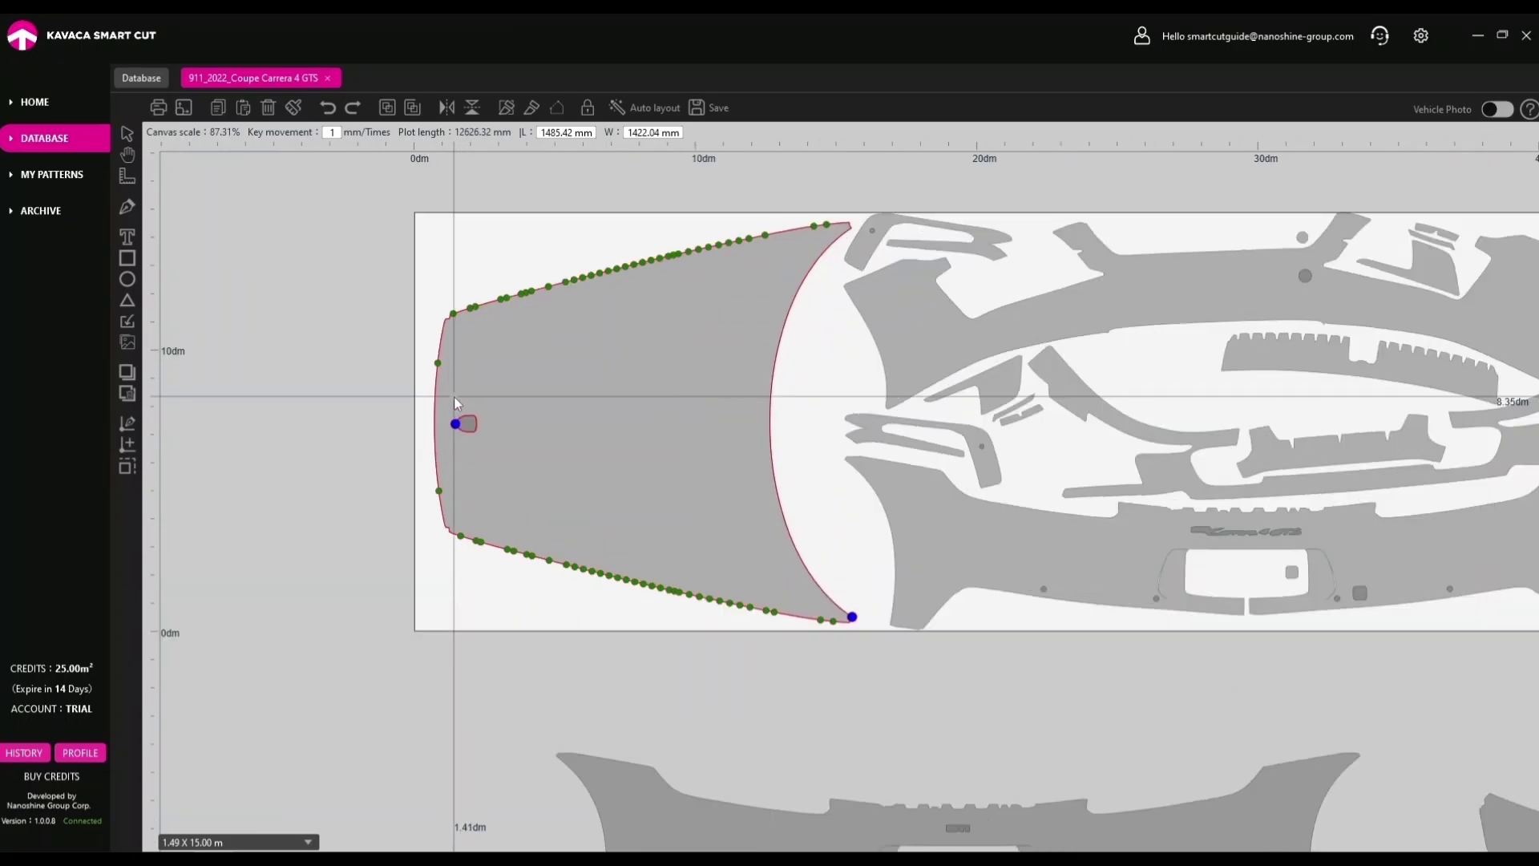
{"action": "double_click", "coordinate": [454, 396]}
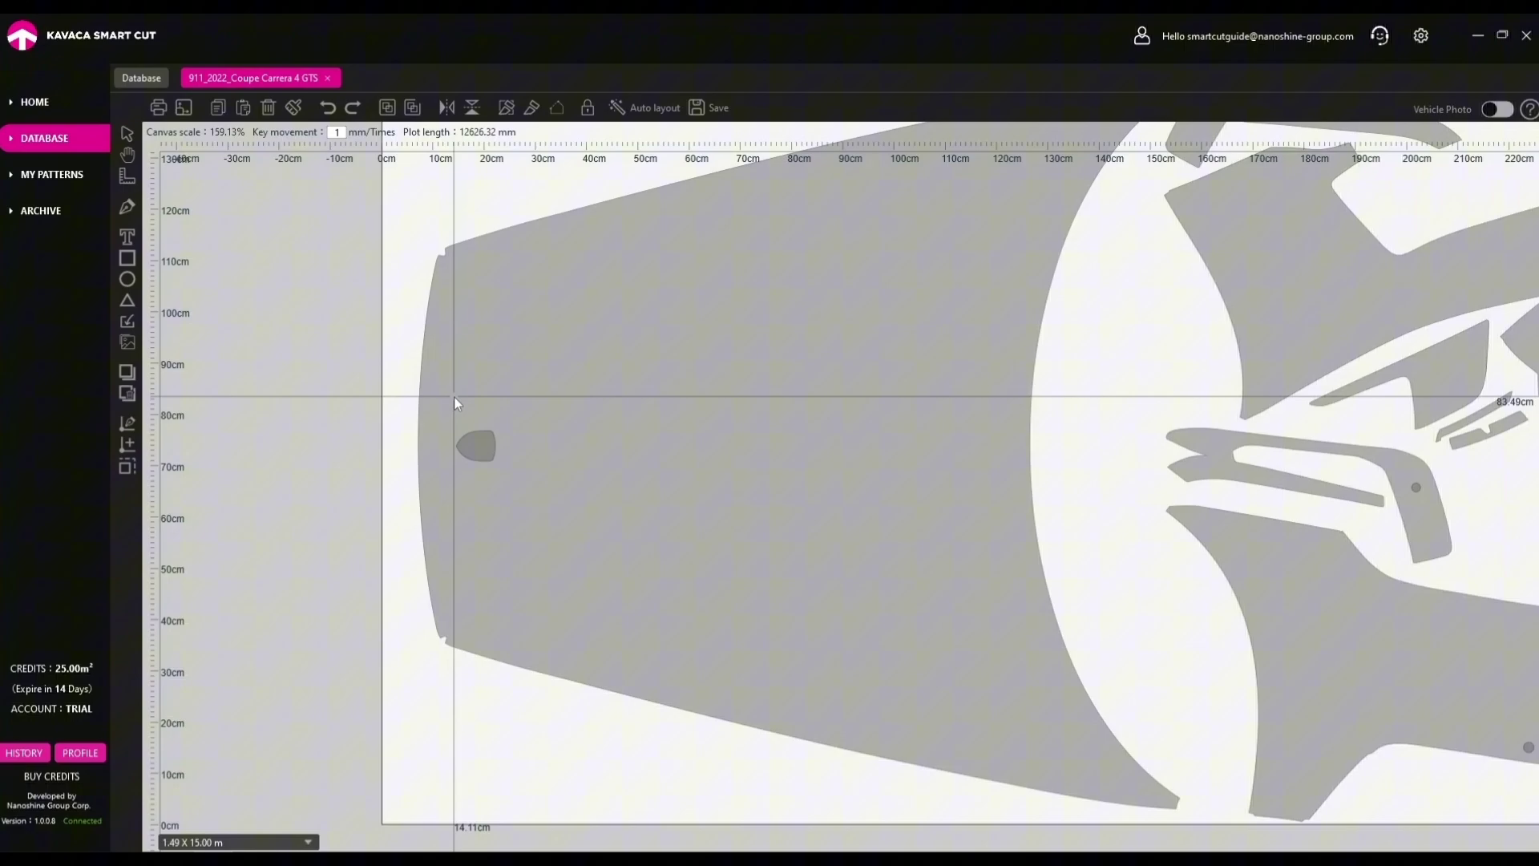
{"action": "left_click", "coordinate": [442, 303]}
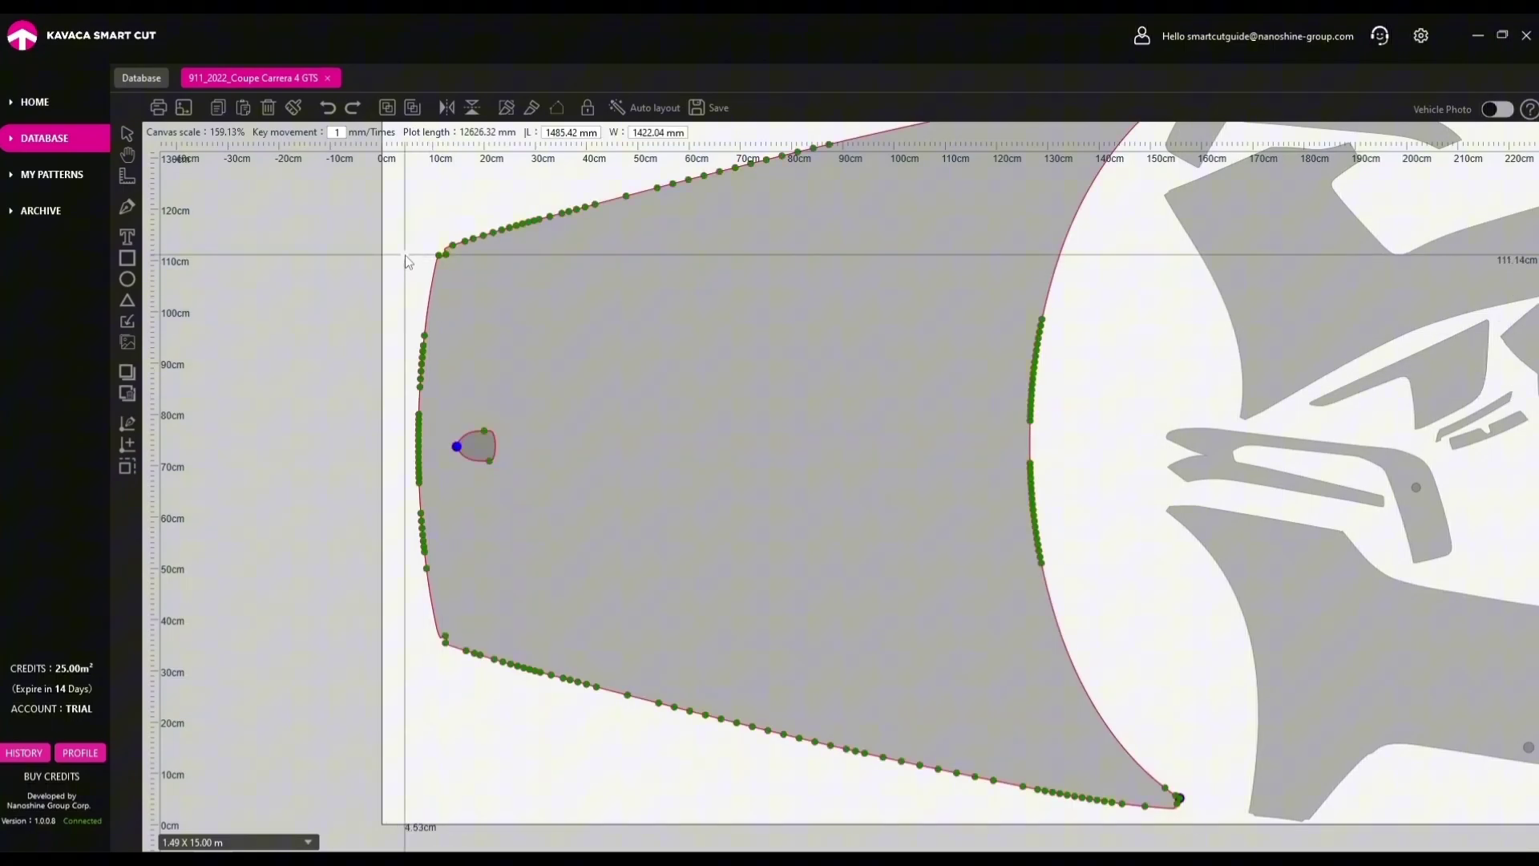
Select the anchors along the hood's narrow edge down to the lower corner, excluding the last two beside the notch, and move them slightly inward.
{"action": "left_click_drag", "start_coordinate": [399, 252], "coordinate": [437, 665]}
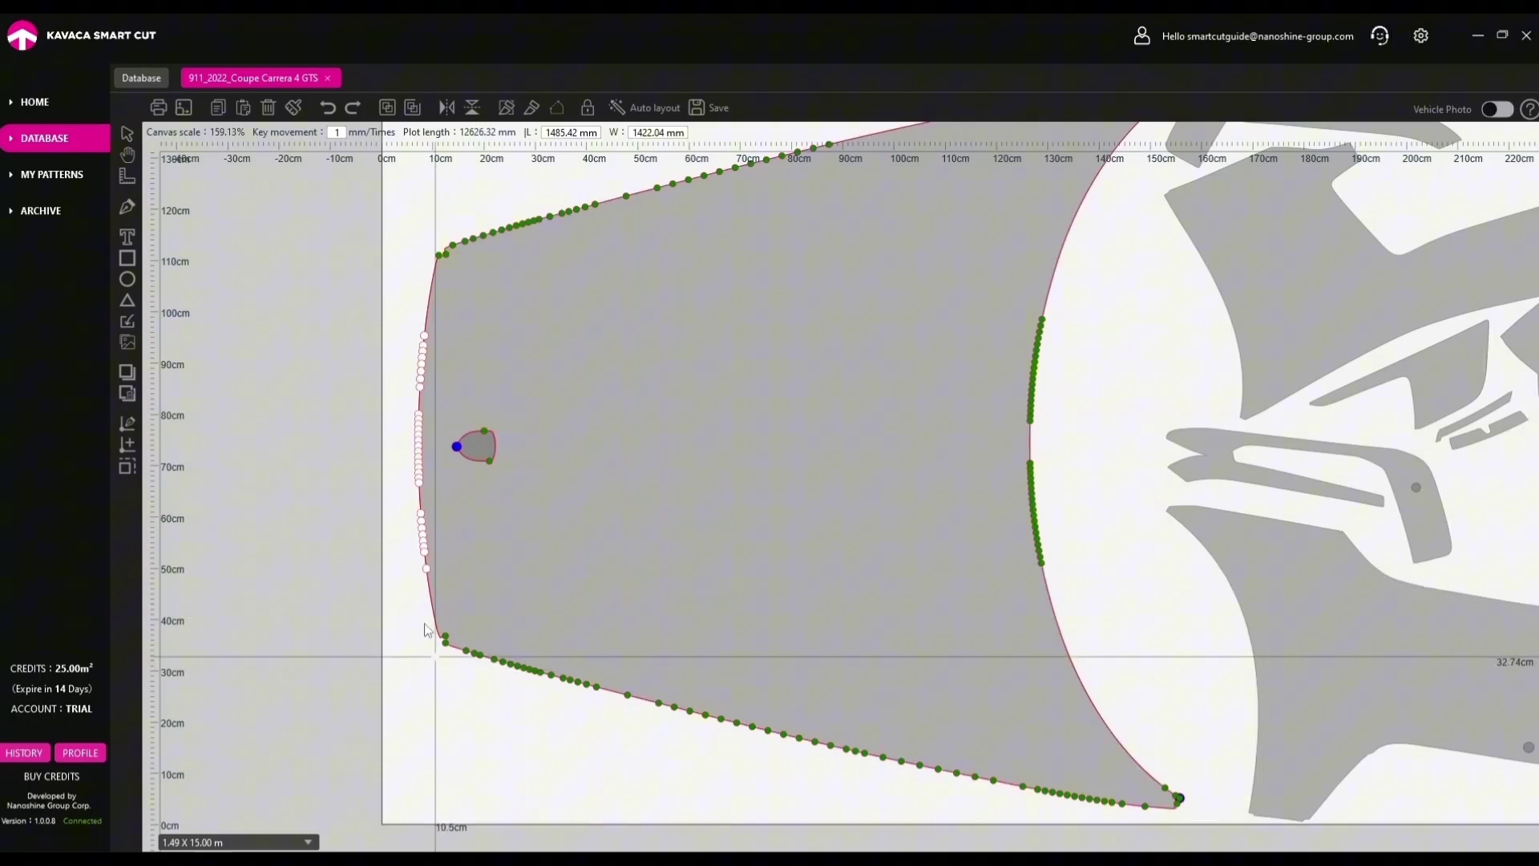
{"action": "scroll", "coordinate": [427, 630], "scroll_direction": "up", "scroll_amount": 5}
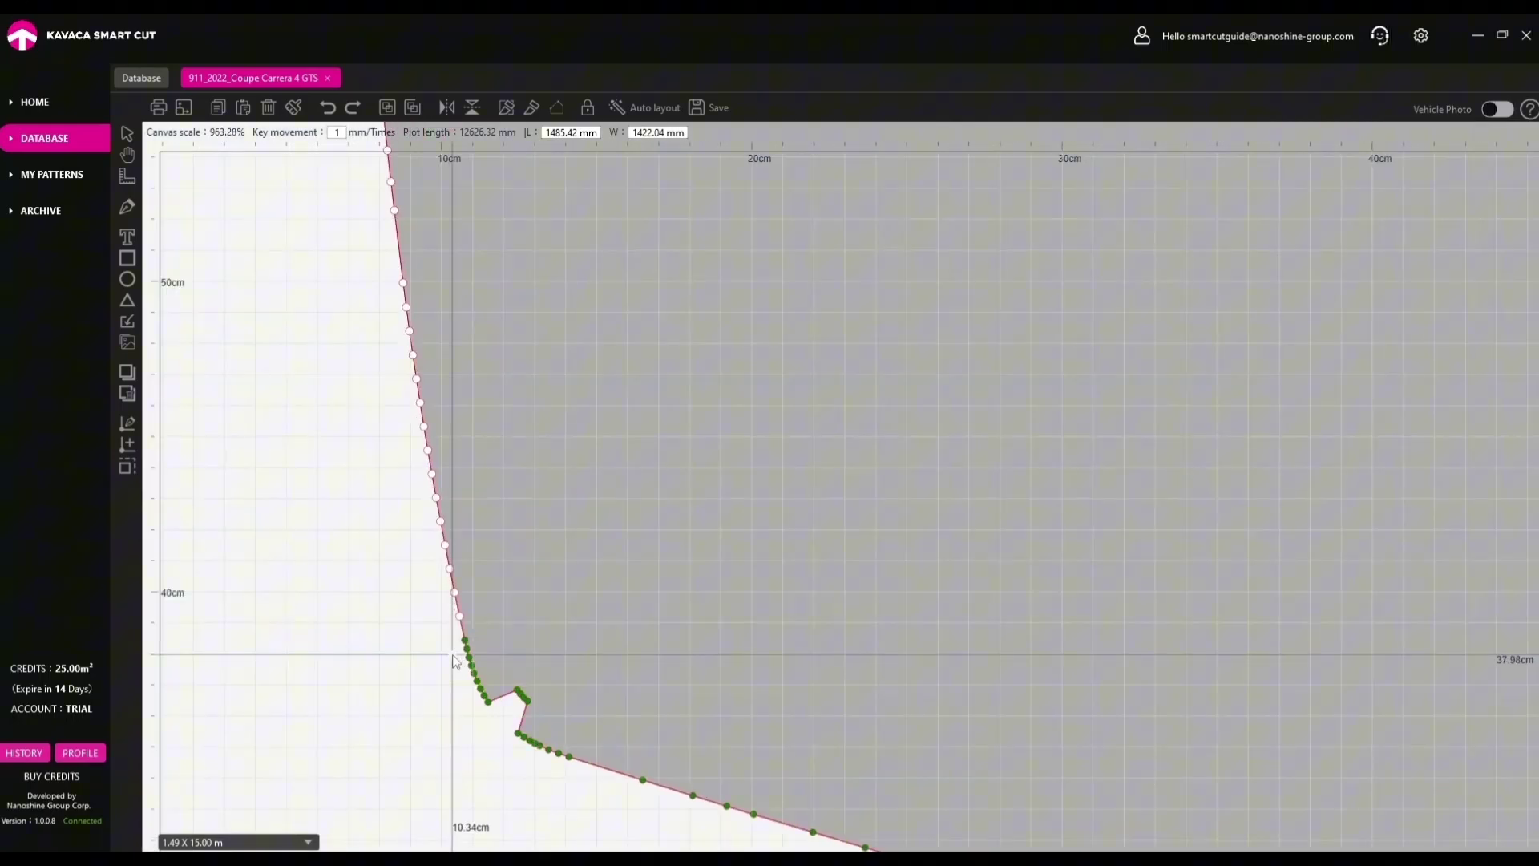
{"action": "left_click_drag", "start_coordinate": [443, 639], "coordinate": [489, 692], "text": "shift"}
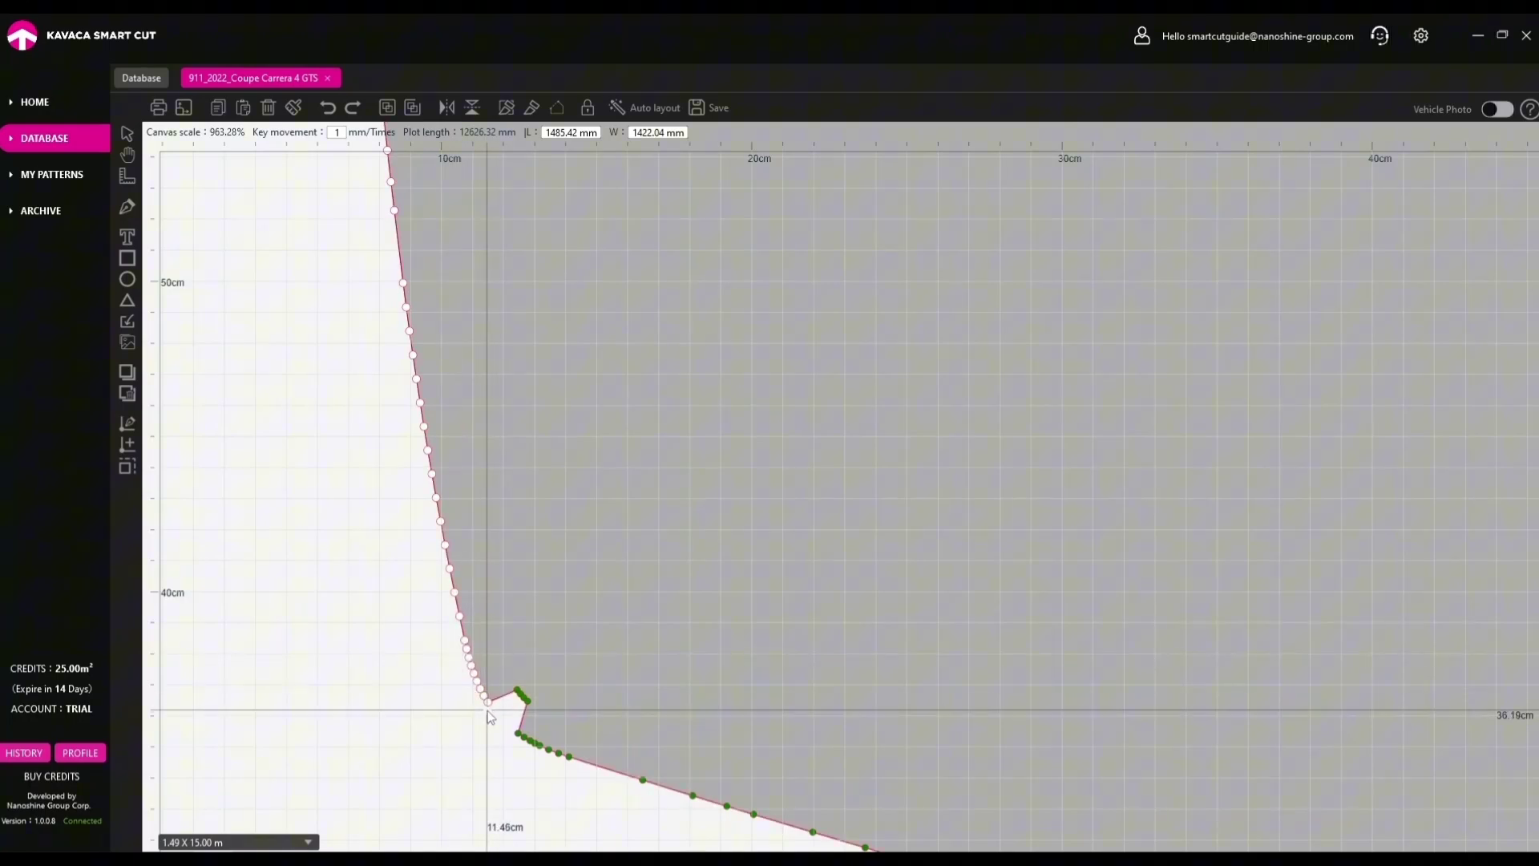
{"action": "mouse_move", "coordinate": [491, 716]}
{"action": "left_mouse_down", "text": "ctrl"}
{"action": "mouse_move", "coordinate": [447, 733]}
{"action": "mouse_move", "coordinate": [501, 710]}
{"action": "mouse_move", "coordinate": [490, 718]}
{"action": "mouse_move", "coordinate": [472, 648]}
{"action": "mouse_move", "coordinate": [483, 708]}
{"action": "left_mouse_up", "text": "ctrl"}
{"action": "scroll", "coordinate": [483, 708], "scroll_direction": "down", "scroll_amount": 3}
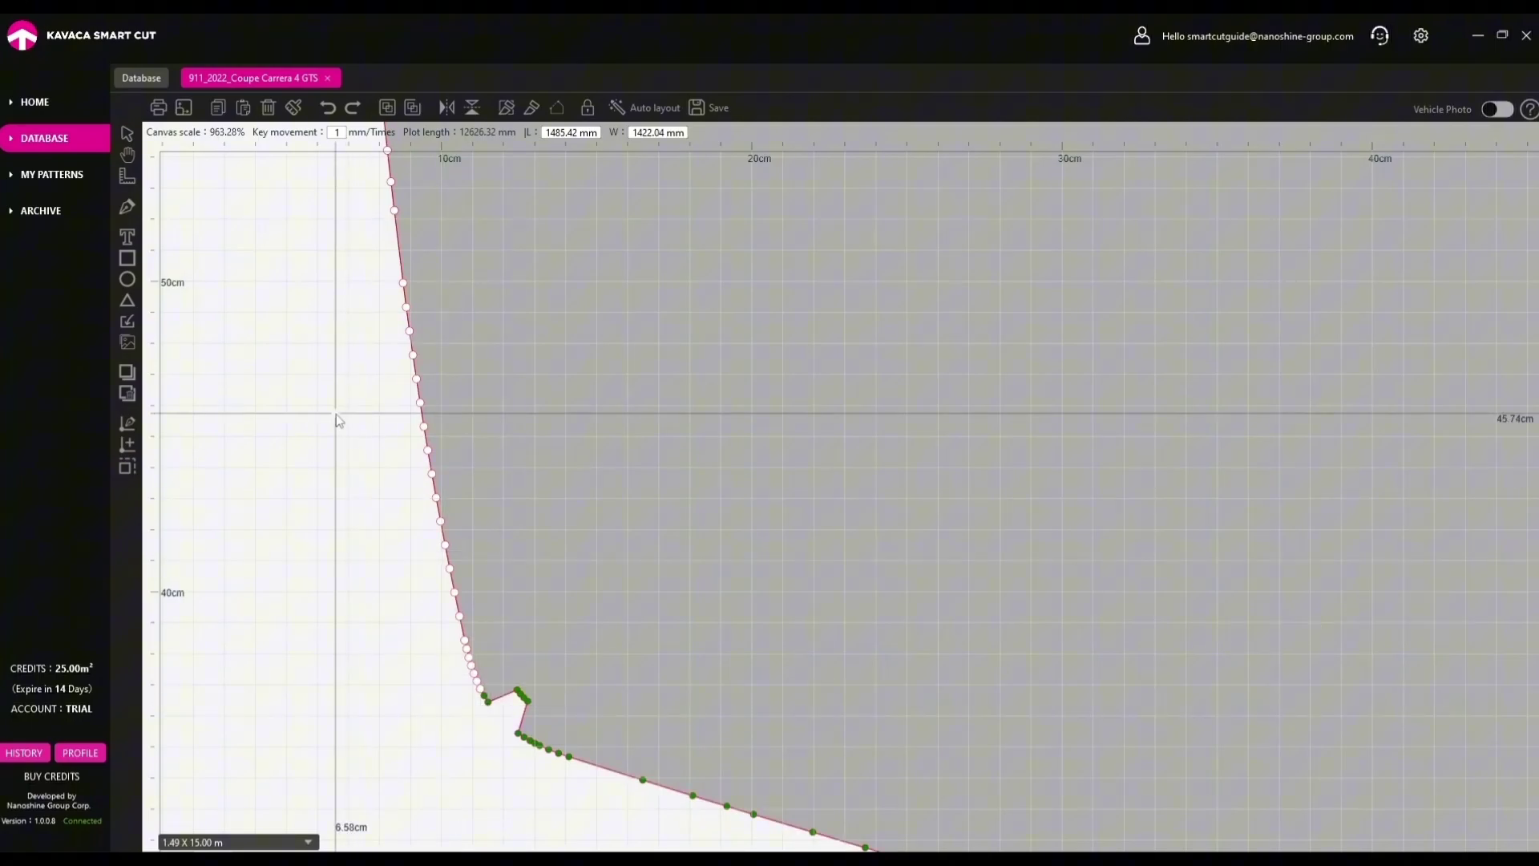
{"action": "scroll", "coordinate": [373, 498], "scroll_direction": "down", "scroll_amount": 3}
{"action": "mouse_move", "coordinate": [393, 481]}
{"action": "left_mouse_down"}
{"action": "mouse_move", "coordinate": [373, 521]}
{"action": "mouse_move", "coordinate": [387, 497]}
{"action": "mouse_move", "coordinate": [435, 484]}
{"action": "mouse_move", "coordinate": [424, 477]}
{"action": "left_mouse_up"}
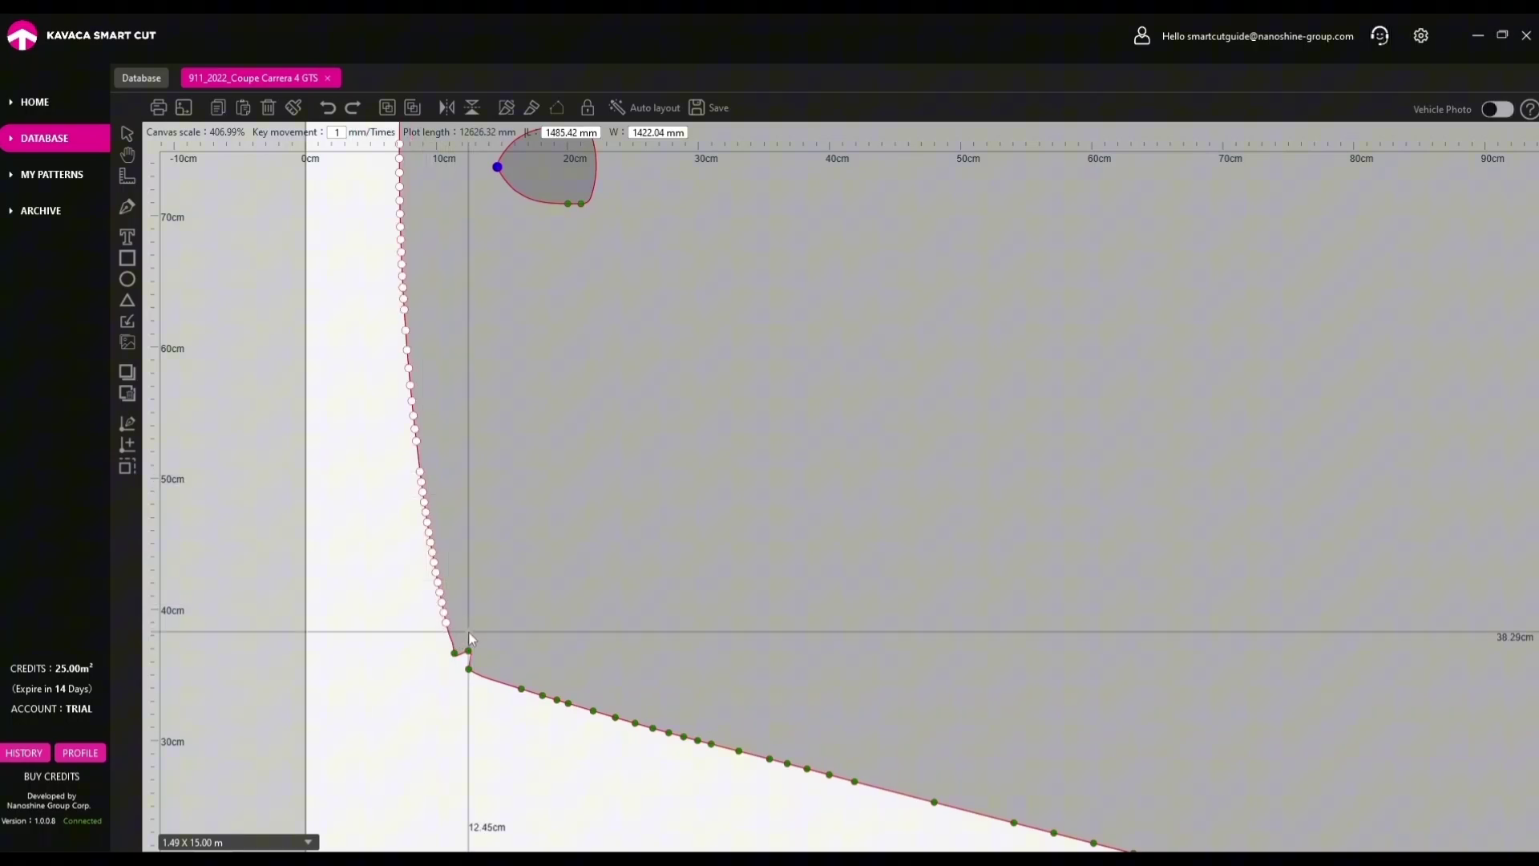
Reposition the third of the four anchors on the short slanted side of the hood's lower corner notch, slightly toward the hood body.
{"action": "scroll", "coordinate": [463, 661], "scroll_direction": "up", "scroll_amount": 6}
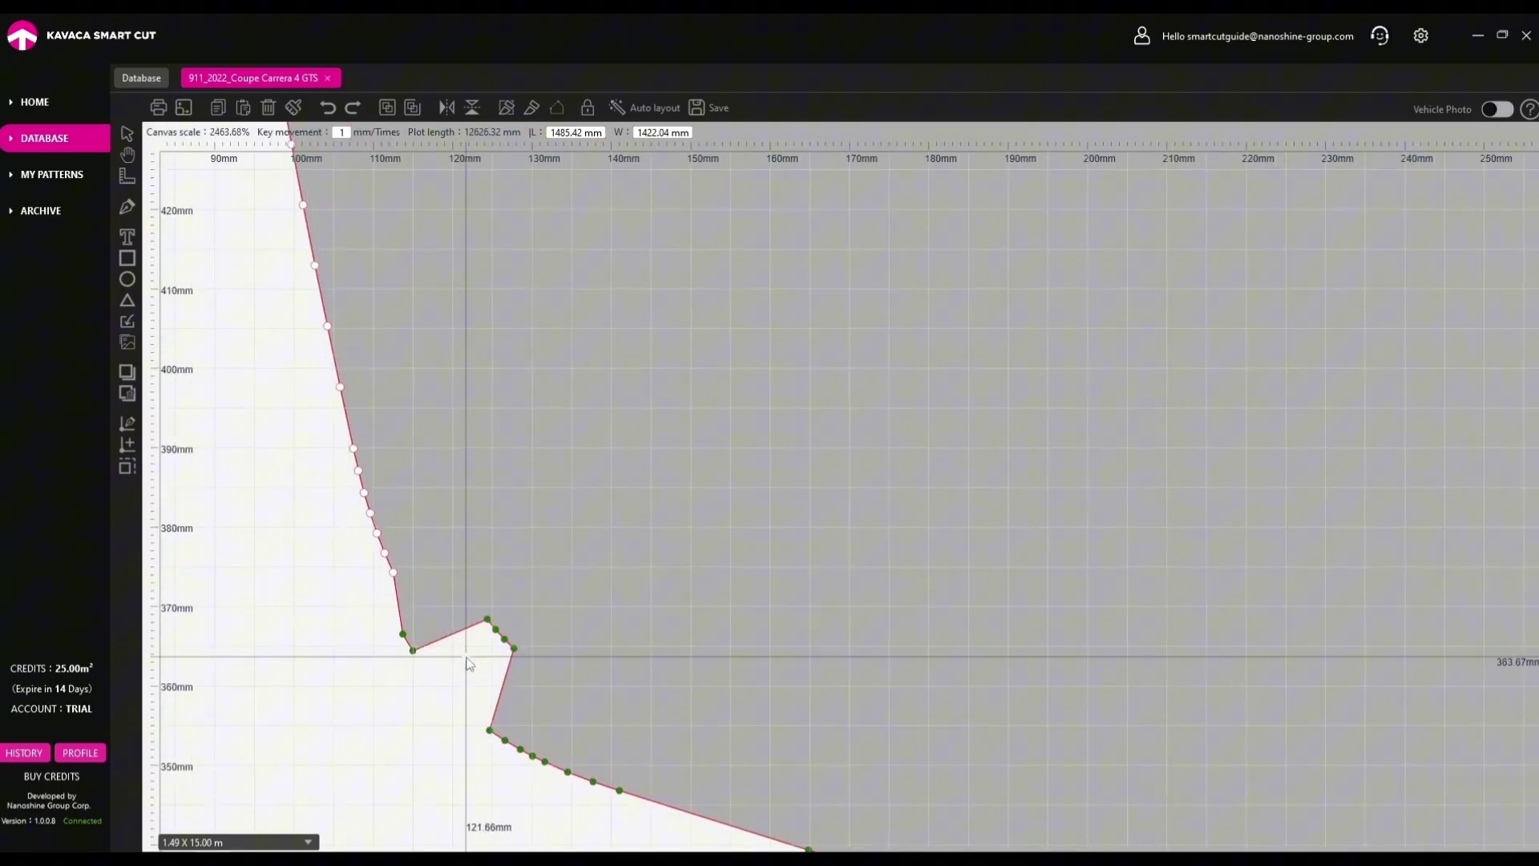
{"action": "scroll", "coordinate": [477, 649], "scroll_direction": "up", "scroll_amount": 3}
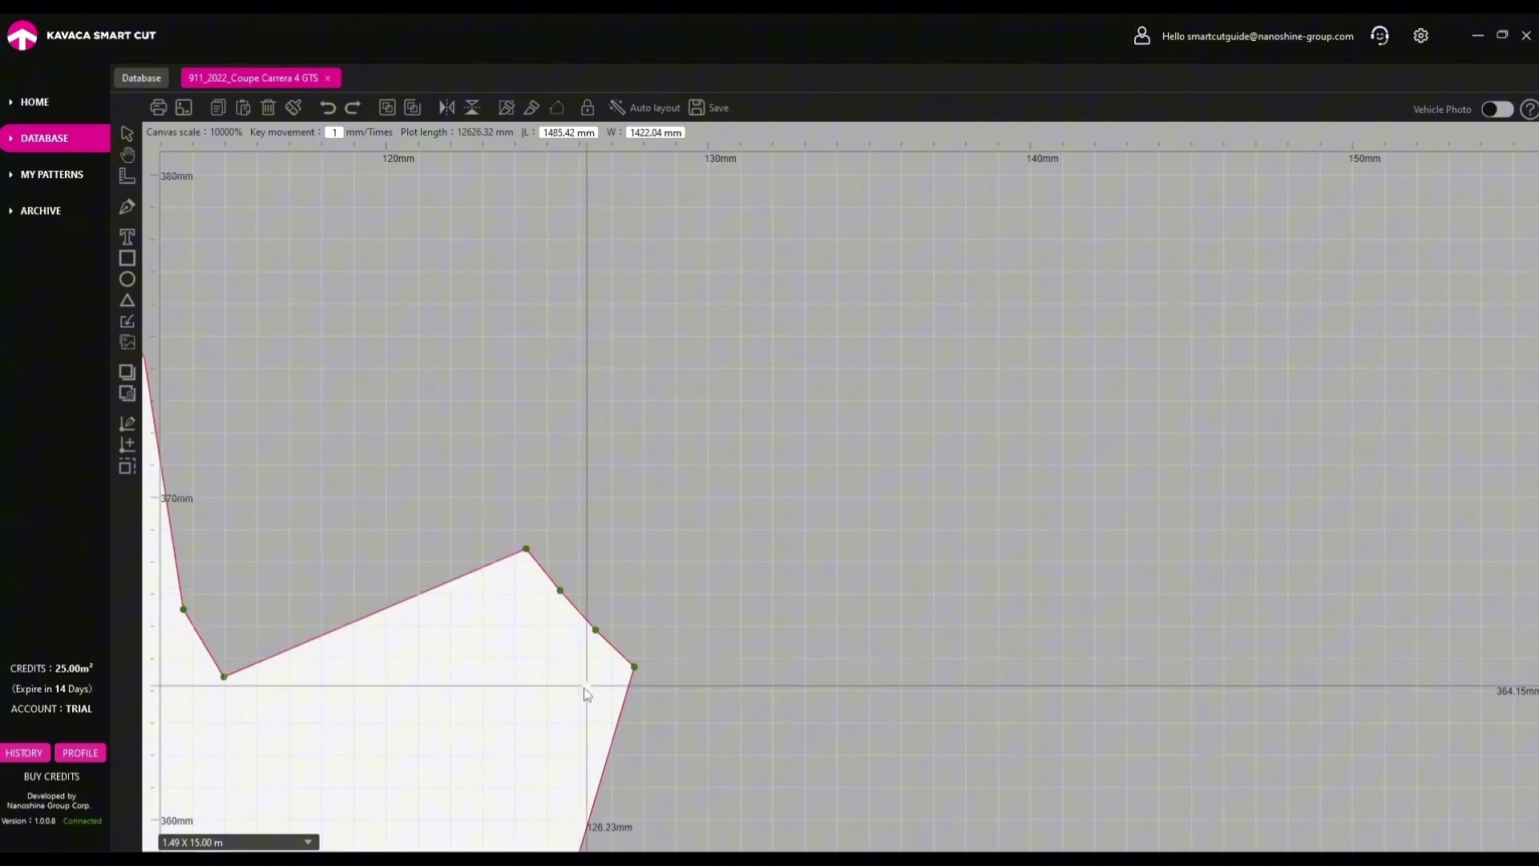
{"action": "scroll", "coordinate": [586, 691], "scroll_direction": "down", "scroll_amount": 3}
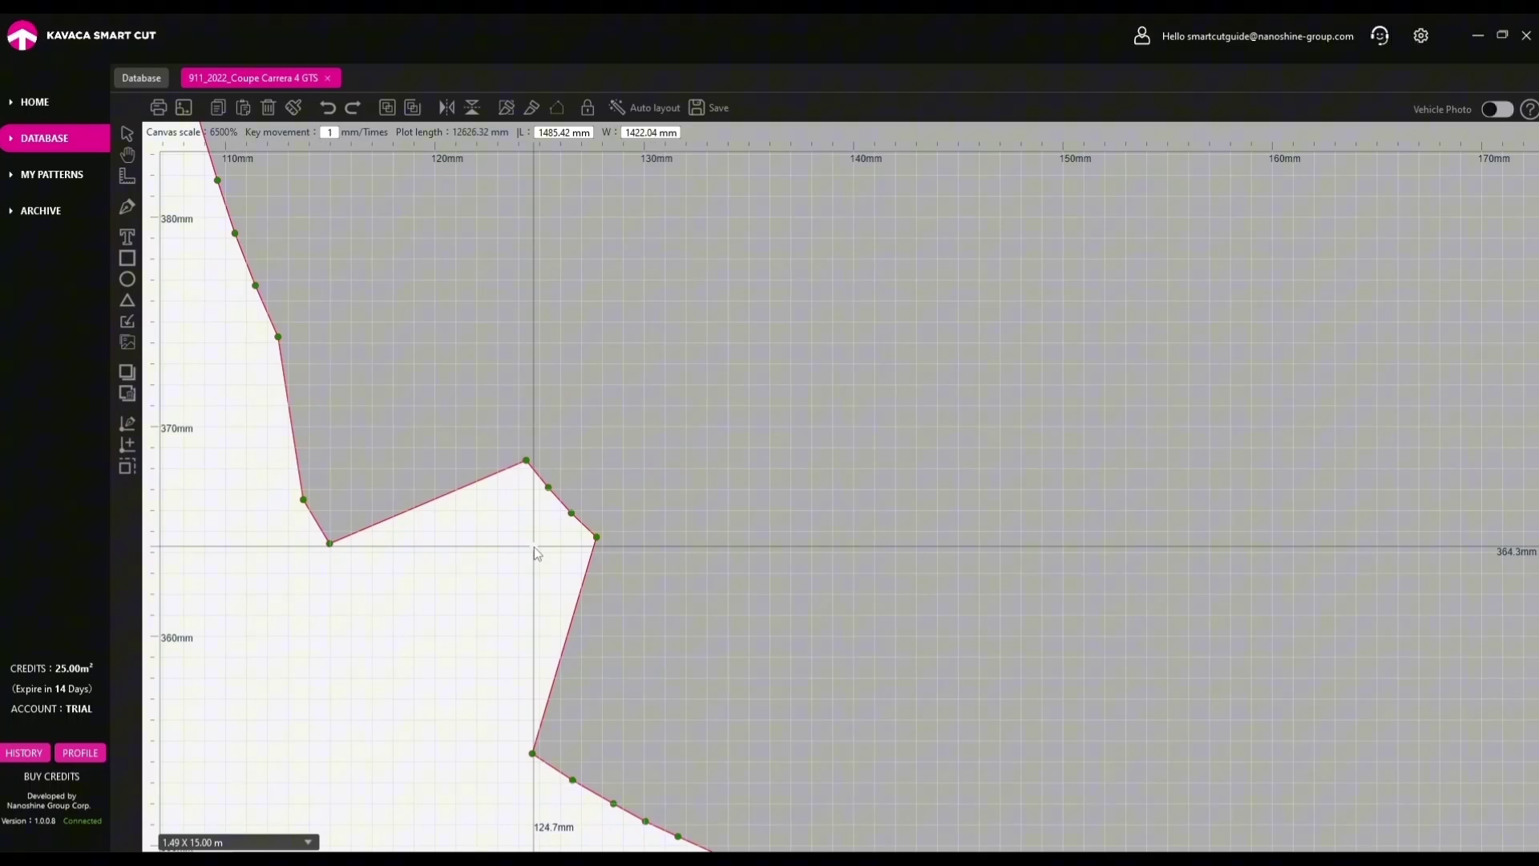
{"action": "scroll", "coordinate": [534, 547], "scroll_direction": "up", "scroll_amount": 2}
{"action": "left_click_drag", "start_coordinate": [660, 491], "coordinate": [594, 502]}
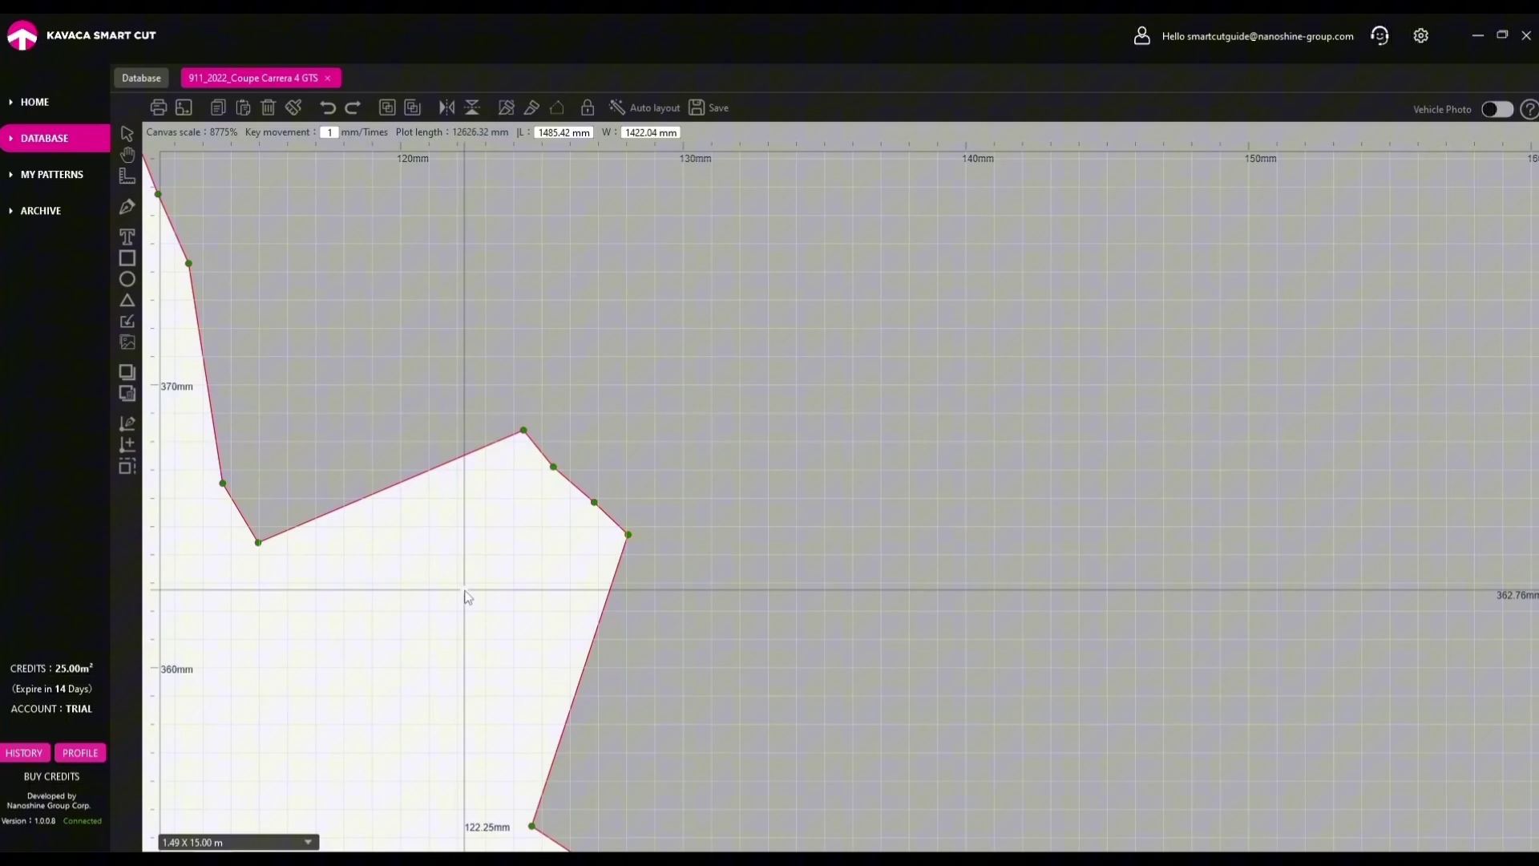
Add two anchors on the notch's long side just below its inner corner, and shift them together with the corner anchor slightly into the hood.
{"action": "left_click_drag", "start_coordinate": [565, 585], "coordinate": [676, 602]}
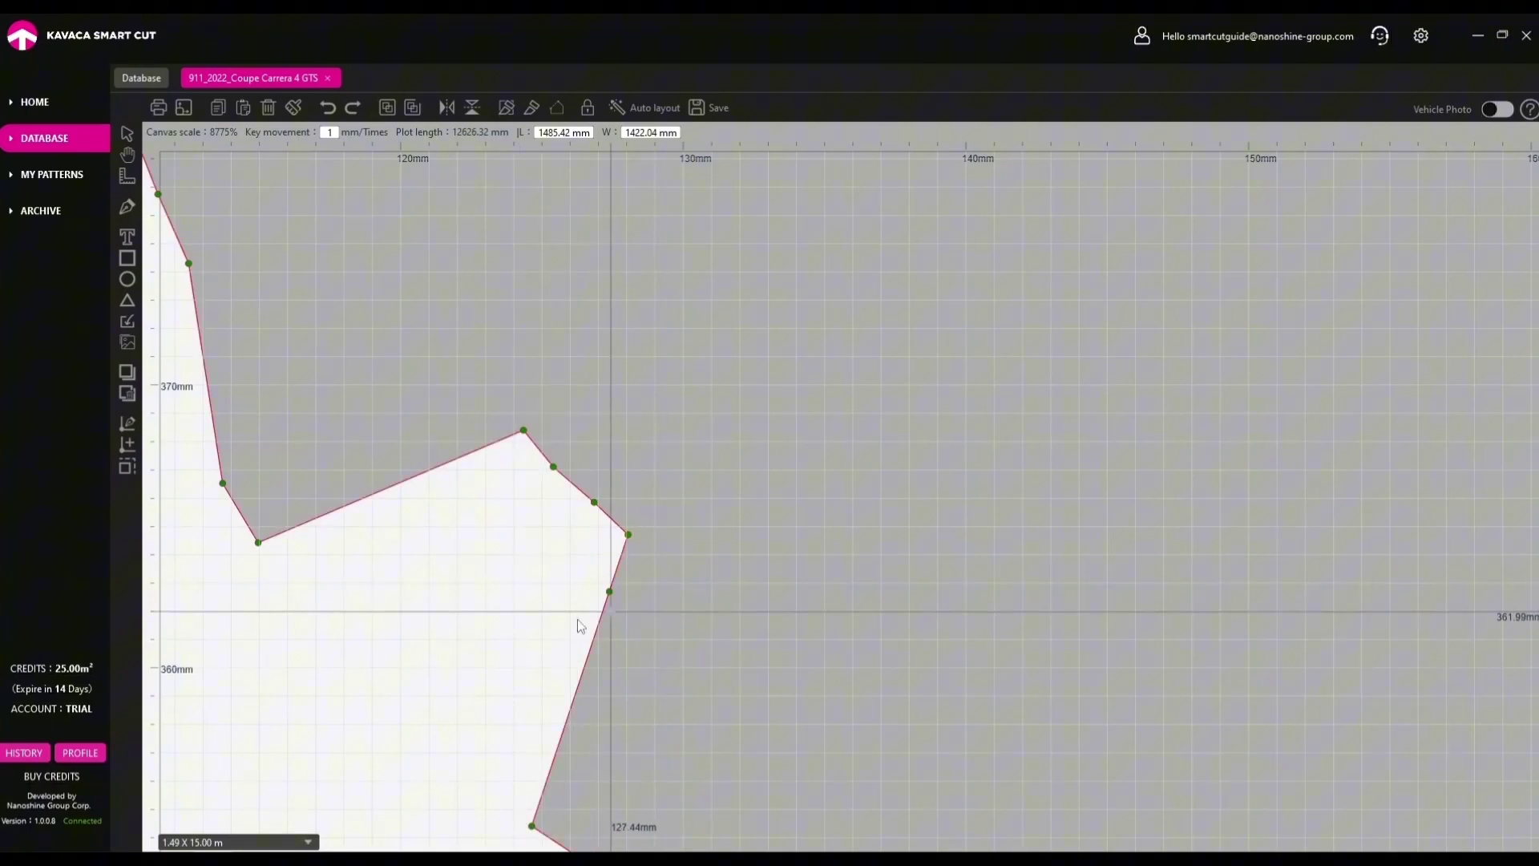
{"action": "left_click_drag", "start_coordinate": [555, 633], "coordinate": [632, 642]}
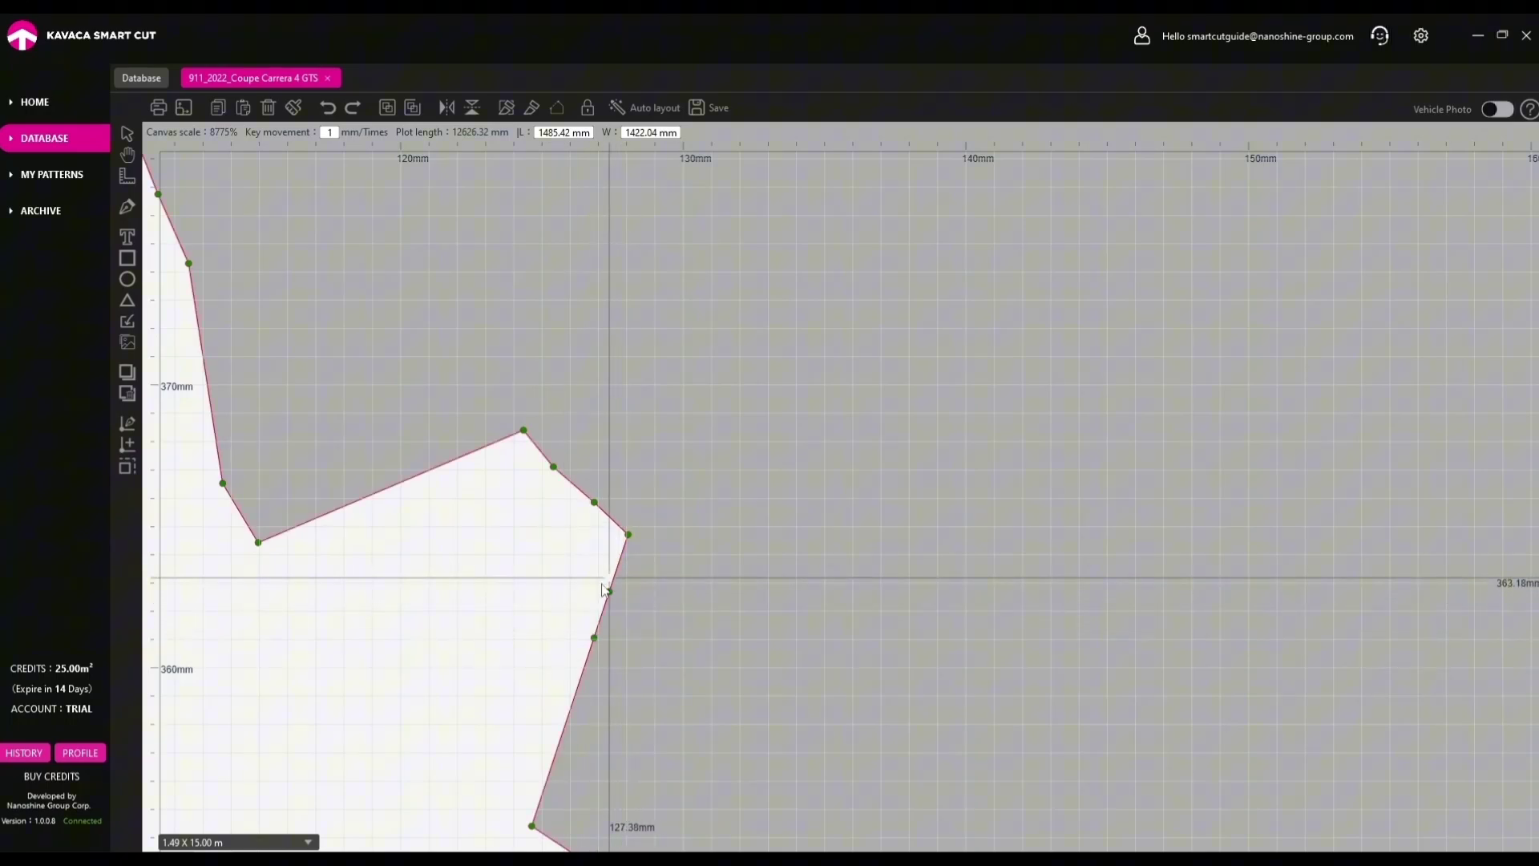
{"action": "left_click", "coordinate": [593, 637]}
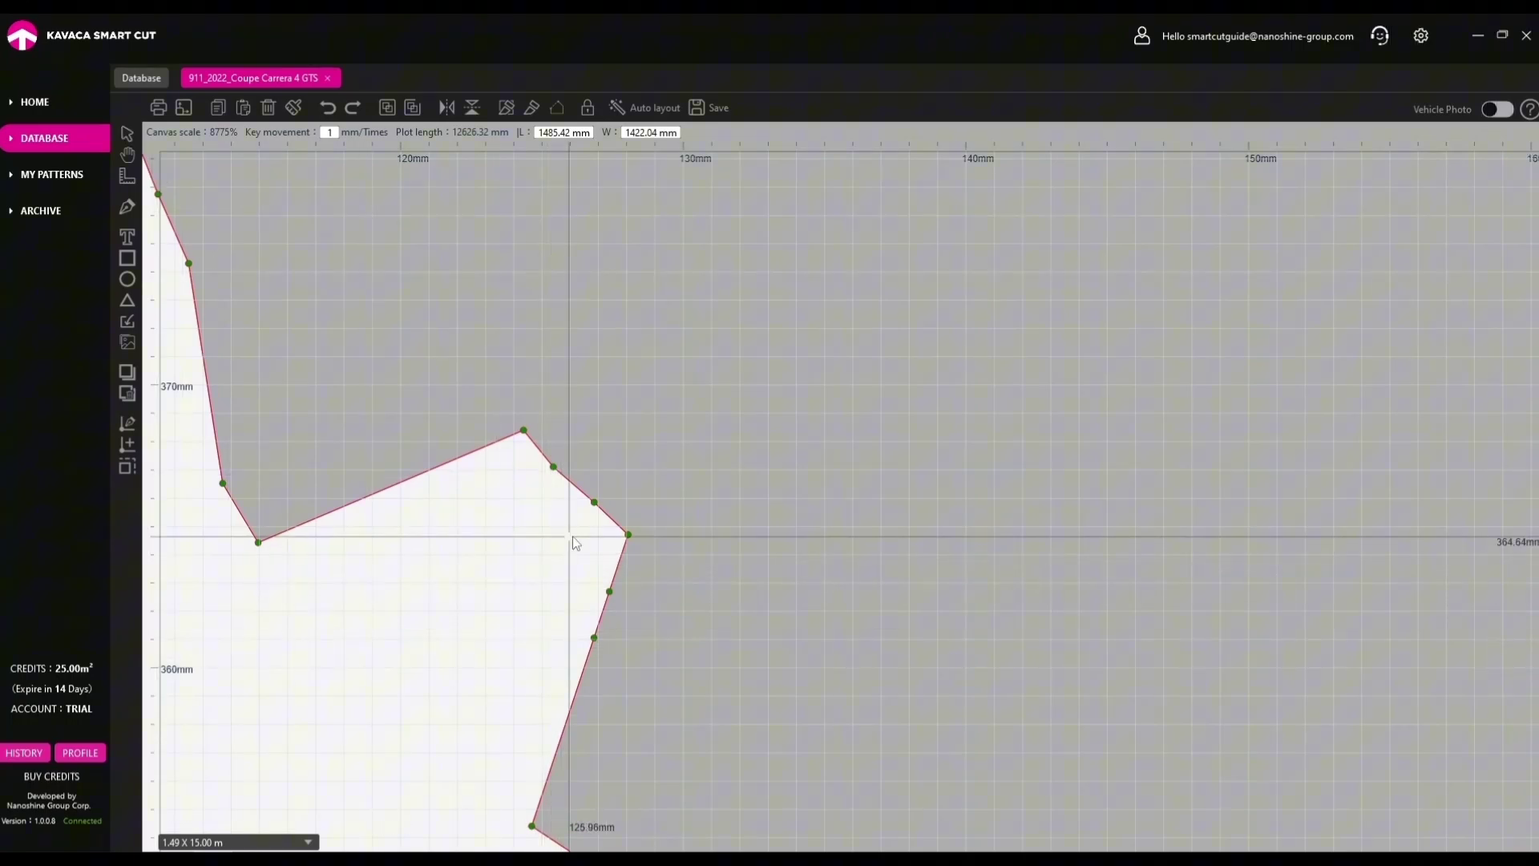
{"action": "left_click_drag", "start_coordinate": [668, 515], "coordinate": [617, 647]}
{"action": "left_click", "coordinate": [590, 634]}
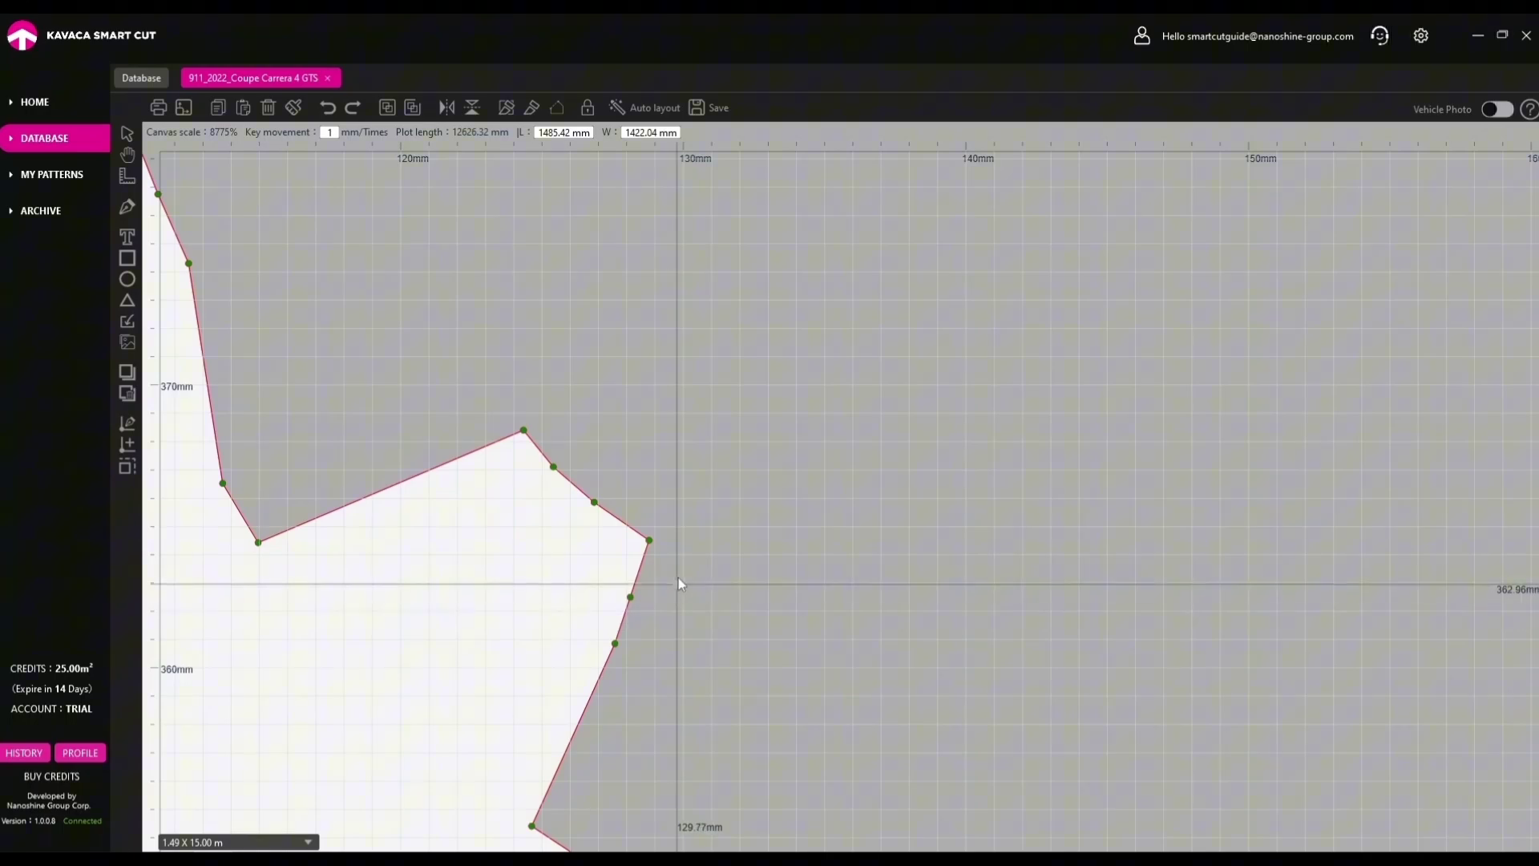
Delete the two added anchors and the notch's inner corner anchor one at a time, and the three remaining slanted-side anchors together.
{"action": "left_click_drag", "start_coordinate": [680, 575], "coordinate": [623, 617]}
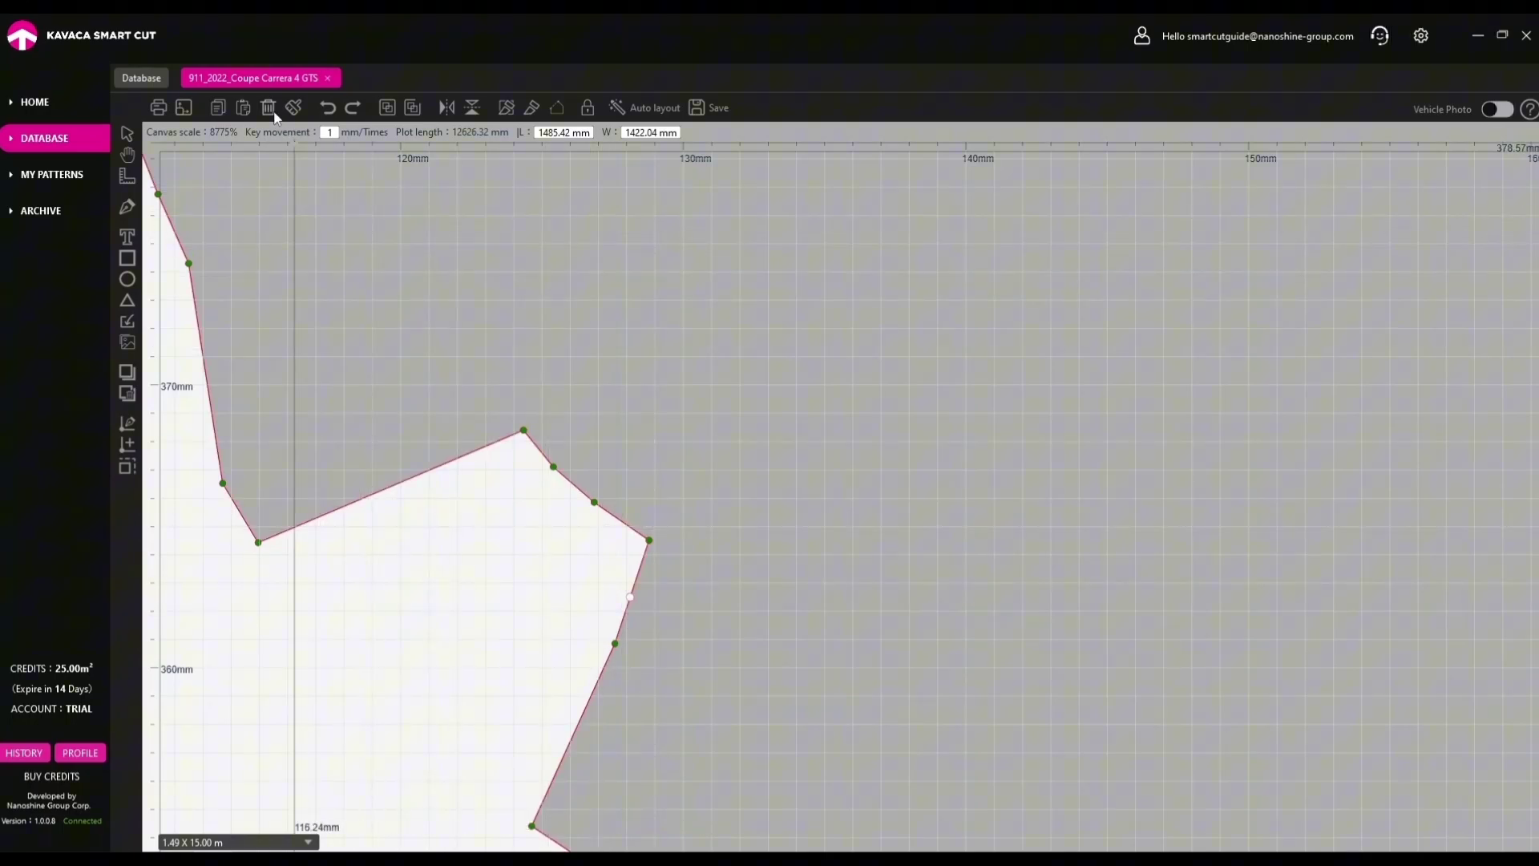
{"action": "left_click", "coordinate": [614, 643]}
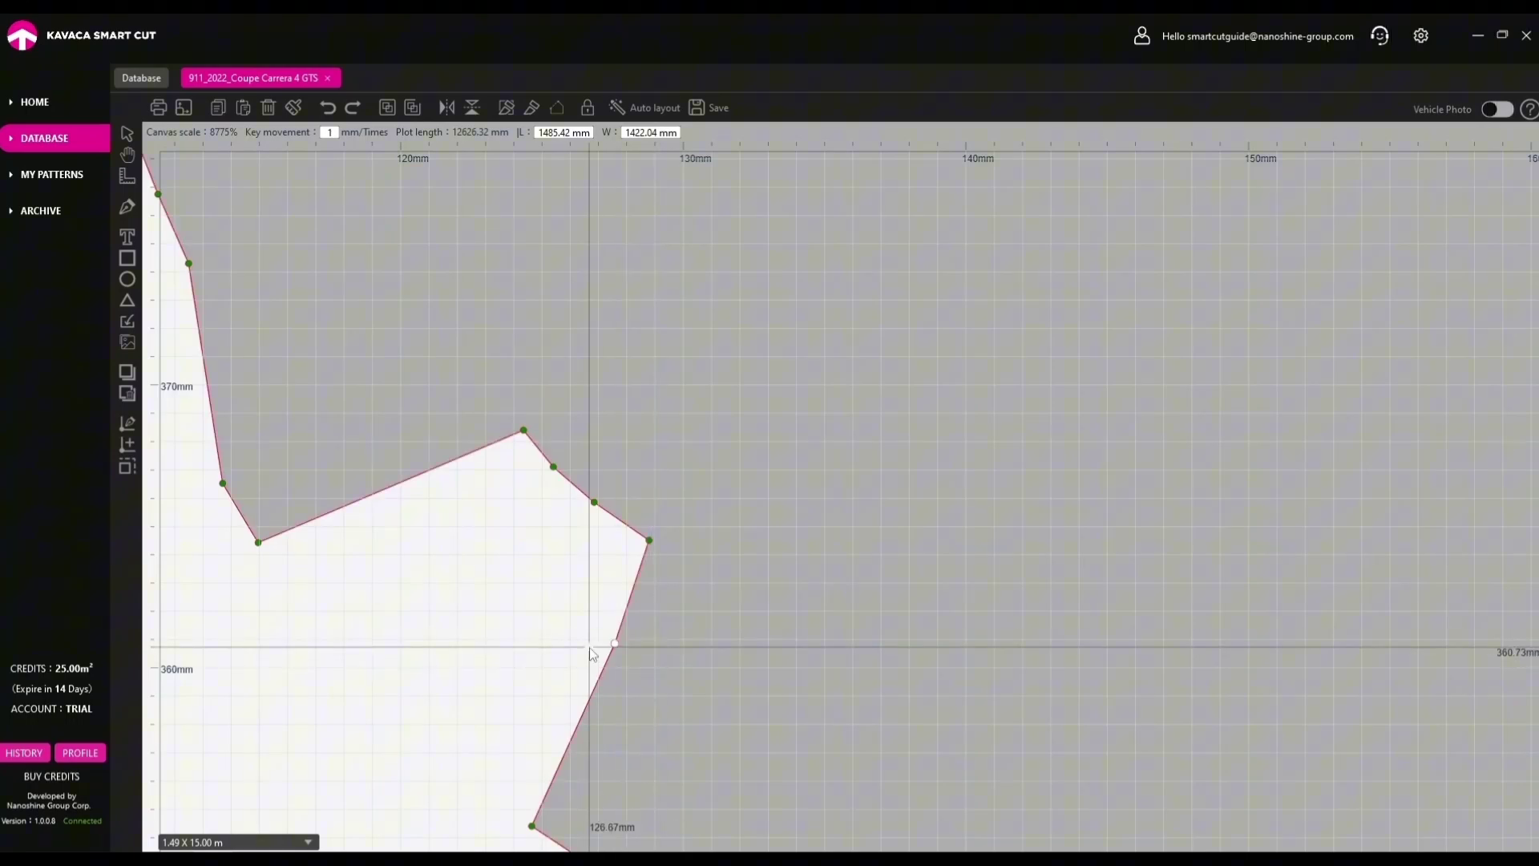
{"action": "key", "text": "Delete"}
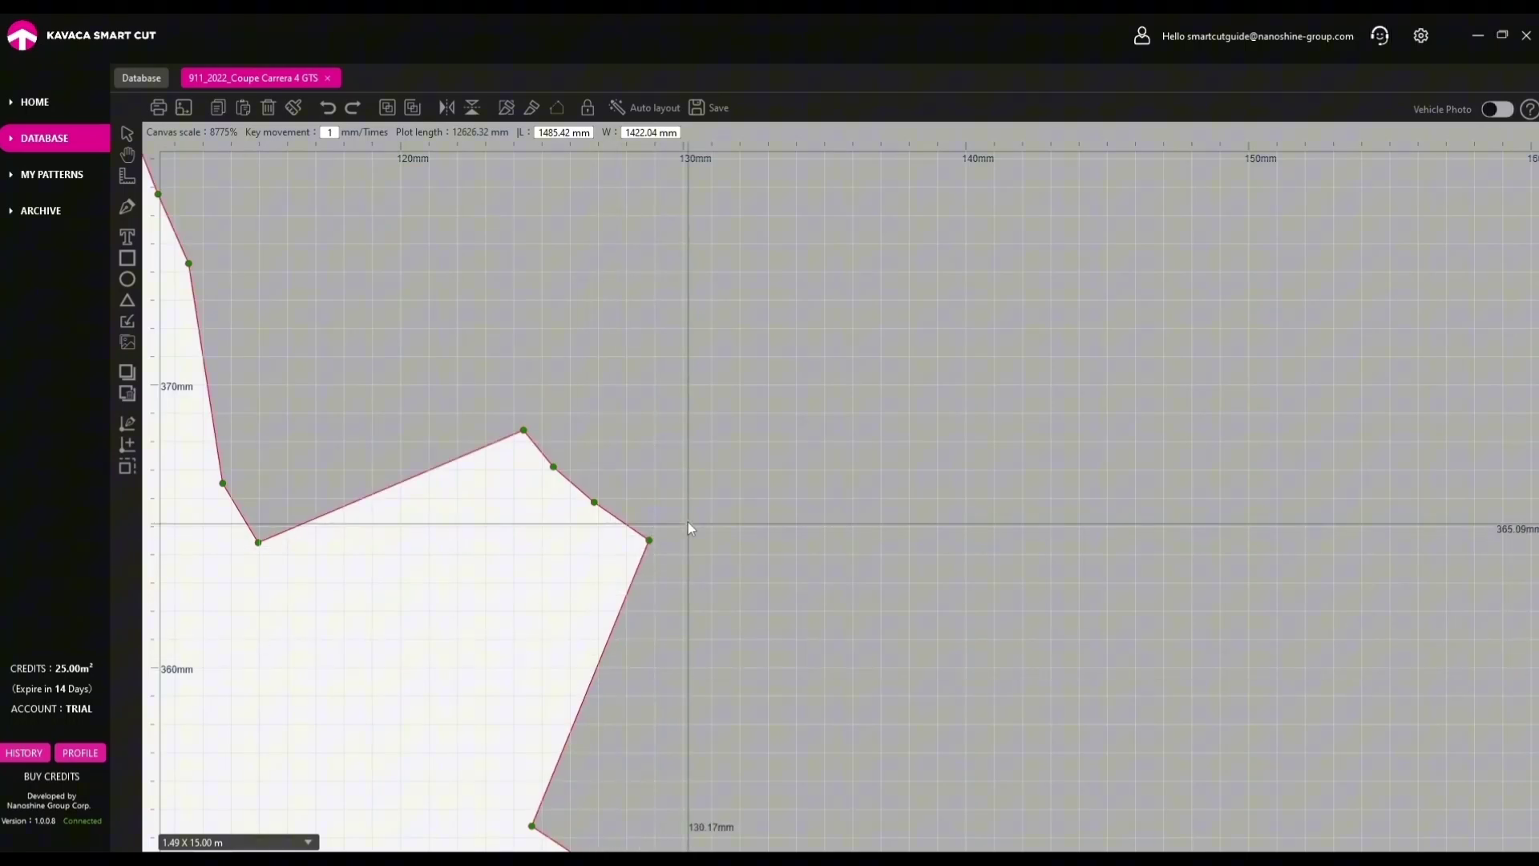
{"action": "left_click_drag", "start_coordinate": [688, 522], "coordinate": [599, 583]}
{"action": "key", "text": "Delete"}
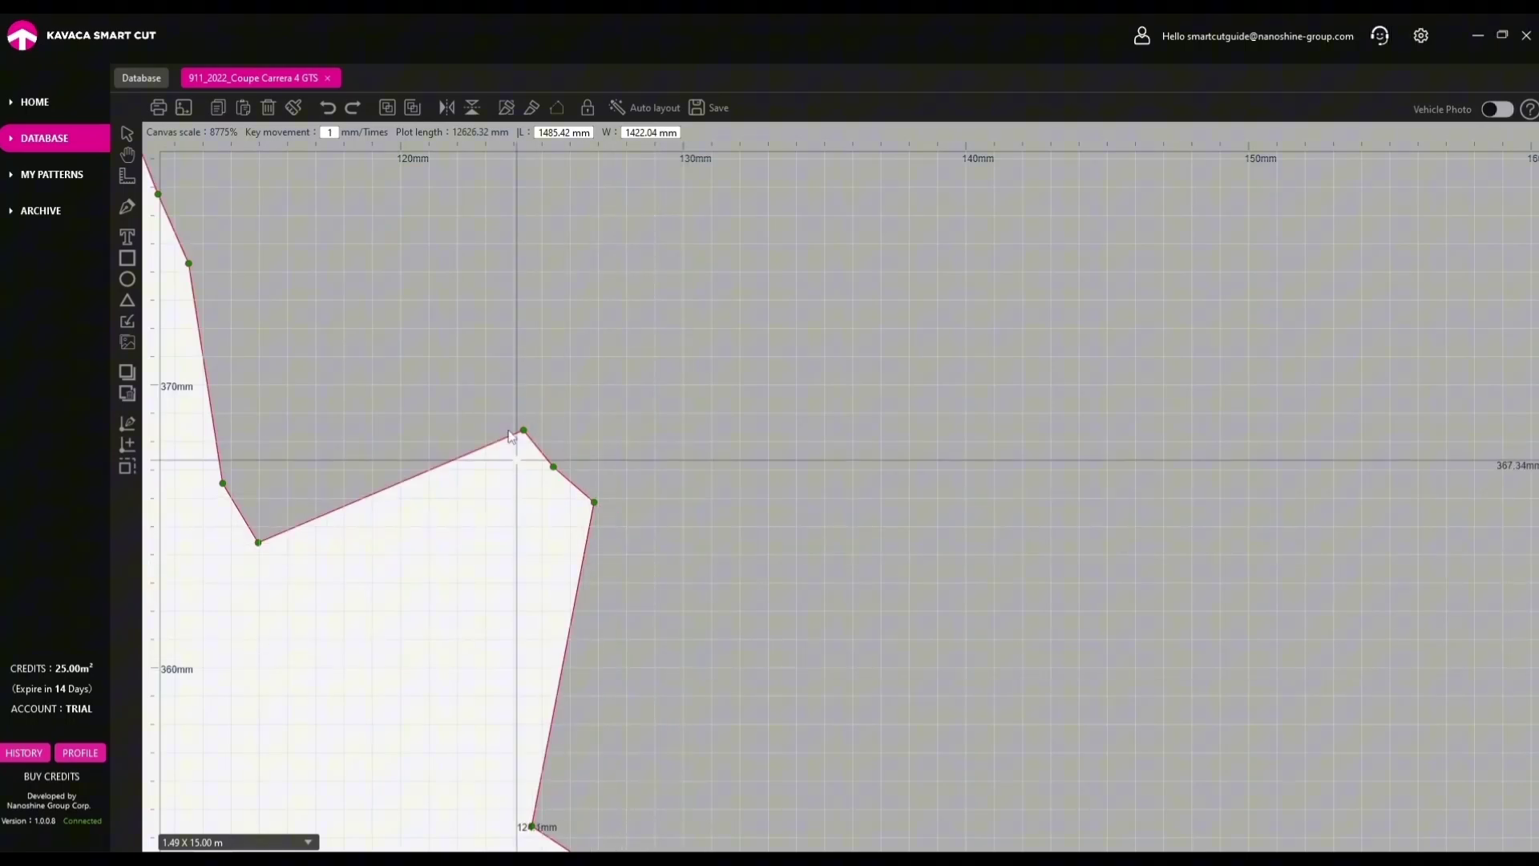
{"action": "left_click_drag", "start_coordinate": [488, 396], "coordinate": [672, 574]}
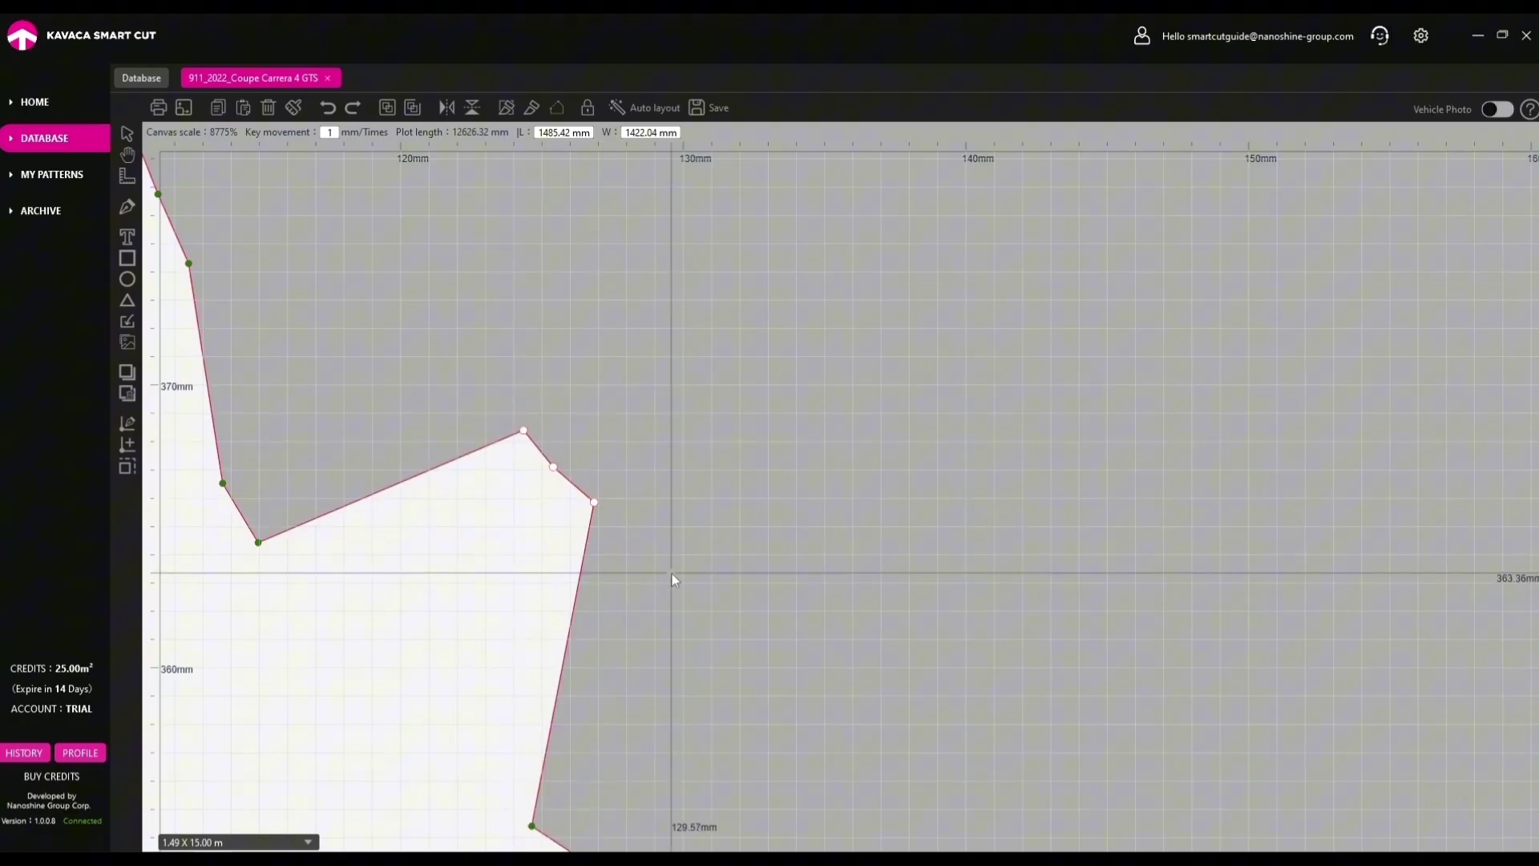
{"action": "key", "text": "Delete"}
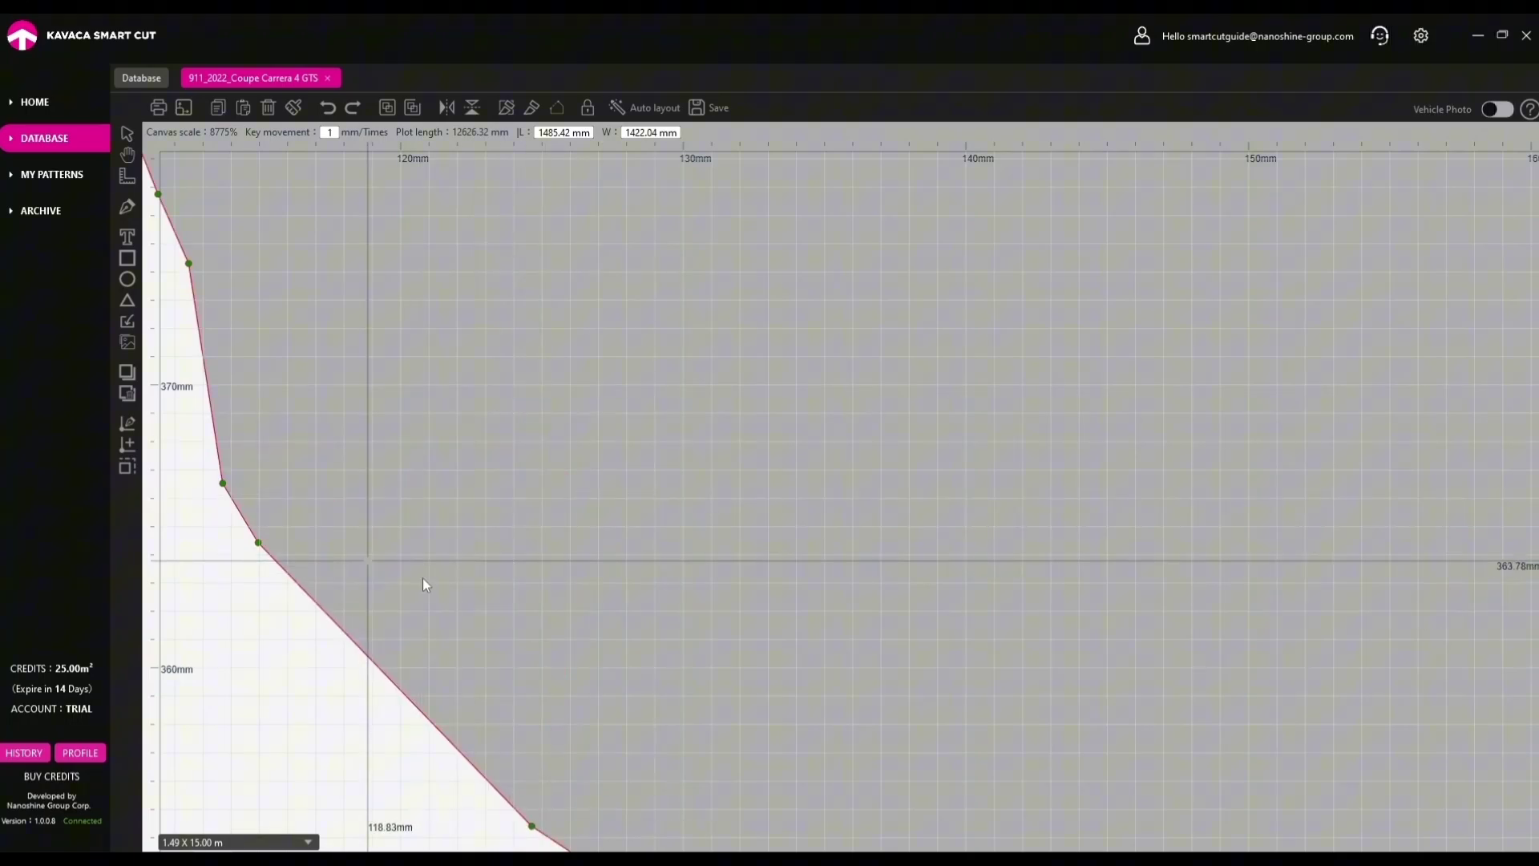
Select the anchors along the hood's narrow edge and expand that edge outward by 10 mm with Edge Expansion.
{"action": "scroll", "coordinate": [447, 626], "scroll_direction": "down", "scroll_amount": 1}
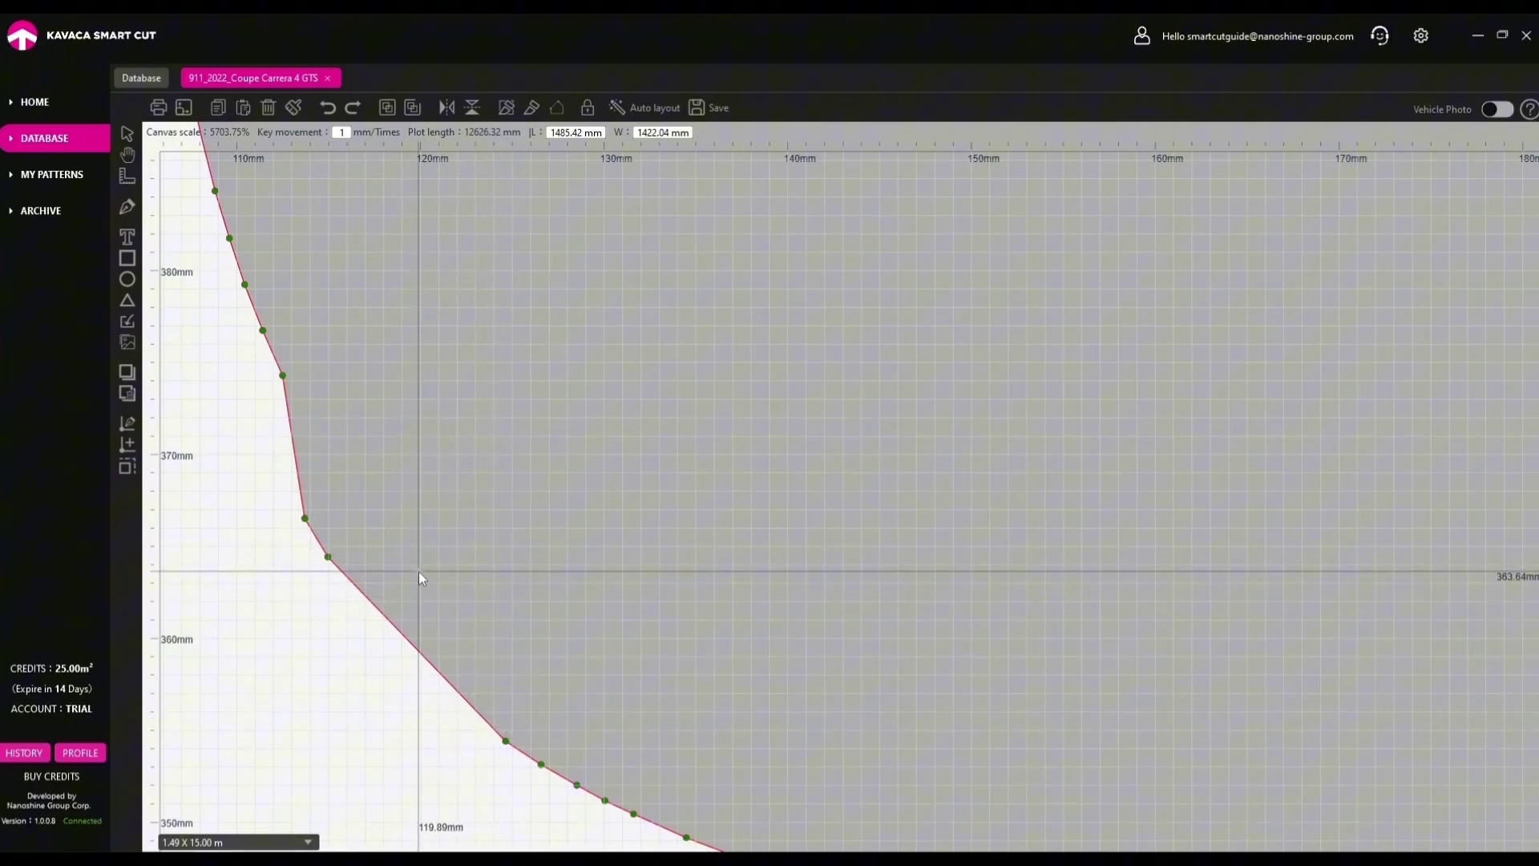
{"action": "scroll", "coordinate": [405, 570], "scroll_direction": "down", "scroll_amount": 8}
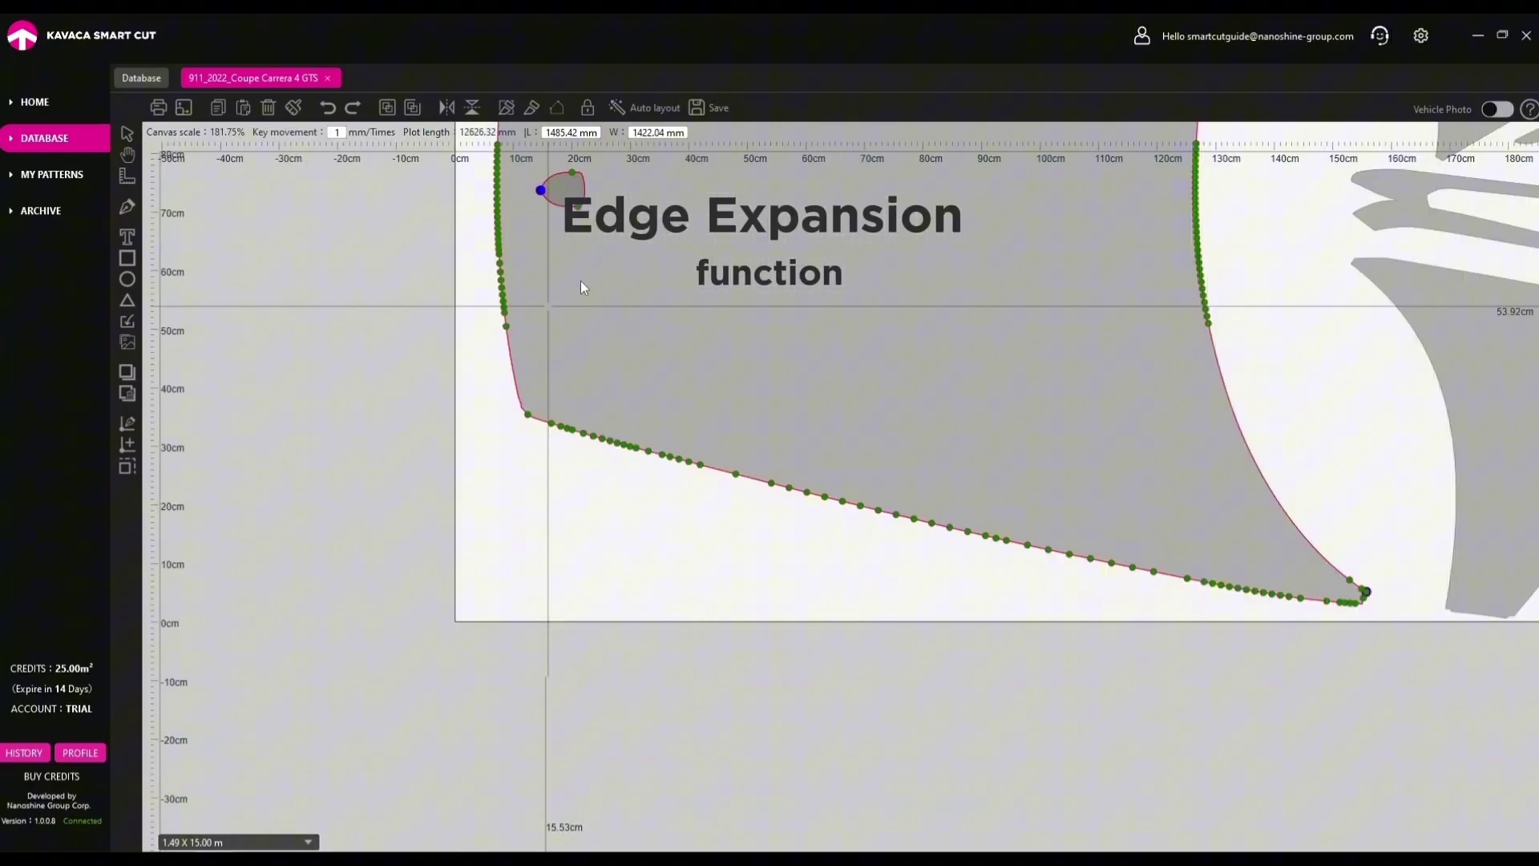
{"action": "left_click_drag", "start_coordinate": [495, 194], "coordinate": [555, 649]}
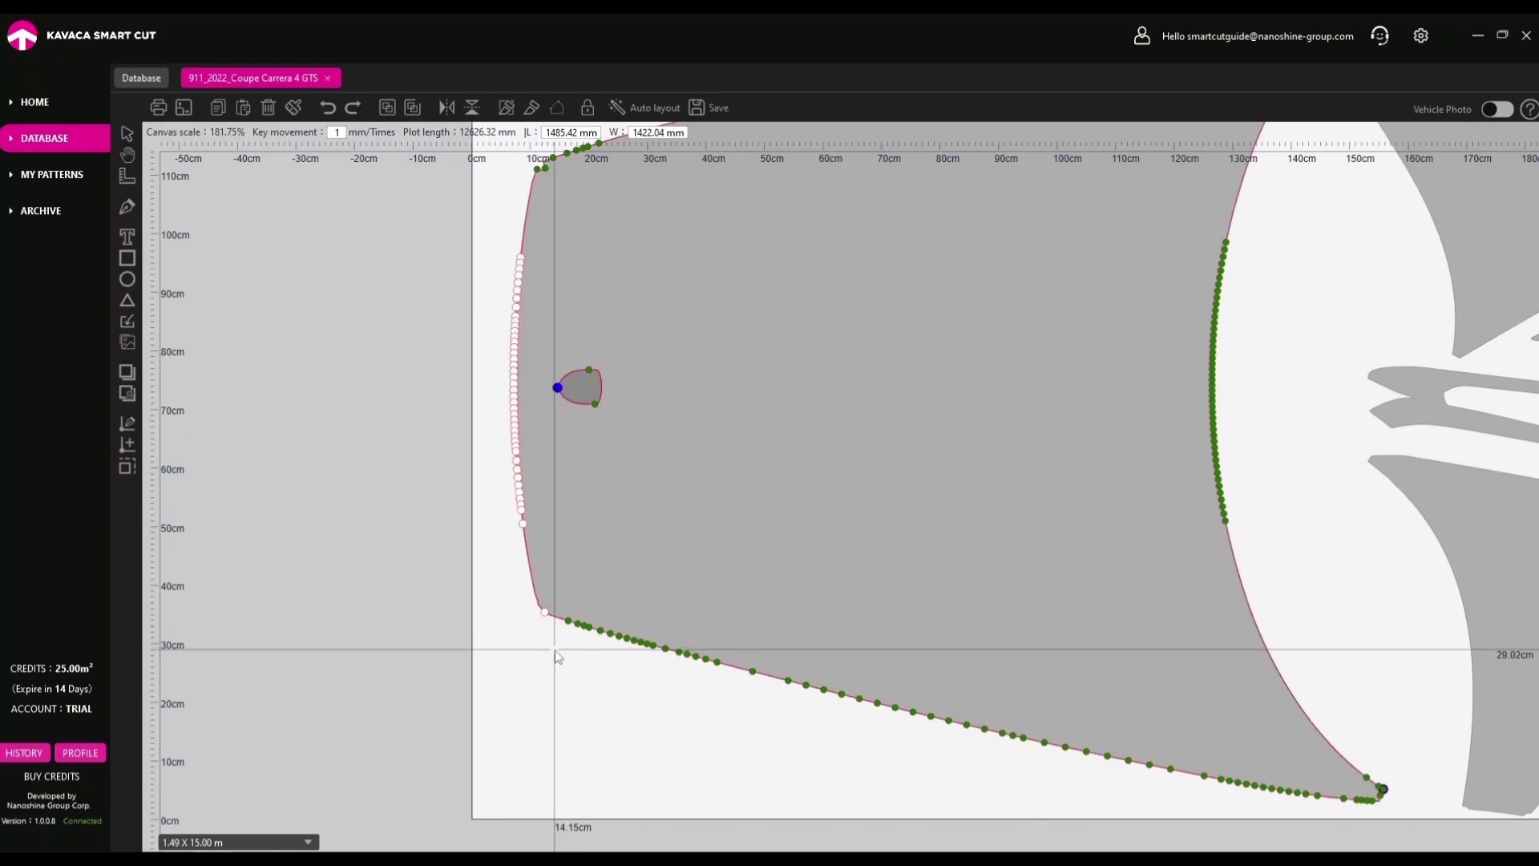
{"action": "left_click", "coordinate": [128, 467]}
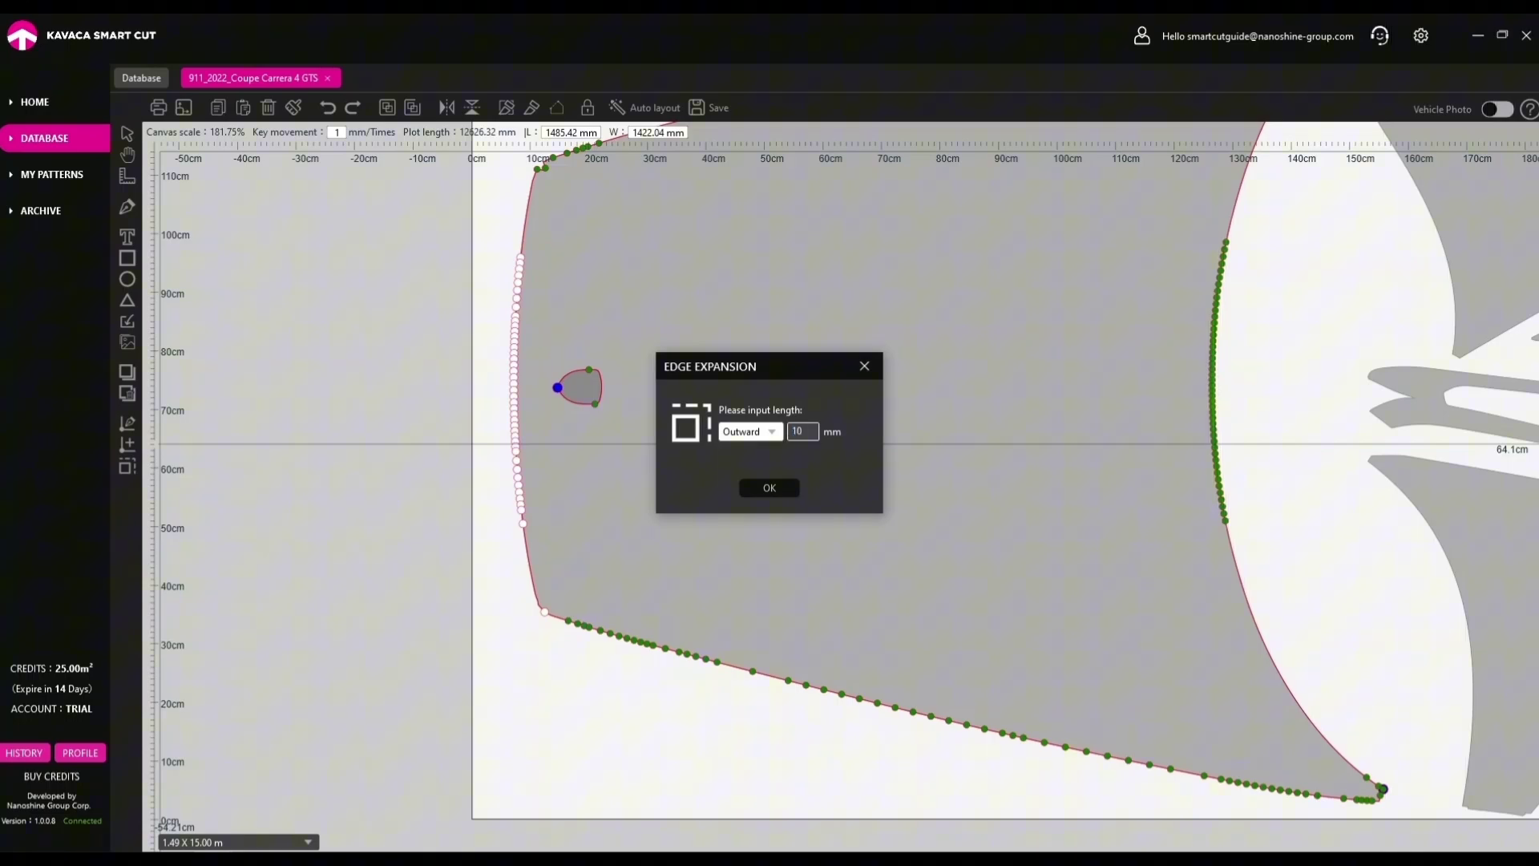
{"action": "left_click", "coordinate": [770, 486]}
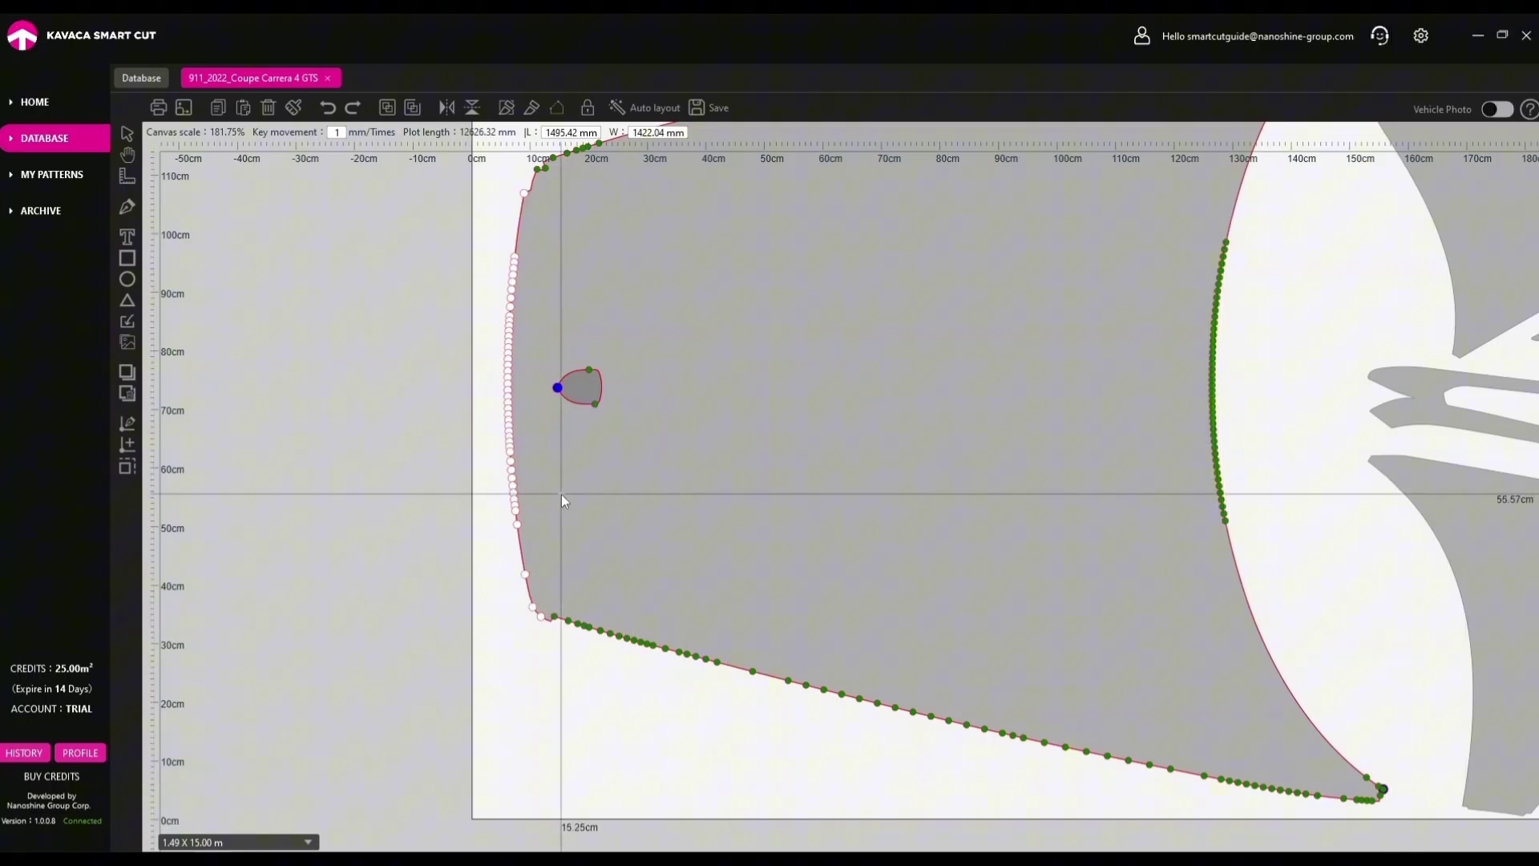
{"action": "left_click", "coordinate": [542, 500]}
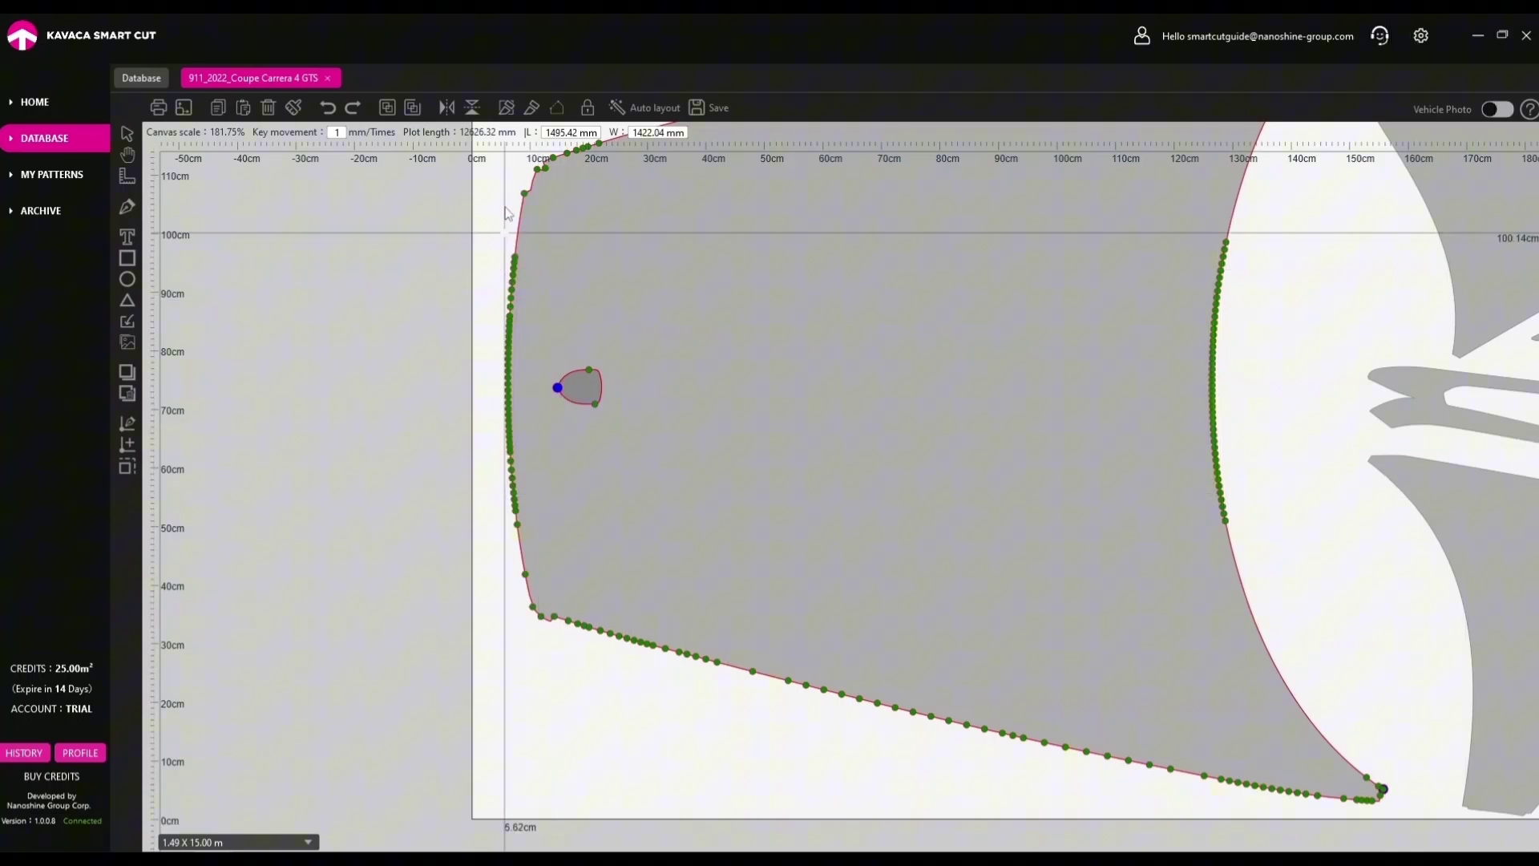
Reselect the hood's narrow-edge anchors, offset the edge inward by 20 mm with an Internal Edge Expansion, and leave anchor editing.
{"action": "left_click_drag", "start_coordinate": [506, 188], "coordinate": [541, 649]}
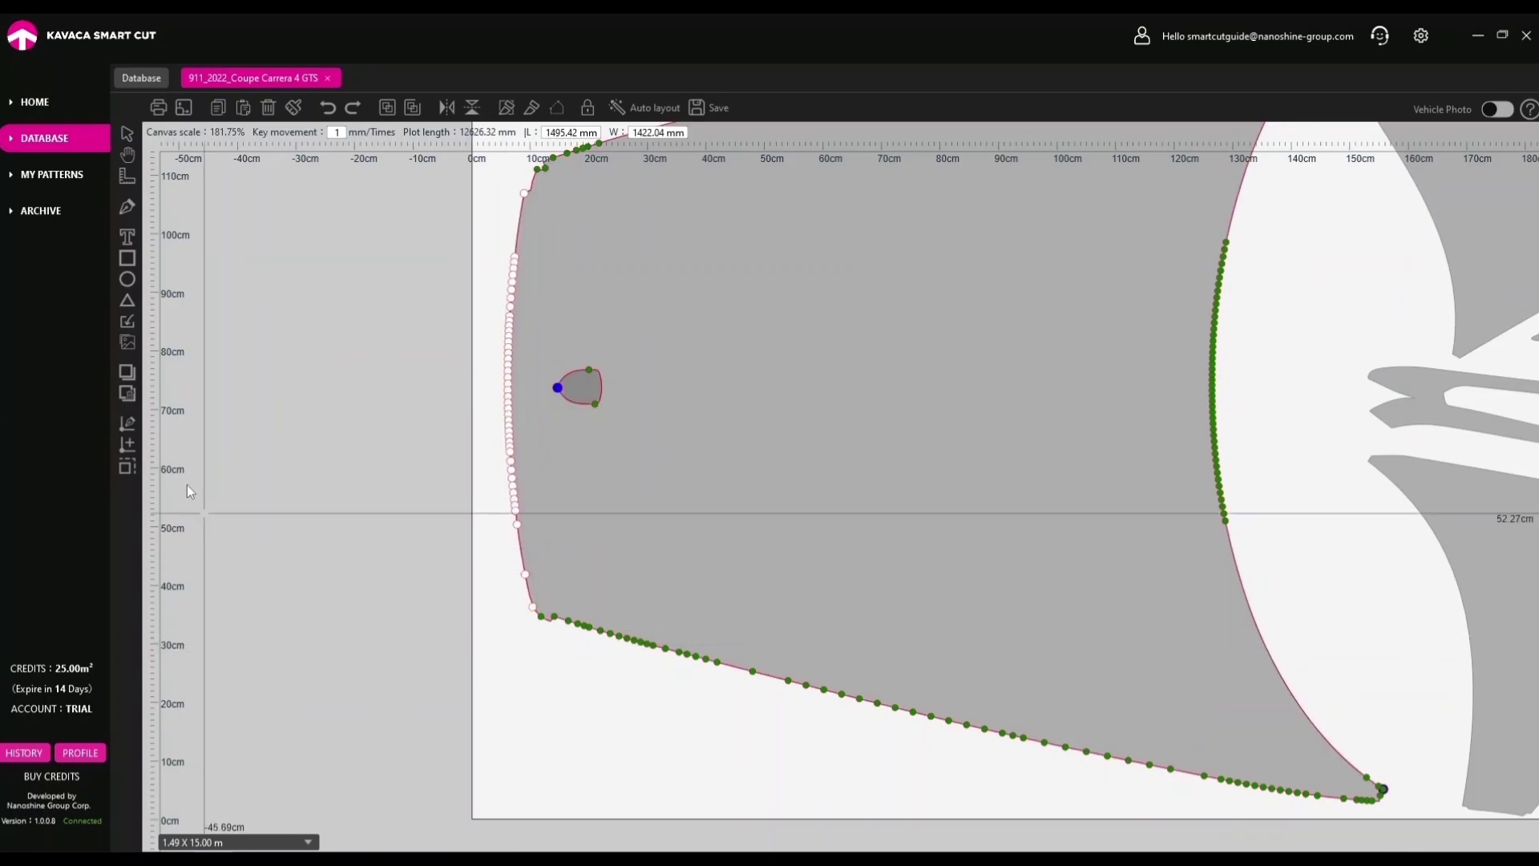
{"action": "left_click", "coordinate": [132, 472]}
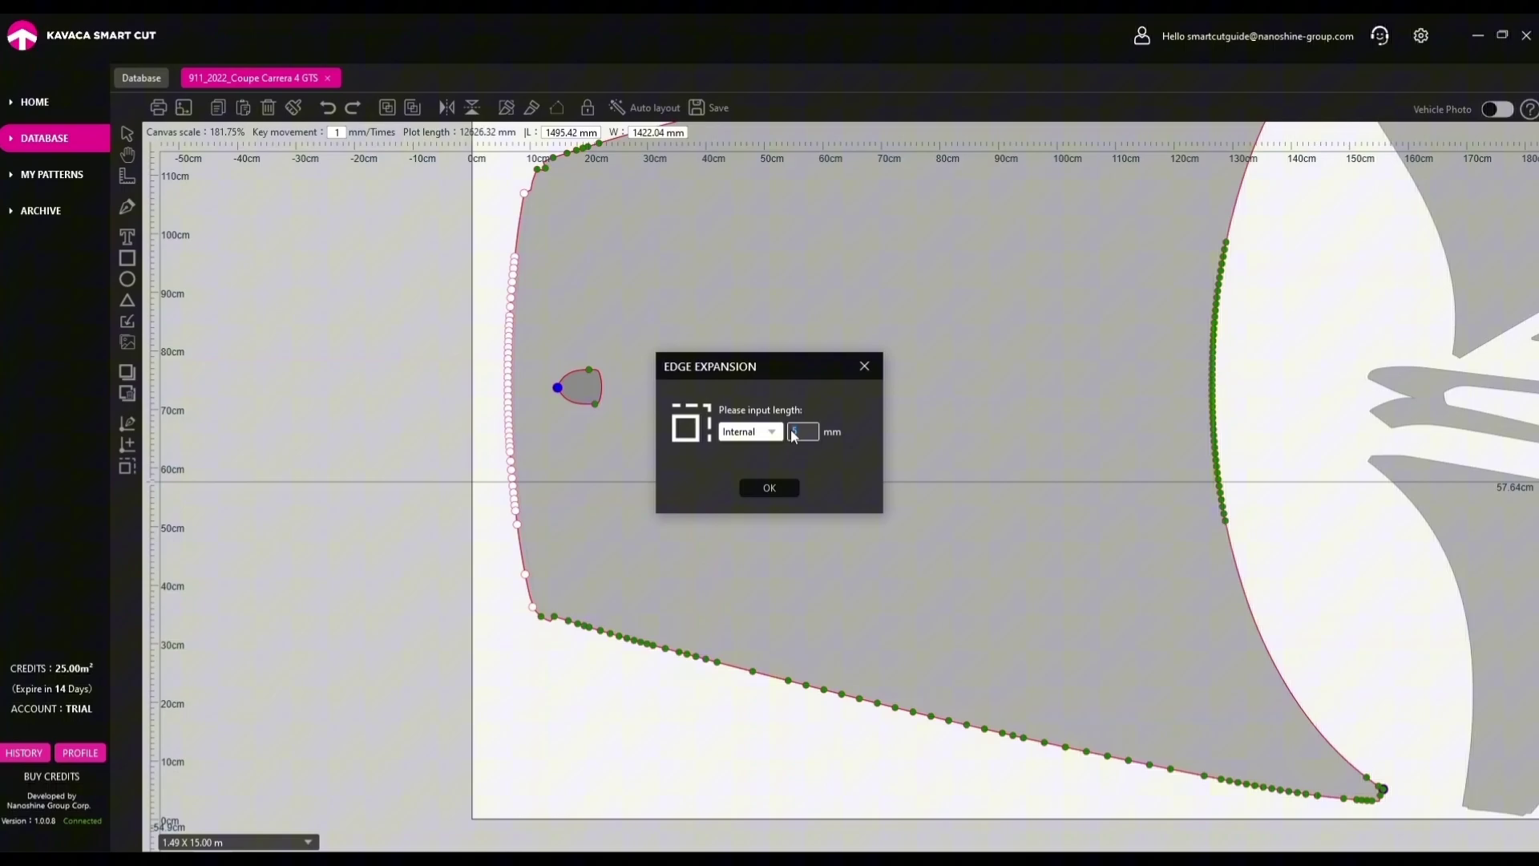
{"action": "left_click", "coordinate": [782, 486]}
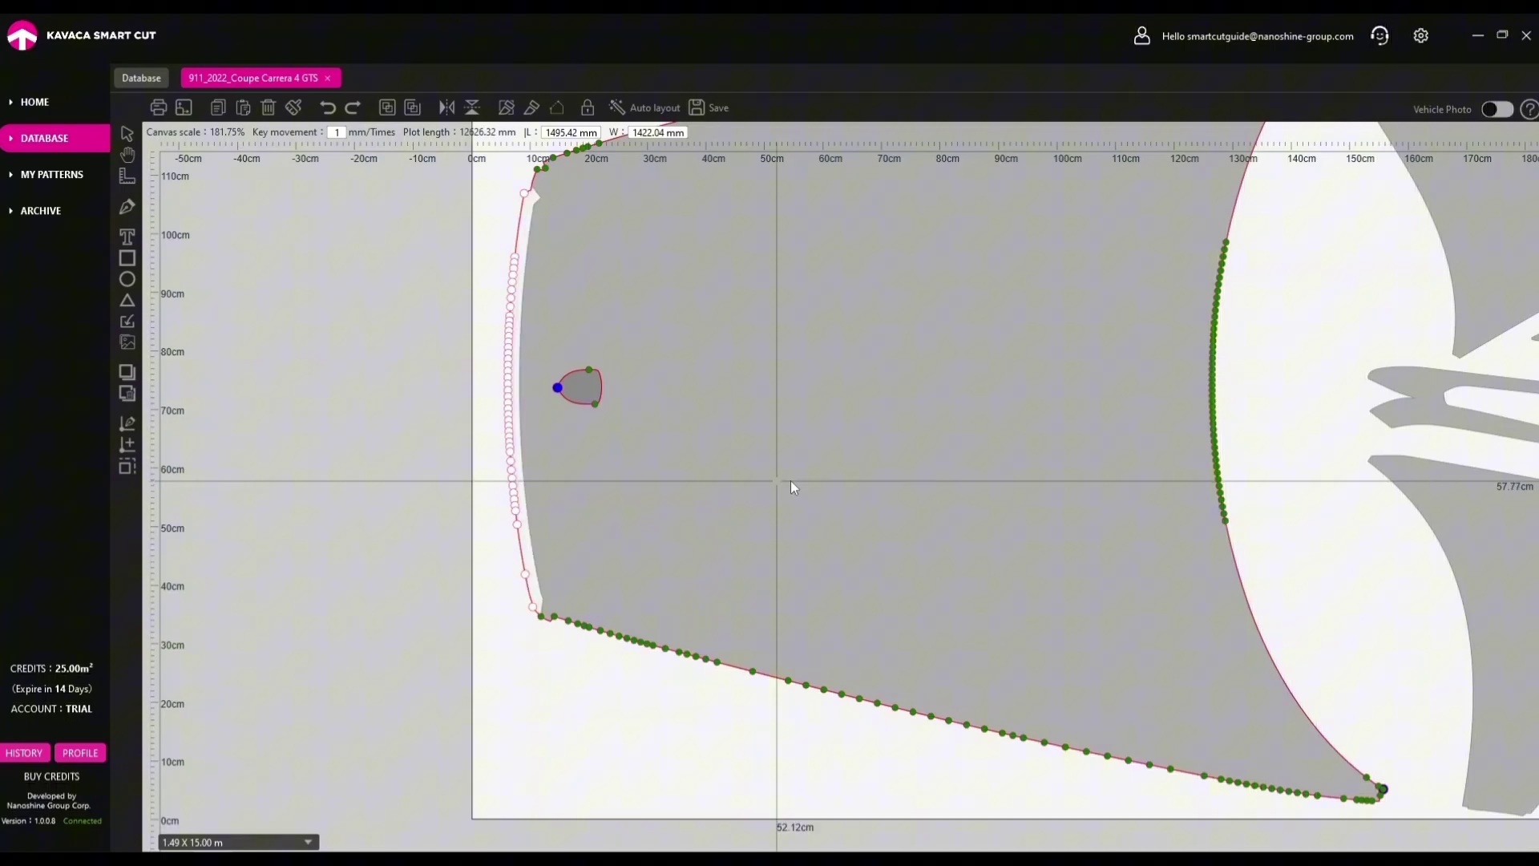
{"action": "left_click", "coordinate": [543, 439]}
Select the whole hood piece and expand its entire outline outward by 10 mm with Edge Expansion.
{"action": "scroll", "coordinate": [521, 436], "scroll_direction": "up", "scroll_amount": 3}
{"action": "scroll", "coordinate": [522, 436], "scroll_direction": "up", "scroll_amount": 3}
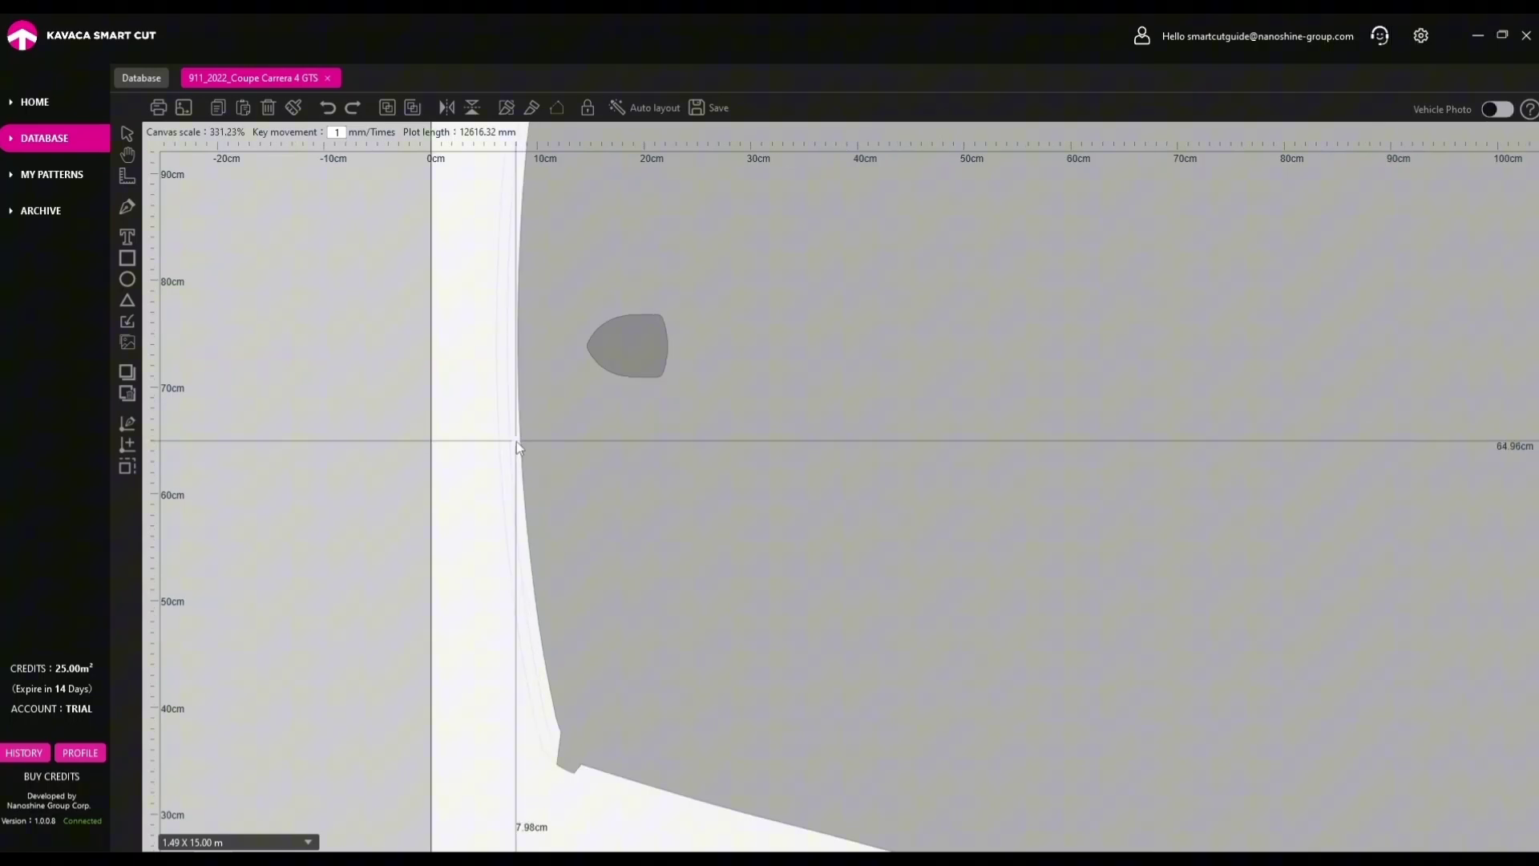
{"action": "scroll", "coordinate": [567, 583], "scroll_direction": "down", "scroll_amount": 9}
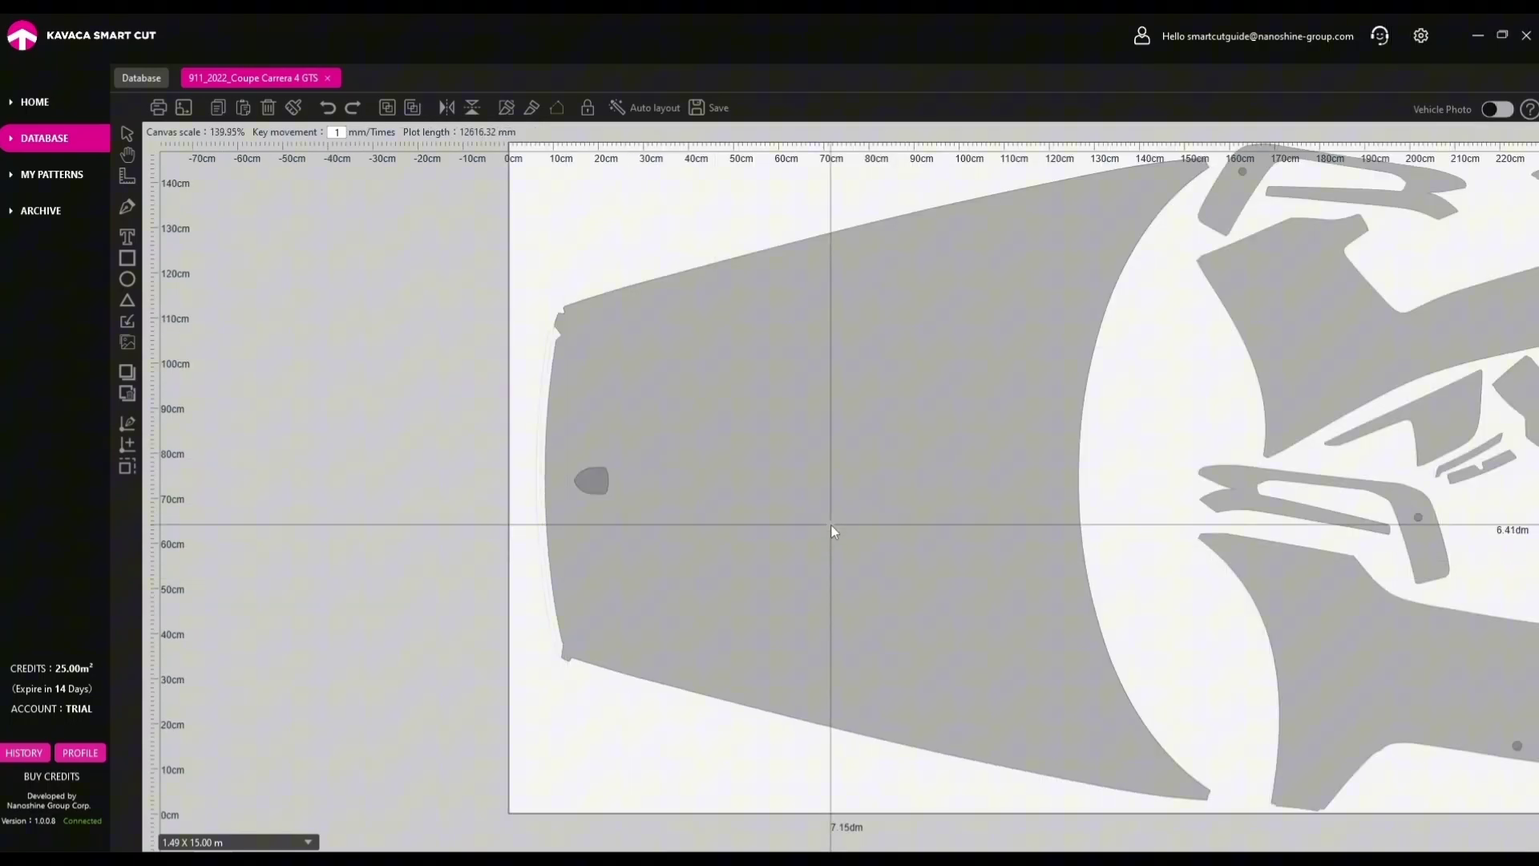
{"action": "left_click", "coordinate": [832, 524]}
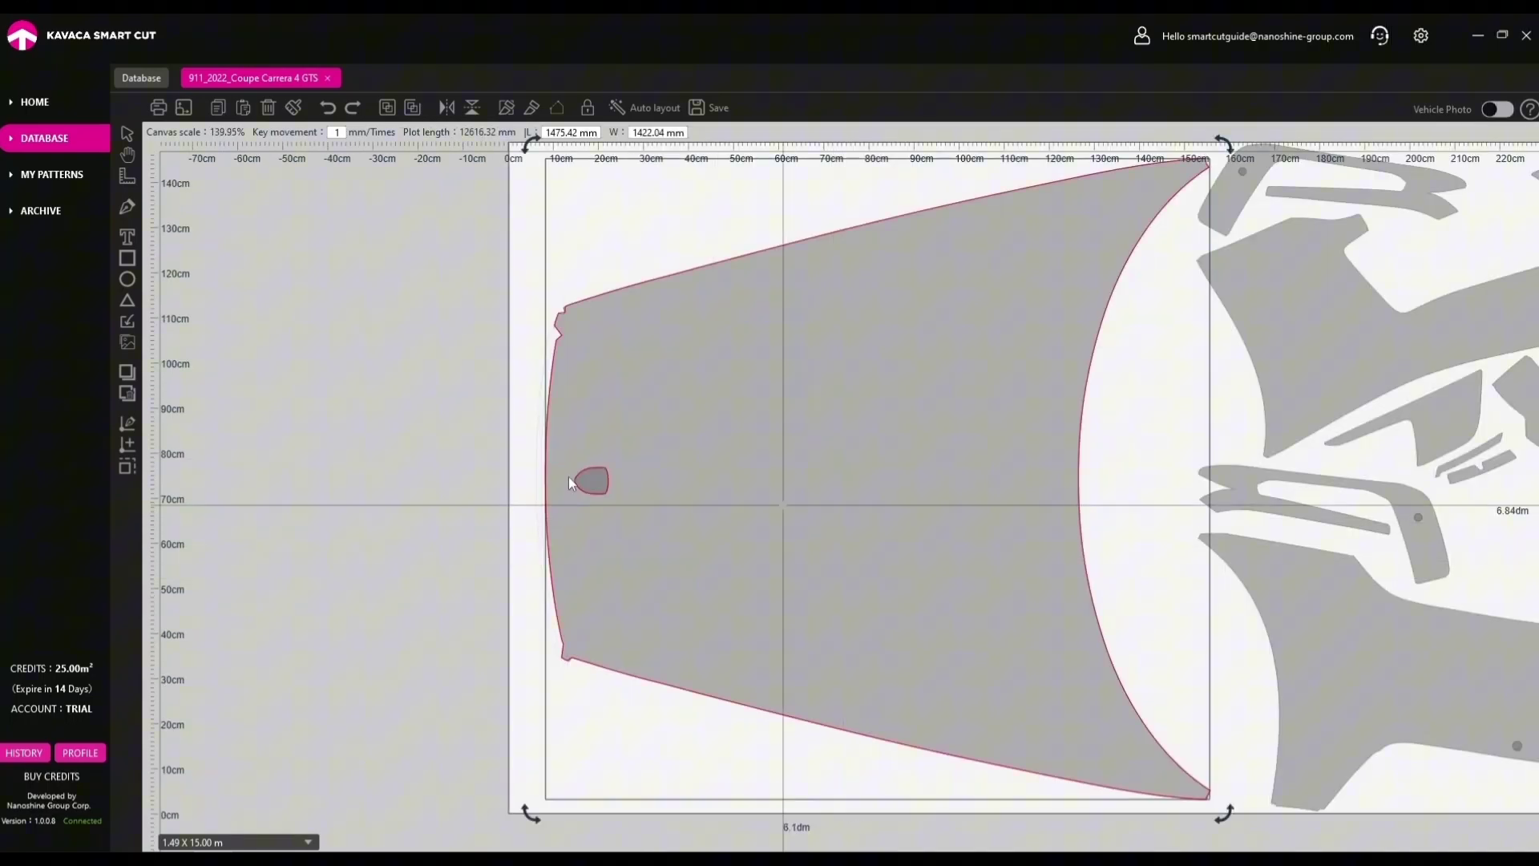
{"action": "left_click", "coordinate": [128, 467]}
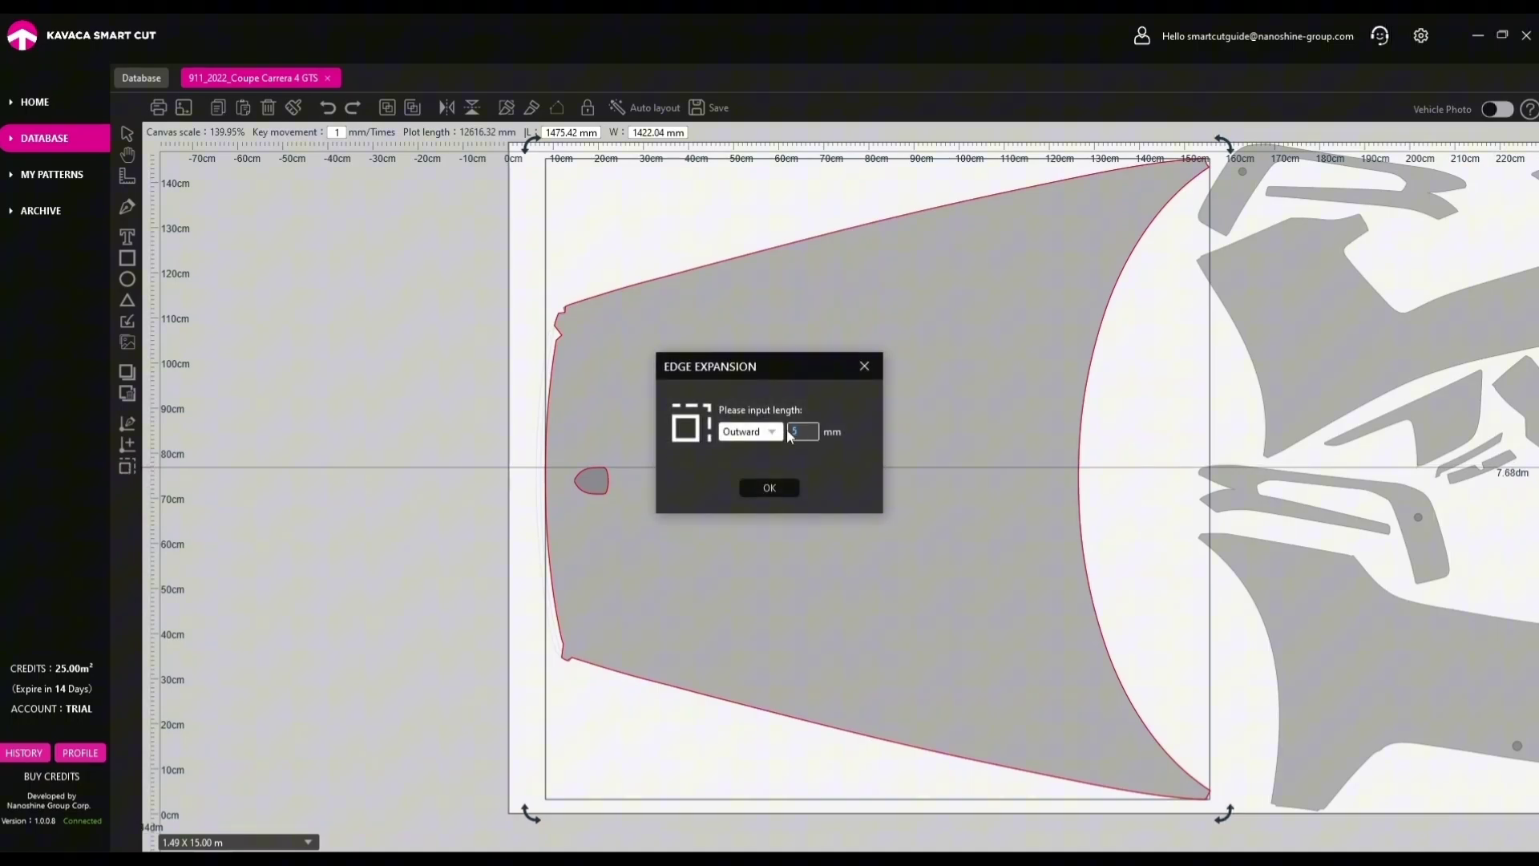
{"action": "left_click", "coordinate": [770, 486]}
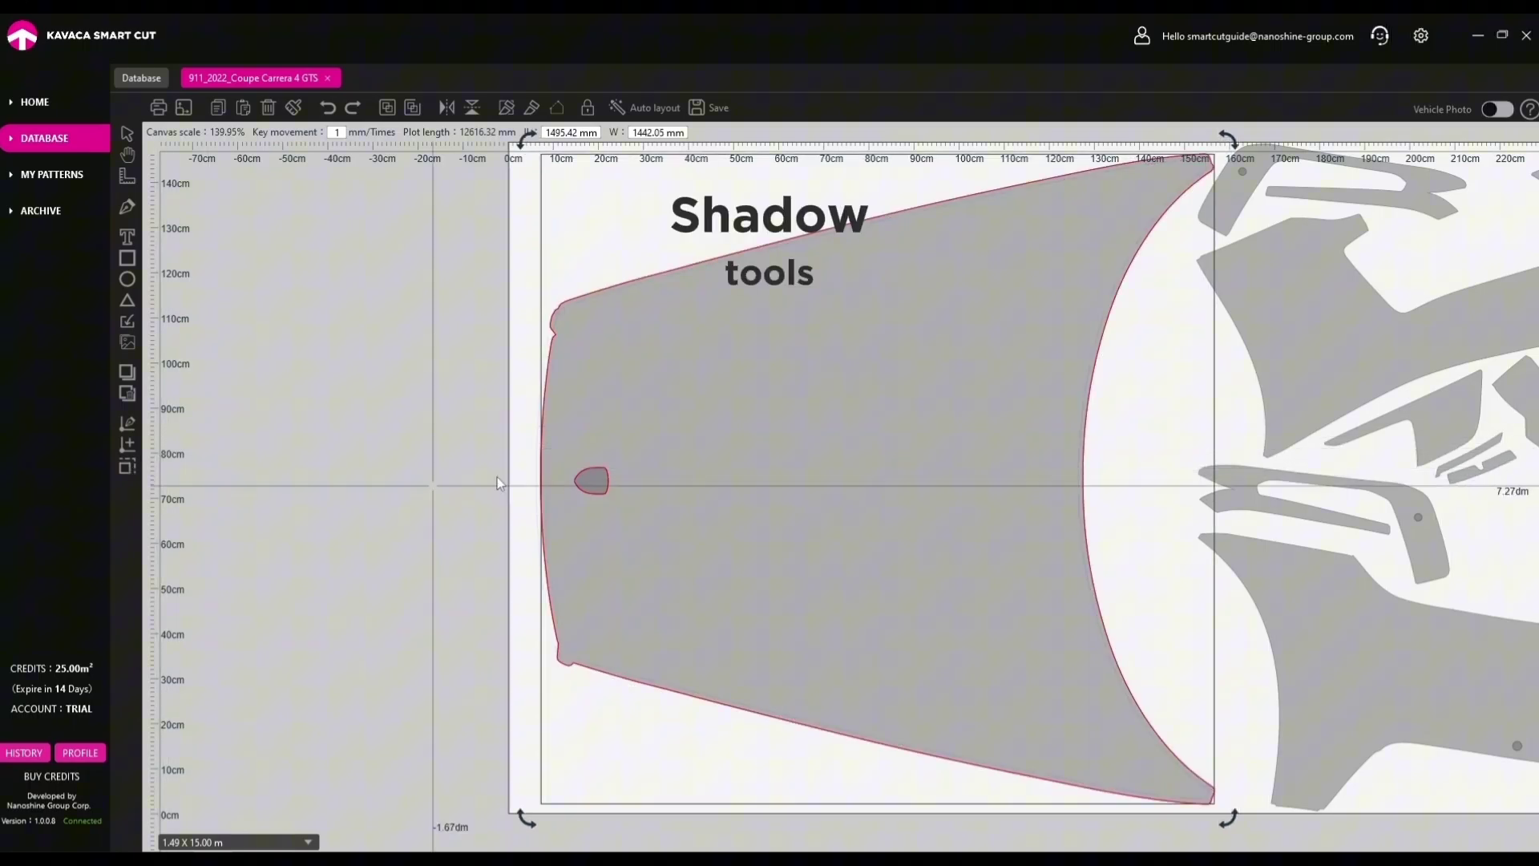
Shift the hood piece about 6 cm along the sheet's length in two moves to compare it with its shadow outlines.
{"action": "scroll", "coordinate": [558, 335], "scroll_direction": "up", "scroll_amount": 10}
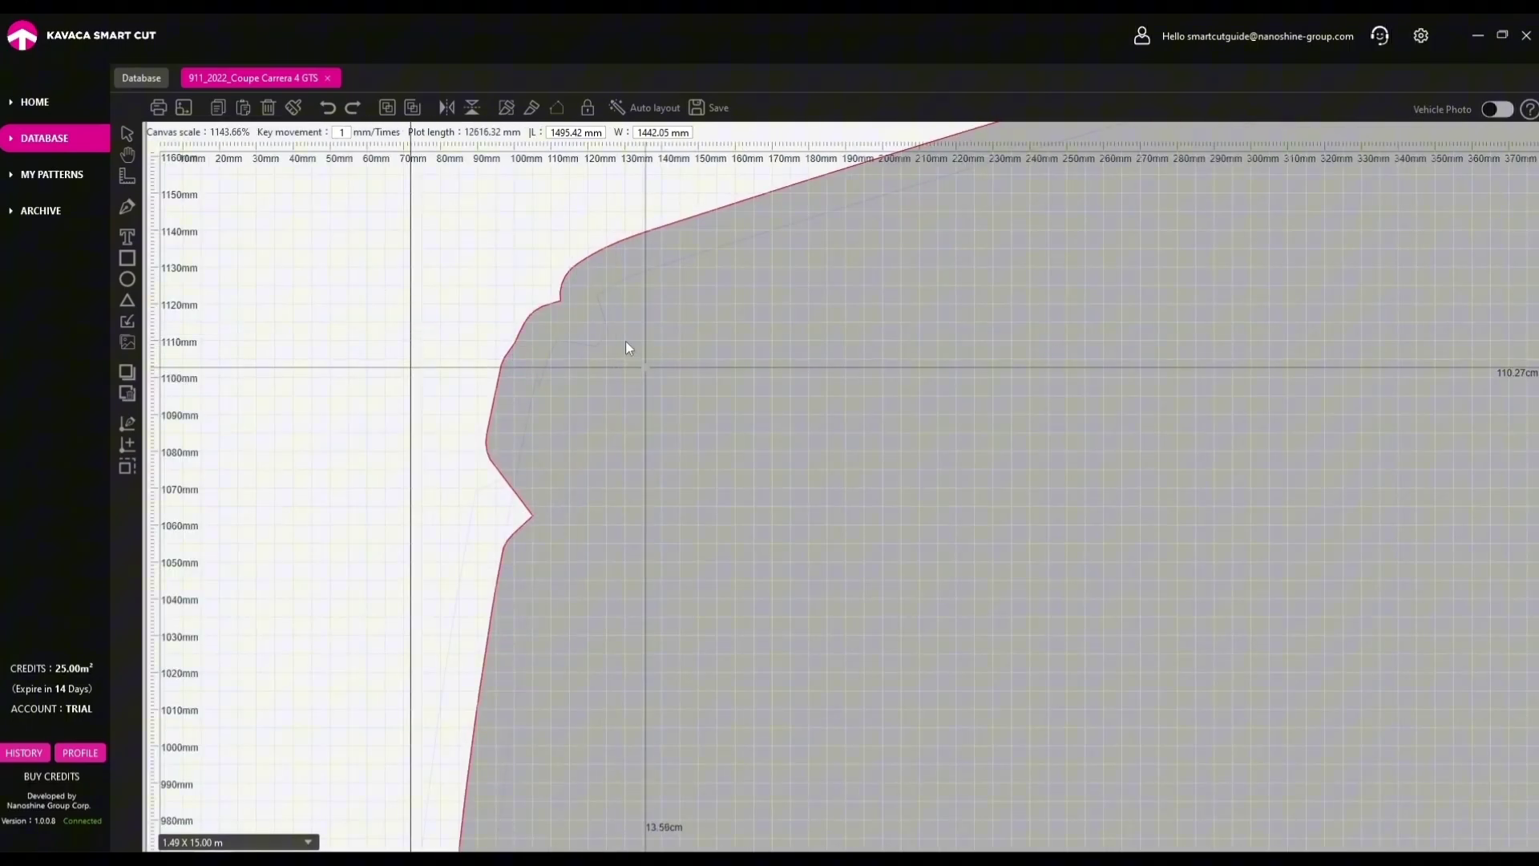
{"action": "scroll", "coordinate": [628, 343], "scroll_direction": "up", "scroll_amount": 4}
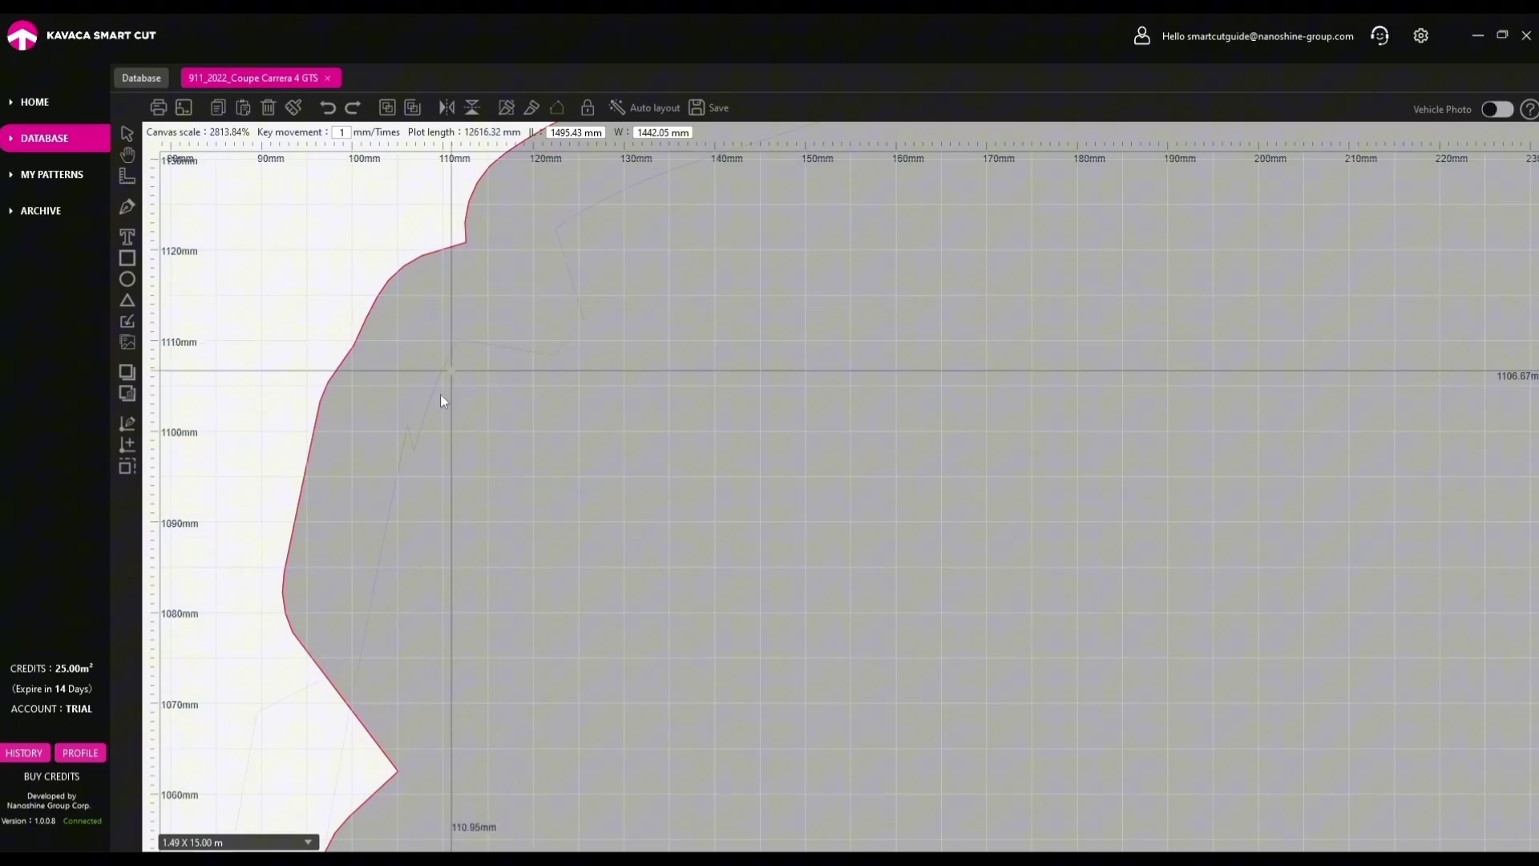
{"action": "scroll", "coordinate": [802, 249], "scroll_direction": "down", "scroll_amount": 6}
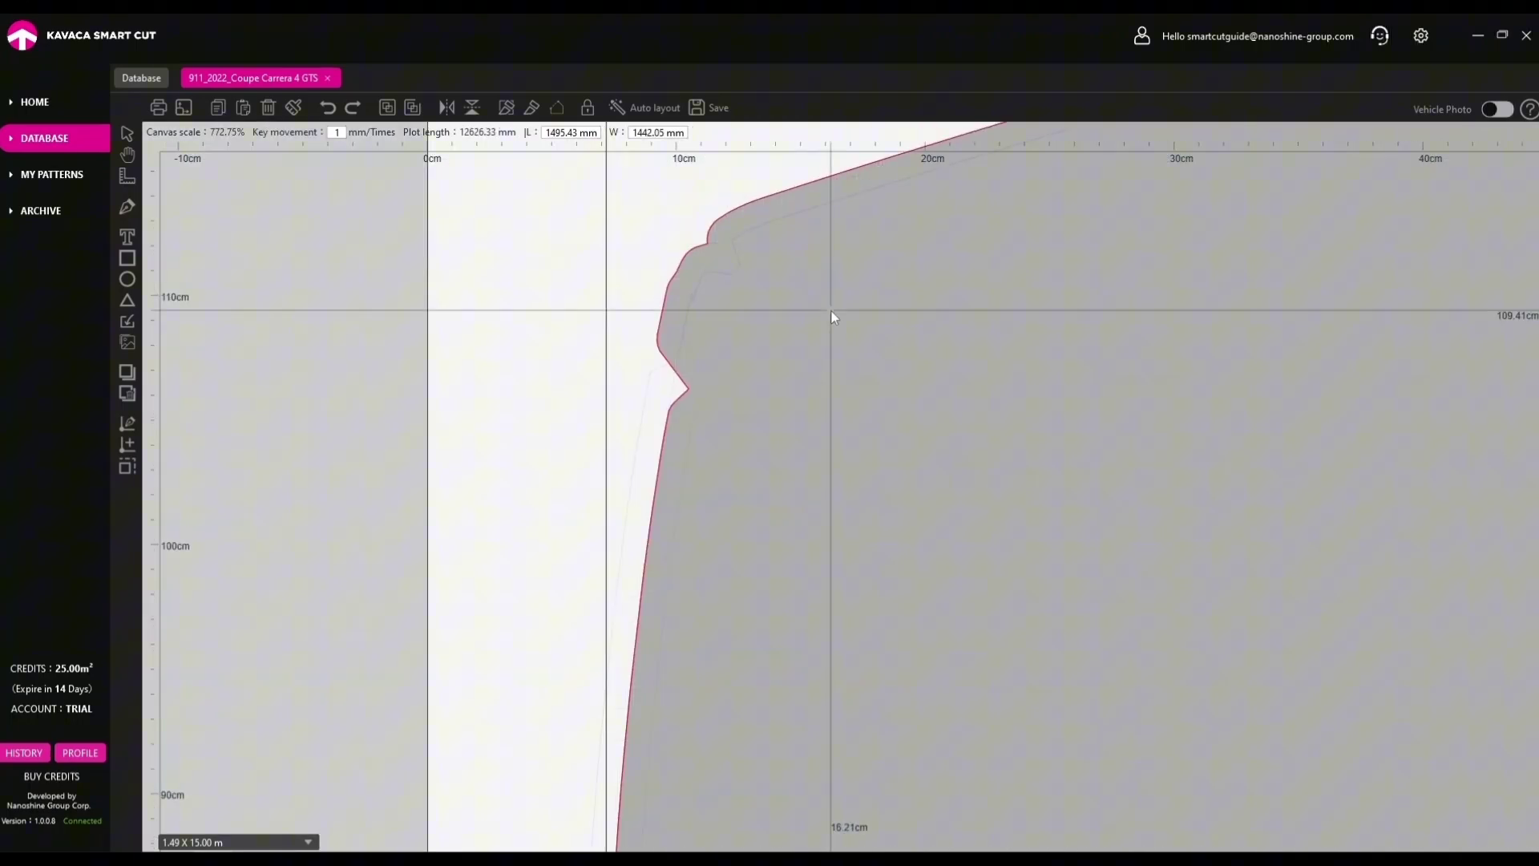
{"action": "left_click", "coordinate": [817, 350]}
{"action": "left_click_drag", "start_coordinate": [819, 351], "coordinate": [907, 359]}
{"action": "left_click_drag", "start_coordinate": [759, 269], "coordinate": [942, 311]}
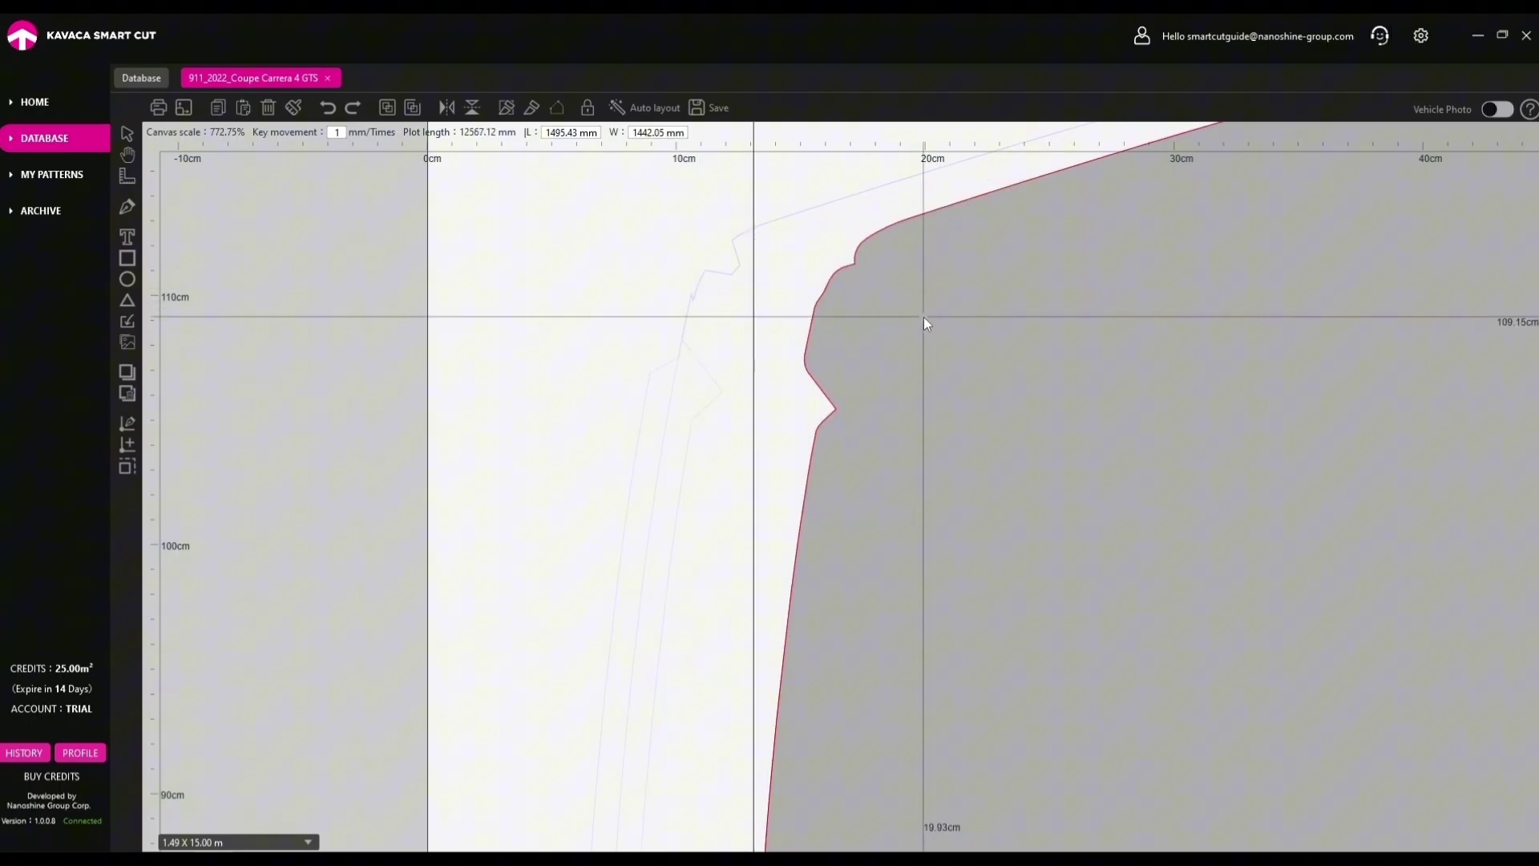
{"action": "scroll", "coordinate": [709, 496], "scroll_direction": "down", "scroll_amount": 8}
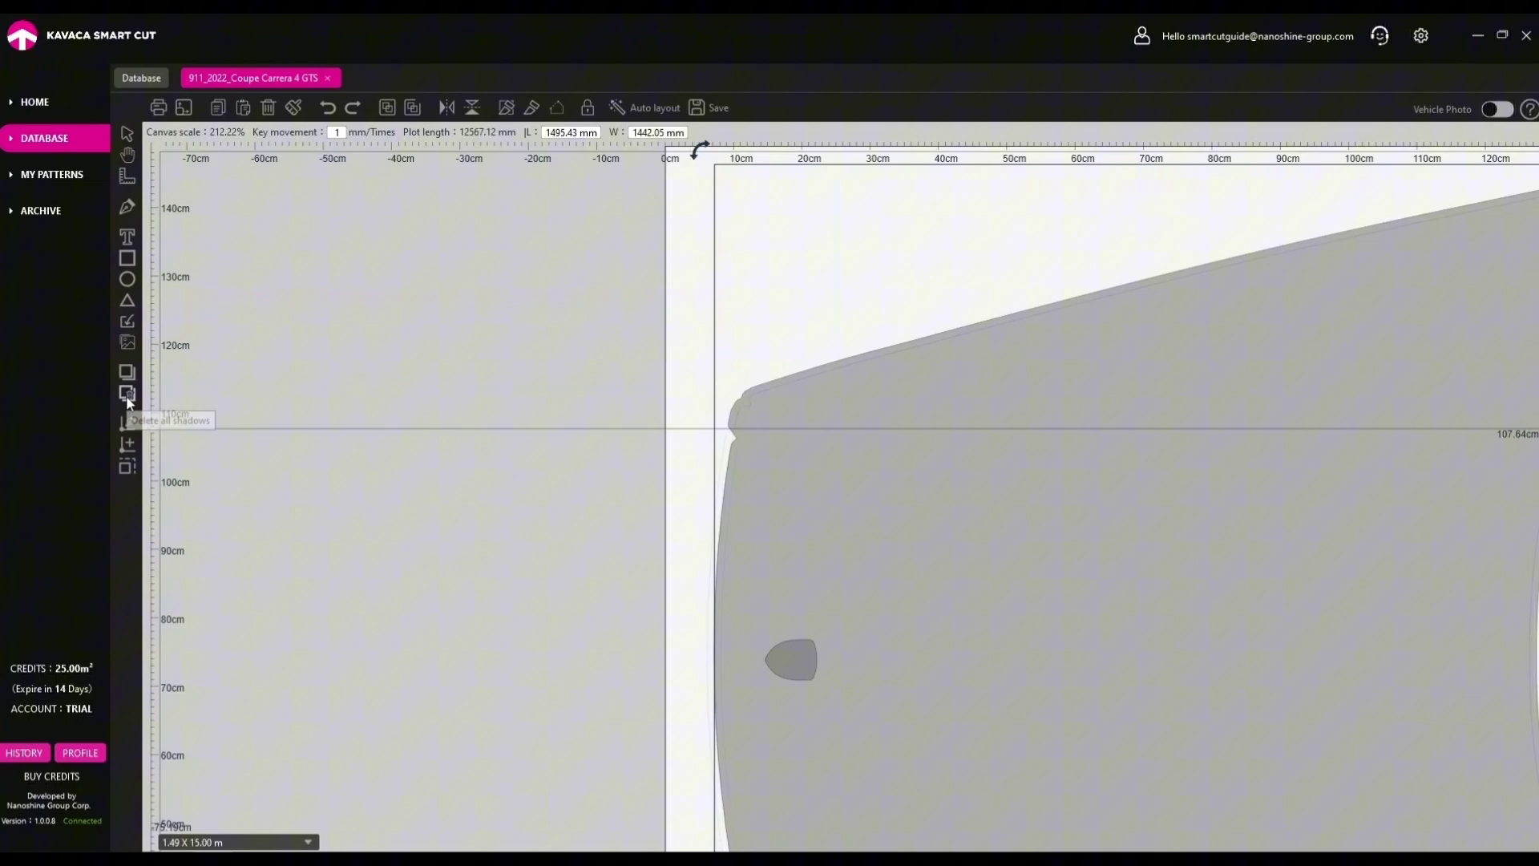
Reselect the hood piece, shift it about 10.6 cm along the sheet's length to inspect its new shadow, and undo the move.
{"action": "left_click", "coordinate": [773, 481]}
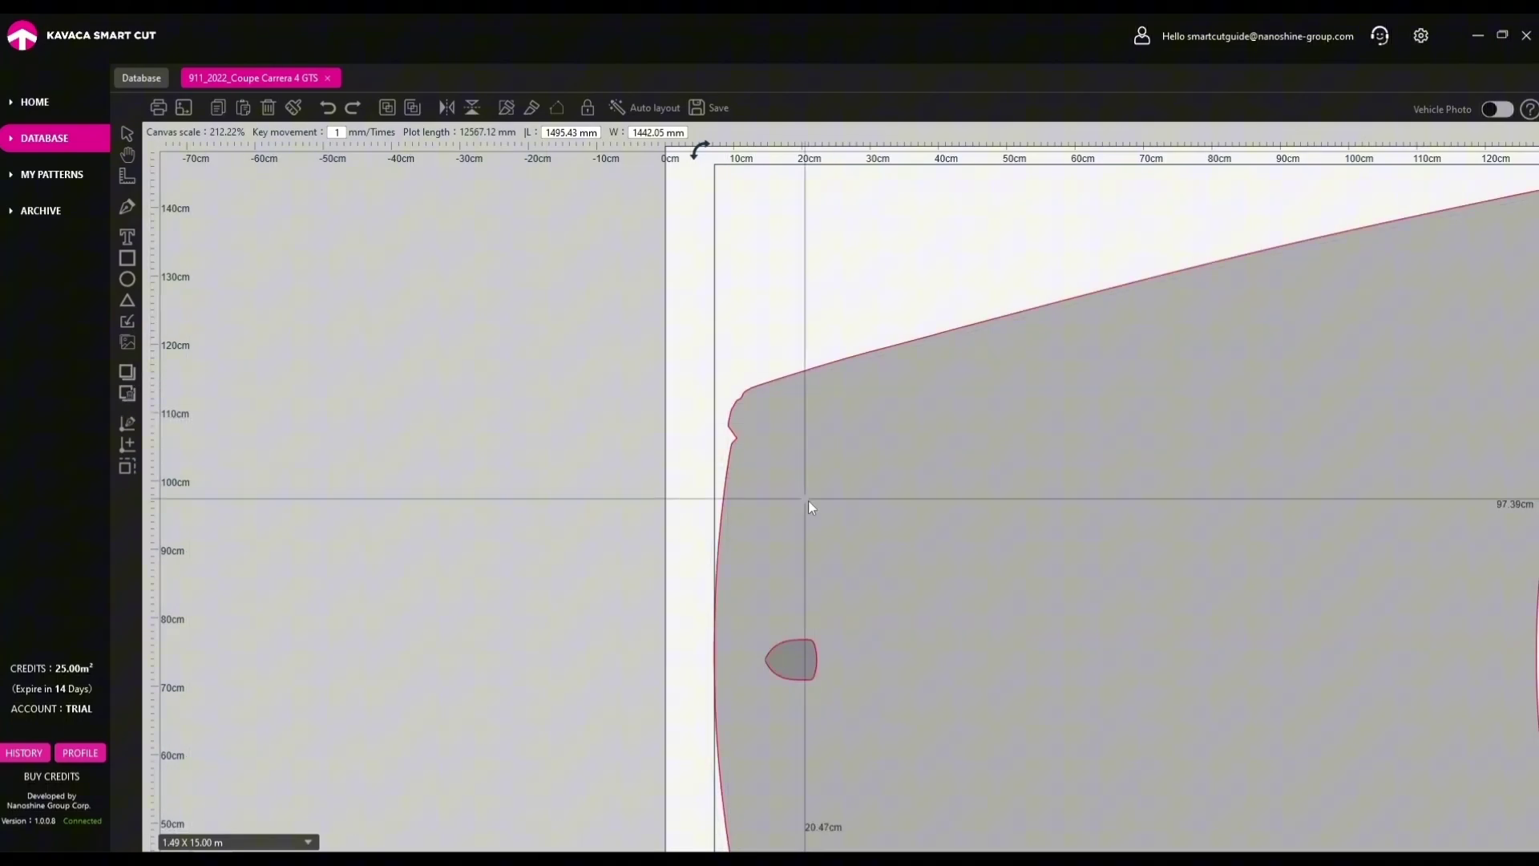
{"action": "left_click_drag", "start_coordinate": [808, 500], "coordinate": [911, 512]}
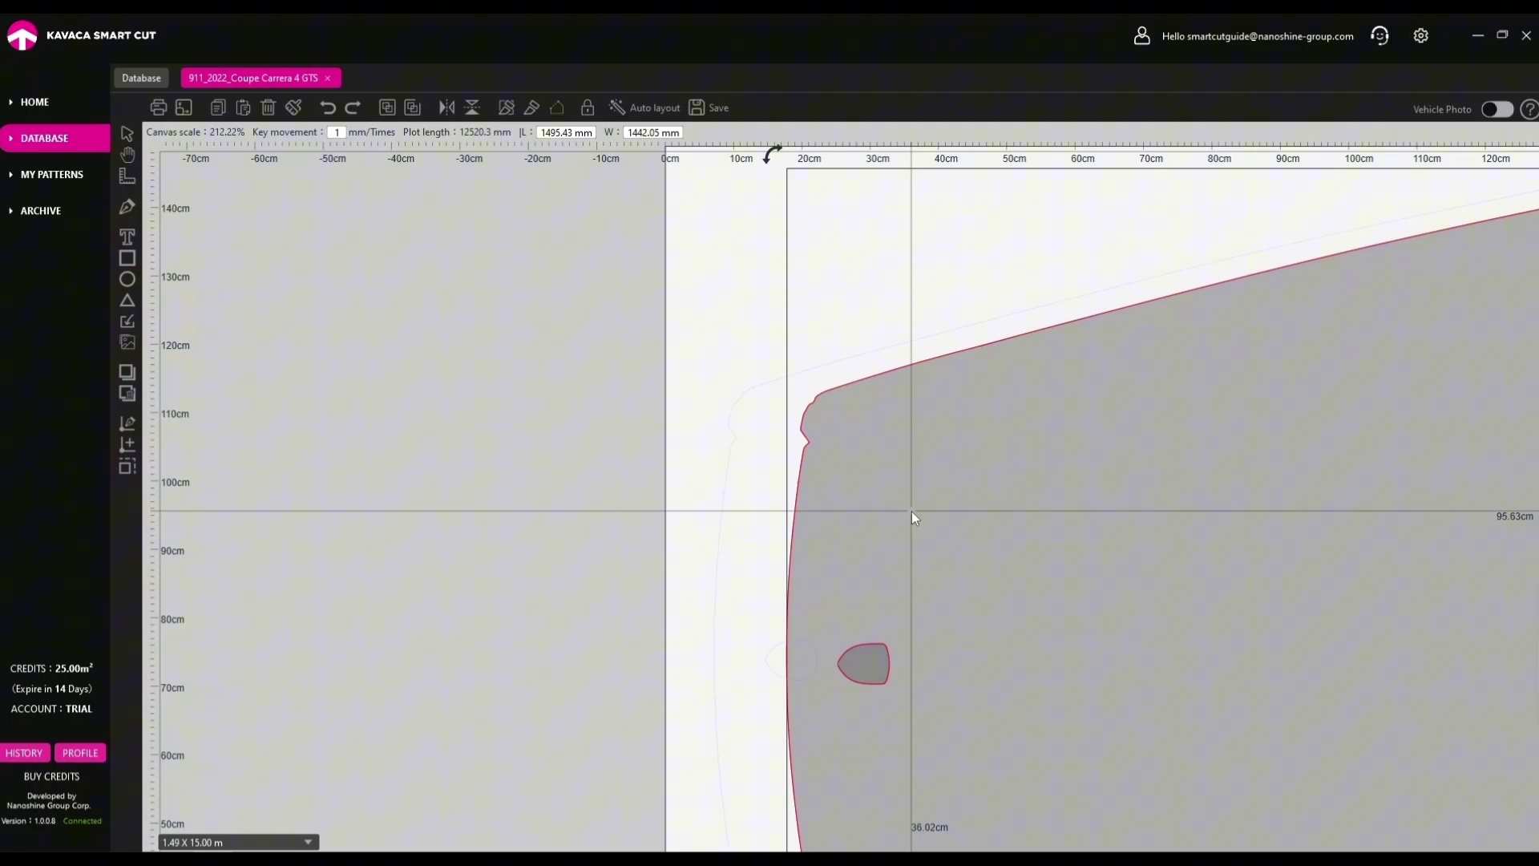
{"action": "scroll", "coordinate": [763, 439], "scroll_direction": "up", "scroll_amount": 5}
{"action": "scroll", "coordinate": [653, 364], "scroll_direction": "down", "scroll_amount": 2}
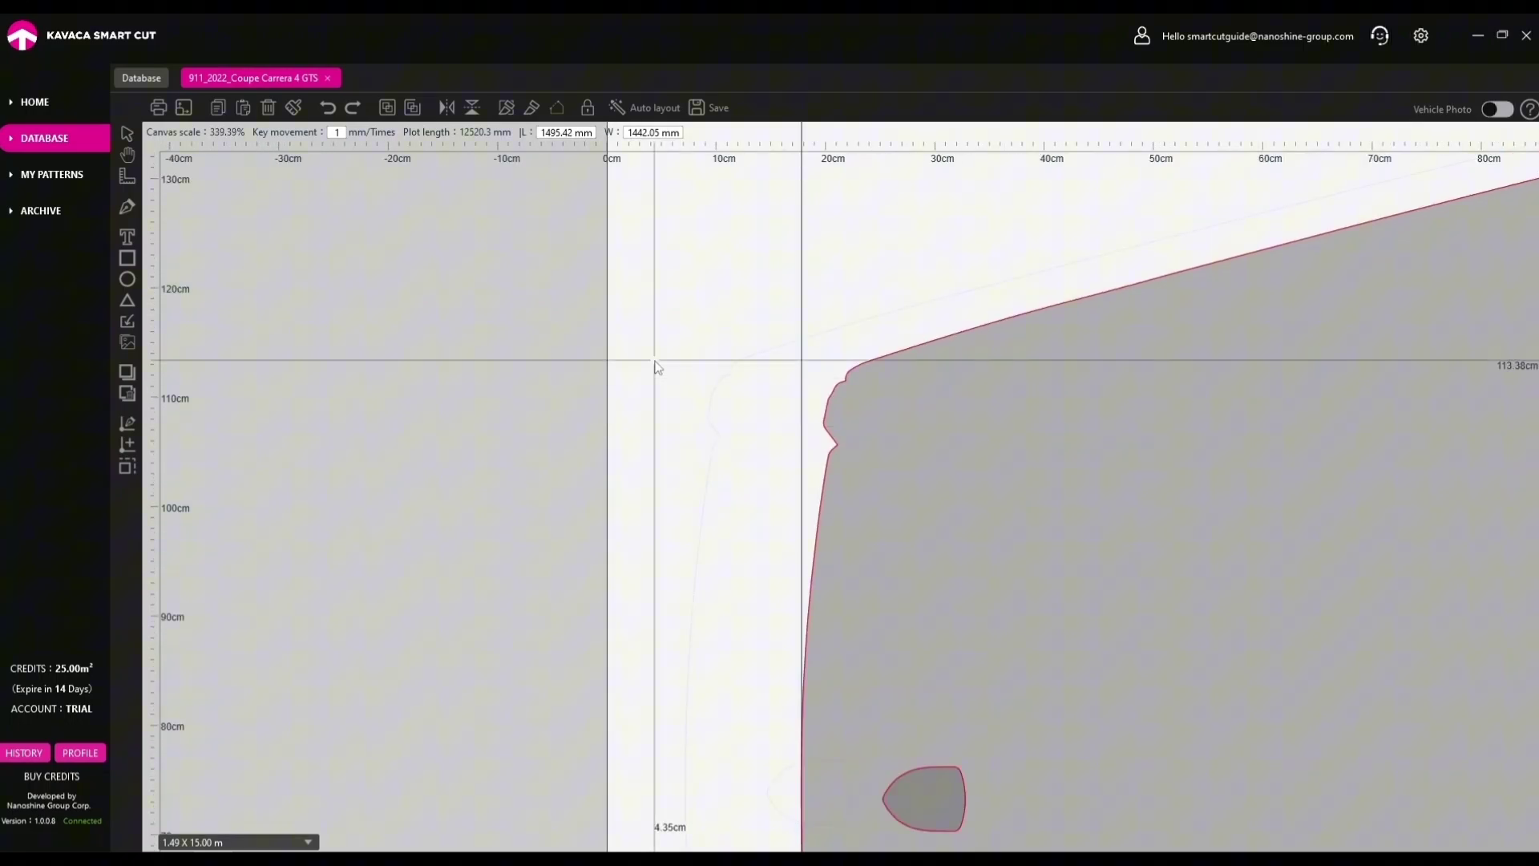
{"action": "key", "text": "ctrl+z"}
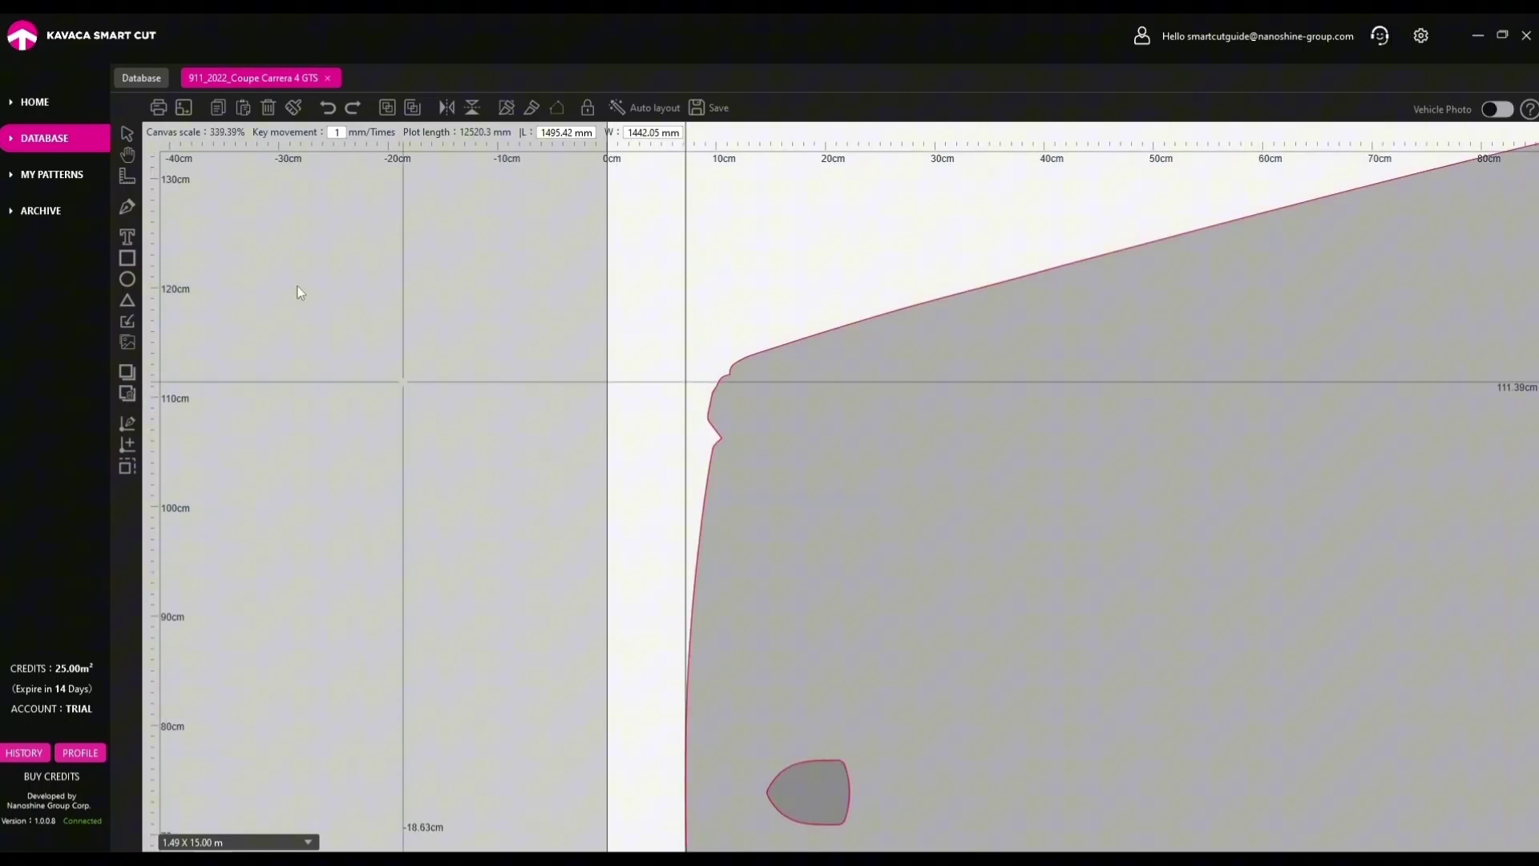
Select all pattern pieces lying on the material sheet and open the One-Click AI Auto Layout for them.
{"action": "left_click", "coordinate": [622, 112]}
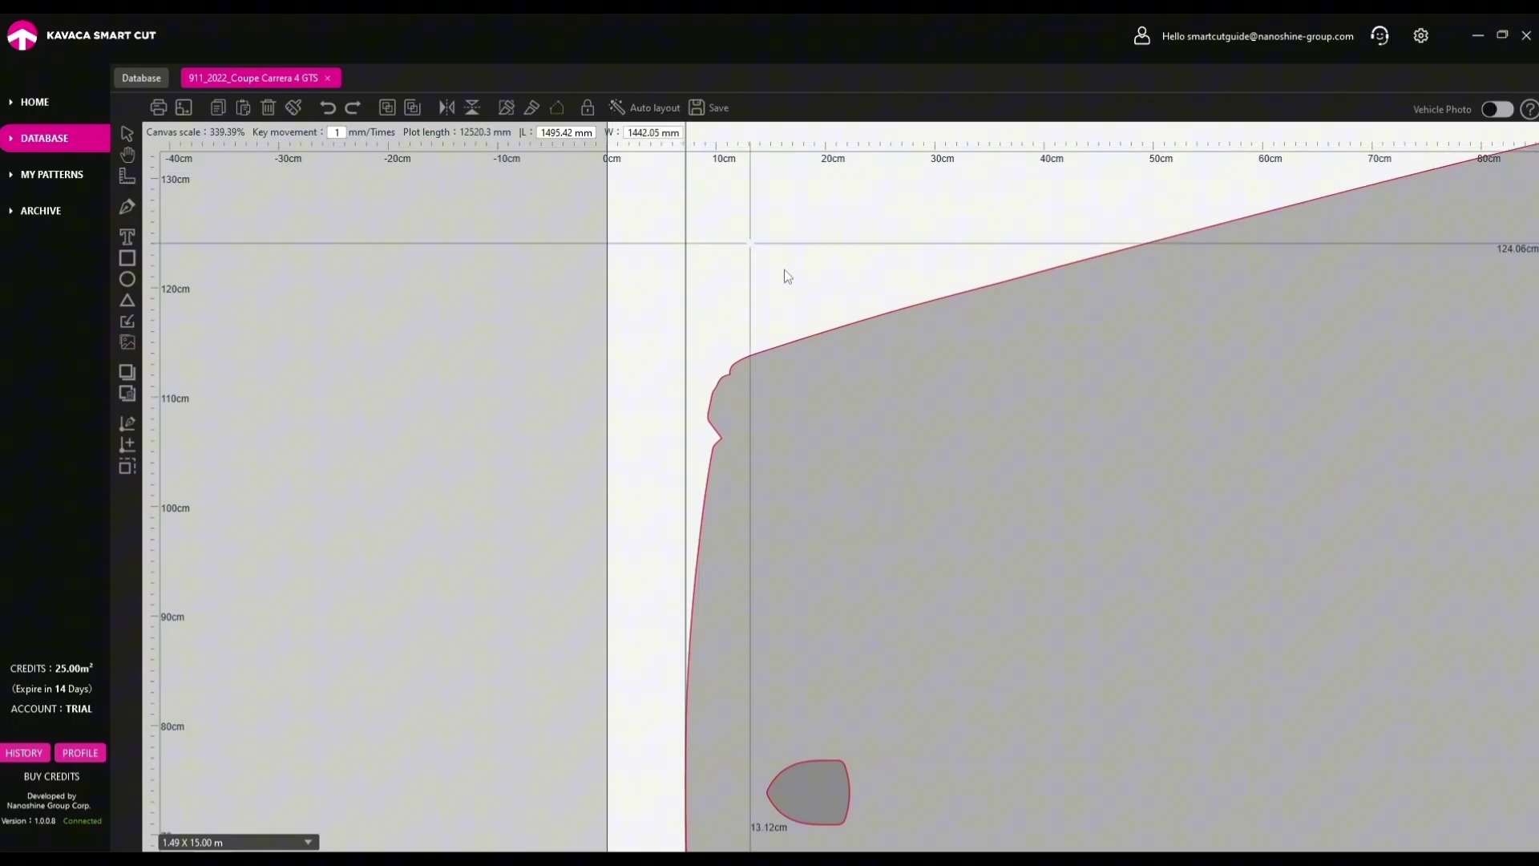
{"action": "scroll", "coordinate": [1382, 353], "scroll_direction": "down", "scroll_amount": 2}
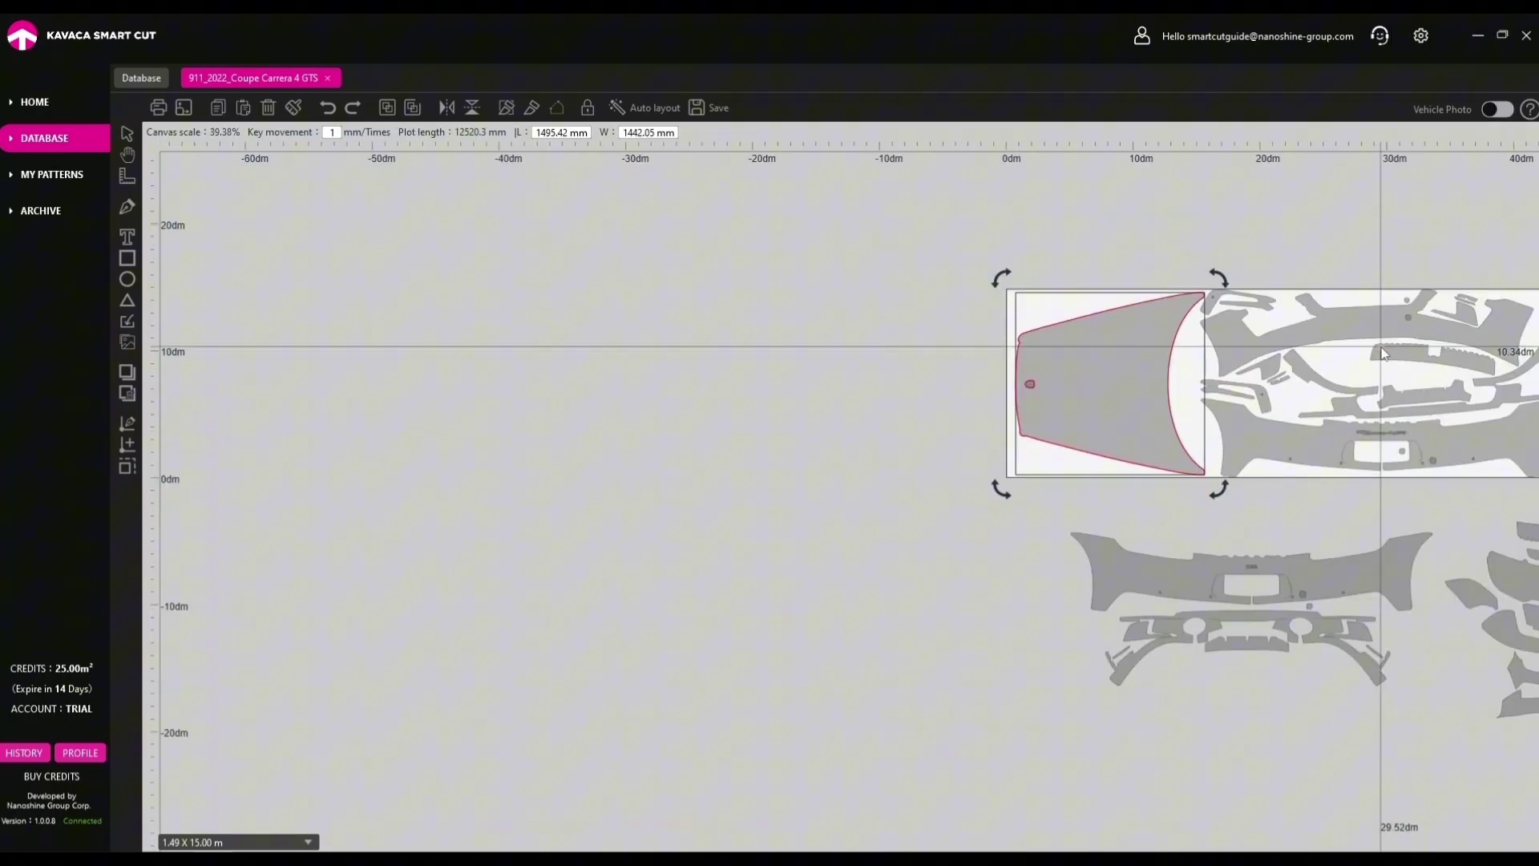
{"action": "left_click_drag", "start_coordinate": [1382, 353], "coordinate": [566, 345]}
{"action": "scroll", "coordinate": [566, 345], "scroll_direction": "down", "scroll_amount": 1}
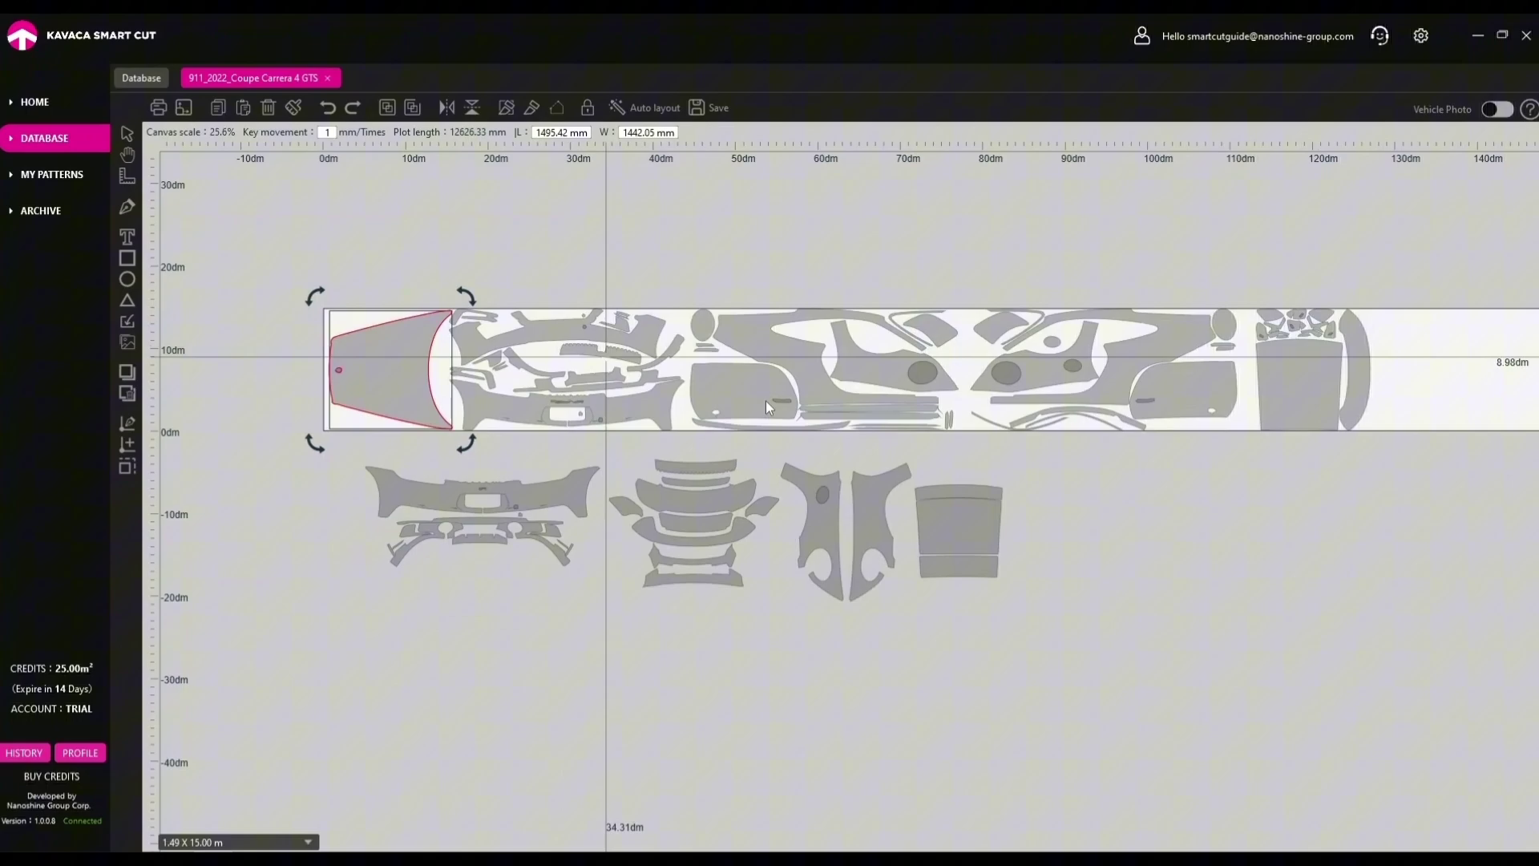
{"action": "left_click", "coordinate": [1151, 499]}
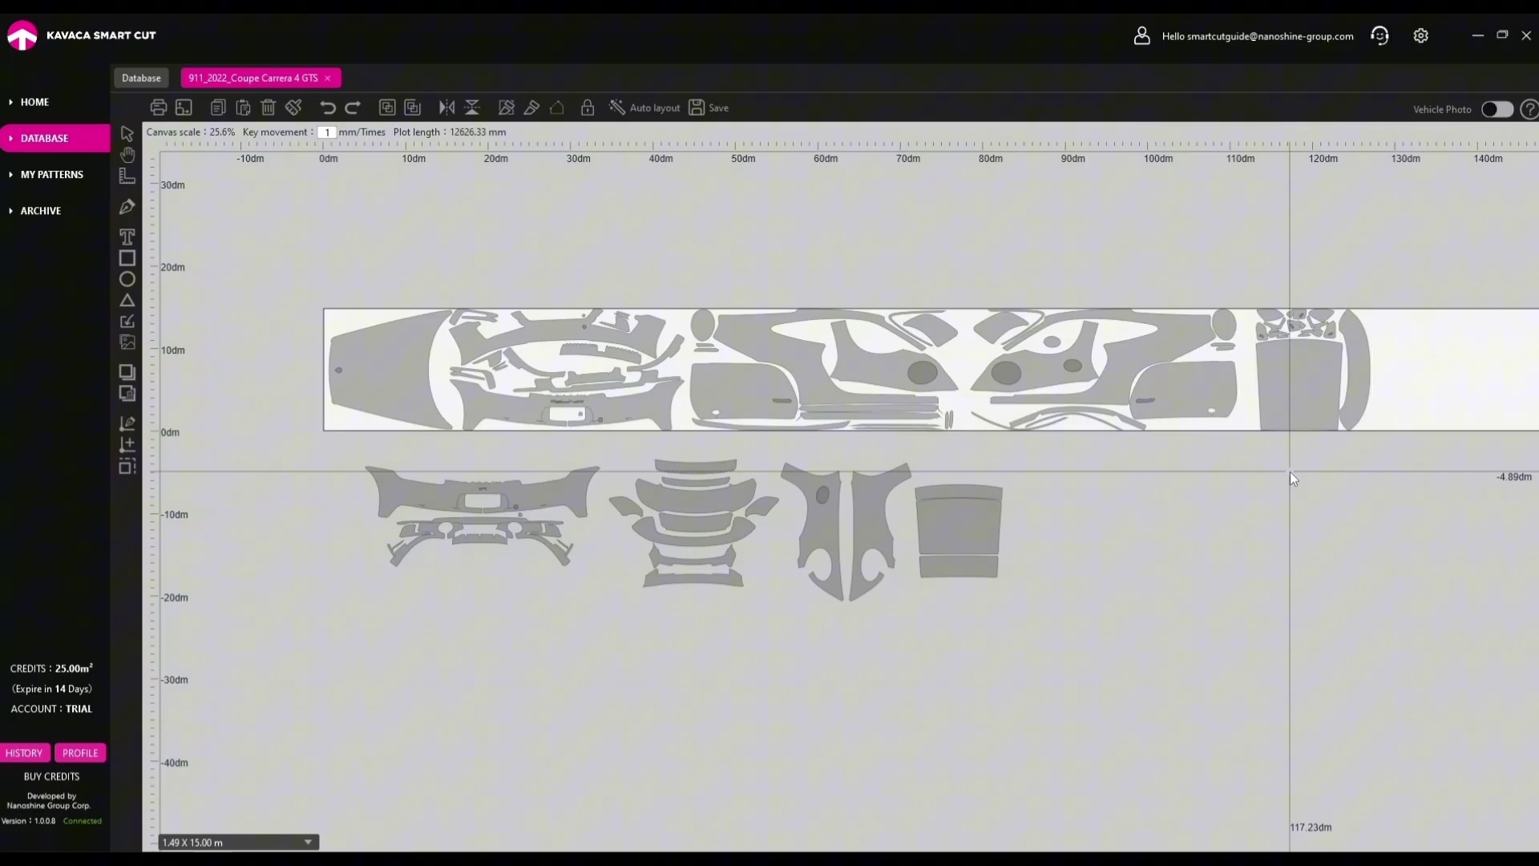
{"action": "left_click_drag", "start_coordinate": [1272, 461], "coordinate": [1214, 460]}
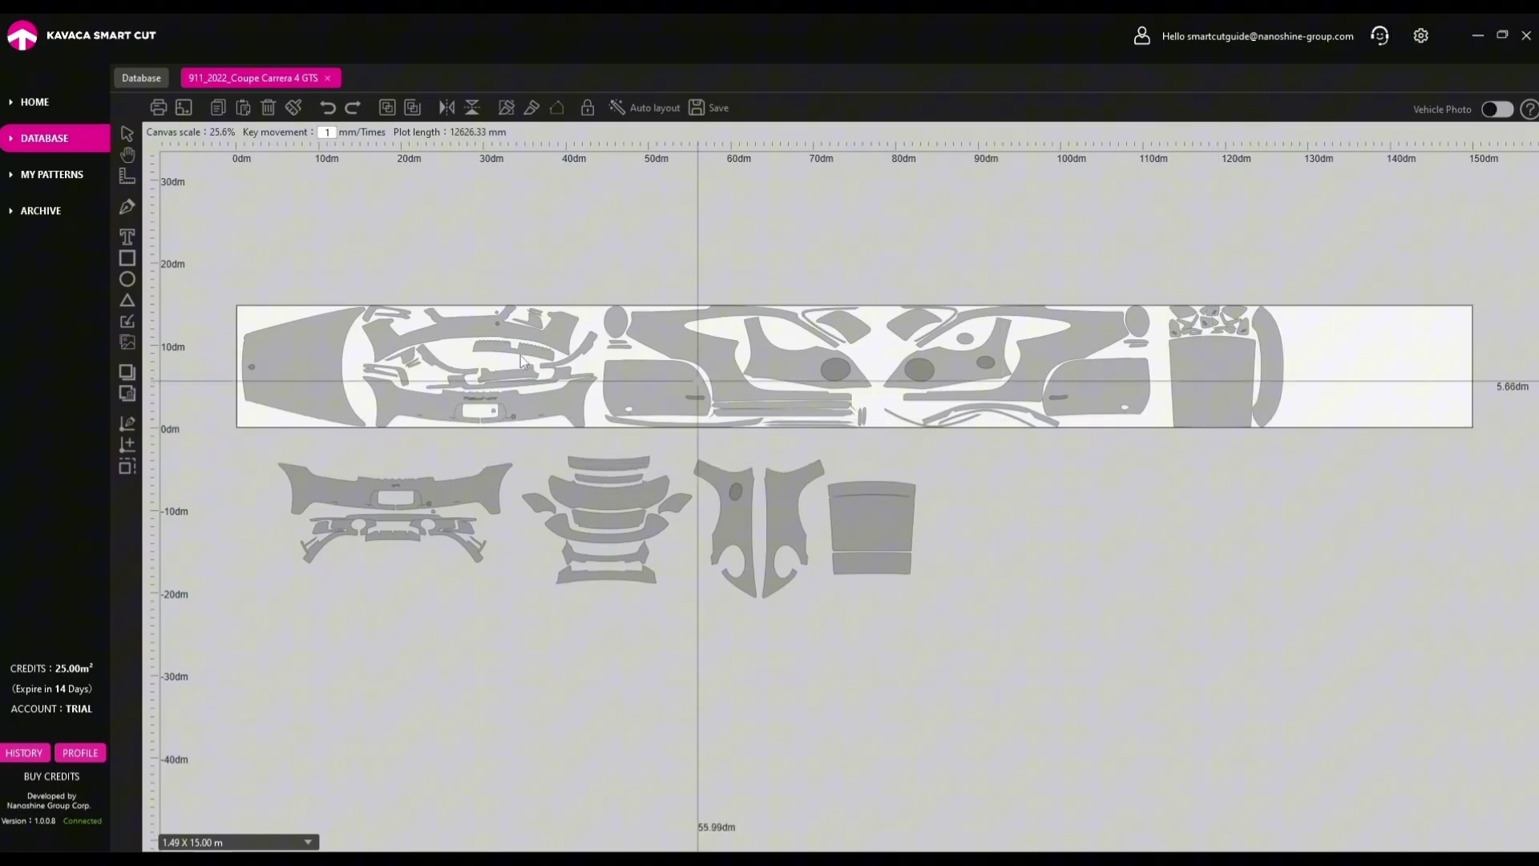
{"action": "left_click_drag", "start_coordinate": [204, 267], "coordinate": [1339, 451]}
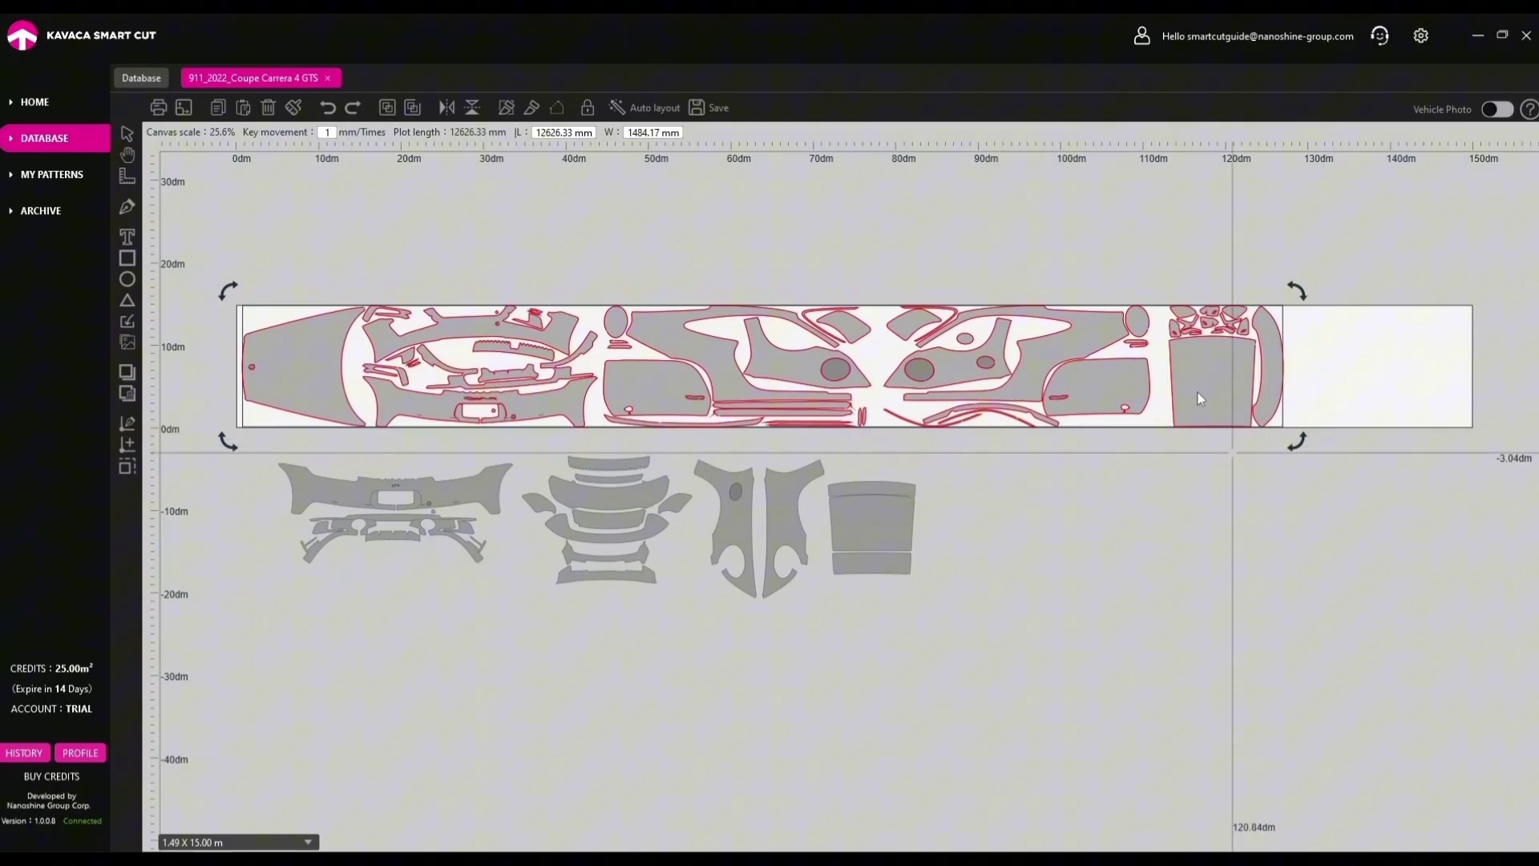
{"action": "left_click", "coordinate": [646, 112]}
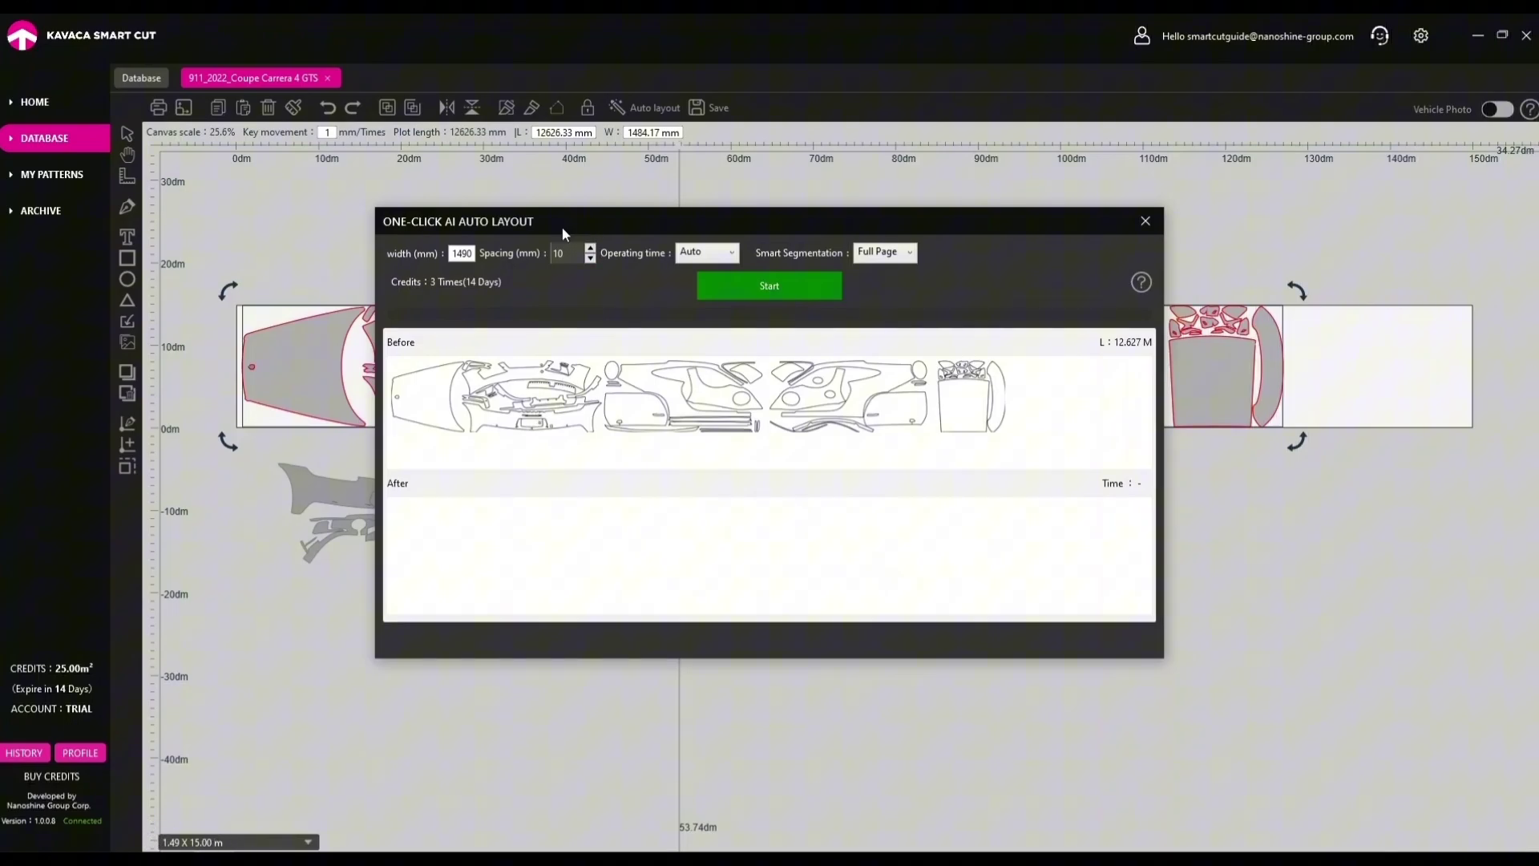
Set the auto layout spacing to 8 mm and review the other options, keeping operating time Auto and Smart Segmentation Full Page.
{"action": "left_click", "coordinate": [590, 259]}
{"action": "left_click", "coordinate": [590, 259]}
{"action": "left_click", "coordinate": [731, 253]}
{"action": "scroll", "coordinate": [735, 260], "scroll_direction": "down", "scroll_amount": 4}
{"action": "scroll", "coordinate": [735, 261], "scroll_direction": "up", "scroll_amount": 4}
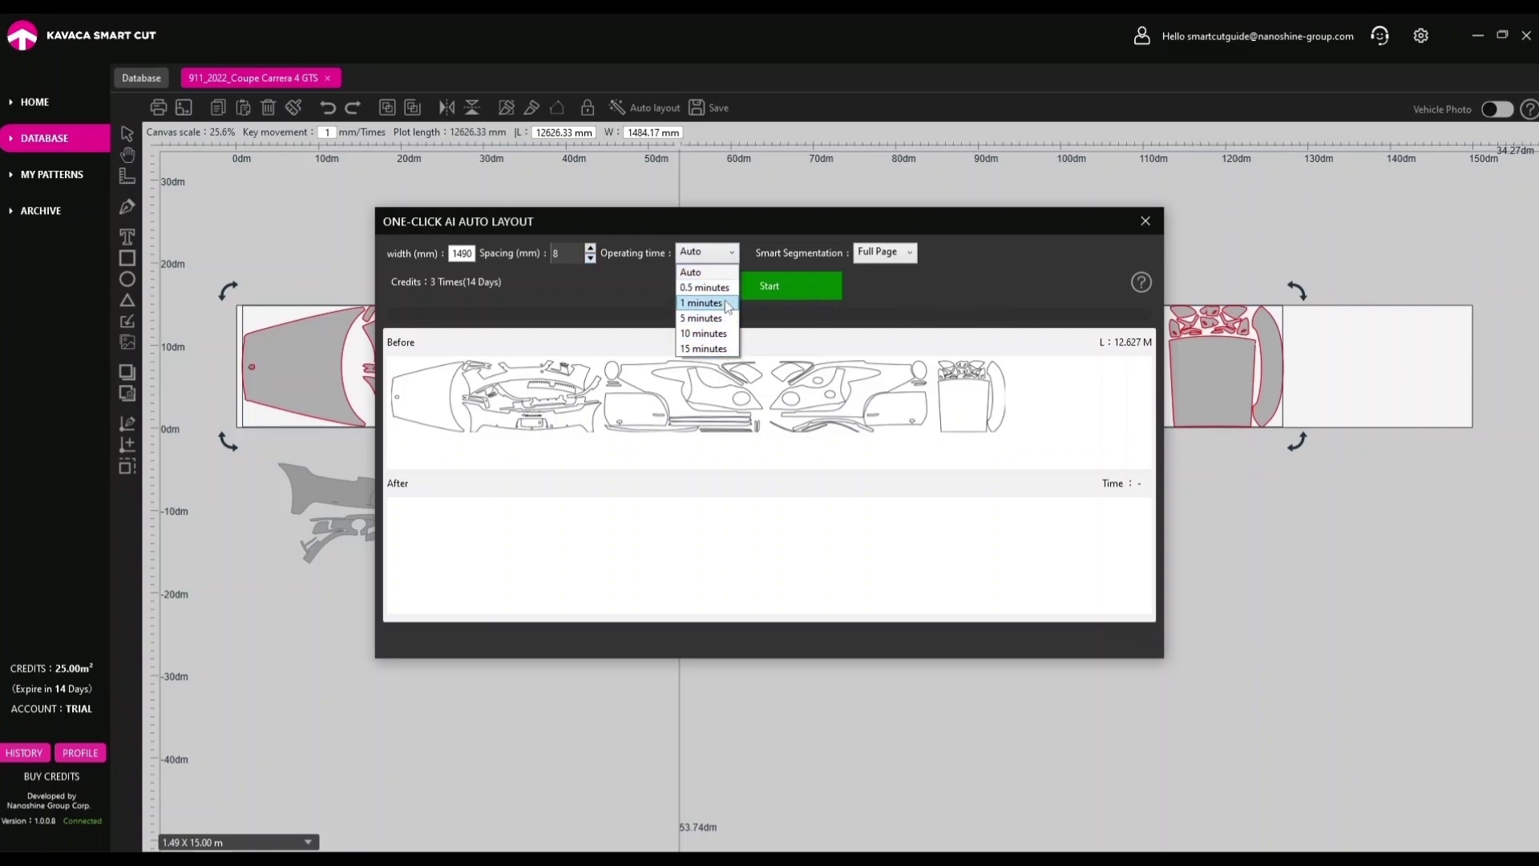
{"action": "left_click", "coordinate": [735, 255]}
{"action": "left_click", "coordinate": [910, 253]}
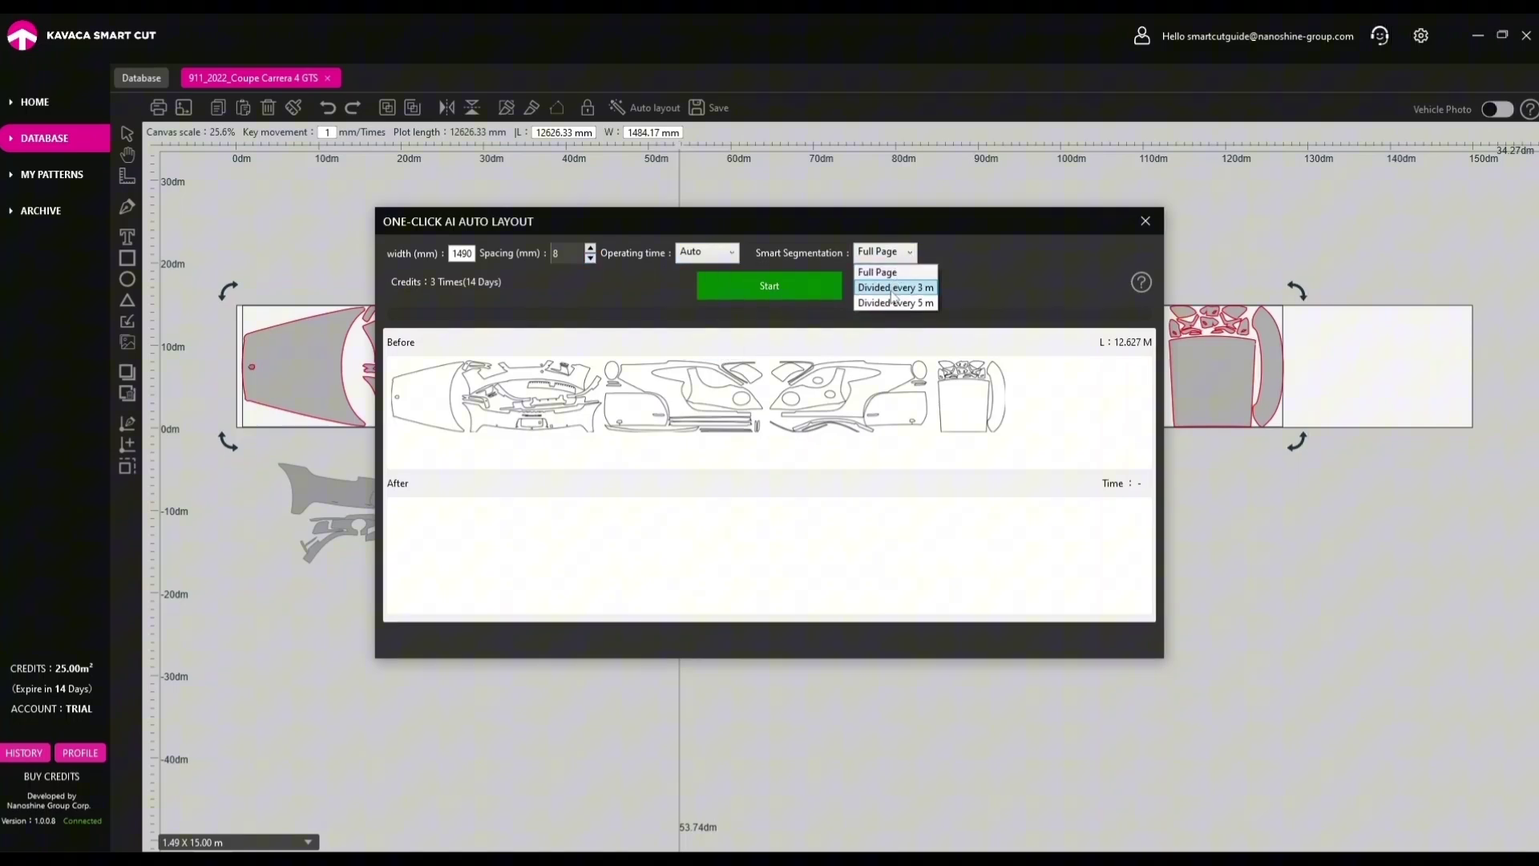
{"action": "left_click", "coordinate": [908, 258]}
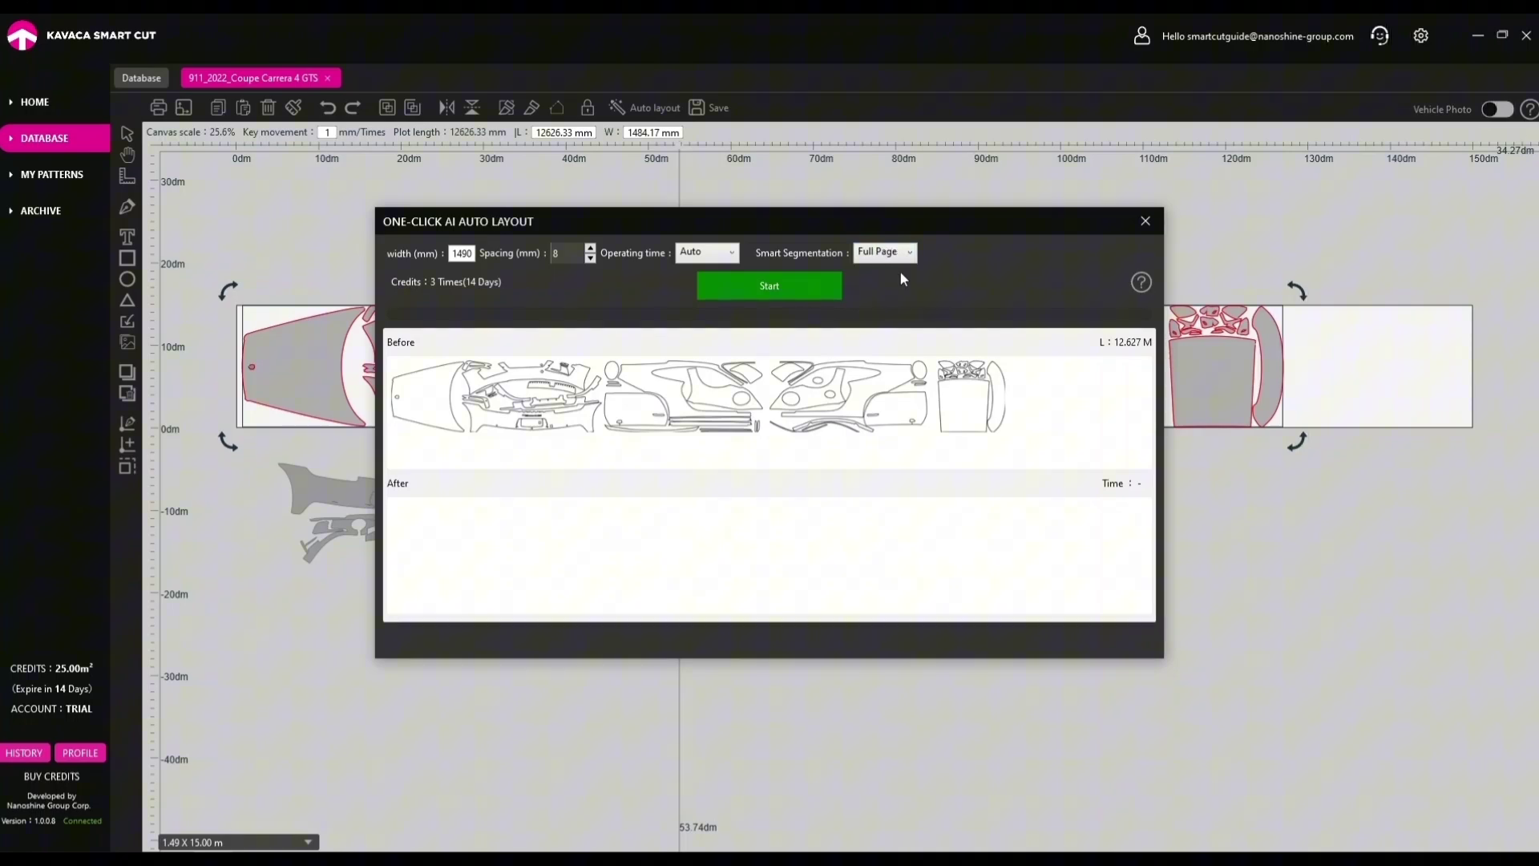
{"action": "left_click", "coordinate": [721, 255]}
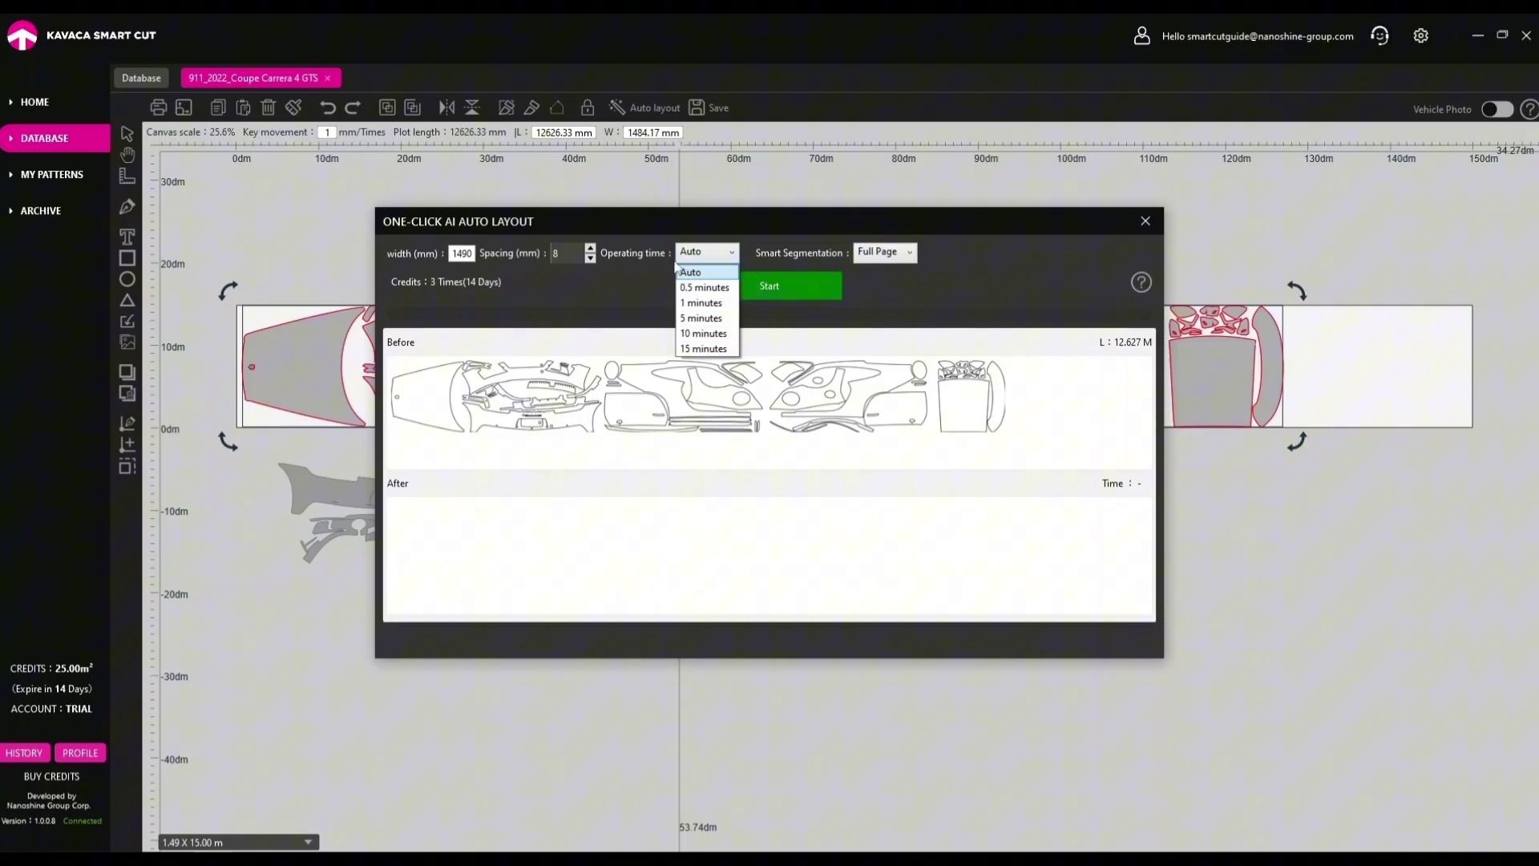
{"action": "left_click", "coordinate": [738, 254]}
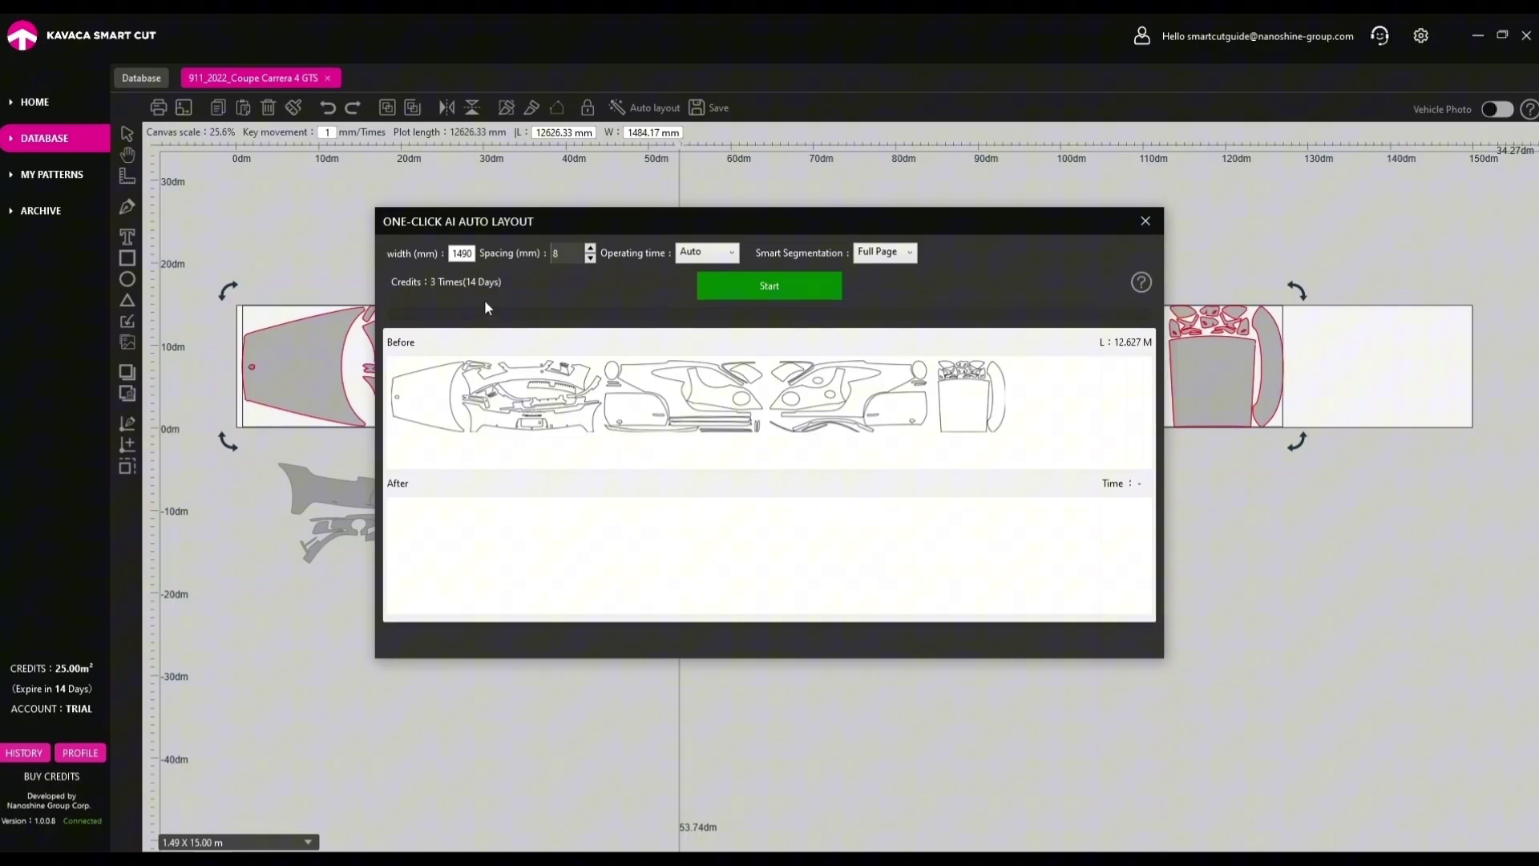
Run the AI auto layout on the selected patterns, confirming the parameters, and add the finished arrangement to the canvas.
{"action": "left_click", "coordinate": [769, 286]}
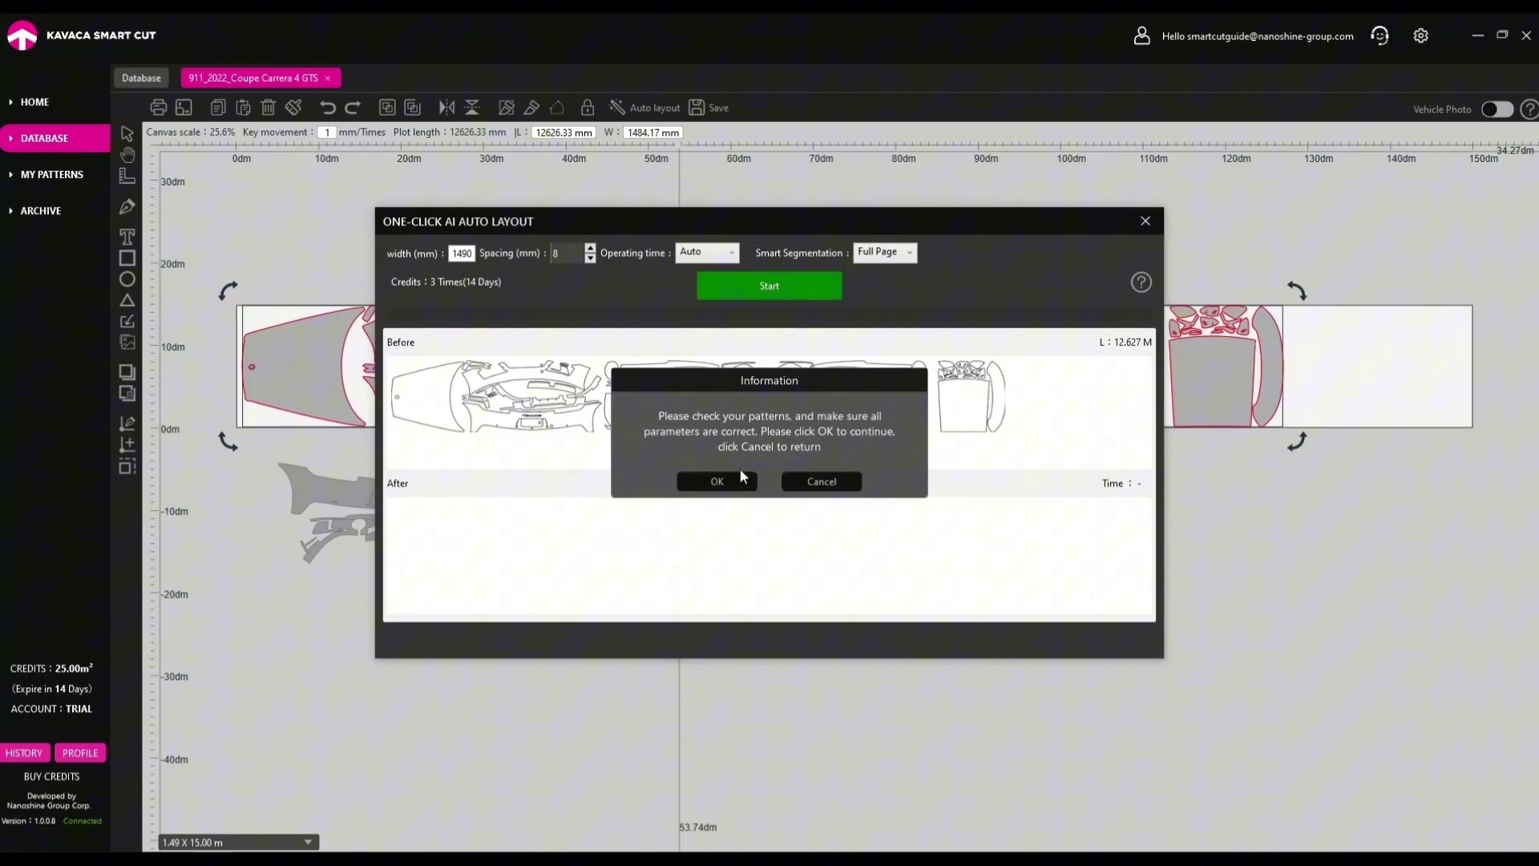
{"action": "left_click", "coordinate": [718, 482]}
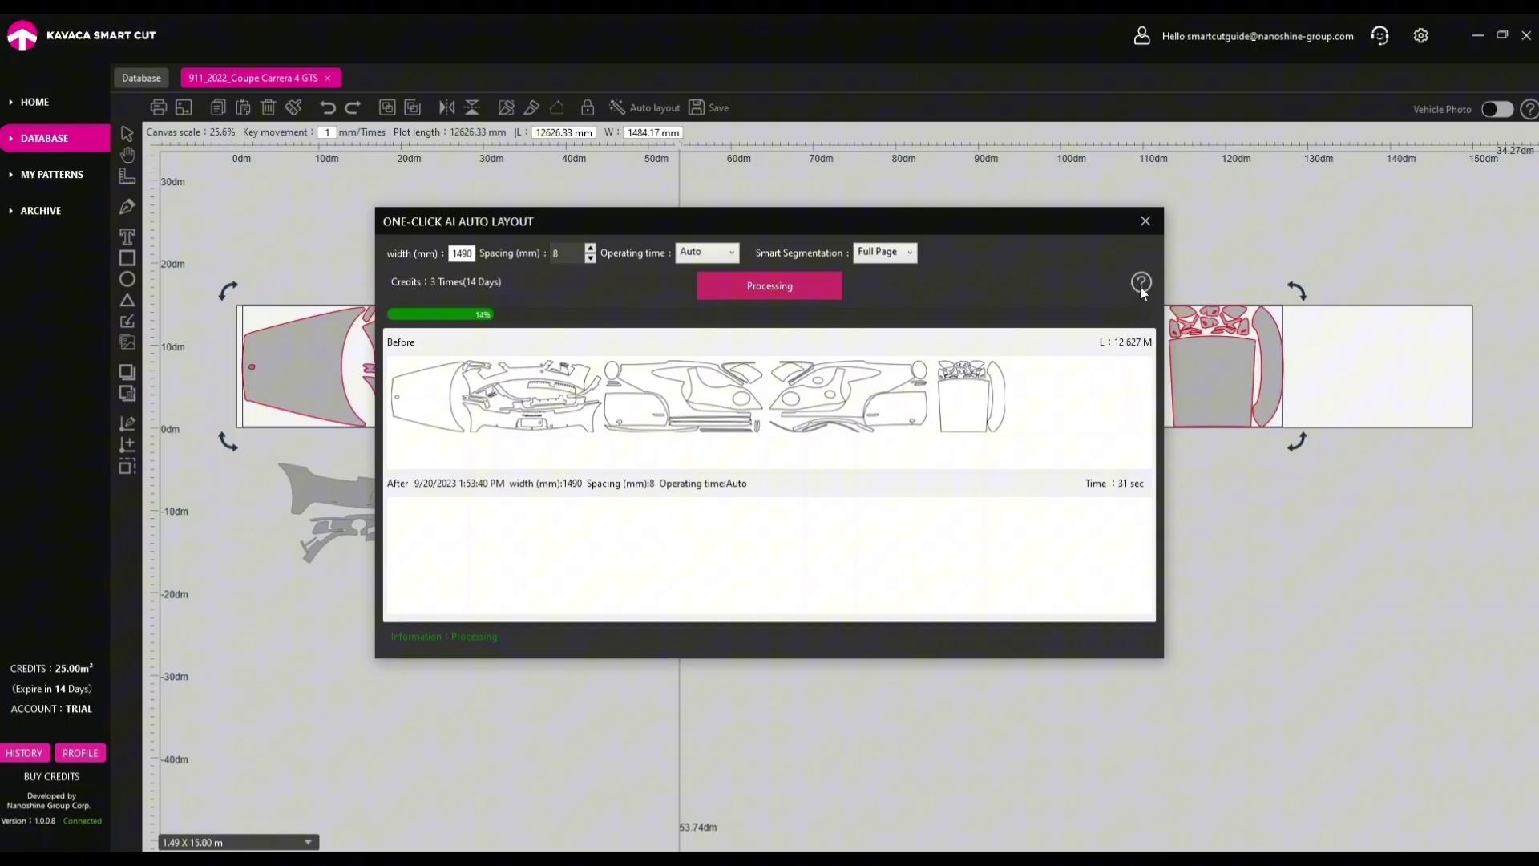
{"action": "mouse_move", "coordinate": [1141, 287]}
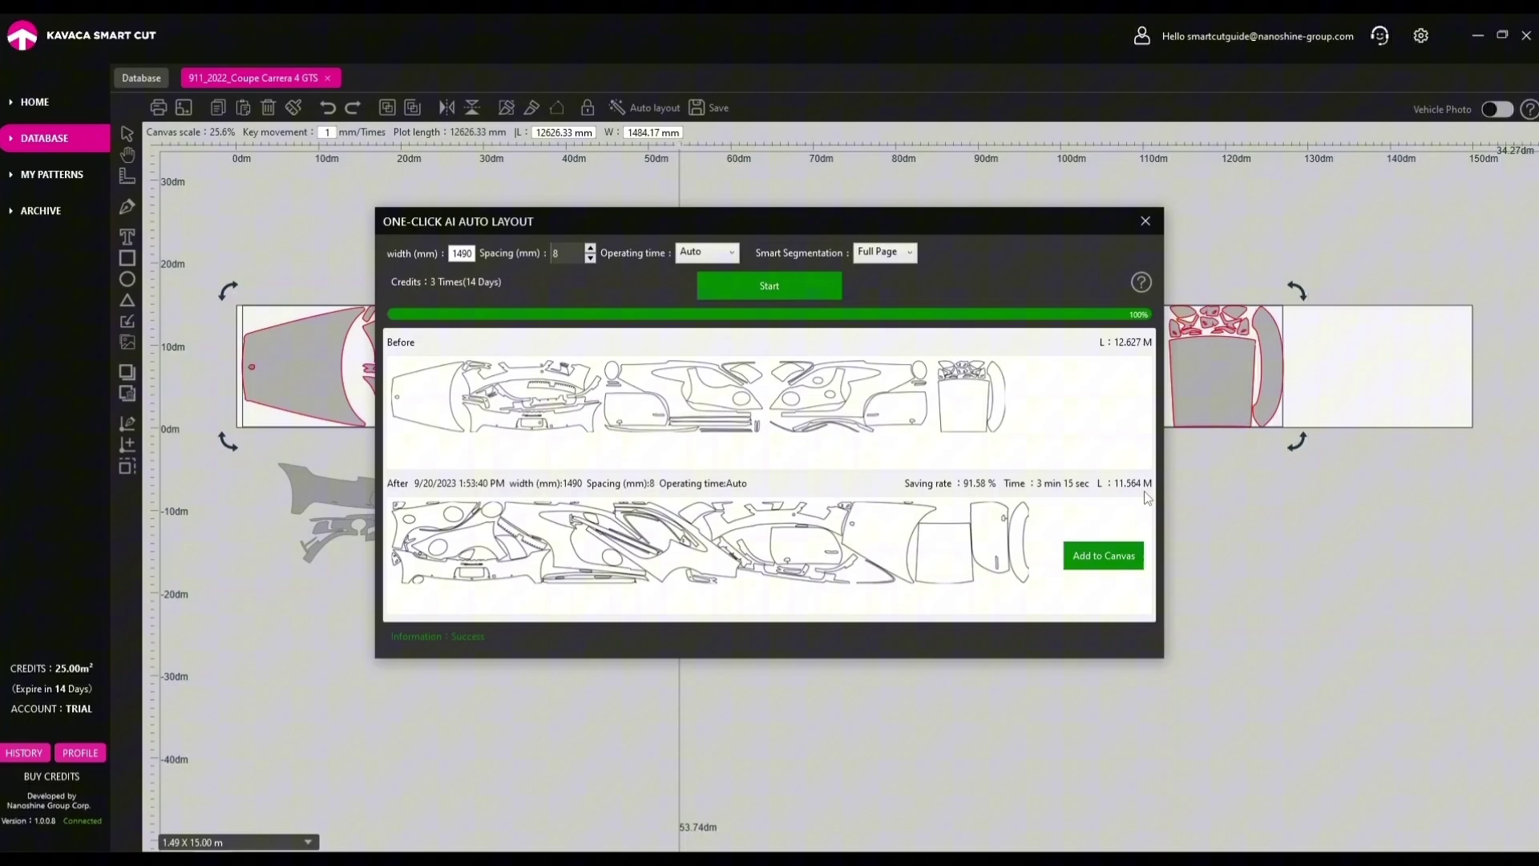
{"action": "left_click", "coordinate": [1105, 565]}
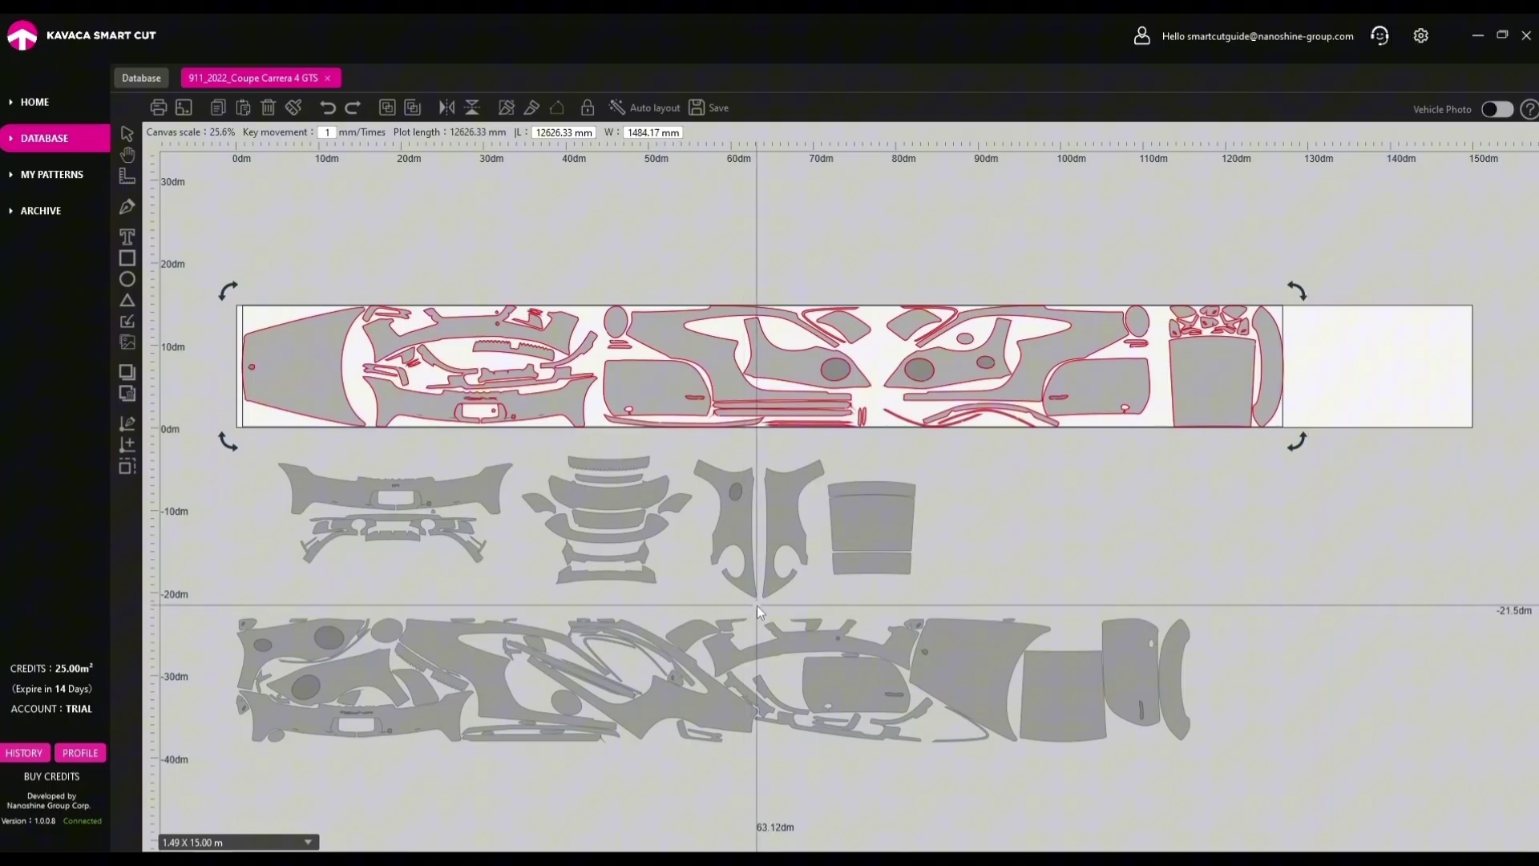
Select all the original pieces on the sheet and in the row beneath it, and delete them, leaving out the auto-layout arrangement.
{"action": "left_click", "coordinate": [219, 607]}
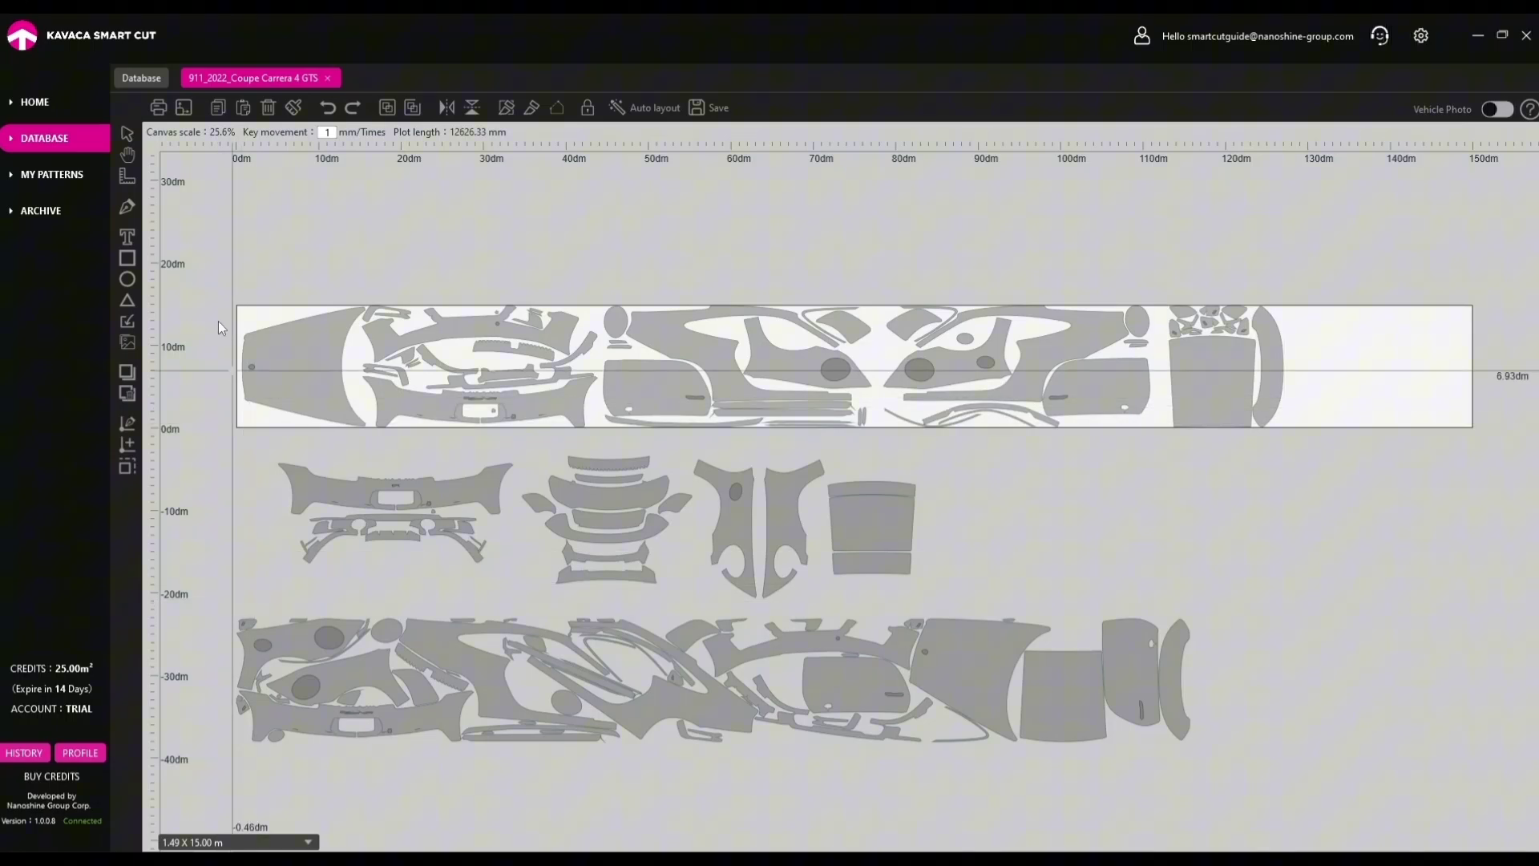
{"action": "left_click_drag", "start_coordinate": [213, 283], "coordinate": [1382, 613]}
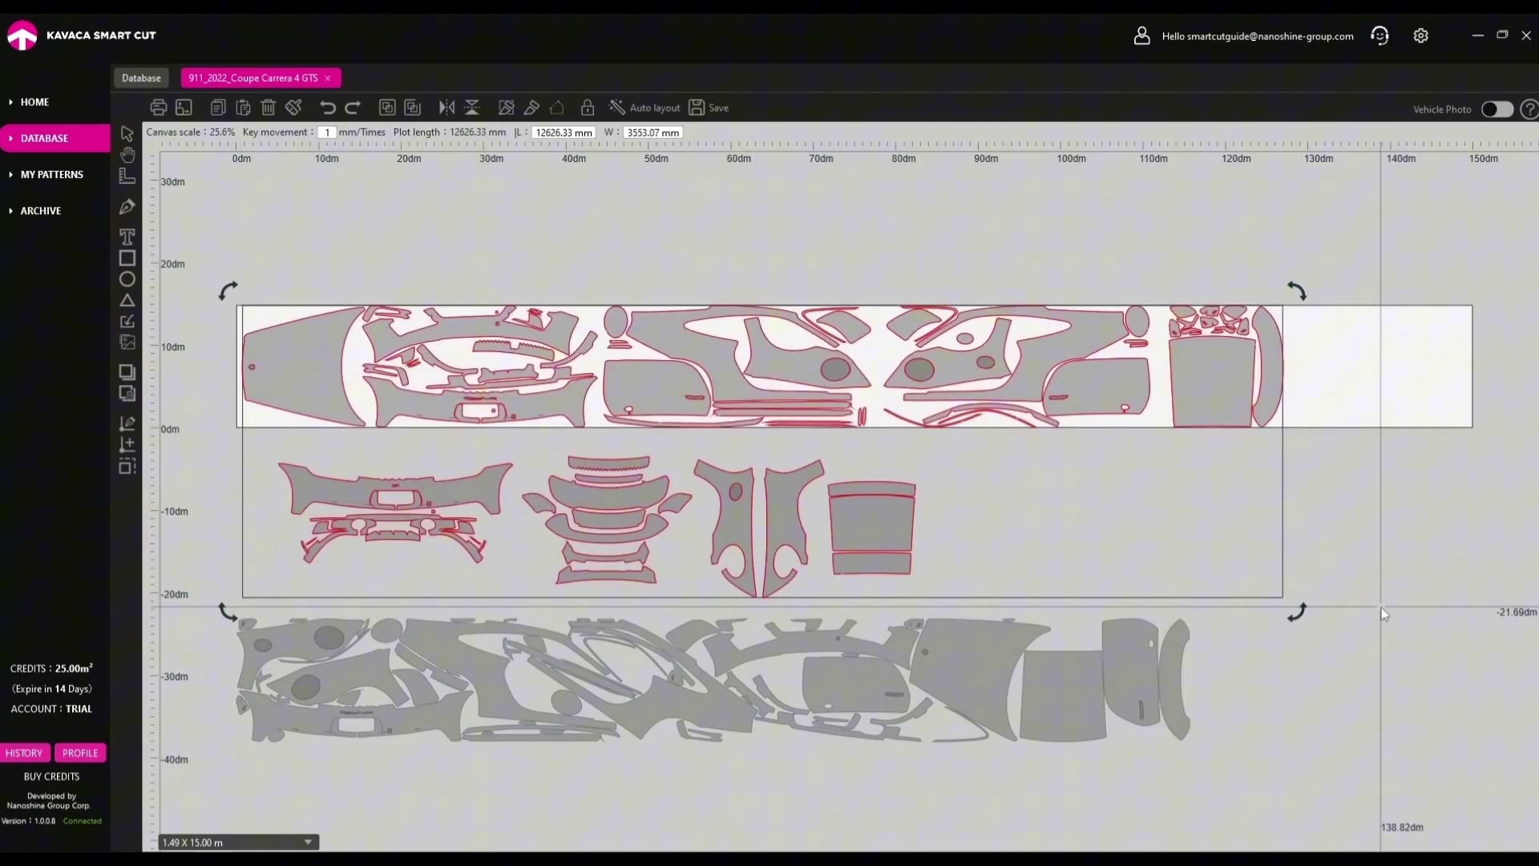
{"action": "key", "text": "Delete"}
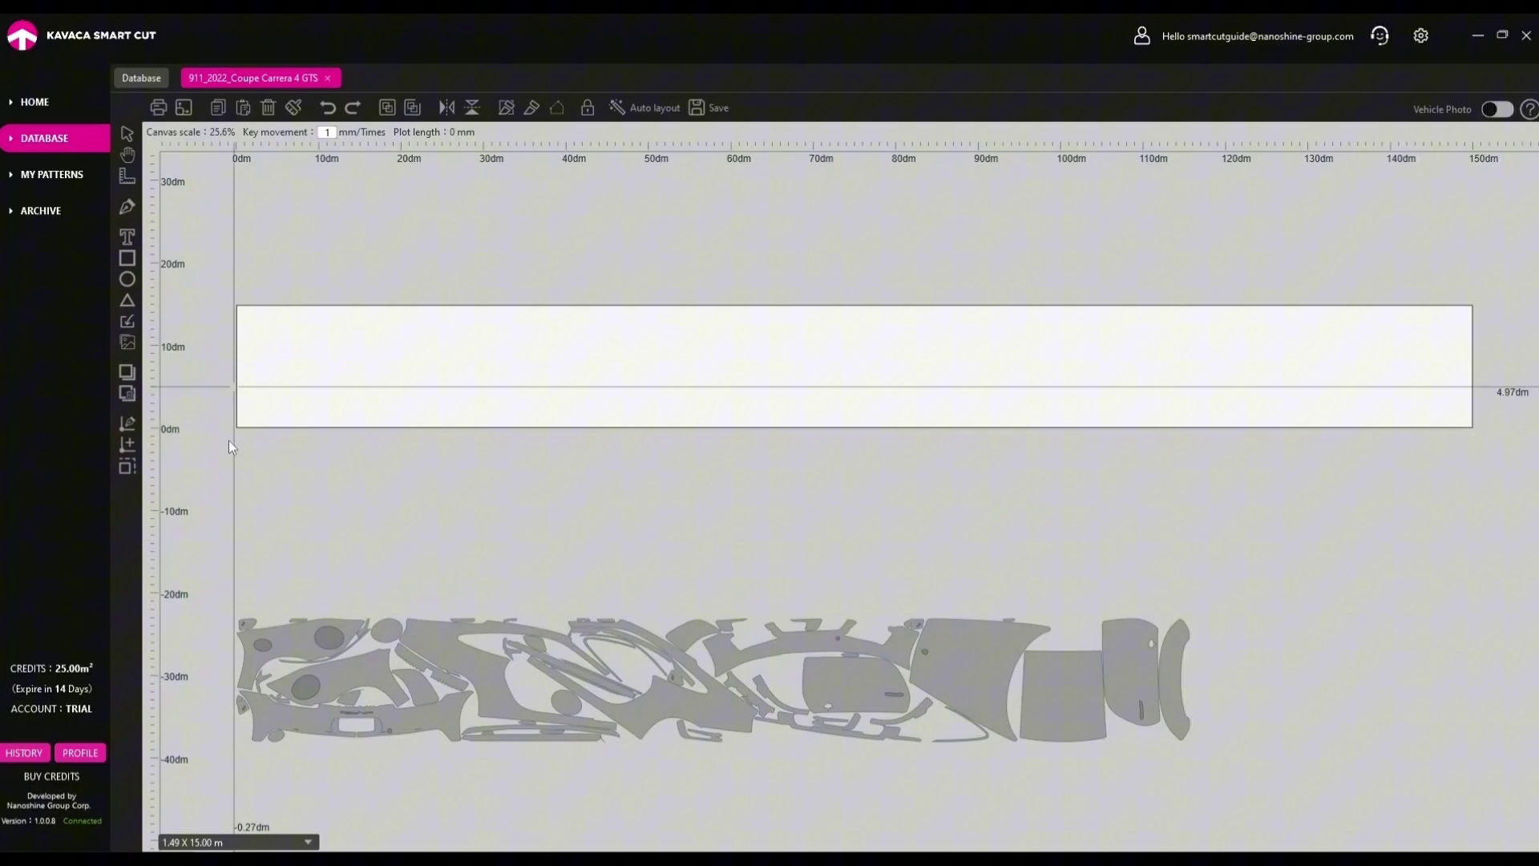
Select the complete auto-layout arrangement, place it at the start of the material sheet, and inspect the highlighted pieces along its edge.
{"action": "left_click_drag", "start_coordinate": [210, 558], "coordinate": [1282, 776]}
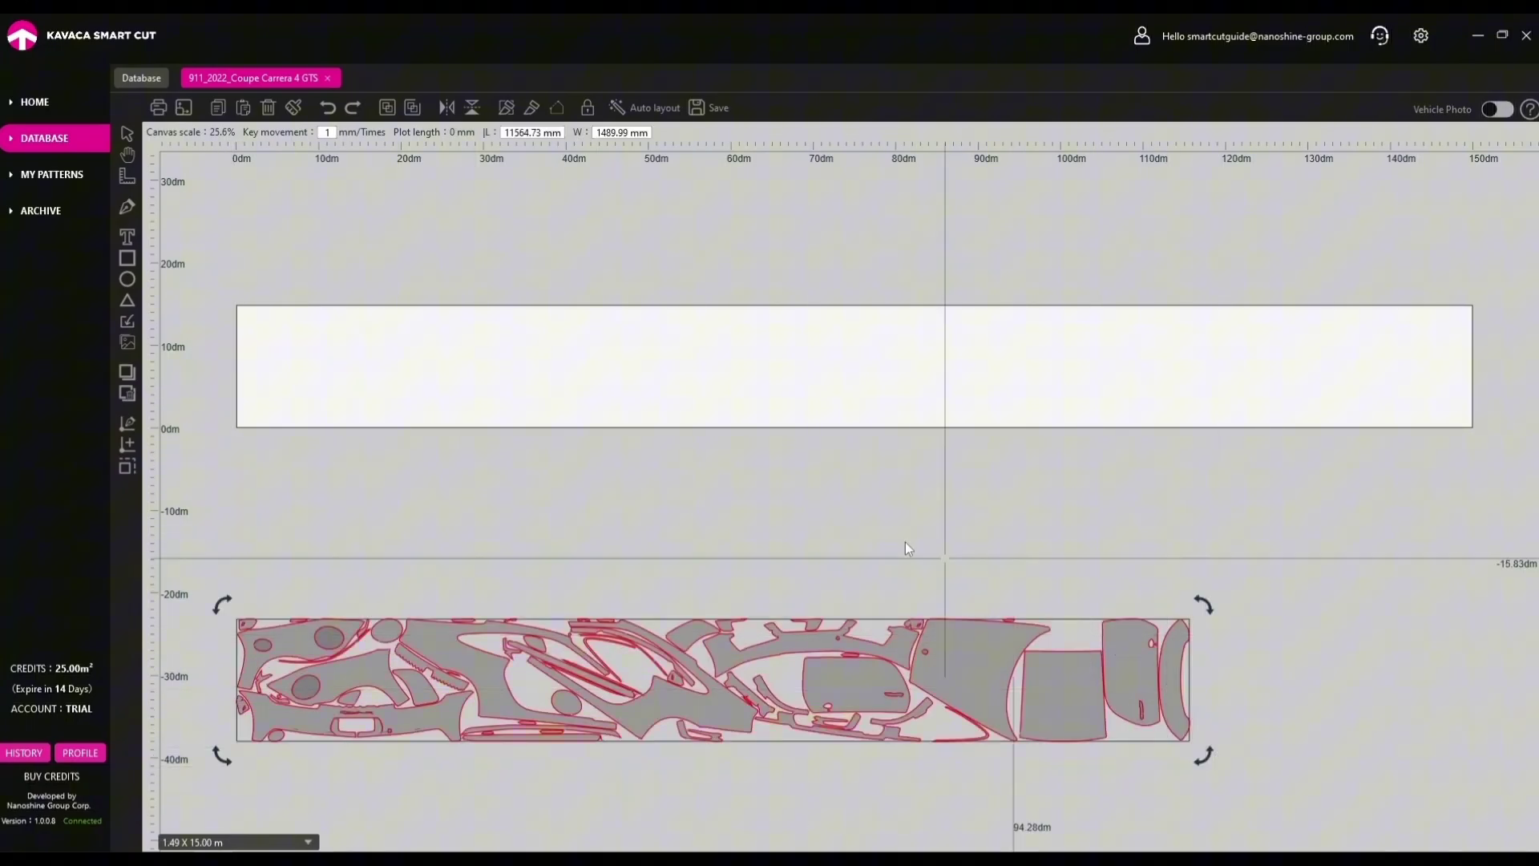
{"action": "left_click", "coordinate": [184, 110]}
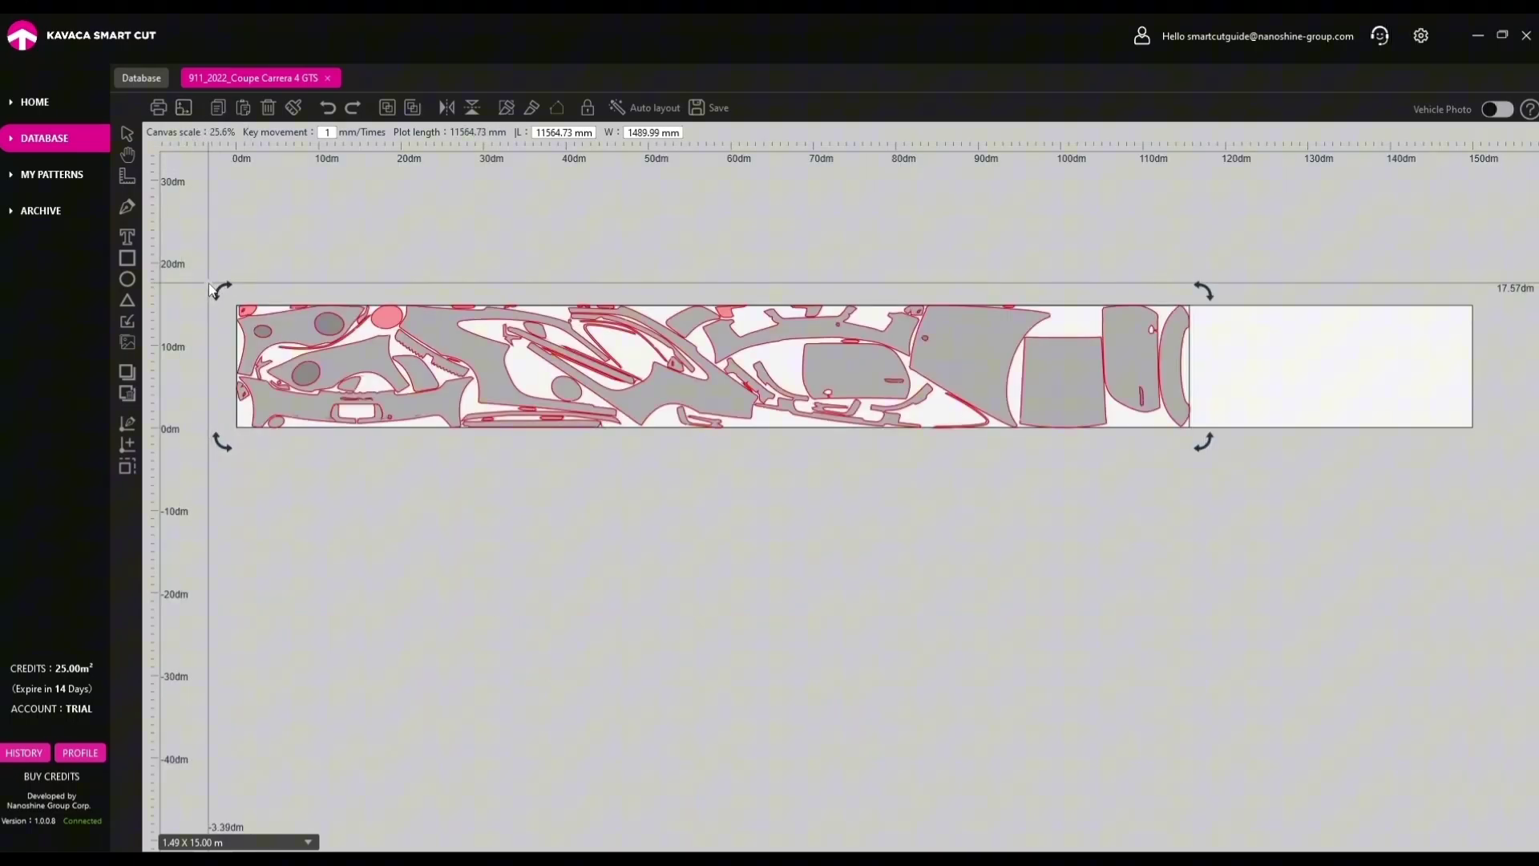
{"action": "left_click", "coordinate": [208, 282]}
{"action": "scroll", "coordinate": [208, 282], "scroll_direction": "up", "scroll_amount": 3}
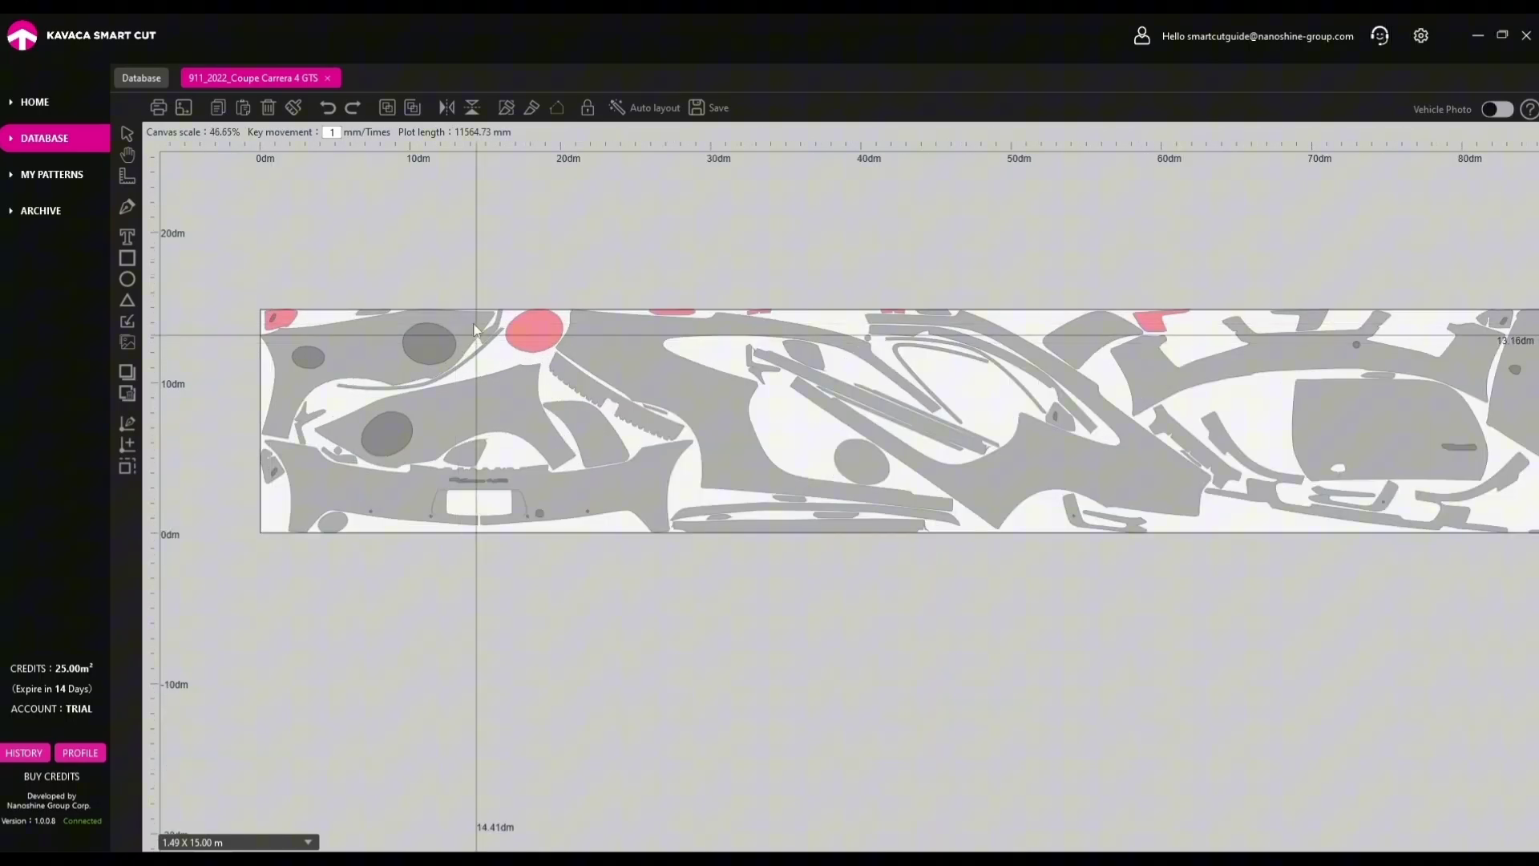
Save the arranged pattern with a description starting with "After l", and open the My Patterns library.
{"action": "left_click", "coordinate": [710, 113]}
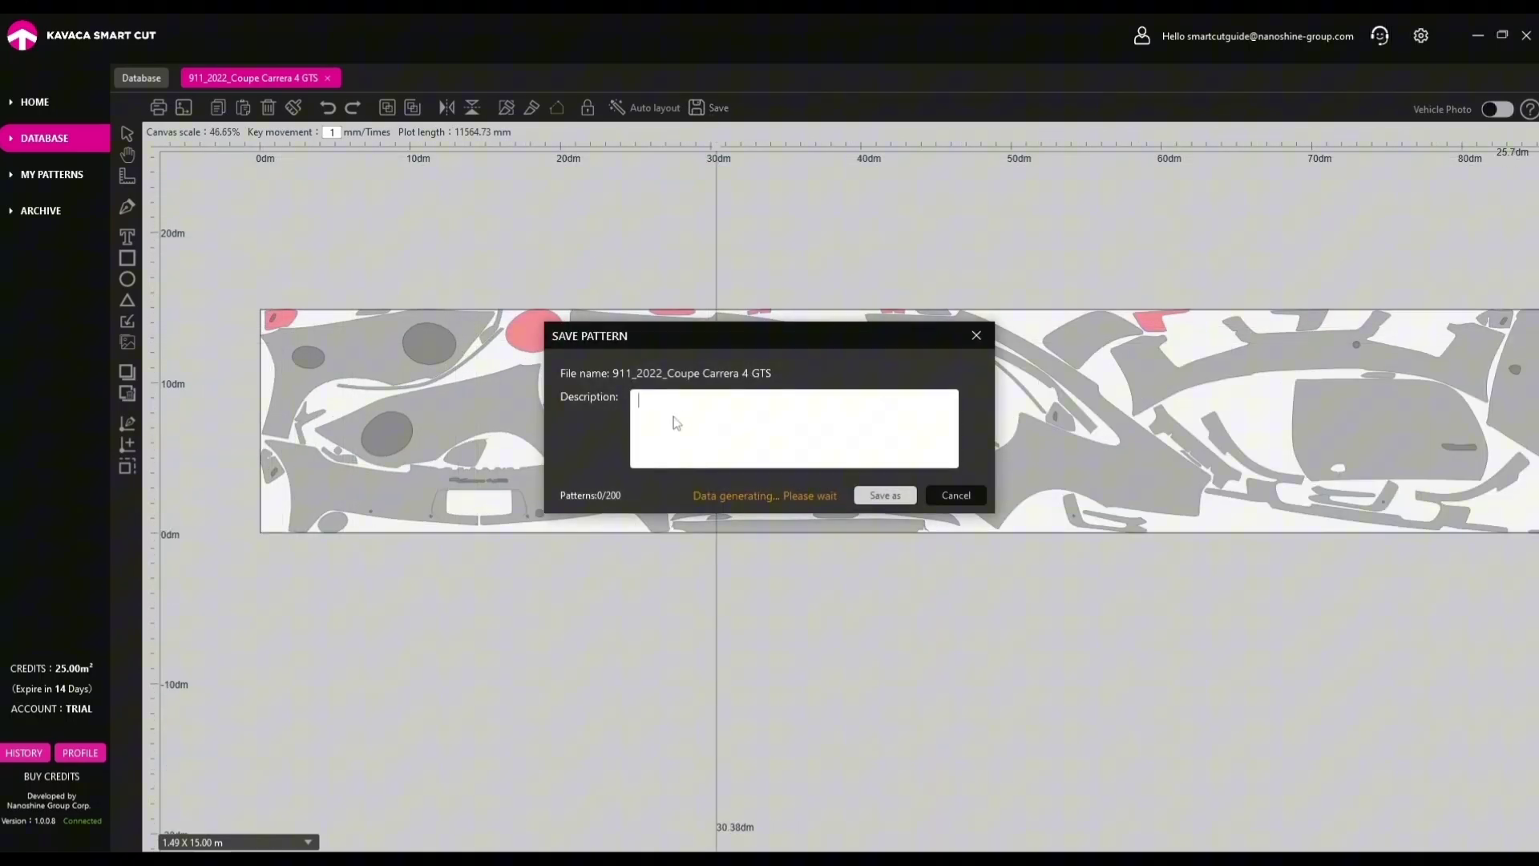
{"action": "type", "text": "After l"}
{"action": "left_click", "coordinate": [881, 497]}
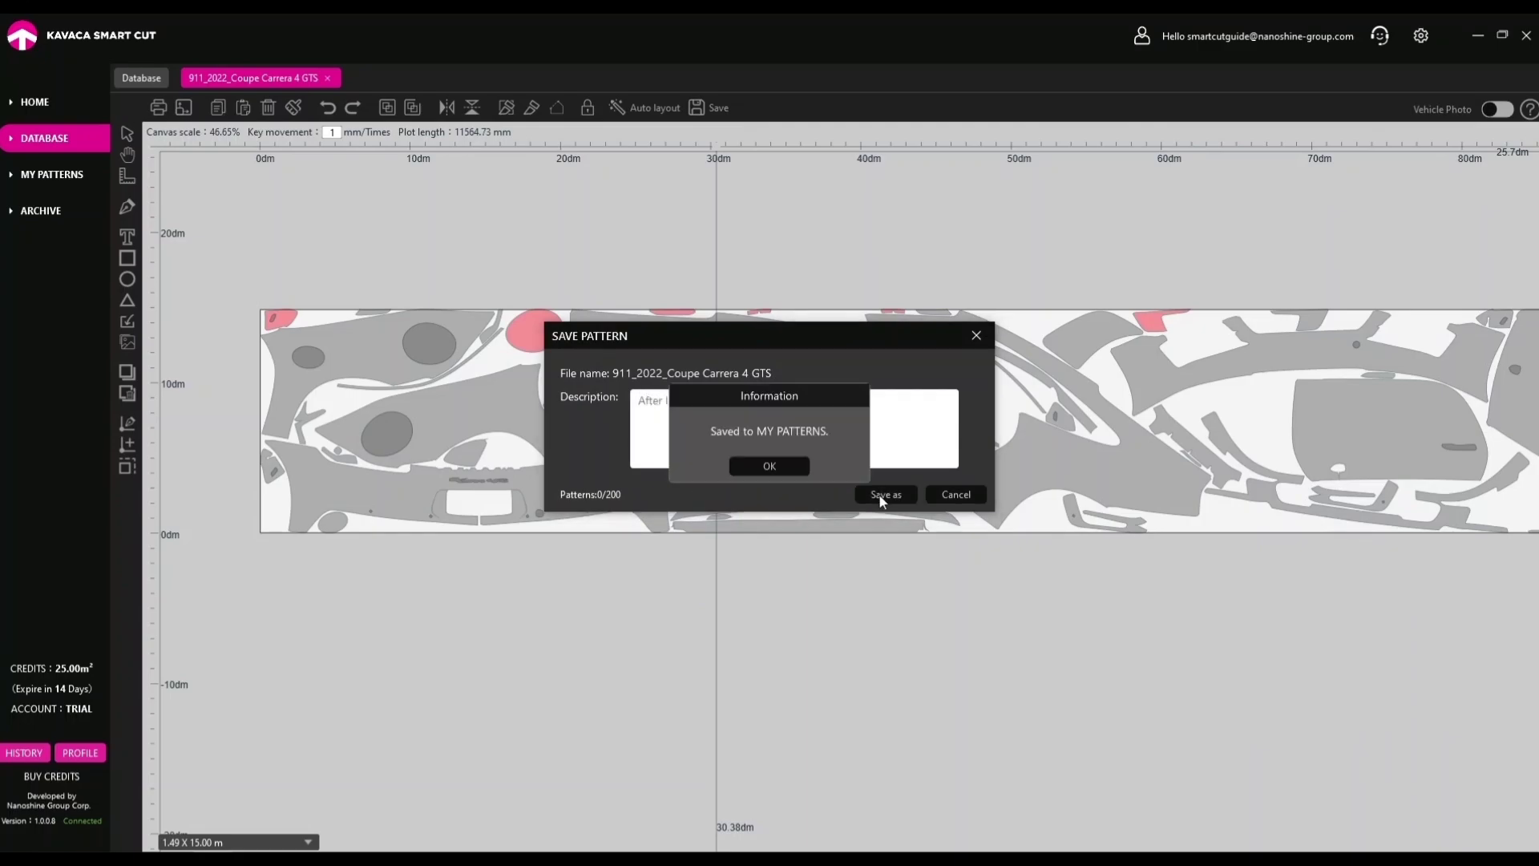
{"action": "left_click", "coordinate": [774, 473]}
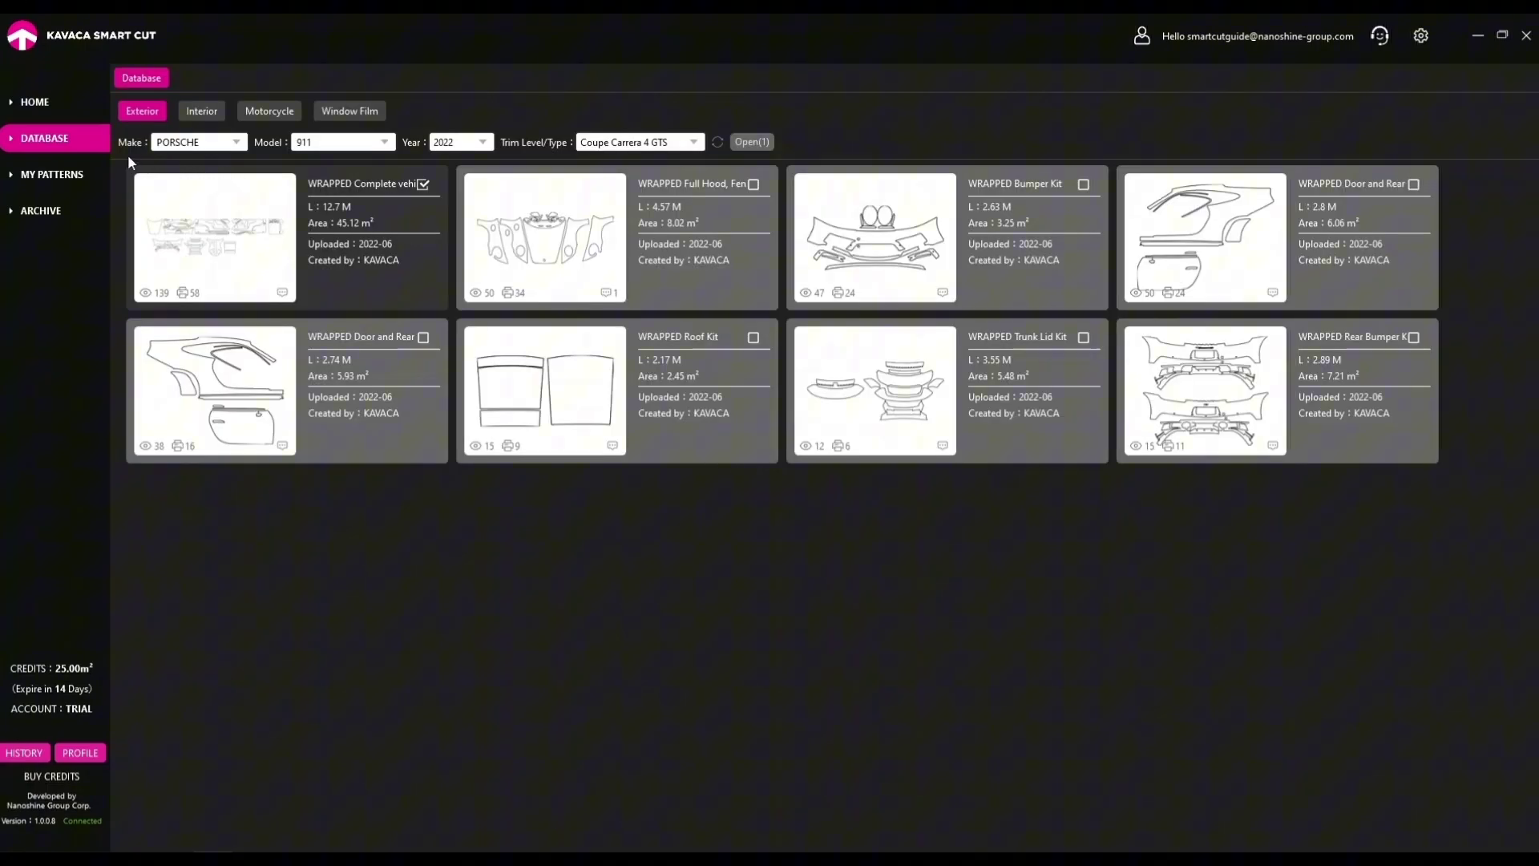
{"action": "left_click", "coordinate": [35, 175]}
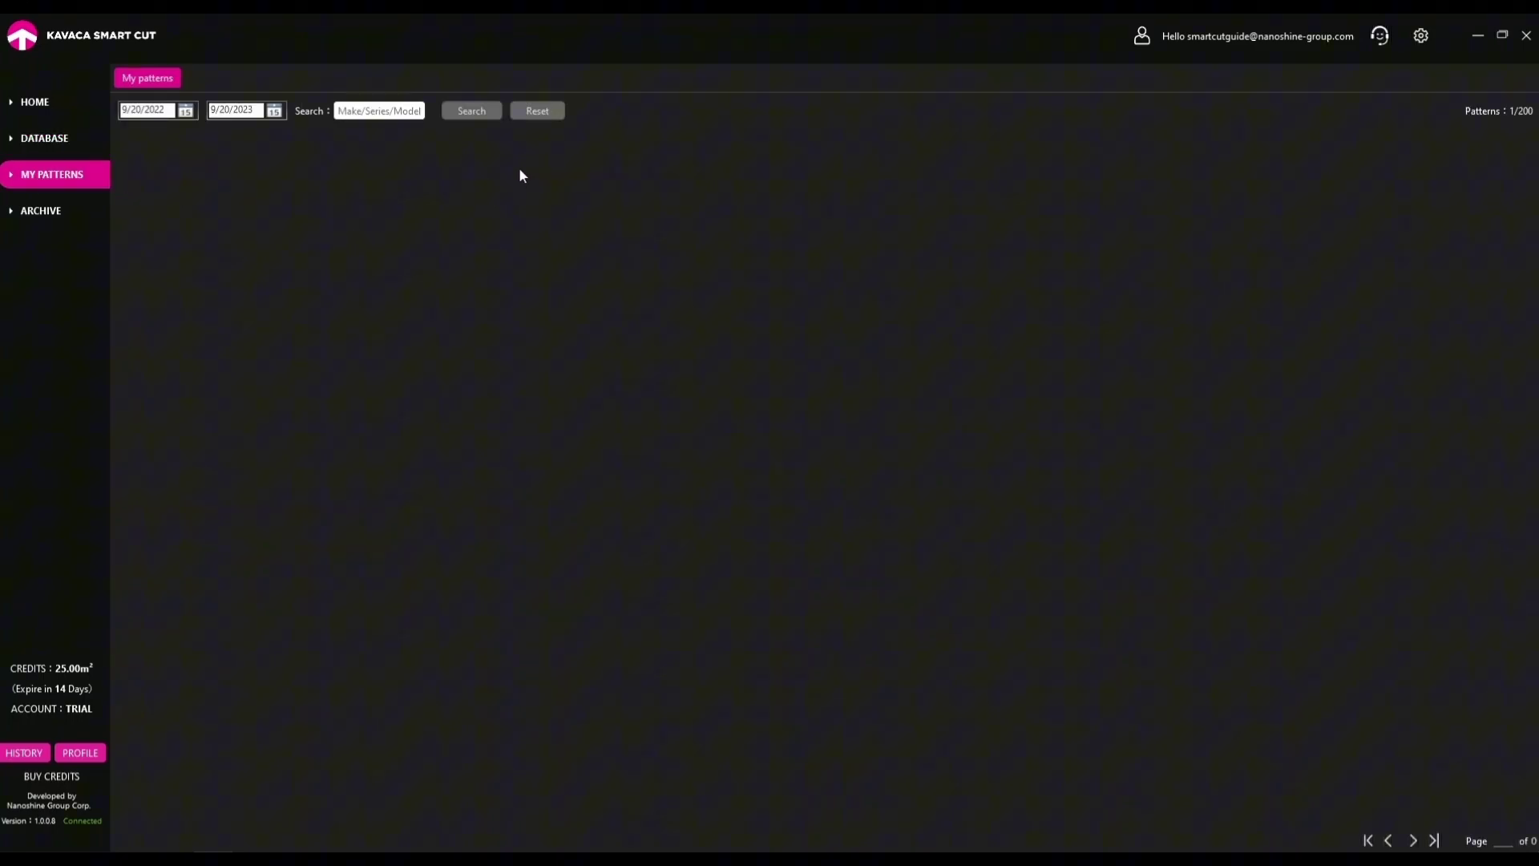
List the saved patterns in My Patterns and open the Porsche 911 pattern described as "After layout".
{"action": "left_click", "coordinate": [470, 113]}
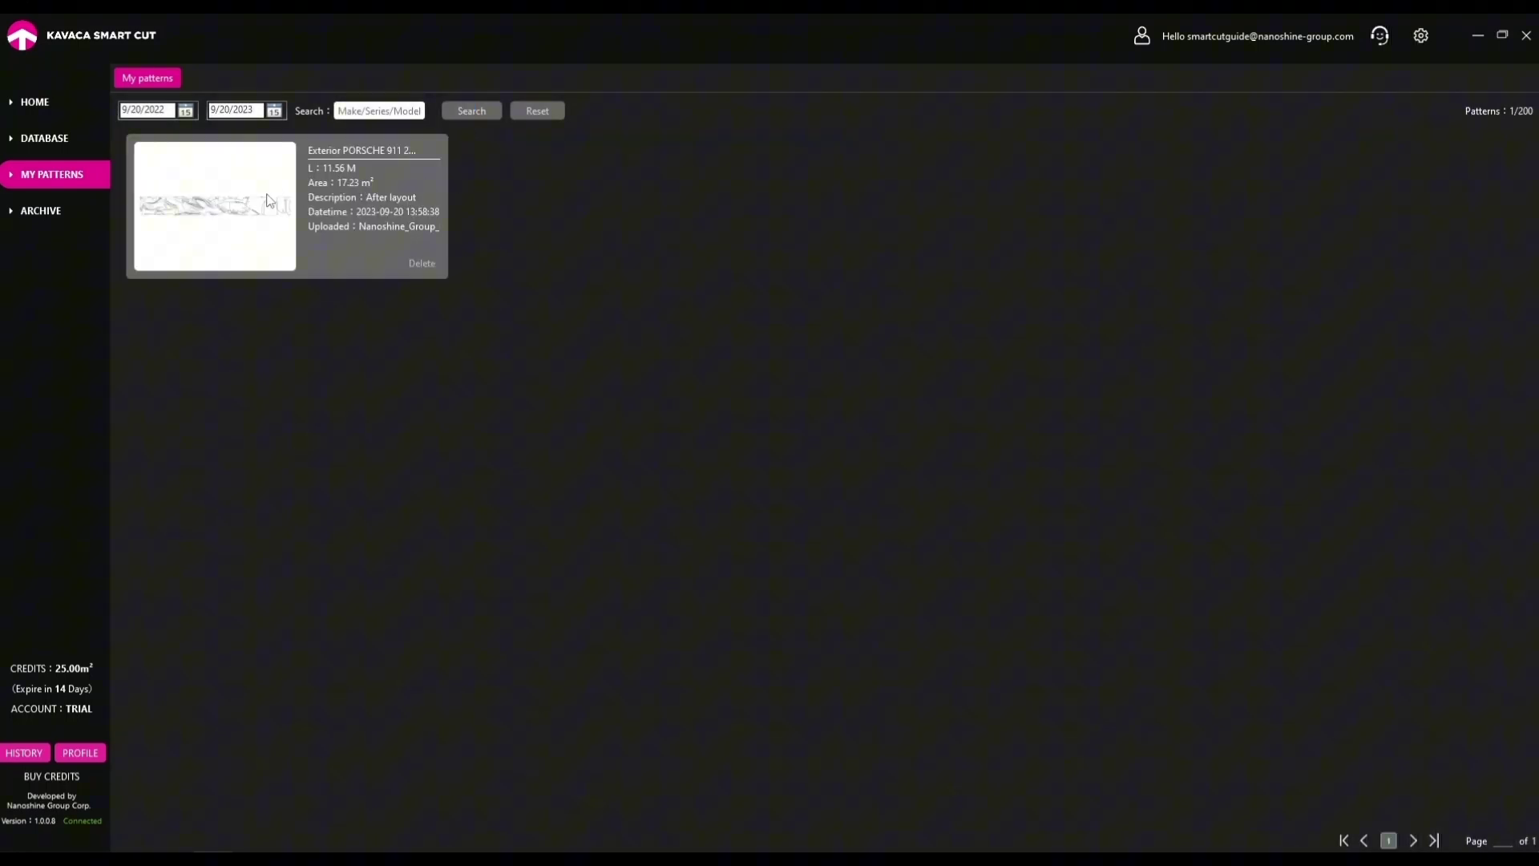
{"action": "left_click", "coordinate": [358, 112]}
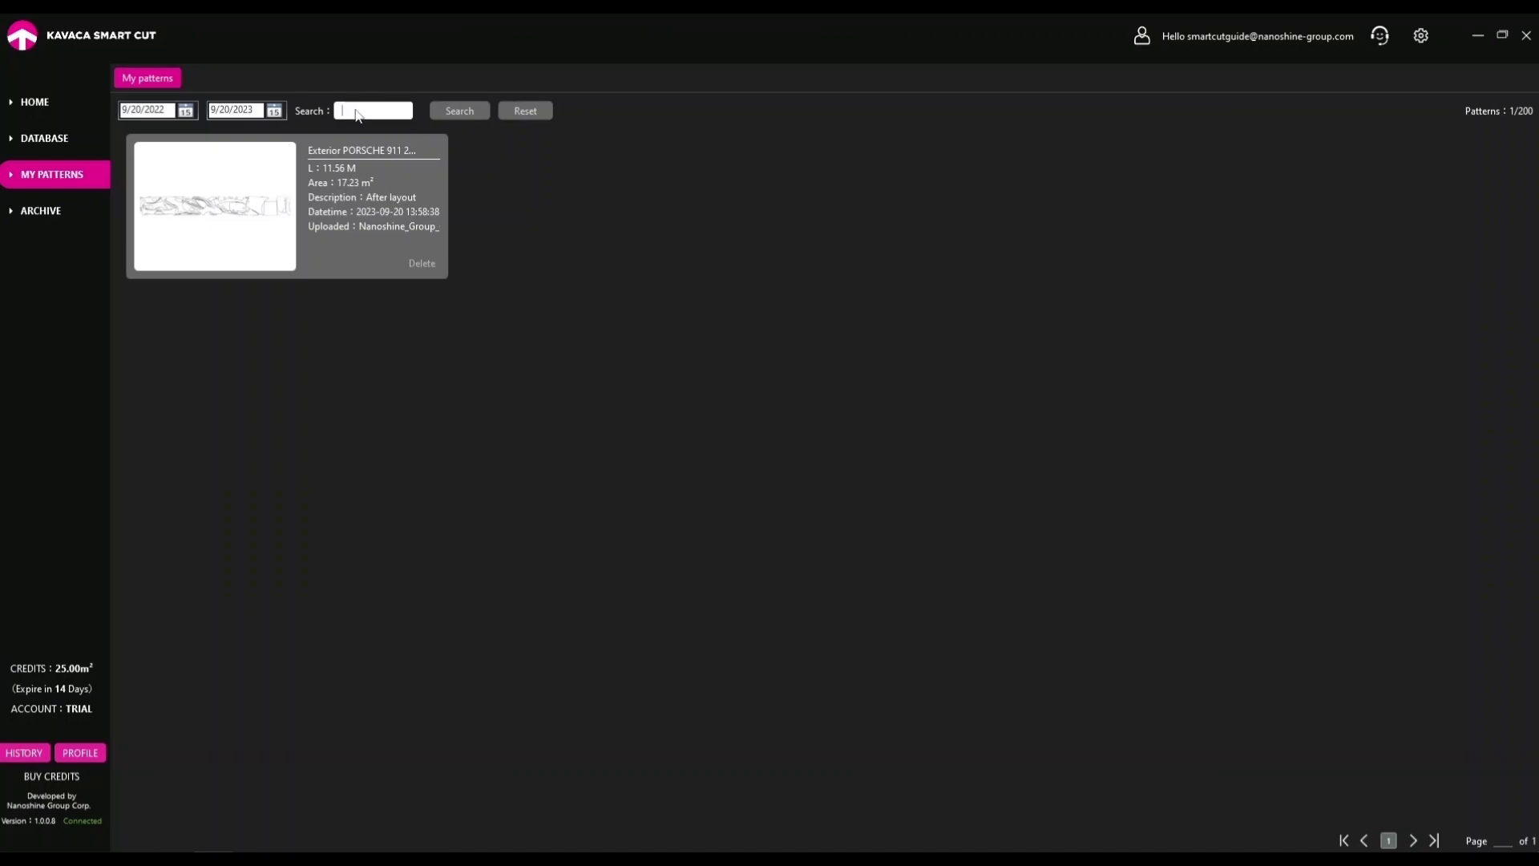
{"action": "left_click", "coordinate": [491, 215]}
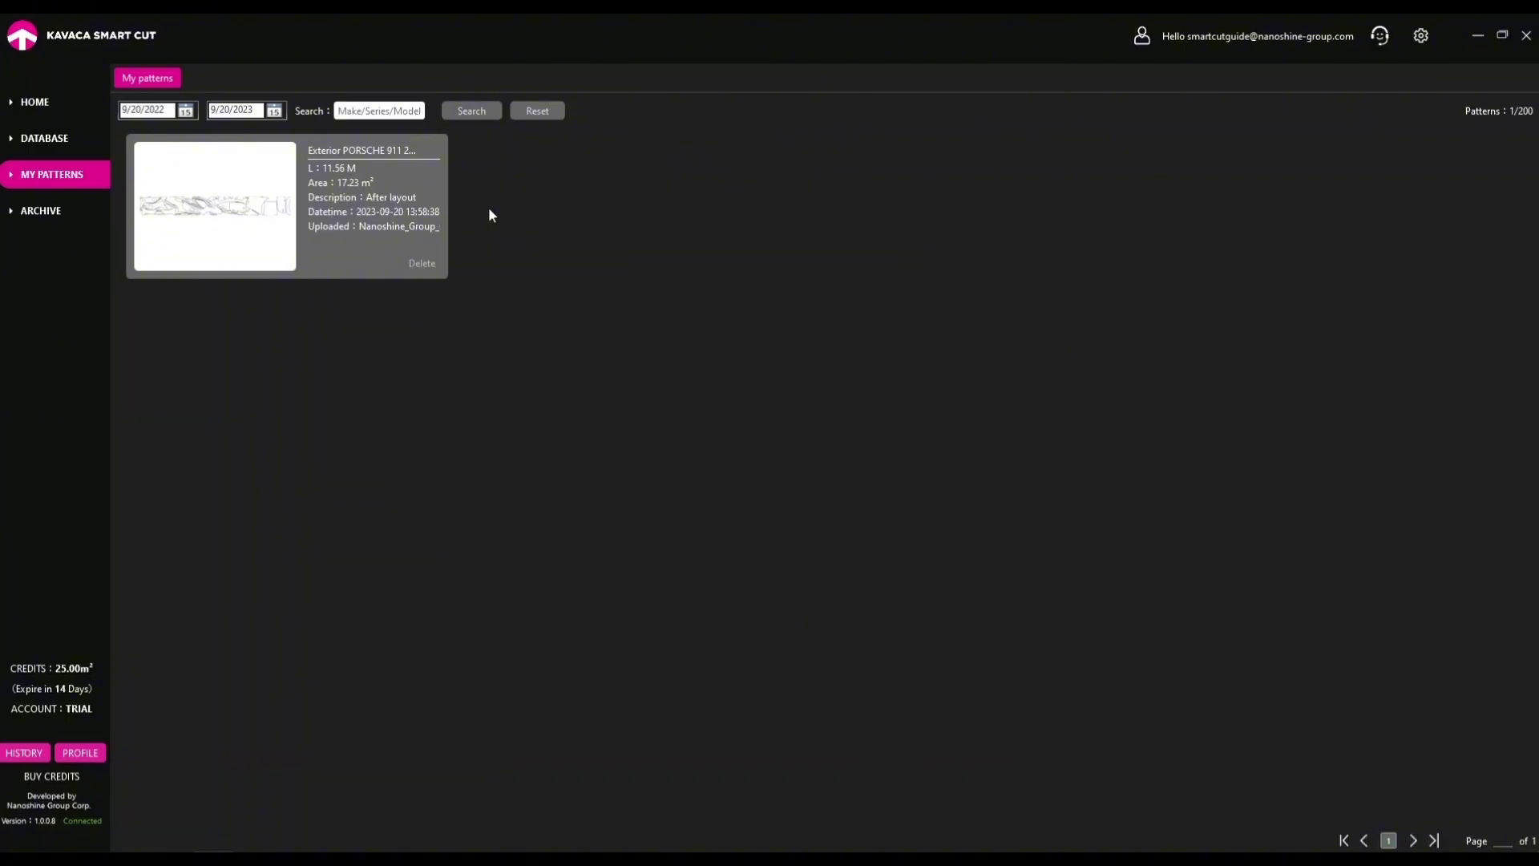
{"action": "double_click", "coordinate": [263, 217]}
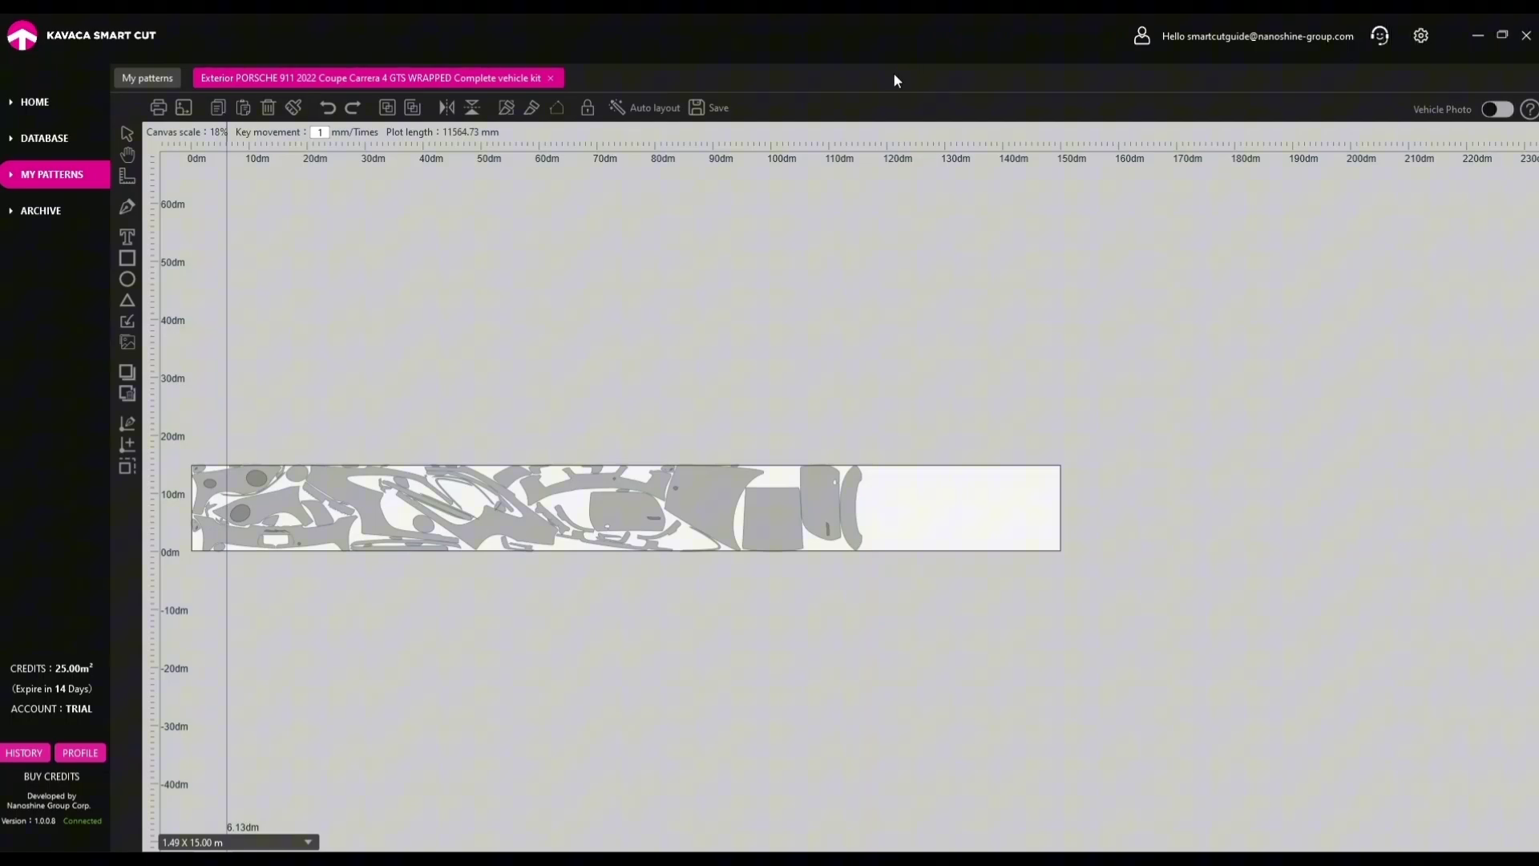
Open the WRAPPED Bumper Kit for the 2022 Porsche 911 Coupe Carrera 4 GTS from the database, and return to the saved layout in My Patterns.
{"action": "left_click", "coordinate": [52, 138]}
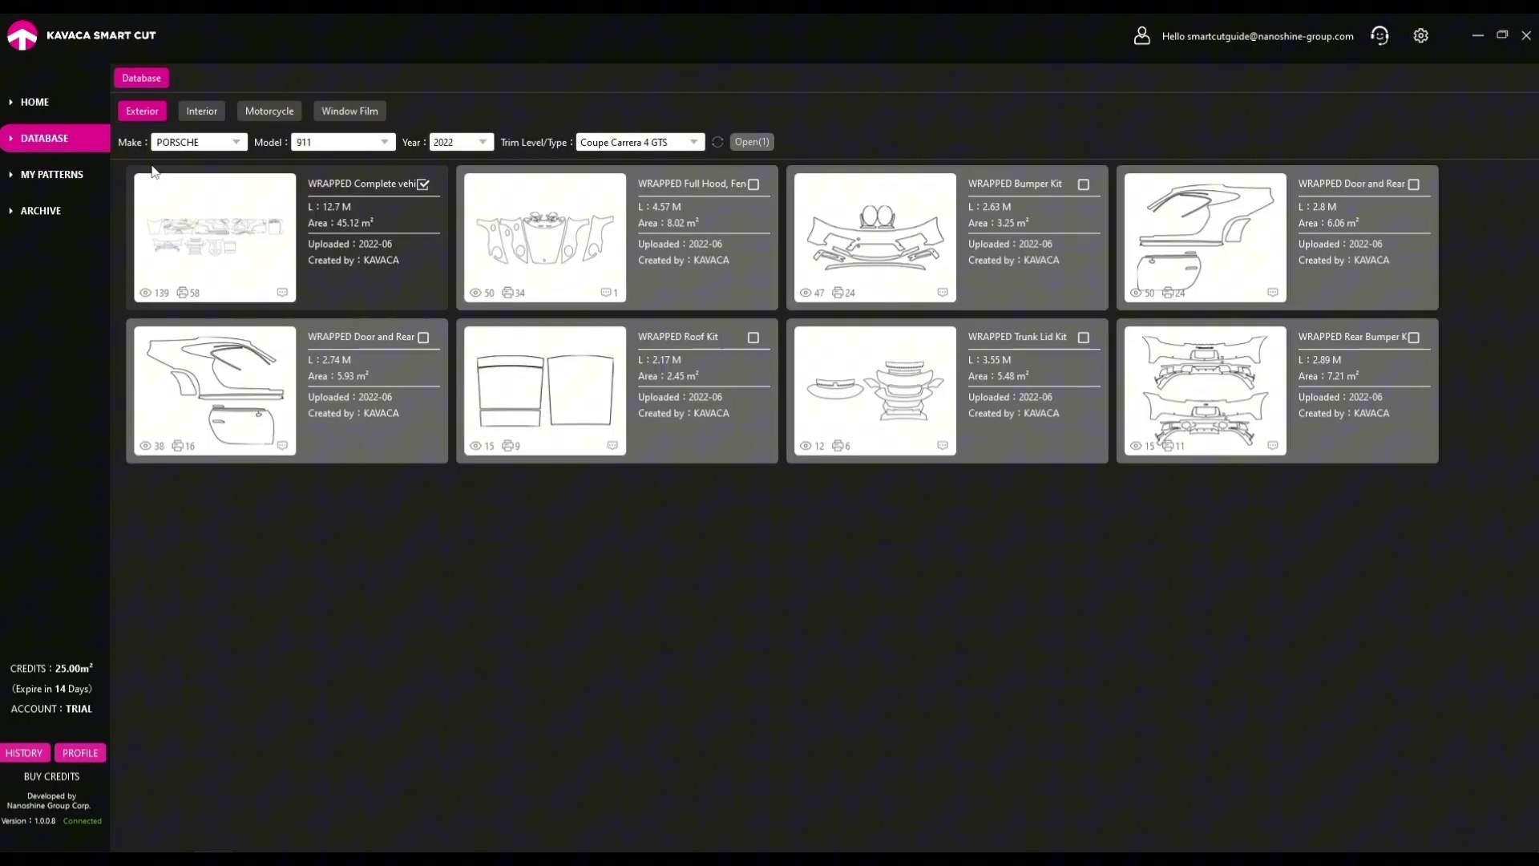
{"action": "left_click", "coordinate": [905, 255]}
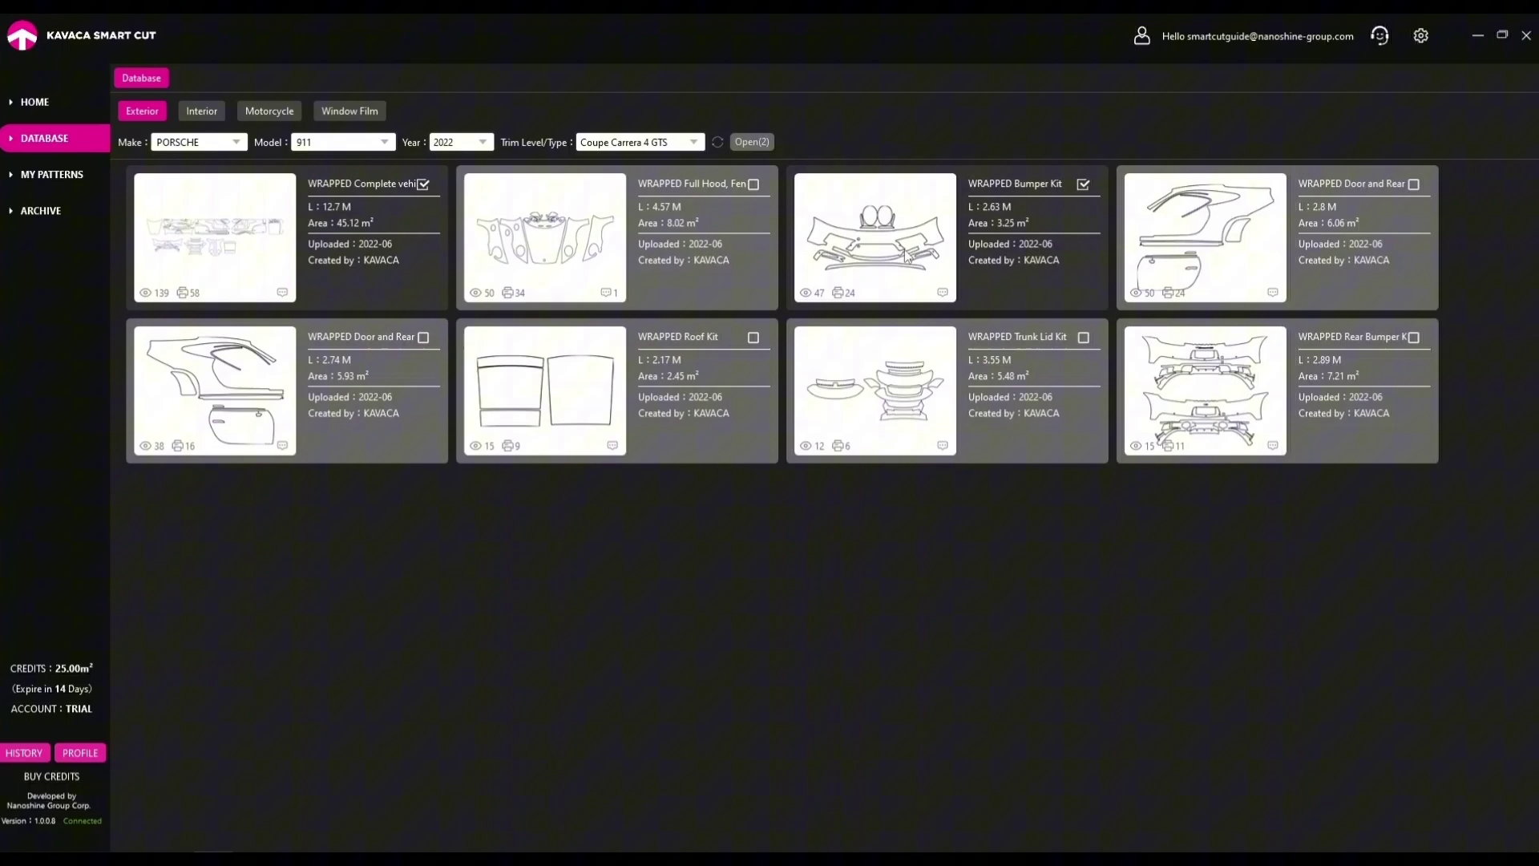
{"action": "left_click", "coordinate": [906, 254]}
{"action": "double_click", "coordinate": [907, 255]}
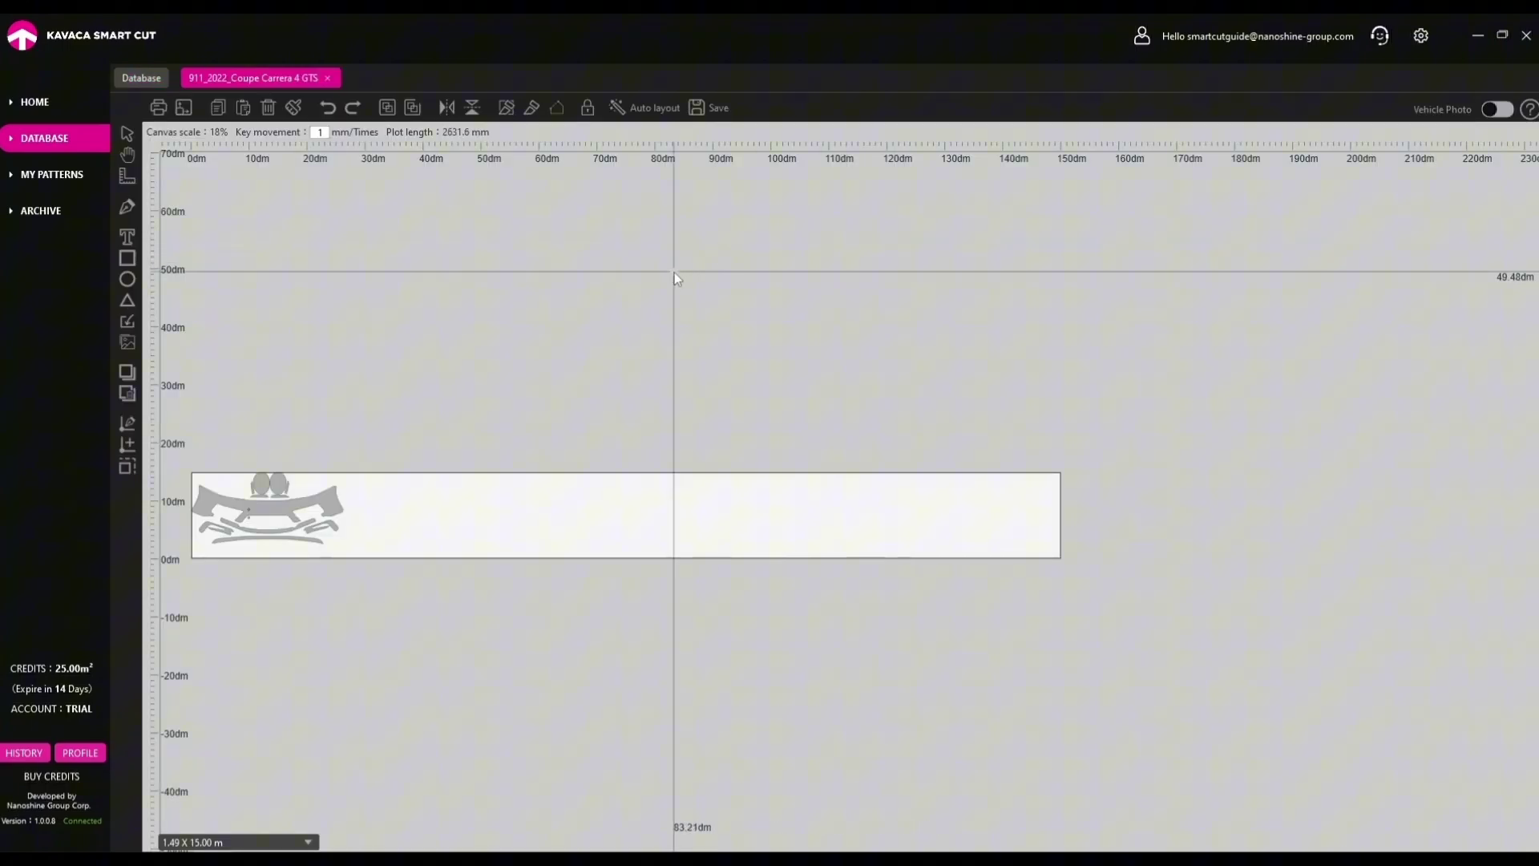
{"action": "left_click", "coordinate": [80, 172]}
{"action": "left_click", "coordinate": [283, 81]}
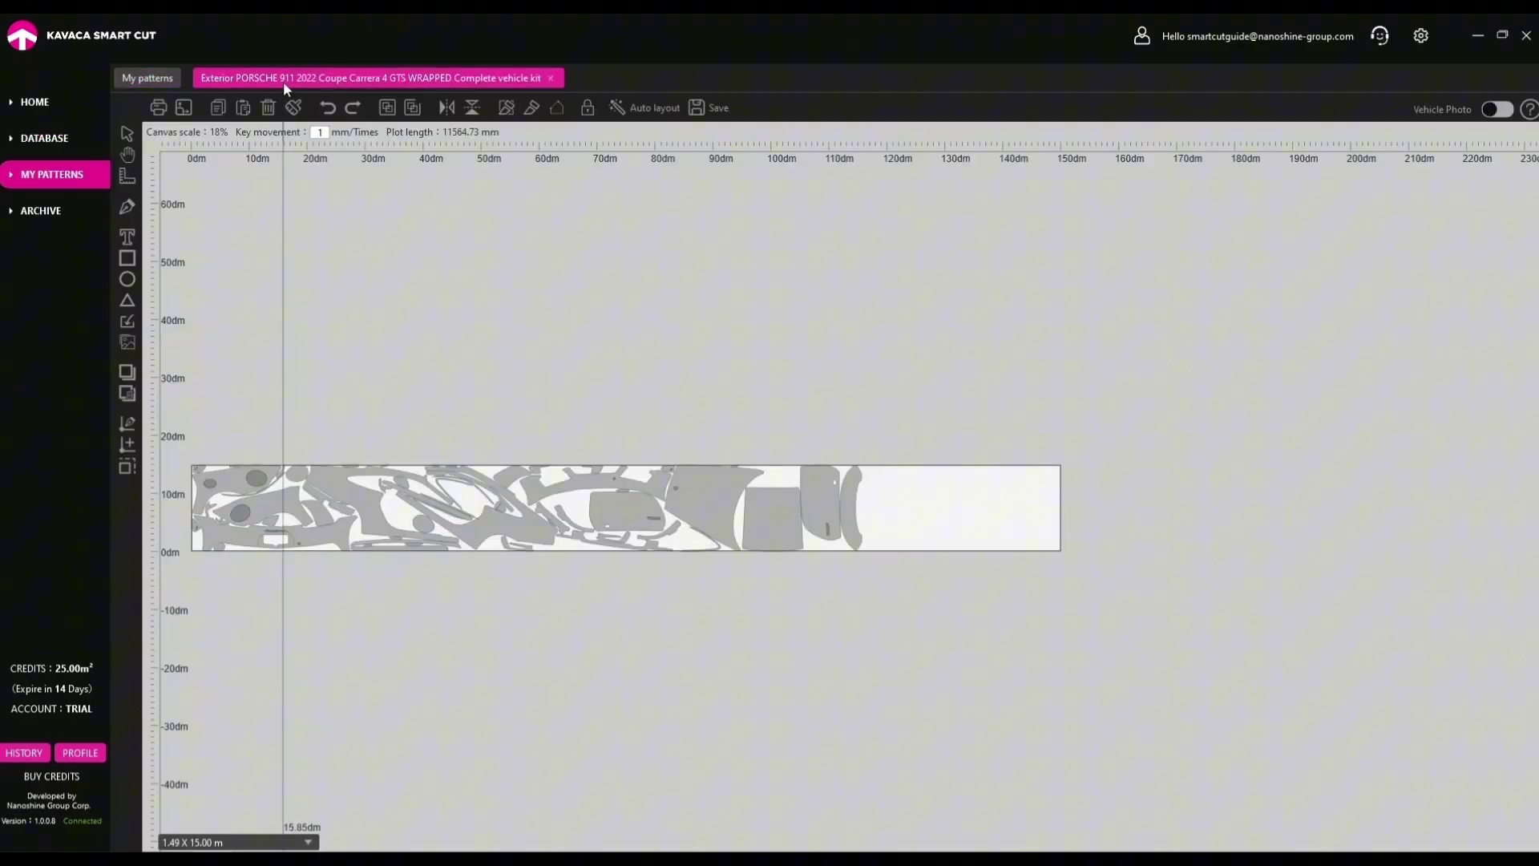
Find the 2022 ROLLS-ROYCE Cullinan (All models) in the exterior database and open its WRAPPED Complete vehicle kit.
{"action": "left_click", "coordinate": [95, 143]}
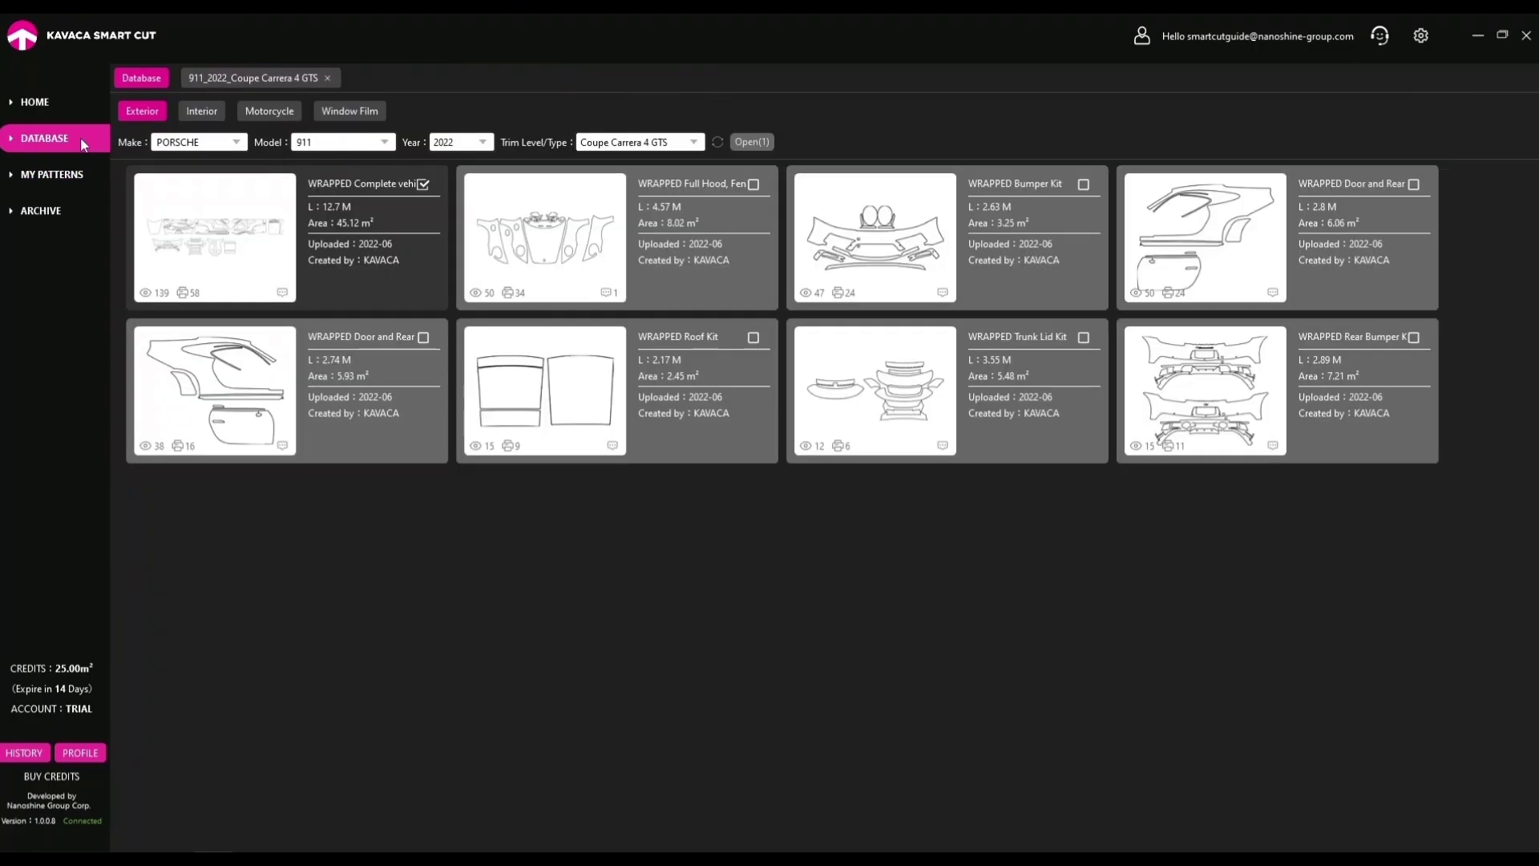
{"action": "left_click", "coordinate": [236, 143]}
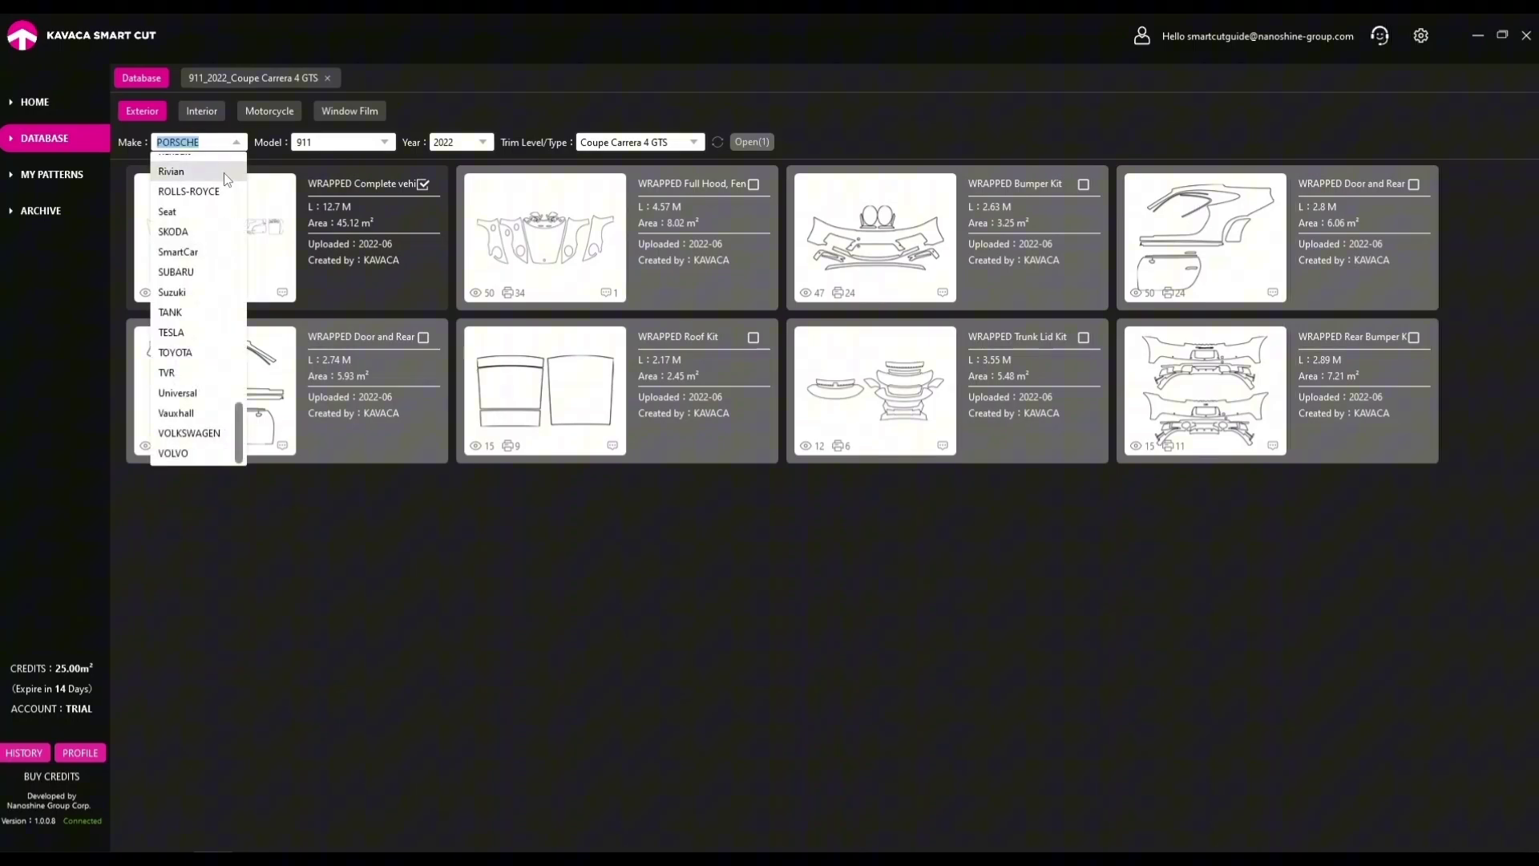
{"action": "left_click", "coordinate": [219, 186]}
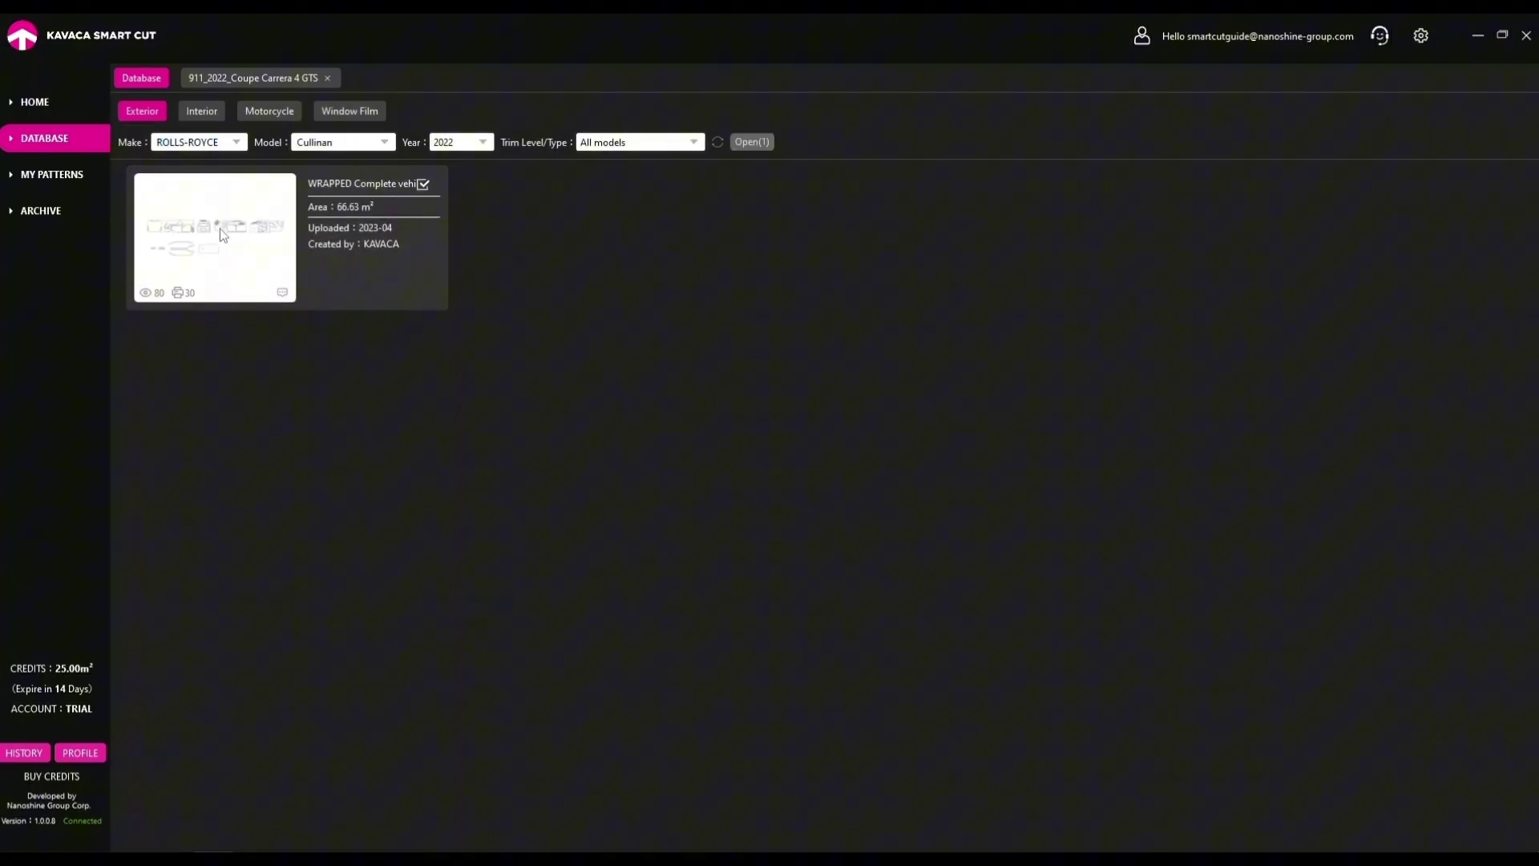
{"action": "double_click", "coordinate": [221, 229]}
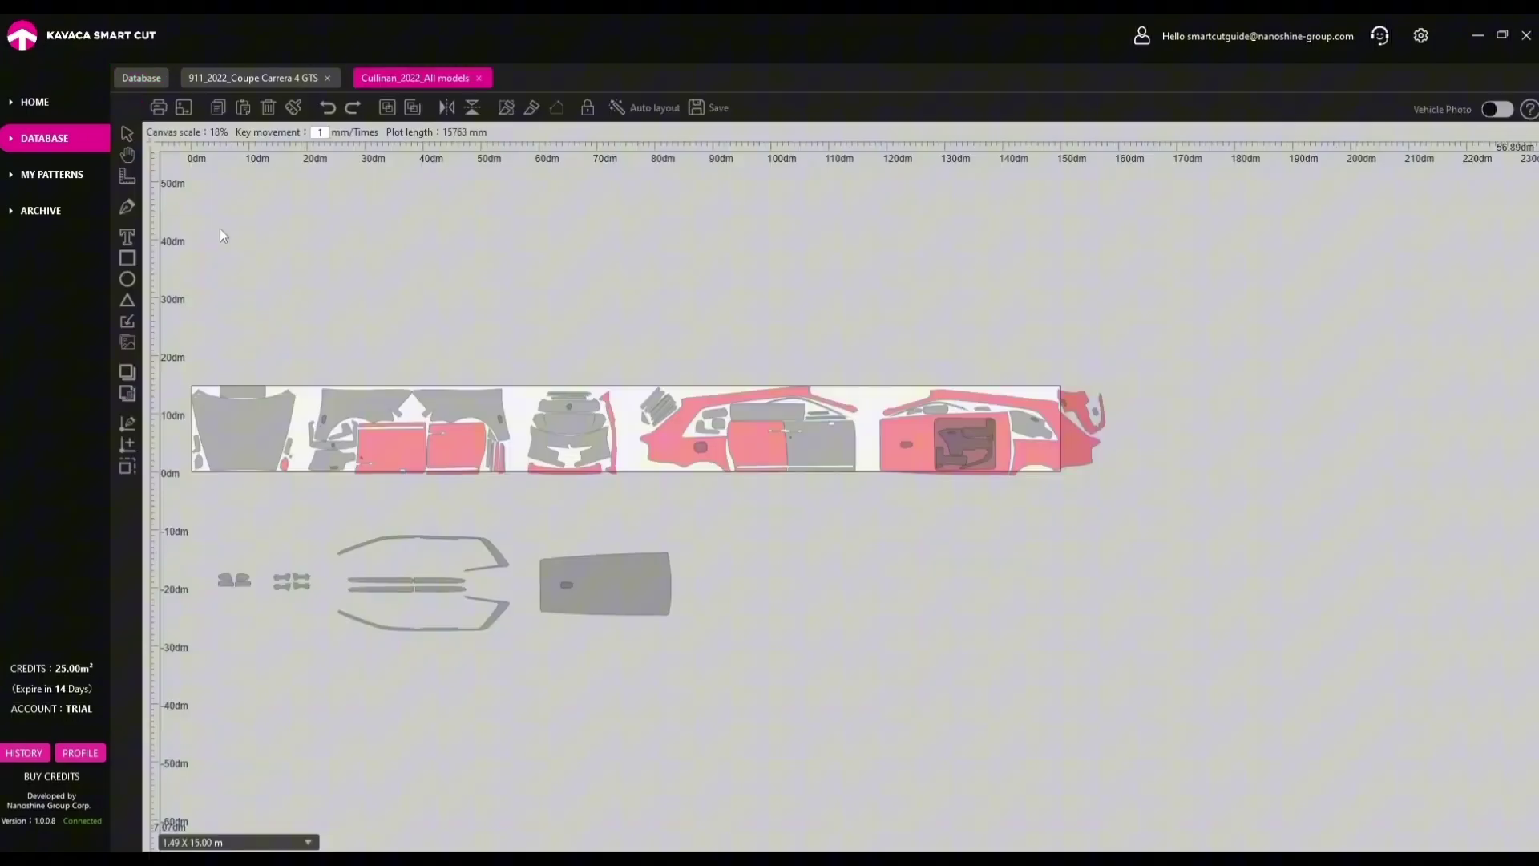
Copy the Cullinan's upper fender-shaped panel and paste it twice side by side on the Porsche 911 bumper kit sheet.
{"action": "left_click_drag", "start_coordinate": [231, 322], "coordinate": [316, 260]}
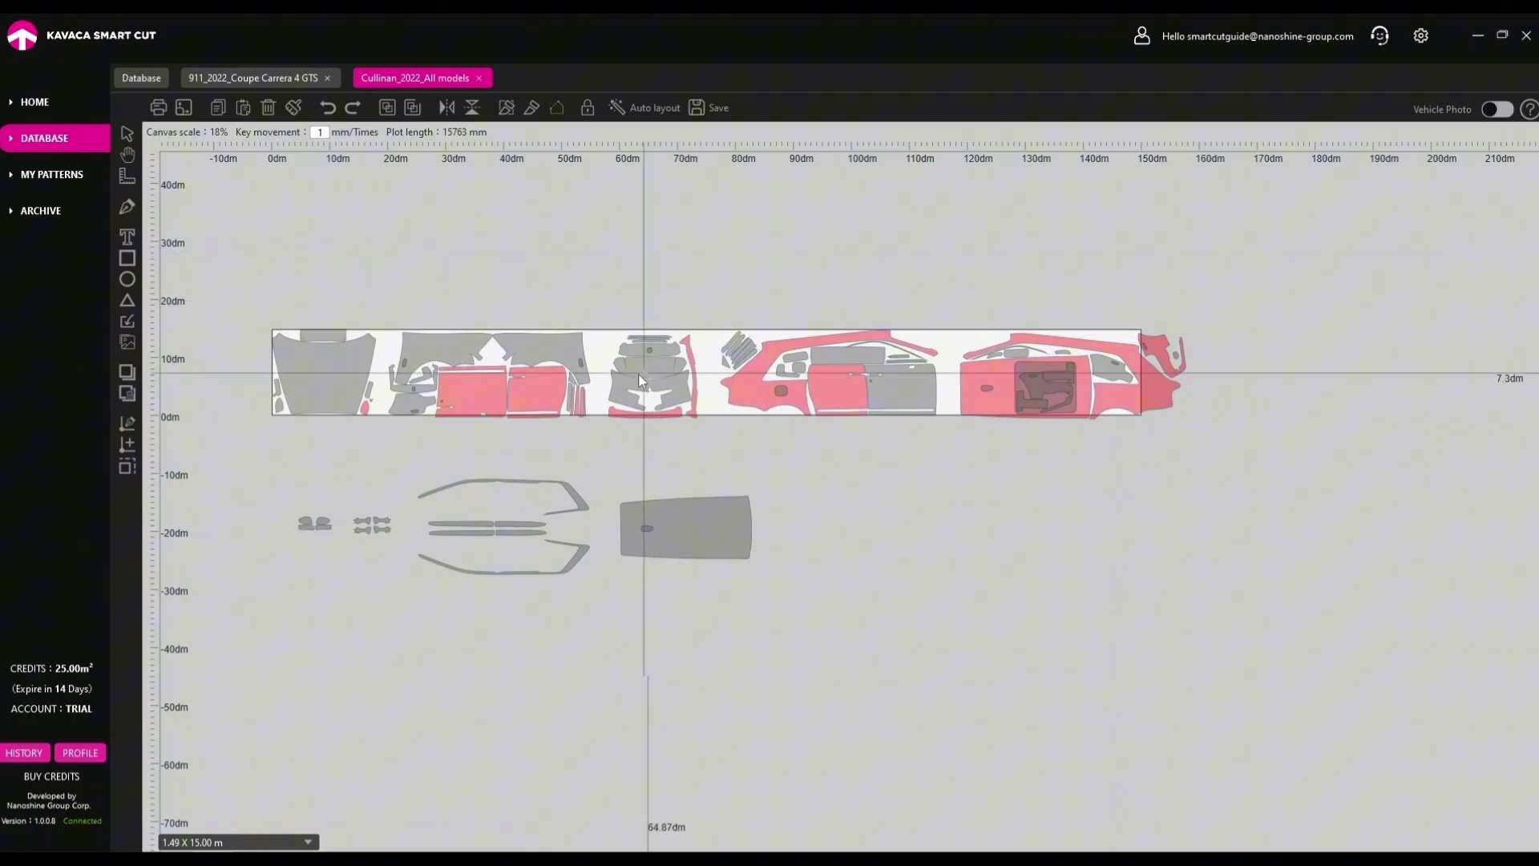
{"action": "left_click", "coordinate": [560, 348]}
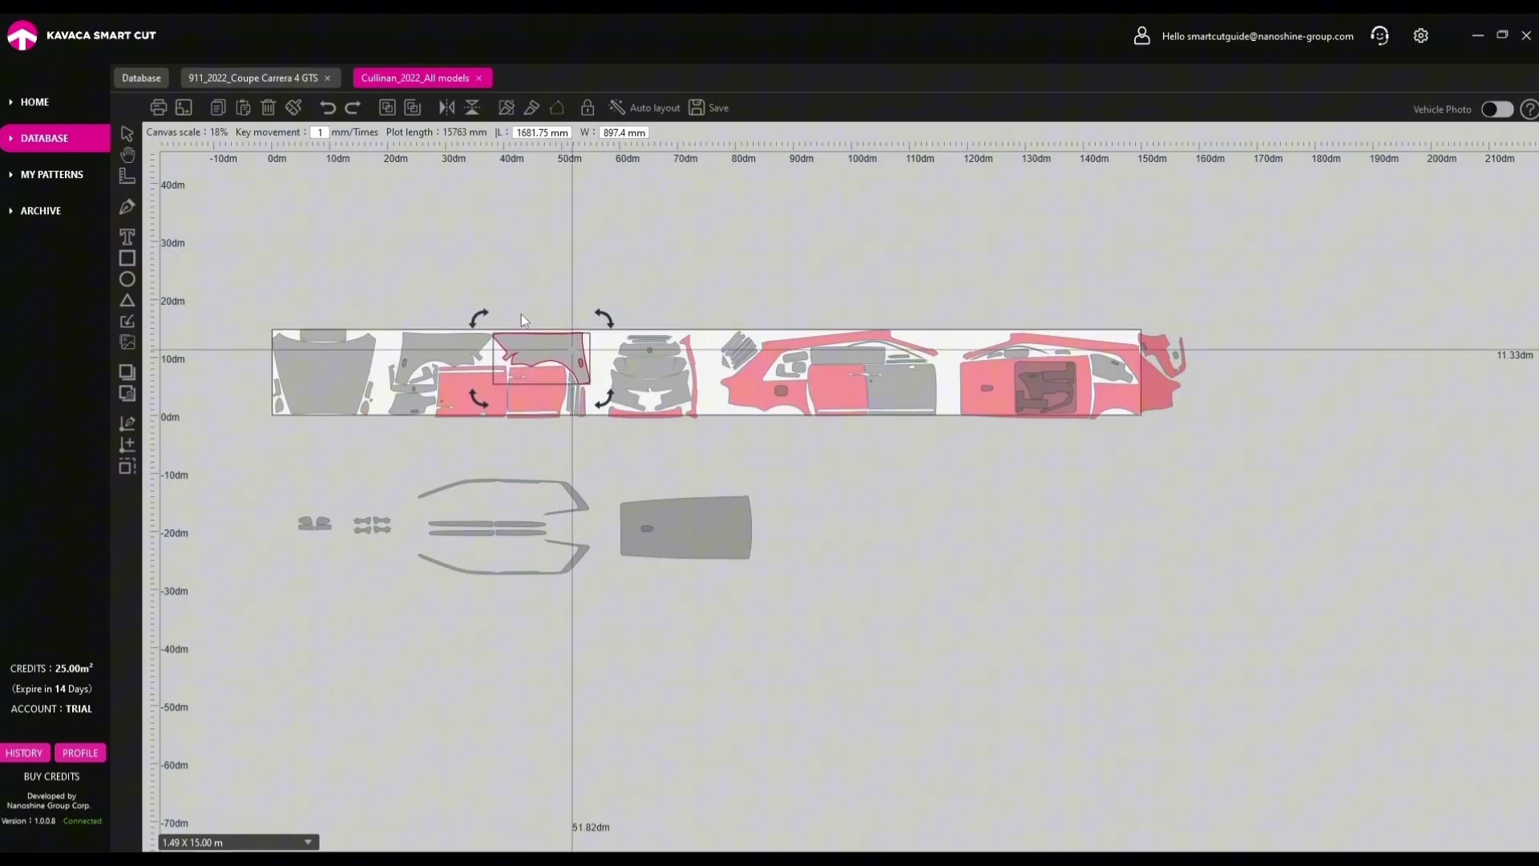
{"action": "left_click", "coordinate": [218, 108]}
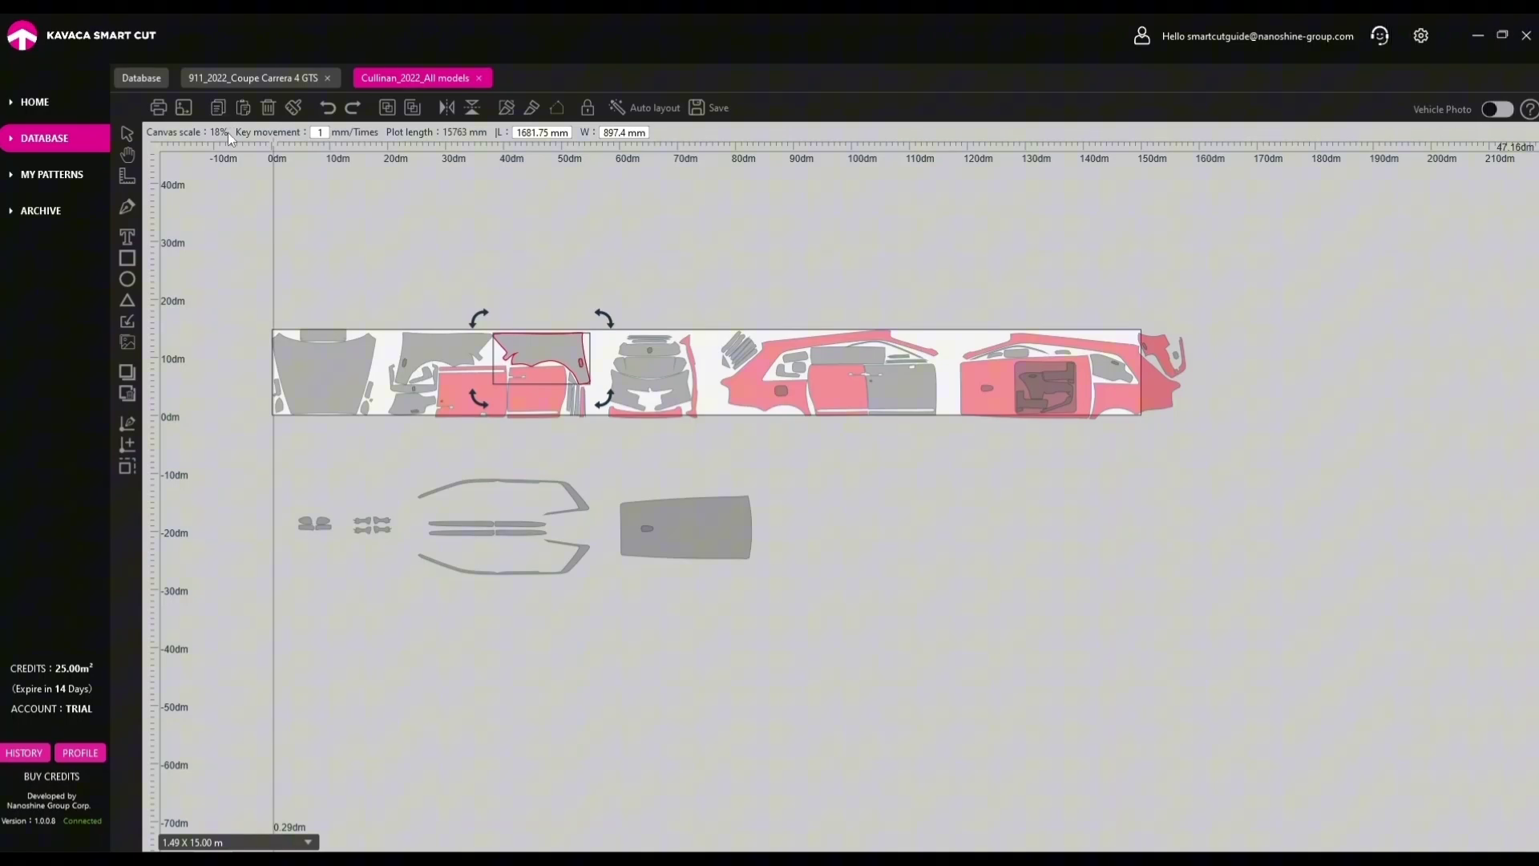
{"action": "left_click", "coordinate": [212, 80]}
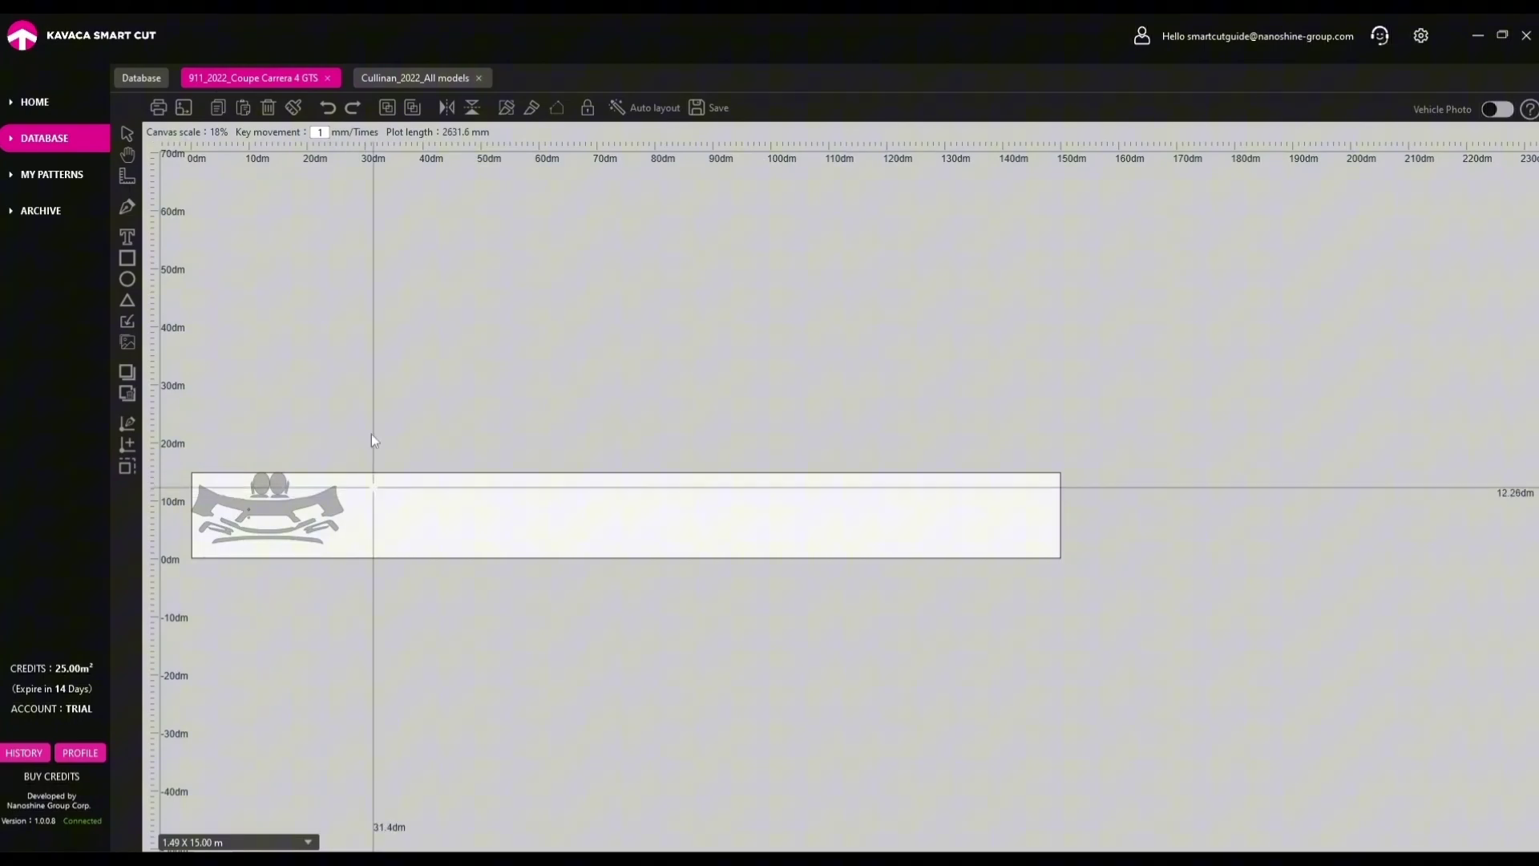
{"action": "left_click", "coordinate": [373, 486]}
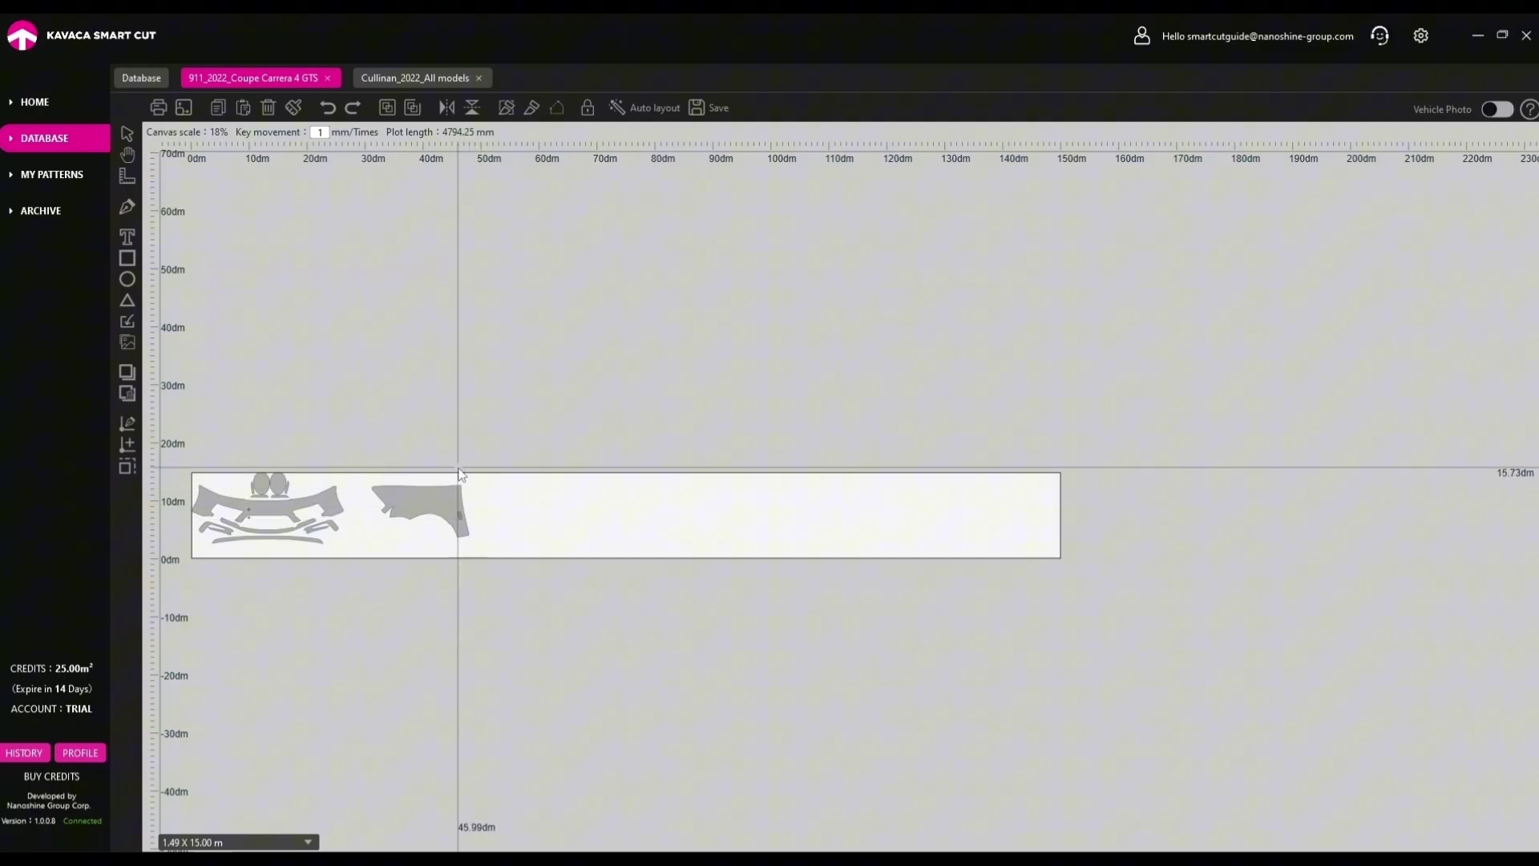
{"action": "key", "text": "ctrl+v"}
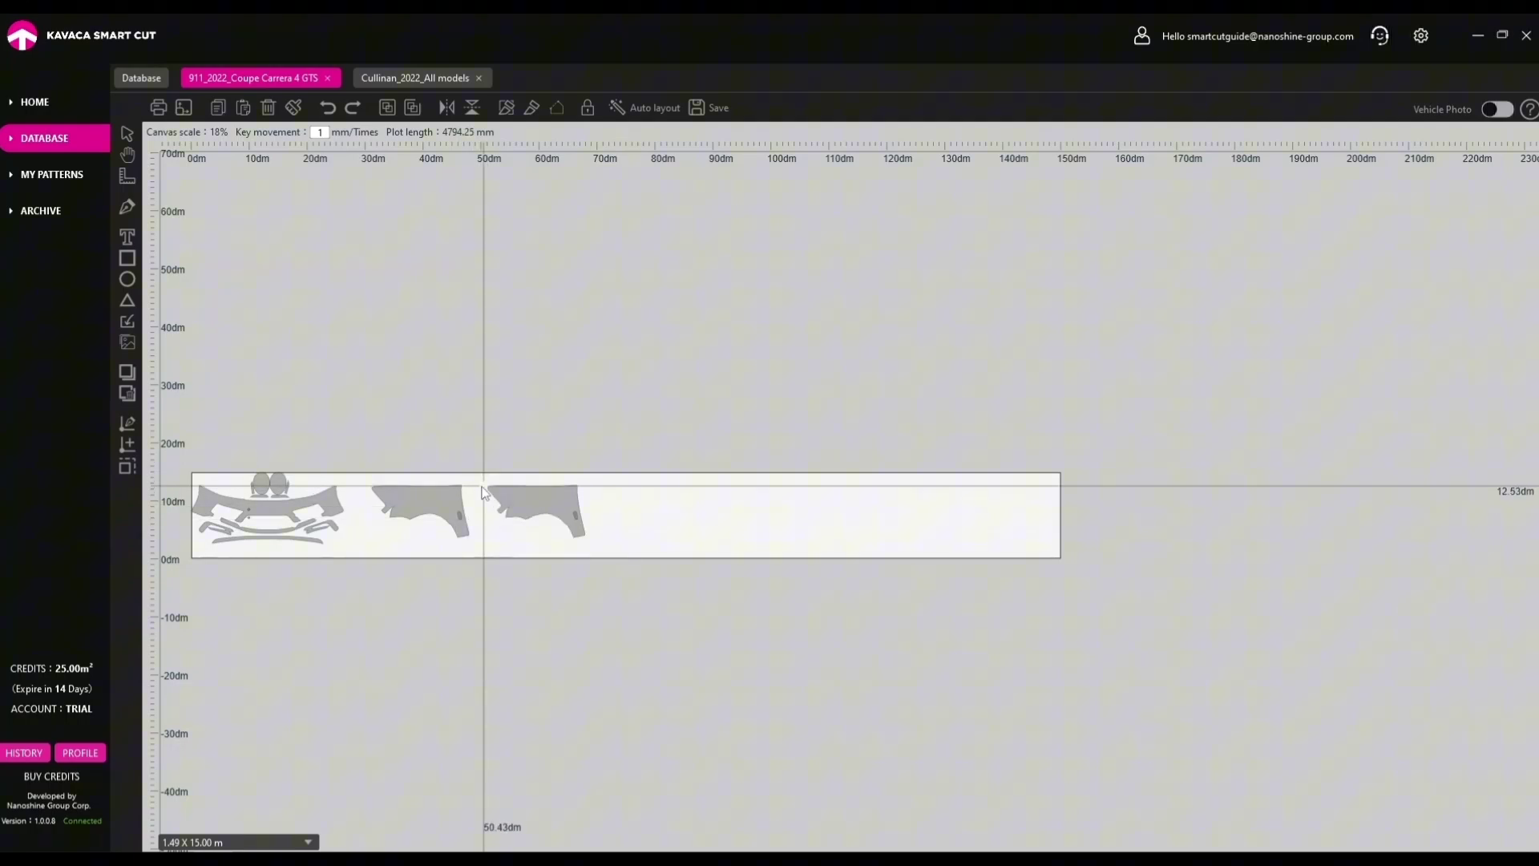
Copy the last two pieces of the saved Porsche 911 layout and paste them after the two panels on the bumper kit sheet.
{"action": "left_click", "coordinate": [72, 177]}
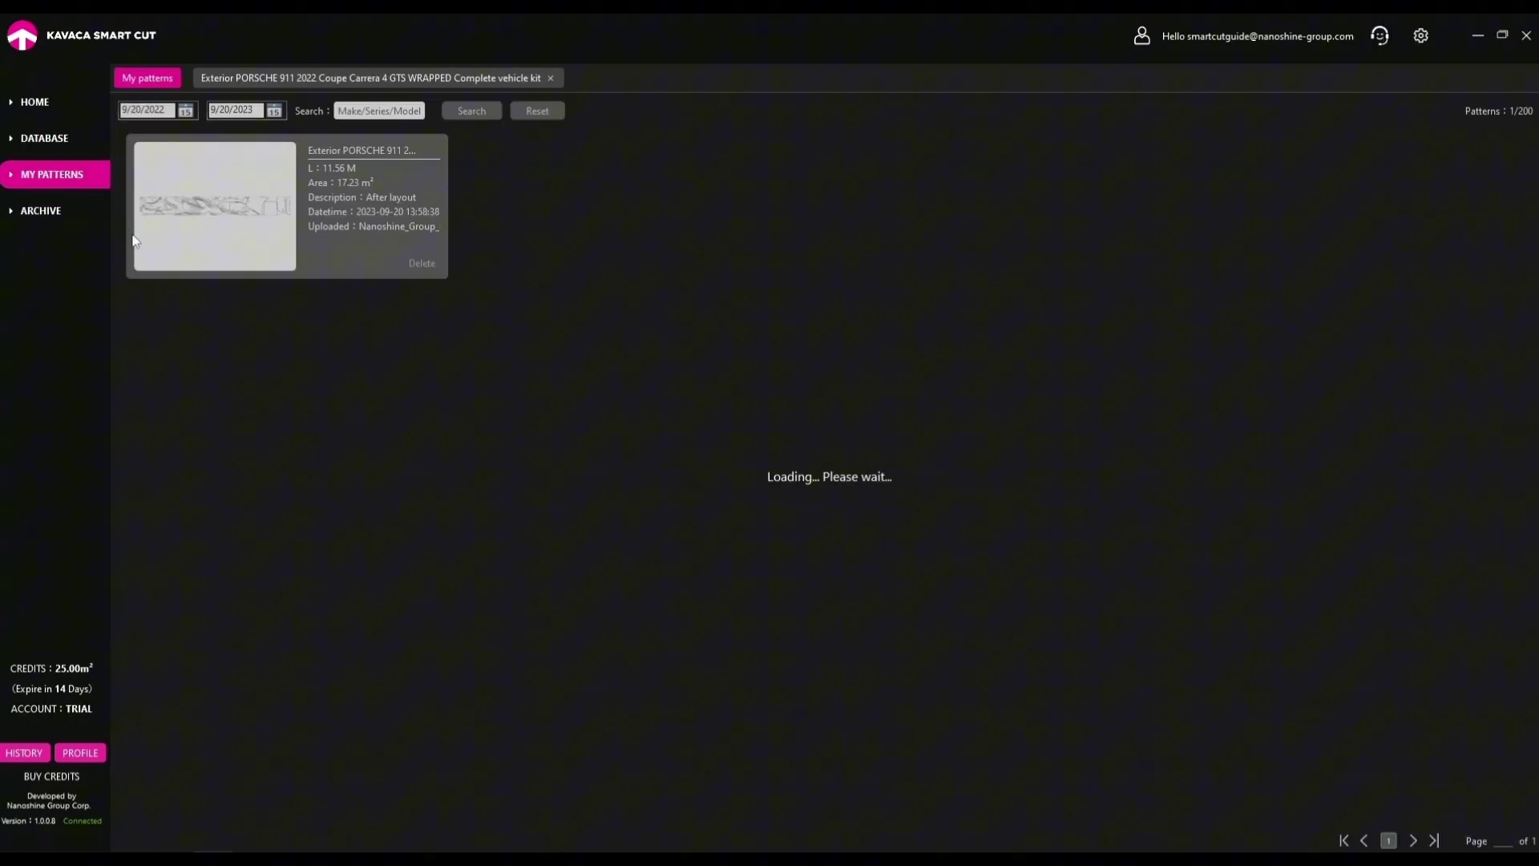
{"action": "left_click", "coordinate": [277, 77]}
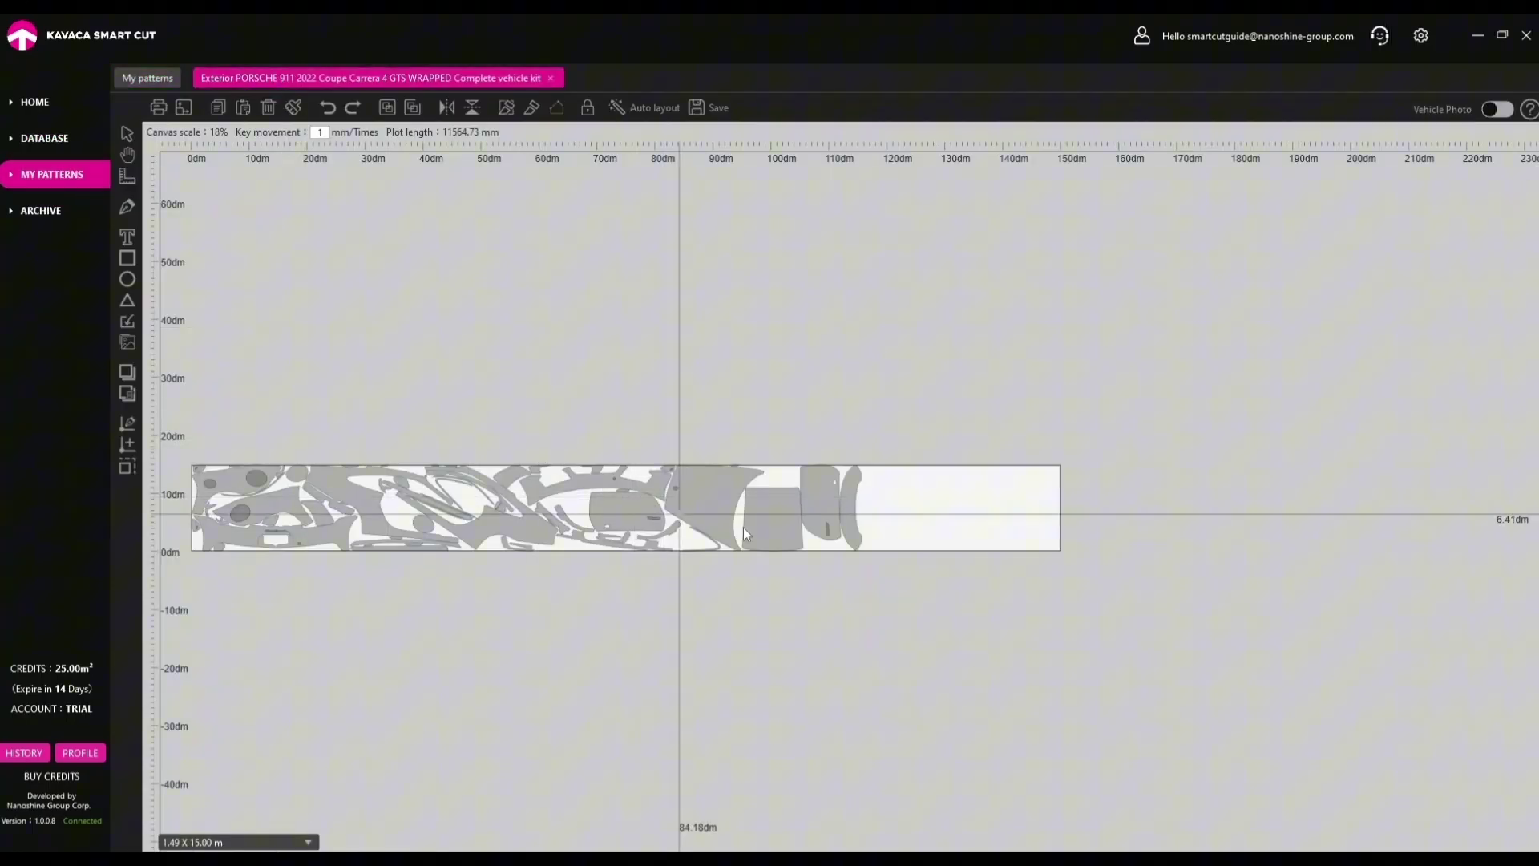
{"action": "left_click_drag", "start_coordinate": [887, 431], "coordinate": [800, 580]}
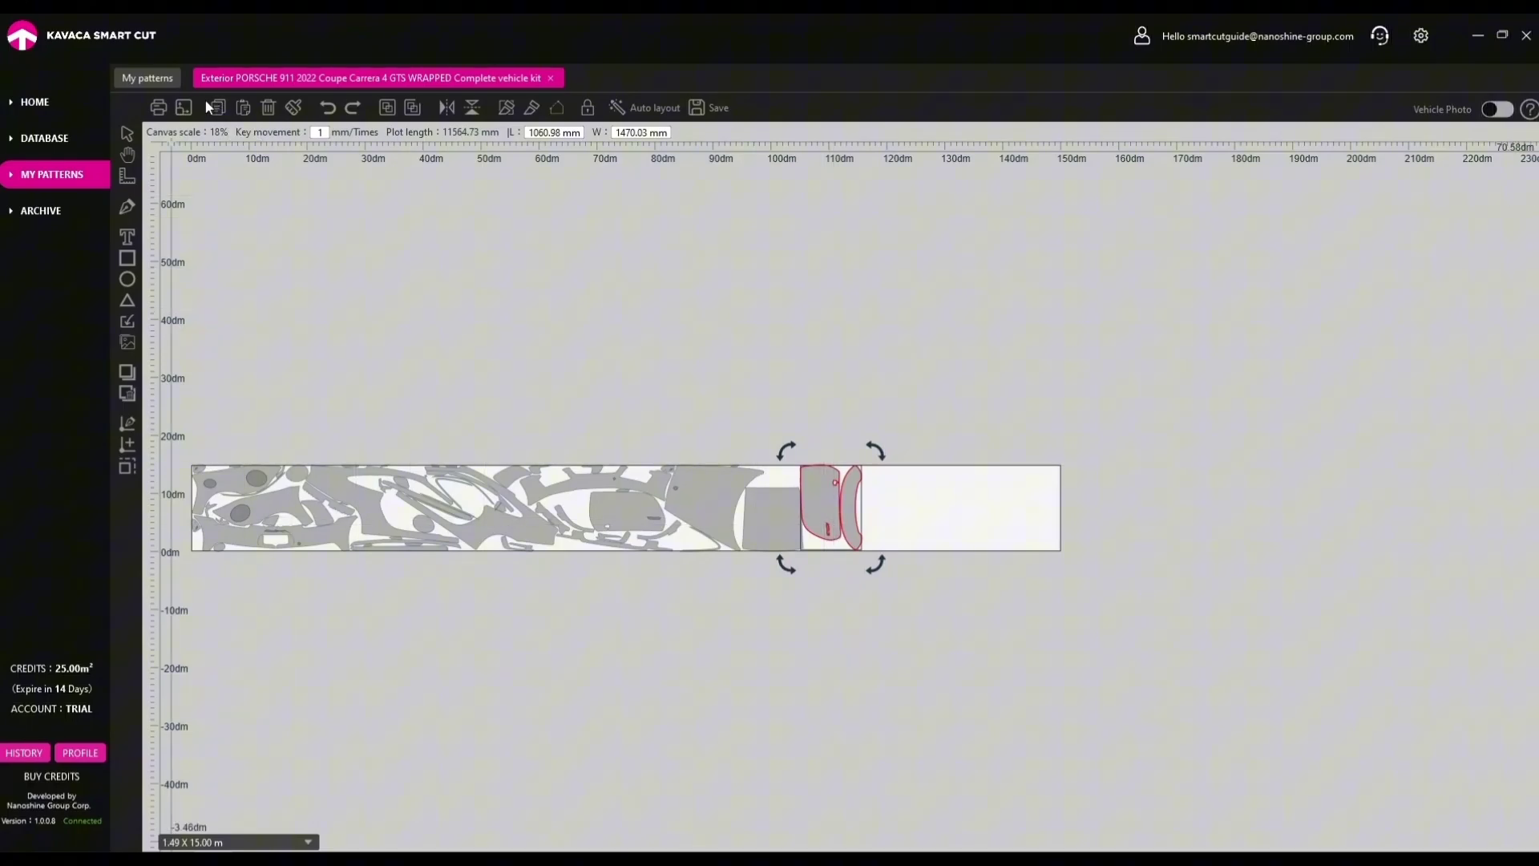
{"action": "left_click", "coordinate": [94, 135]}
{"action": "left_click", "coordinate": [298, 83]}
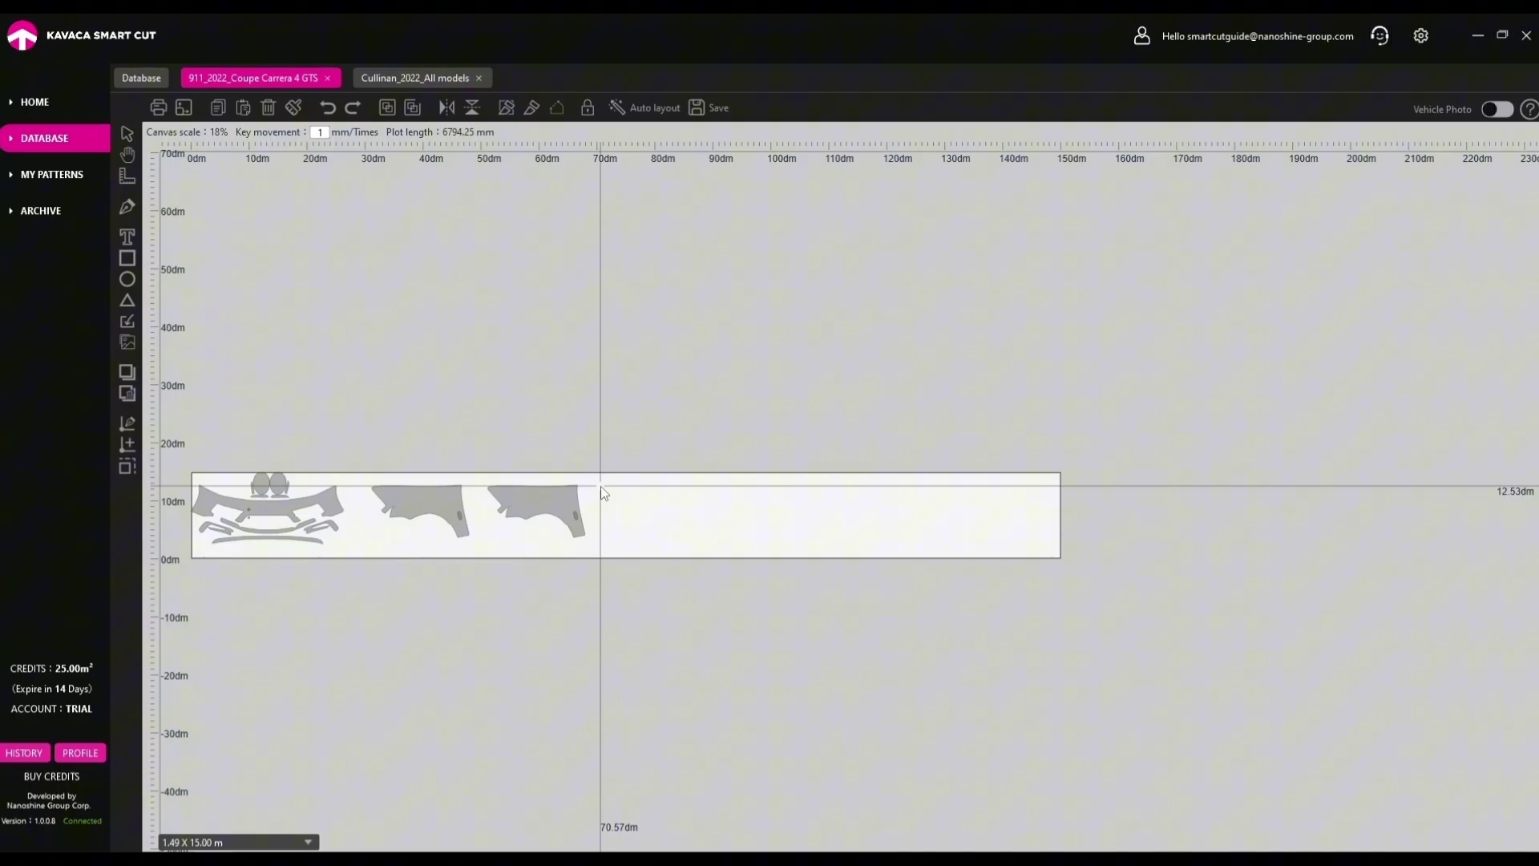
{"action": "key", "text": "ctrl+v"}
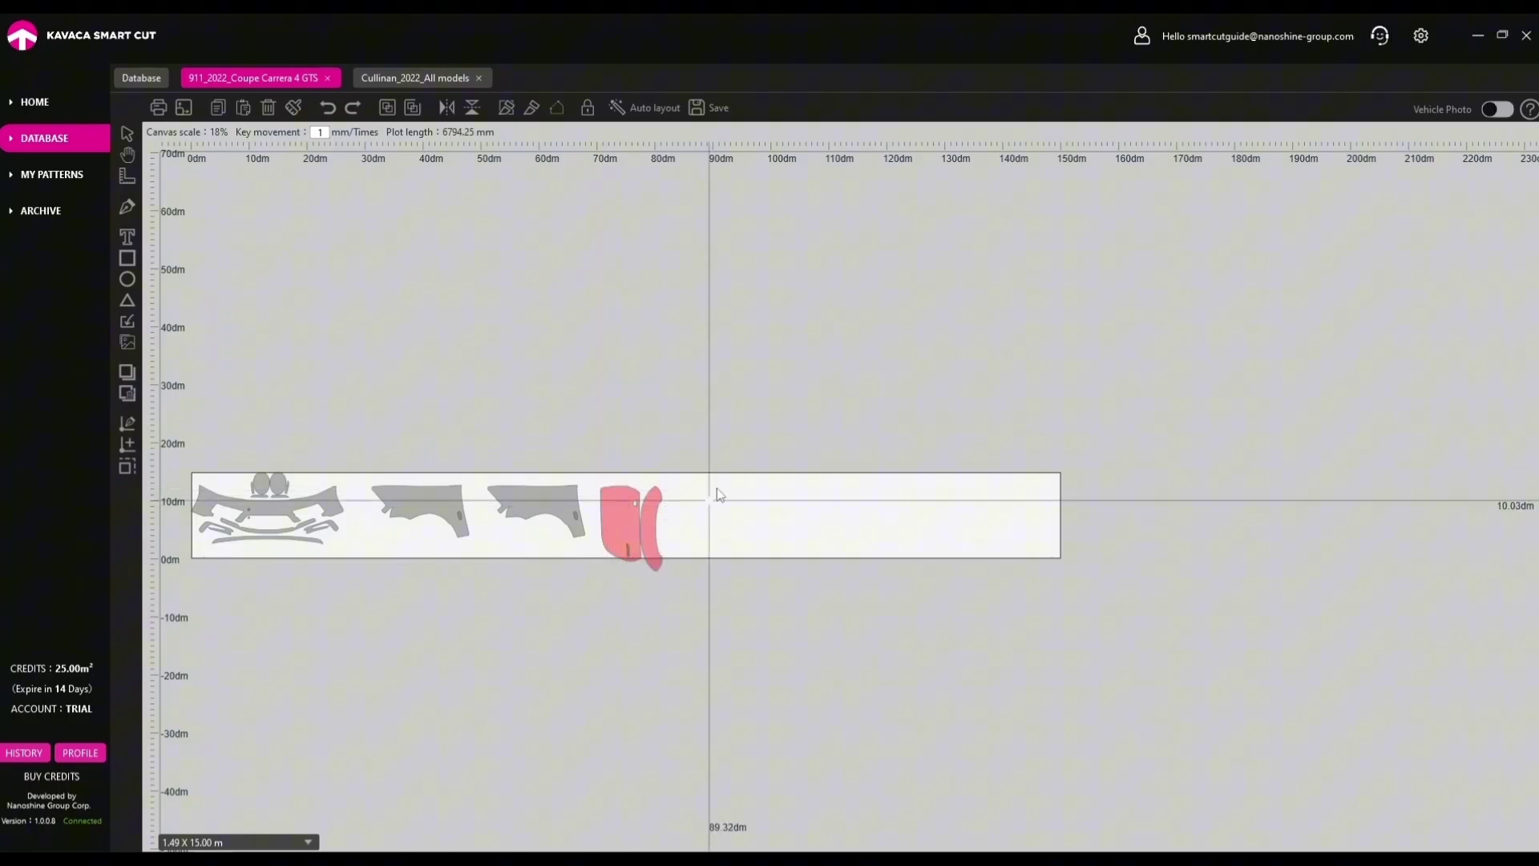
Select the two newly pasted pieces and move them up towards the sheet's upper edge.
{"action": "left_click_drag", "start_coordinate": [716, 487], "coordinate": [593, 574]}
{"action": "left_click_drag", "start_coordinate": [695, 474], "coordinate": [623, 511]}
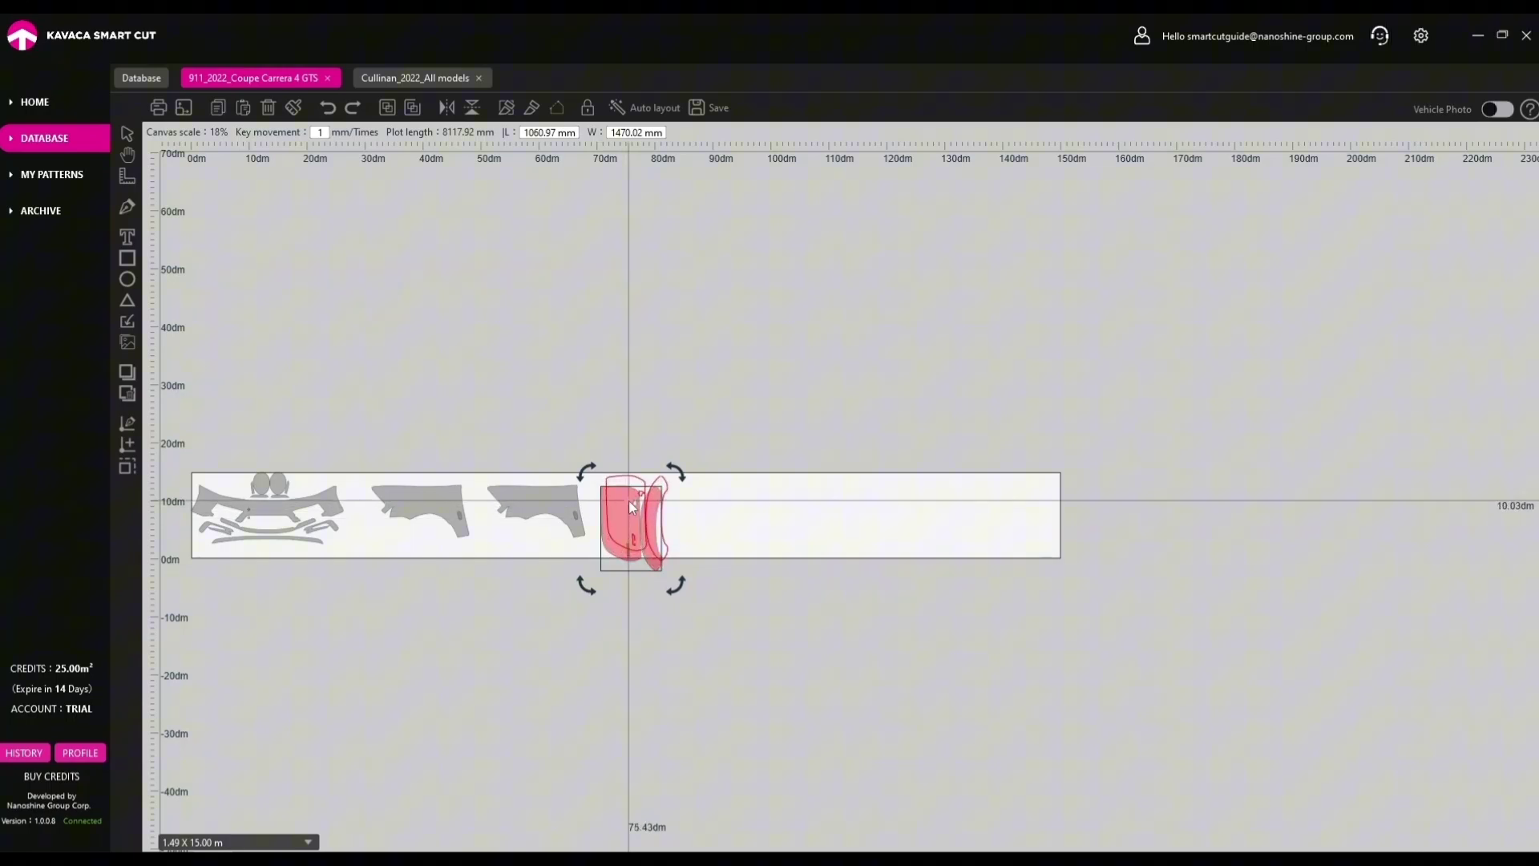
{"action": "left_click", "coordinate": [698, 508]}
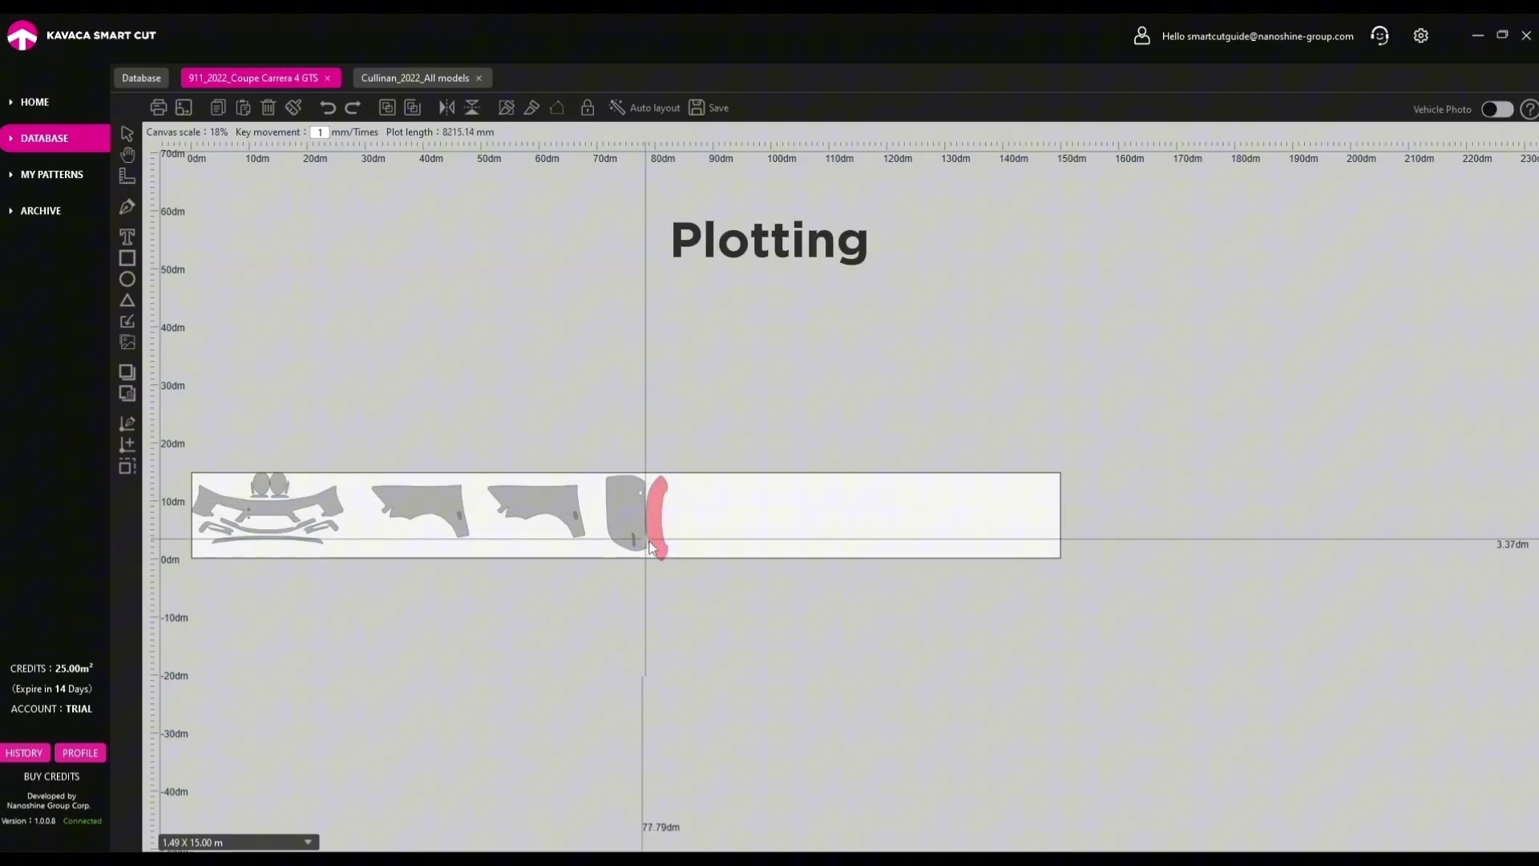
Inspect the gap between the two pasted pieces and move the curved piece up inside the sheet's lower edge.
{"action": "scroll", "coordinate": [651, 529], "scroll_direction": "up", "scroll_amount": 3}
{"action": "scroll", "coordinate": [652, 529], "scroll_direction": "up", "scroll_amount": 5}
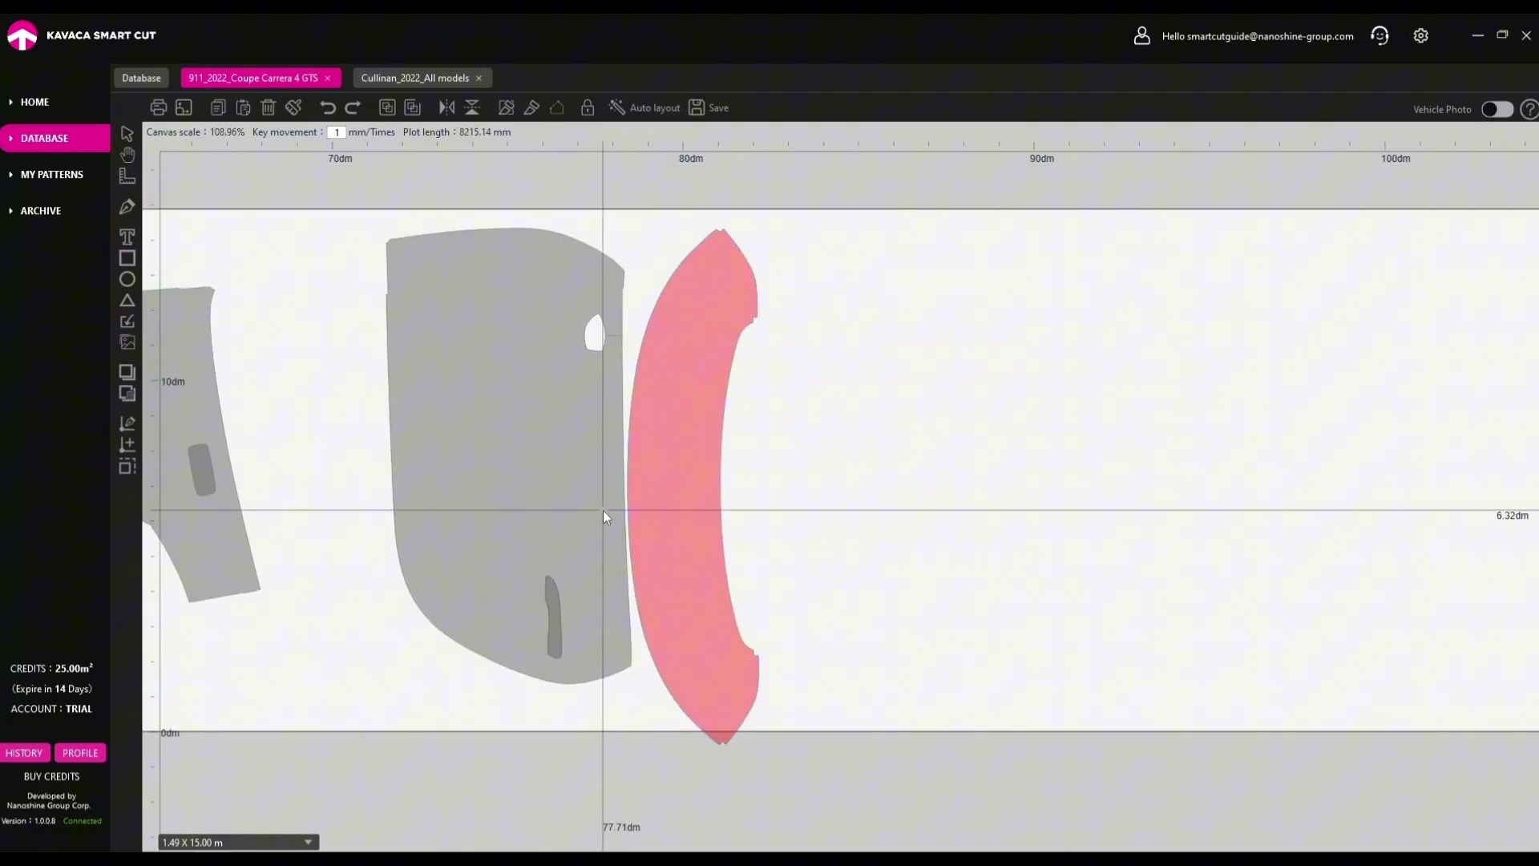
{"action": "scroll", "coordinate": [603, 516], "scroll_direction": "up", "scroll_amount": 3}
{"action": "mouse_move", "coordinate": [603, 510]}
{"action": "left_mouse_down"}
{"action": "mouse_move", "coordinate": [632, 509]}
{"action": "mouse_move", "coordinate": [578, 521]}
{"action": "left_mouse_up"}
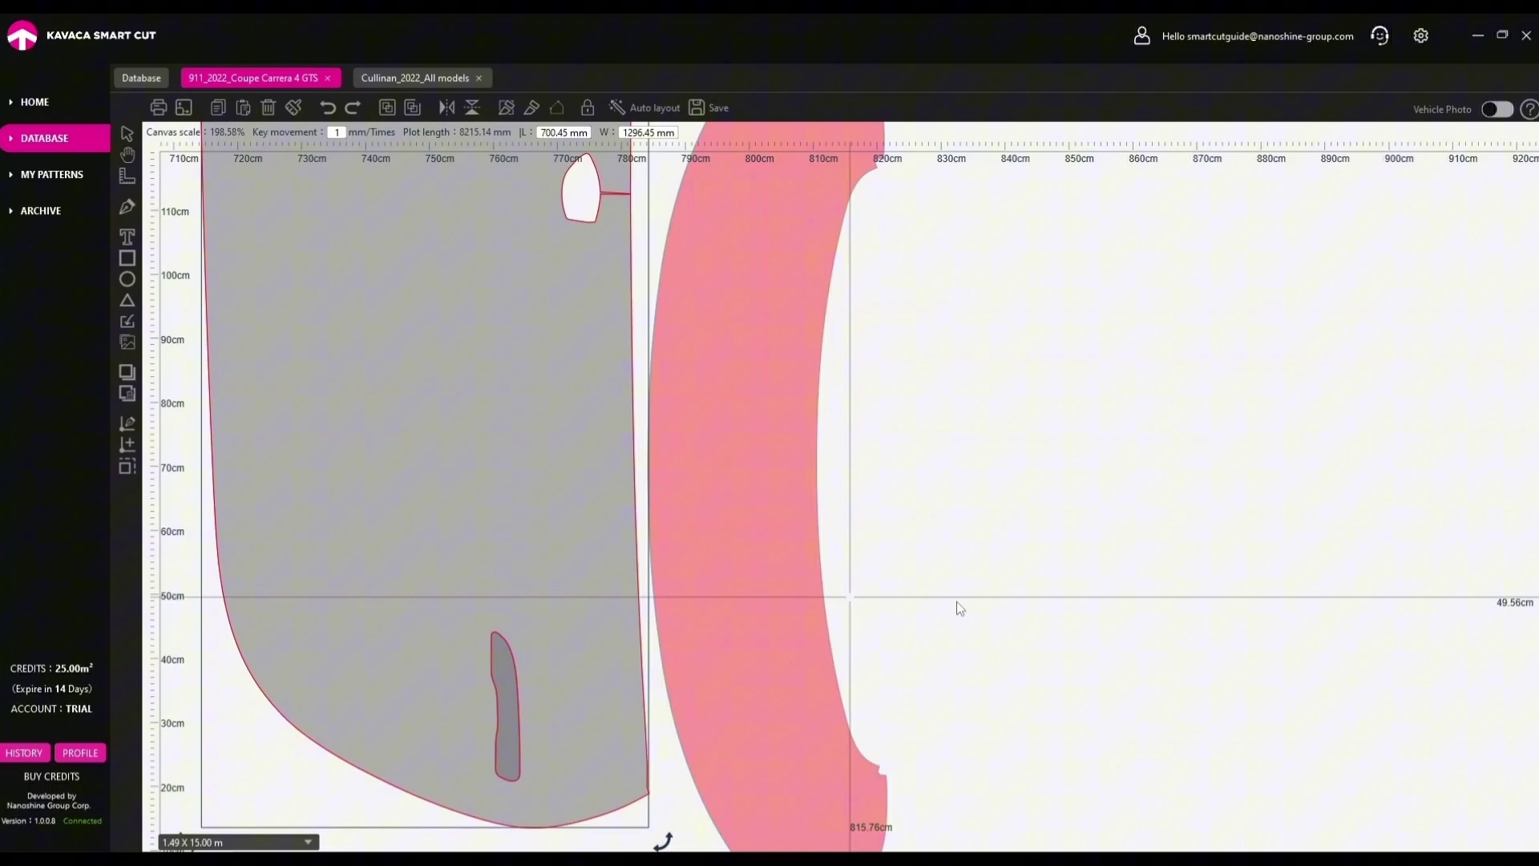
{"action": "scroll", "coordinate": [962, 627], "scroll_direction": "down", "scroll_amount": 5}
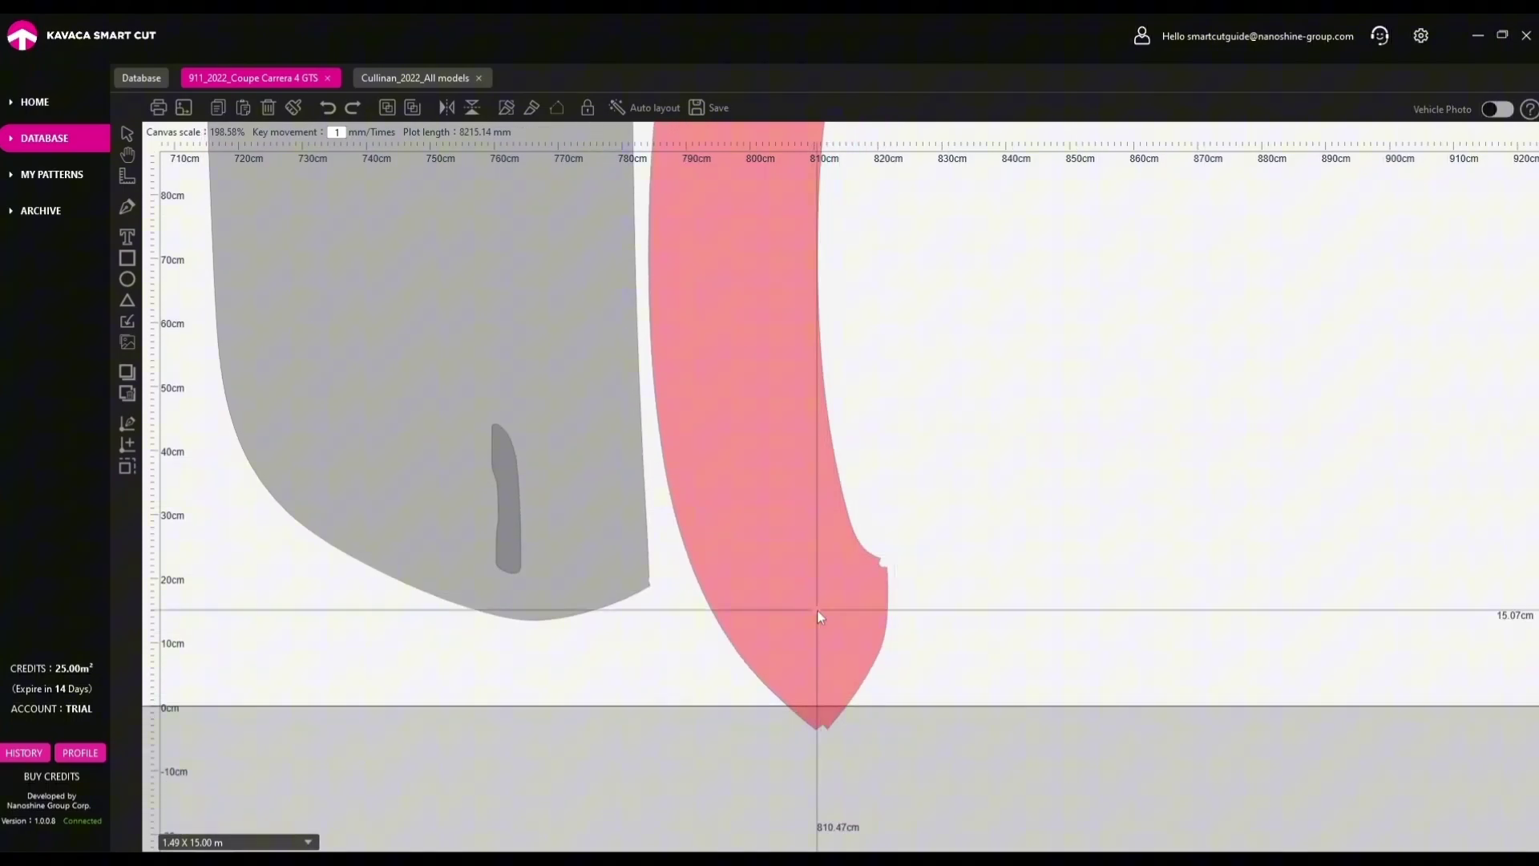
{"action": "left_click_drag", "start_coordinate": [817, 609], "coordinate": [807, 584]}
{"action": "left_click", "coordinate": [1061, 580]}
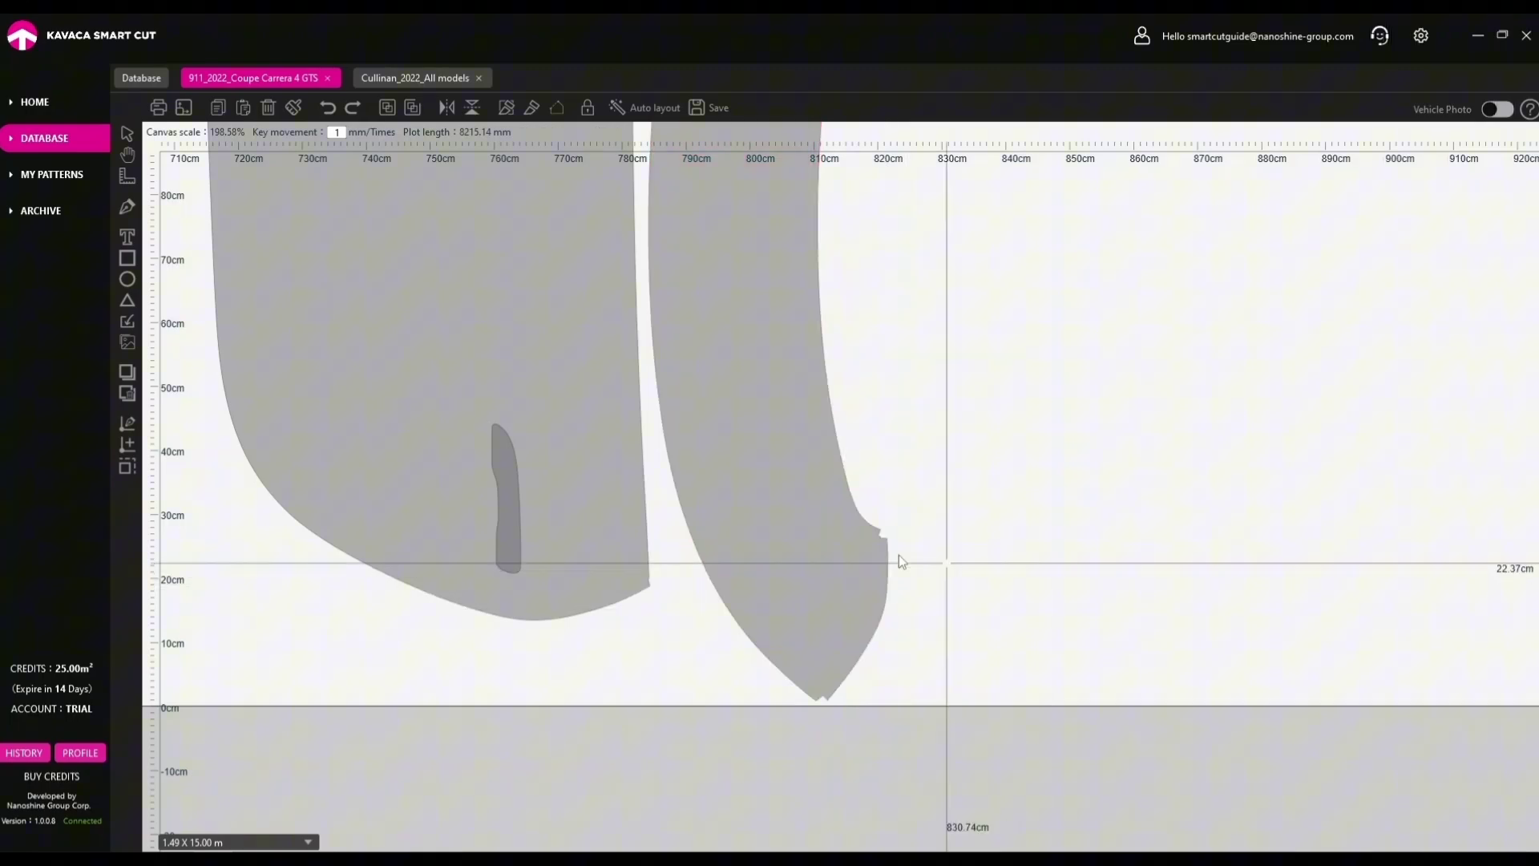
Move the curved piece down over the sheet's lower edge and try to plot the layout.
{"action": "scroll", "coordinate": [858, 545], "scroll_direction": "down", "scroll_amount": 5}
{"action": "left_click_drag", "start_coordinate": [824, 473], "coordinate": [828, 503]}
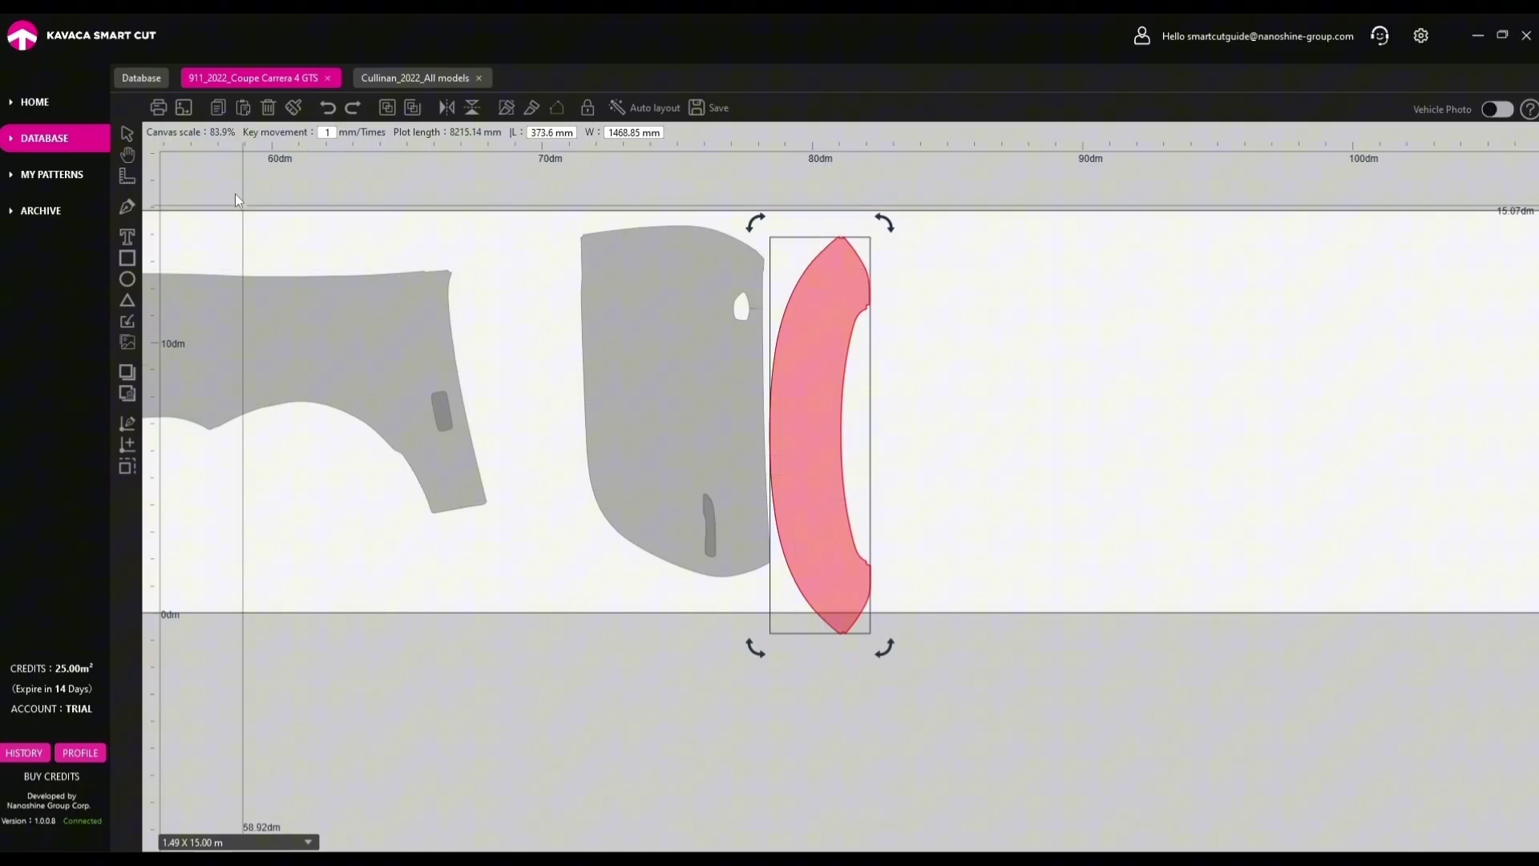
{"action": "left_click", "coordinate": [157, 109]}
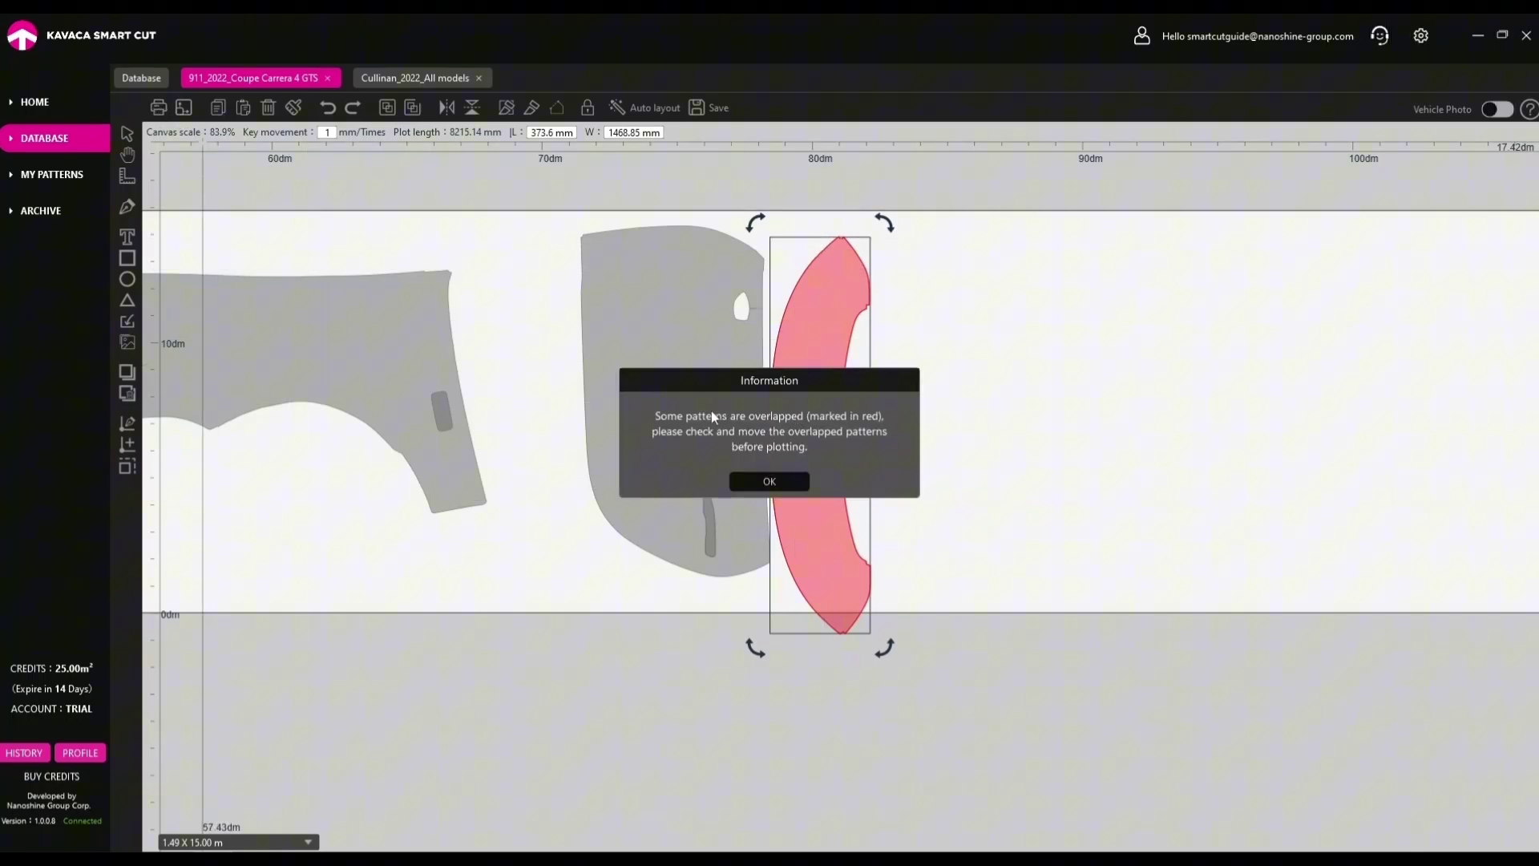
{"action": "left_click", "coordinate": [770, 482]}
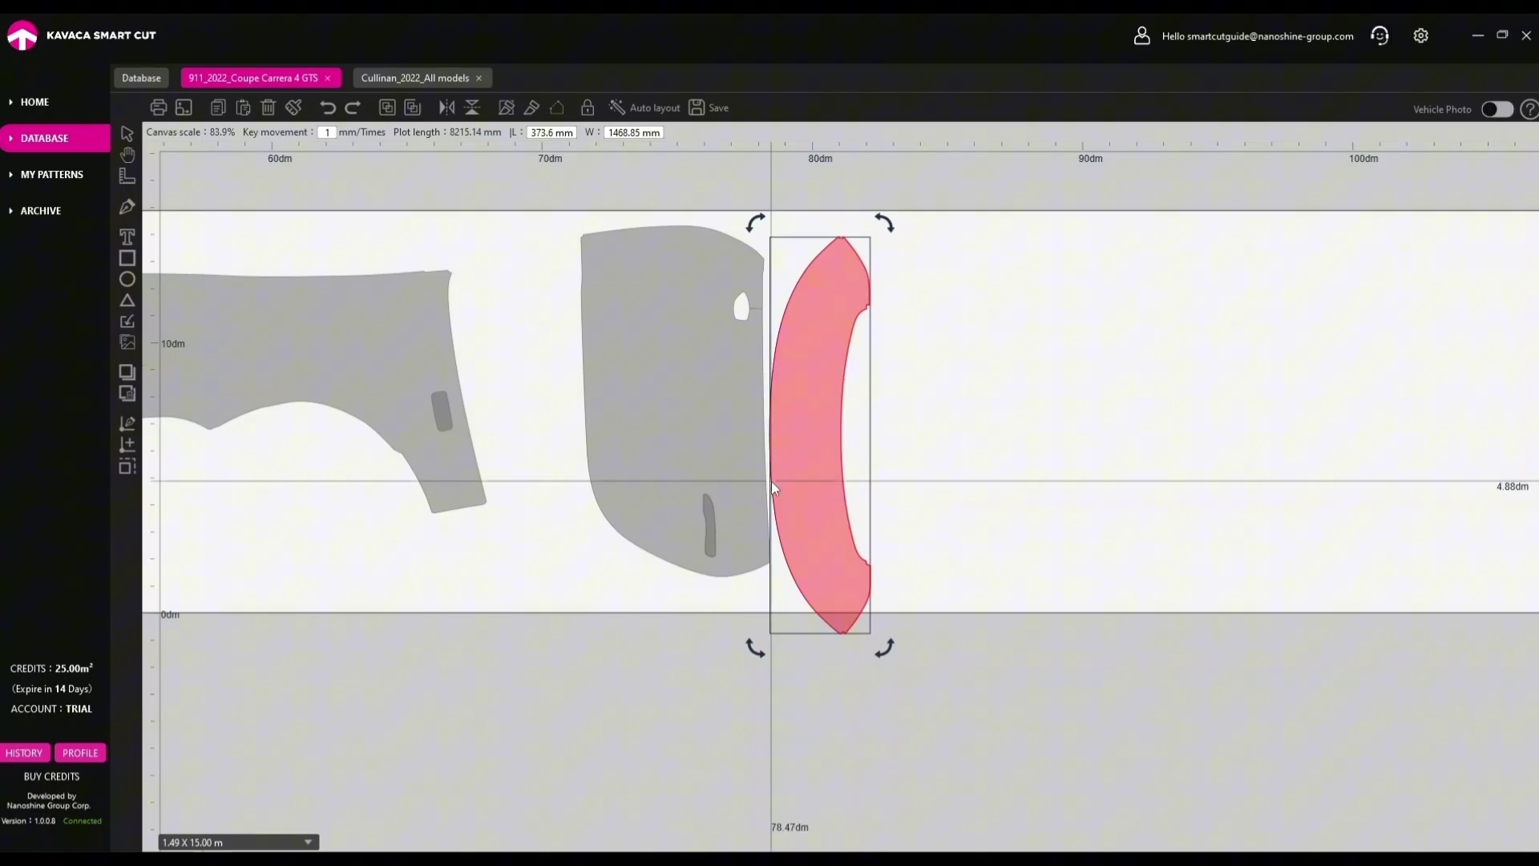
Move the curved piece back up so that it lies completely inside the sheet.
{"action": "left_click", "coordinate": [950, 451]}
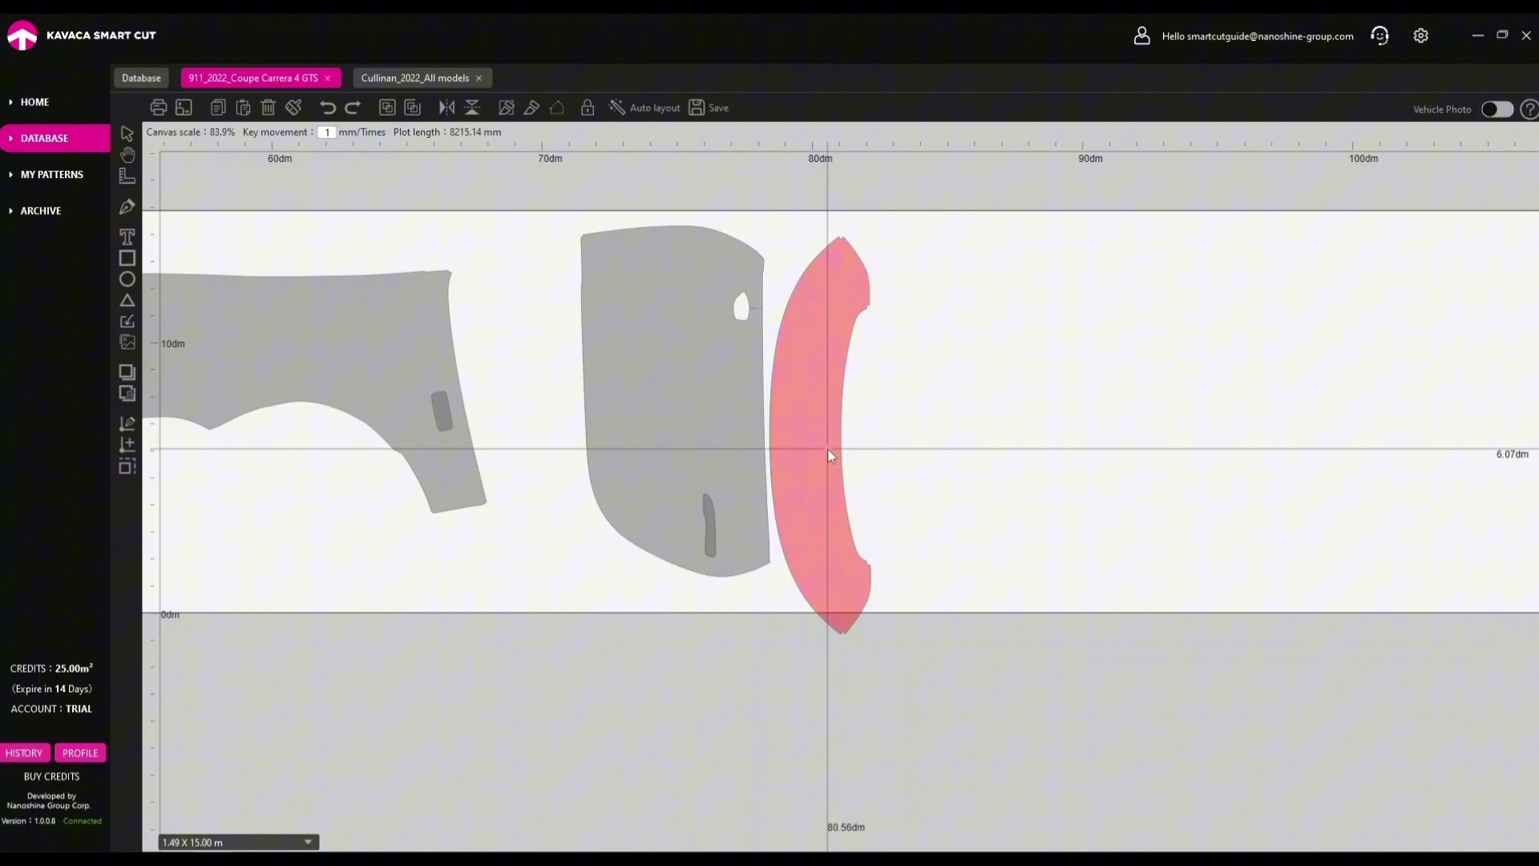
{"action": "left_click_drag", "start_coordinate": [828, 450], "coordinate": [833, 429]}
{"action": "left_click", "coordinate": [943, 422]}
{"action": "scroll", "coordinate": [943, 422], "scroll_direction": "down", "scroll_amount": 5}
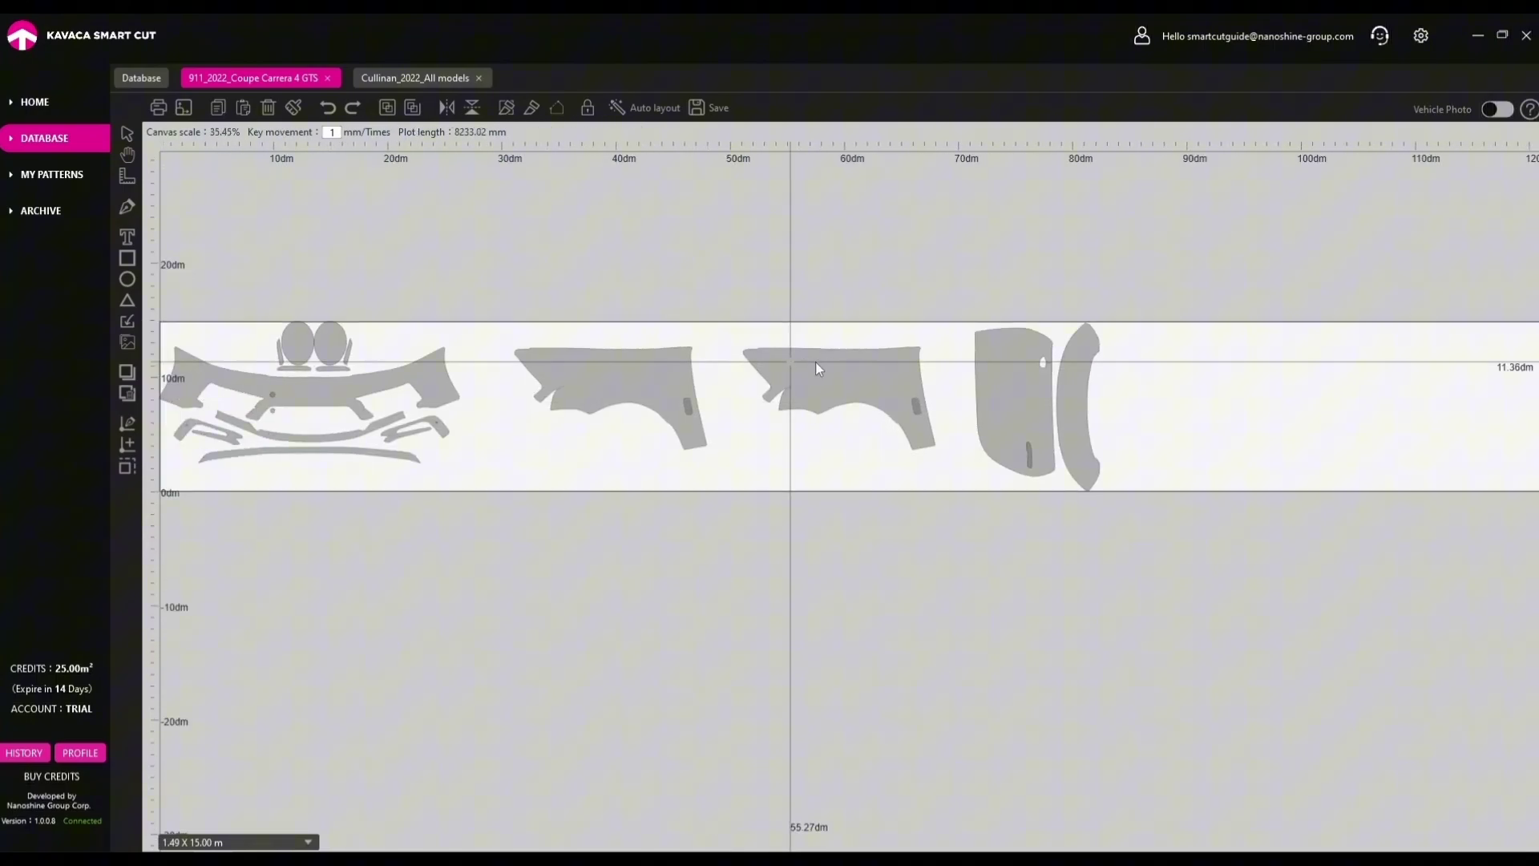
Move the curved piece completely below the sheet, check the layout in the plotting preview and cancel the plot.
{"action": "left_click", "coordinate": [159, 109]}
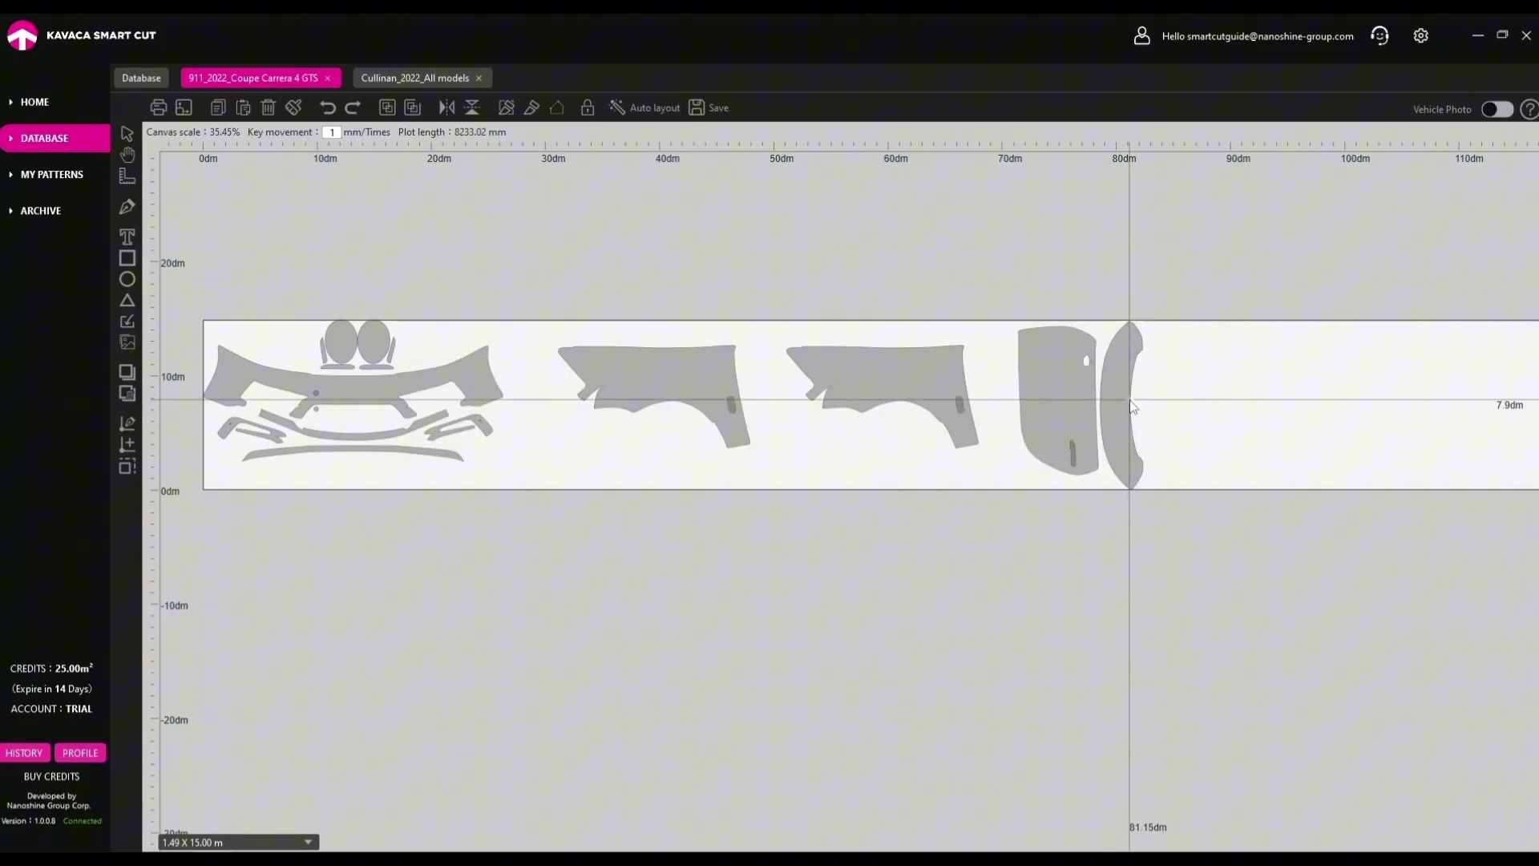
{"action": "left_click_drag", "start_coordinate": [1118, 395], "coordinate": [1123, 601]}
{"action": "left_click", "coordinate": [1030, 575]}
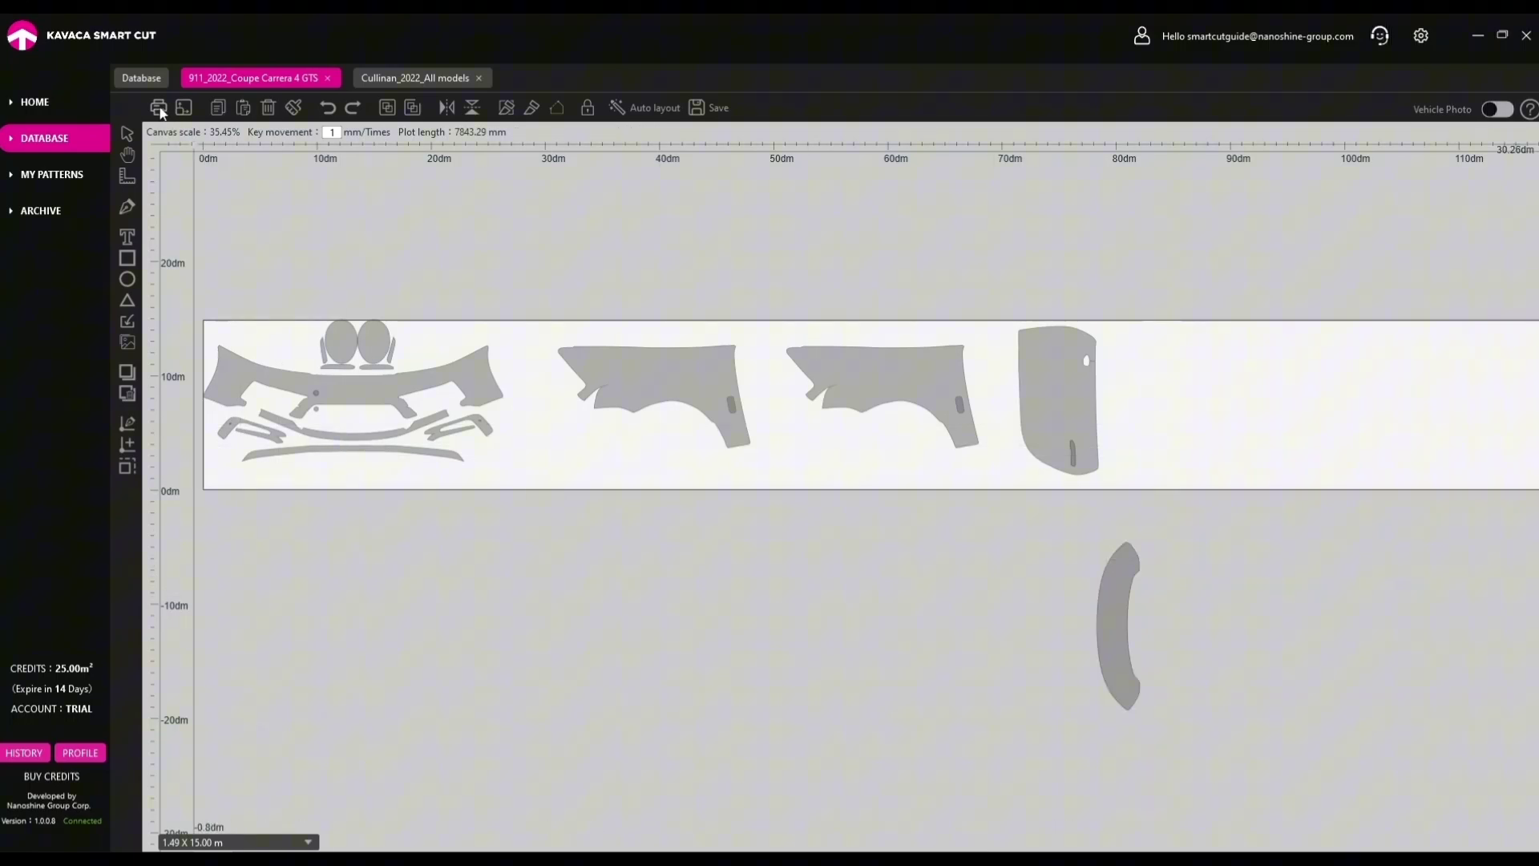
{"action": "left_click", "coordinate": [159, 109]}
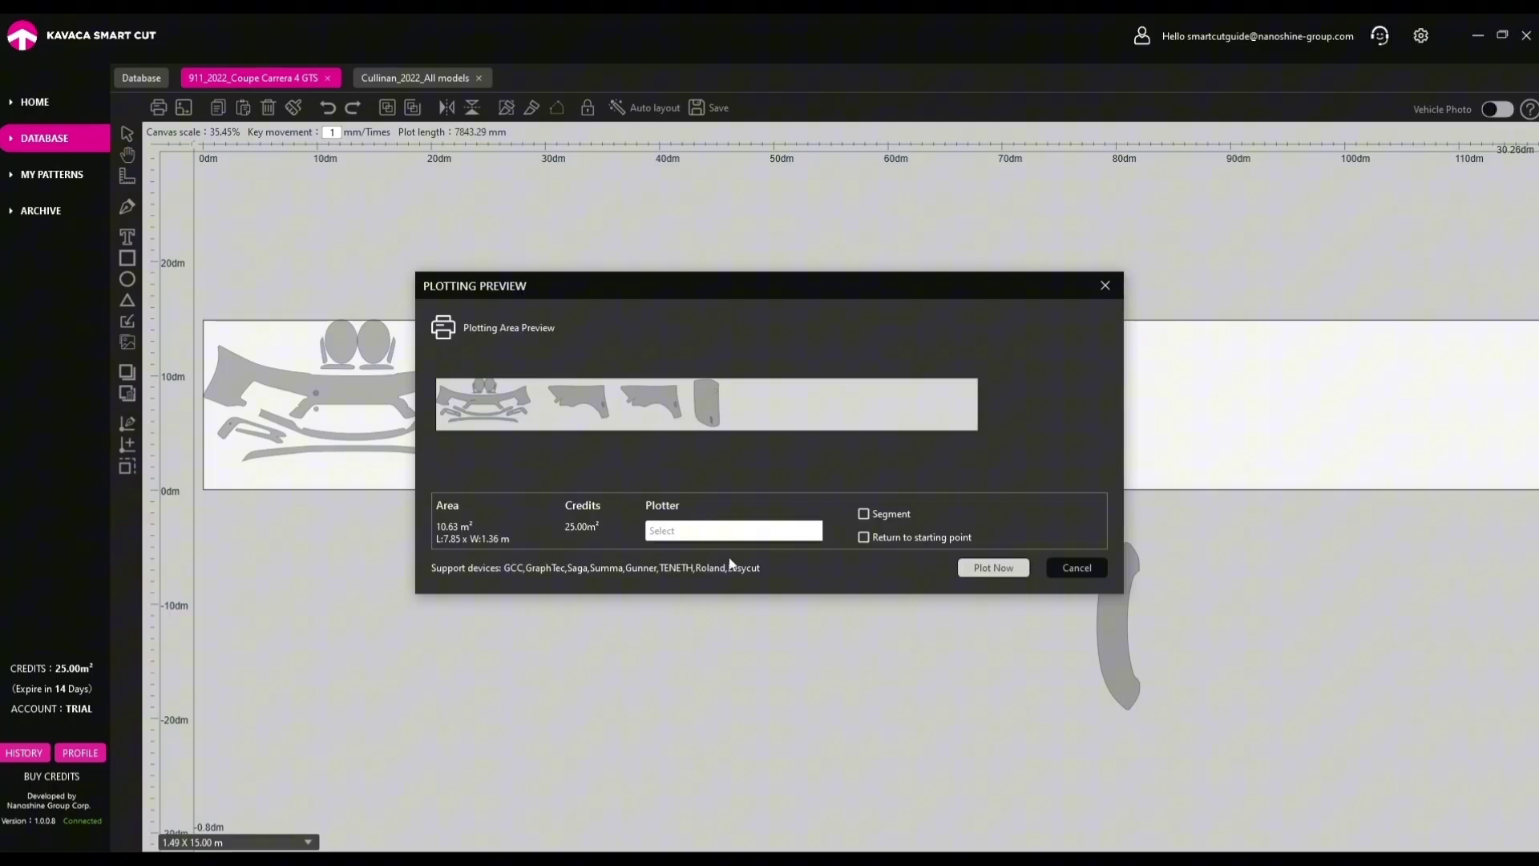
{"action": "left_click", "coordinate": [1061, 569]}
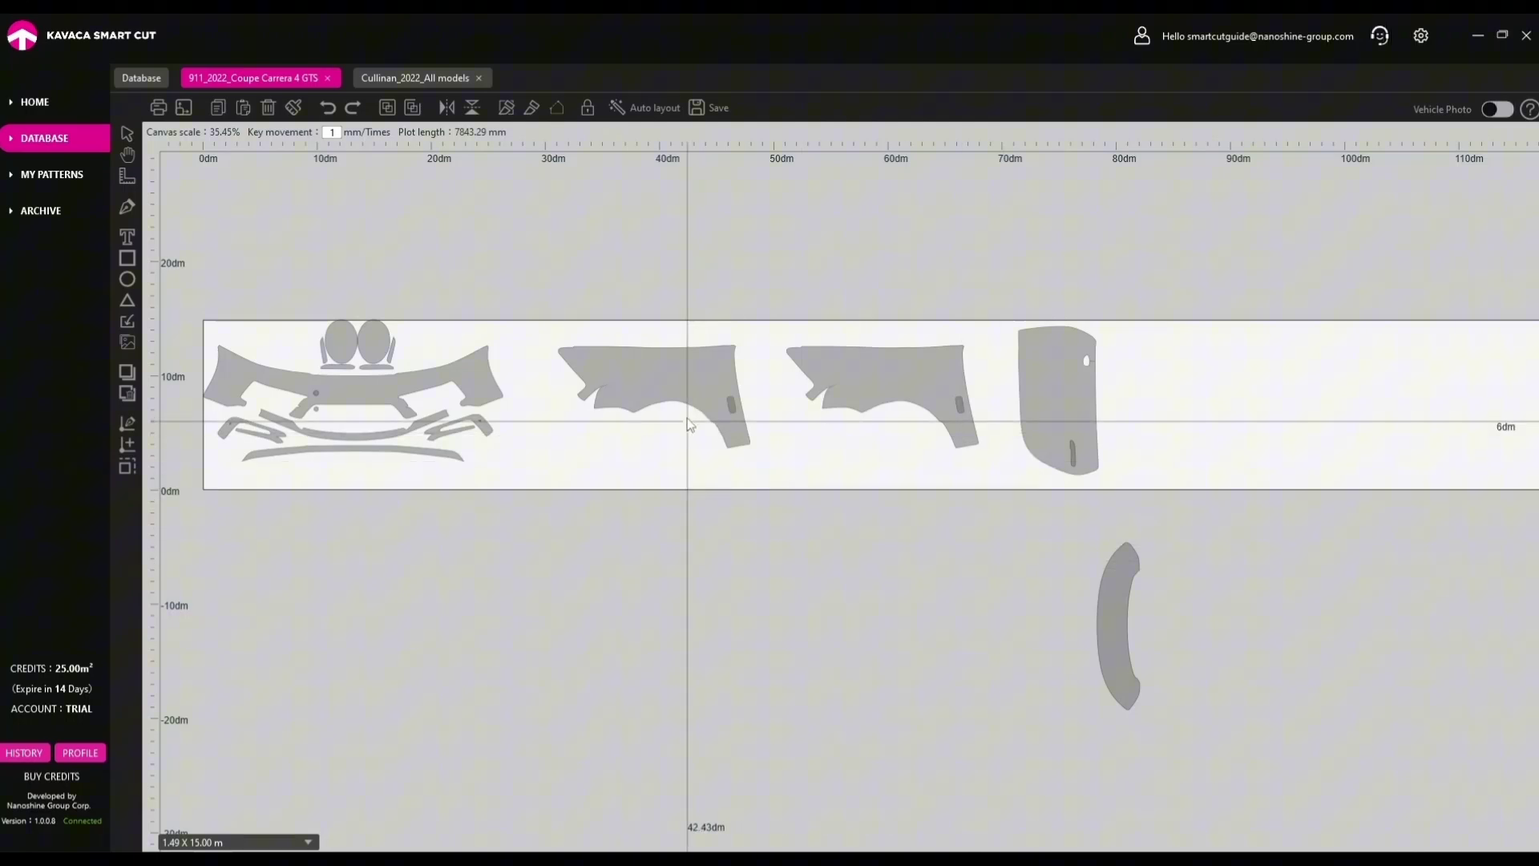
Rotate the first of the two fender pieces slightly counter-clockwise and deselect it.
{"action": "left_click", "coordinate": [652, 391]}
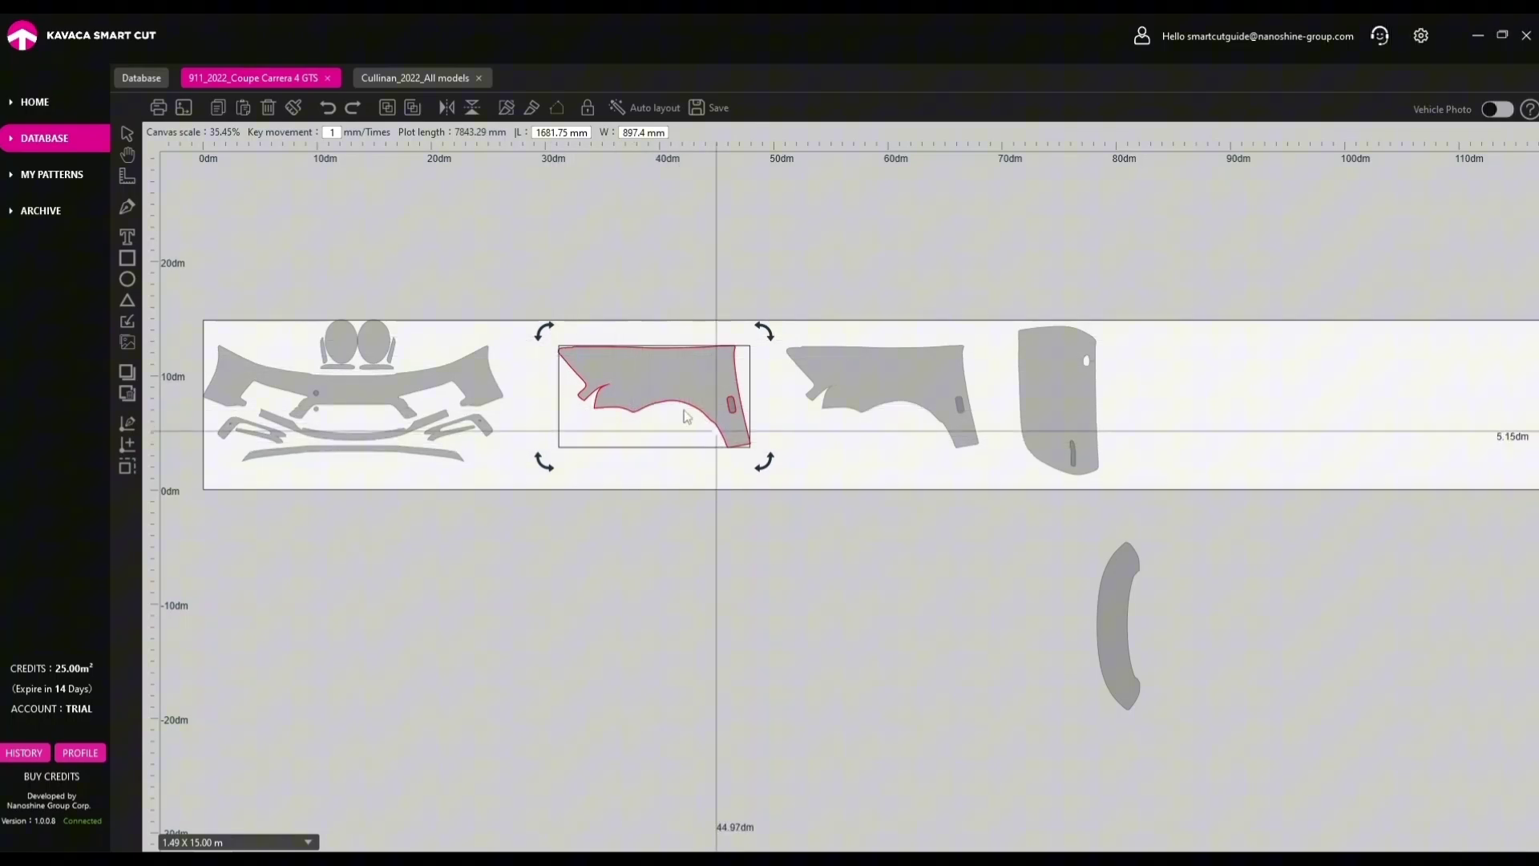
{"action": "left_click_drag", "start_coordinate": [552, 351], "coordinate": [753, 449]}
{"action": "left_click", "coordinate": [536, 353]}
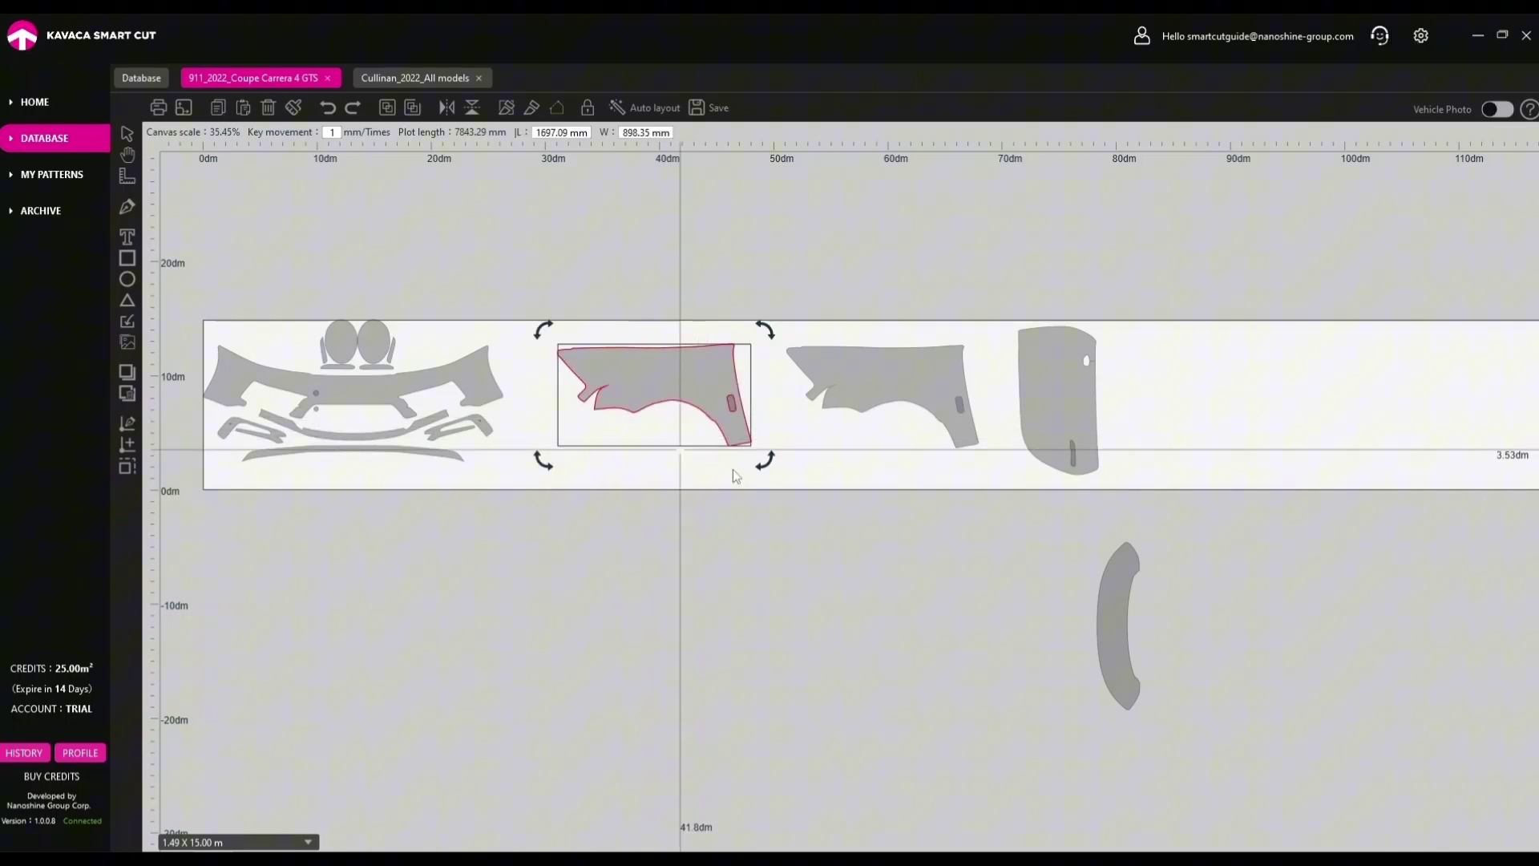
{"action": "left_click", "coordinate": [782, 480]}
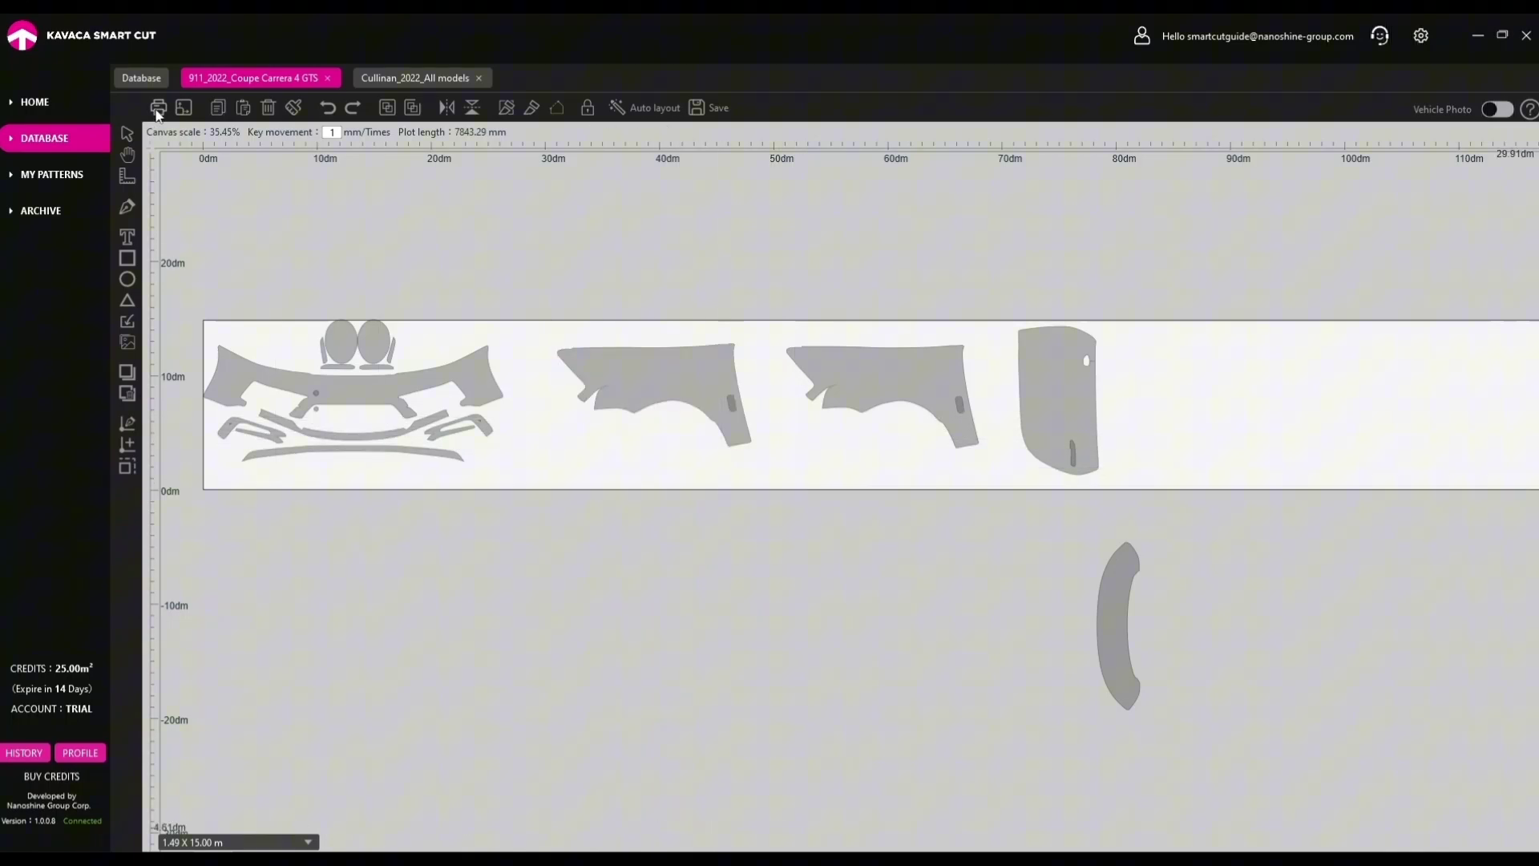
Open the plotting preview, enable Segment and apply a segment length of 200 mm.
{"action": "left_click", "coordinate": [158, 108]}
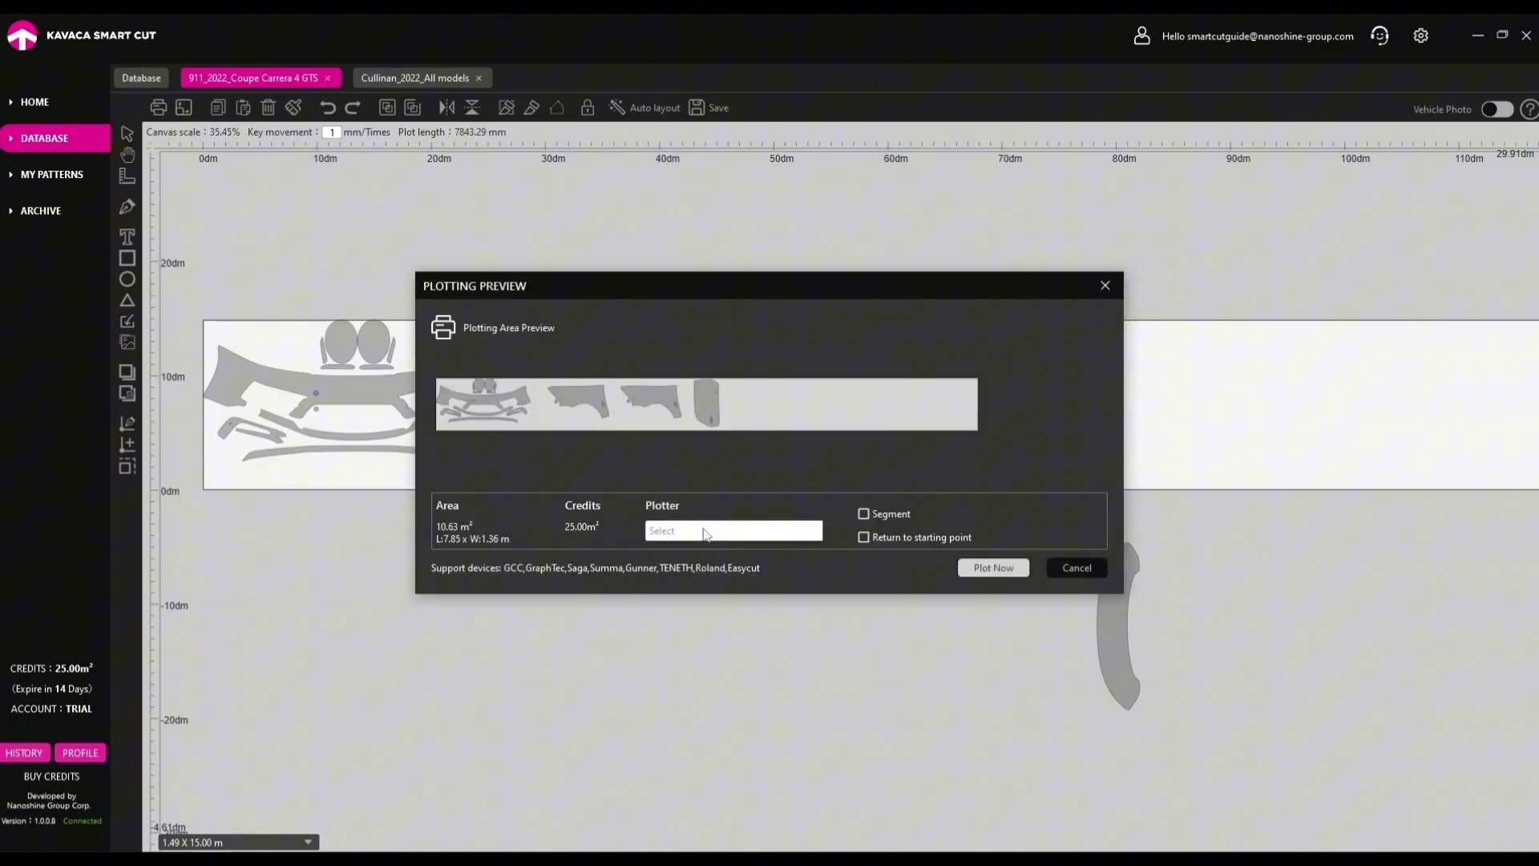
{"action": "left_click", "coordinate": [864, 514]}
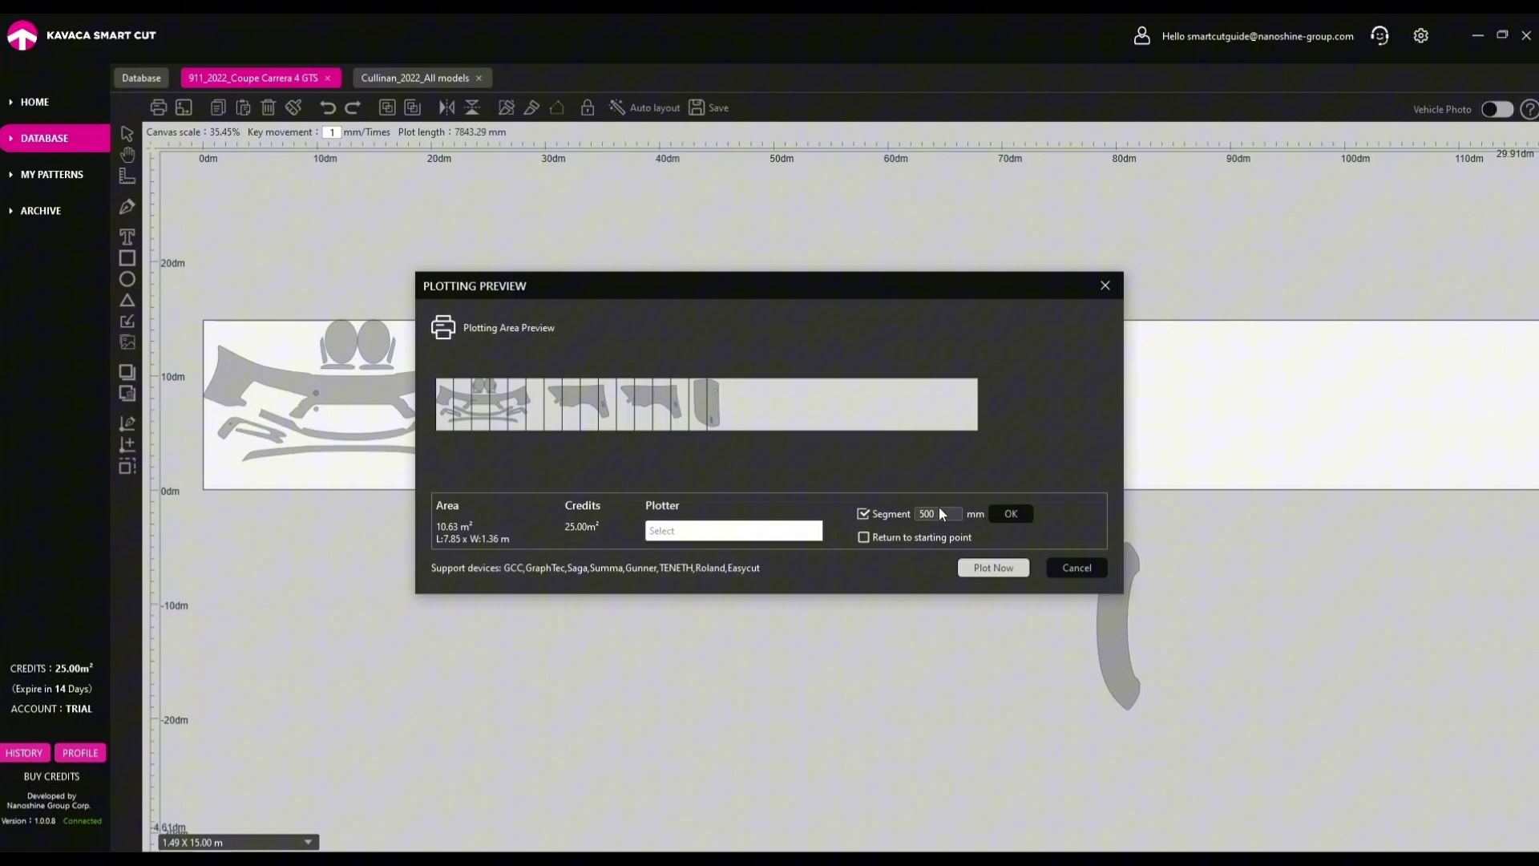
{"action": "left_click_drag", "start_coordinate": [939, 509], "coordinate": [908, 515]}
{"action": "type", "text": "1000"}
{"action": "key", "text": "BackSpace"}
{"action": "key", "text": "BackSpace"}
{"action": "key", "text": "BackSpace"}
{"action": "key", "text": "BackSpace"}
{"action": "type", "text": "200"}
{"action": "left_click", "coordinate": [1006, 513]}
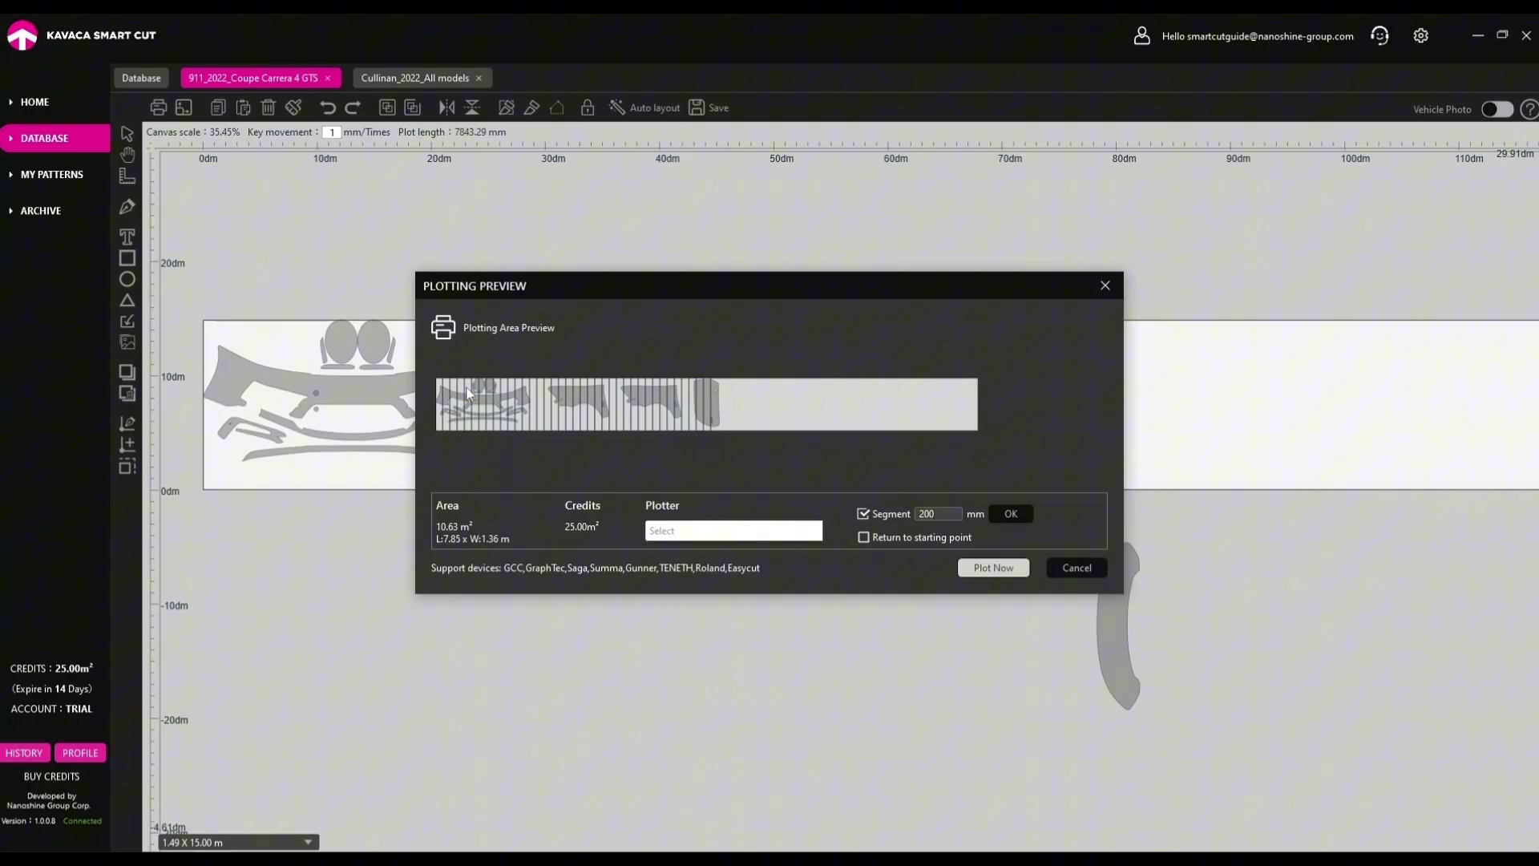
Disable Segment, try the Return to starting point option and cancel the plot.
{"action": "left_click", "coordinate": [864, 513]}
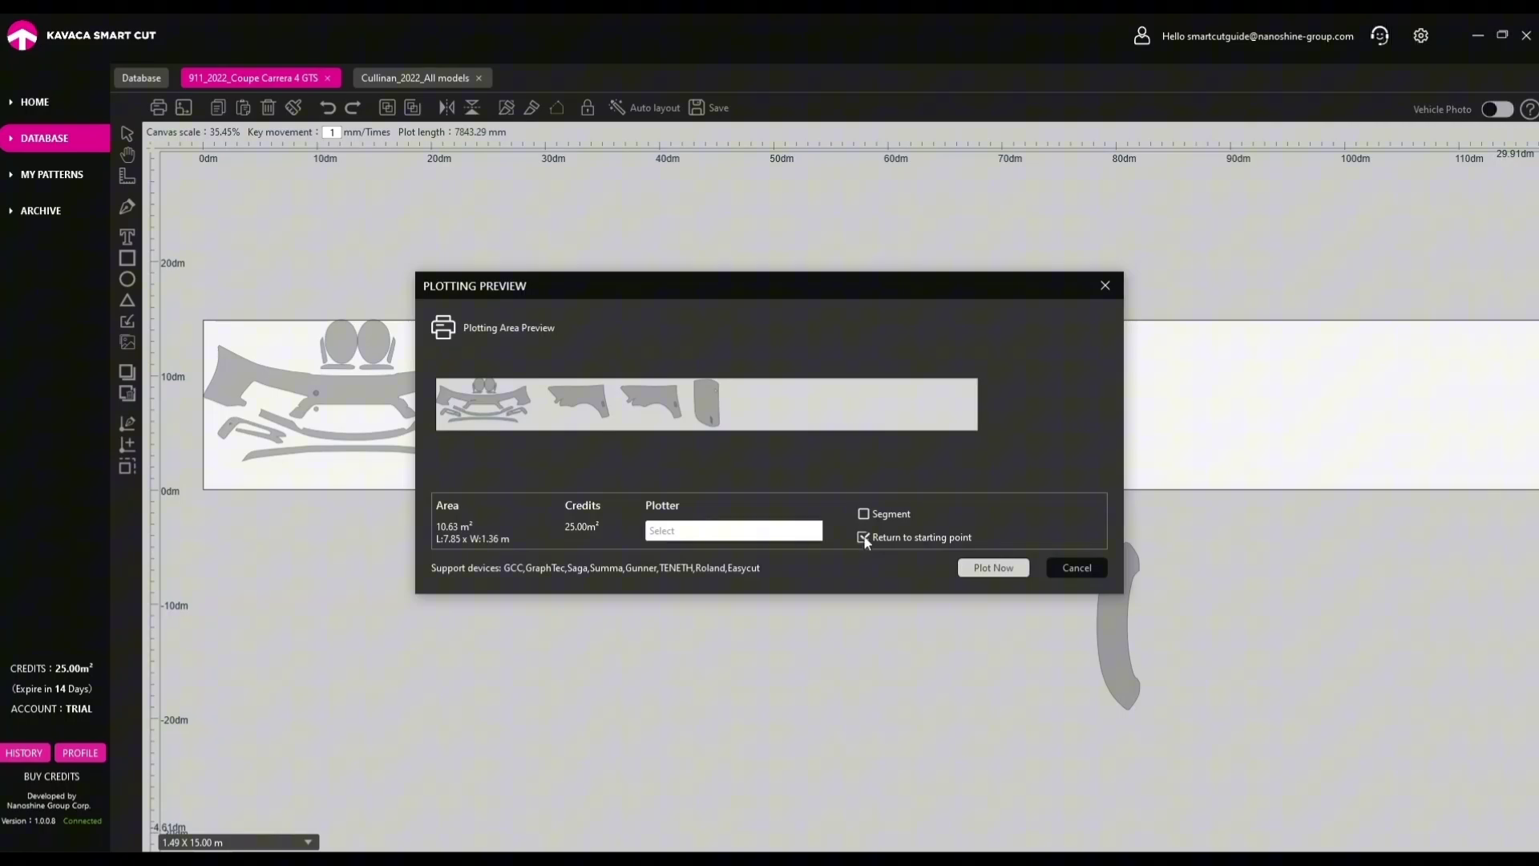
{"action": "left_click", "coordinate": [865, 538]}
{"action": "left_click", "coordinate": [1076, 567]}
Switch to the Cullinan_2022_All models layout and move all pieces on its sheet to the empty area above it.
{"action": "left_click", "coordinate": [430, 80]}
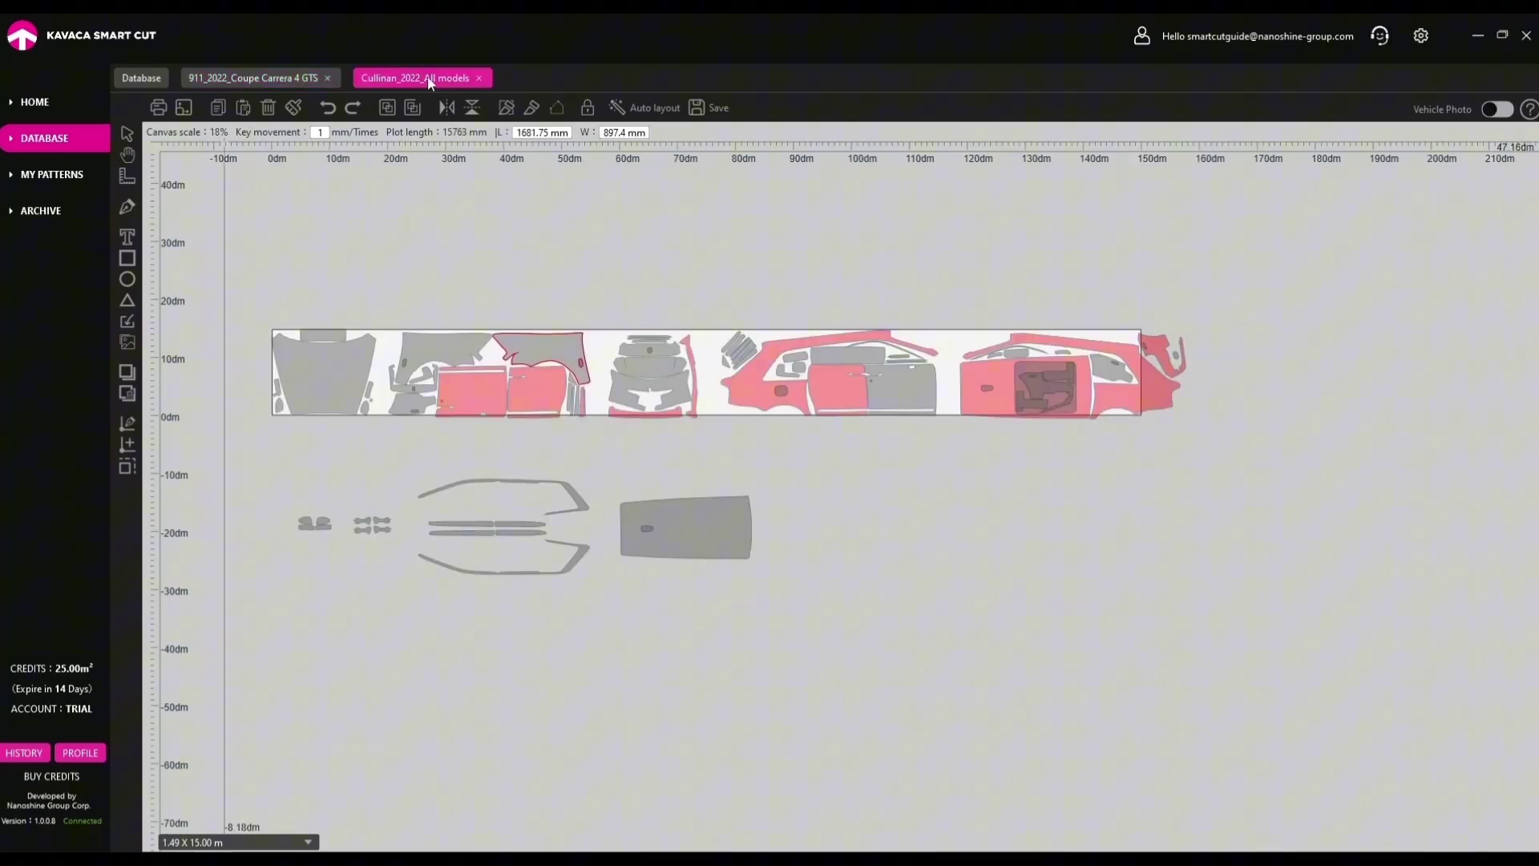
{"action": "left_click", "coordinate": [542, 373]}
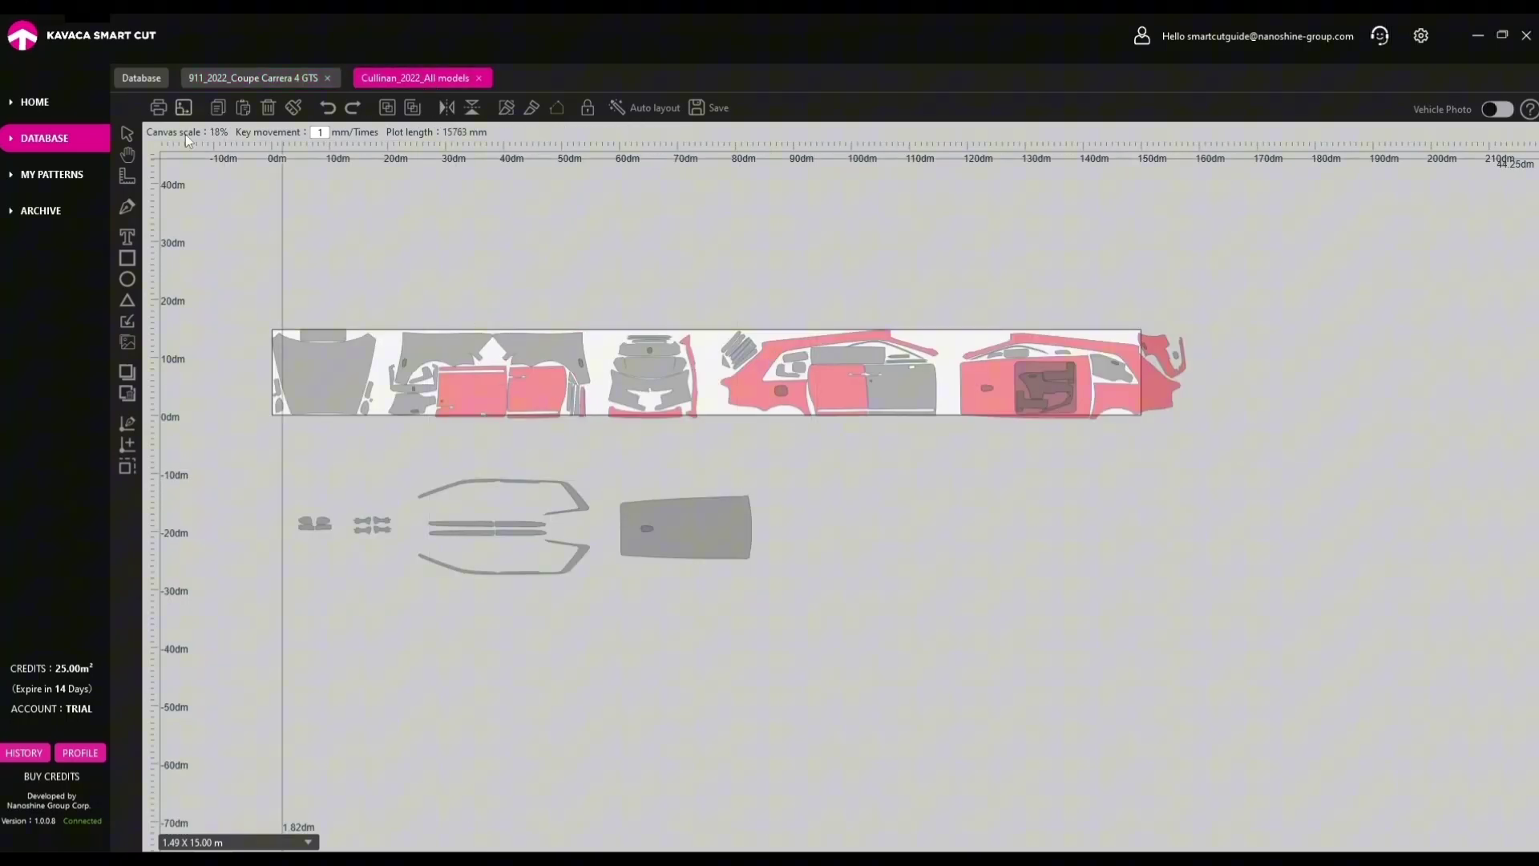
{"action": "left_click_drag", "start_coordinate": [254, 303], "coordinate": [1219, 490]}
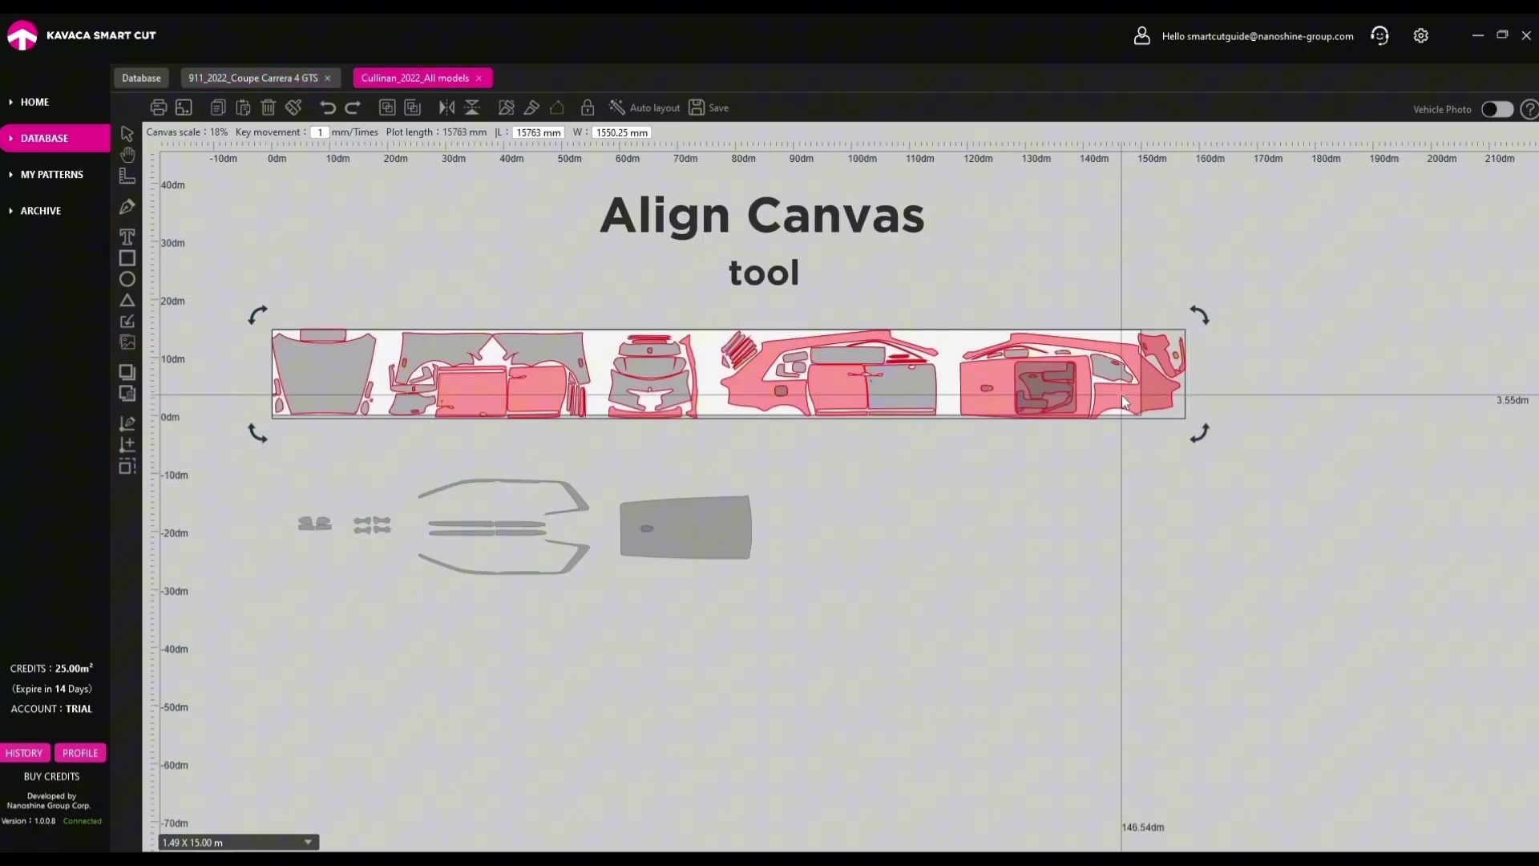
{"action": "left_click_drag", "start_coordinate": [1126, 378], "coordinate": [1129, 255]}
{"action": "left_click", "coordinate": [1101, 474]}
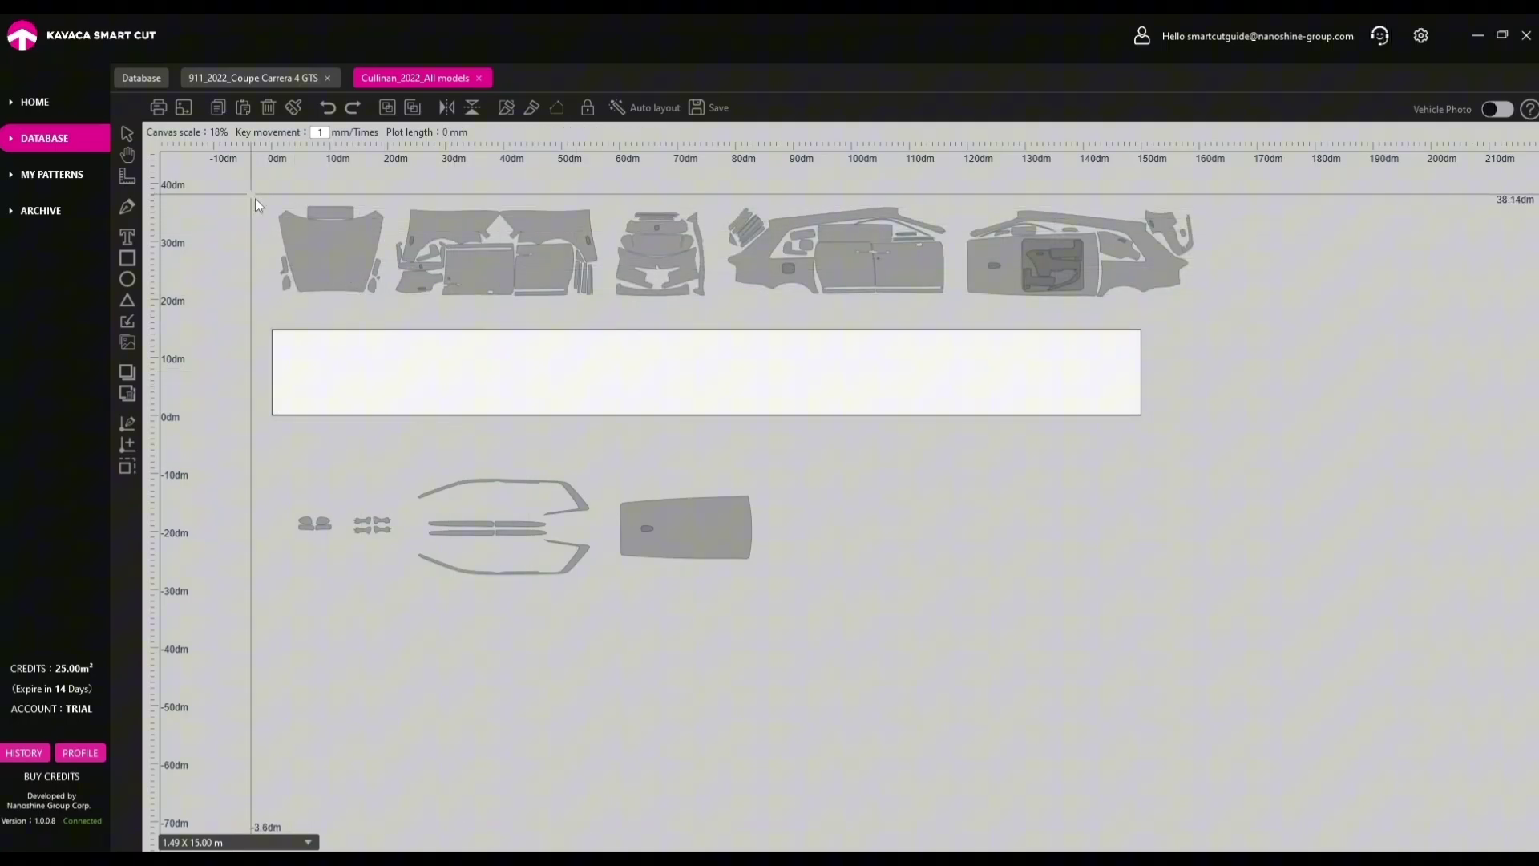
Place the hood group, the fender-and-door group and the bumper group onto the sheet one after another with Align Canvas.
{"action": "left_click_drag", "start_coordinate": [255, 199], "coordinate": [391, 310]}
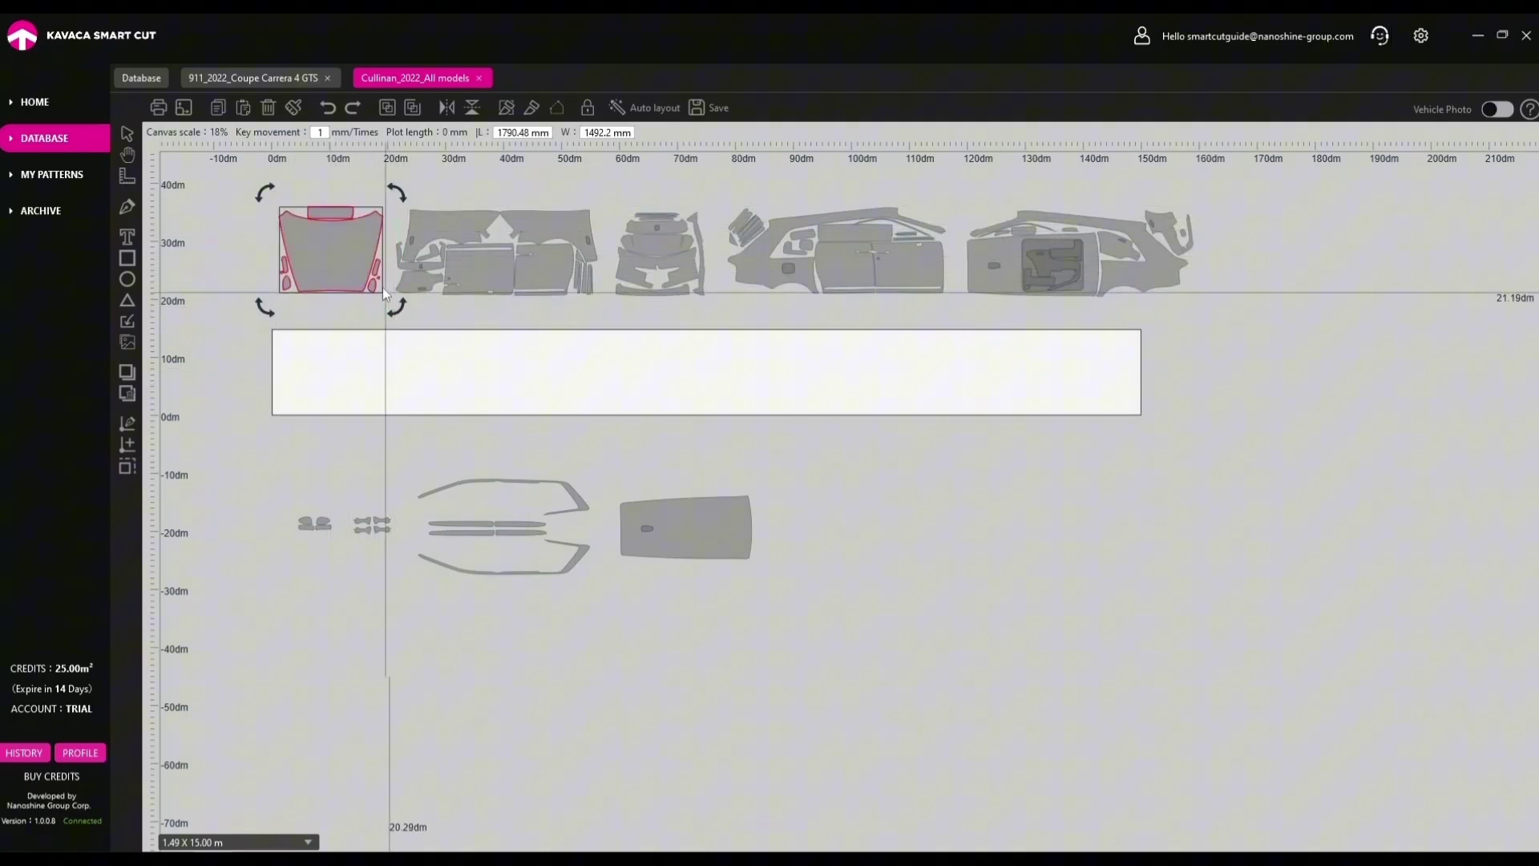
{"action": "left_click", "coordinate": [183, 107]}
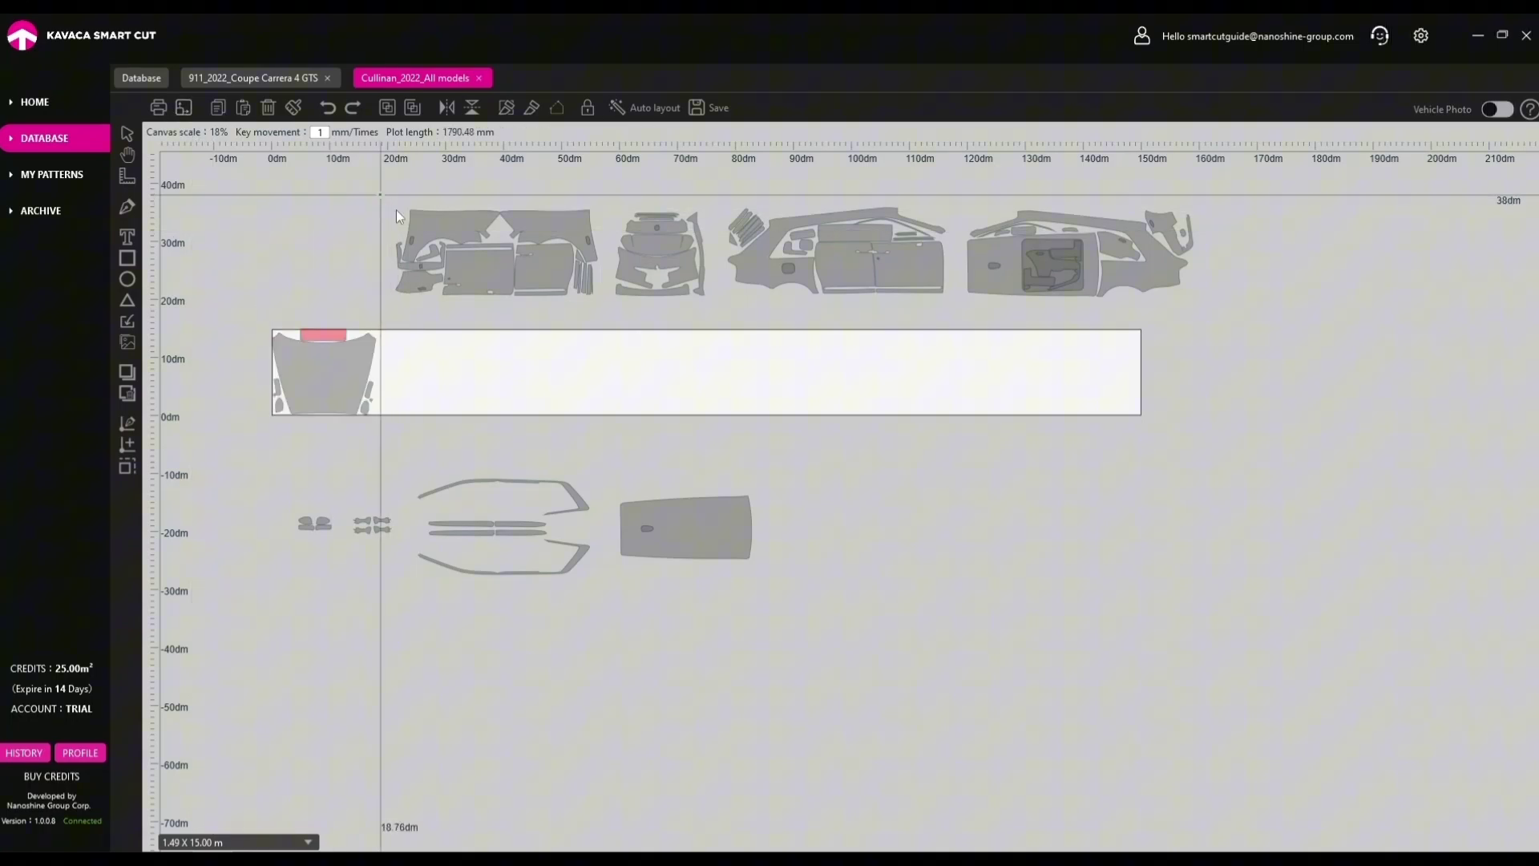
{"action": "left_click_drag", "start_coordinate": [378, 198], "coordinate": [598, 297]}
{"action": "left_click", "coordinate": [190, 113]}
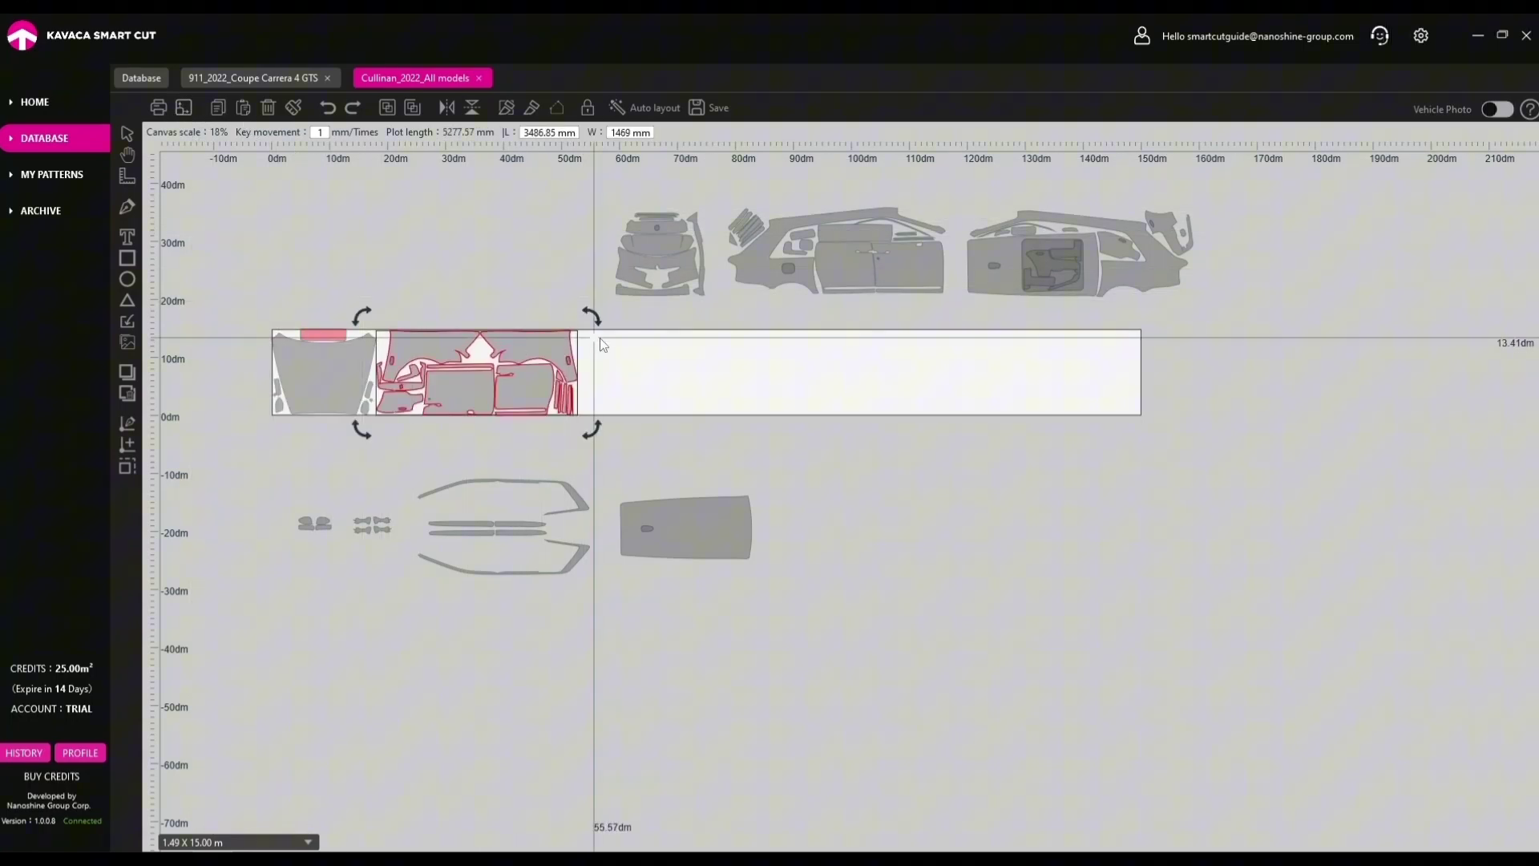
{"action": "left_click_drag", "start_coordinate": [604, 204], "coordinate": [717, 324]}
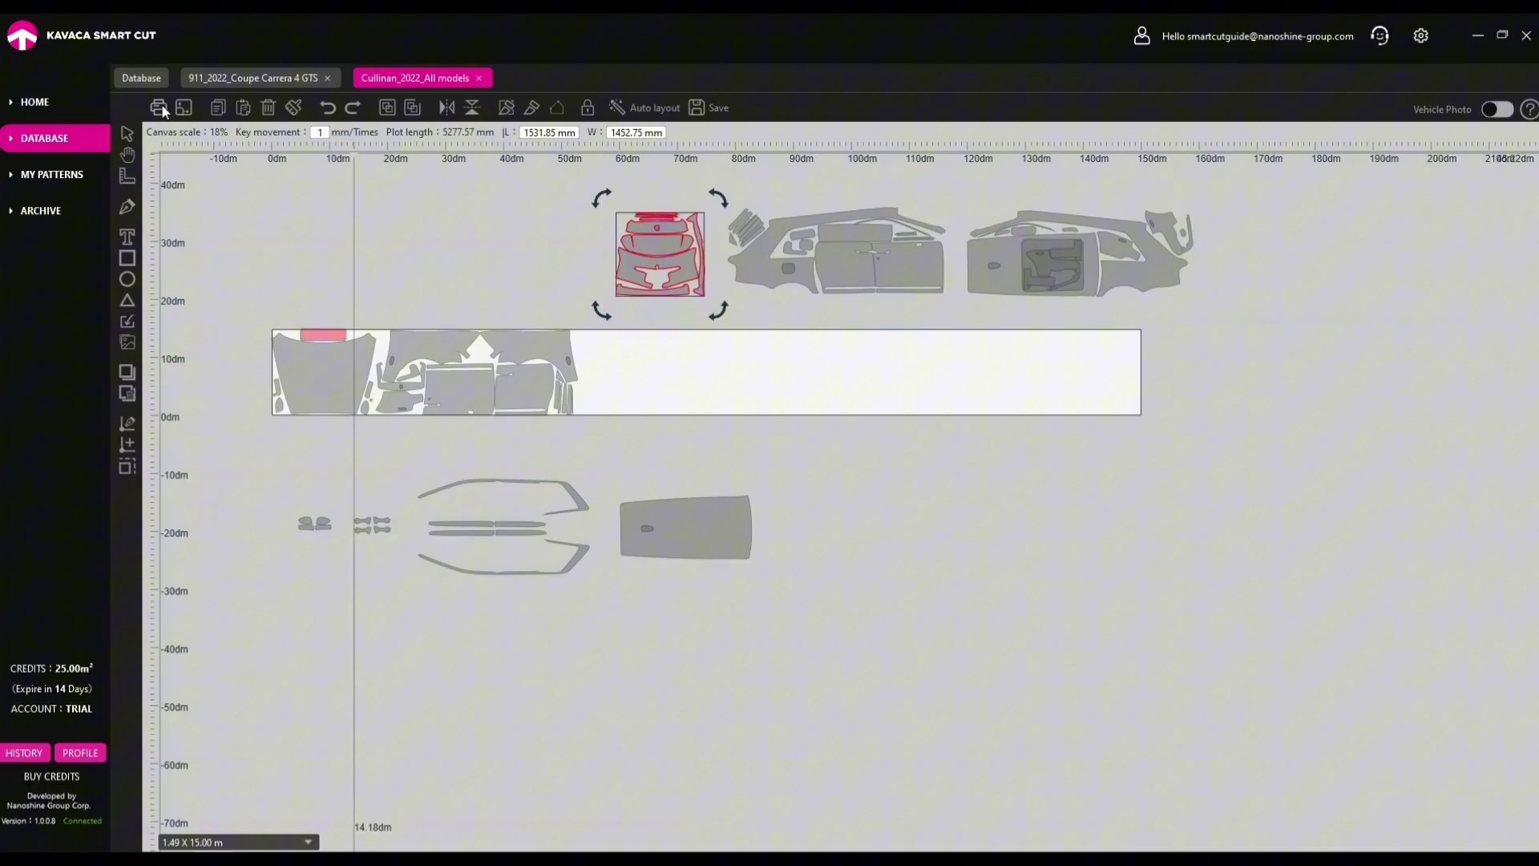
{"action": "left_click", "coordinate": [183, 108]}
Place the two door panels from the first side group onto the sheet with Align Canvas.
{"action": "left_click", "coordinate": [843, 269]}
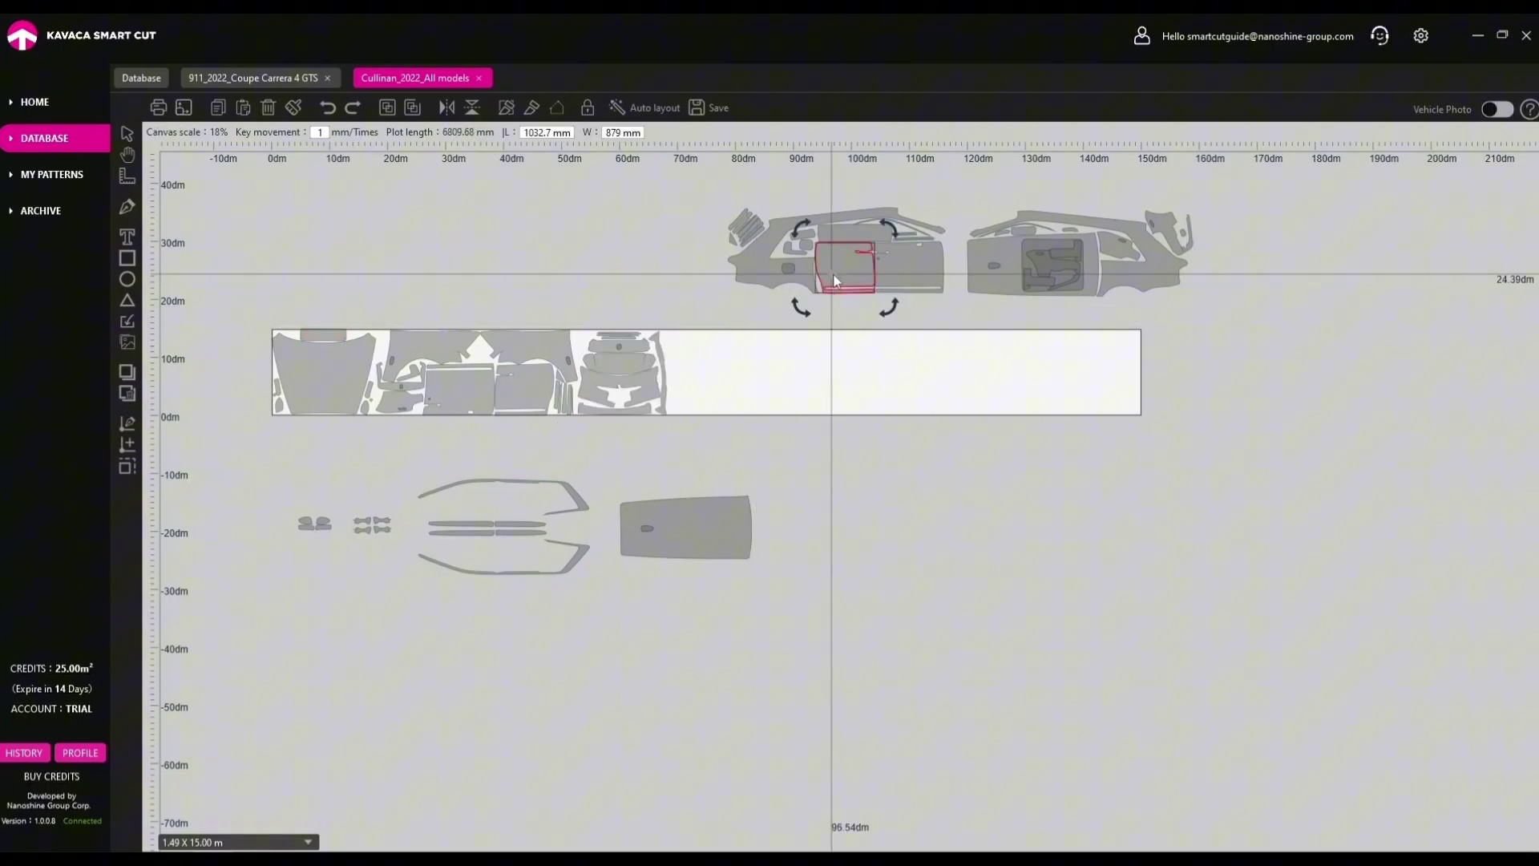
{"action": "left_click", "coordinate": [183, 107]}
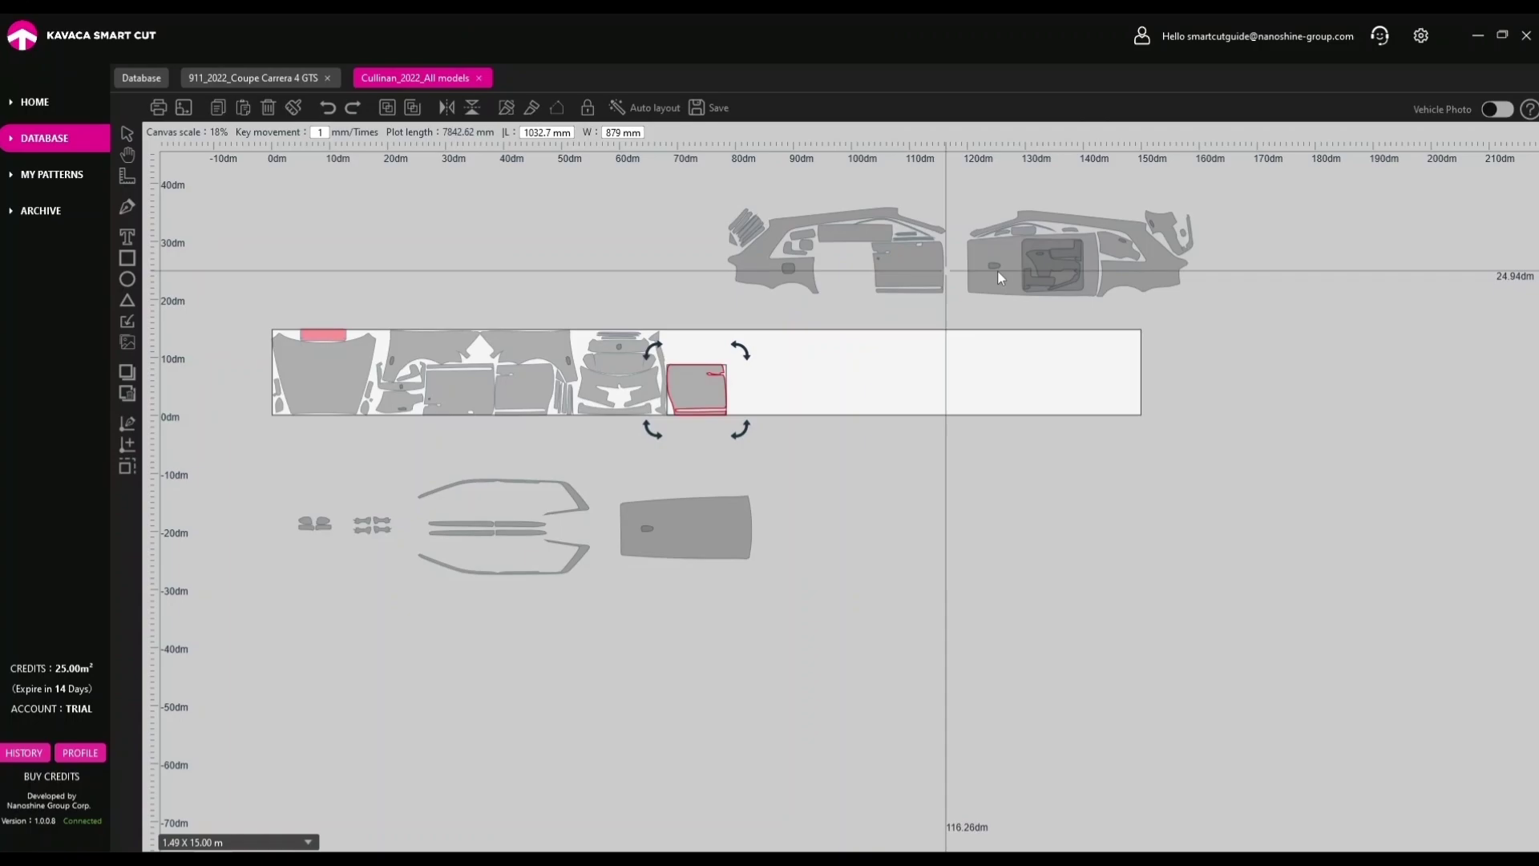
{"action": "left_click", "coordinate": [919, 271]}
{"action": "left_click", "coordinate": [184, 107]}
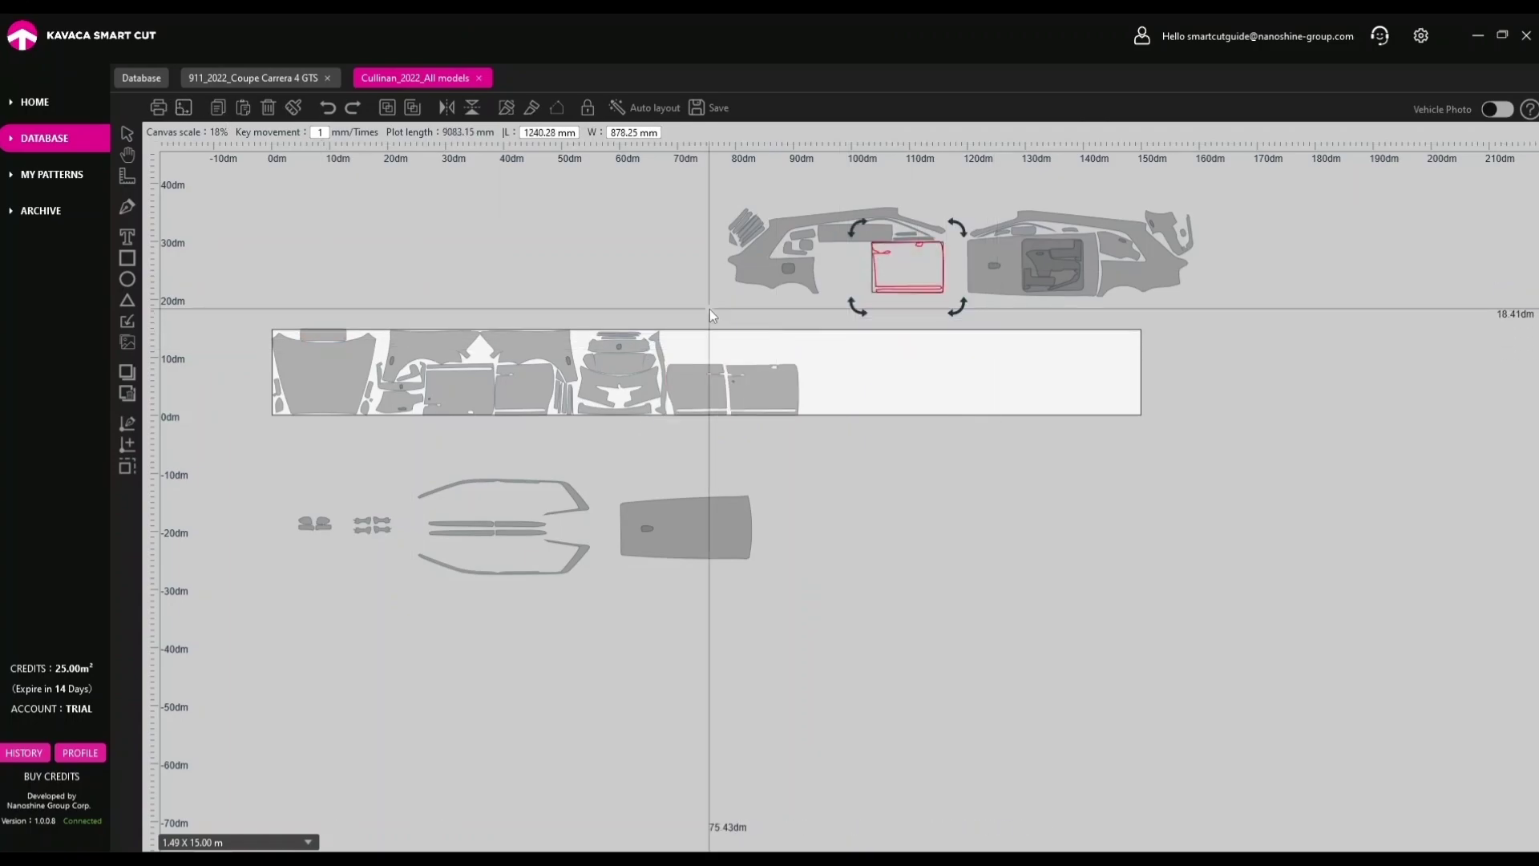
Place two small pieces from the slanted strip cluster onto the sheet with Align Canvas.
{"action": "left_click", "coordinate": [739, 237]}
{"action": "left_click", "coordinate": [184, 108]}
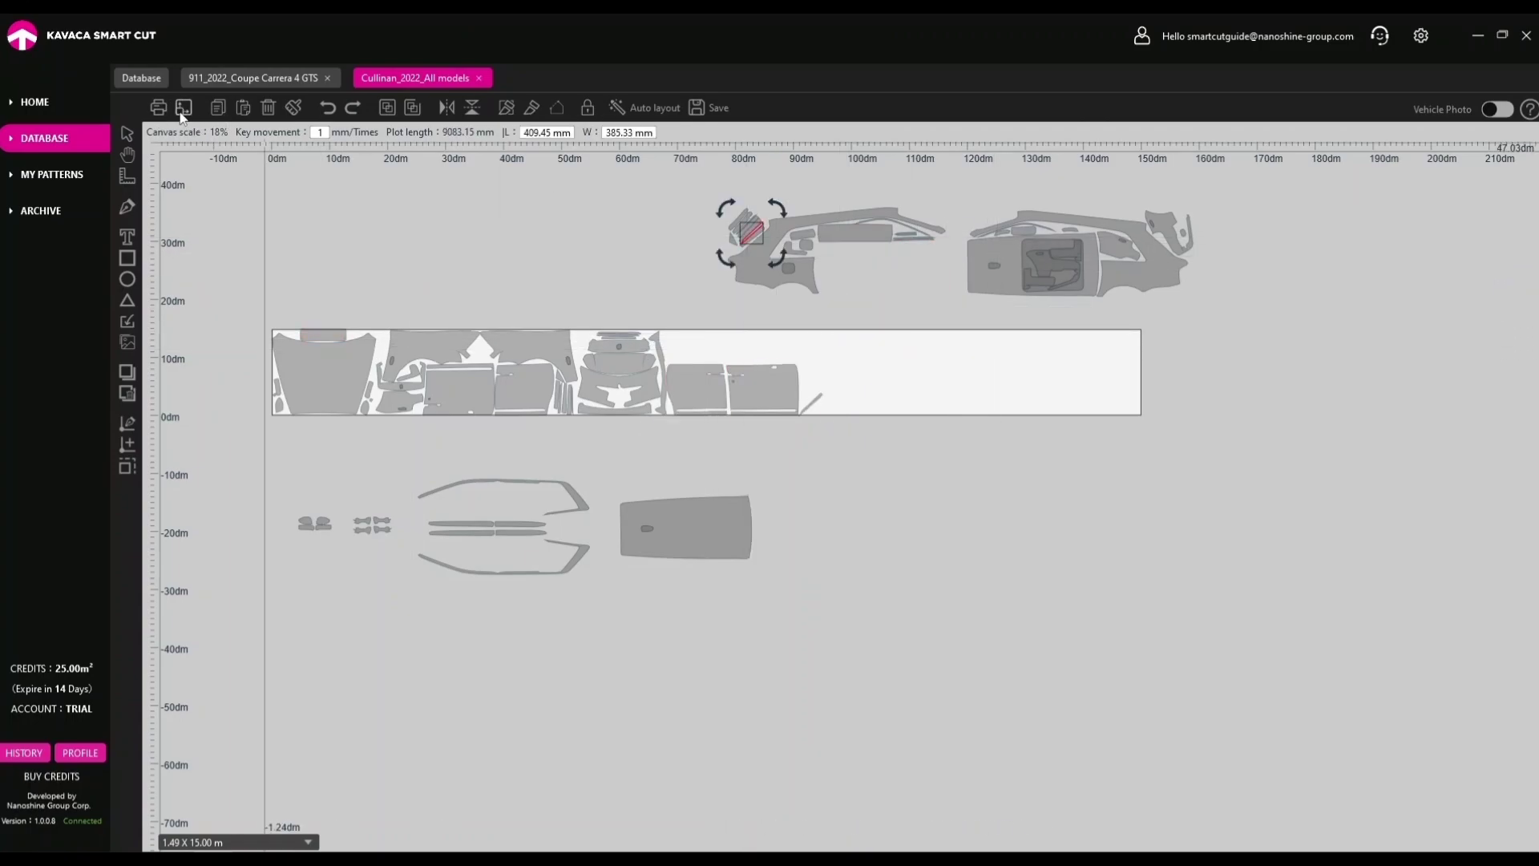
{"action": "left_click", "coordinate": [734, 241]}
{"action": "left_click", "coordinate": [184, 107]}
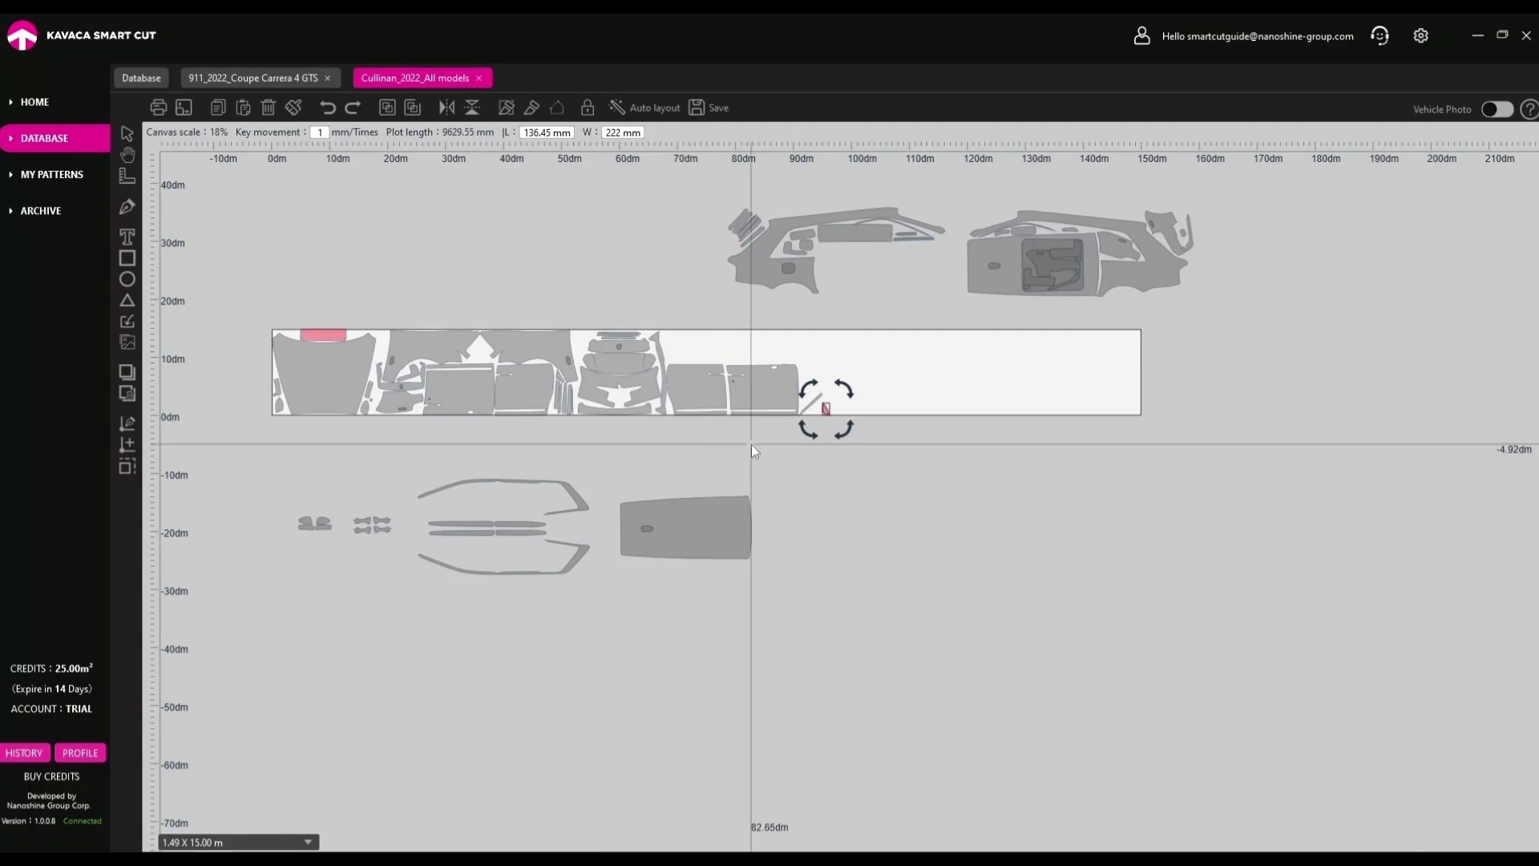
Copy the second door panel on the sheet and paste two duplicates into the empty part of the sheet.
{"action": "left_click", "coordinate": [765, 394]}
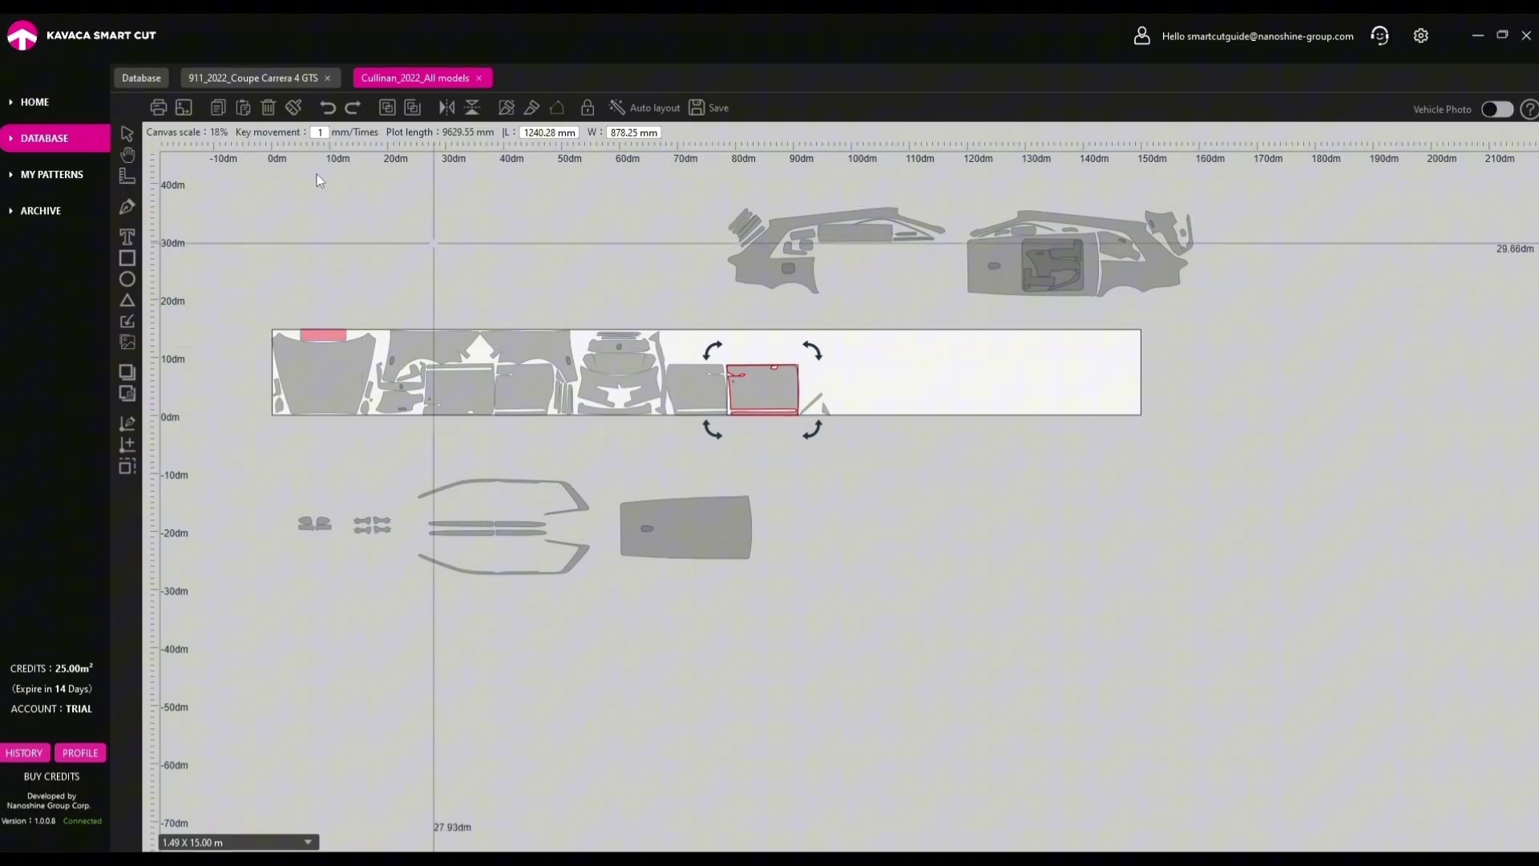
{"action": "left_click", "coordinate": [218, 108]}
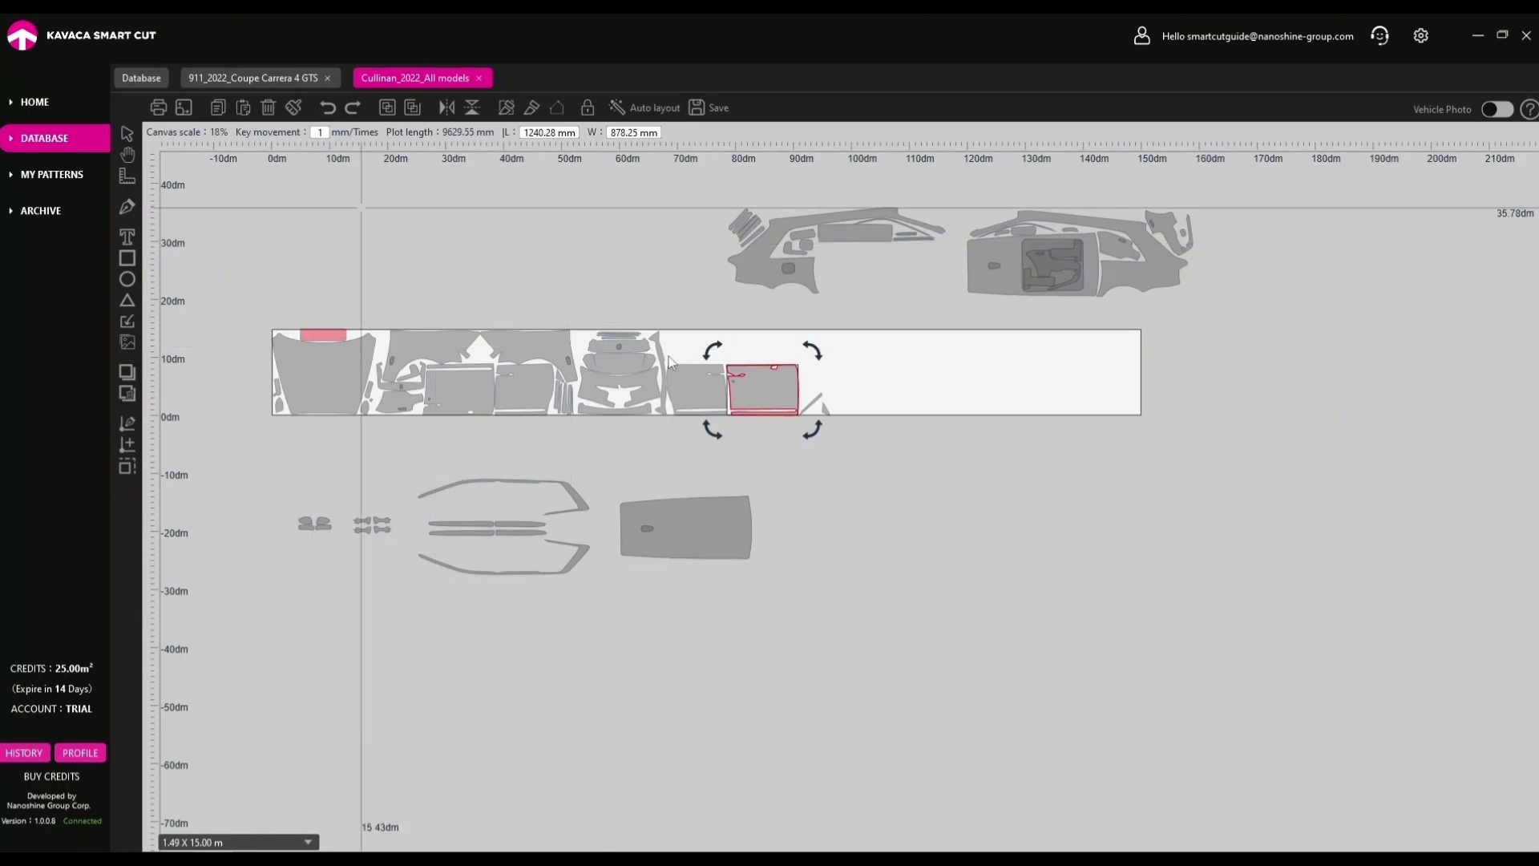
{"action": "key", "text": "ctrl+v"}
{"action": "left_click", "coordinate": [872, 362]}
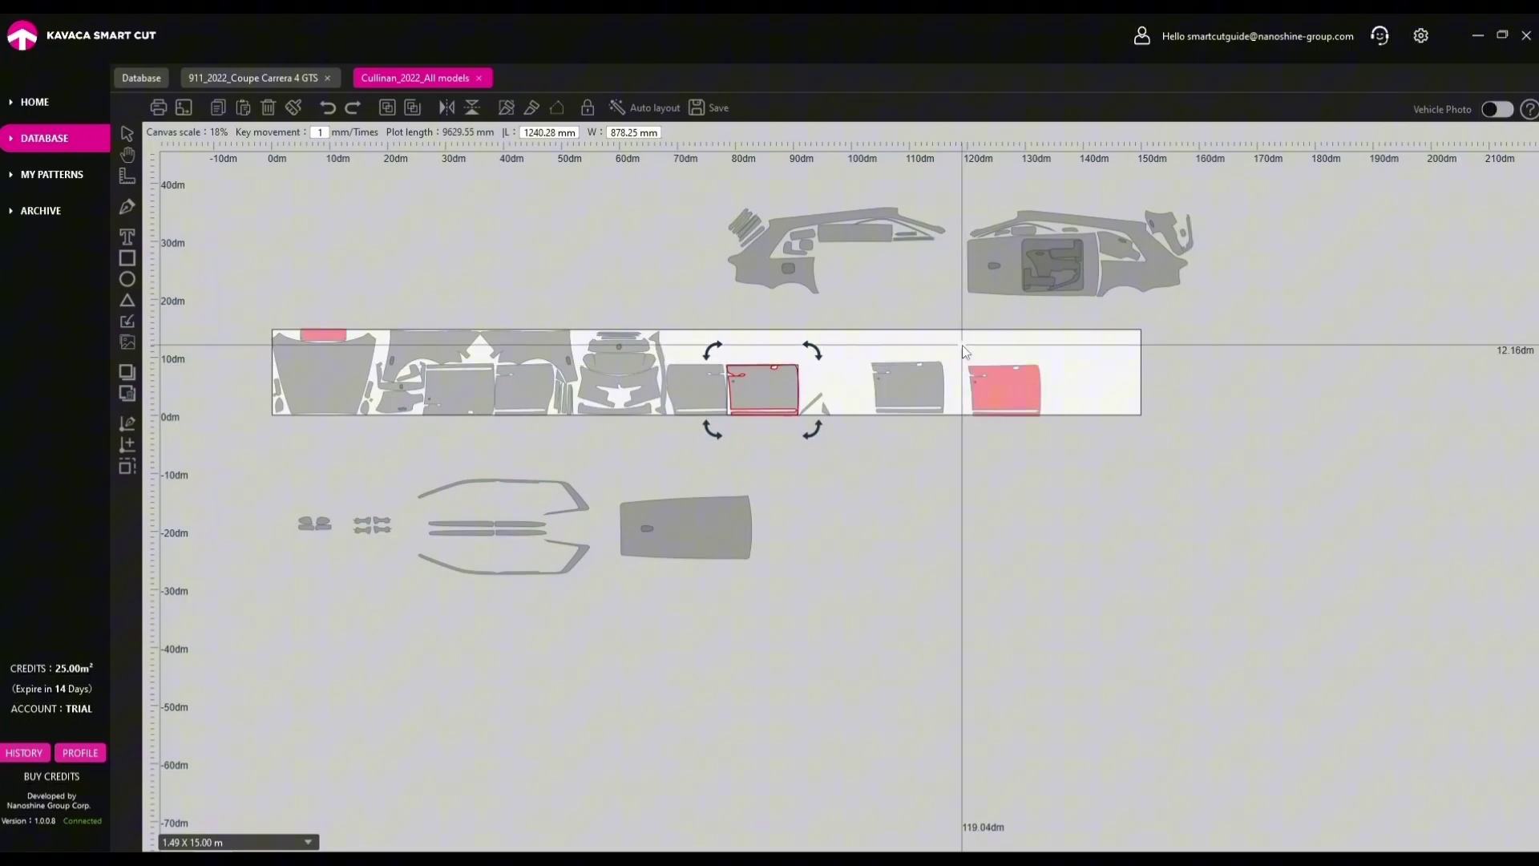
{"action": "left_click", "coordinate": [965, 352]}
Delete both pasted door panel duplicates from the sheet.
{"action": "left_click", "coordinate": [987, 382]}
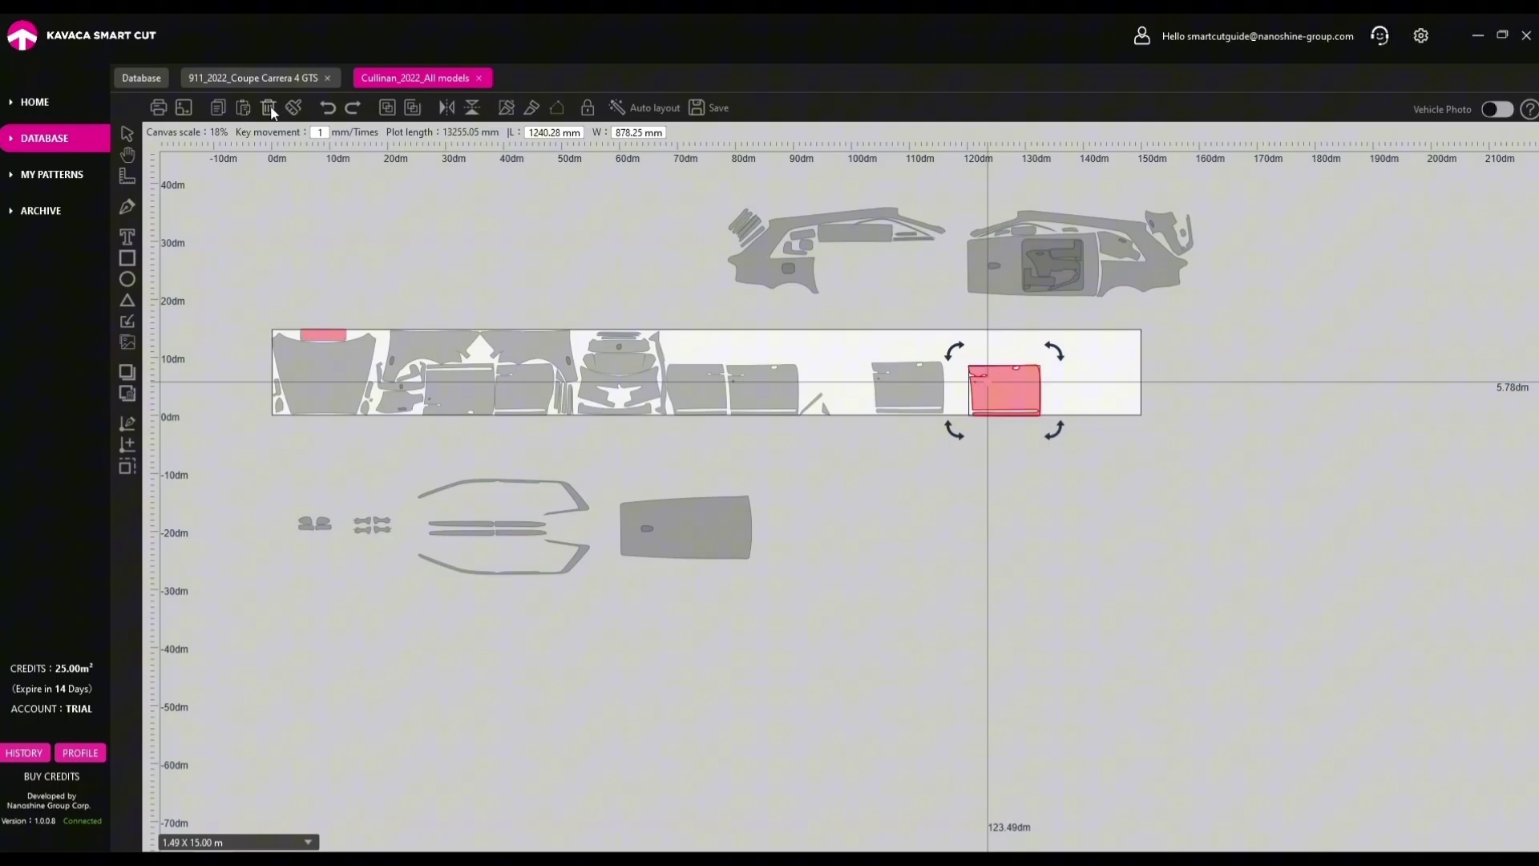
{"action": "left_click", "coordinate": [271, 109]}
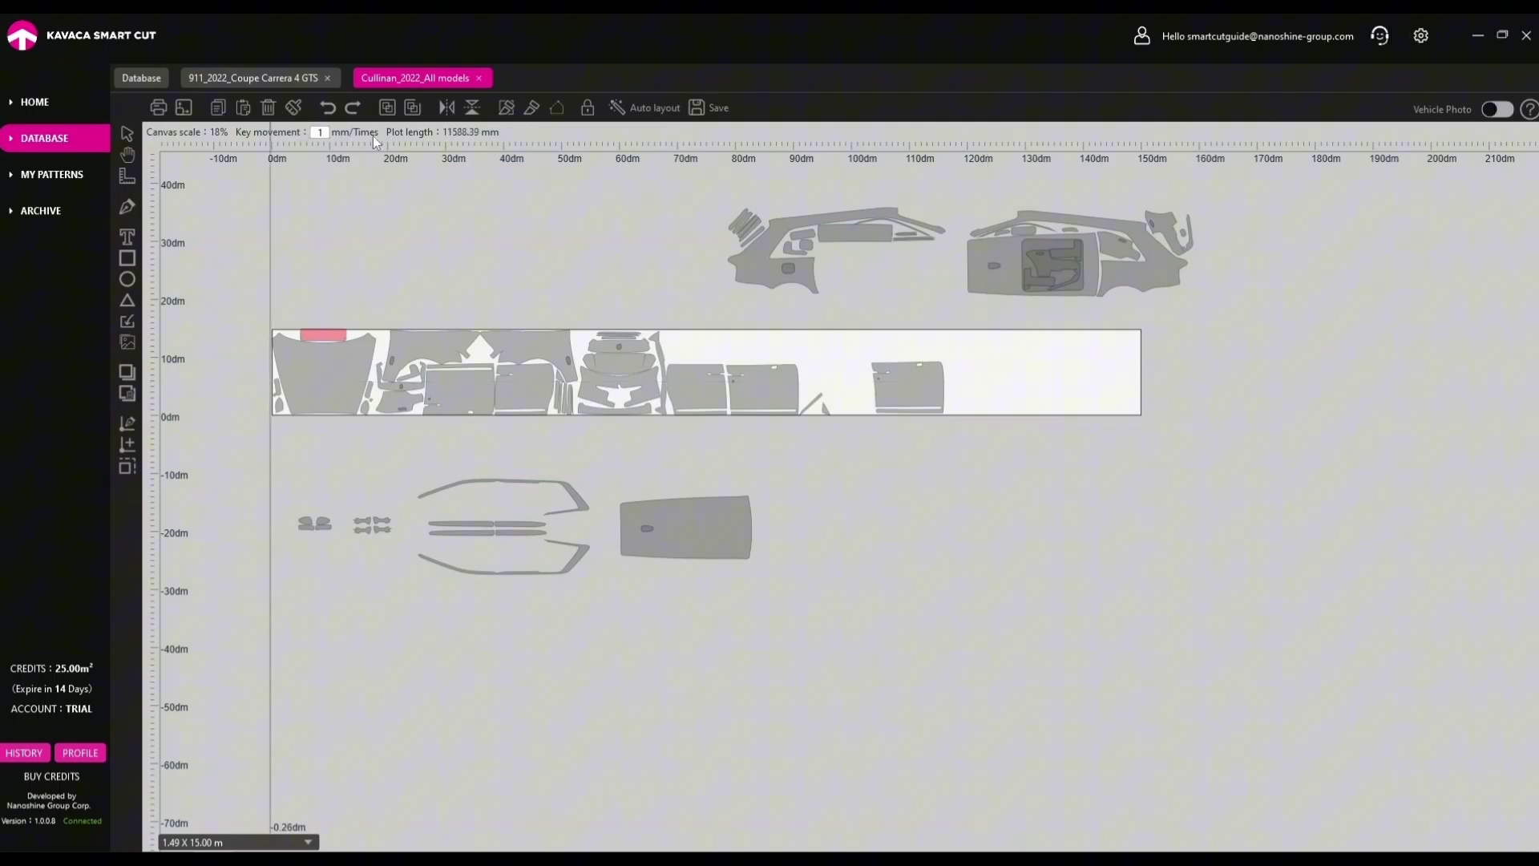
{"action": "left_click", "coordinate": [899, 380]}
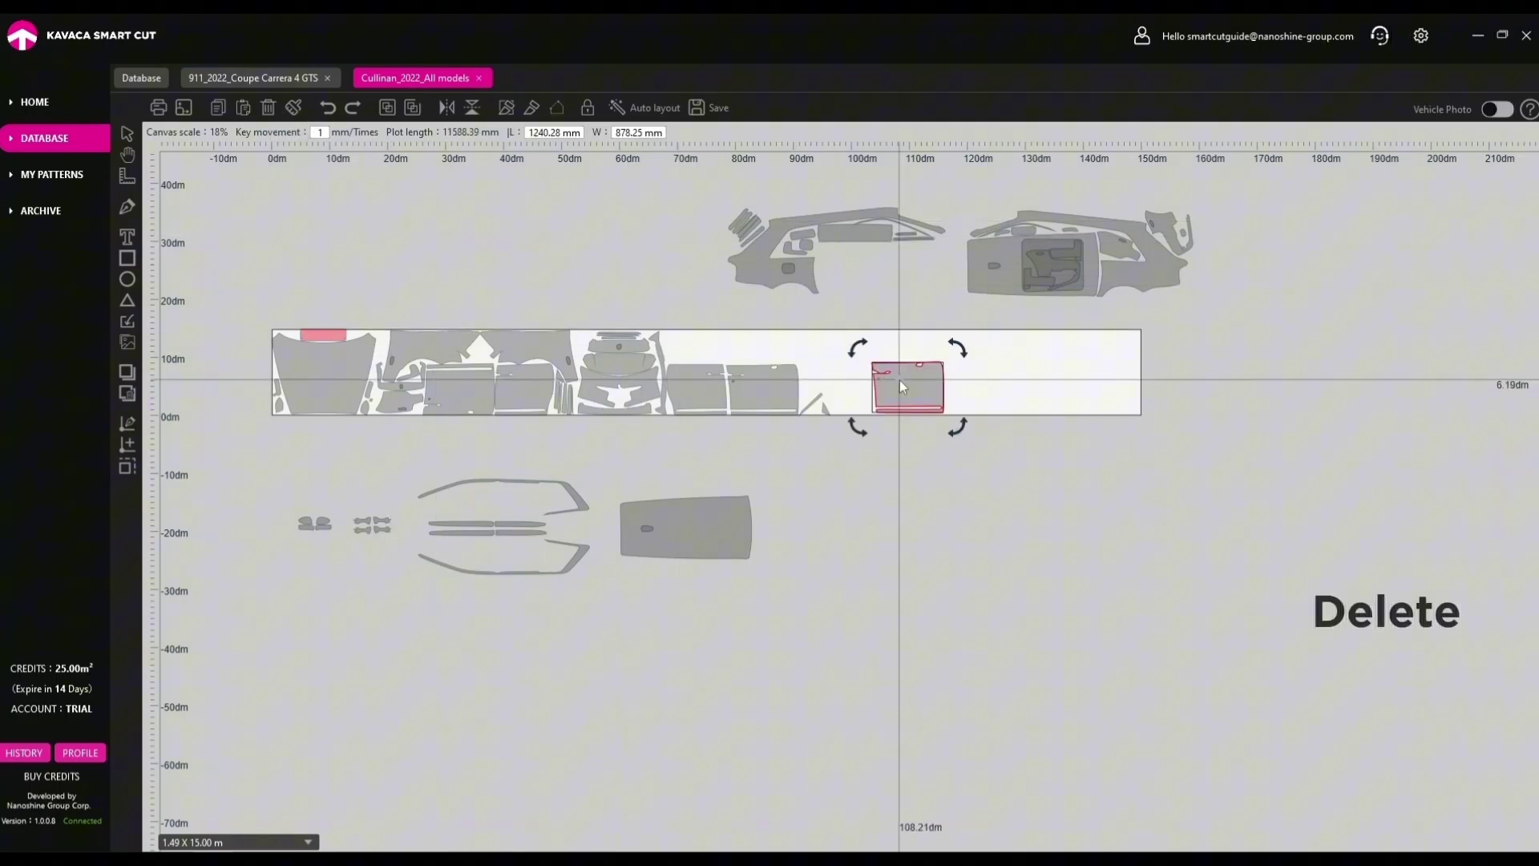
{"action": "key", "text": "Delete"}
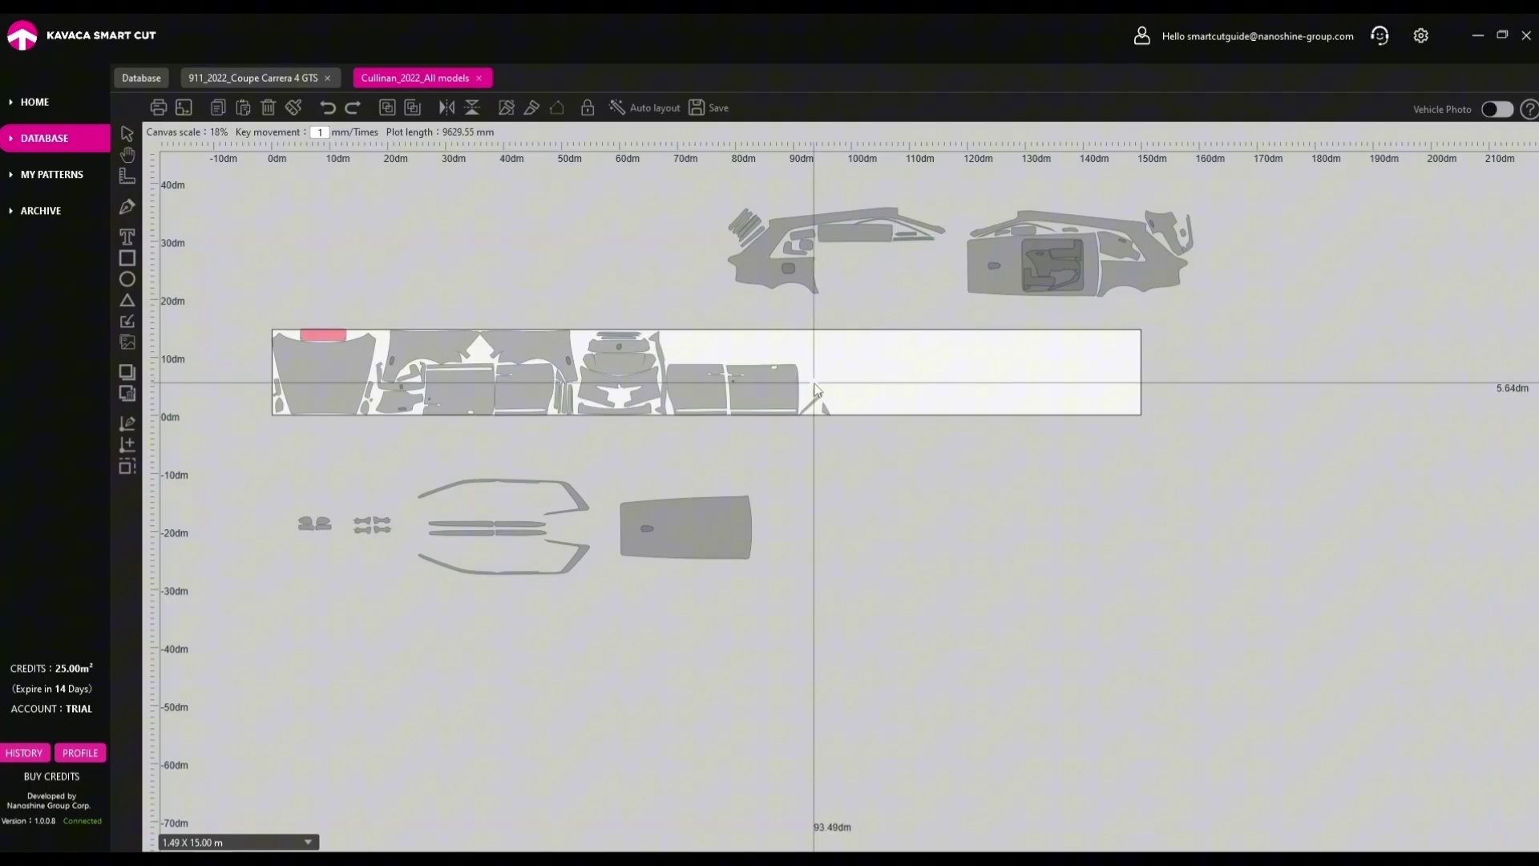
Clear the whole canvas and undo the clearing, and undo and redo the last door panel deletion.
{"action": "left_click", "coordinate": [294, 108]}
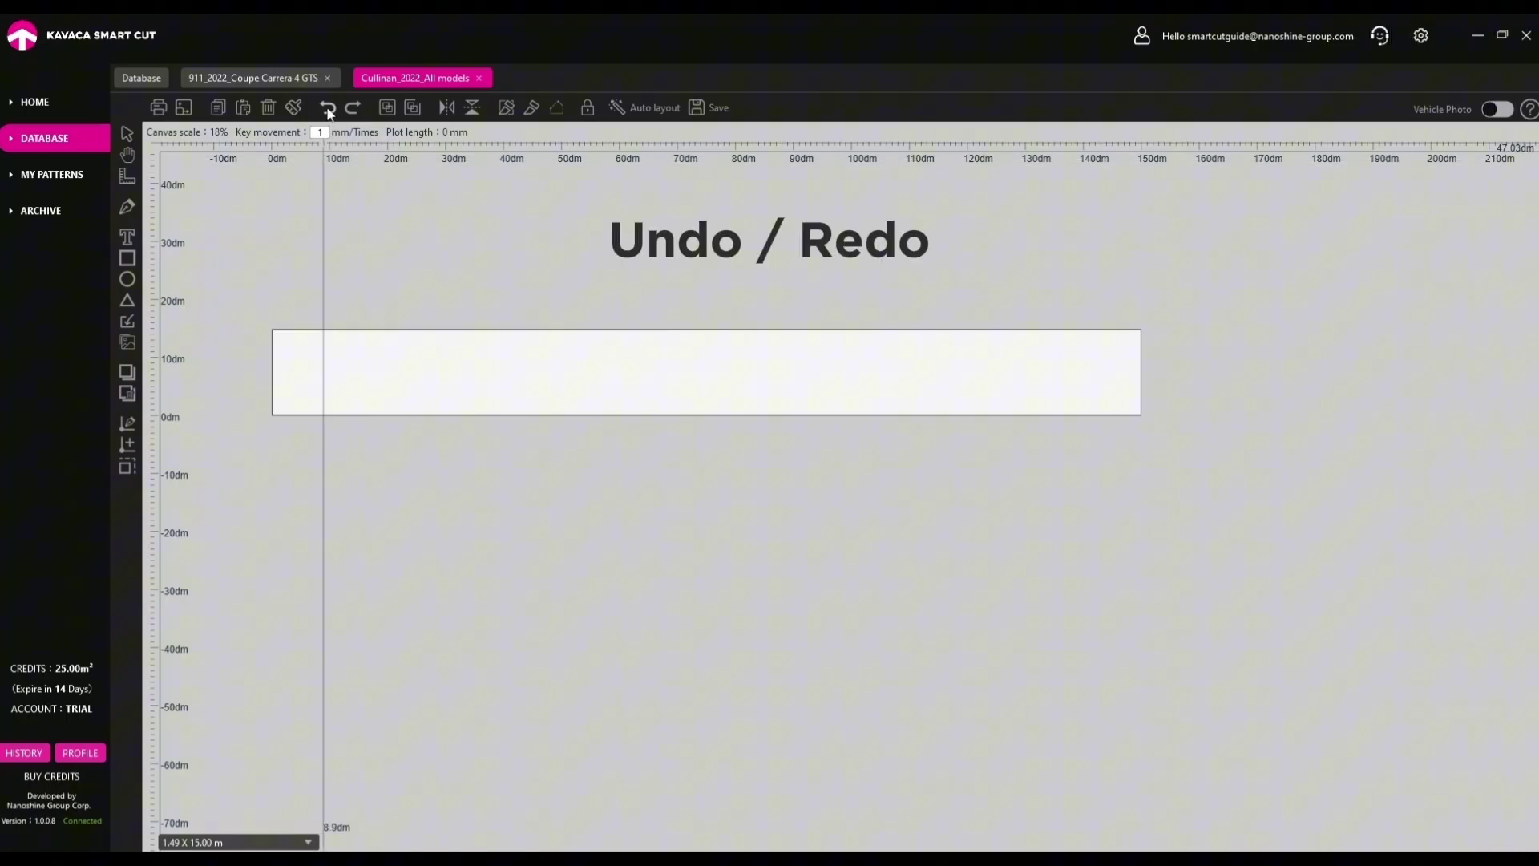
{"action": "left_click", "coordinate": [328, 110]}
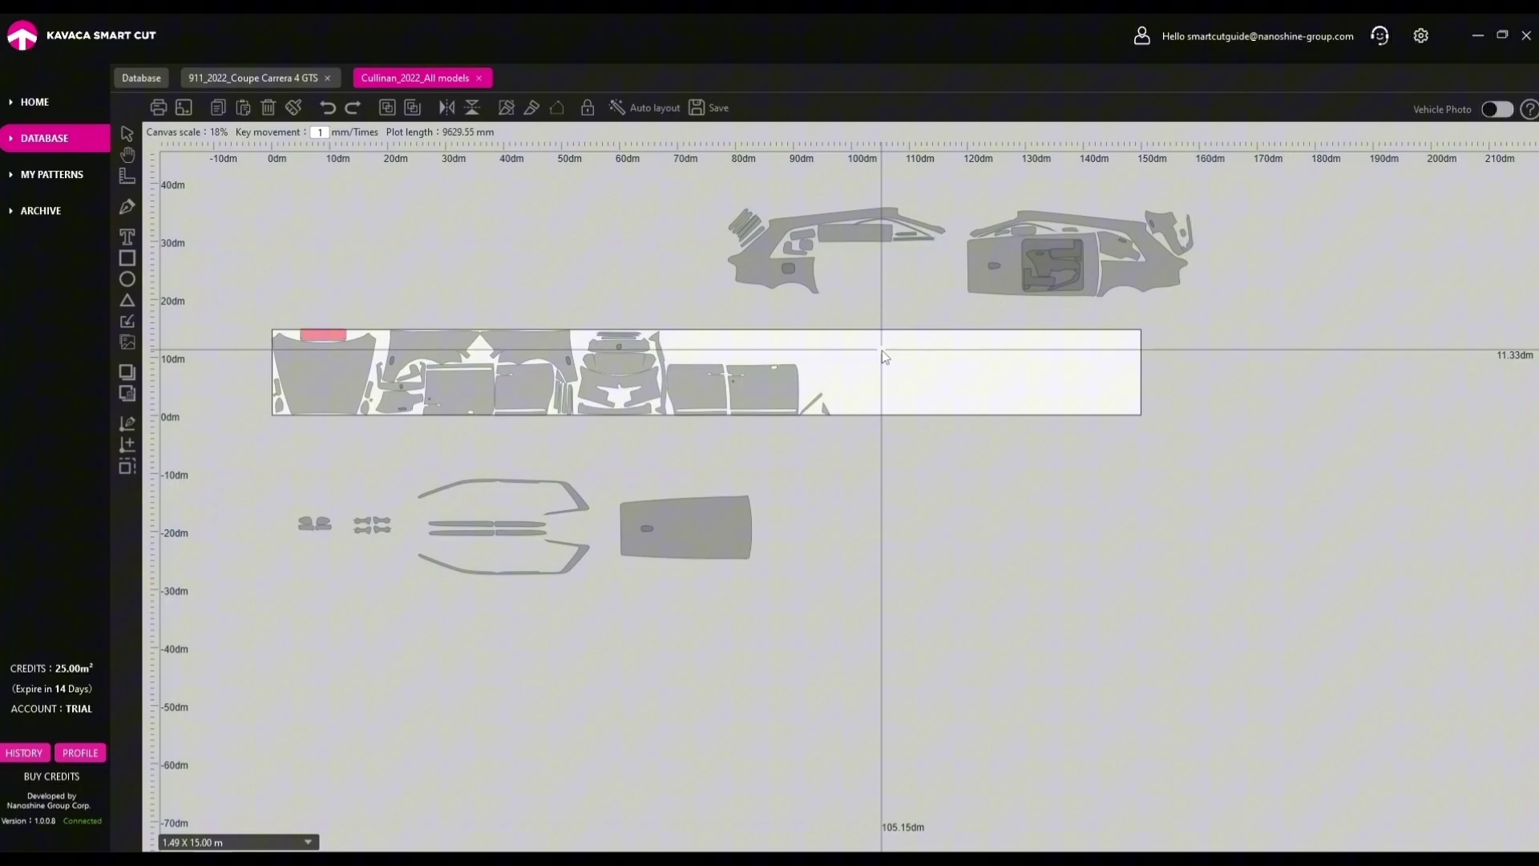
{"action": "key", "text": "ctrl+z"}
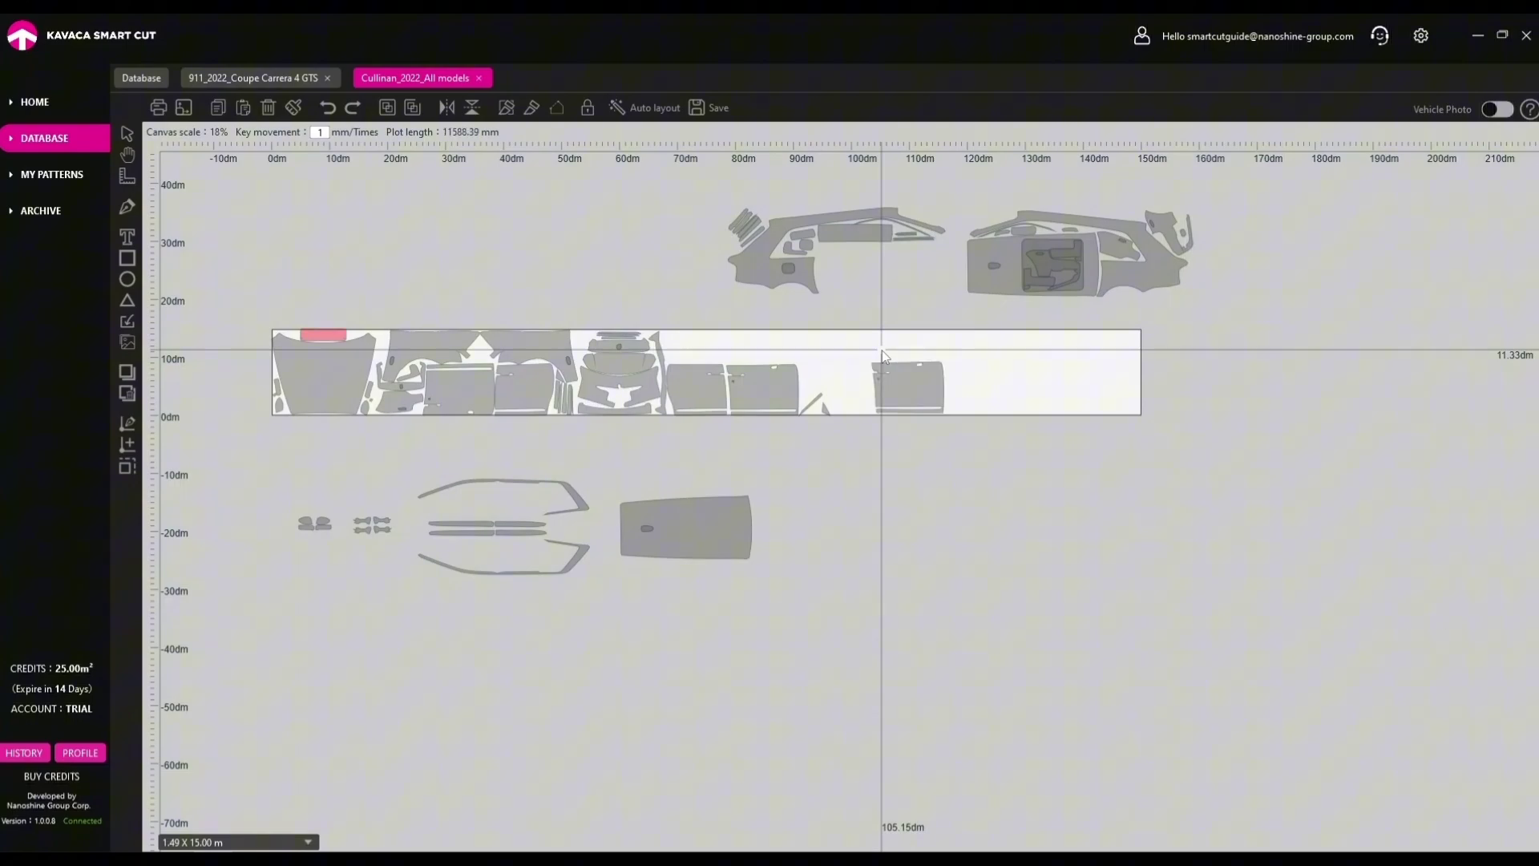
{"action": "left_click", "coordinate": [353, 115]}
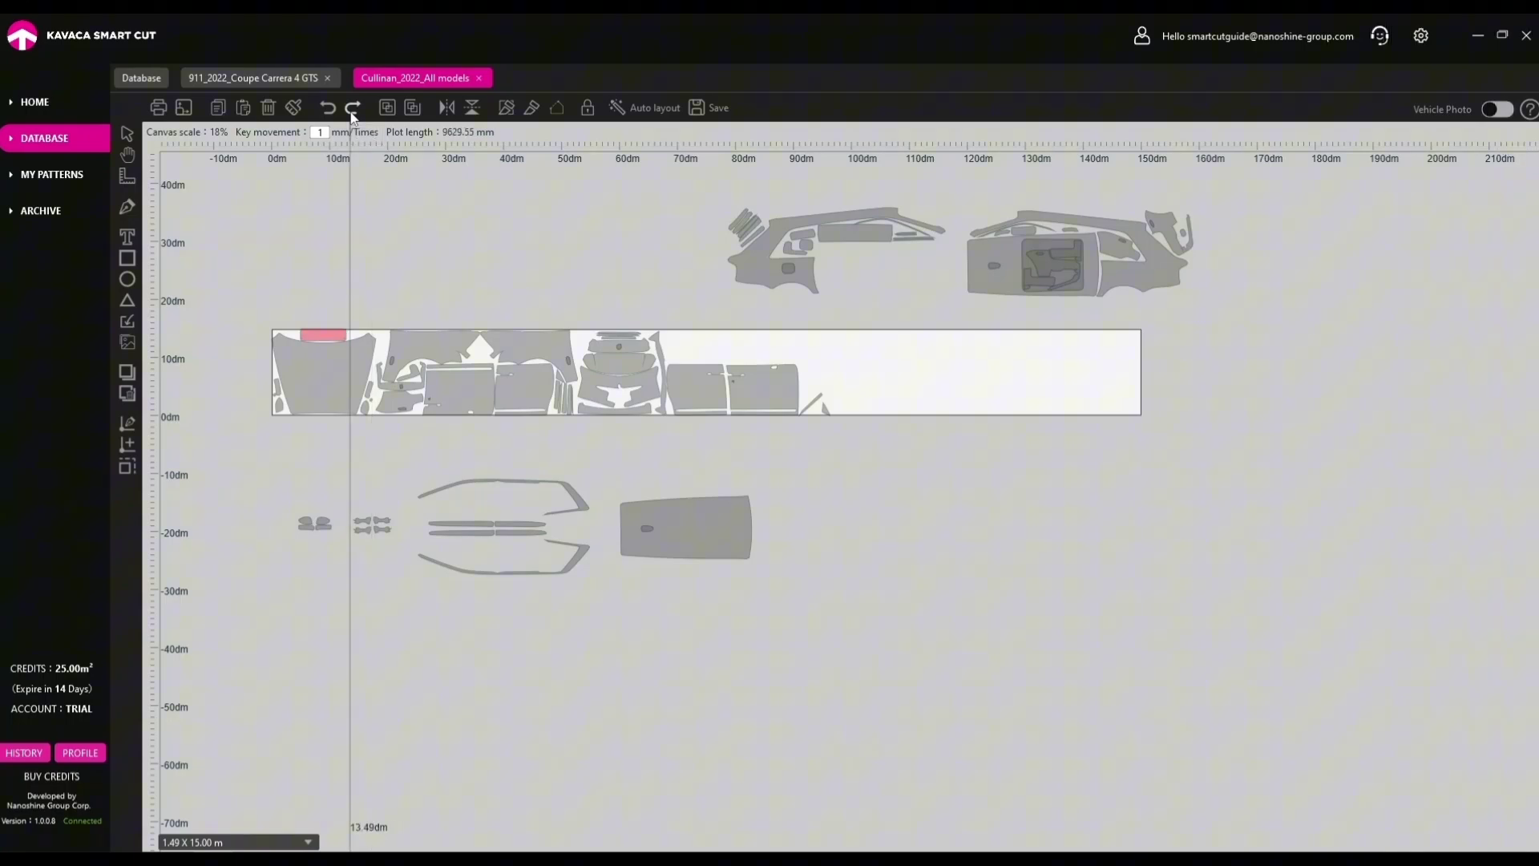
Redo and undo the last edit on the Cullinan layout.
{"action": "left_click", "coordinate": [353, 115]}
{"action": "left_click", "coordinate": [330, 110]}
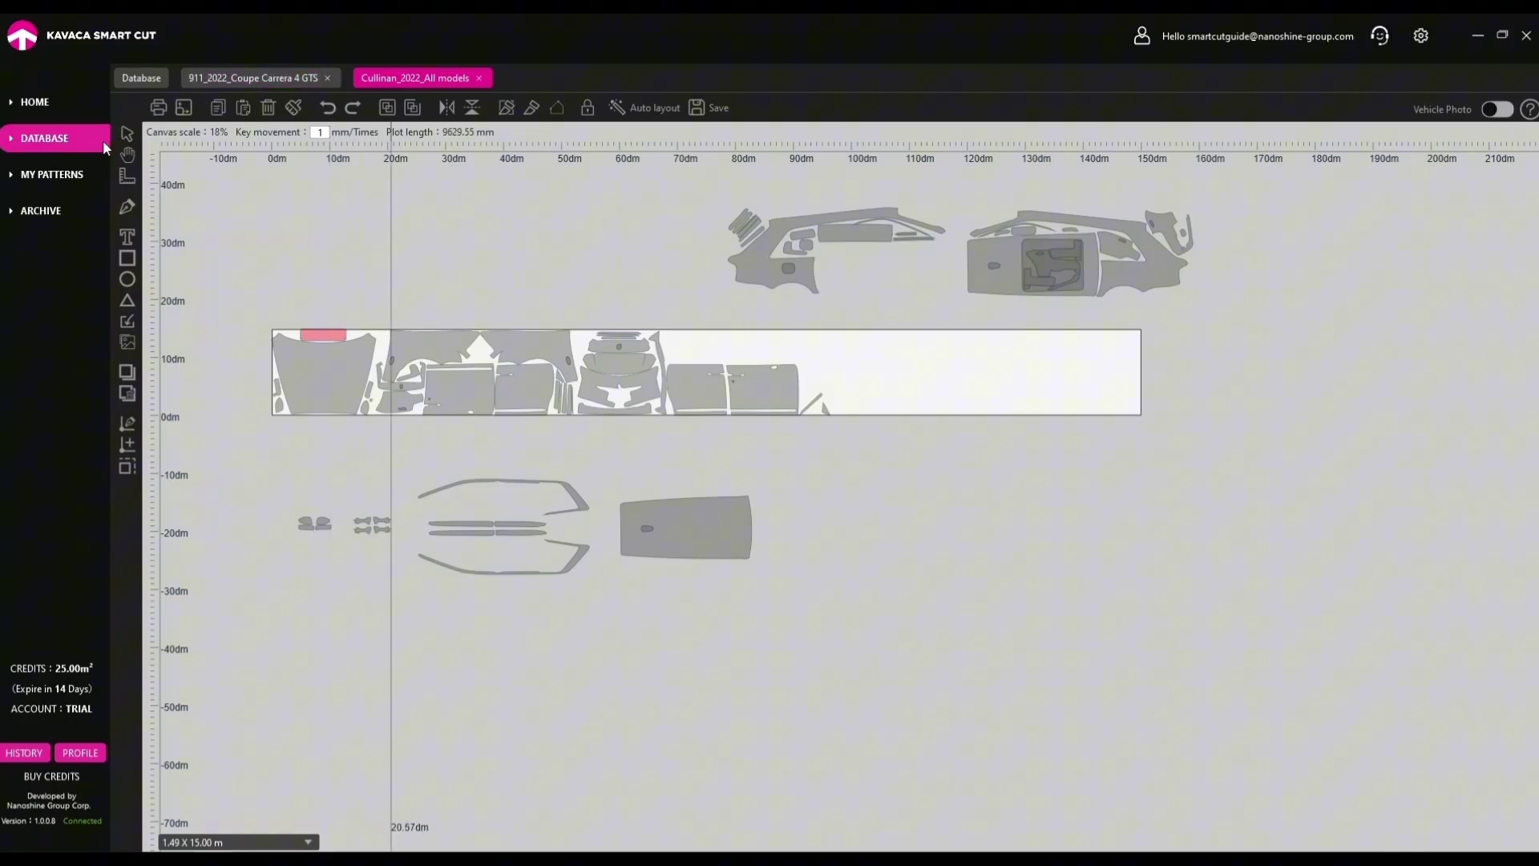
Switch to the saved Porsche 911 layout in My Patterns and move the large curved panel into the empty part of the sheet.
{"action": "left_click", "coordinate": [52, 174]}
{"action": "left_click", "coordinate": [221, 79]}
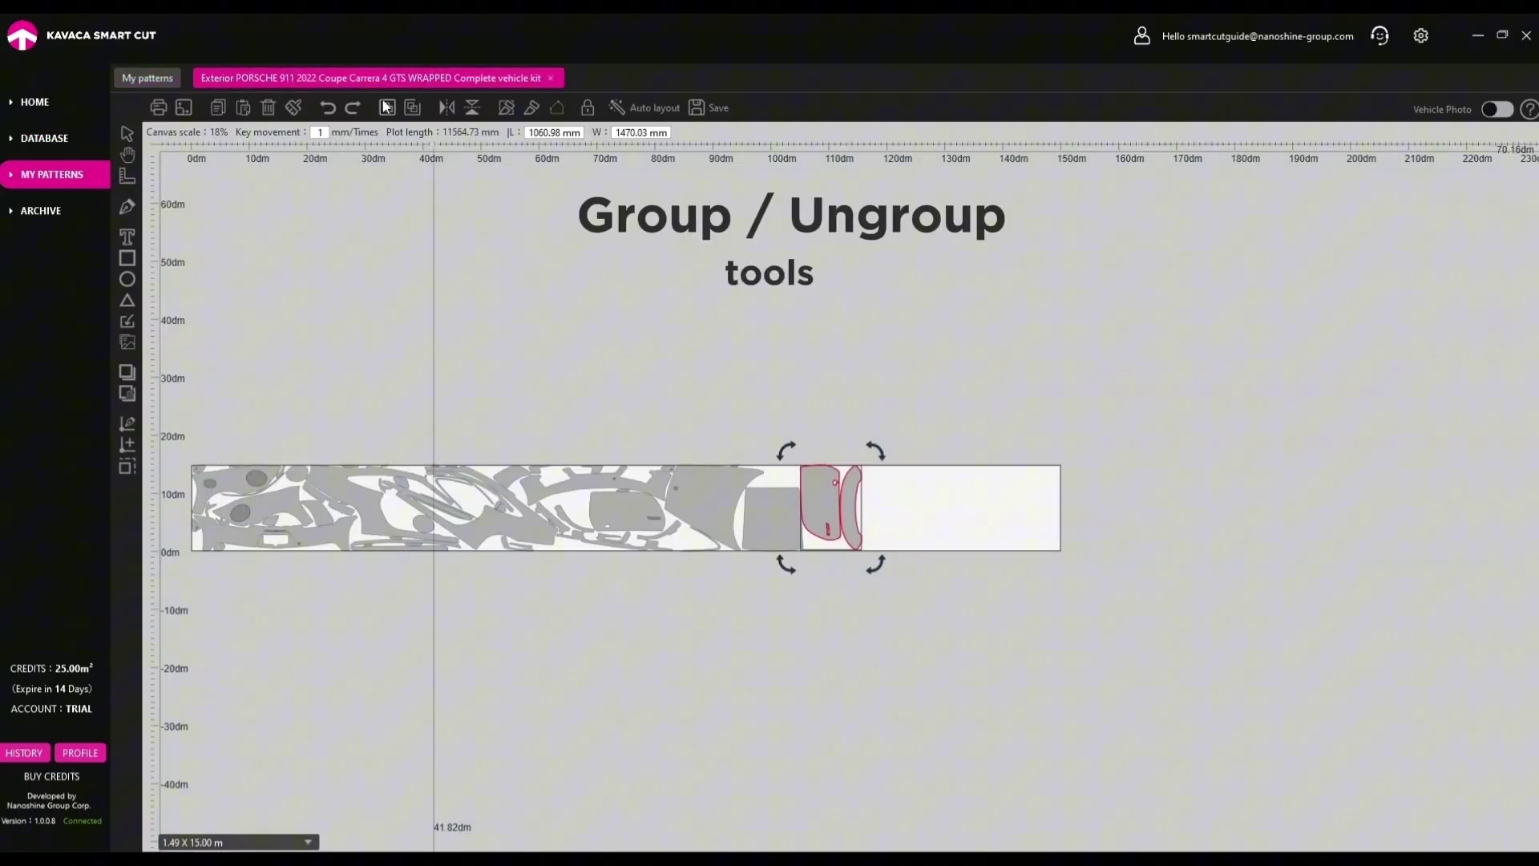
{"action": "left_click_drag", "start_coordinate": [707, 508], "coordinate": [920, 504]}
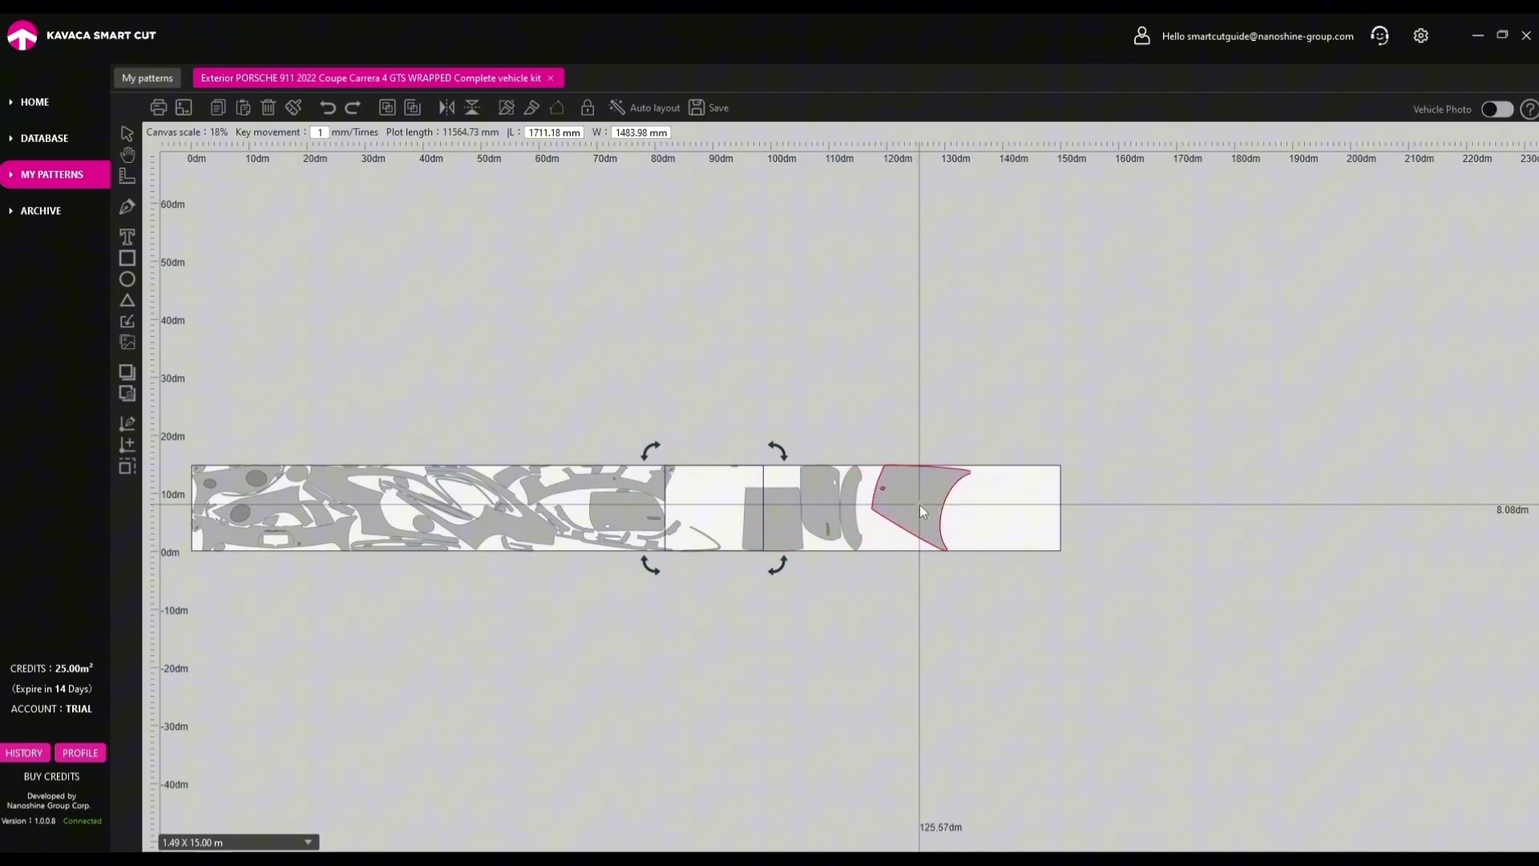
Place the small narrow strip inside the large curved panel and group the two pieces together.
{"action": "scroll", "coordinate": [916, 502], "scroll_direction": "up", "scroll_amount": 5}
{"action": "scroll", "coordinate": [786, 439], "scroll_direction": "up", "scroll_amount": 3}
{"action": "scroll", "coordinate": [786, 439], "scroll_direction": "up", "scroll_amount": 3}
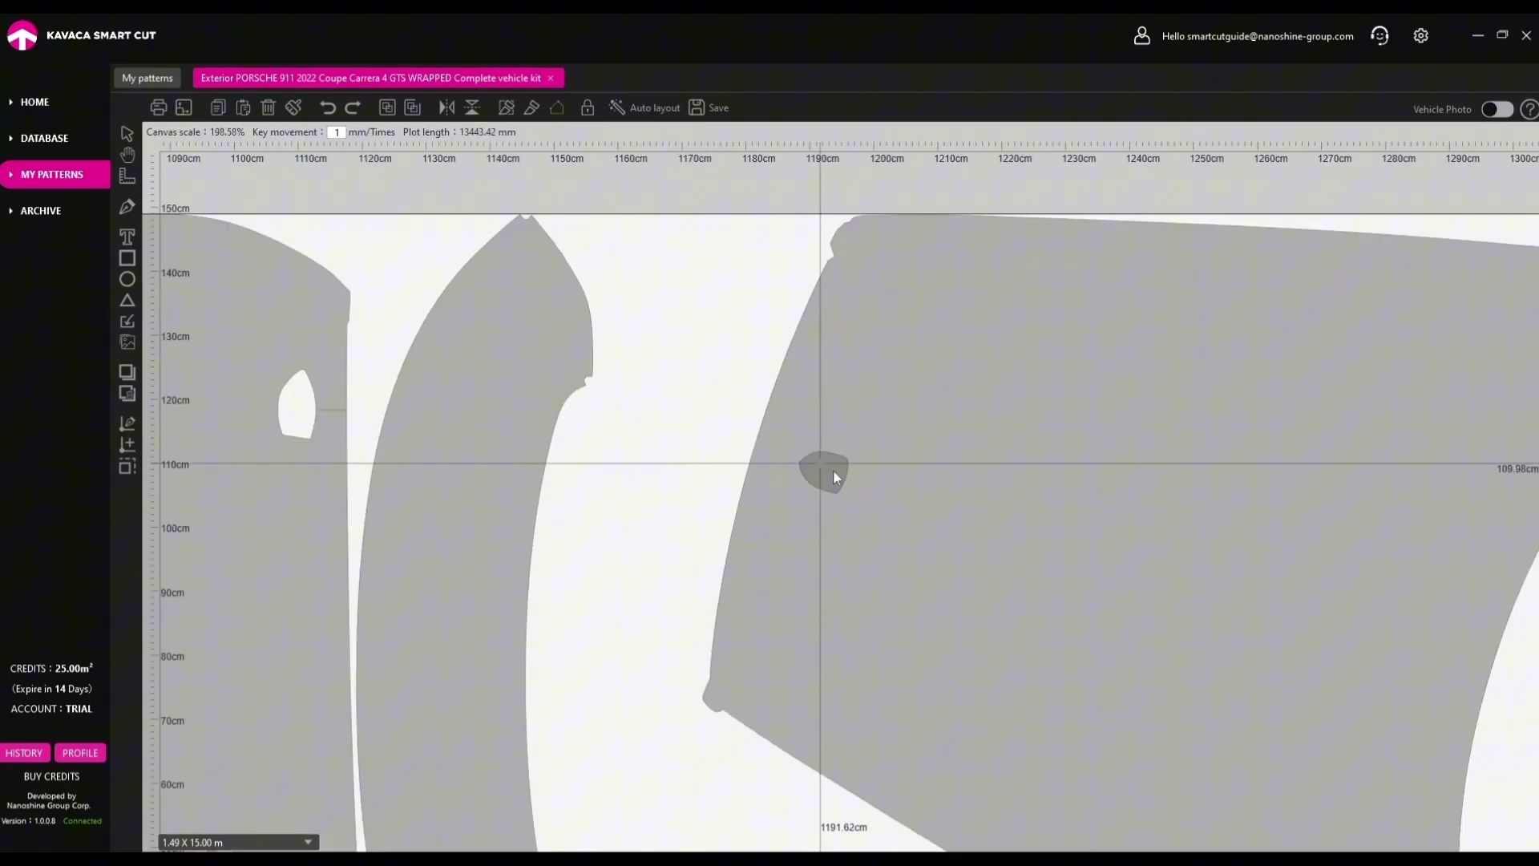
{"action": "left_click", "coordinate": [938, 446]}
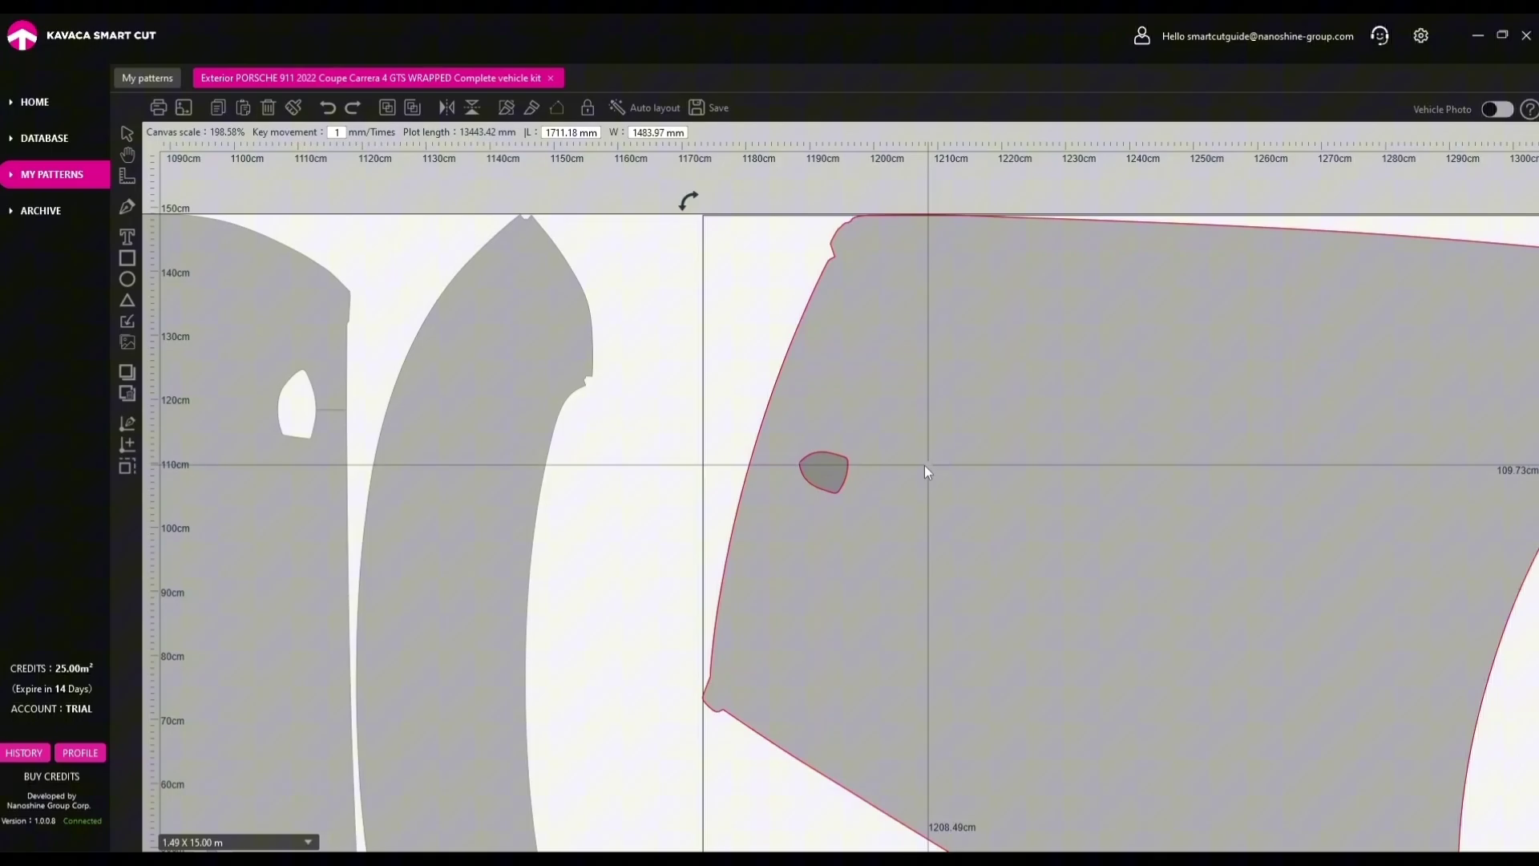
{"action": "scroll", "coordinate": [641, 446], "scroll_direction": "down", "scroll_amount": 6}
{"action": "left_click_drag", "start_coordinate": [433, 339], "coordinate": [917, 386]}
{"action": "scroll", "coordinate": [917, 386], "scroll_direction": "up", "scroll_amount": 5}
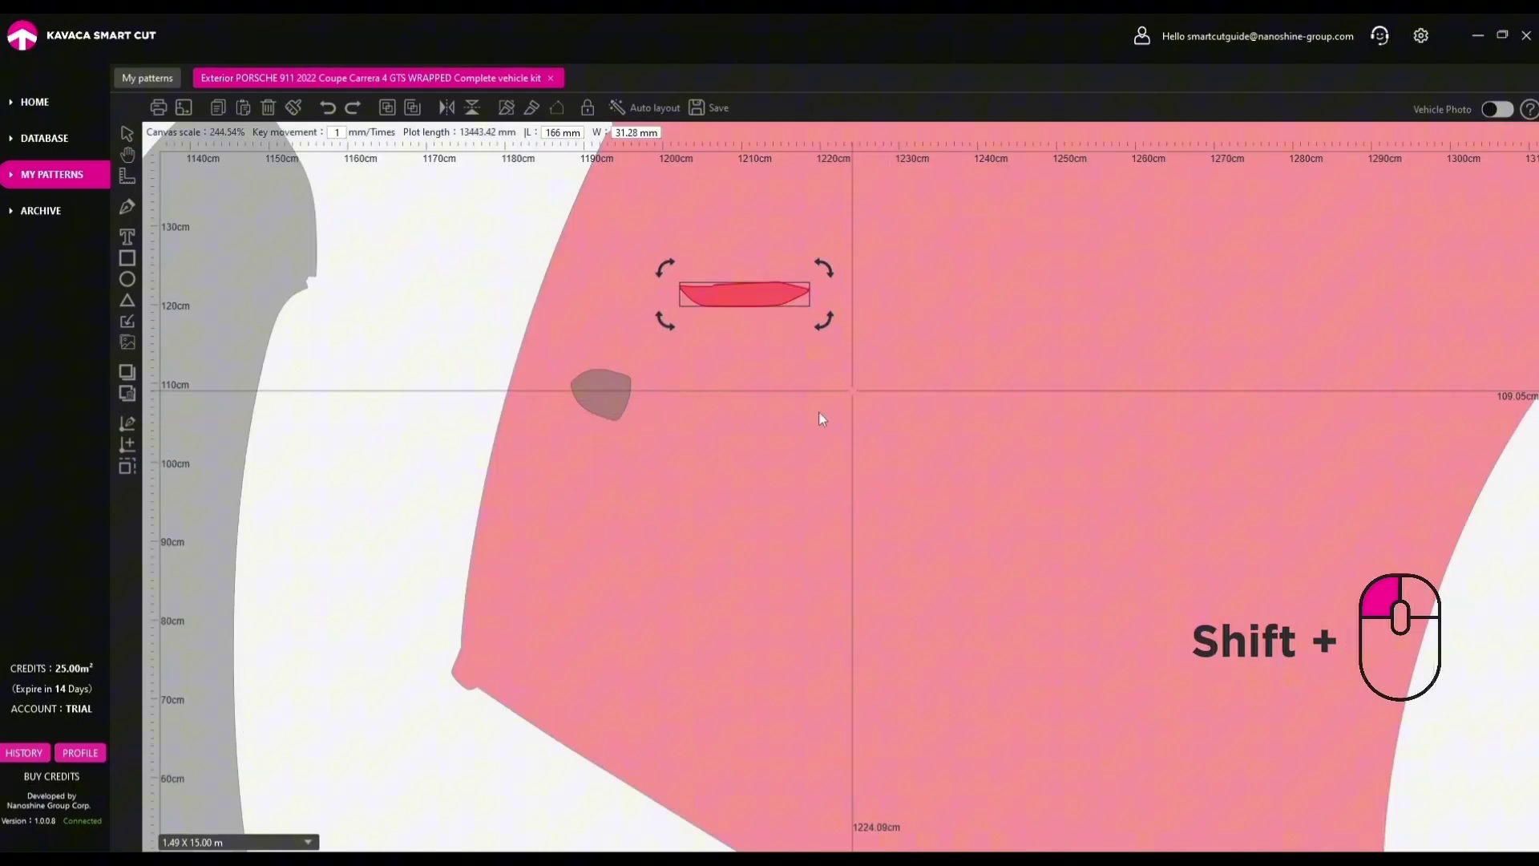
{"action": "left_click", "coordinate": [771, 404]}
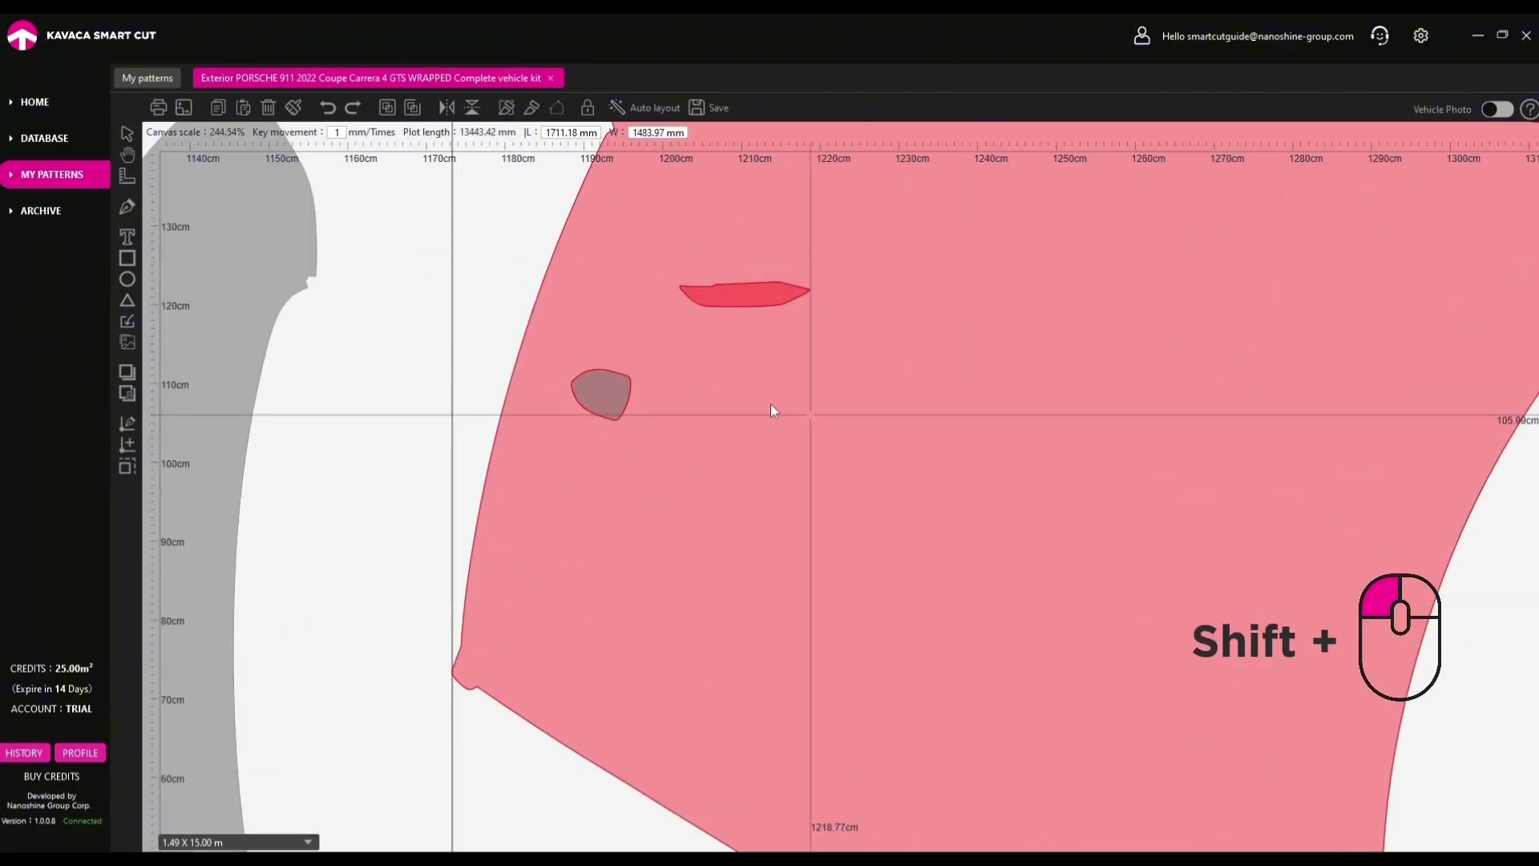
{"action": "left_click", "coordinate": [386, 111]}
Move the grouped large panel slightly and rotate it a few degrees counterclockwise.
{"action": "scroll", "coordinate": [503, 317], "scroll_direction": "down", "scroll_amount": 3}
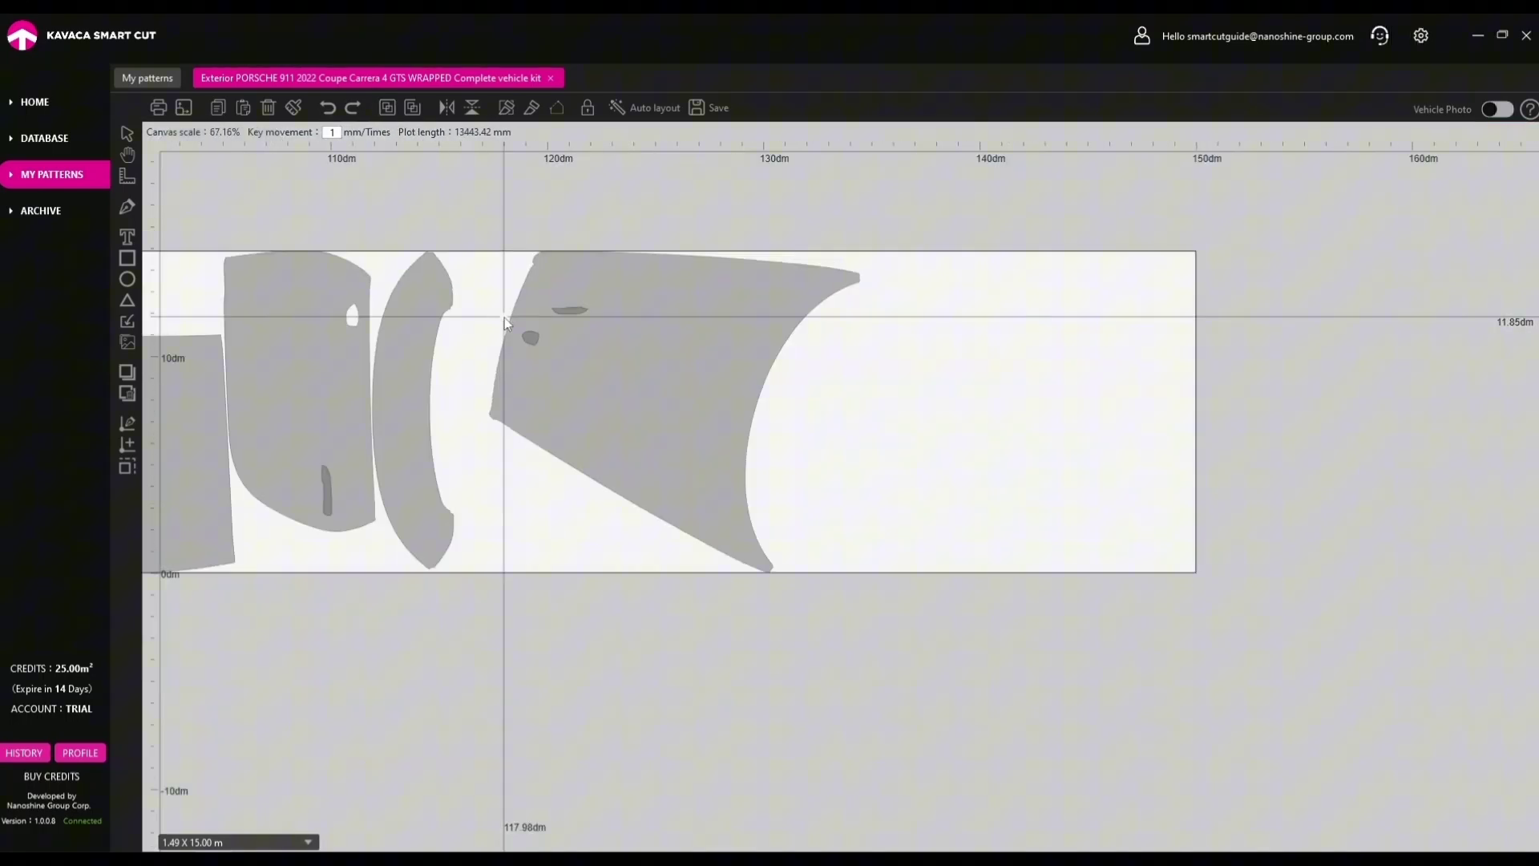
{"action": "left_click", "coordinate": [645, 366]}
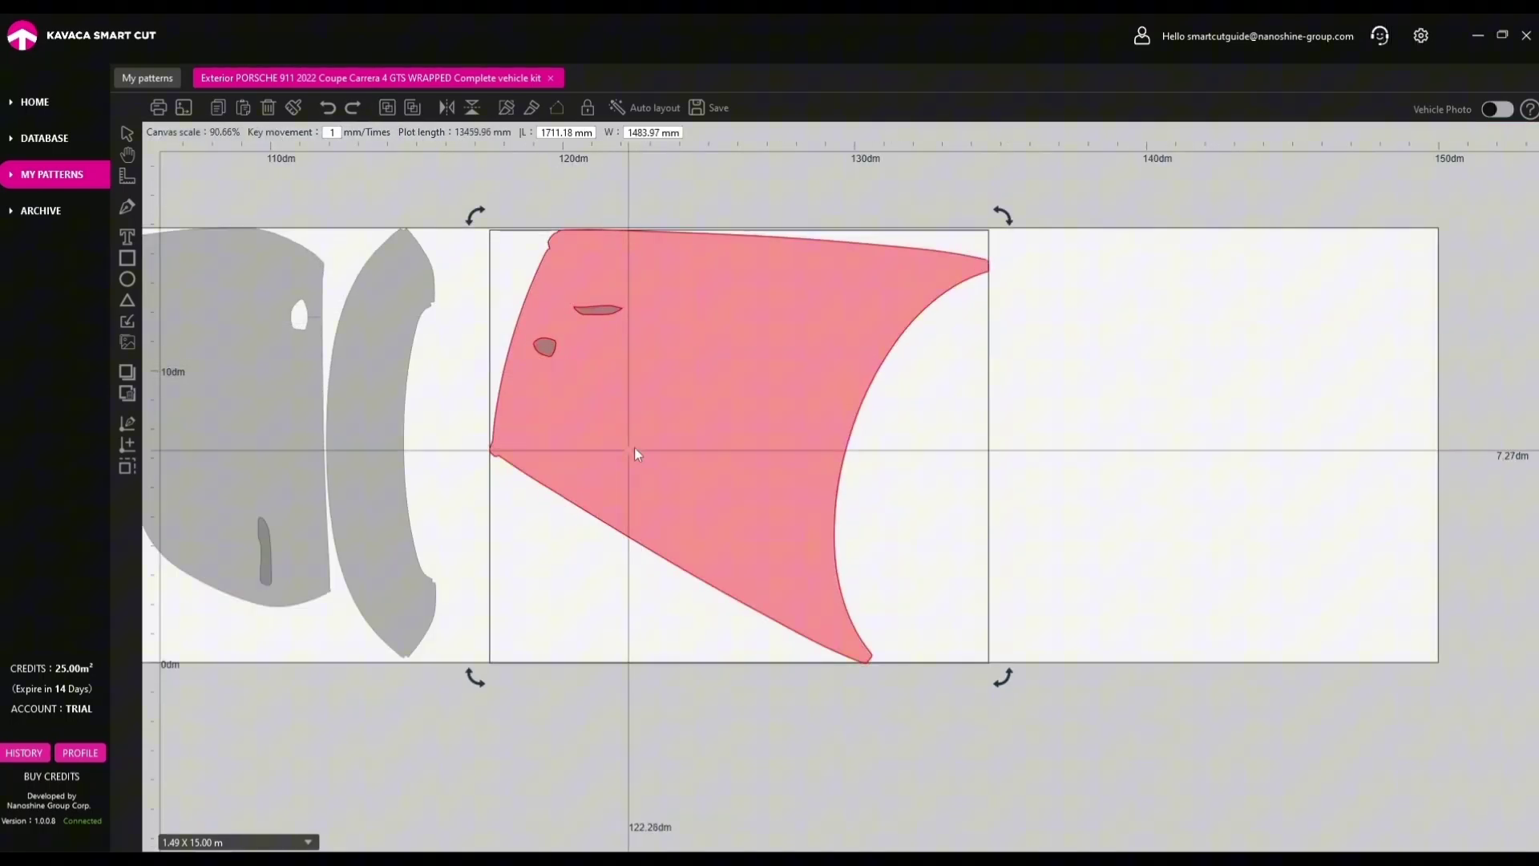
{"action": "left_click_drag", "start_coordinate": [638, 440], "coordinate": [634, 439]}
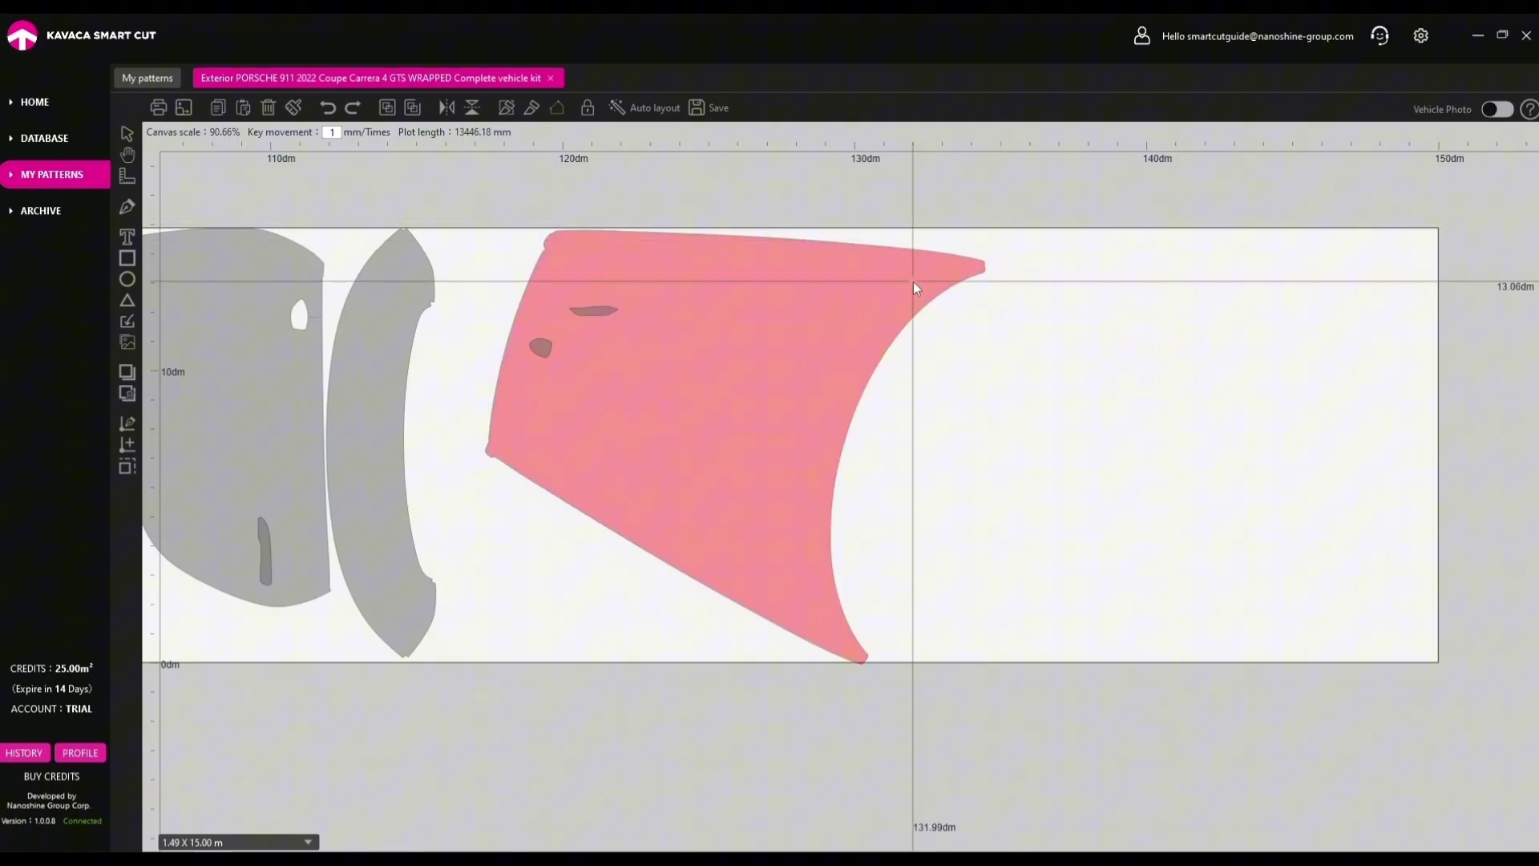
{"action": "mouse_move", "coordinate": [1000, 218]}
{"action": "left_mouse_down"}
{"action": "mouse_move", "coordinate": [994, 241]}
{"action": "mouse_move", "coordinate": [985, 204]}
{"action": "left_mouse_up"}
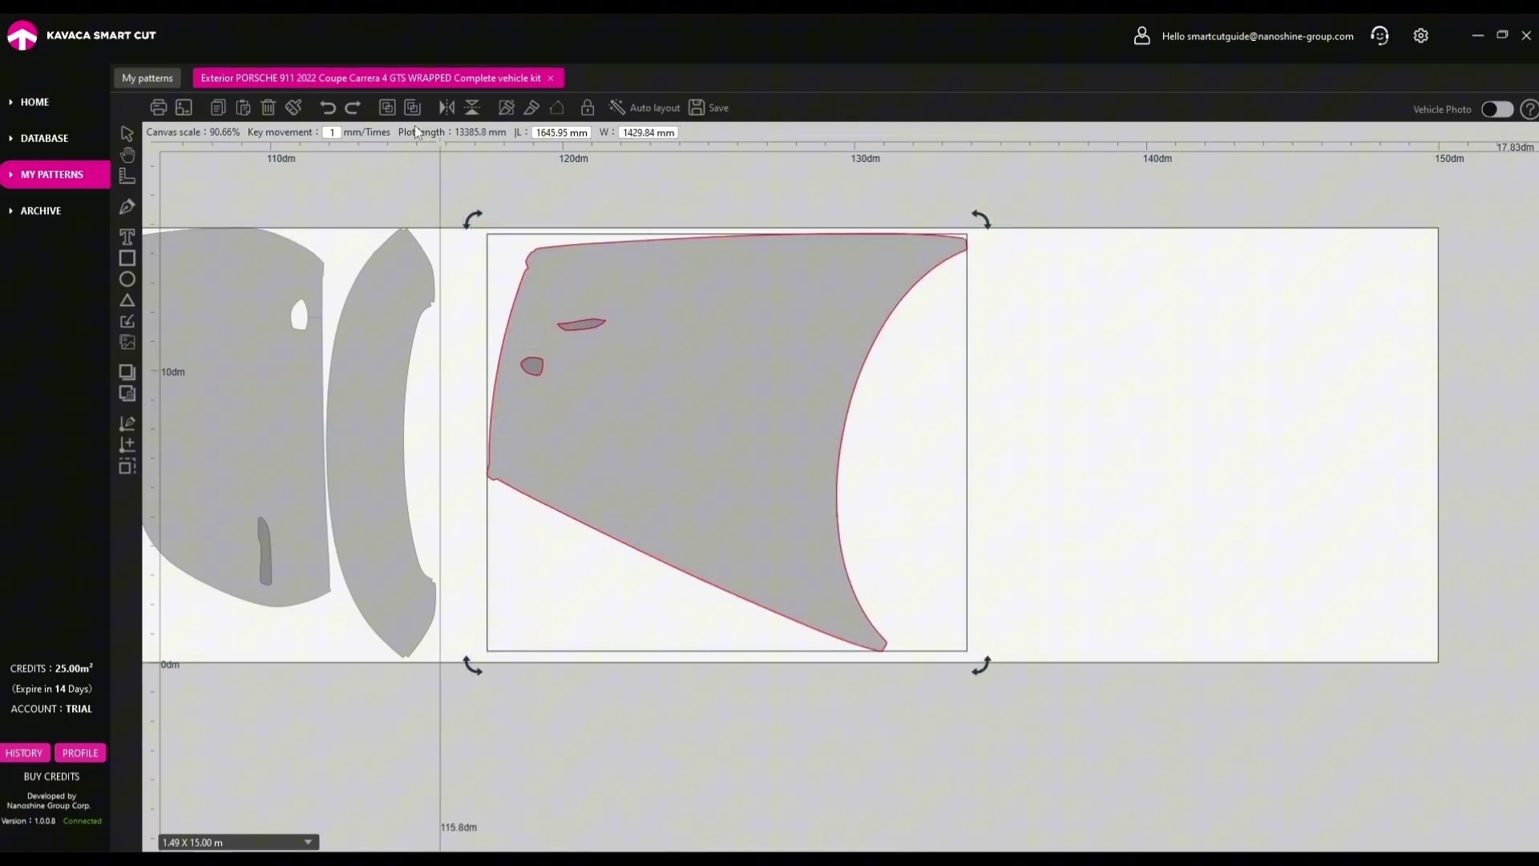
Ungroup the large panel and shift its two small inner pieces toward the gap beside the panel.
{"action": "left_click_drag", "start_coordinate": [532, 365], "coordinate": [470, 378]}
{"action": "left_click_drag", "start_coordinate": [579, 325], "coordinate": [492, 305]}
Ungroup the rounded panel with the small hole, move its narrow inner piece outside, and shift the small strip clear of the large panel.
{"action": "left_click", "coordinate": [306, 396]}
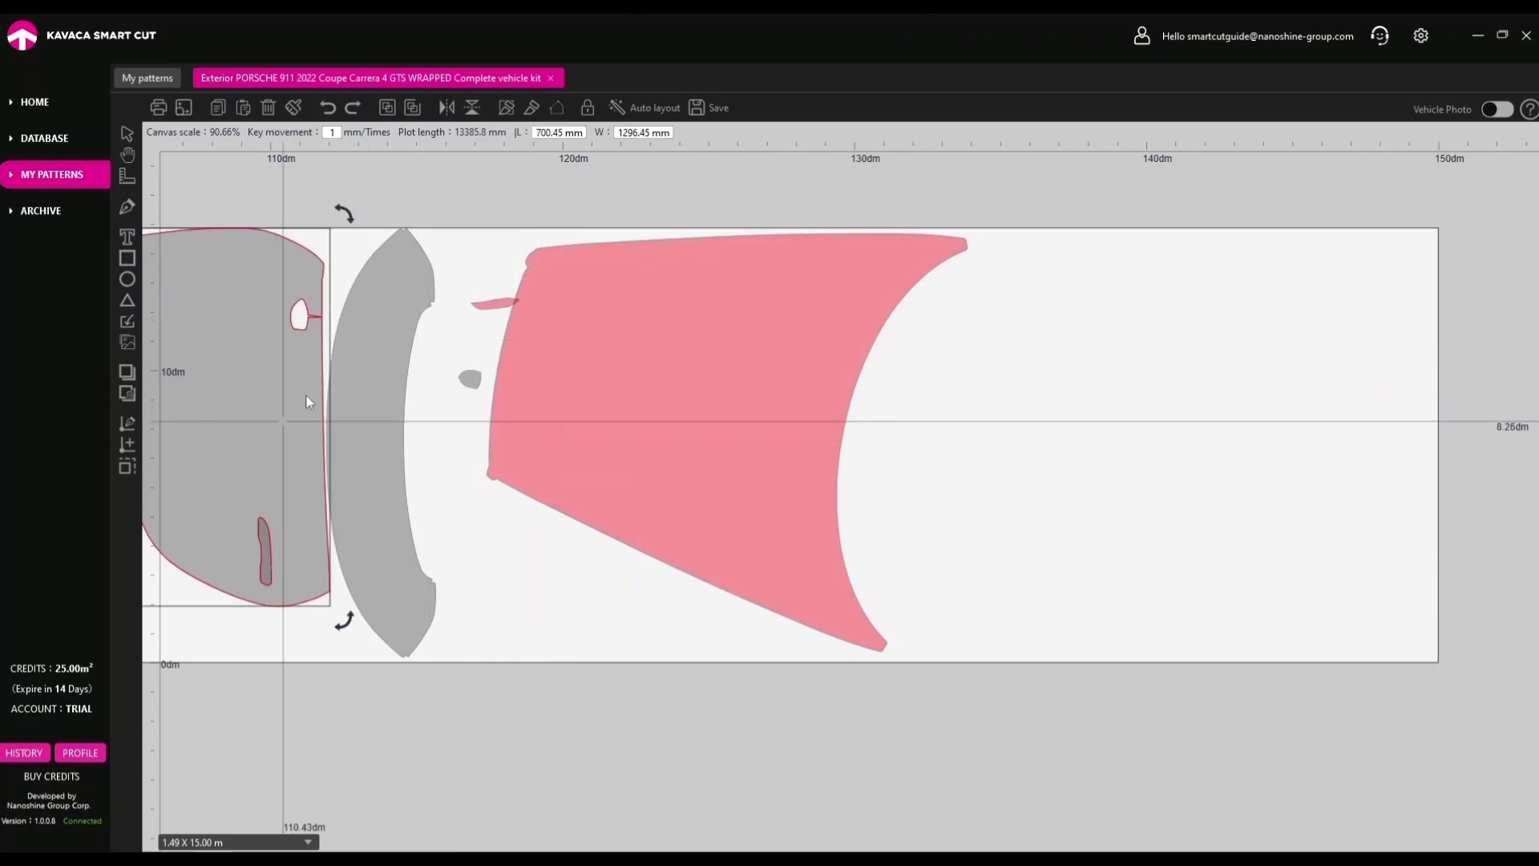
{"action": "left_click", "coordinate": [412, 107]}
{"action": "scroll", "coordinate": [457, 491], "scroll_direction": "left", "scroll_amount": 2}
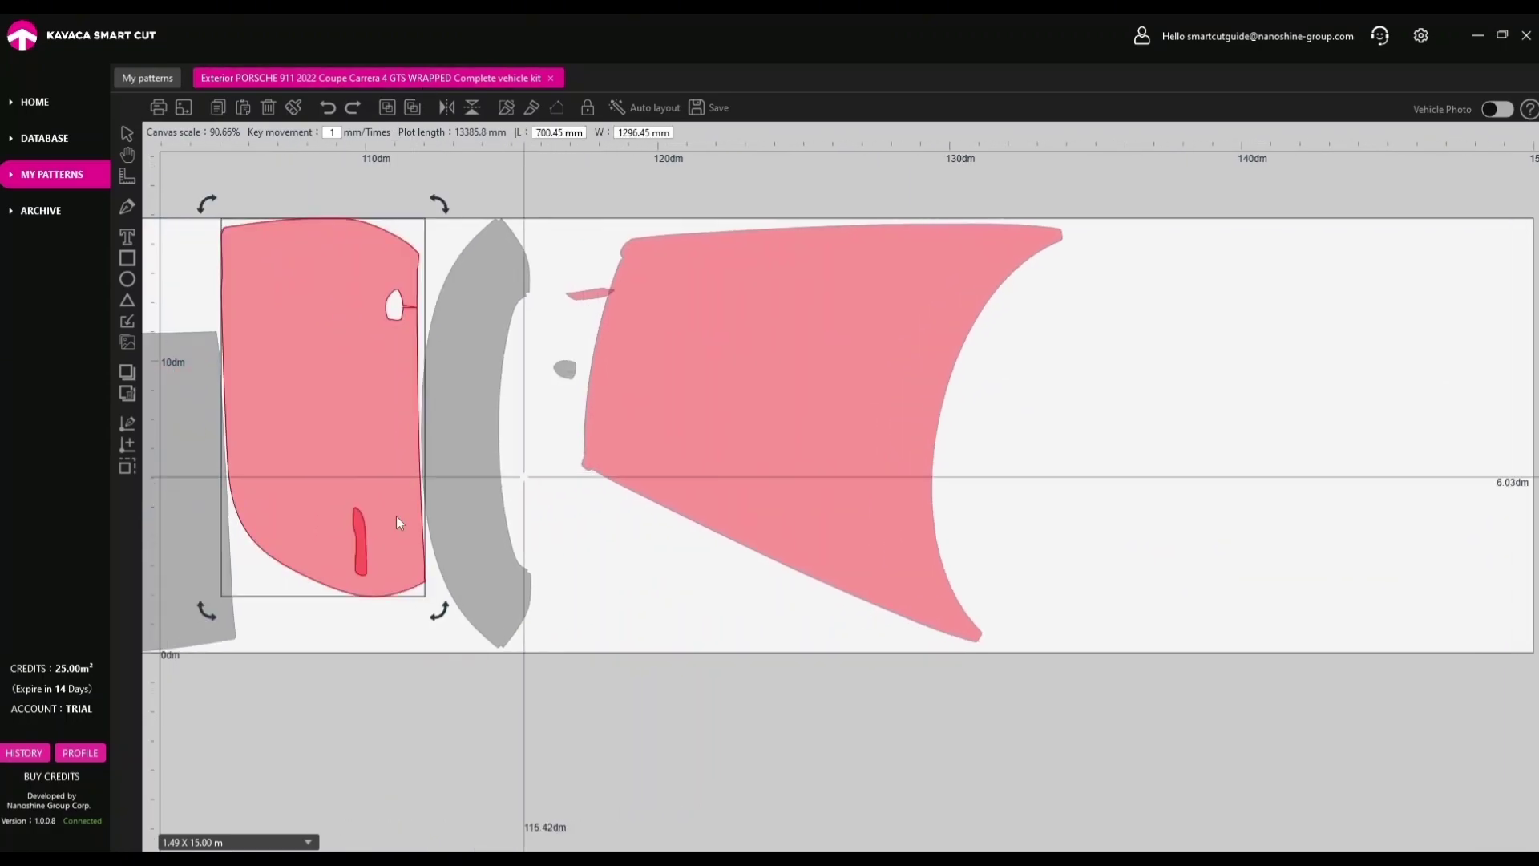
{"action": "left_click", "coordinate": [542, 553]}
{"action": "left_click", "coordinate": [360, 554]}
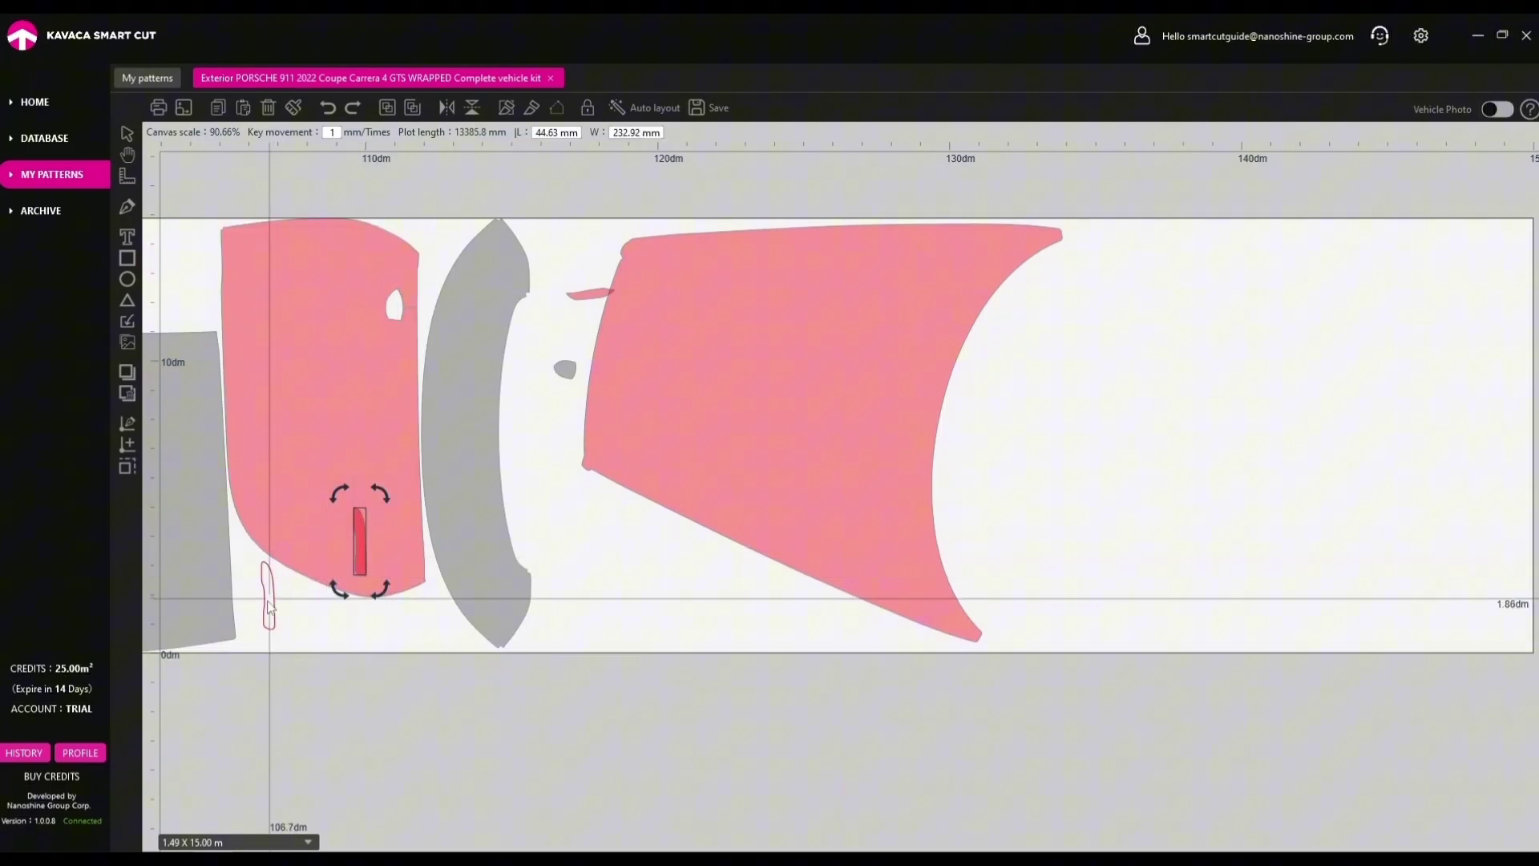
{"action": "left_click_drag", "start_coordinate": [269, 600], "coordinate": [267, 601]}
{"action": "left_click_drag", "start_coordinate": [593, 293], "coordinate": [581, 294]}
{"action": "left_click", "coordinate": [607, 552]}
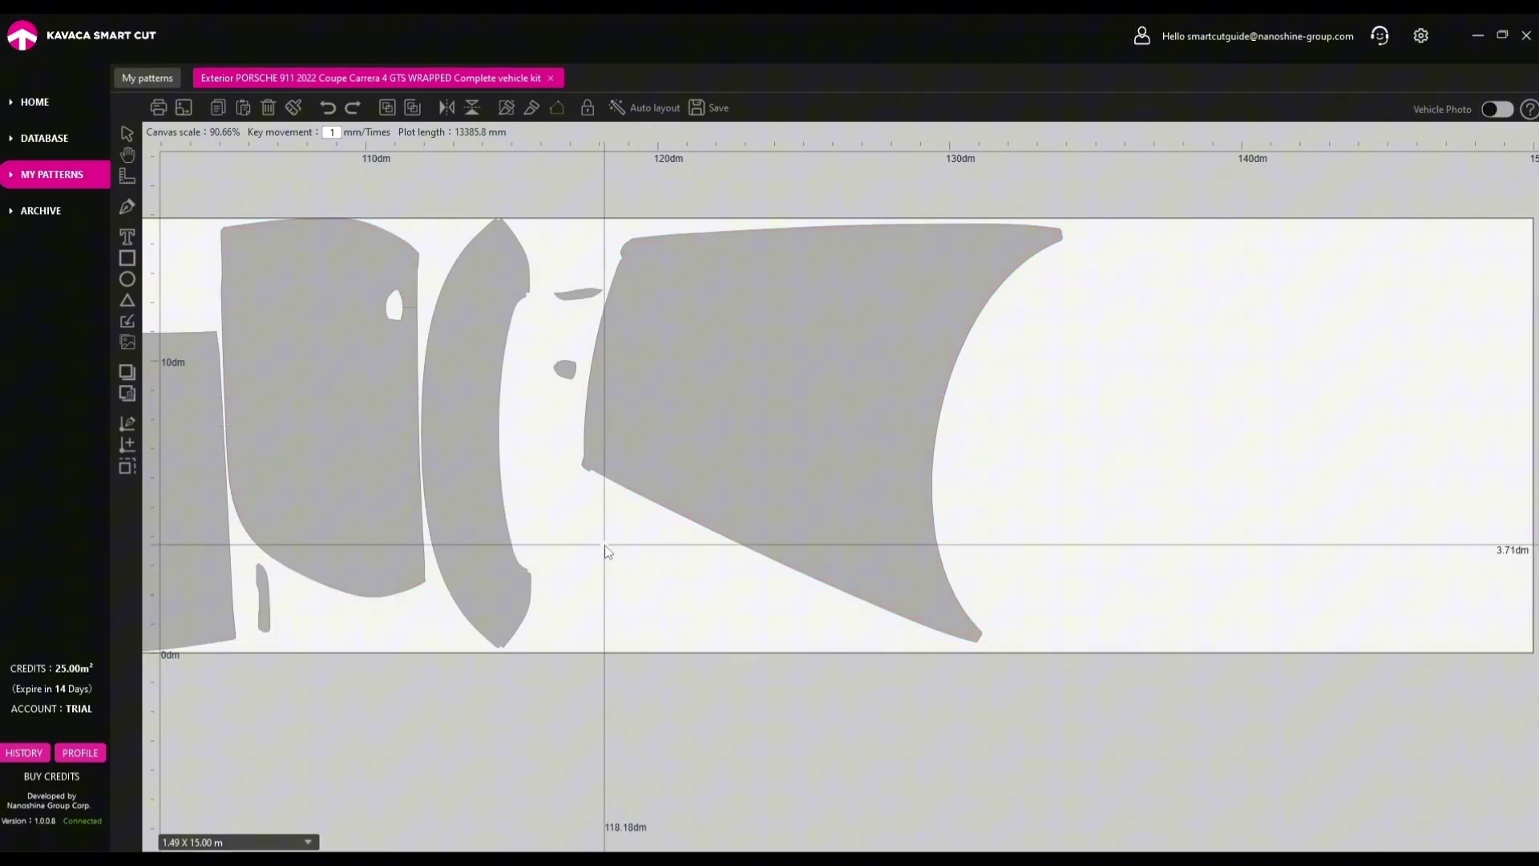
Mirror the large curved panel horizontally and back, and vertically and back.
{"action": "scroll", "coordinate": [607, 551], "scroll_direction": "down", "scroll_amount": 3}
{"action": "left_click", "coordinate": [728, 462]}
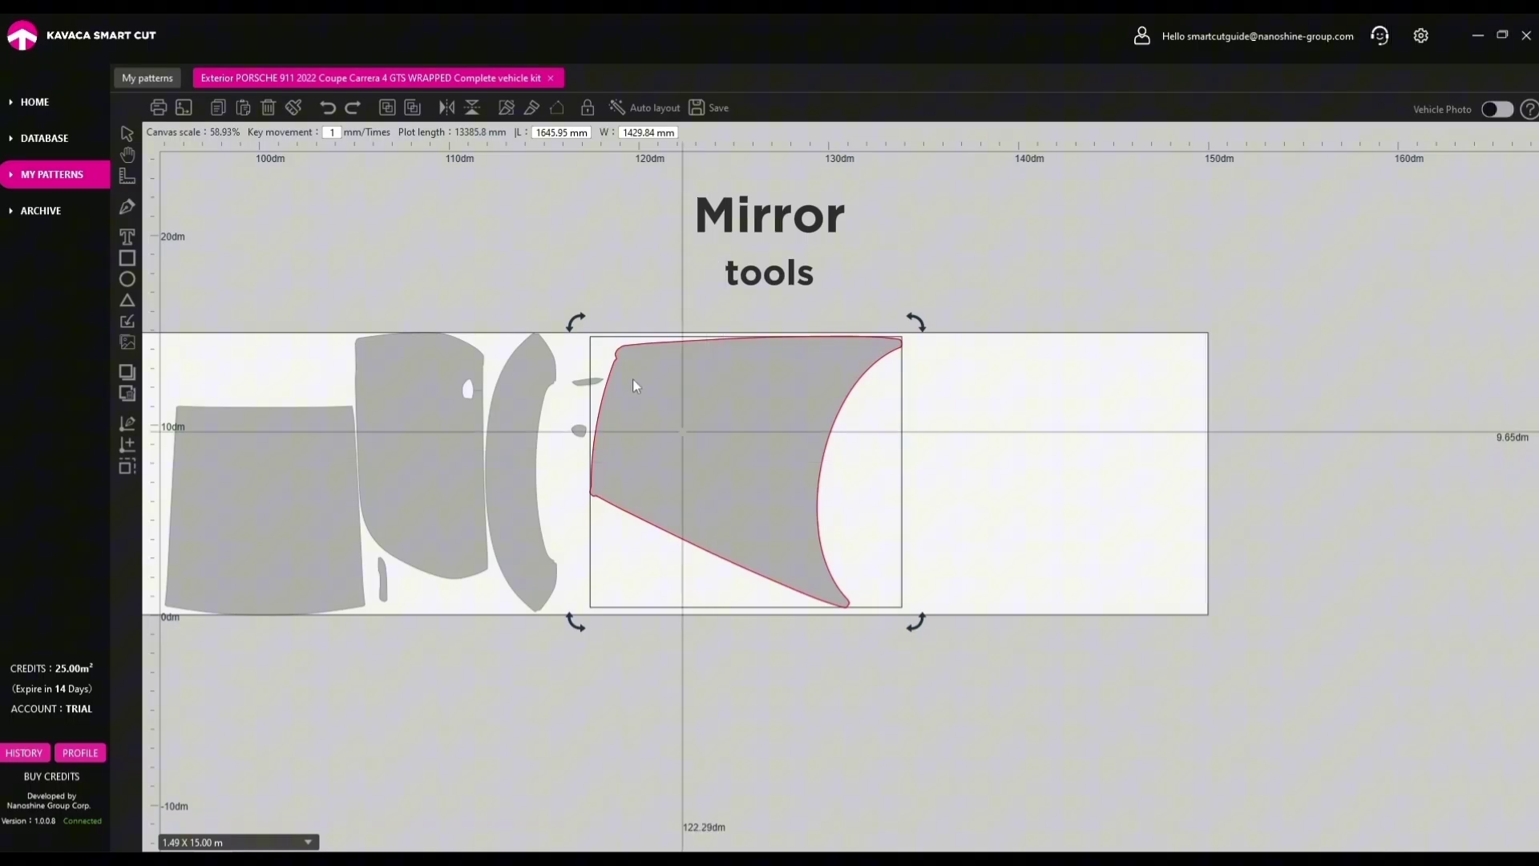
{"action": "left_click", "coordinate": [447, 108]}
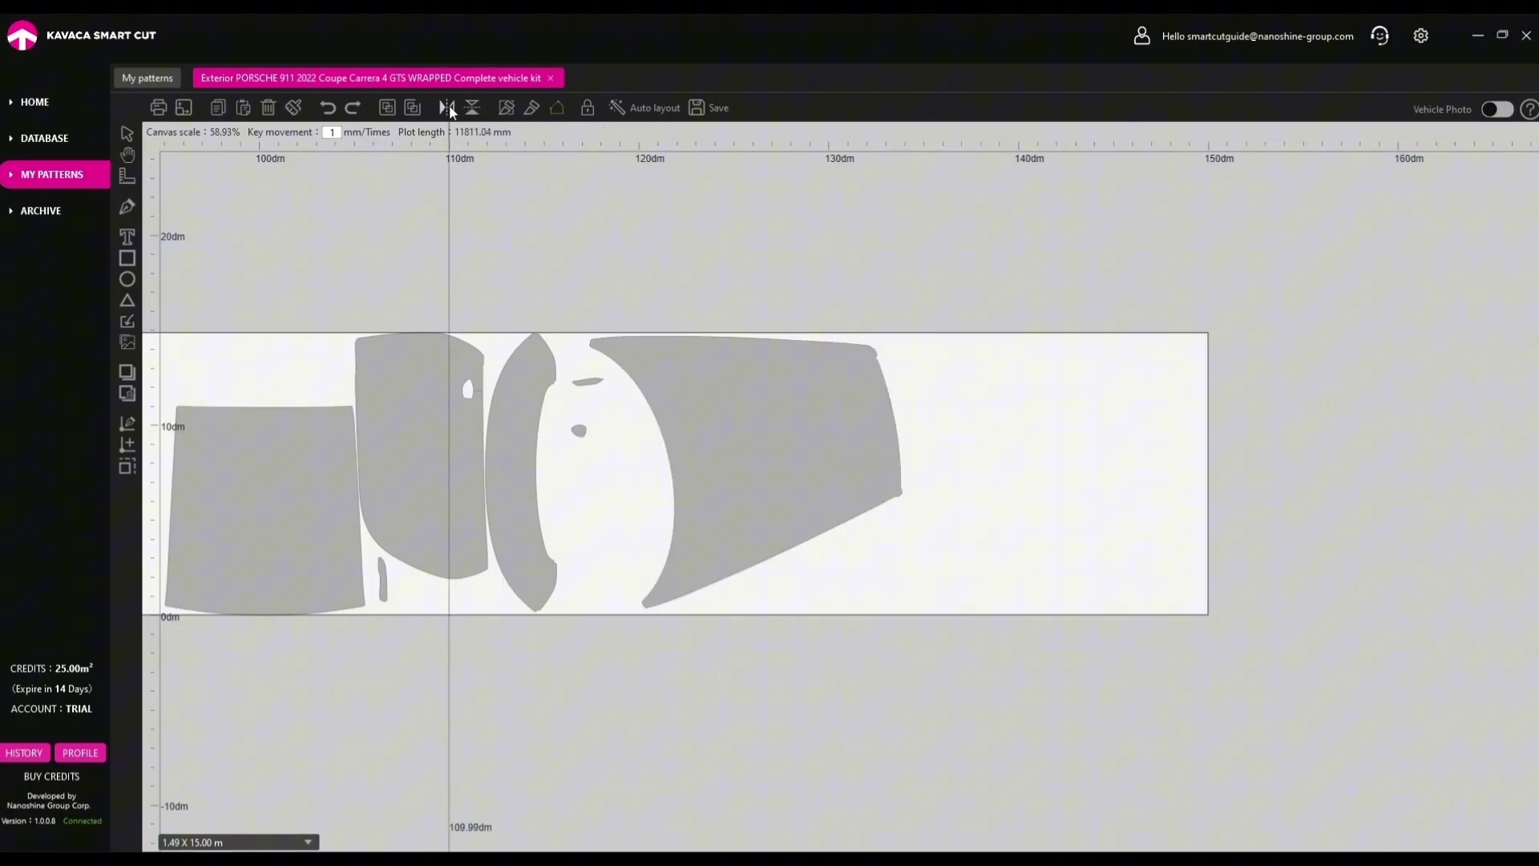
{"action": "left_click", "coordinate": [449, 111]}
{"action": "left_click", "coordinate": [473, 113]}
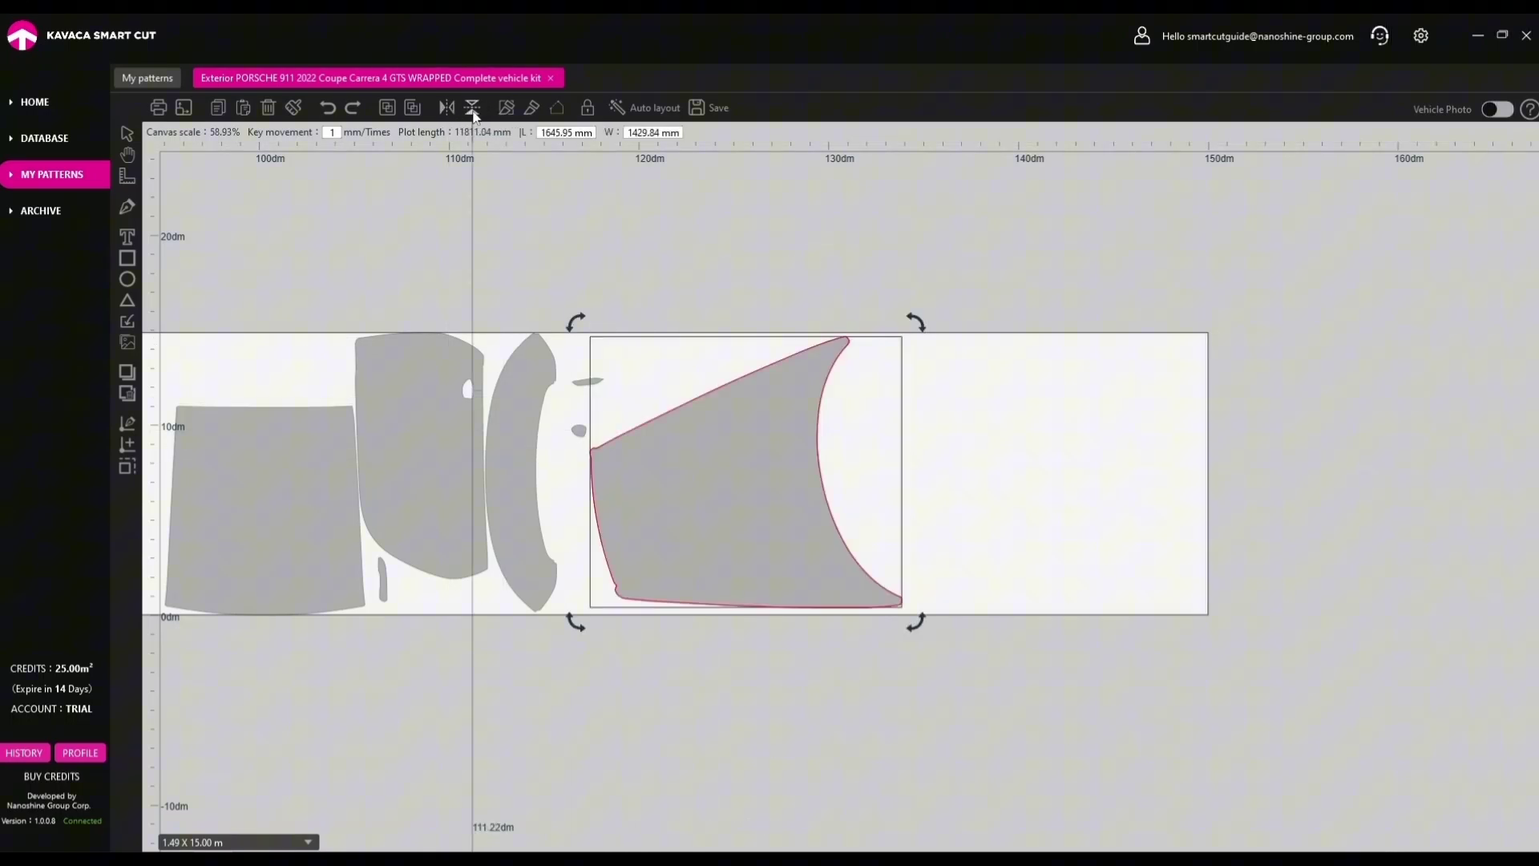
{"action": "left_click", "coordinate": [473, 113]}
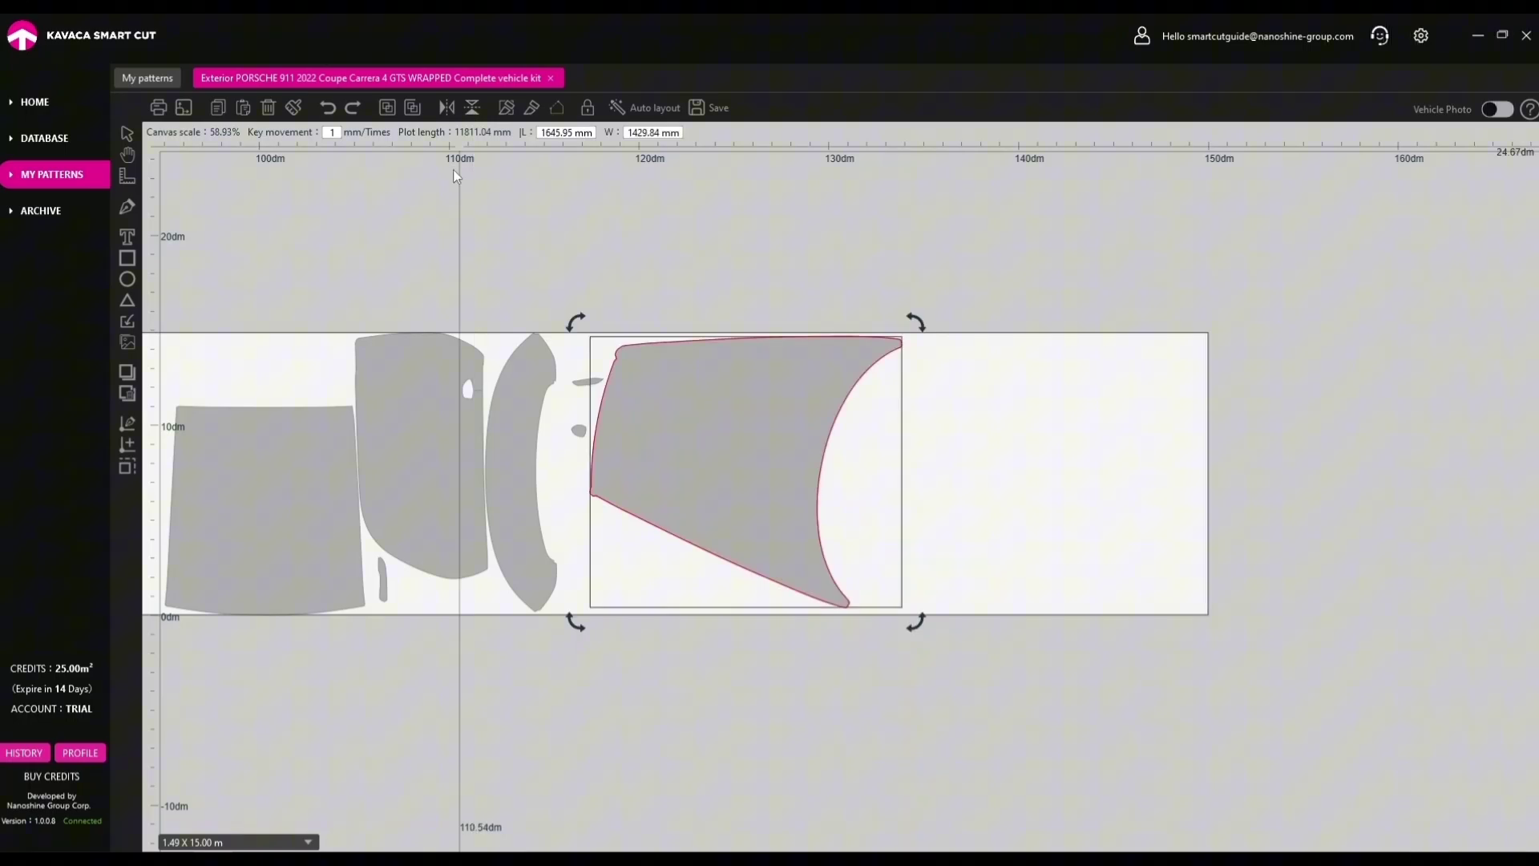
{"action": "left_click", "coordinate": [416, 291]}
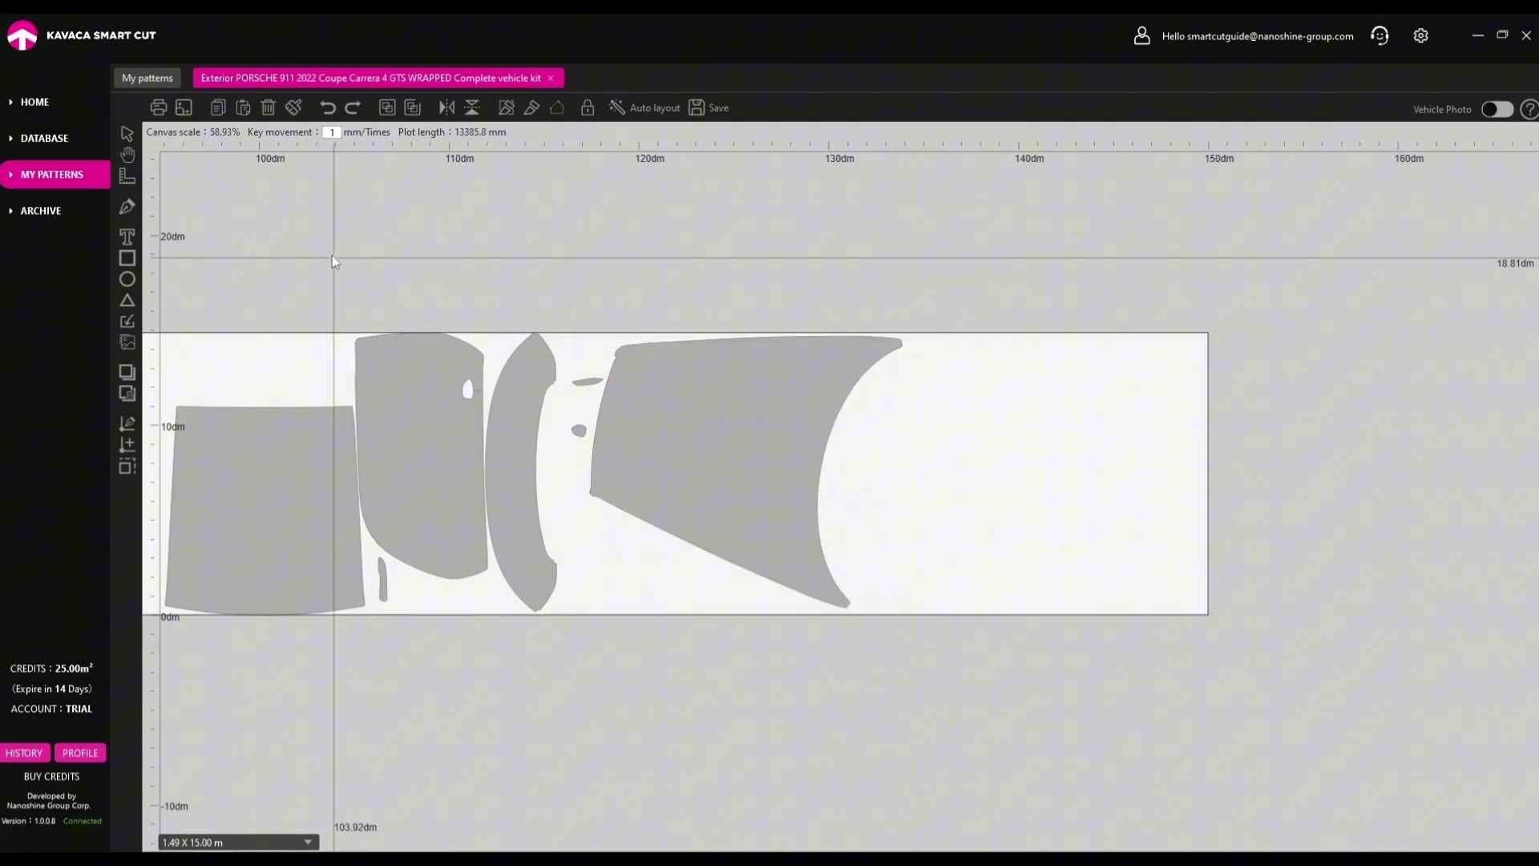
Find the BMW 5 SERIES interior patterns in the database and open the first complete-vehicle kit for the 2021 530e Saloon.
{"action": "left_click", "coordinate": [132, 82]}
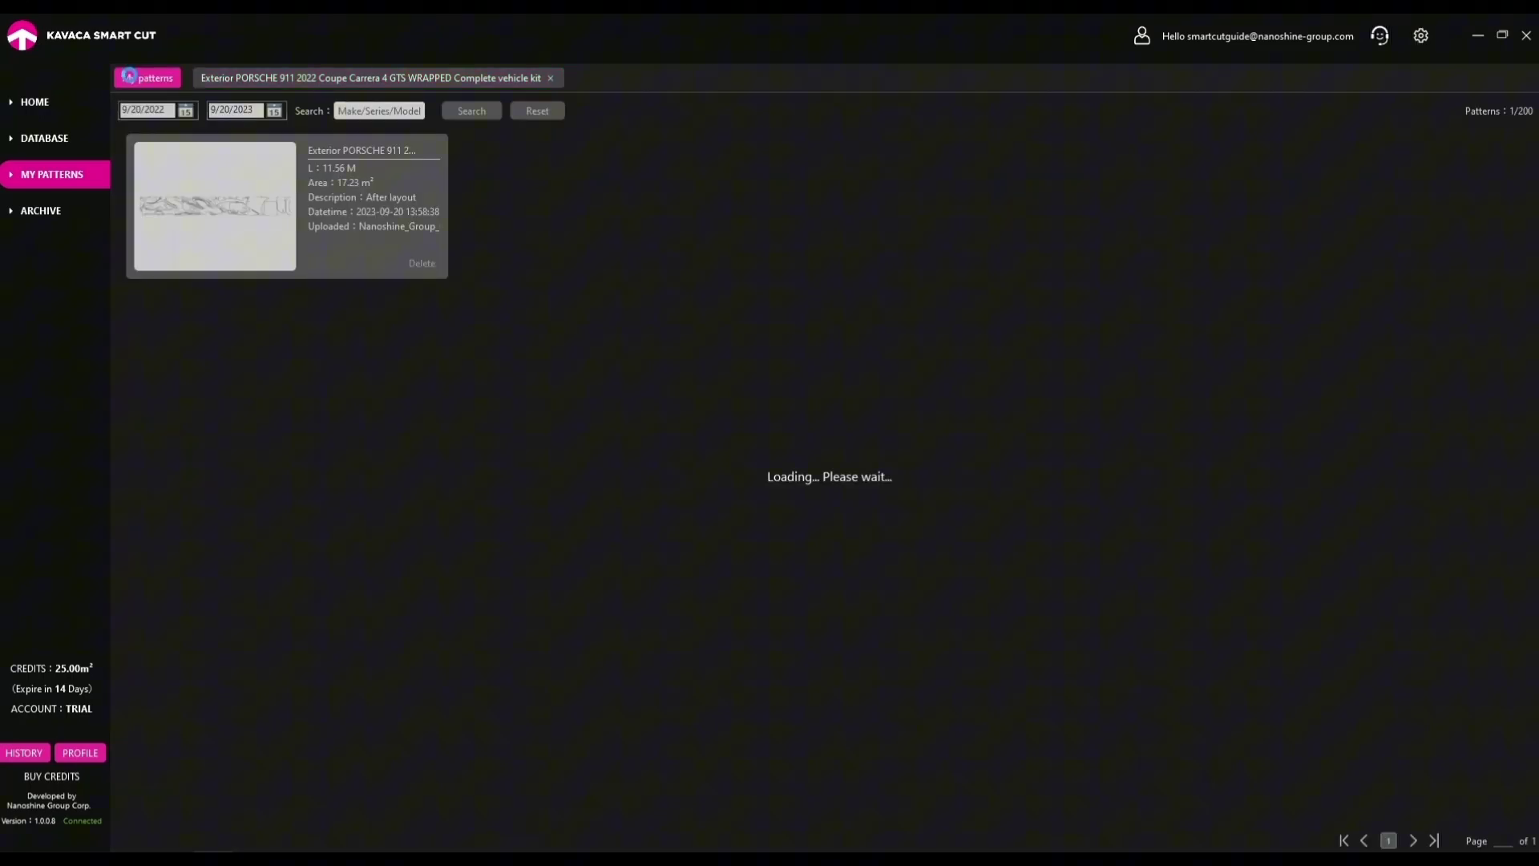
{"action": "left_click", "coordinate": [46, 149]}
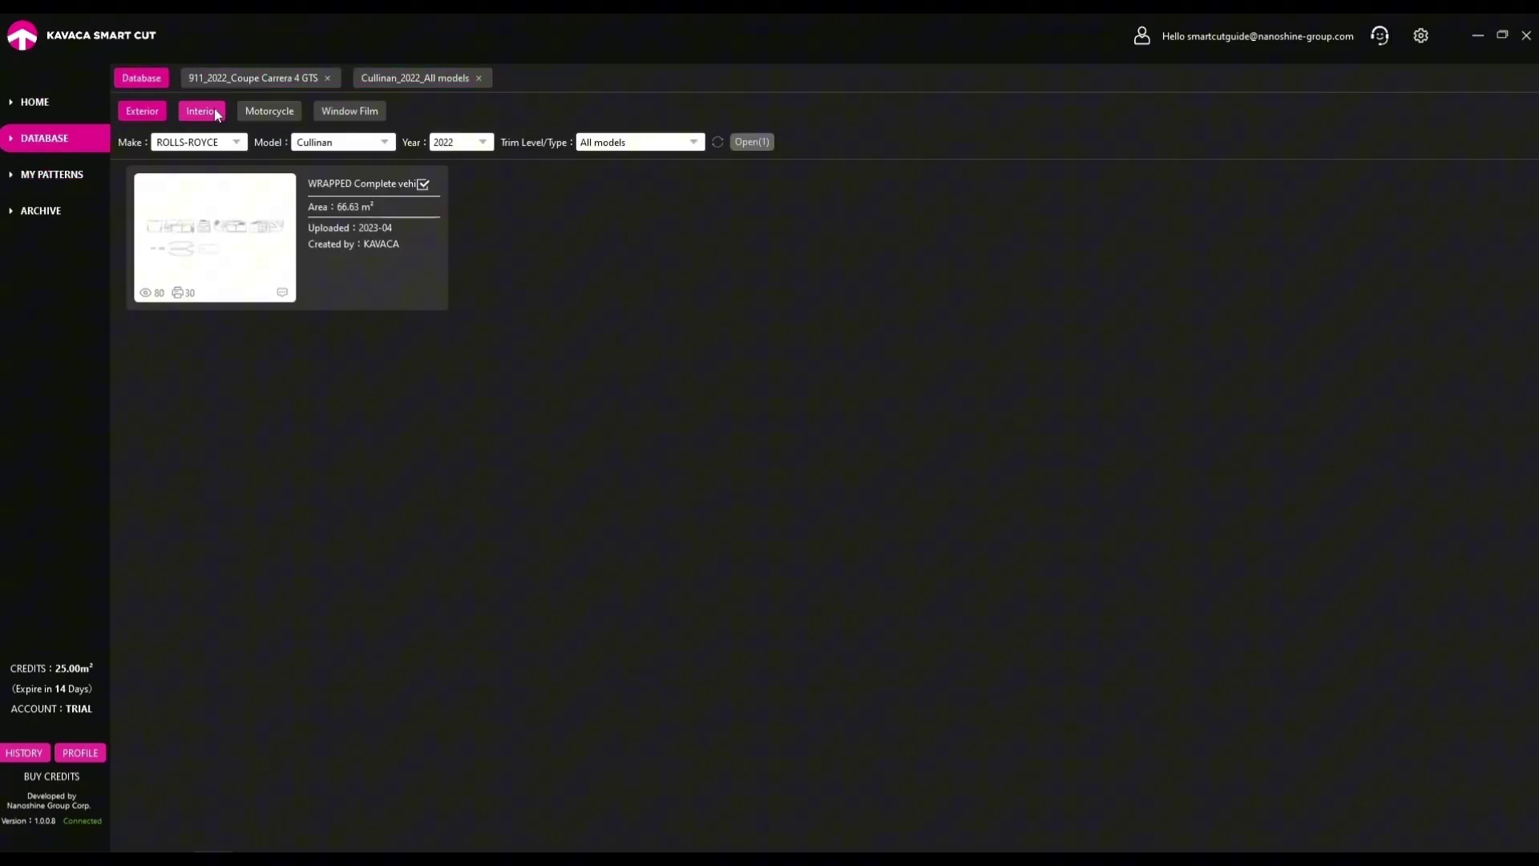
{"action": "left_click", "coordinate": [238, 144]}
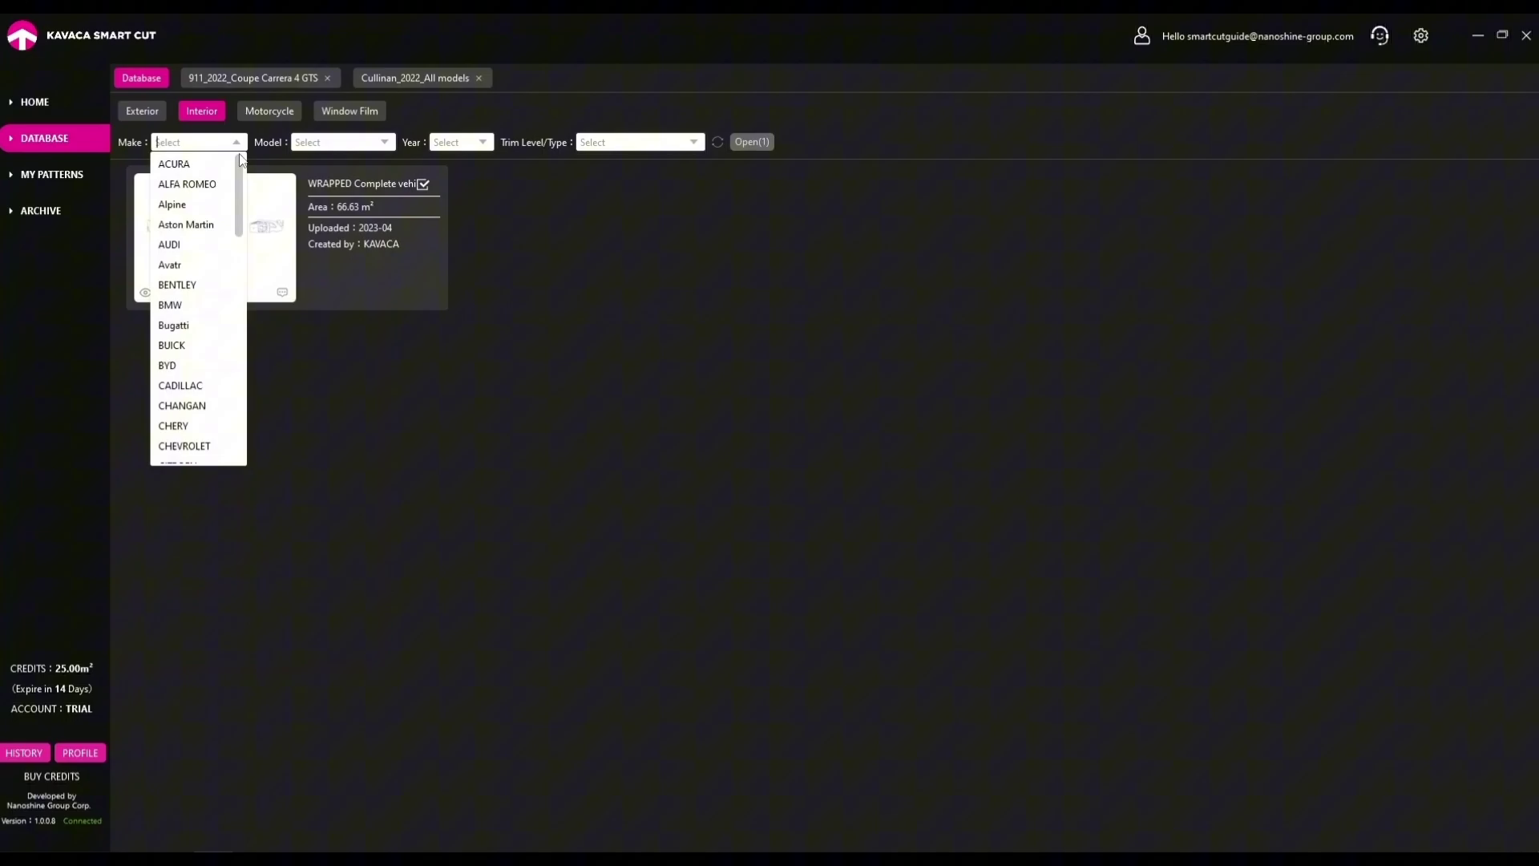
{"action": "left_click_drag", "start_coordinate": [241, 195], "coordinate": [246, 230]}
{"action": "left_click", "coordinate": [170, 183]}
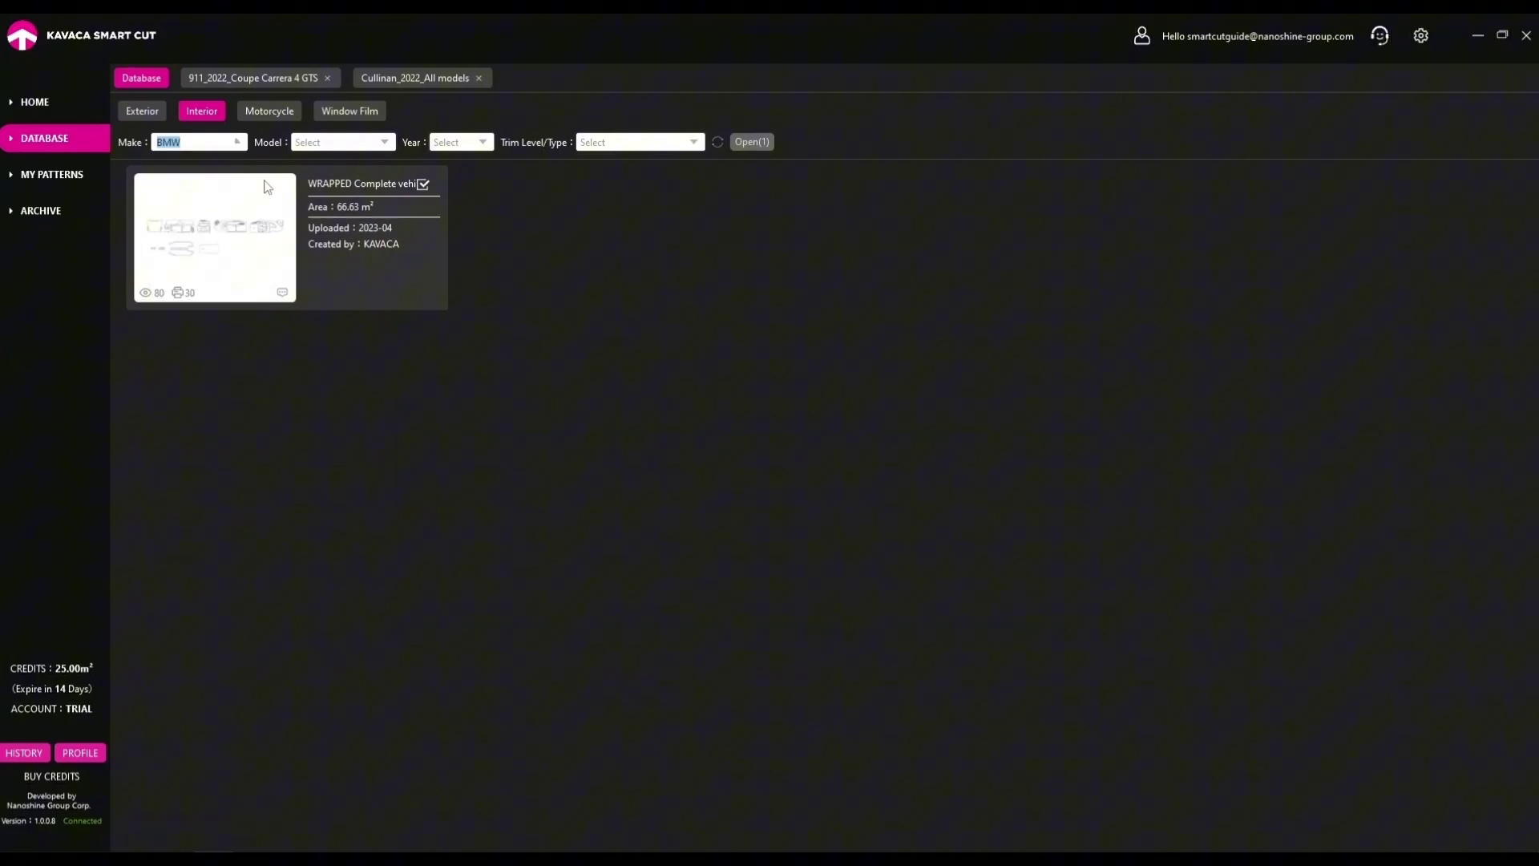
{"action": "left_click", "coordinate": [383, 142]}
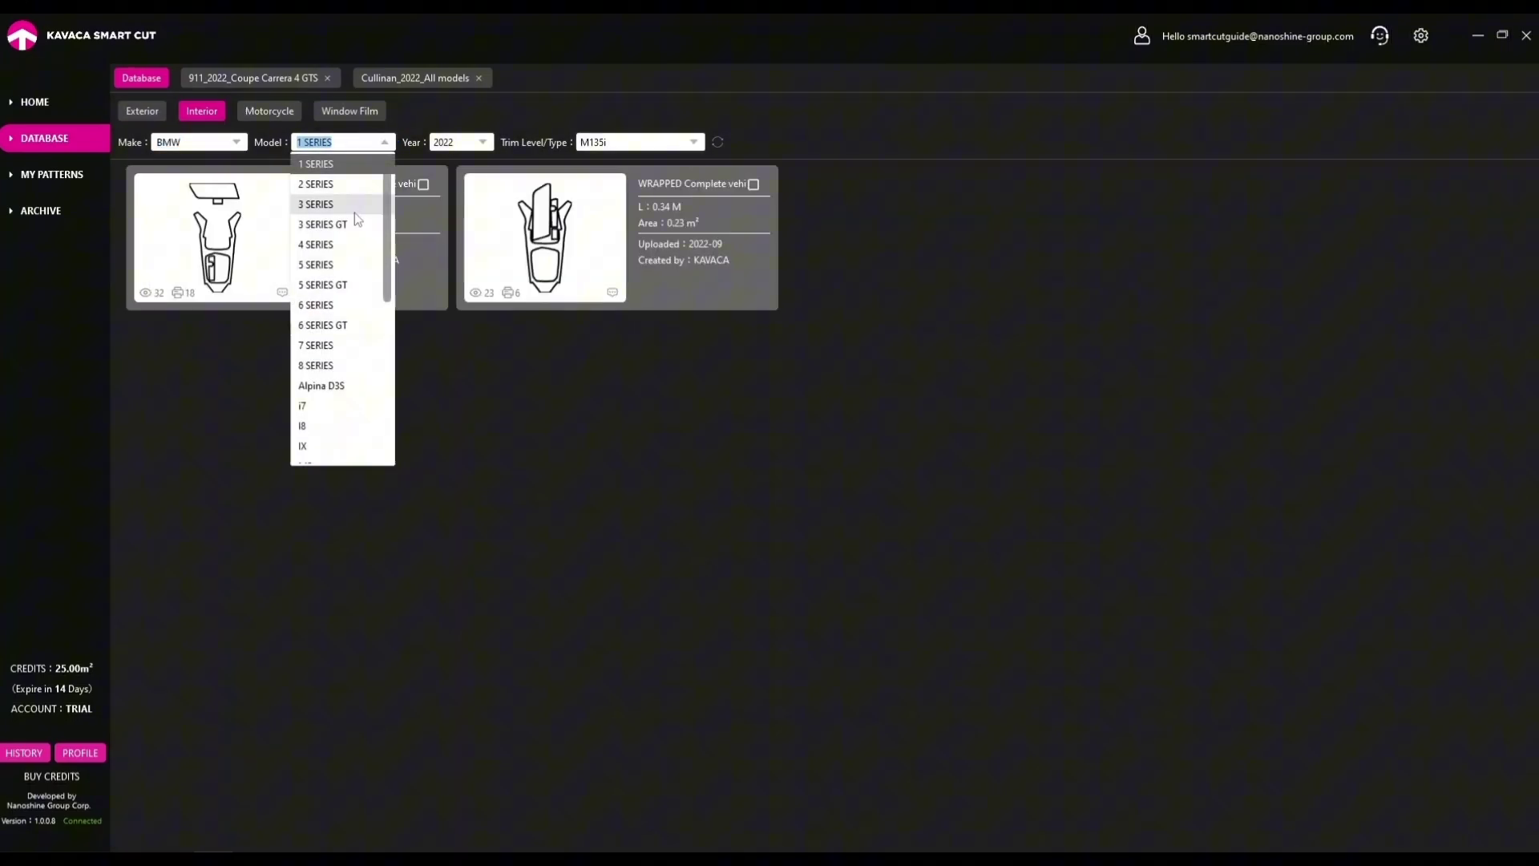
{"action": "left_click", "coordinate": [353, 265]}
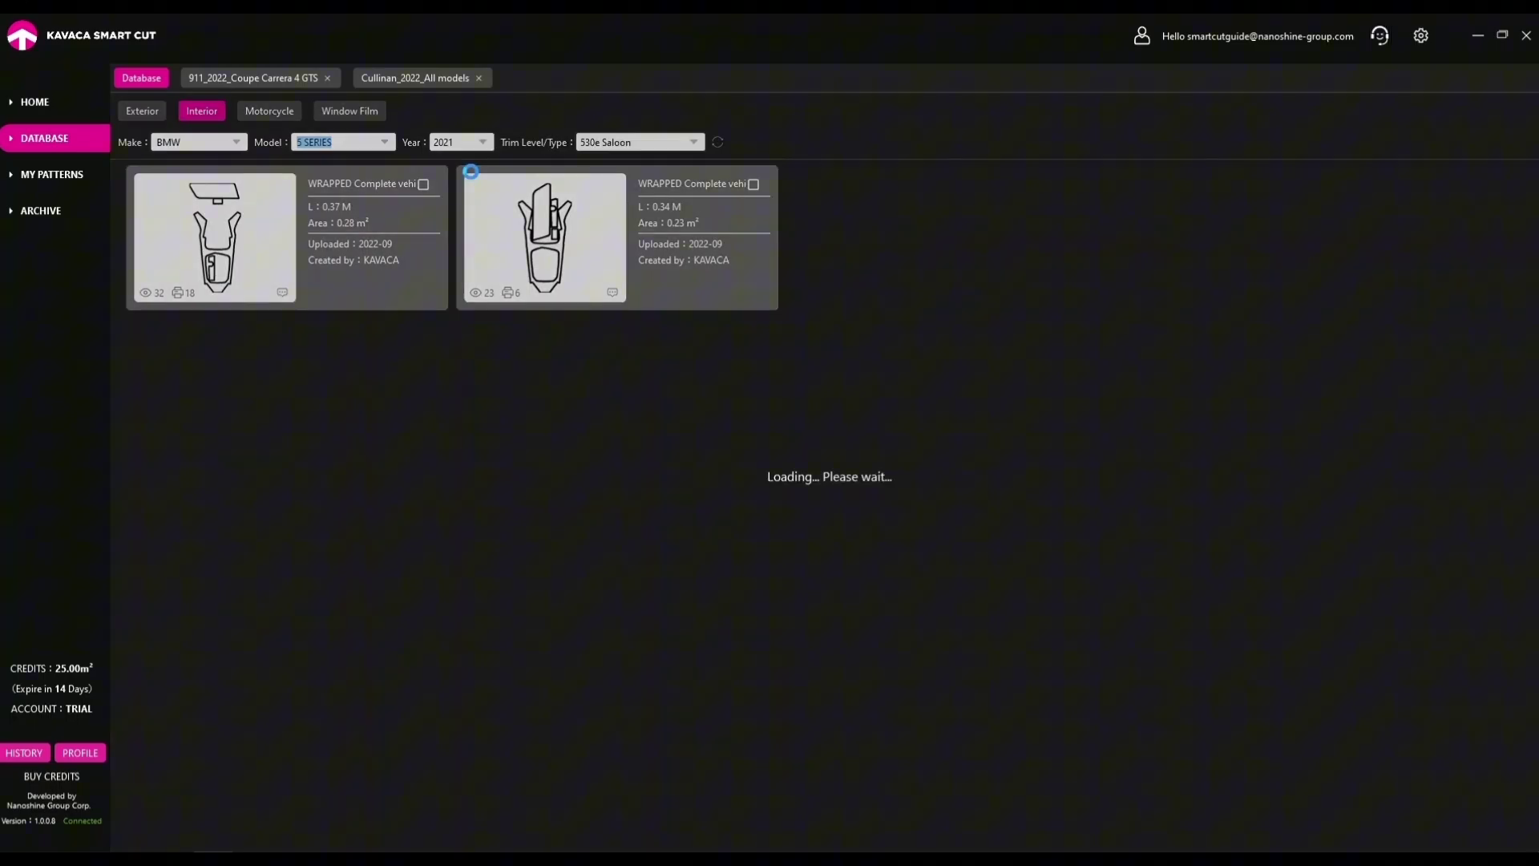
{"action": "left_click", "coordinate": [241, 235]}
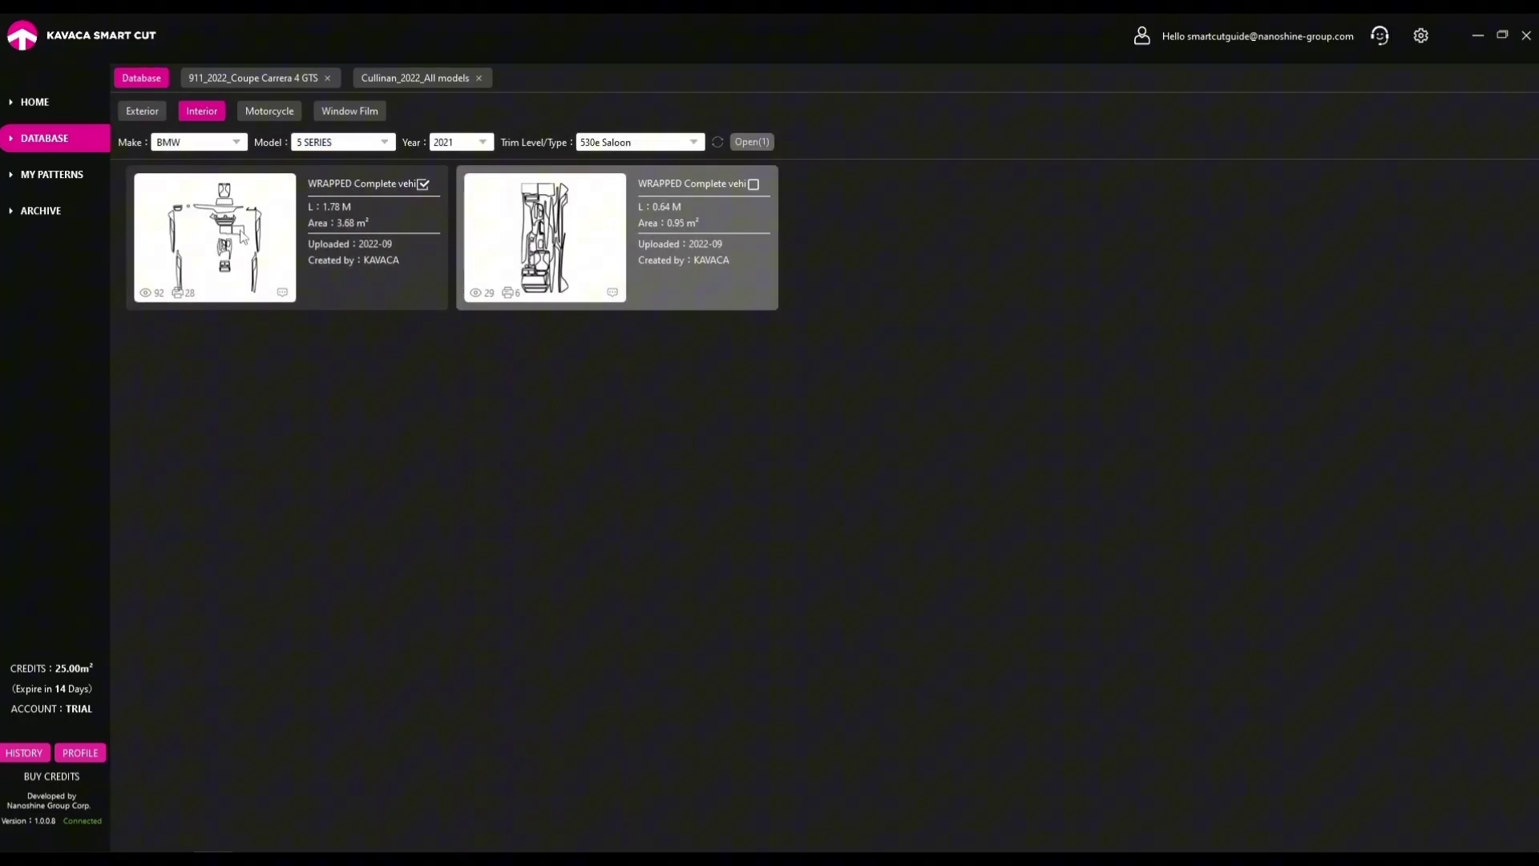
{"action": "double_click", "coordinate": [242, 234]}
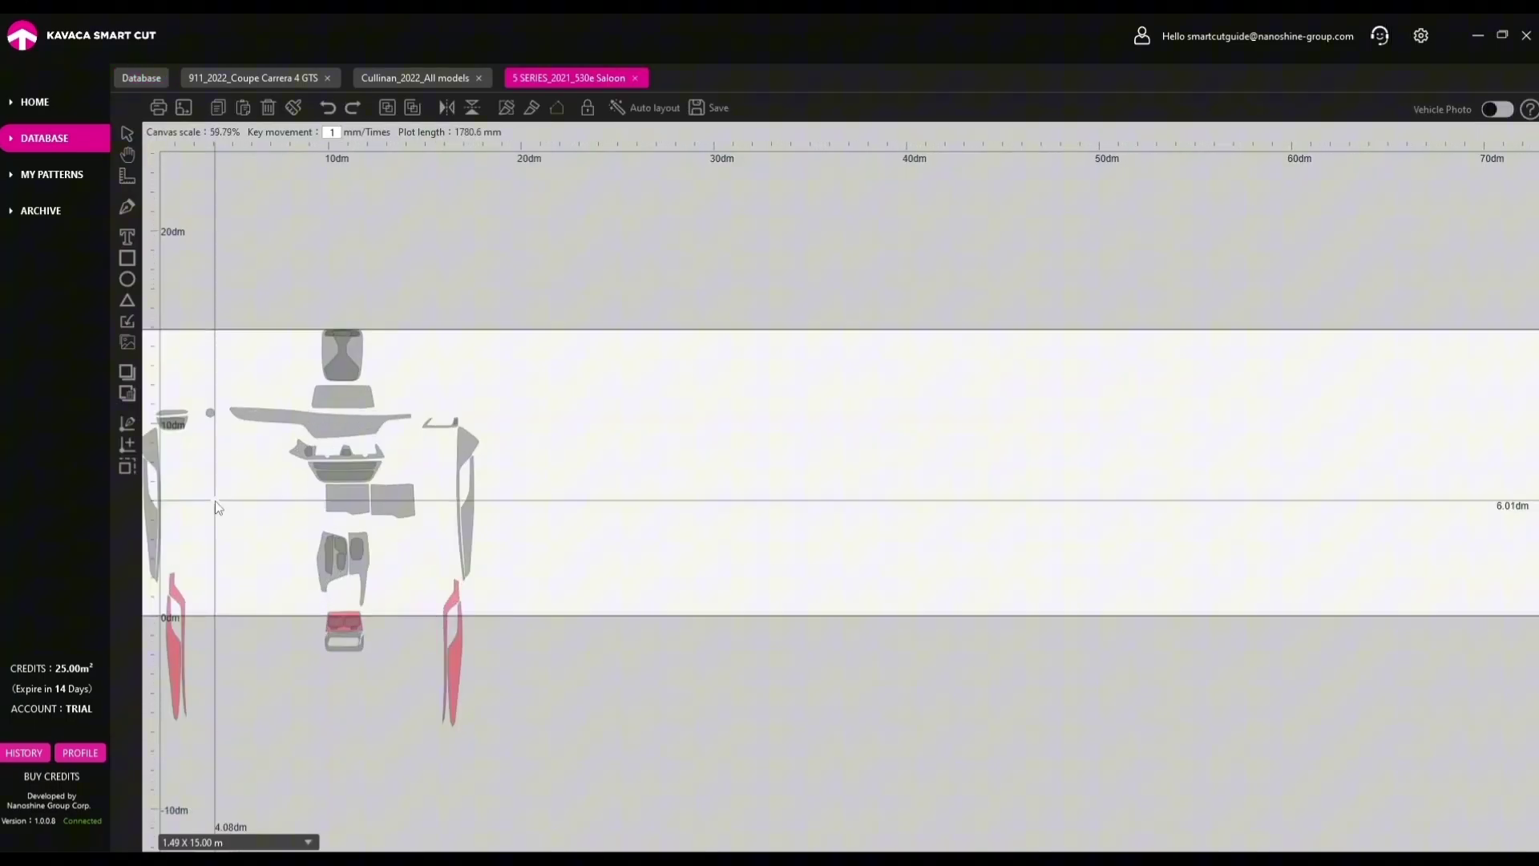
Select all pieces of the 5 SERIES interior kit and mirror them horizontally.
{"action": "scroll", "coordinate": [214, 507], "scroll_direction": "up", "scroll_amount": 3}
{"action": "left_click_drag", "start_coordinate": [256, 212], "coordinate": [844, 824]}
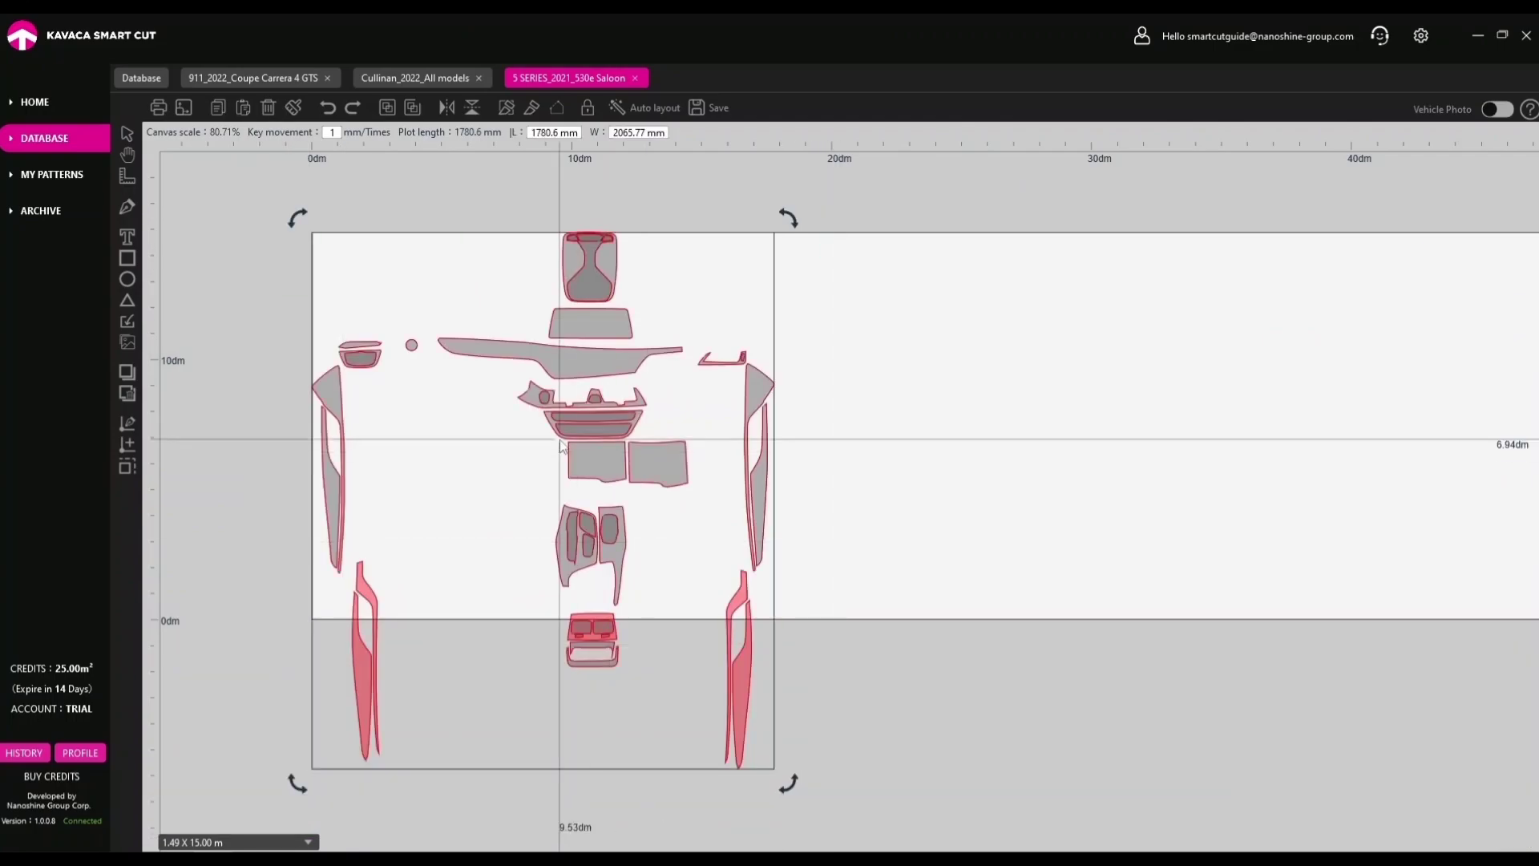
{"action": "left_click", "coordinate": [447, 107]}
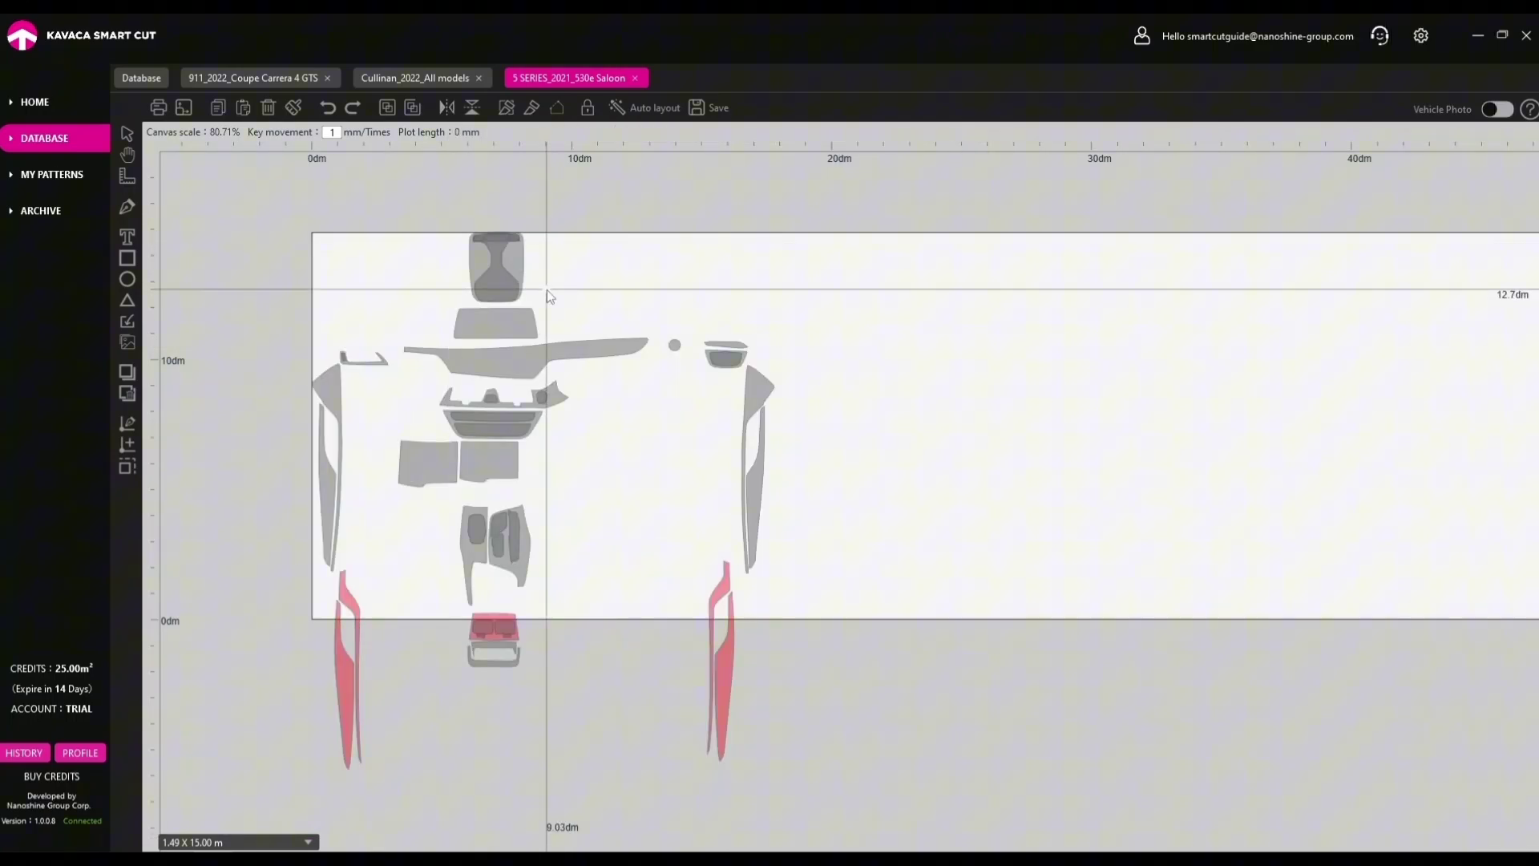
Return to the saved Porsche 911 layout and move the trapezoidal panel away from the neighbouring rounded panel.
{"action": "left_click", "coordinate": [80, 176]}
{"action": "left_click", "coordinate": [310, 78]}
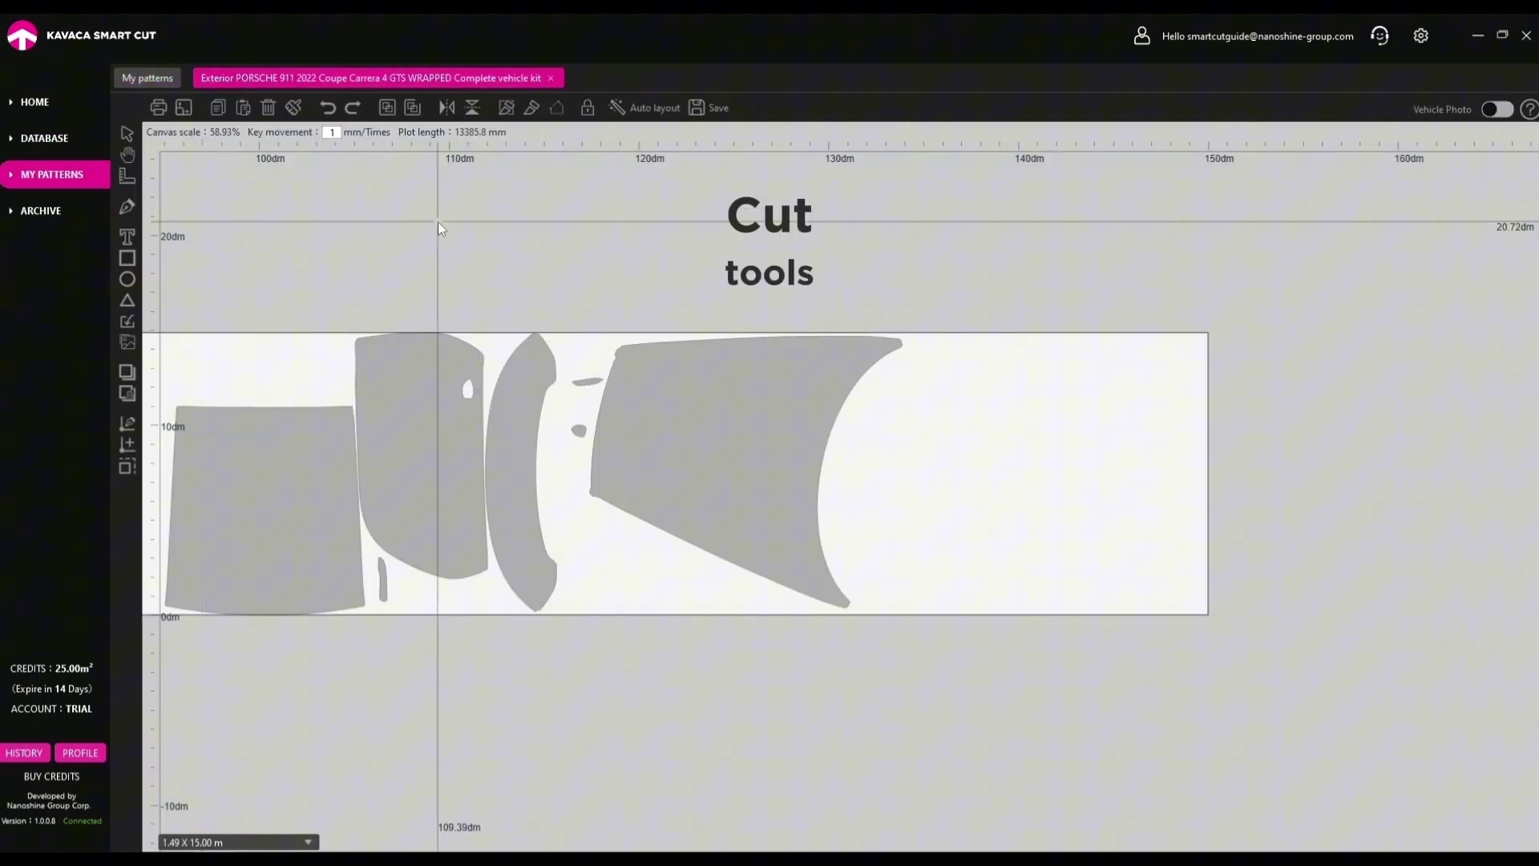
{"action": "scroll", "coordinate": [379, 330], "scroll_direction": "up", "scroll_amount": 5}
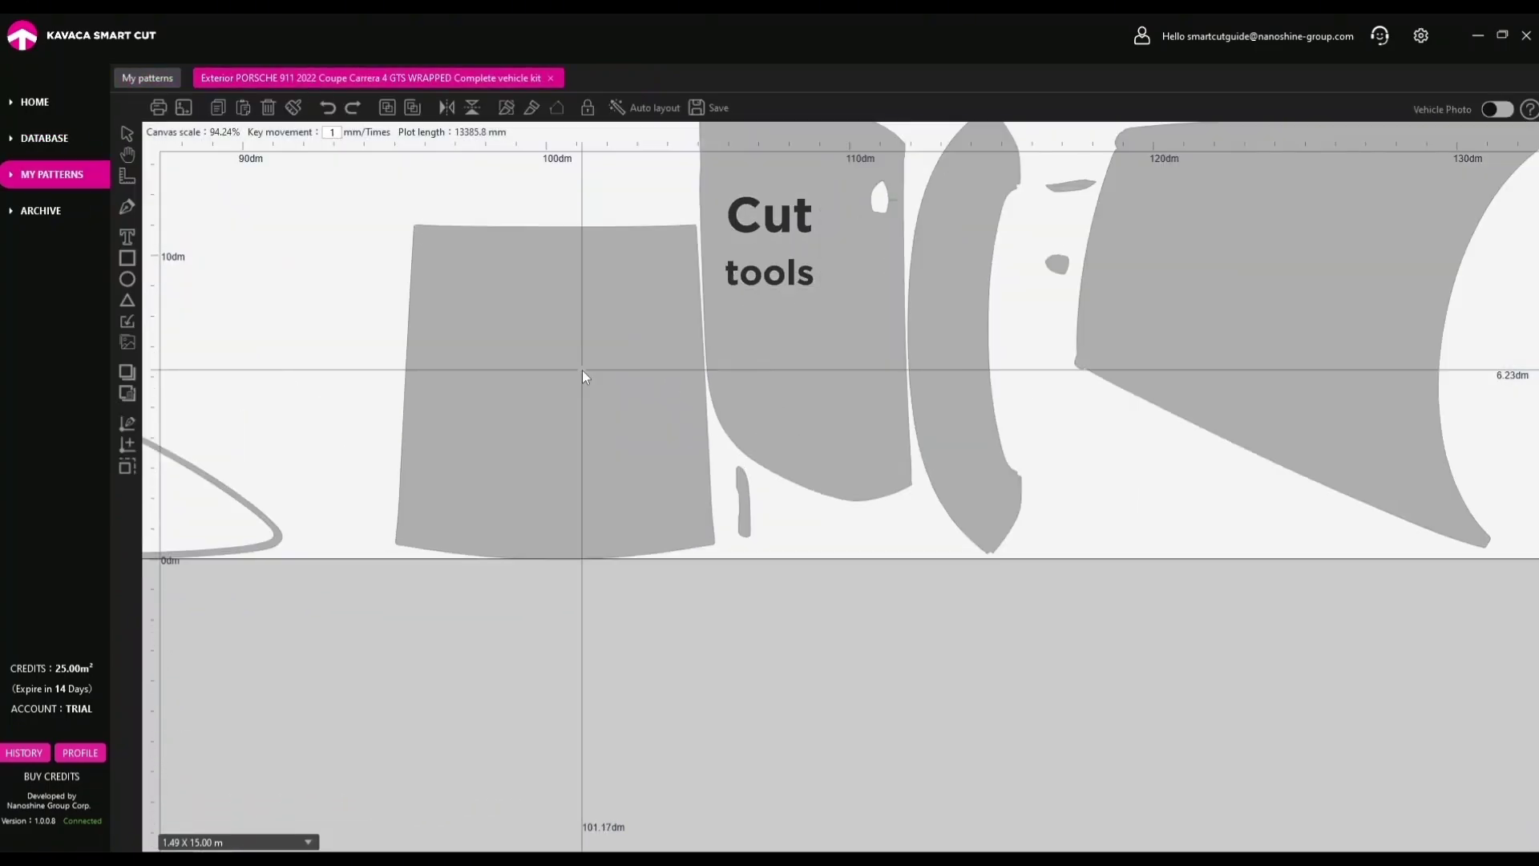
{"action": "left_click", "coordinate": [500, 343]}
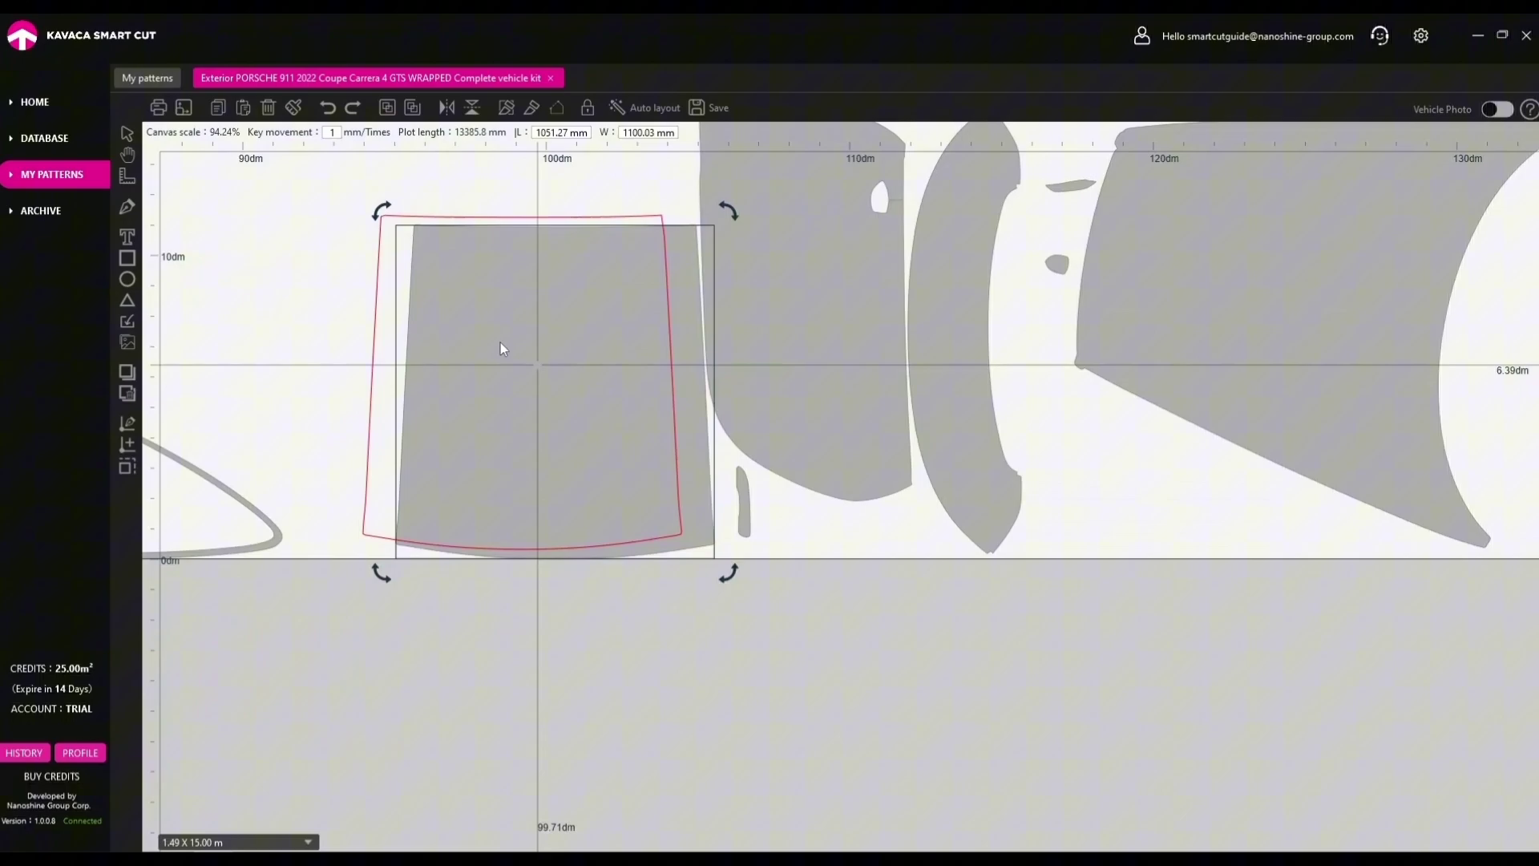
{"action": "left_click_drag", "start_coordinate": [500, 343], "coordinate": [457, 315]}
{"action": "left_click", "coordinate": [407, 147]}
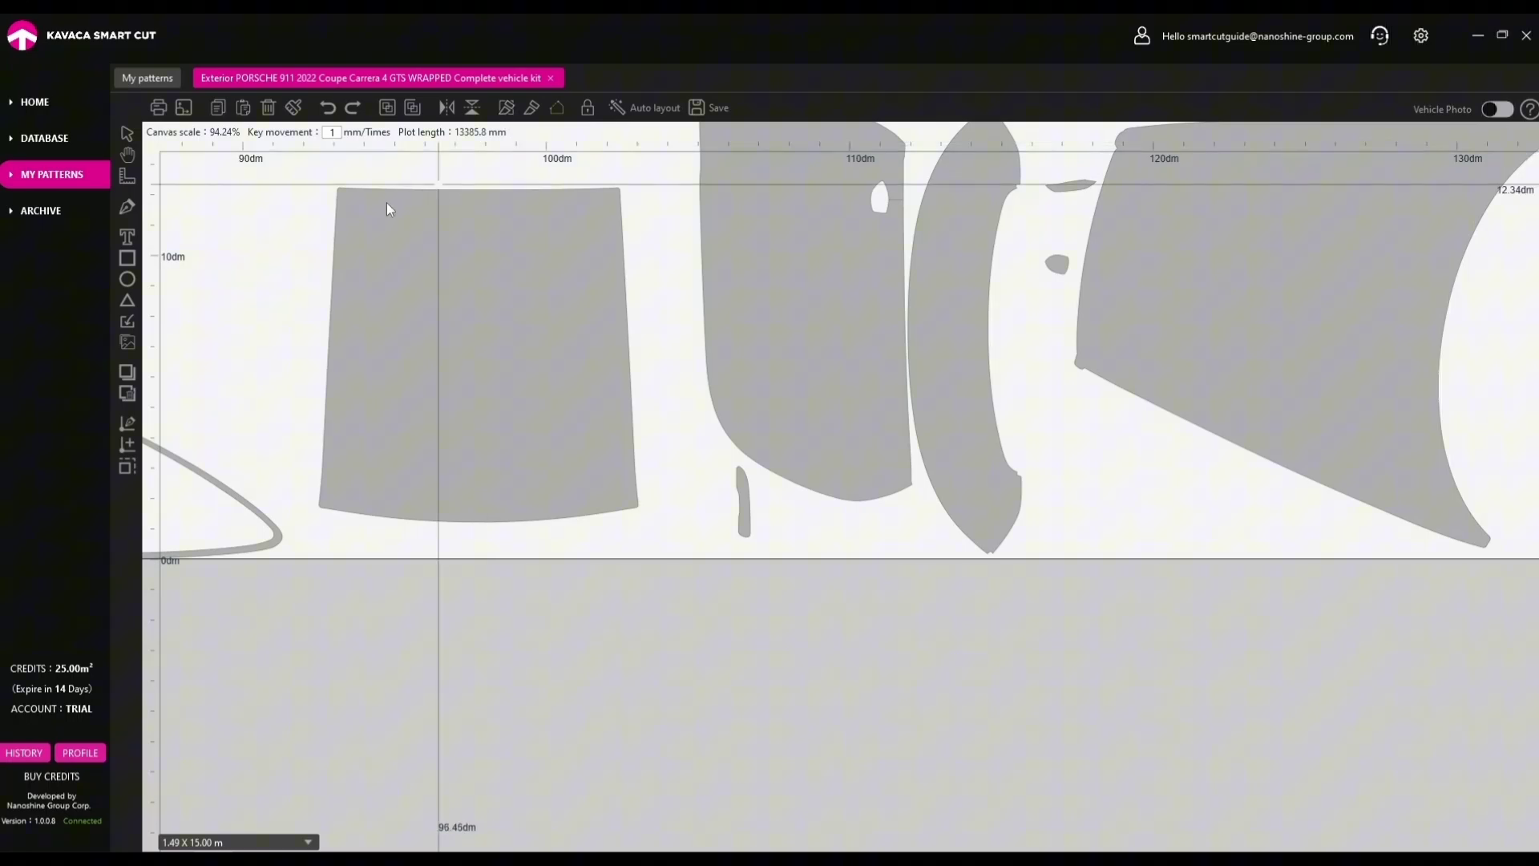
Cut the trapezoidal panel horizontally at about 10.3 dm, near its upper edge, and move the upper strip away from the rest.
{"action": "left_click", "coordinate": [313, 253]}
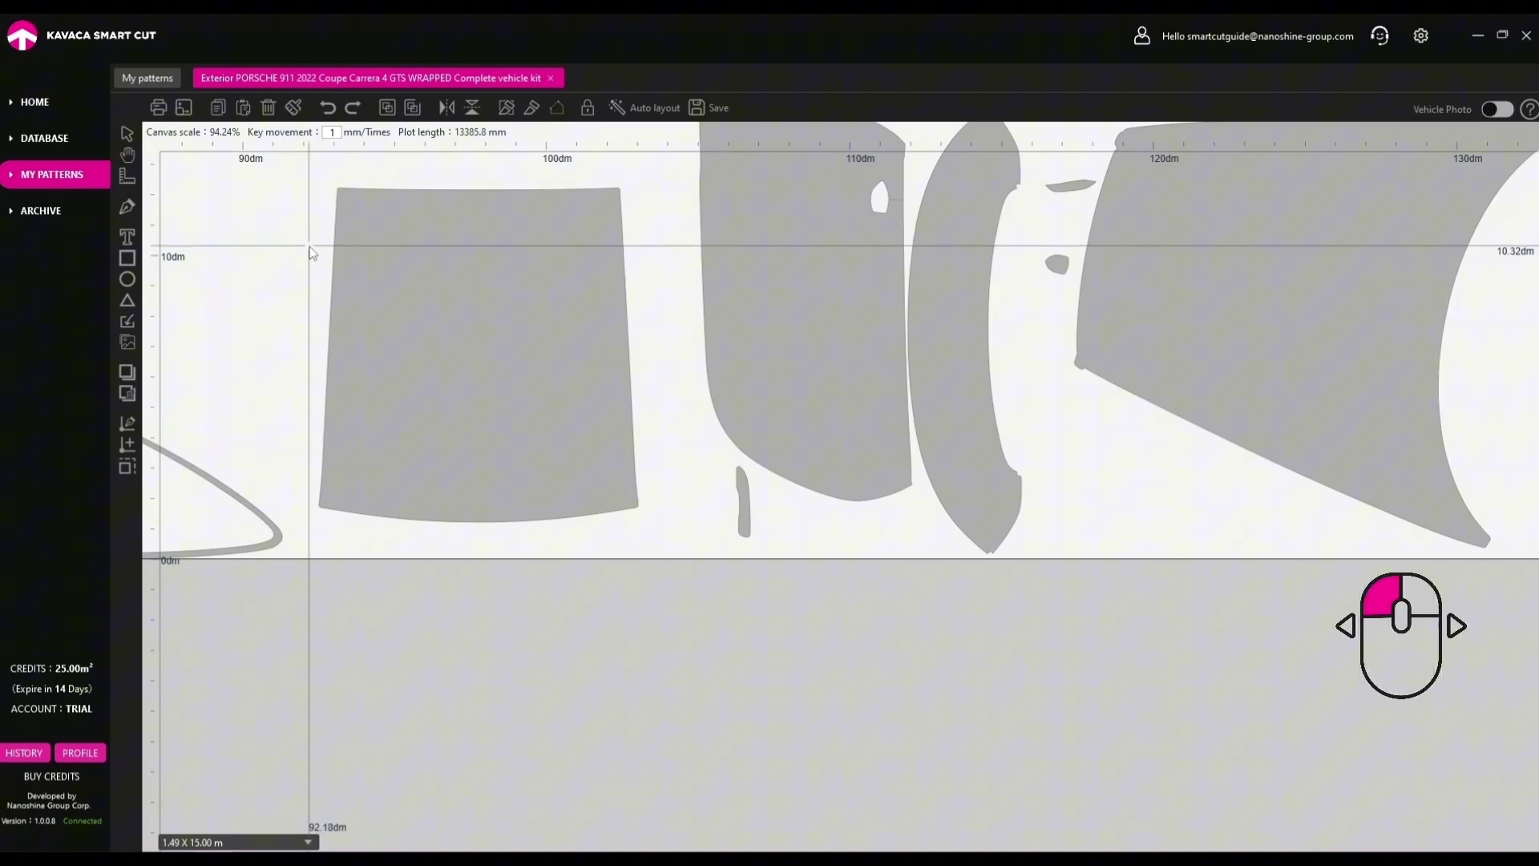
{"action": "left_click_drag", "start_coordinate": [311, 249], "coordinate": [652, 250]}
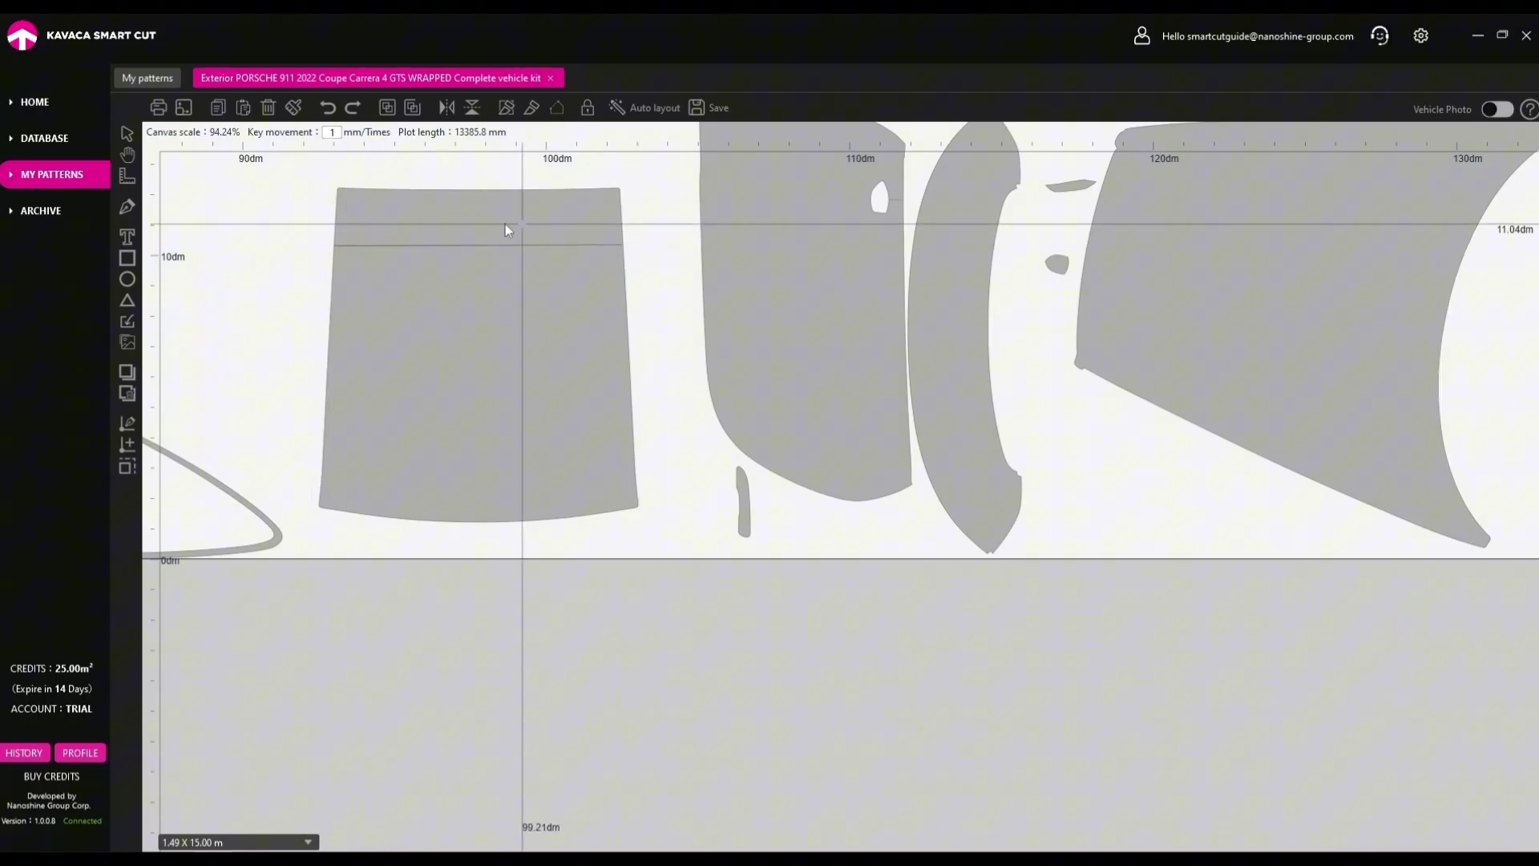
{"action": "left_click_drag", "start_coordinate": [505, 224], "coordinate": [502, 209]}
{"action": "left_click", "coordinate": [431, 240]}
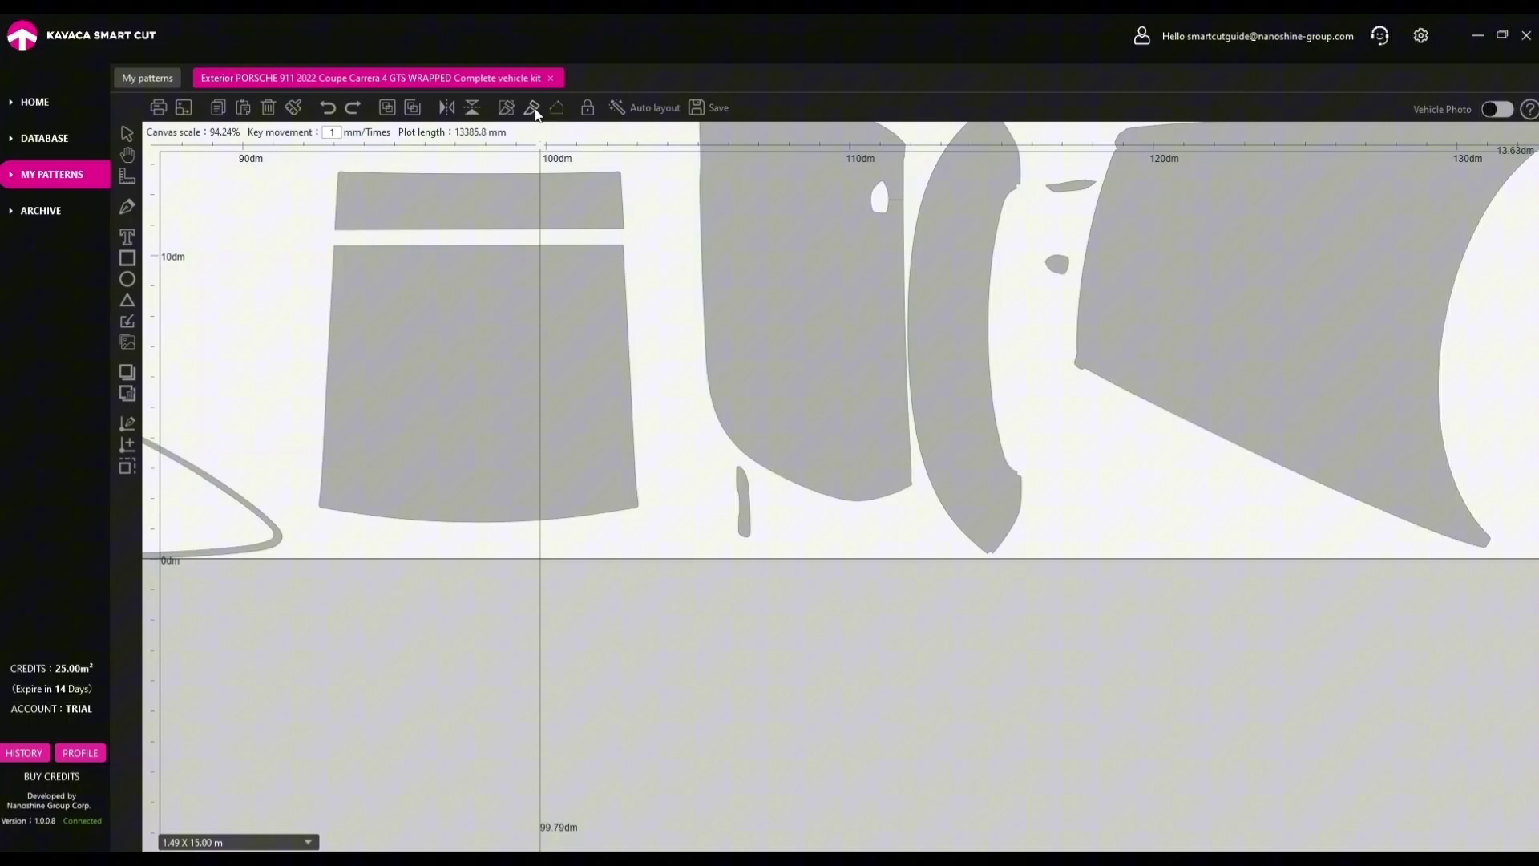
Cut the separated strip lengthwise through its middle and move the two open outlines apart.
{"action": "left_click_drag", "start_coordinate": [318, 203], "coordinate": [652, 206]}
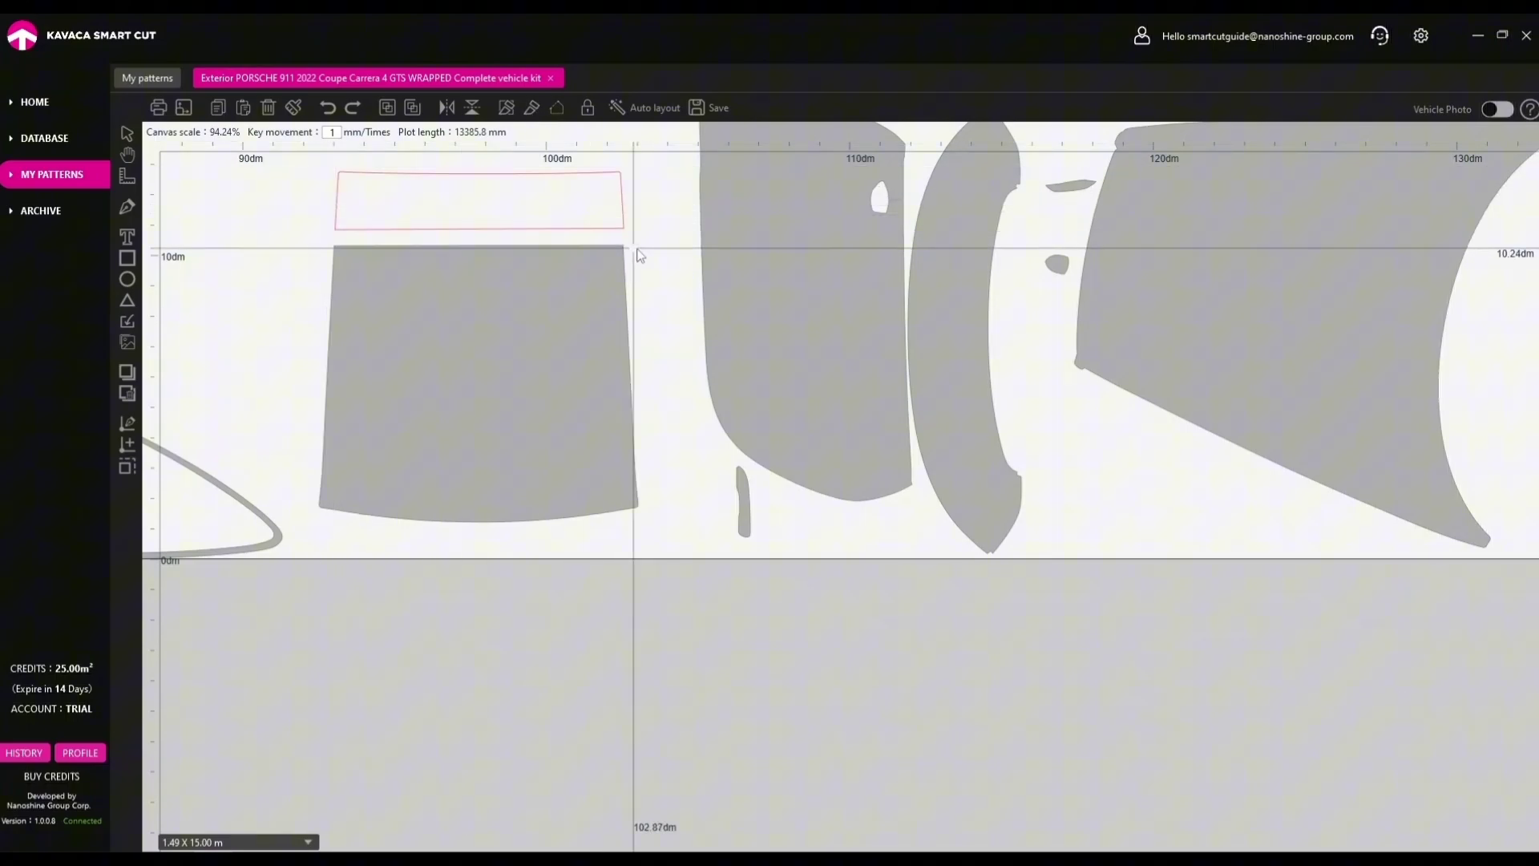
{"action": "left_click", "coordinate": [600, 195]}
{"action": "scroll", "coordinate": [625, 206], "scroll_direction": "up", "scroll_amount": 5}
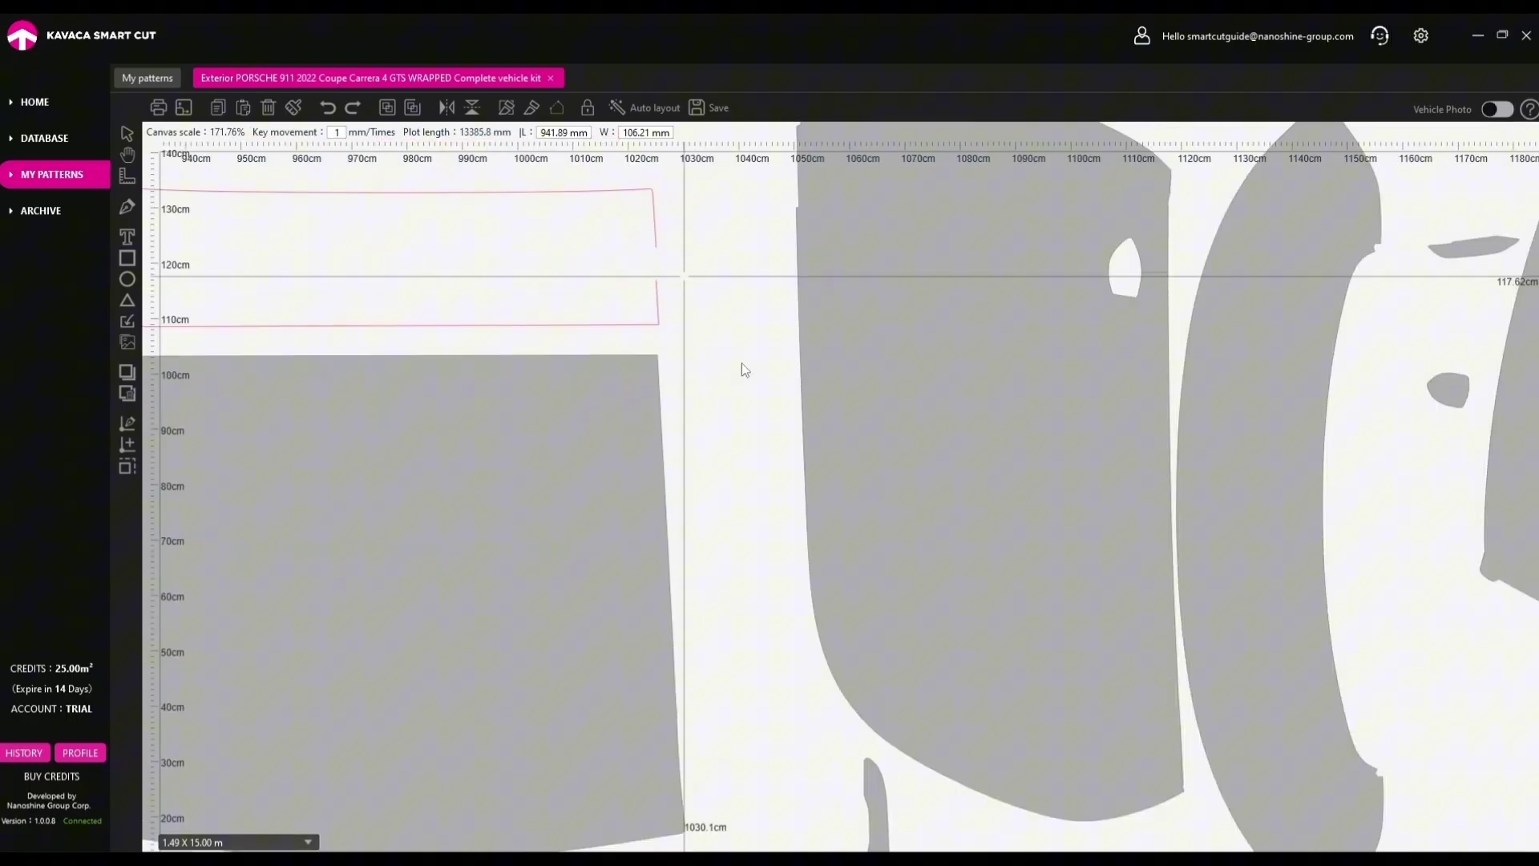
{"action": "left_click", "coordinate": [873, 421]}
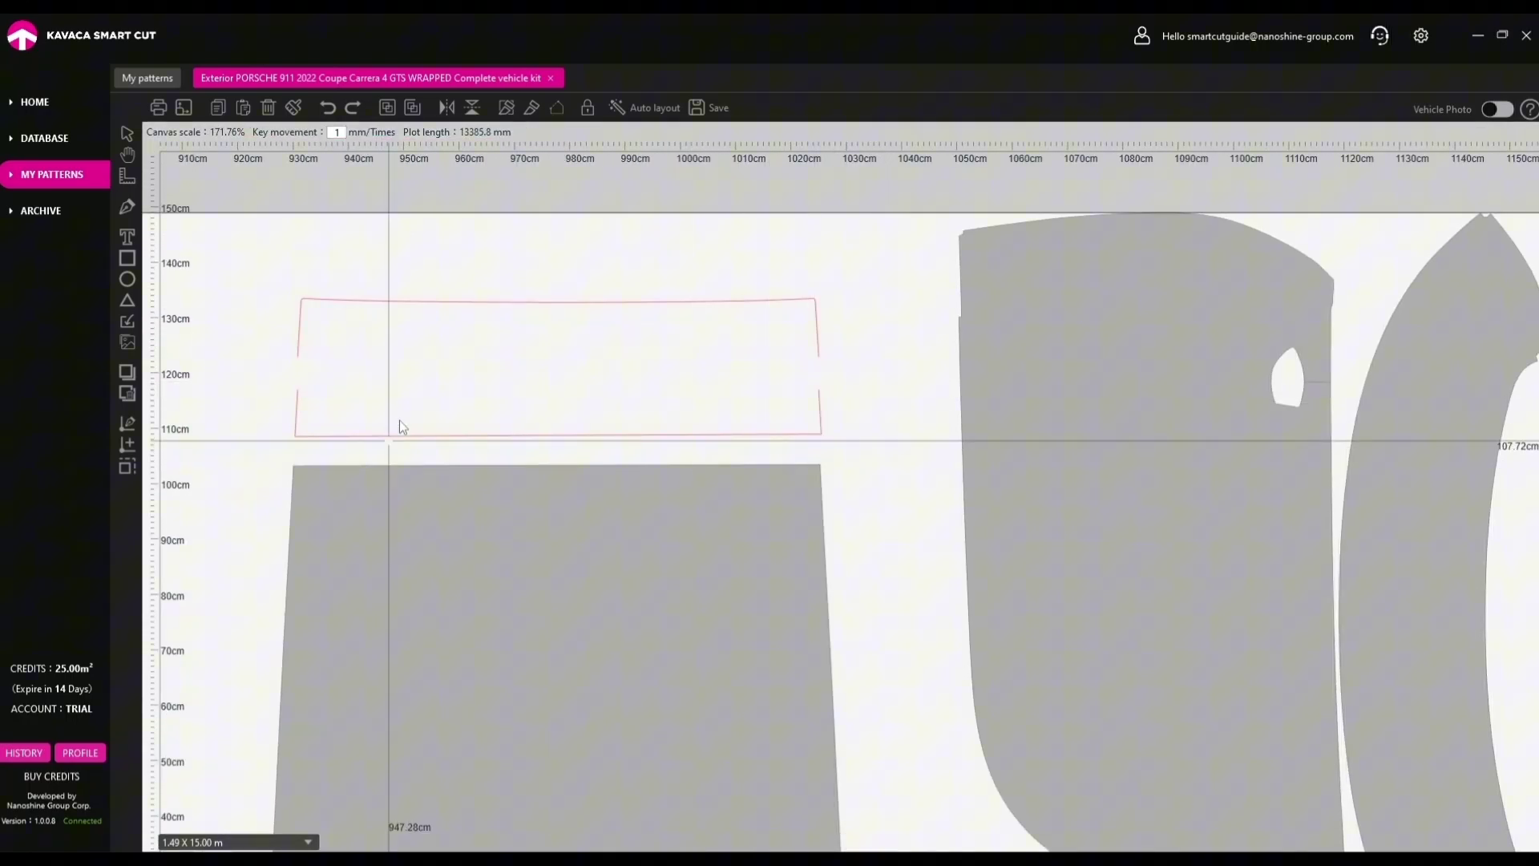
Convert the upper and lower open strip outlines into closed polygons with the Generate to Polygon tool.
{"action": "left_click", "coordinate": [412, 331]}
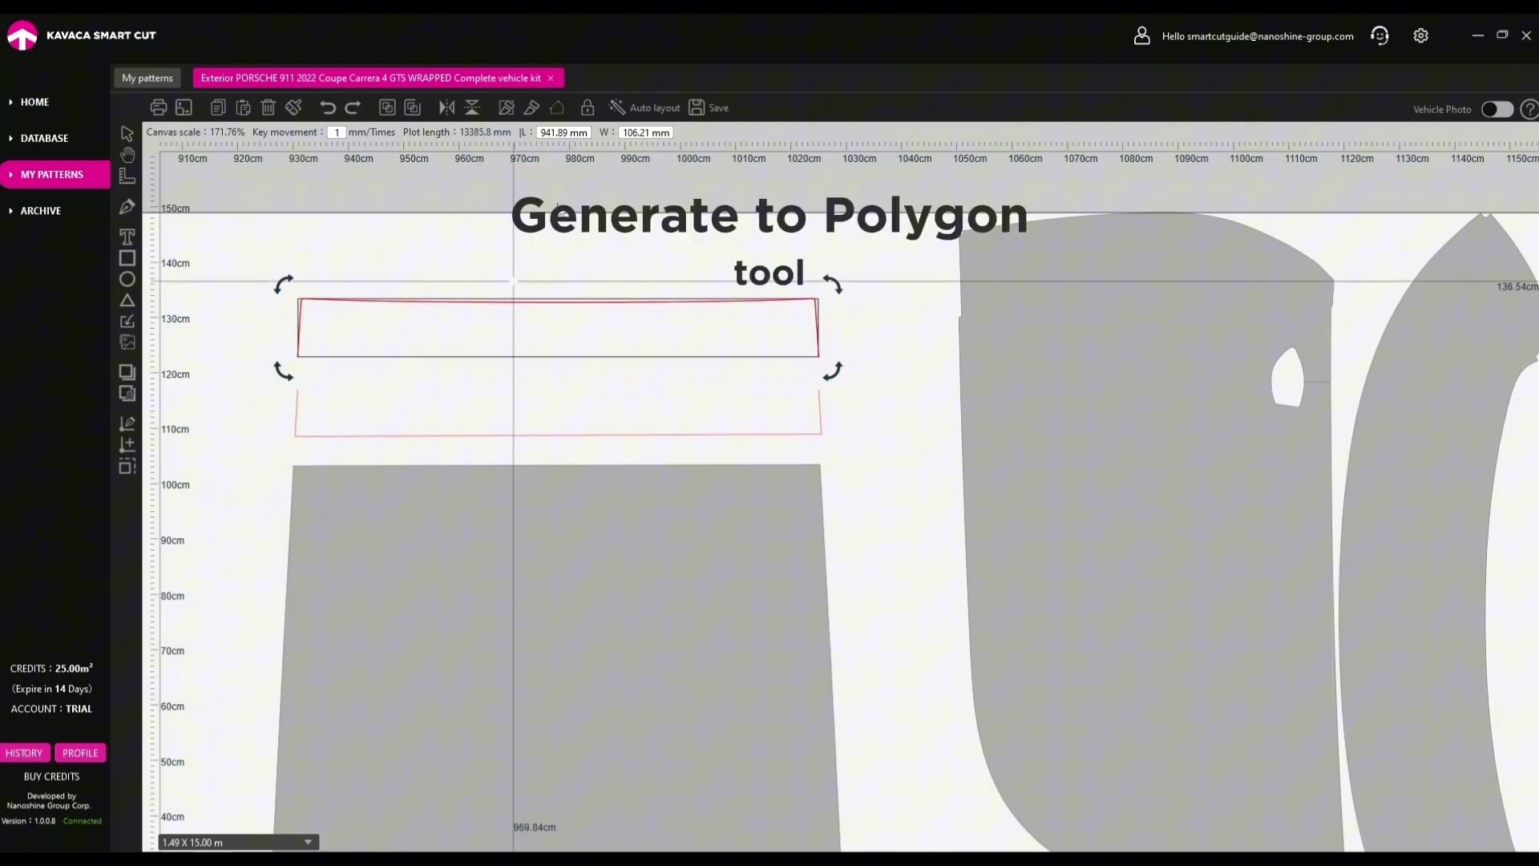
{"action": "left_click", "coordinate": [559, 110]}
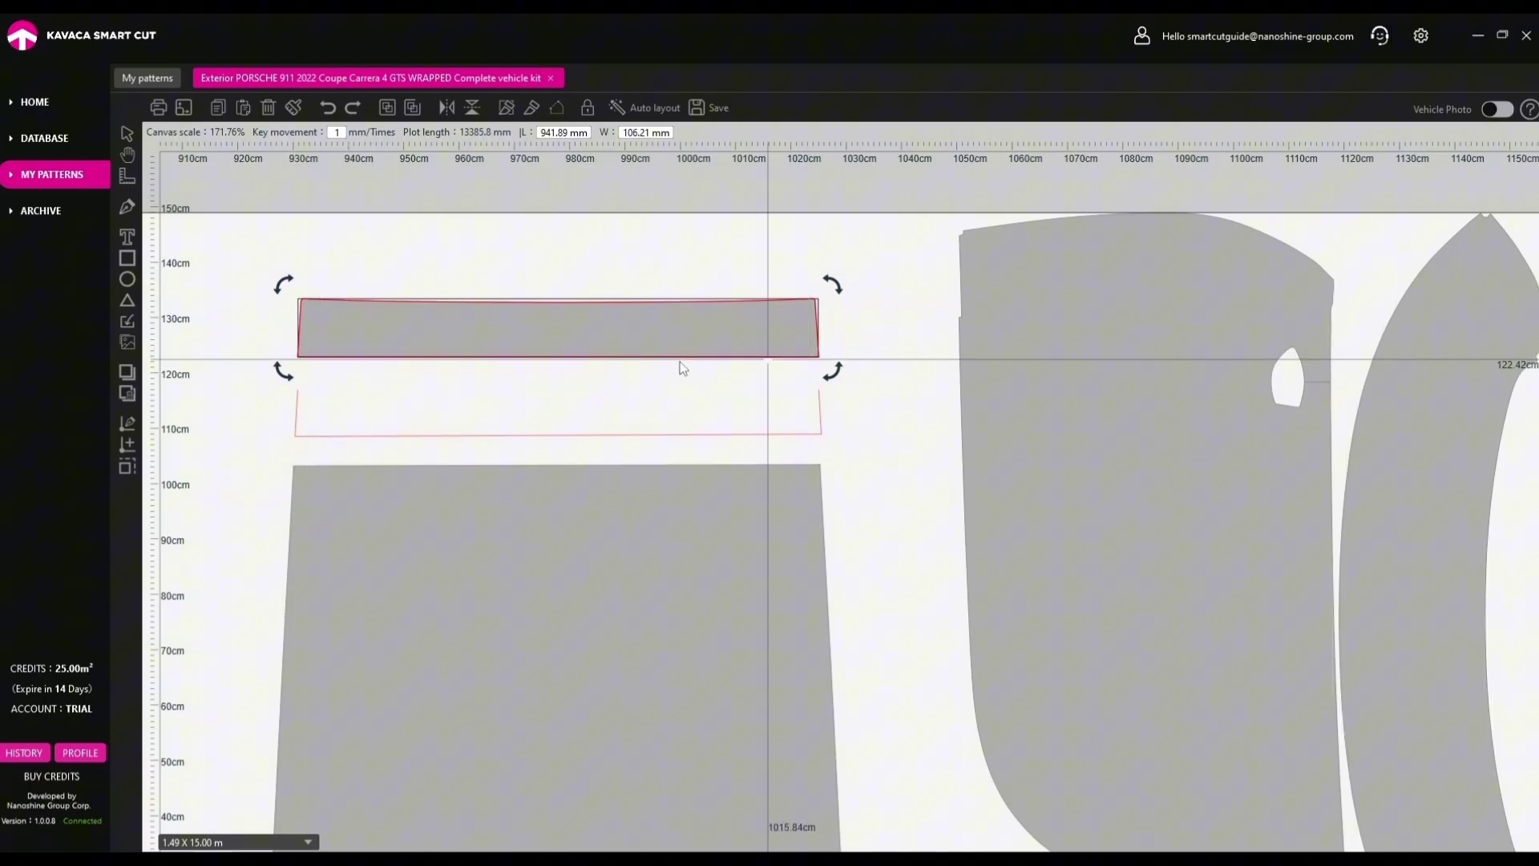
{"action": "left_click", "coordinate": [899, 432]}
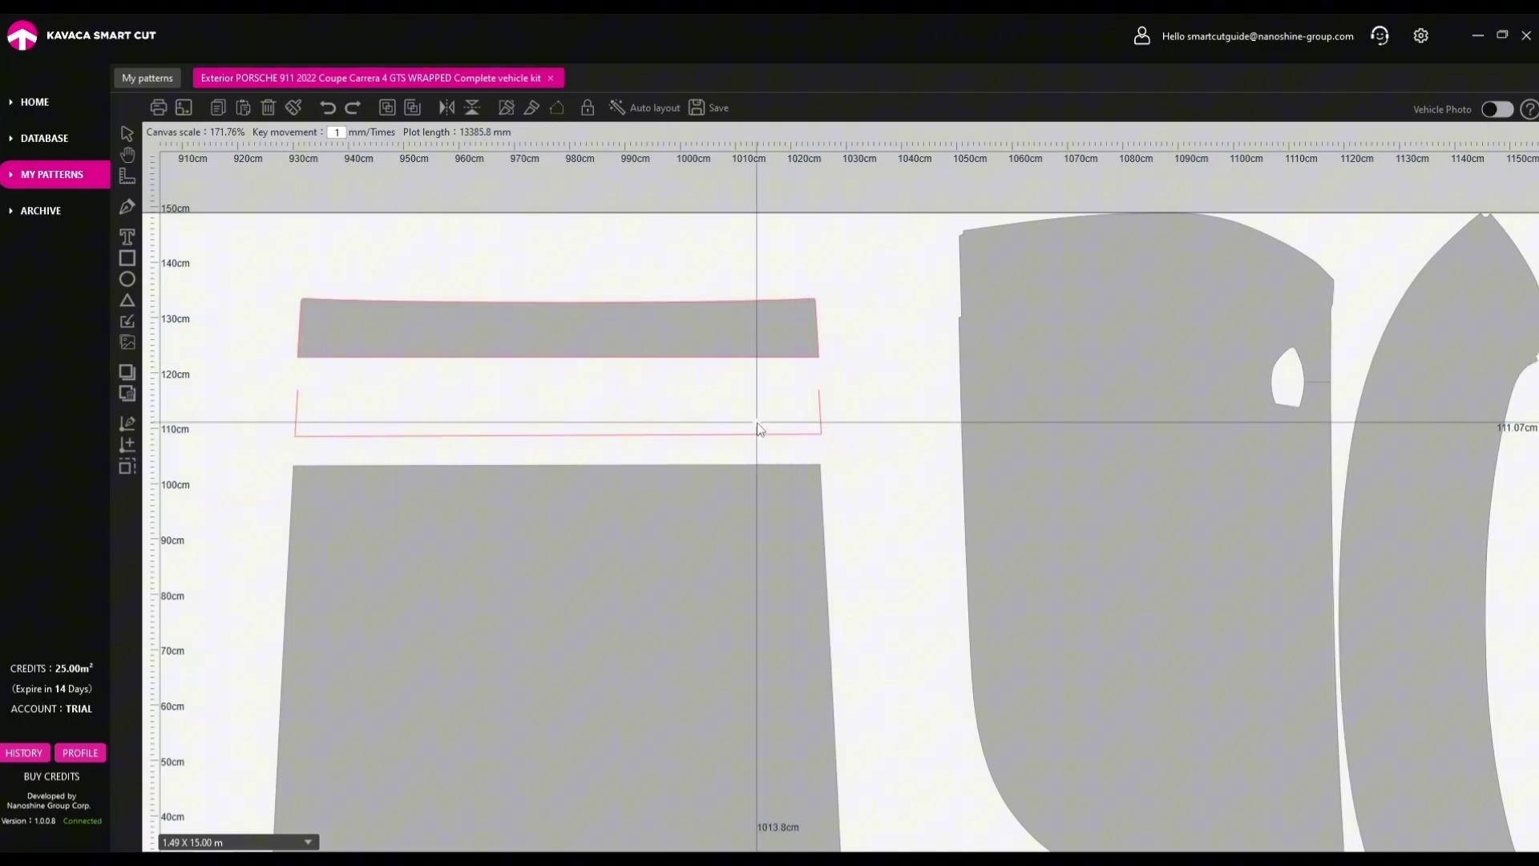
{"action": "left_click", "coordinate": [758, 425]}
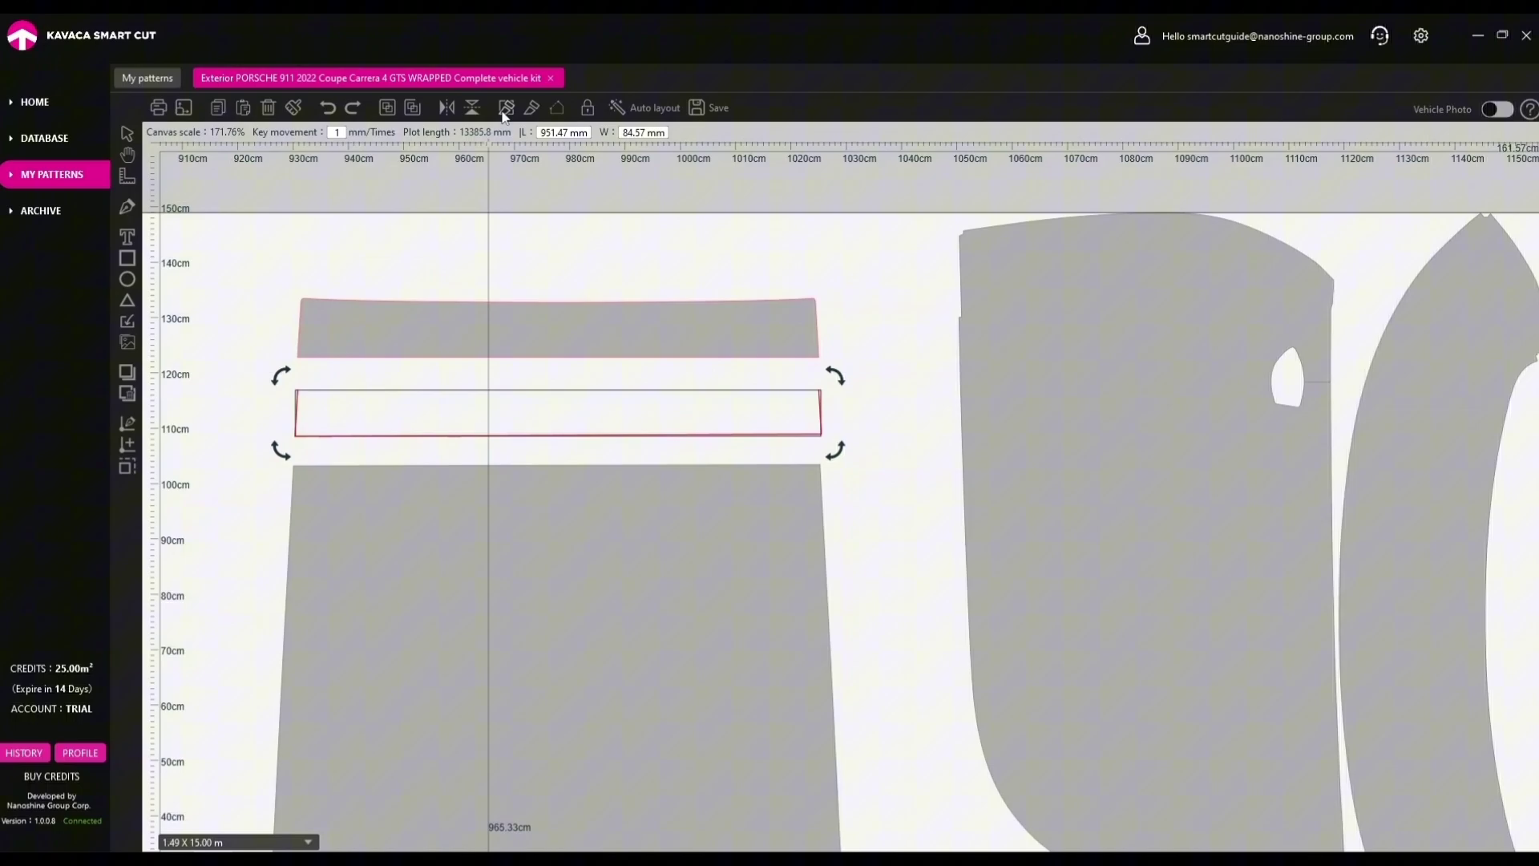
{"action": "left_click", "coordinate": [561, 110]}
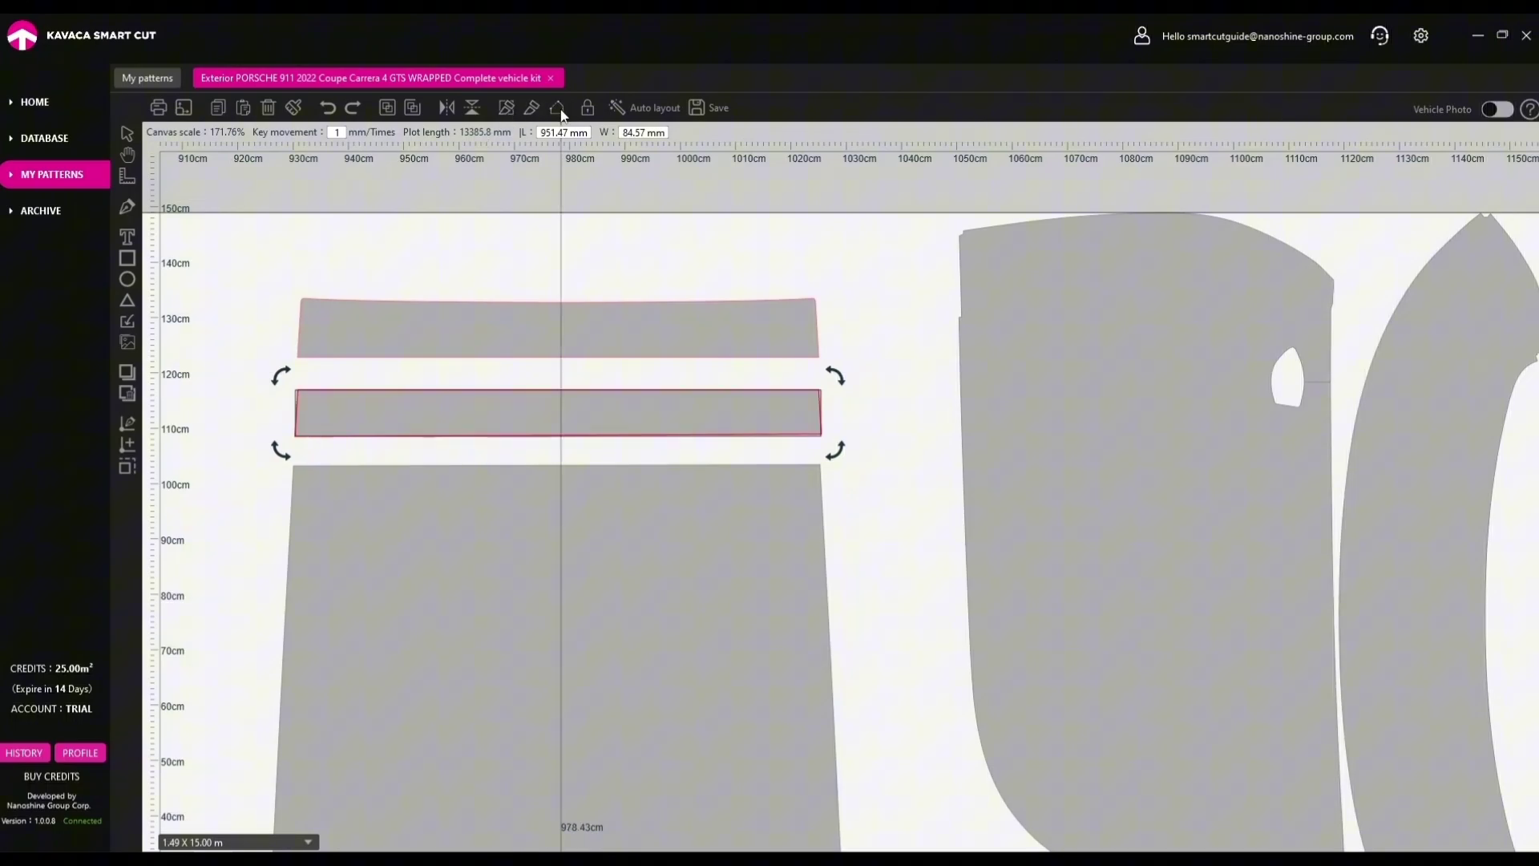
{"action": "left_click", "coordinate": [862, 441]}
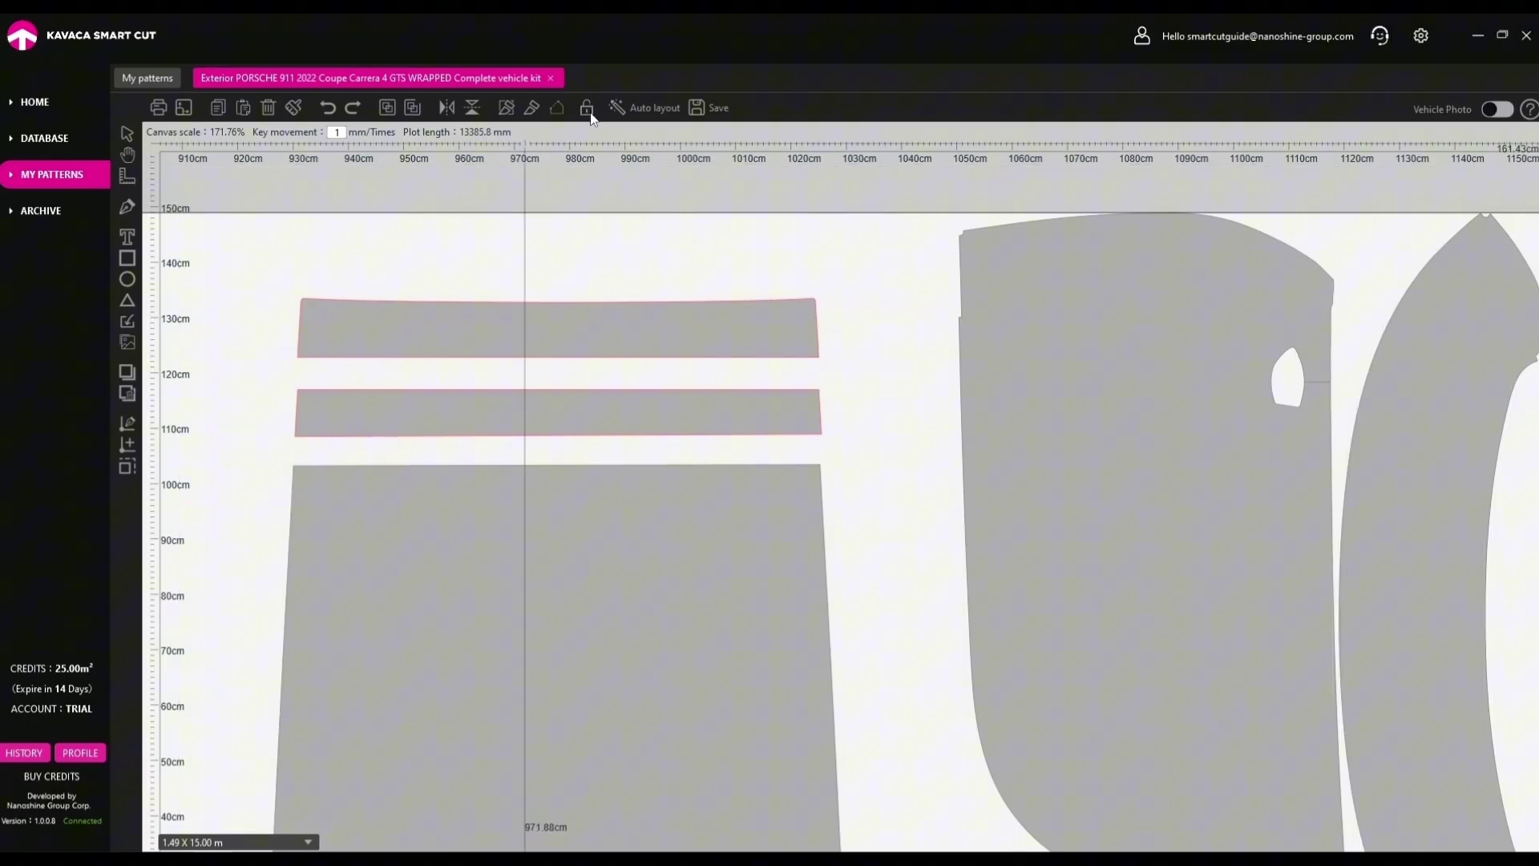
Unlock resizing and scale the large trapezoidal panel by its edges and corners to about 1147 × 998 mm.
{"action": "scroll", "coordinate": [642, 401], "scroll_direction": "down", "scroll_amount": 5}
{"action": "left_click", "coordinate": [603, 399]}
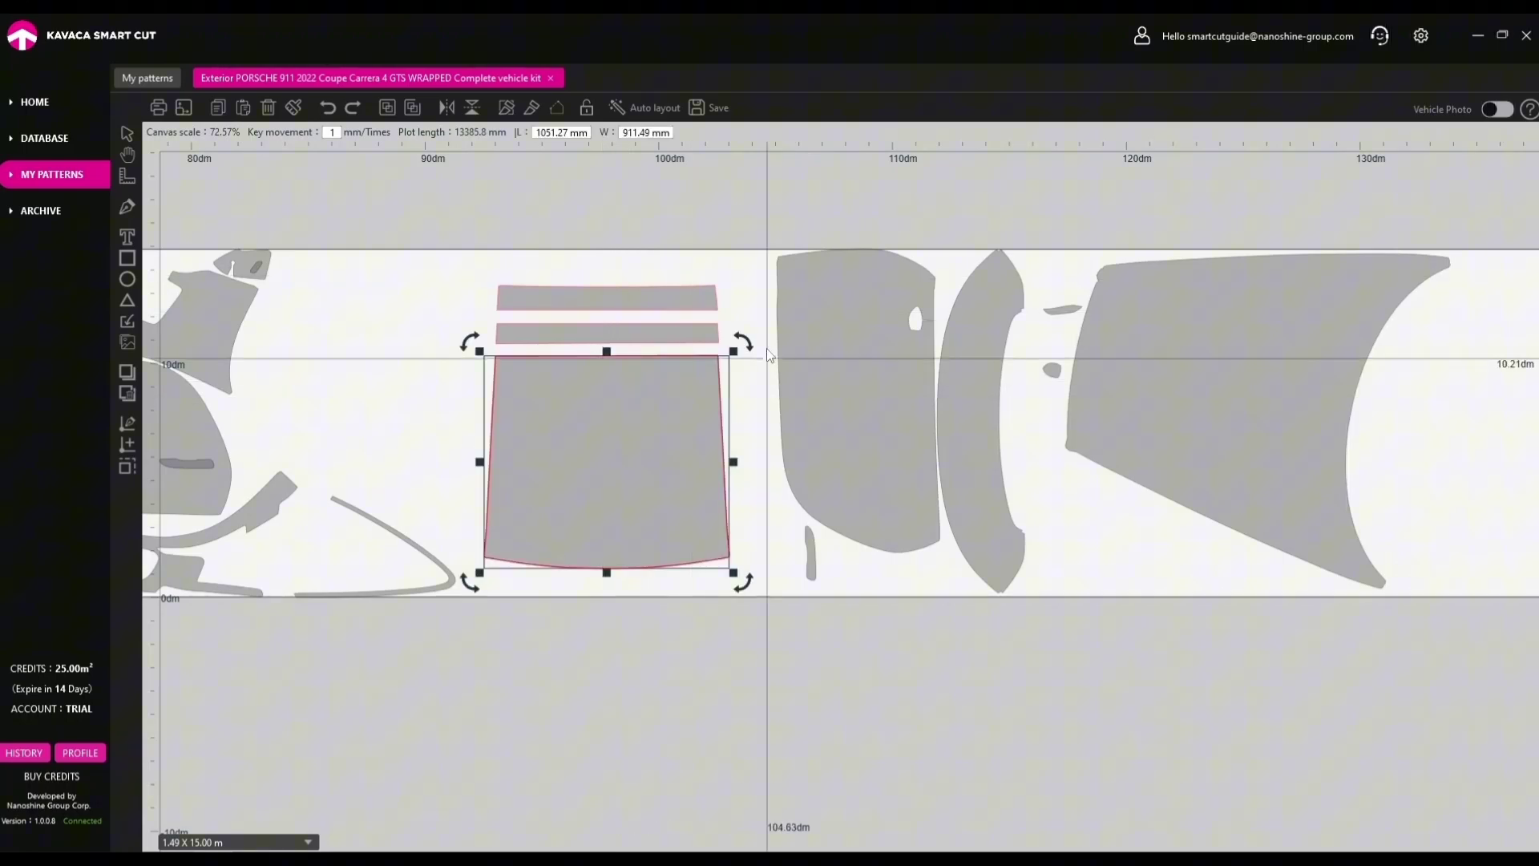
{"action": "left_click_drag", "start_coordinate": [607, 351], "coordinate": [608, 356]}
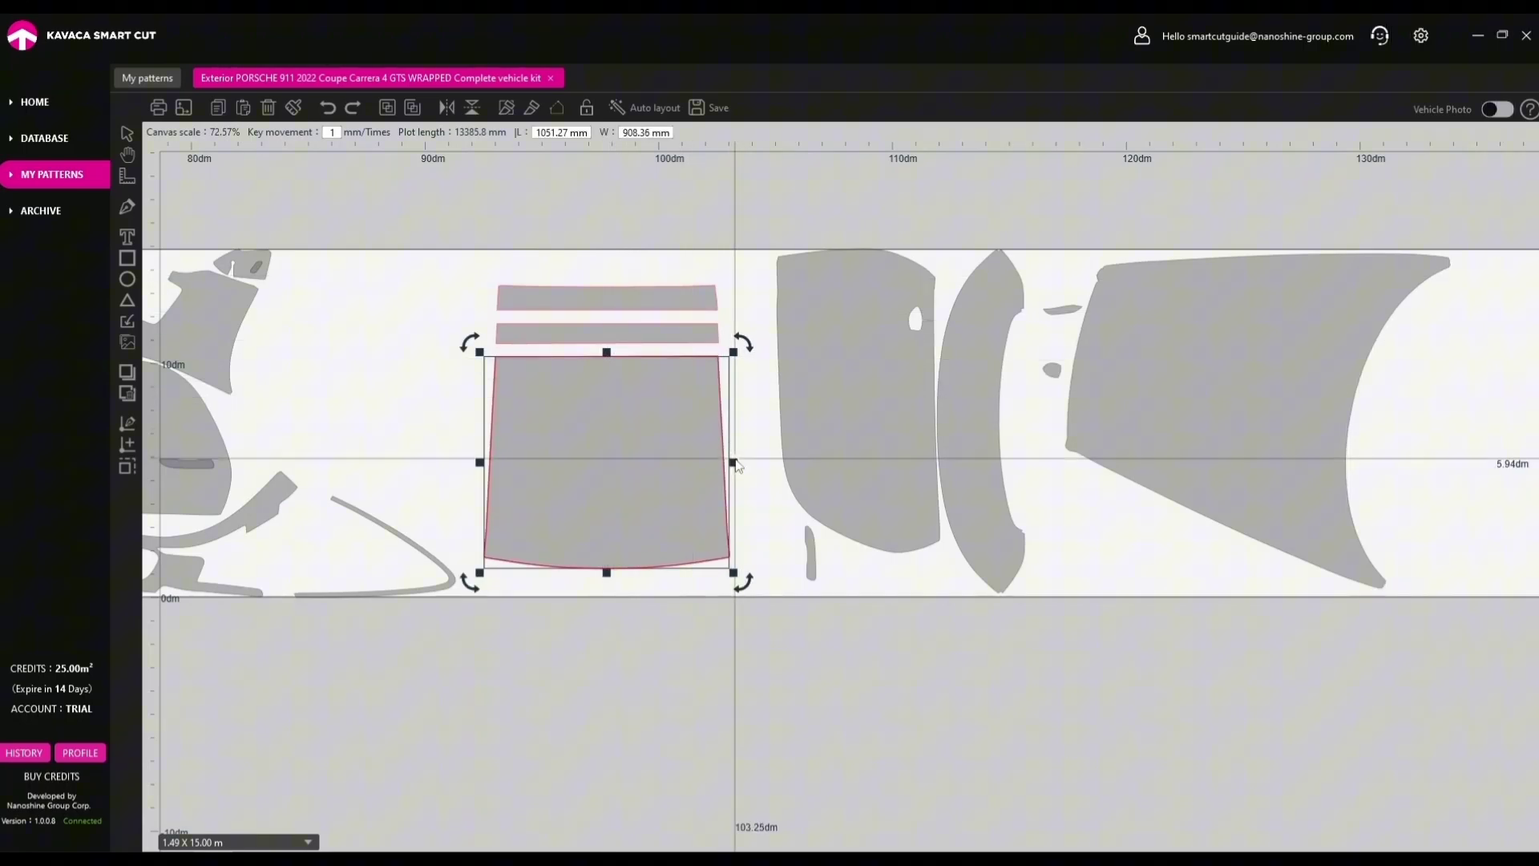
{"action": "mouse_move", "coordinate": [735, 464]}
{"action": "left_mouse_down"}
{"action": "mouse_move", "coordinate": [749, 463]}
{"action": "mouse_move", "coordinate": [727, 461]}
{"action": "left_mouse_up"}
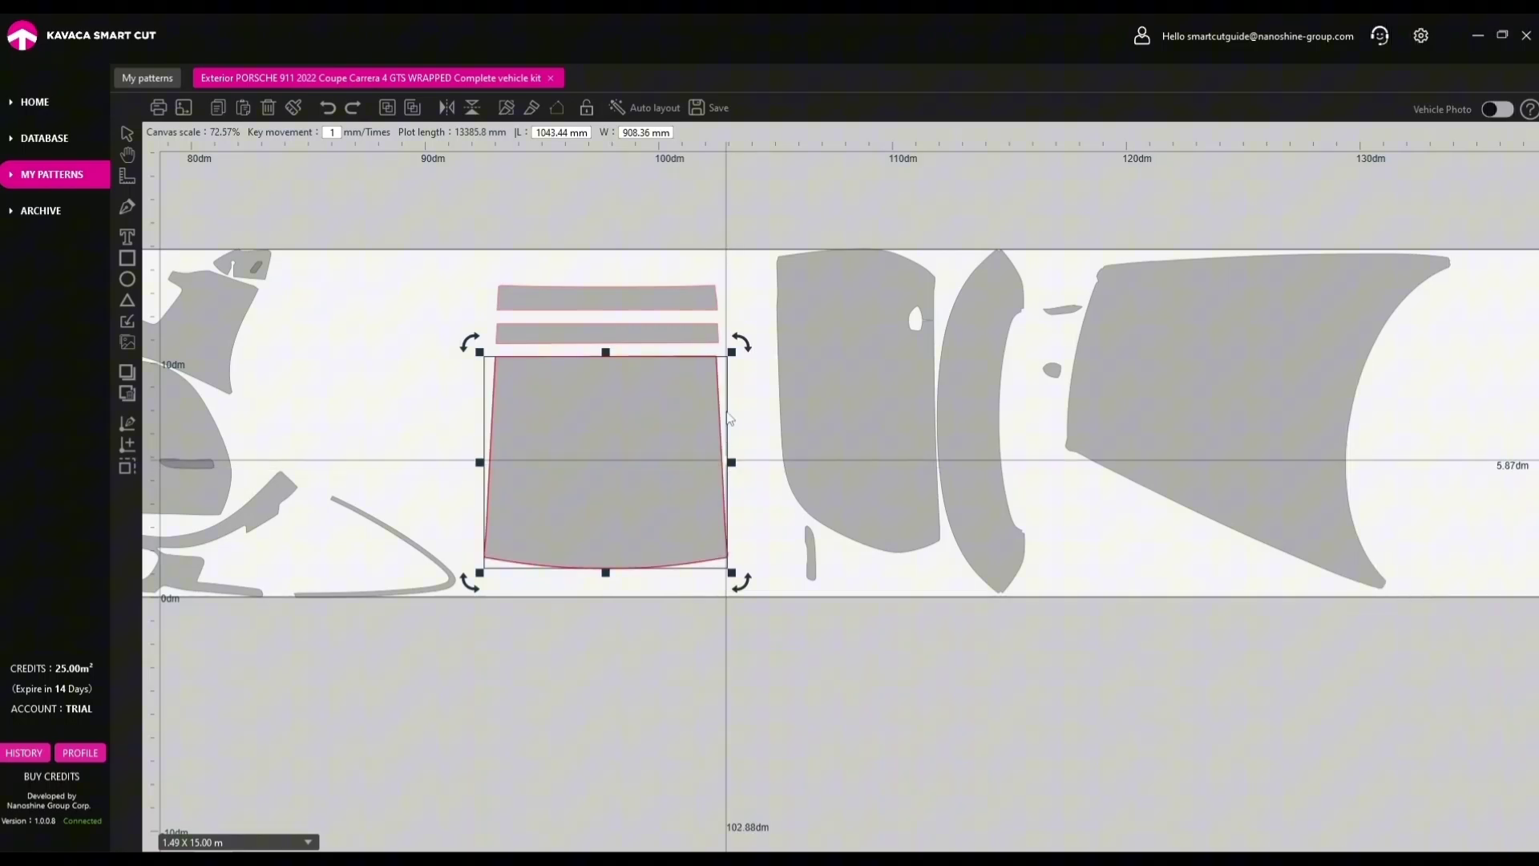
{"action": "mouse_move", "coordinate": [732, 352]}
{"action": "left_mouse_down"}
{"action": "mouse_move", "coordinate": [764, 322]}
{"action": "mouse_move", "coordinate": [736, 345]}
{"action": "left_mouse_up"}
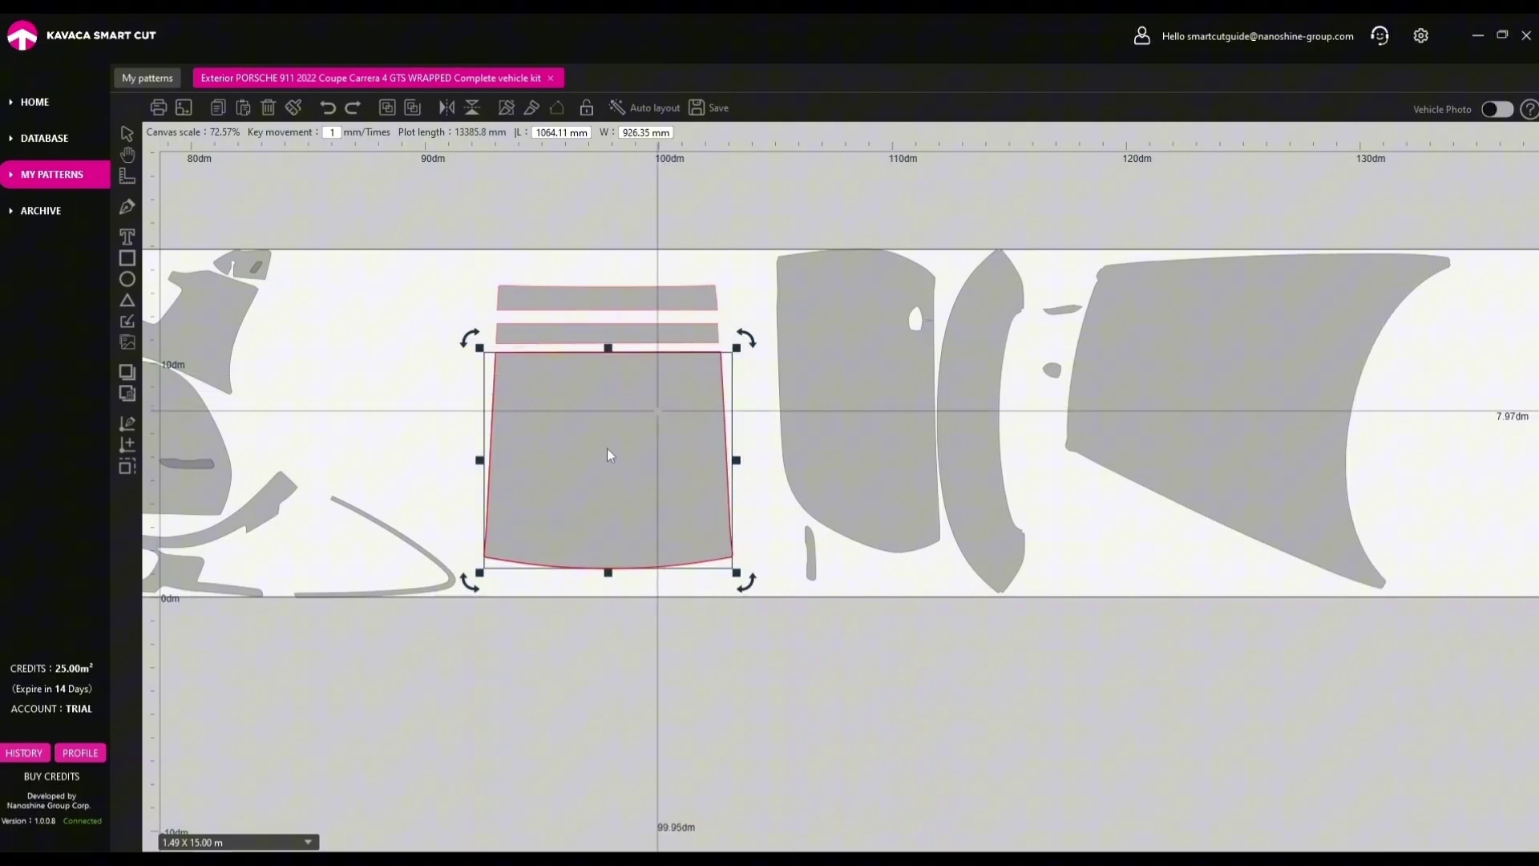
{"action": "mouse_move", "coordinate": [470, 581]}
{"action": "left_mouse_down"}
{"action": "mouse_move", "coordinate": [469, 601]}
{"action": "mouse_move", "coordinate": [451, 607]}
{"action": "mouse_move", "coordinate": [481, 589]}
{"action": "mouse_move", "coordinate": [405, 619]}
{"action": "mouse_move", "coordinate": [477, 586]}
{"action": "left_mouse_up"}
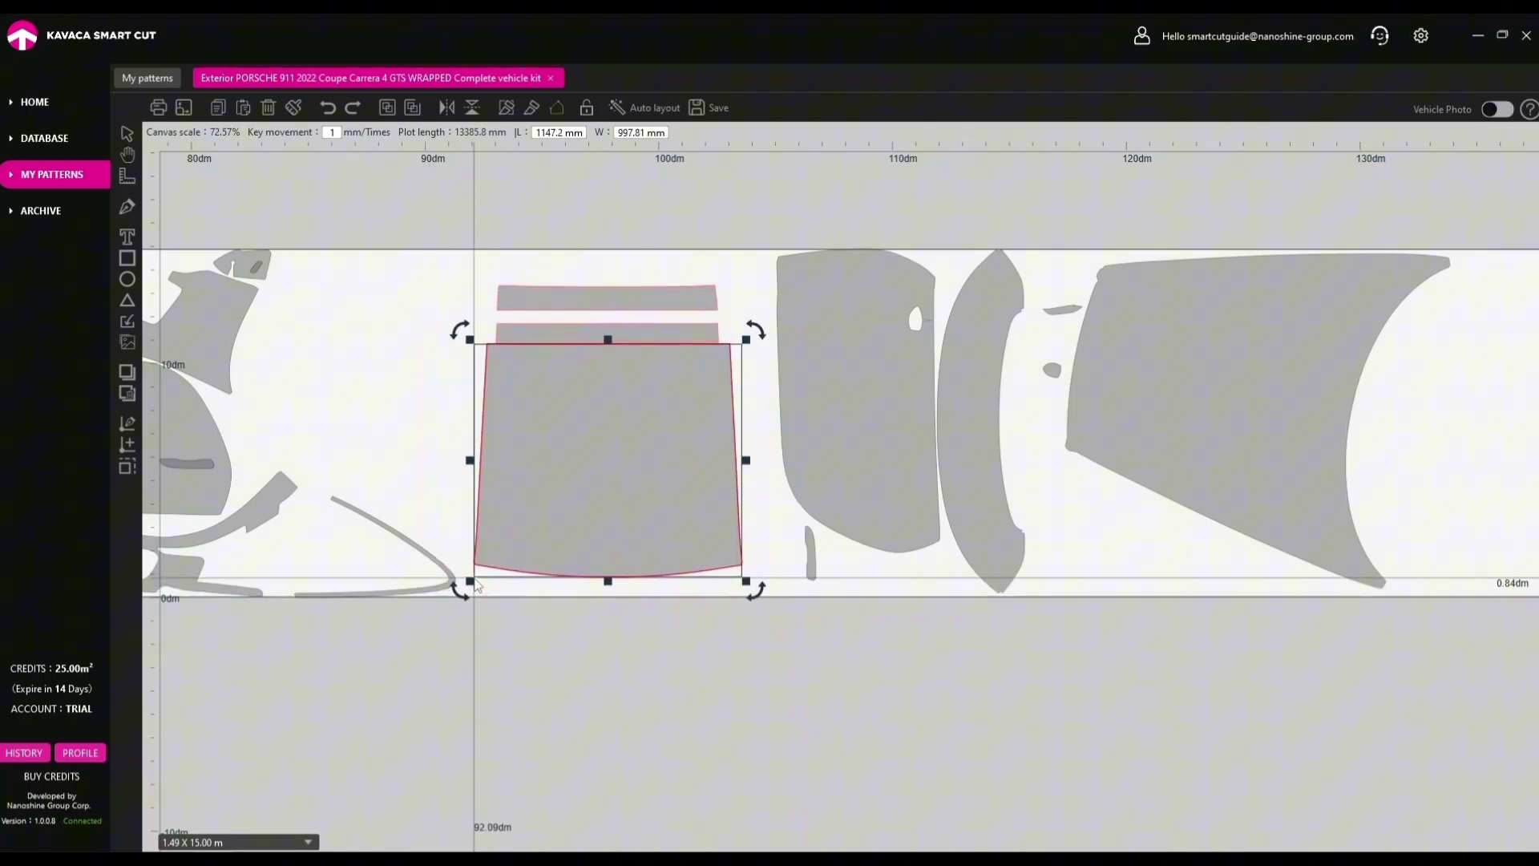
Measure across the large rightmost panel from its left edge to its curved right edge with the Ruler tool.
{"action": "scroll", "coordinate": [555, 494], "scroll_direction": "down", "scroll_amount": 5}
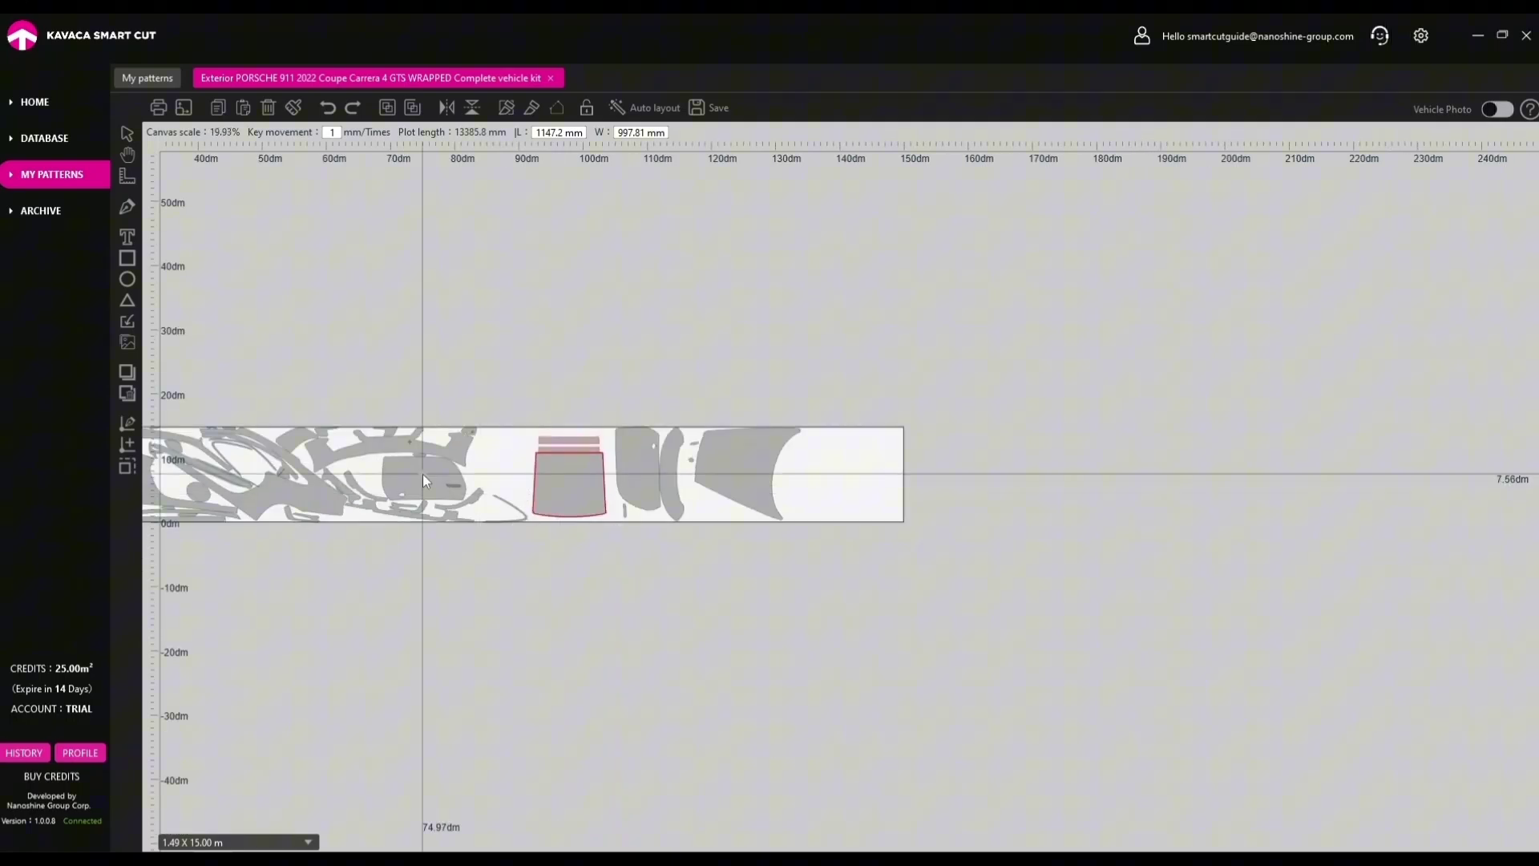
{"action": "scroll", "coordinate": [694, 445], "scroll_direction": "up", "scroll_amount": 1}
{"action": "left_click", "coordinate": [264, 248]}
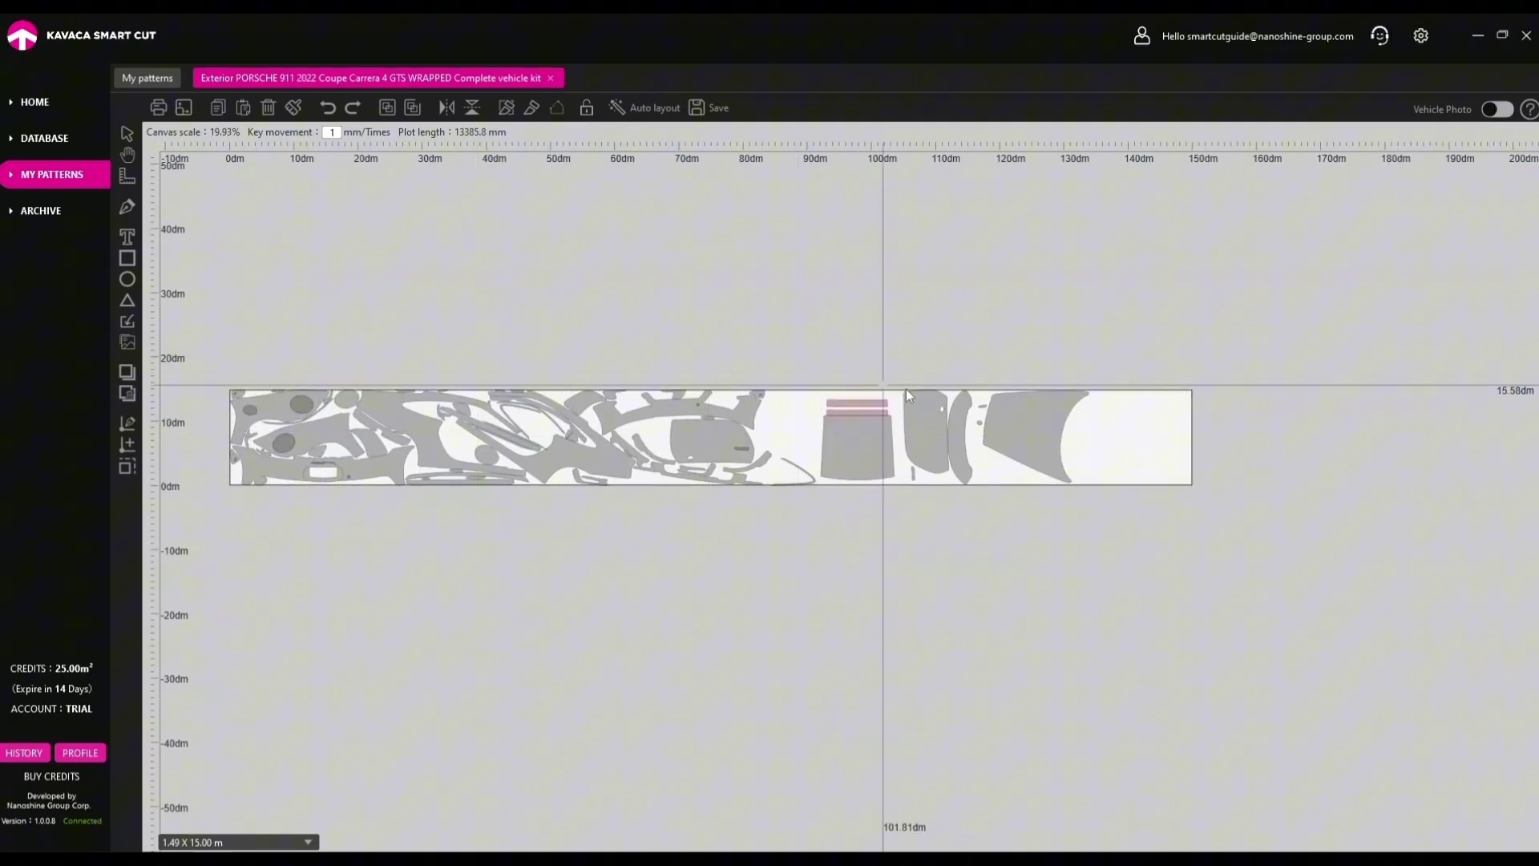
{"action": "scroll", "coordinate": [994, 421], "scroll_direction": "up", "scroll_amount": 6}
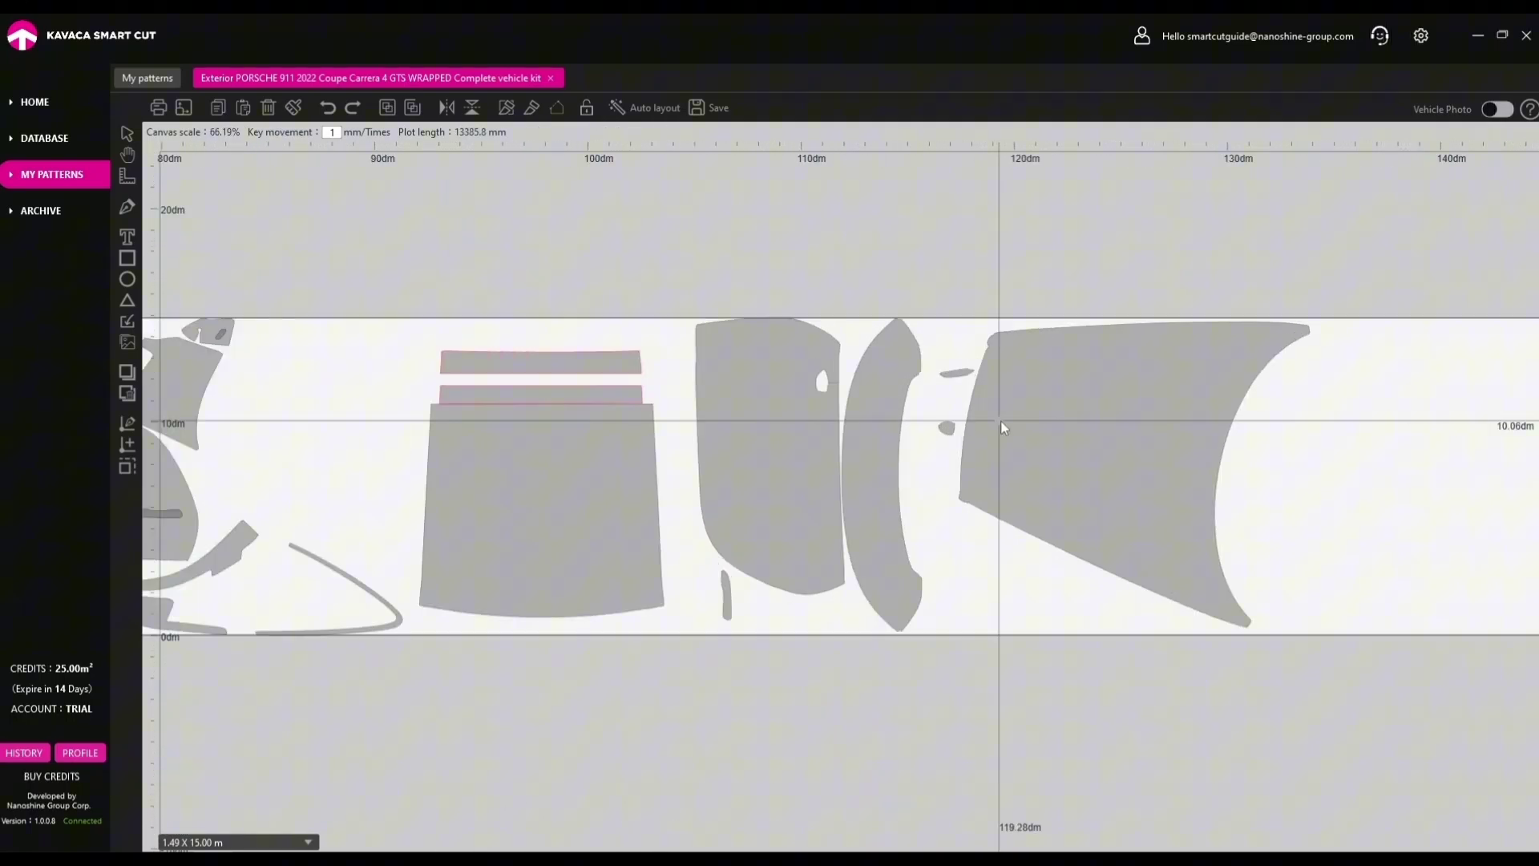
{"action": "left_click_drag", "start_coordinate": [1103, 414], "coordinate": [970, 414]}
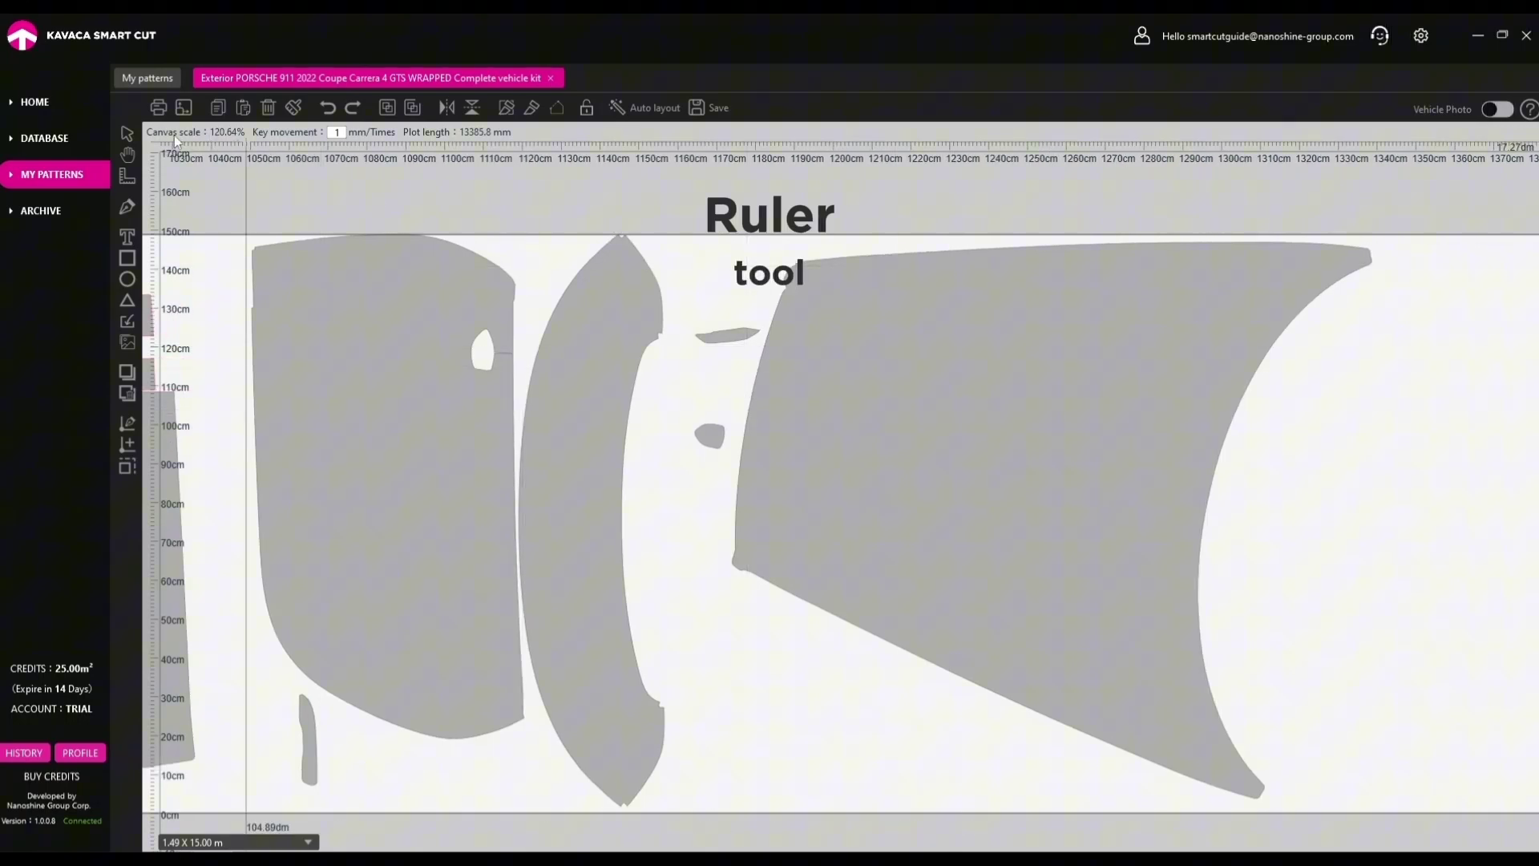
{"action": "left_click", "coordinate": [127, 178]}
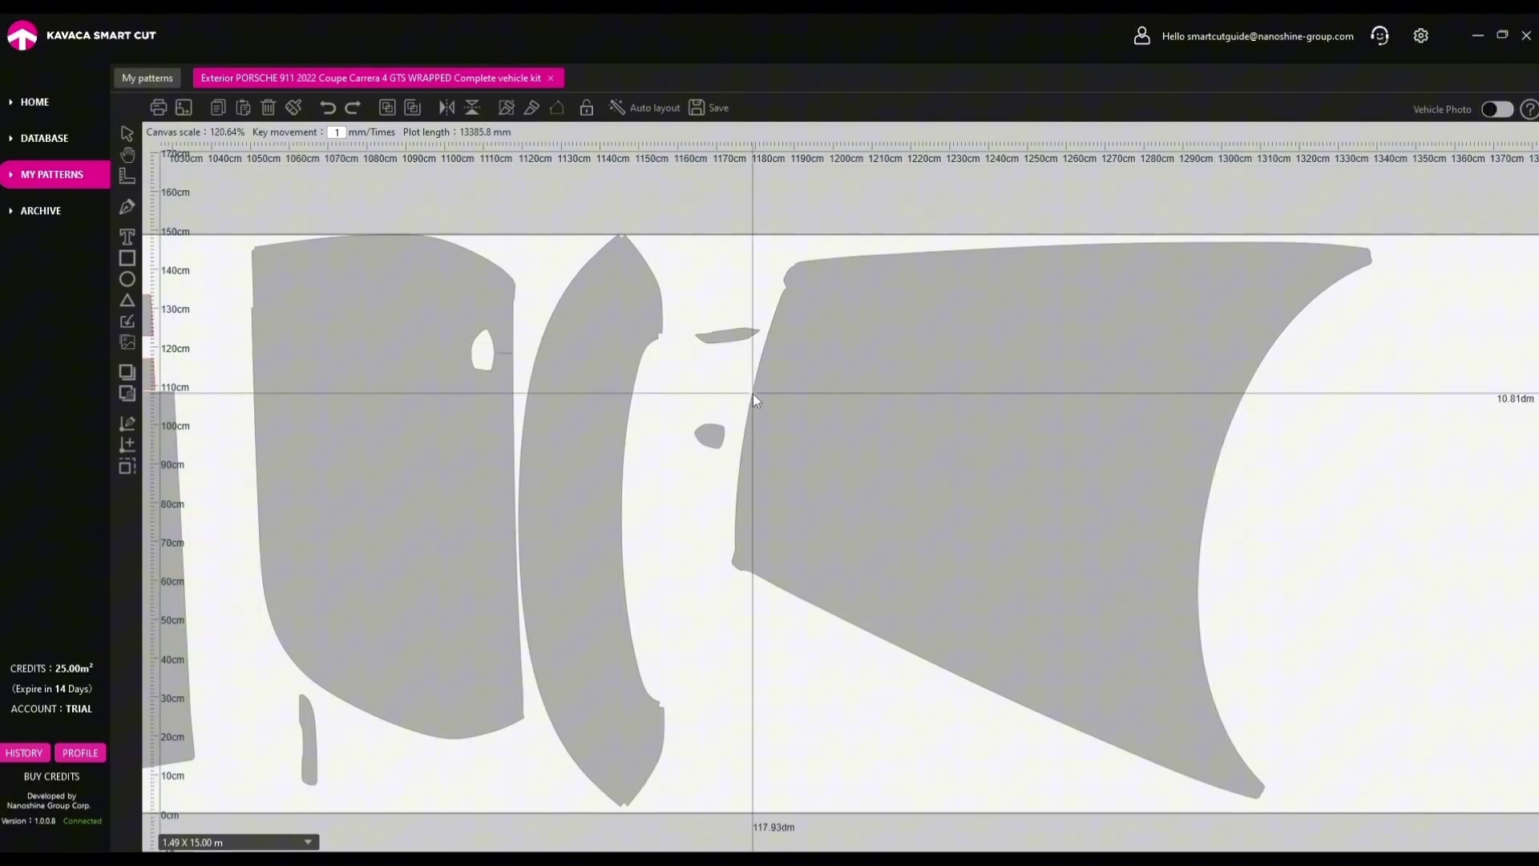
{"action": "left_click_drag", "start_coordinate": [753, 393], "coordinate": [1206, 488]}
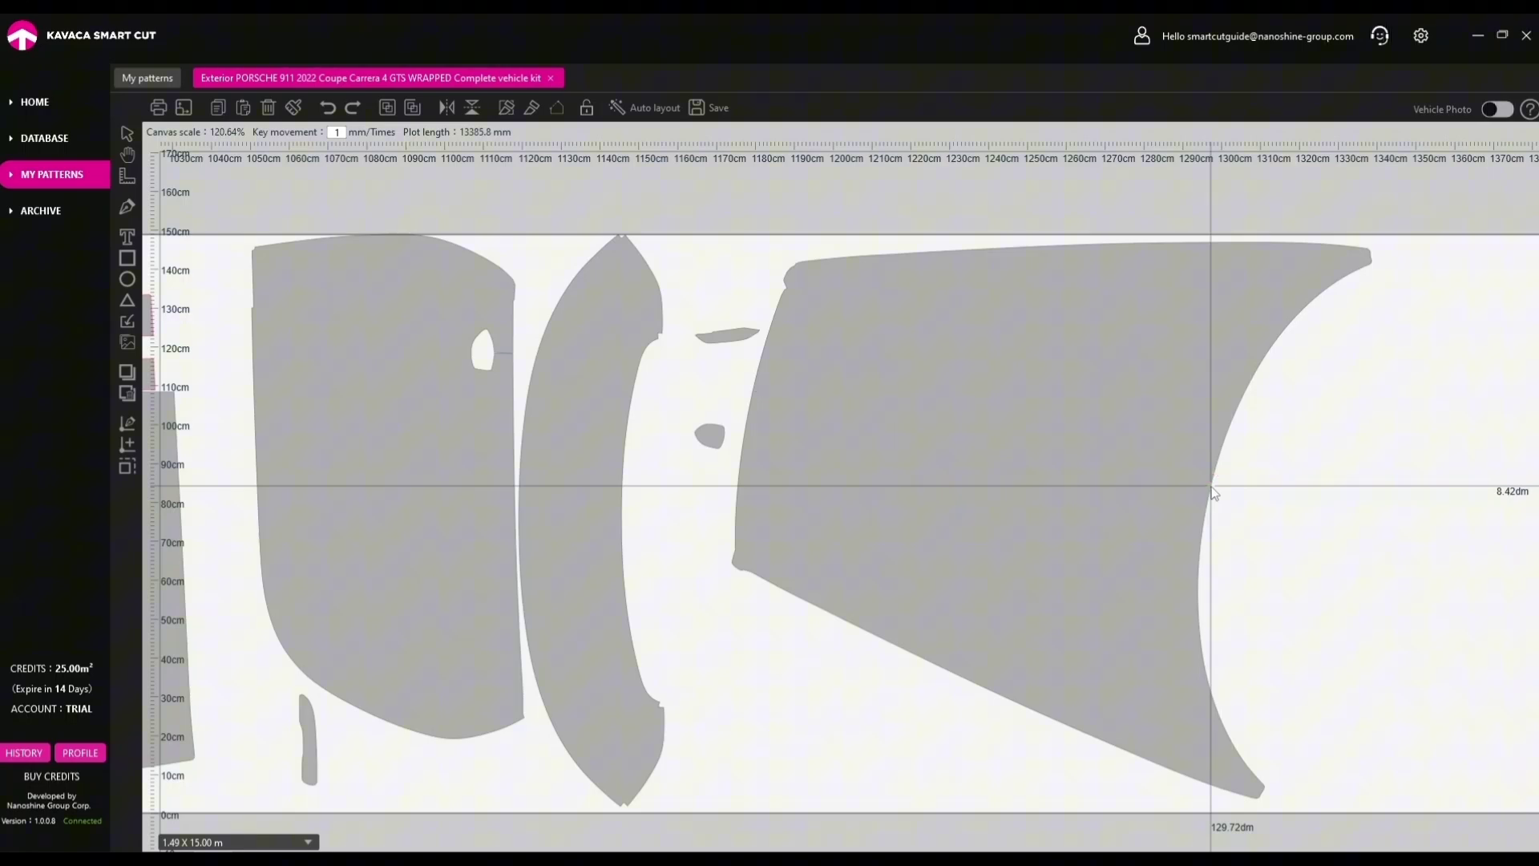
Draw an open seven-point Pen outline about 687 × 497 mm in the empty material beside the rightmost panel and generate it to a polygon.
{"action": "scroll", "coordinate": [1214, 493], "scroll_direction": "down", "scroll_amount": 6}
{"action": "scroll", "coordinate": [1051, 491], "scroll_direction": "right", "scroll_amount": 3}
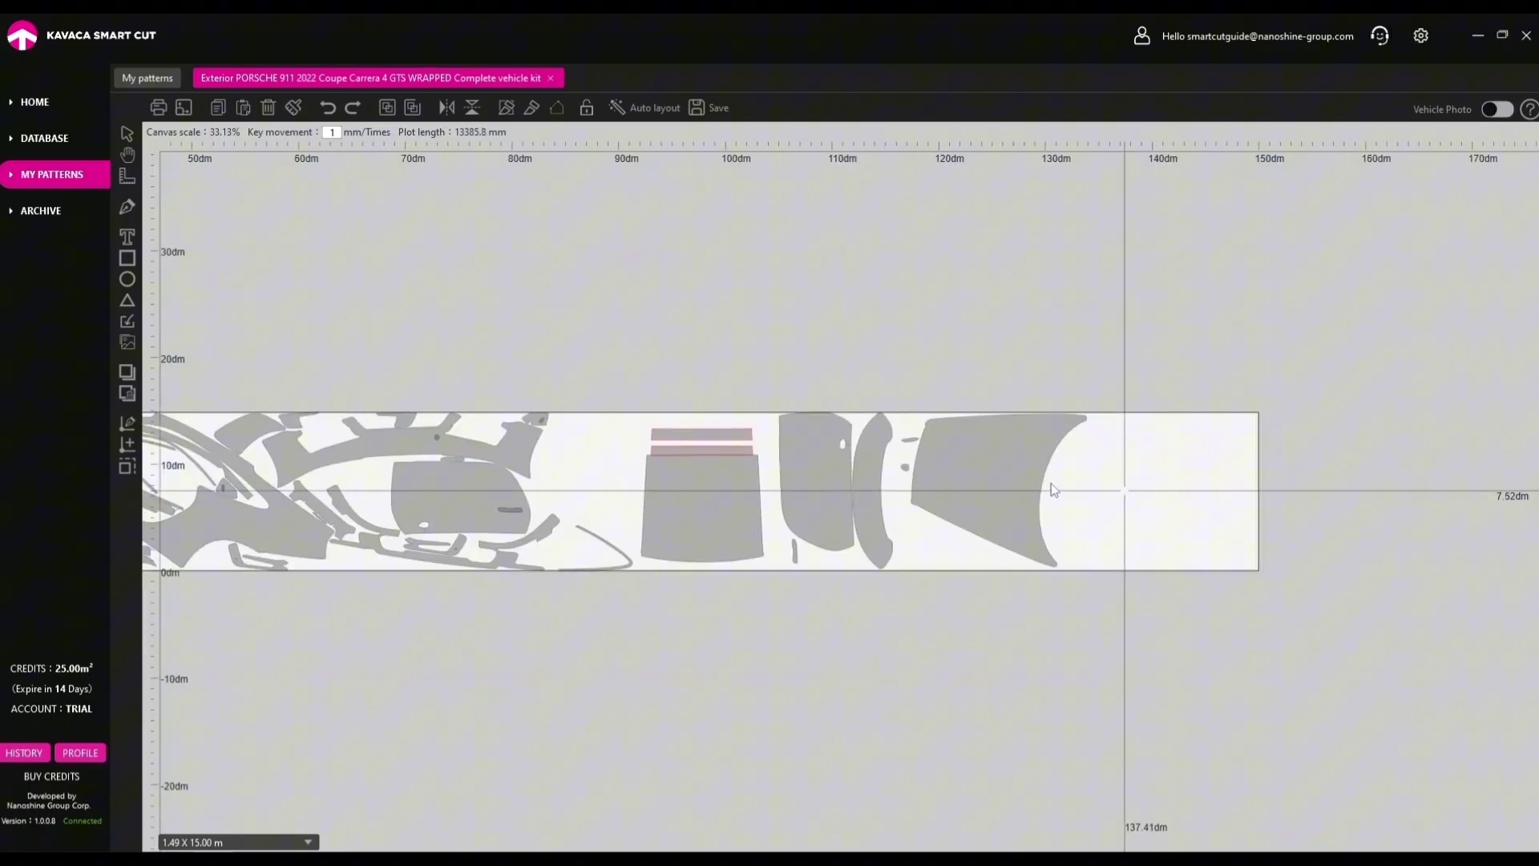
{"action": "scroll", "coordinate": [1055, 481], "scroll_direction": "up", "scroll_amount": 4}
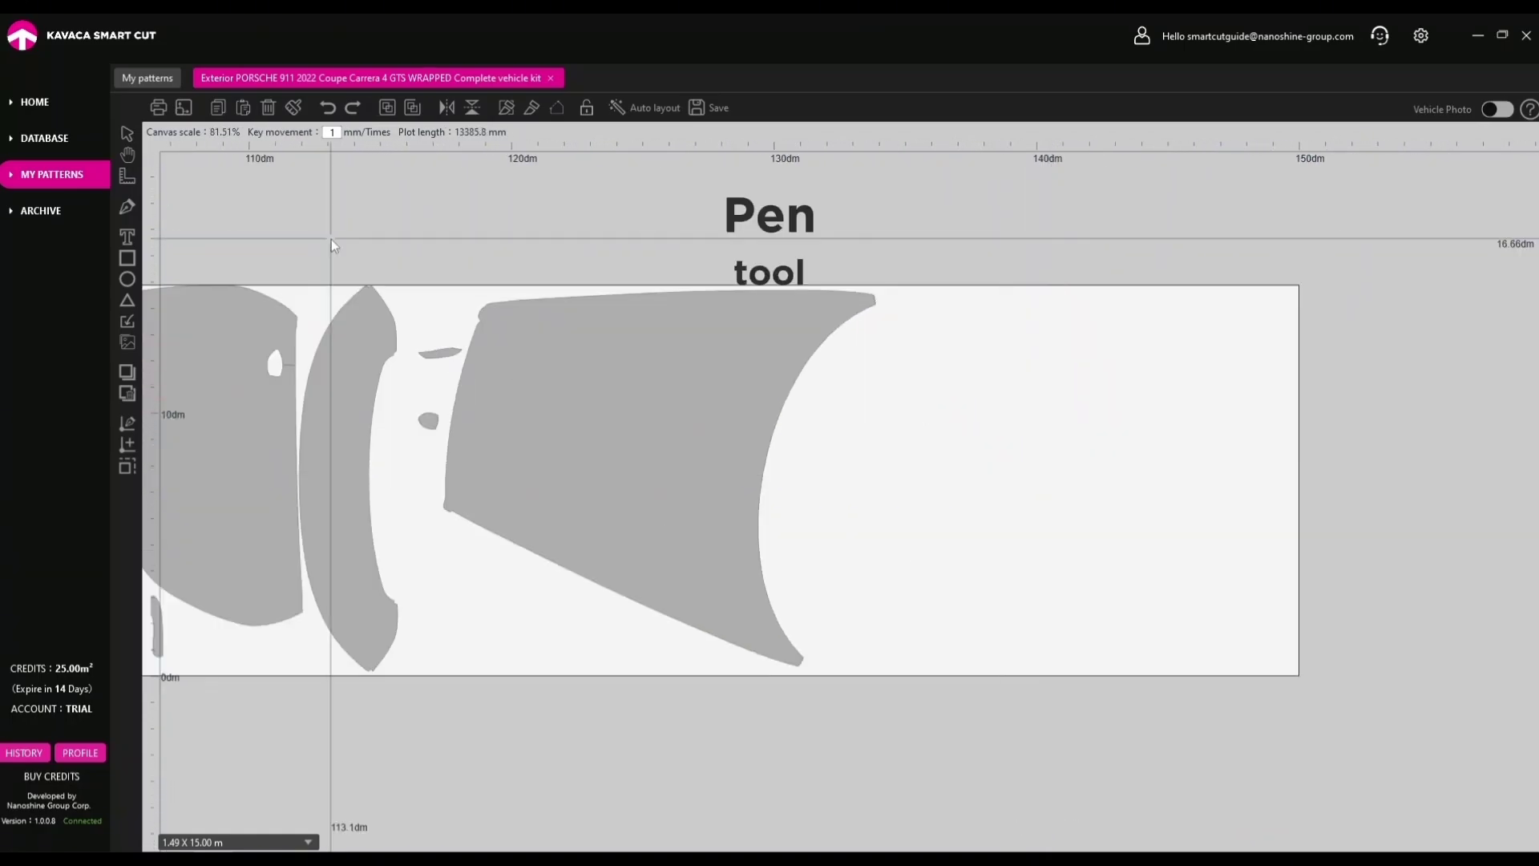
{"action": "left_click", "coordinate": [126, 208]}
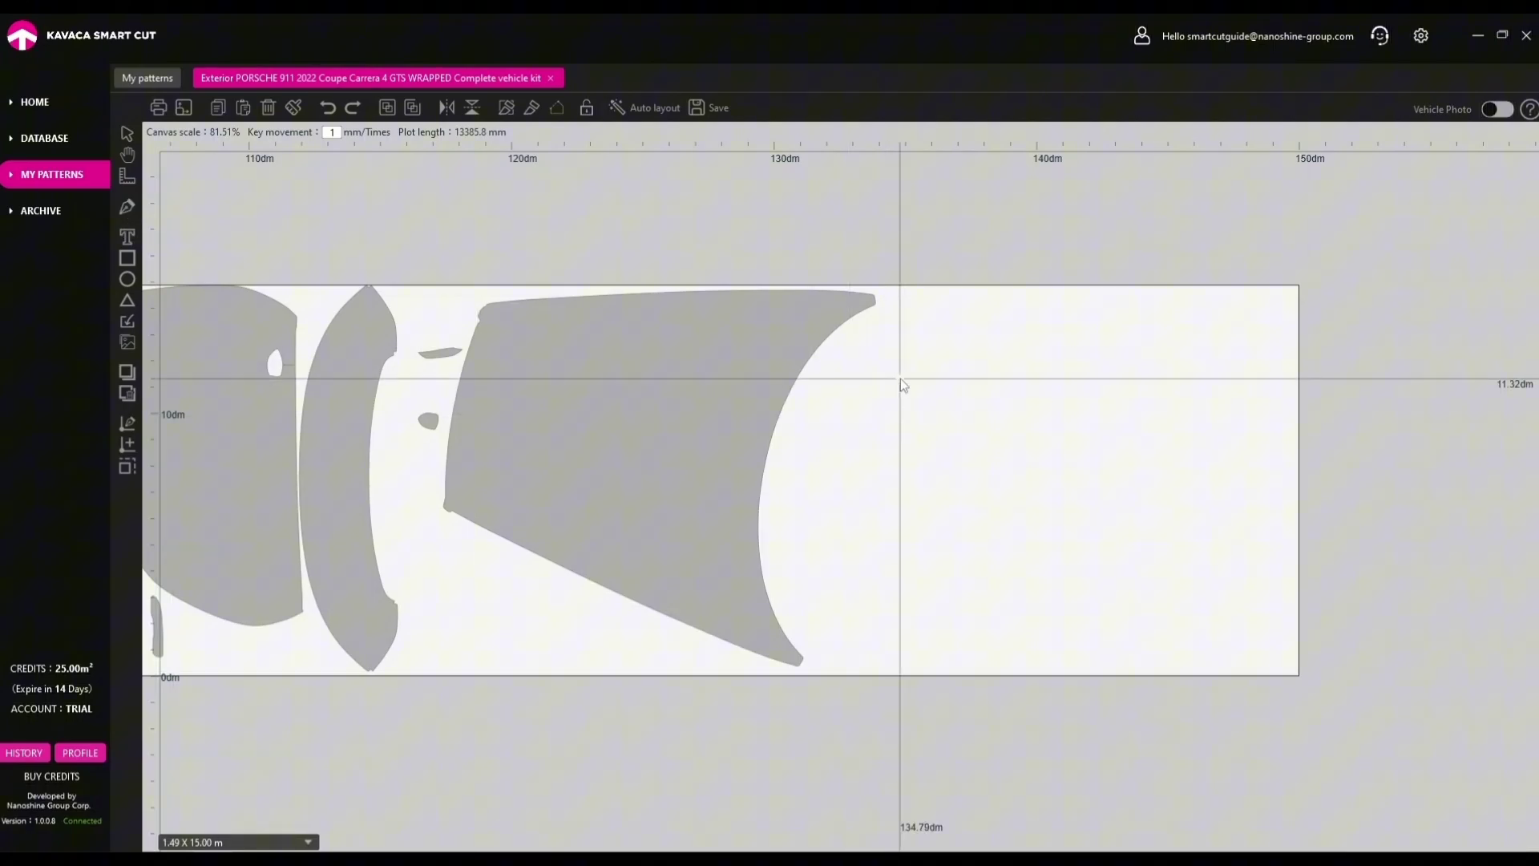
{"action": "left_click", "coordinate": [893, 377]}
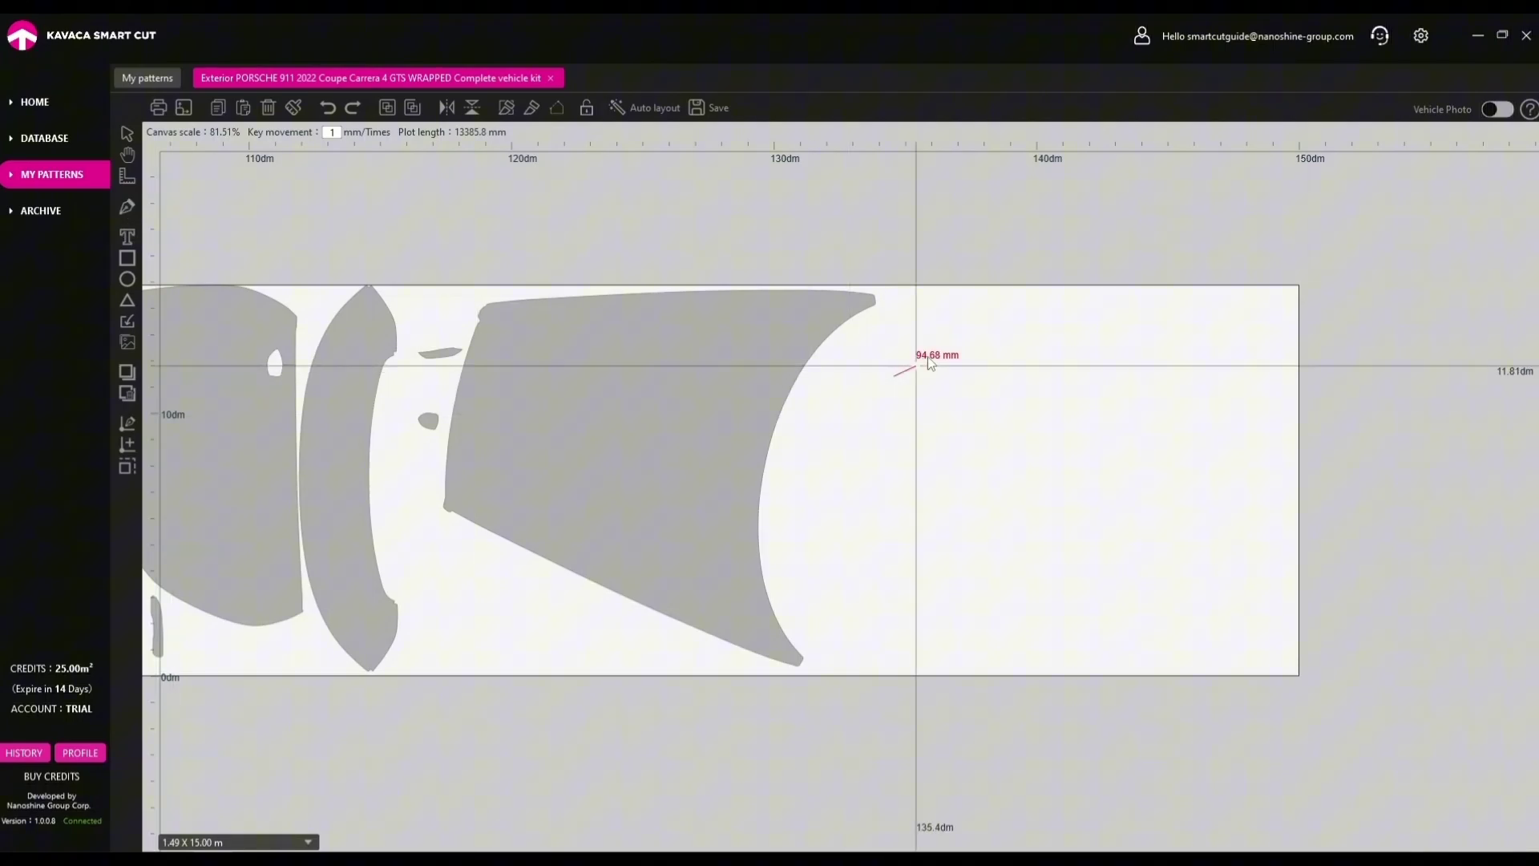
{"action": "left_click", "coordinate": [998, 336]}
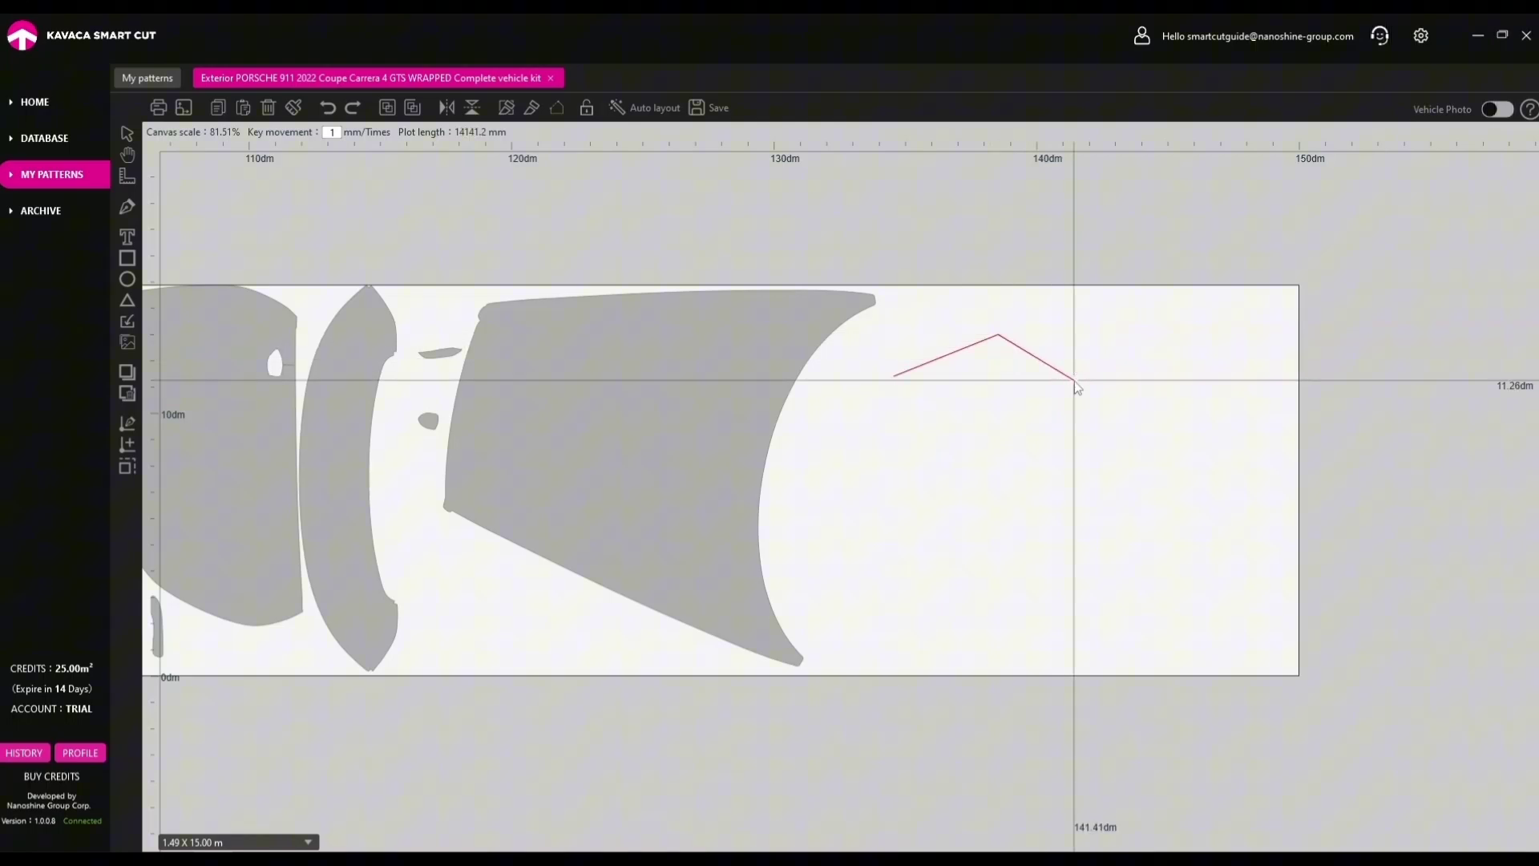
{"action": "left_click", "coordinate": [1075, 380]}
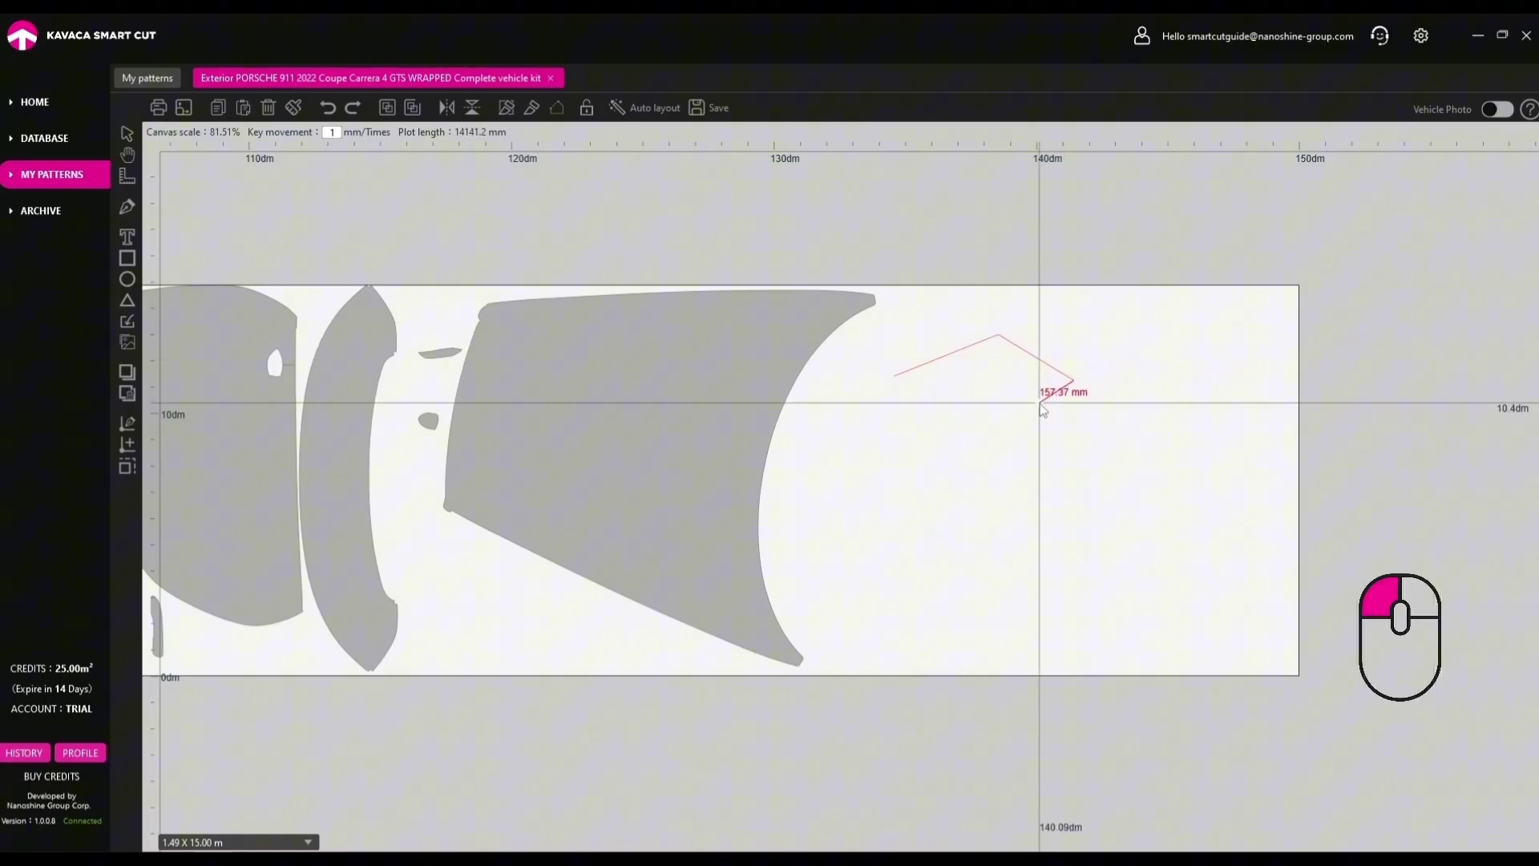
{"action": "left_click", "coordinate": [1039, 401]}
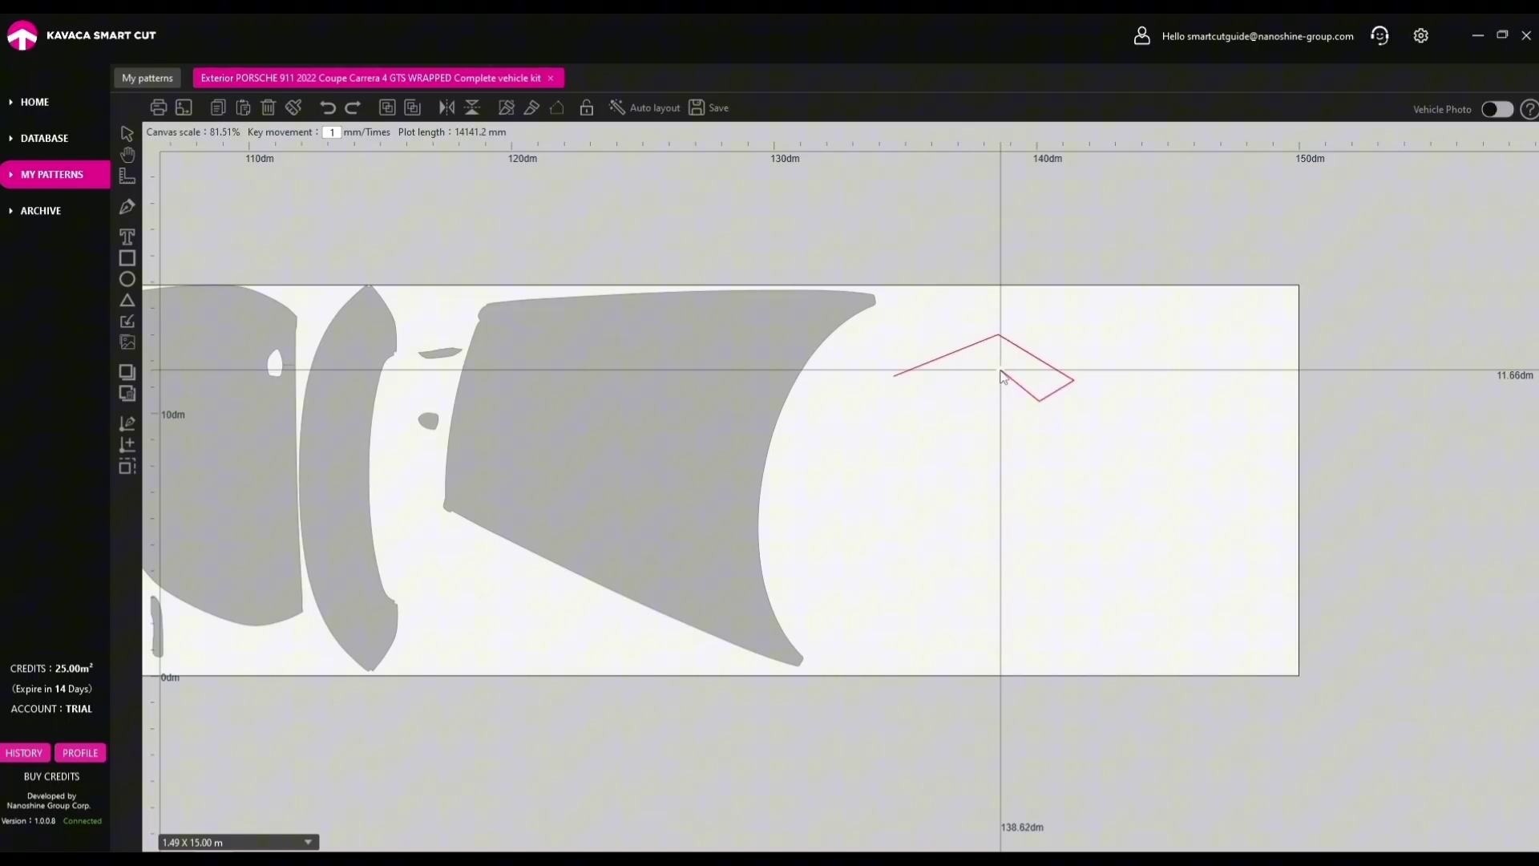
{"action": "left_click", "coordinate": [1001, 372]}
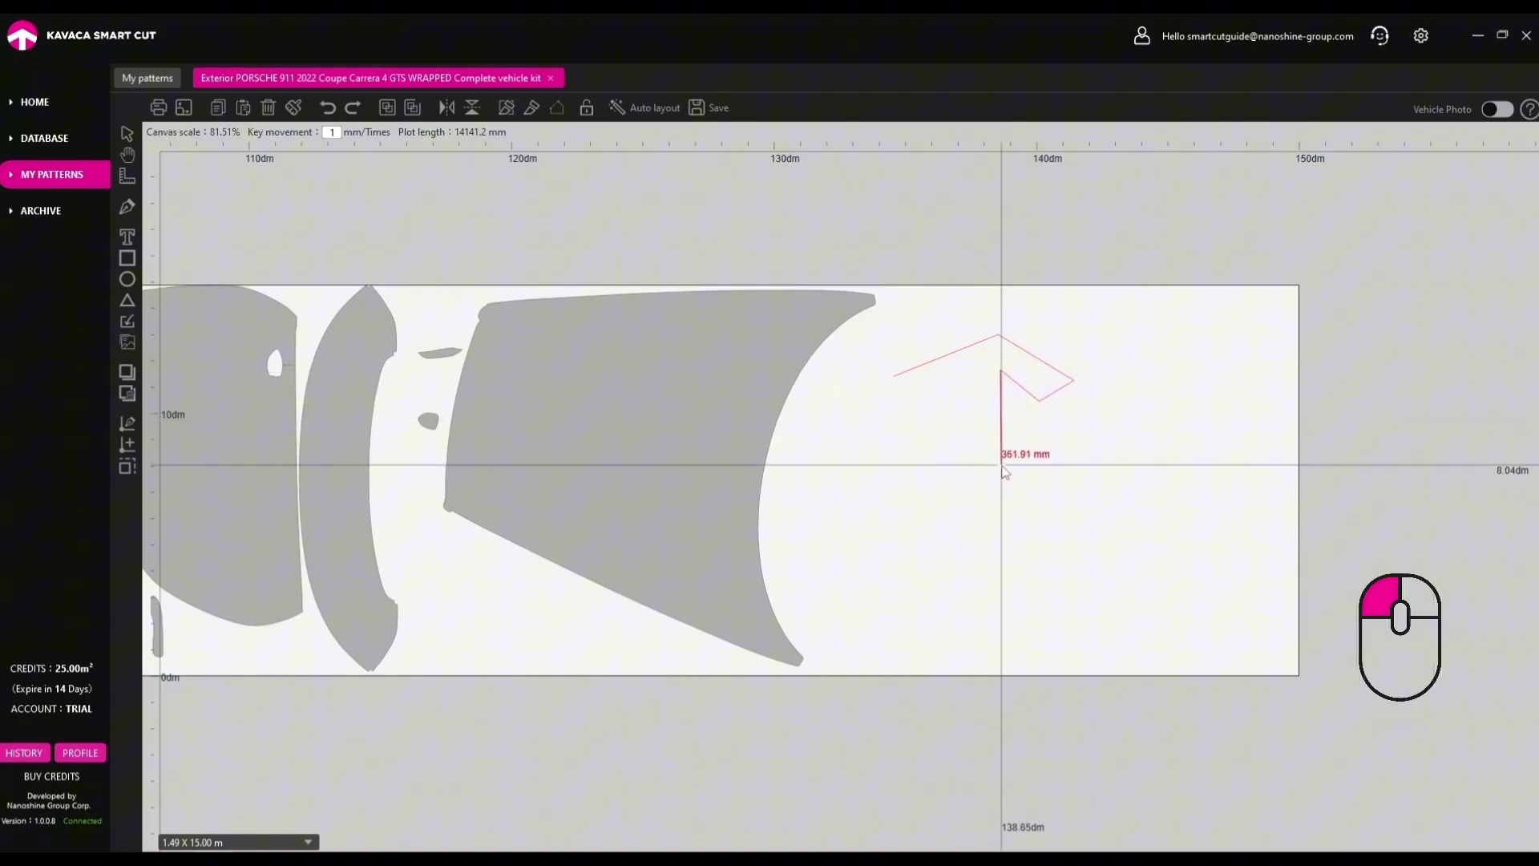
{"action": "left_click", "coordinate": [1002, 465]}
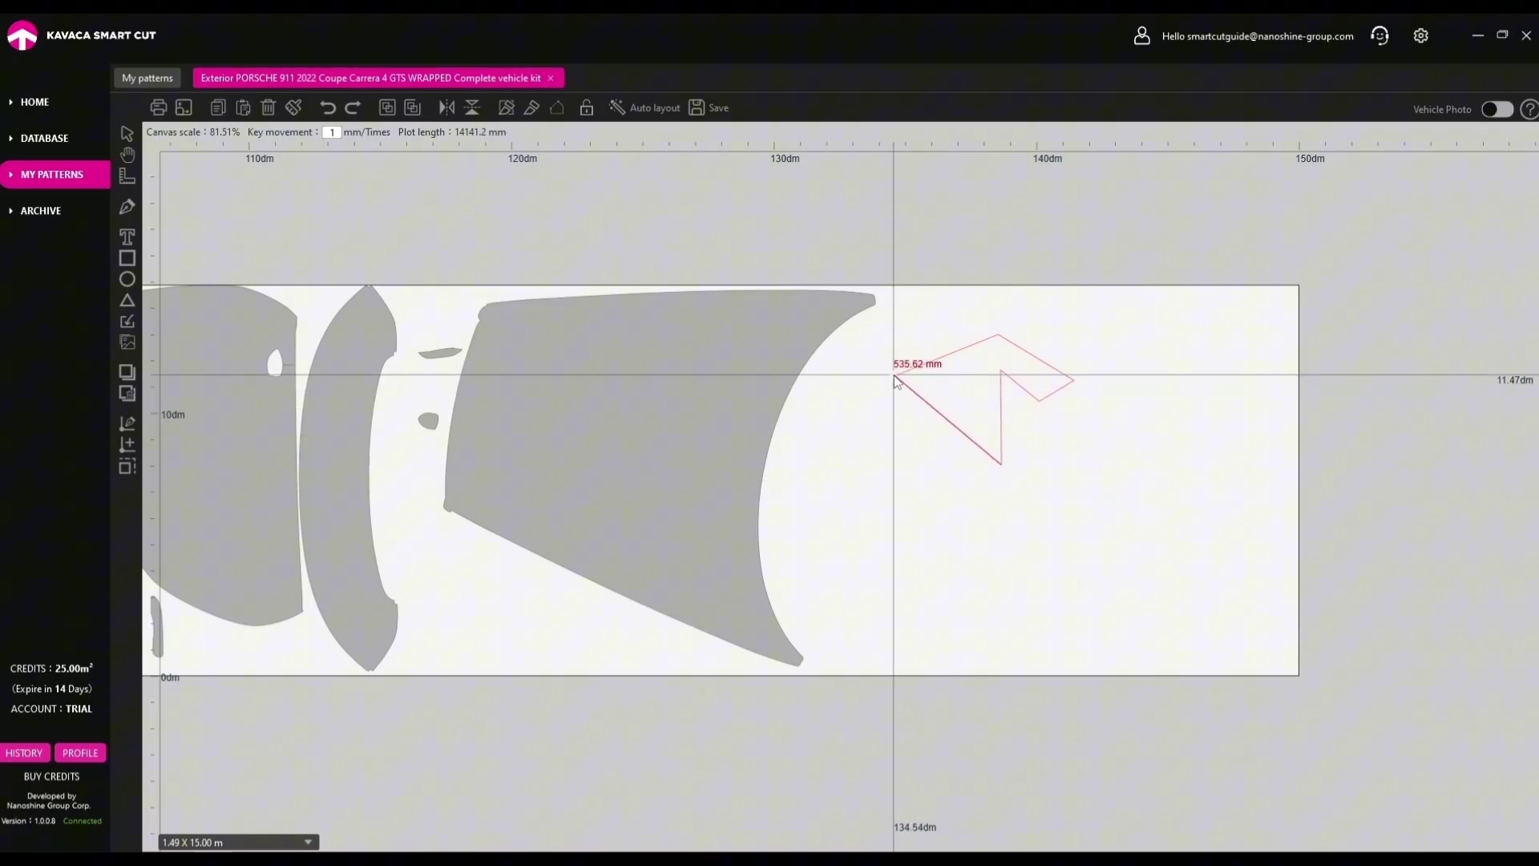
{"action": "double_click", "coordinate": [903, 406]}
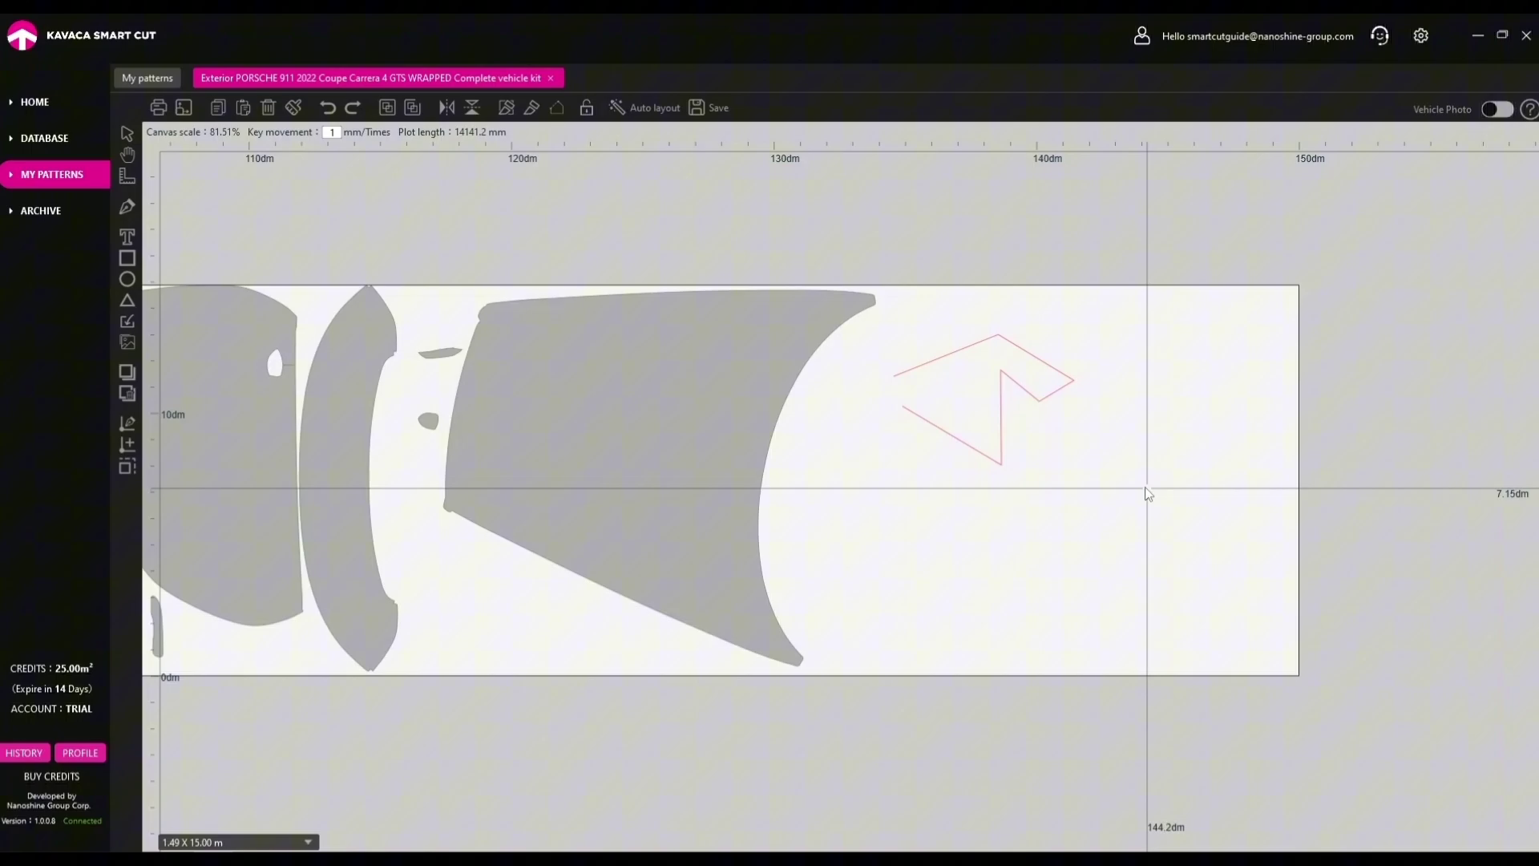
{"action": "left_click", "coordinate": [985, 404]}
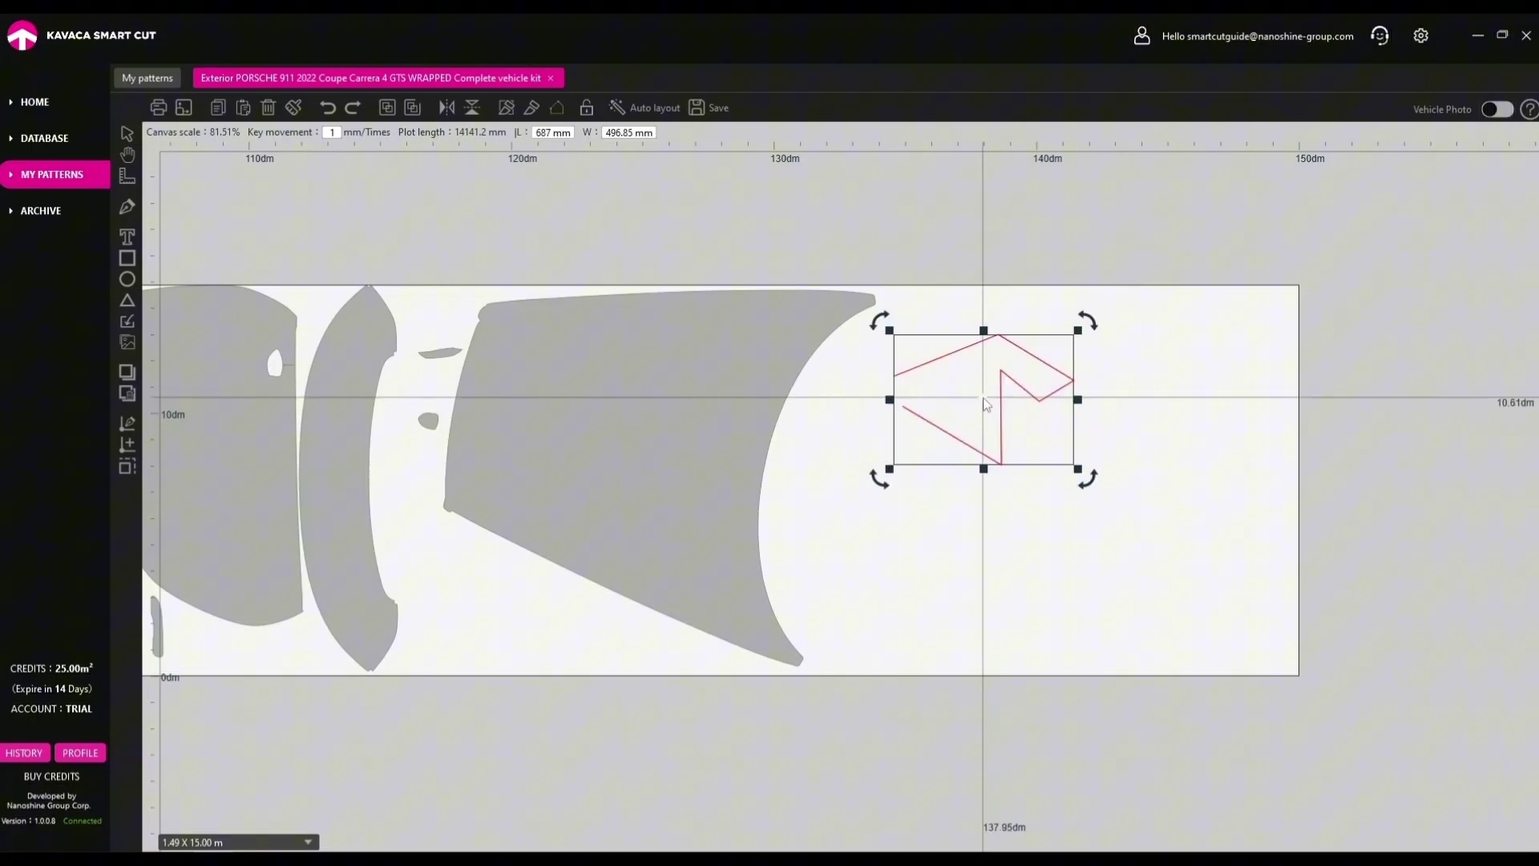
{"action": "left_click", "coordinate": [559, 110]}
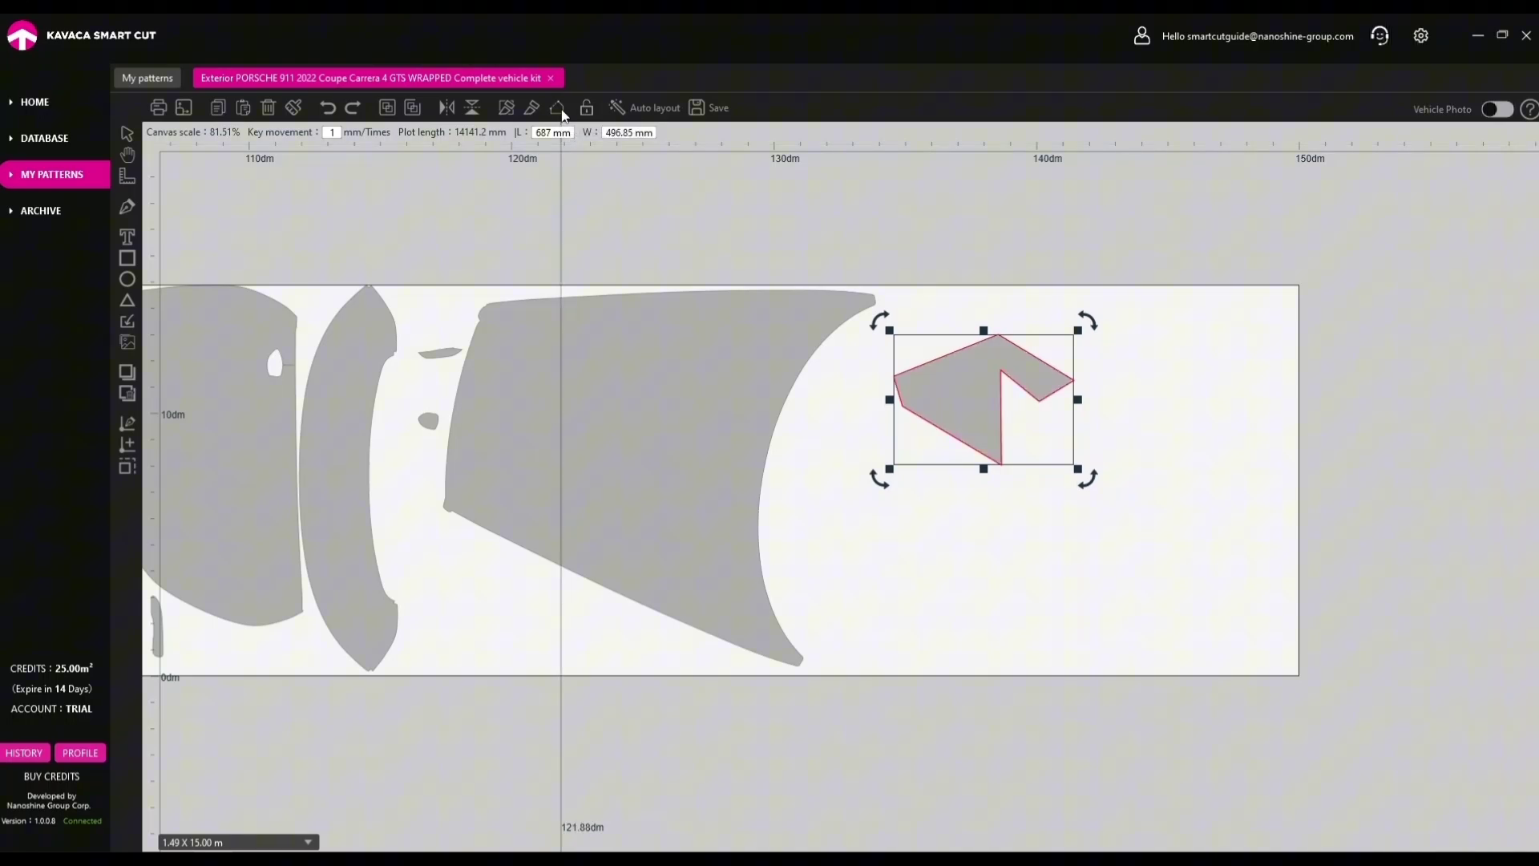
Deselect the pen-drawn polygon and measure across the large rightmost panel from its left edge to its curved right edge.
{"action": "left_click", "coordinate": [914, 528]}
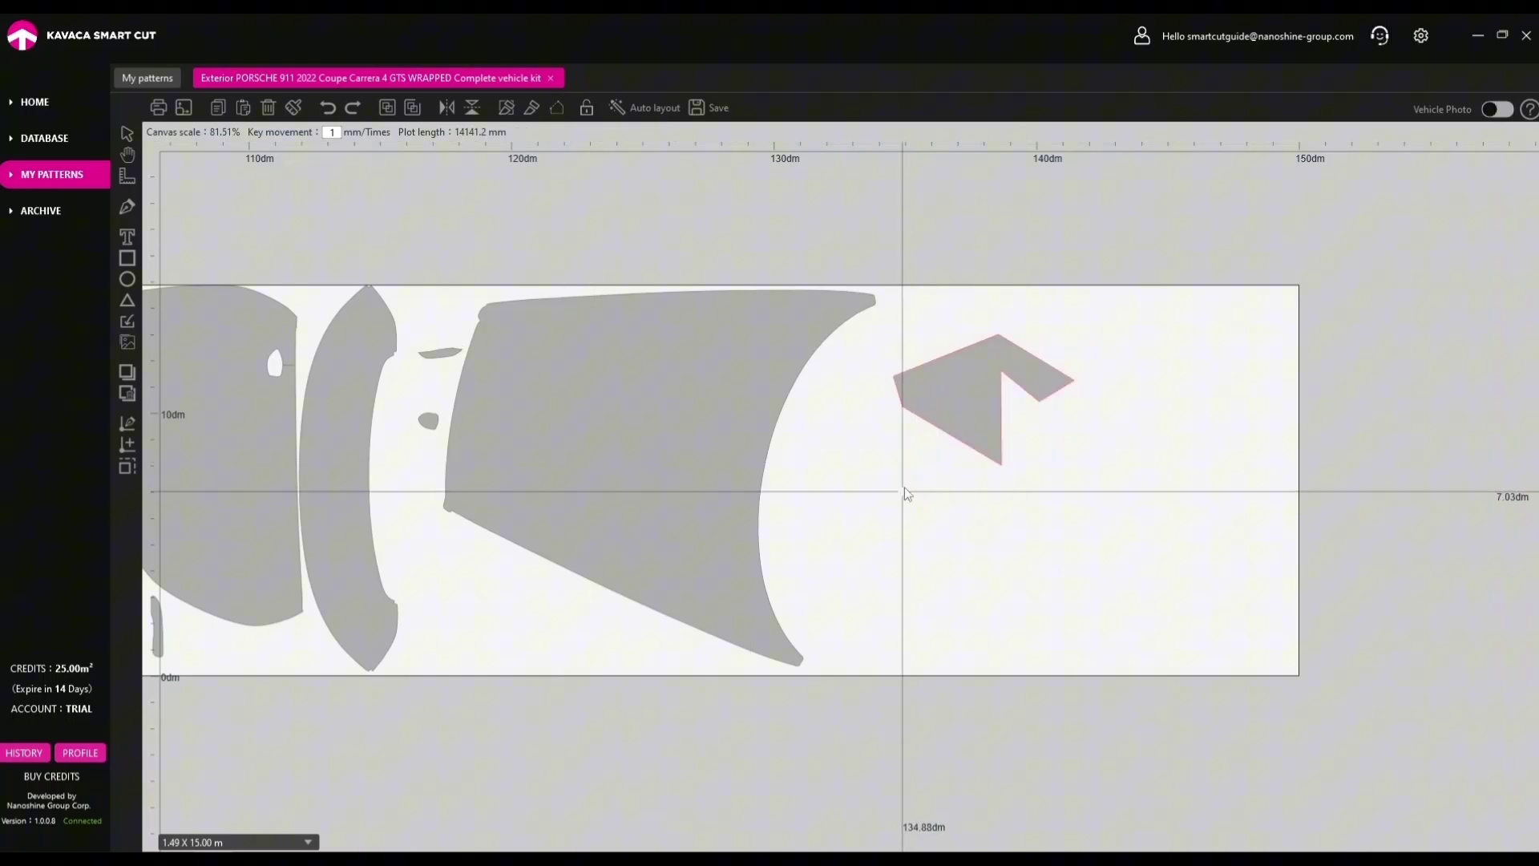
{"action": "left_click", "coordinate": [964, 395]}
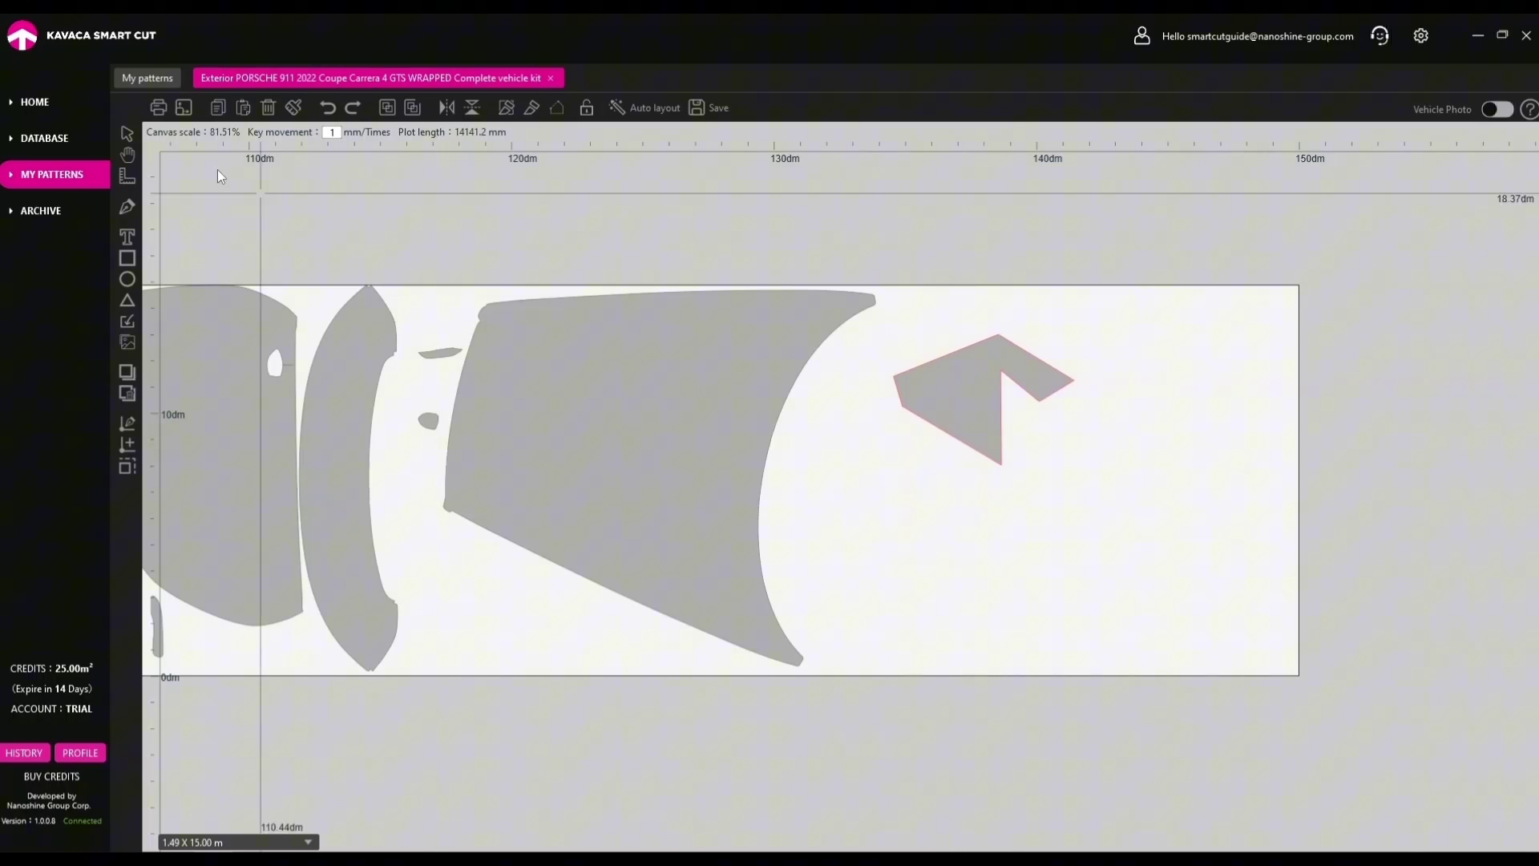
{"action": "left_click", "coordinate": [457, 394]}
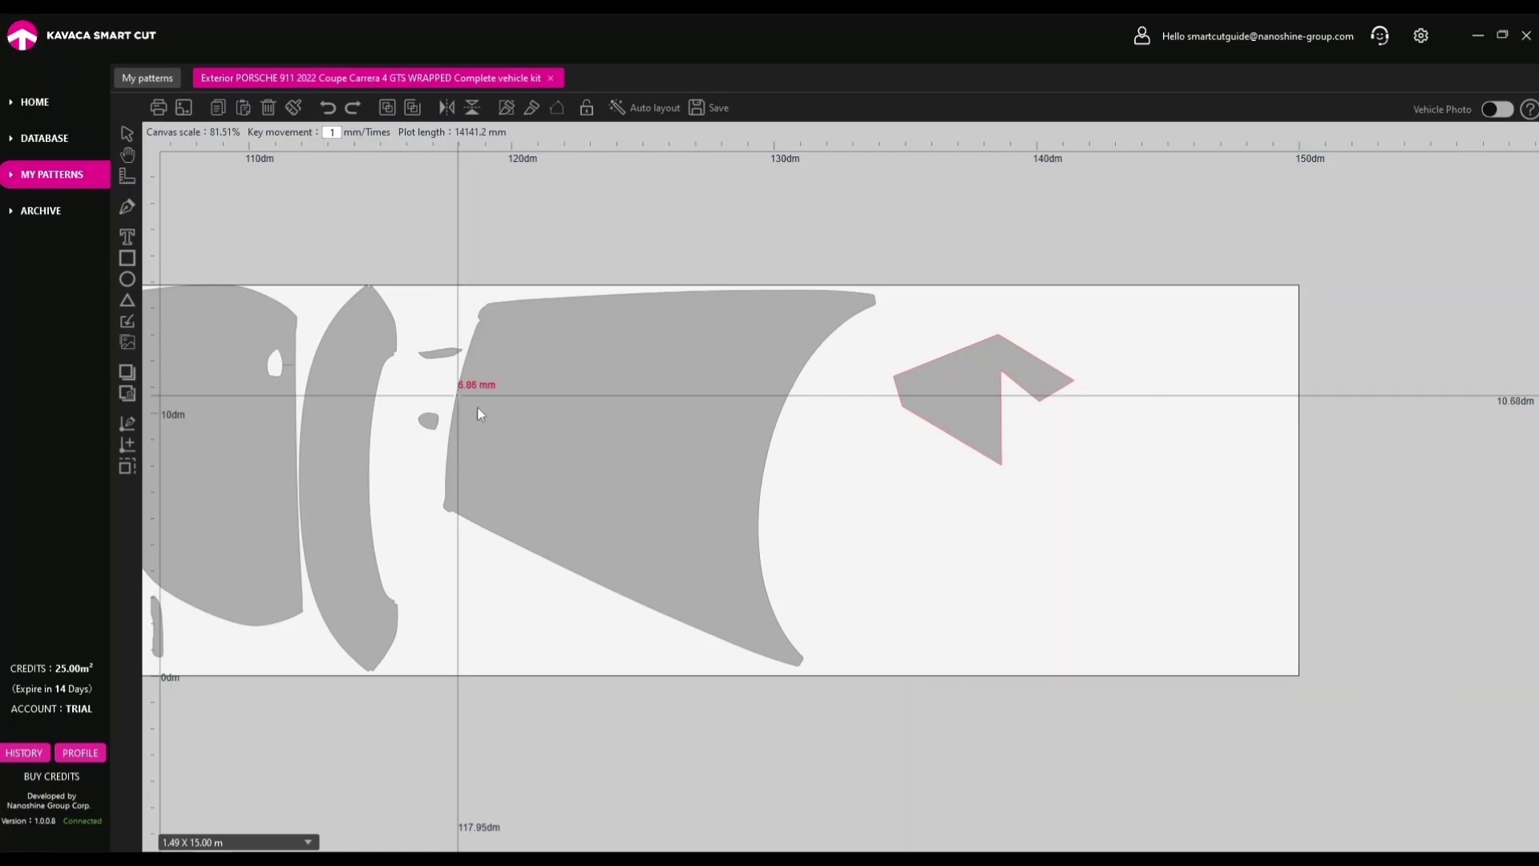
{"action": "double_click", "coordinate": [765, 459]}
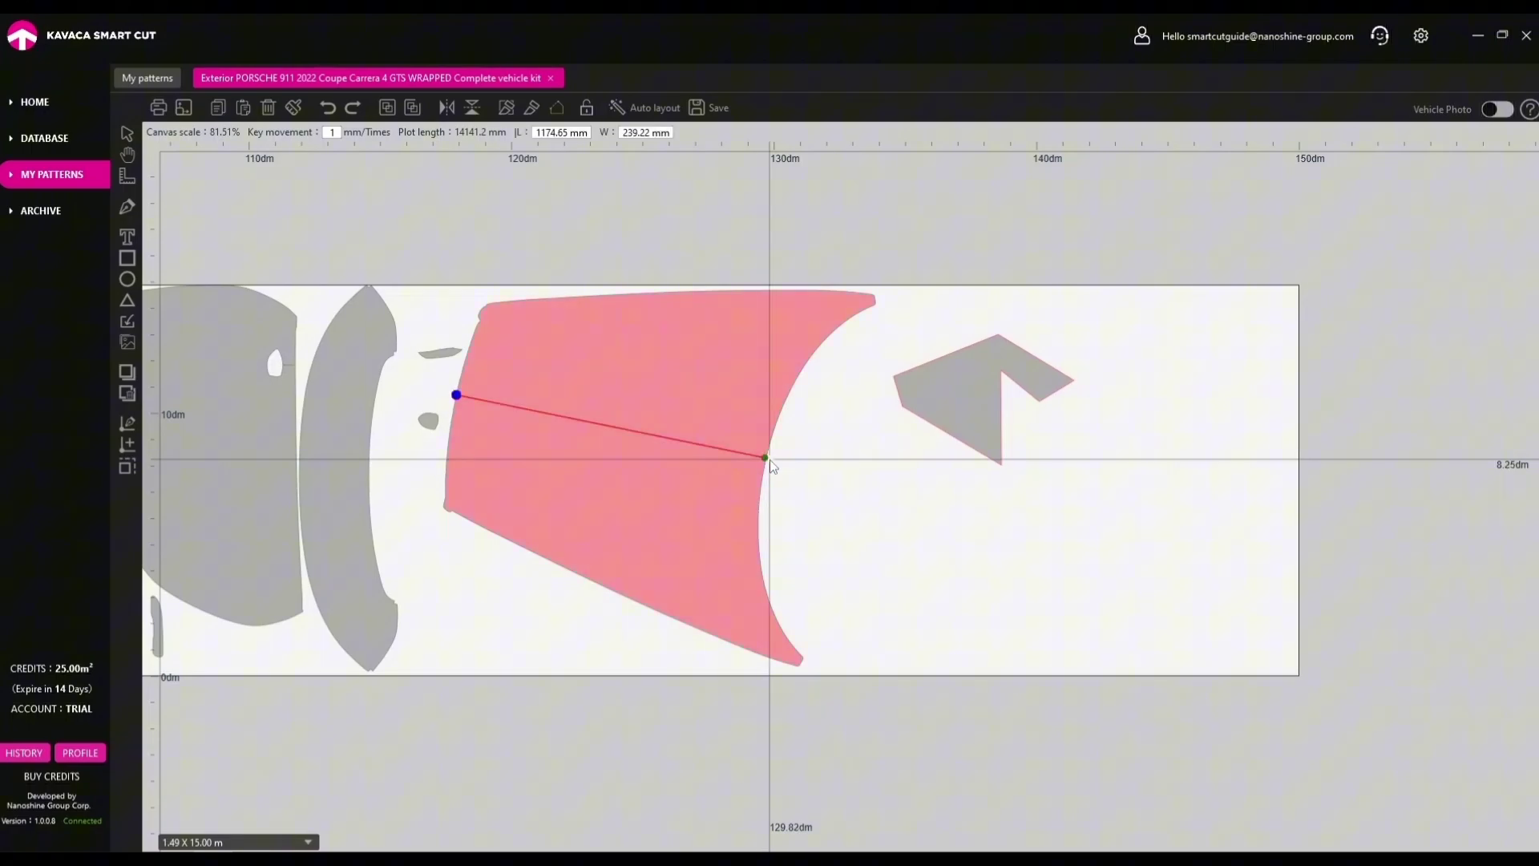
{"action": "left_click", "coordinate": [770, 461]}
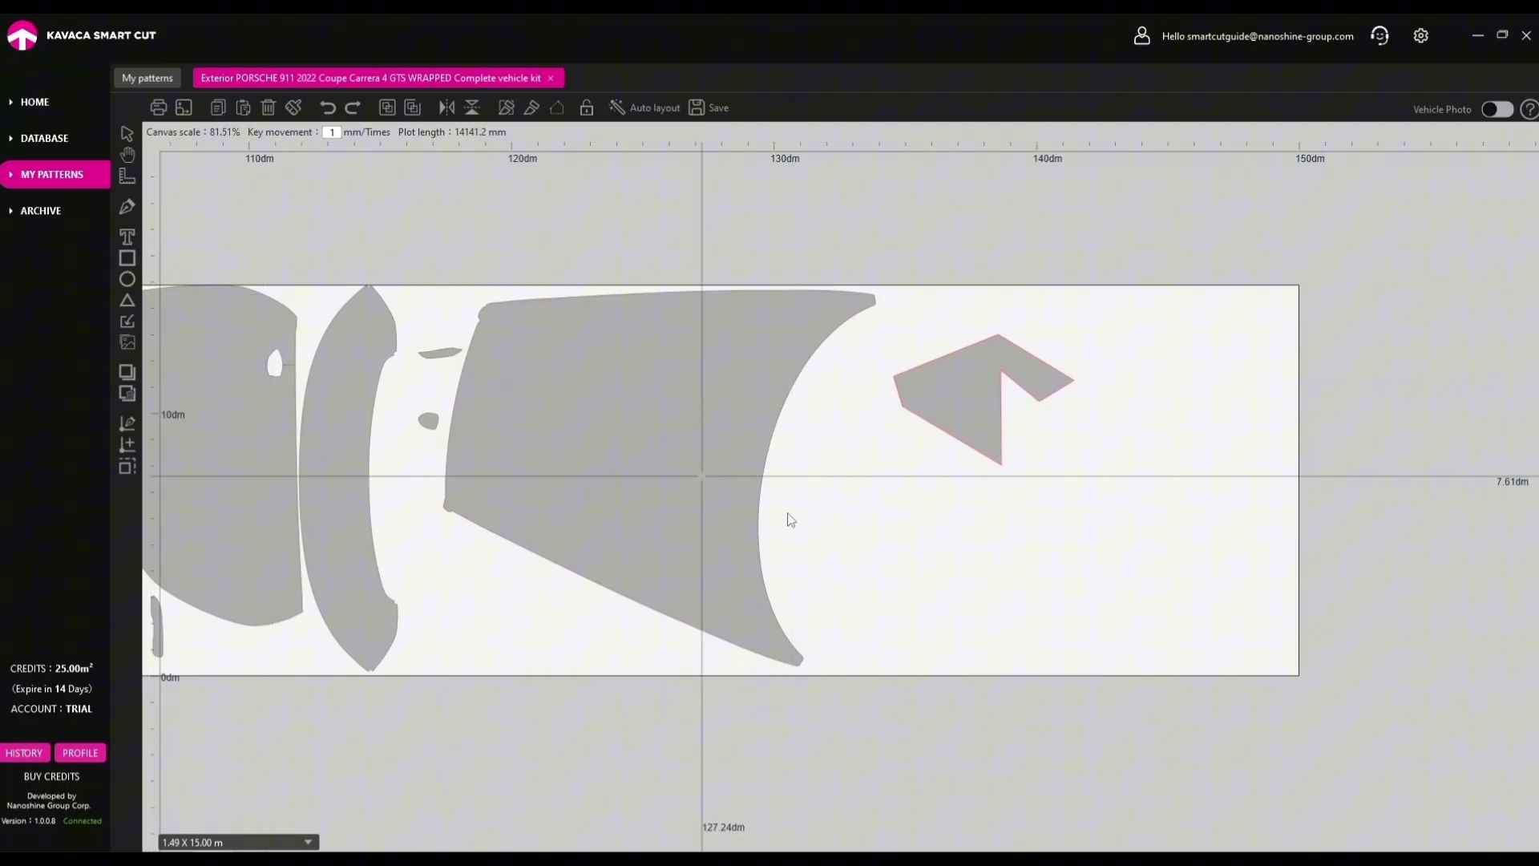
Add the text "77" in the empty material beside the large panel's curved edge.
{"action": "left_click", "coordinate": [852, 497]}
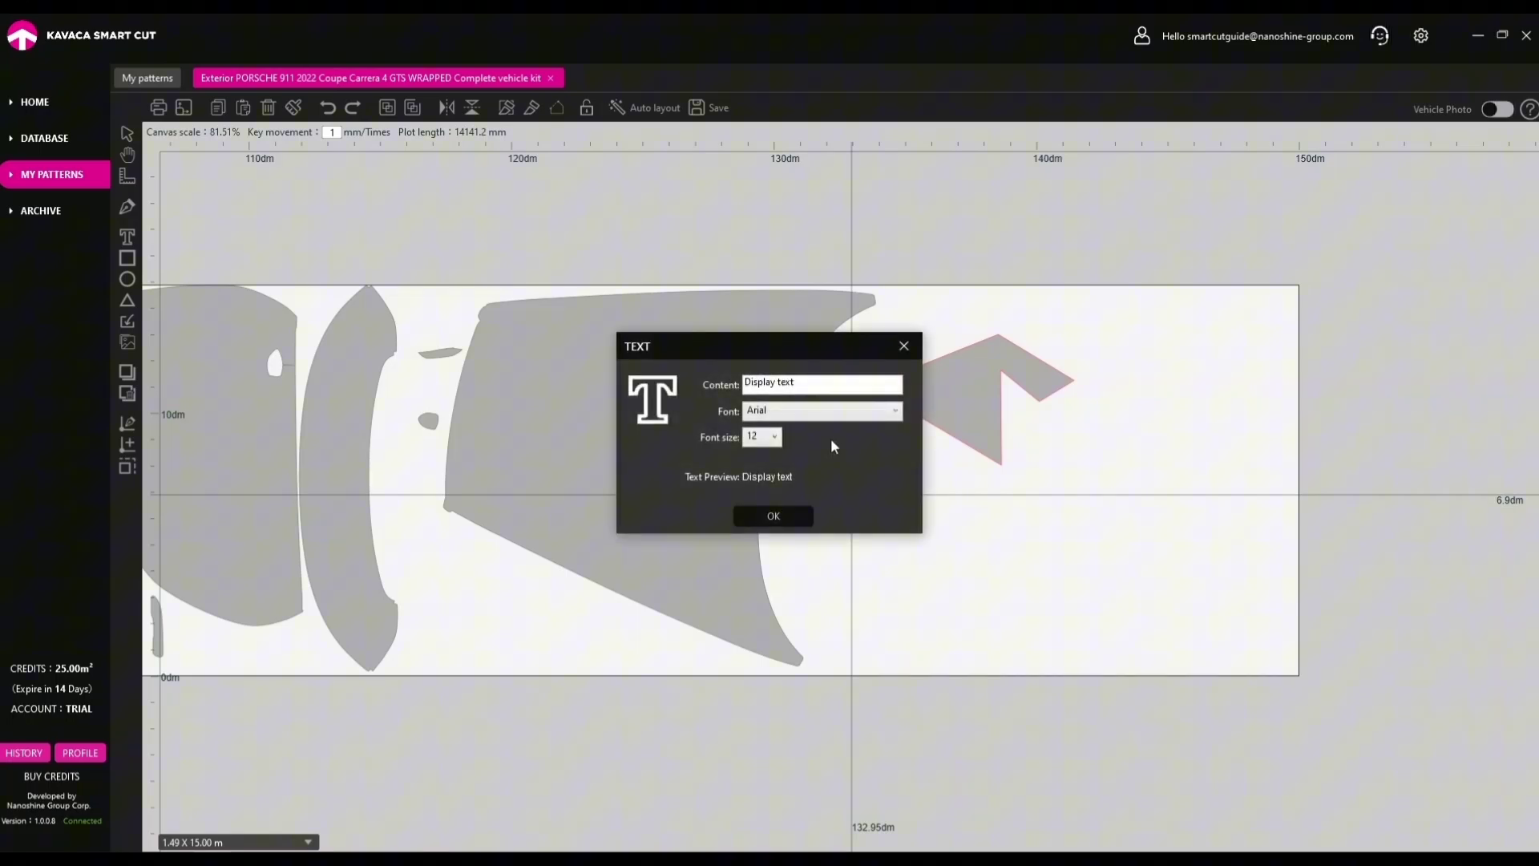
{"action": "left_click_drag", "start_coordinate": [800, 386], "coordinate": [731, 381]}
{"action": "type", "text": "77"}
{"action": "left_click", "coordinate": [762, 437]}
{"action": "left_click", "coordinate": [785, 515]}
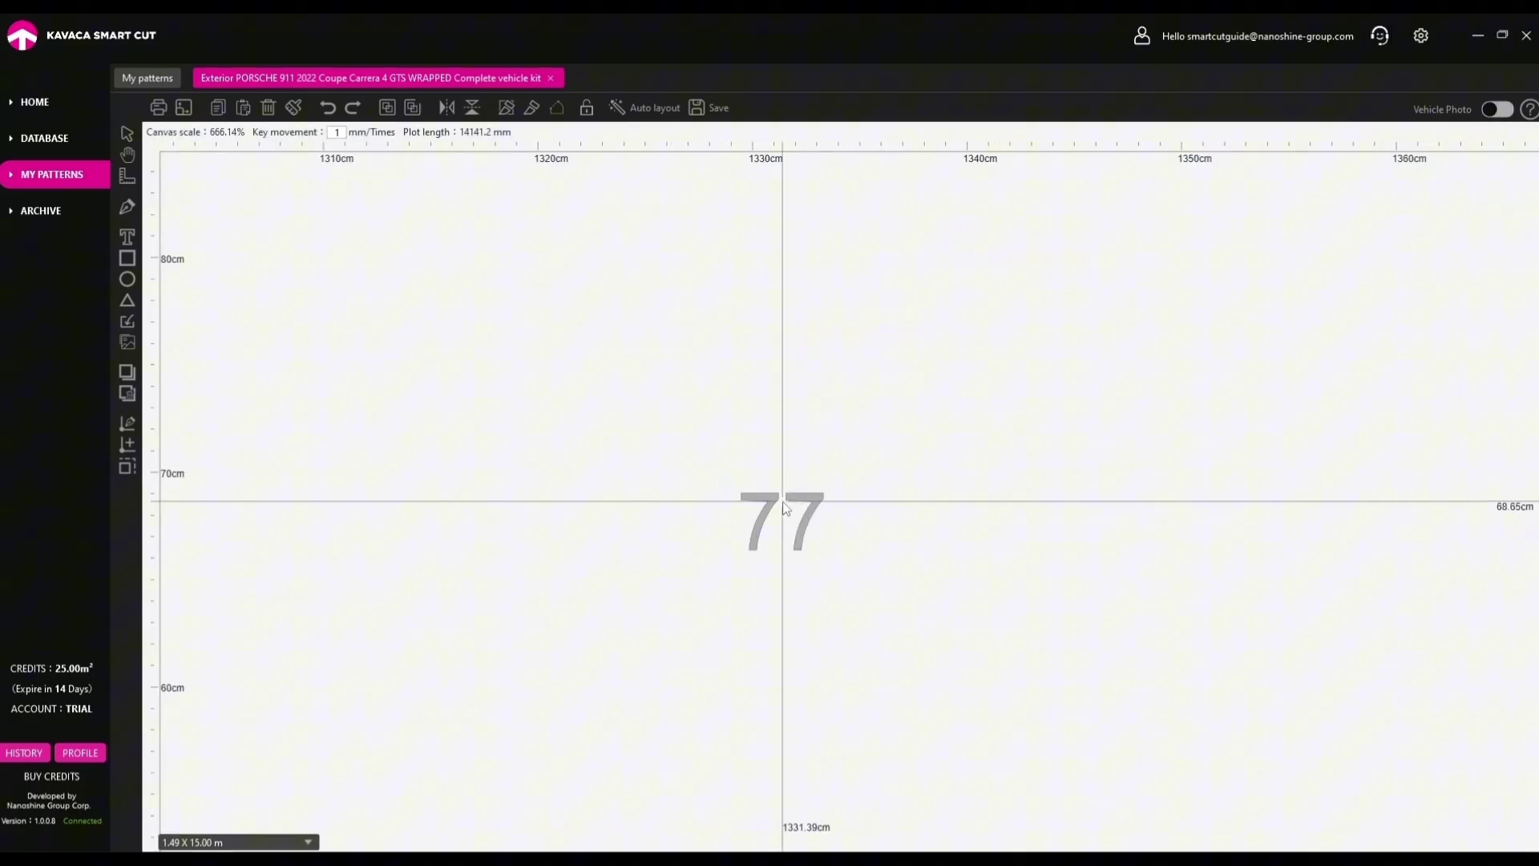
Enlarge the "77" text proportionally to about five times its size.
{"action": "left_click", "coordinate": [805, 513]}
{"action": "left_click", "coordinate": [863, 505]}
{"action": "left_click", "coordinate": [812, 504]}
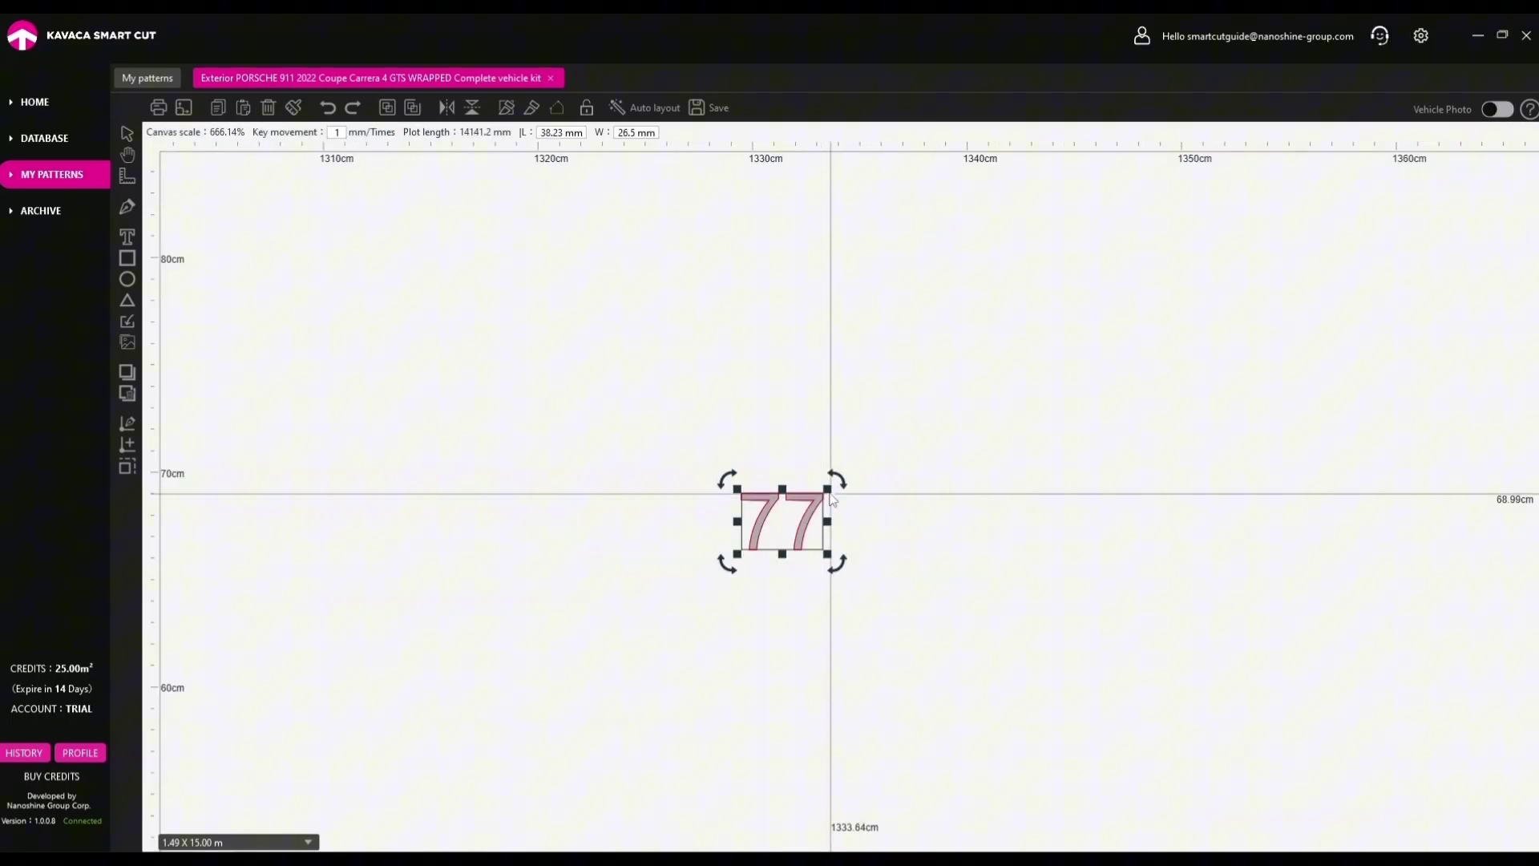
{"action": "left_click_drag", "start_coordinate": [828, 491], "coordinate": [1210, 275]}
{"action": "scroll", "coordinate": [1207, 370], "scroll_direction": "down", "scroll_amount": 3}
{"action": "scroll", "coordinate": [1207, 370], "scroll_direction": "down", "scroll_amount": 5}
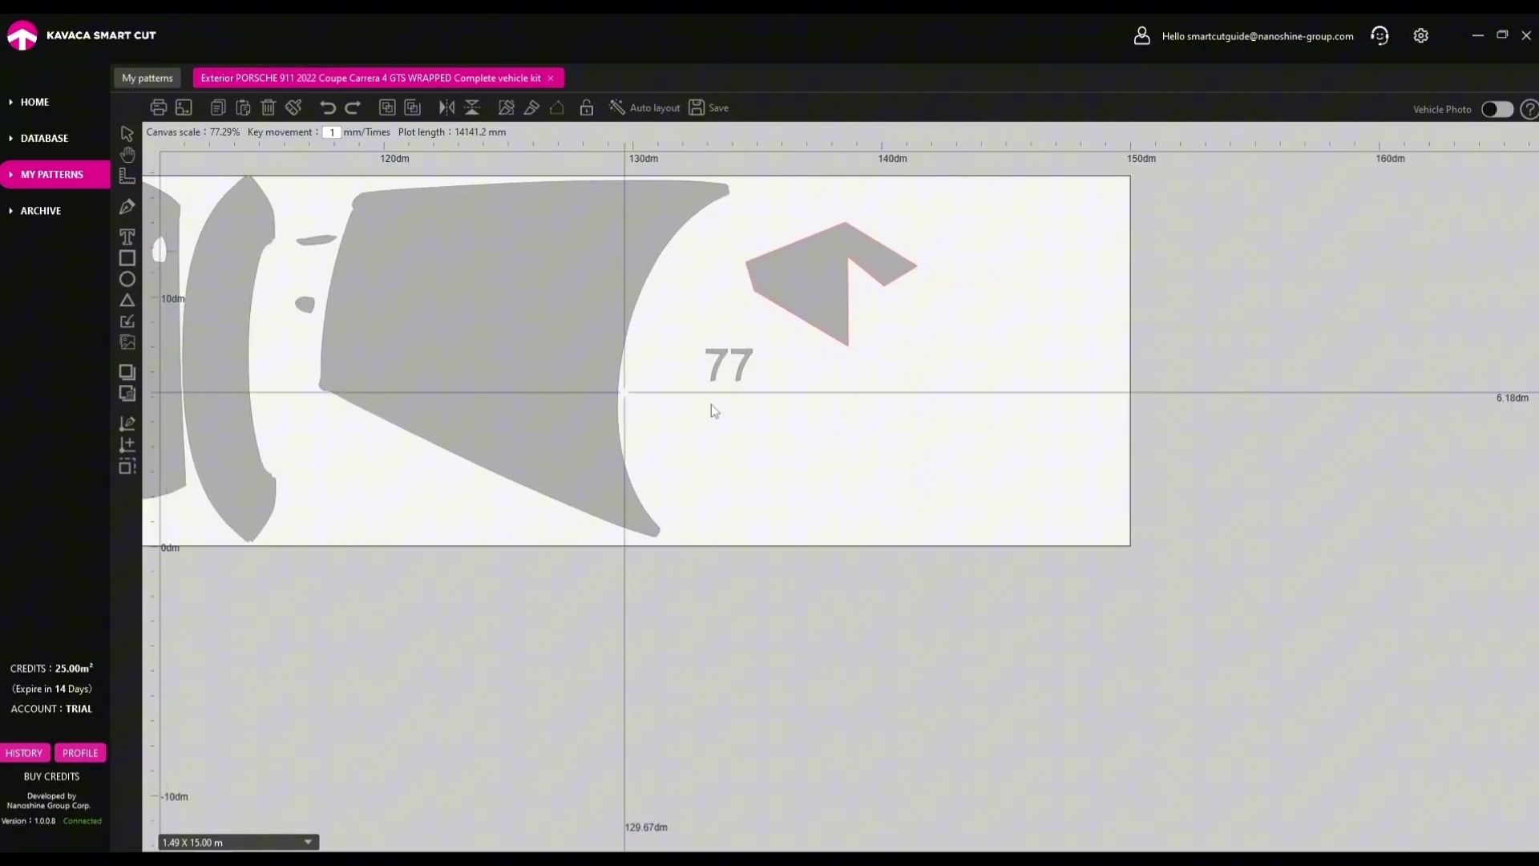
Draw a narrow upright rectangle, a square, a circle and a narrow triangle in the empty material around the pen-drawn polygon.
{"action": "left_click_drag", "start_coordinate": [784, 368], "coordinate": [943, 464]}
{"action": "mouse_move", "coordinate": [920, 295]}
{"action": "left_mouse_down"}
{"action": "mouse_move", "coordinate": [1035, 428]}
{"action": "mouse_move", "coordinate": [1034, 293]}
{"action": "mouse_move", "coordinate": [1028, 485]}
{"action": "left_mouse_up"}
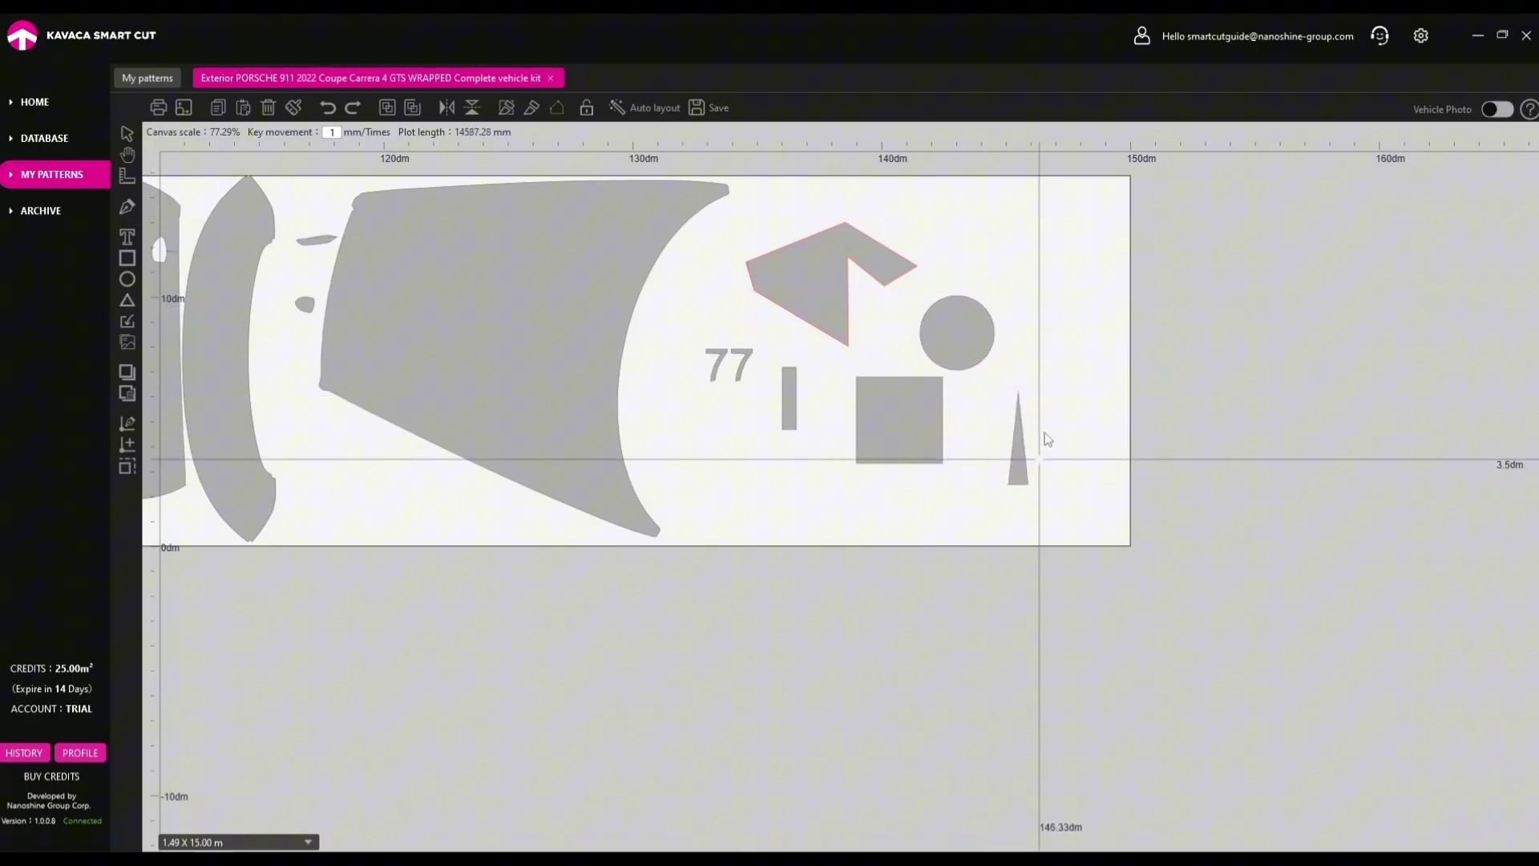
Draw an evenly proportioned triangle about 663 × 663 mm over the narrow triangle and delete it again.
{"action": "left_click_drag", "start_coordinate": [1022, 296], "coordinate": [1113, 479]}
{"action": "left_click", "coordinate": [128, 301]}
{"action": "left_click", "coordinate": [1062, 420]}
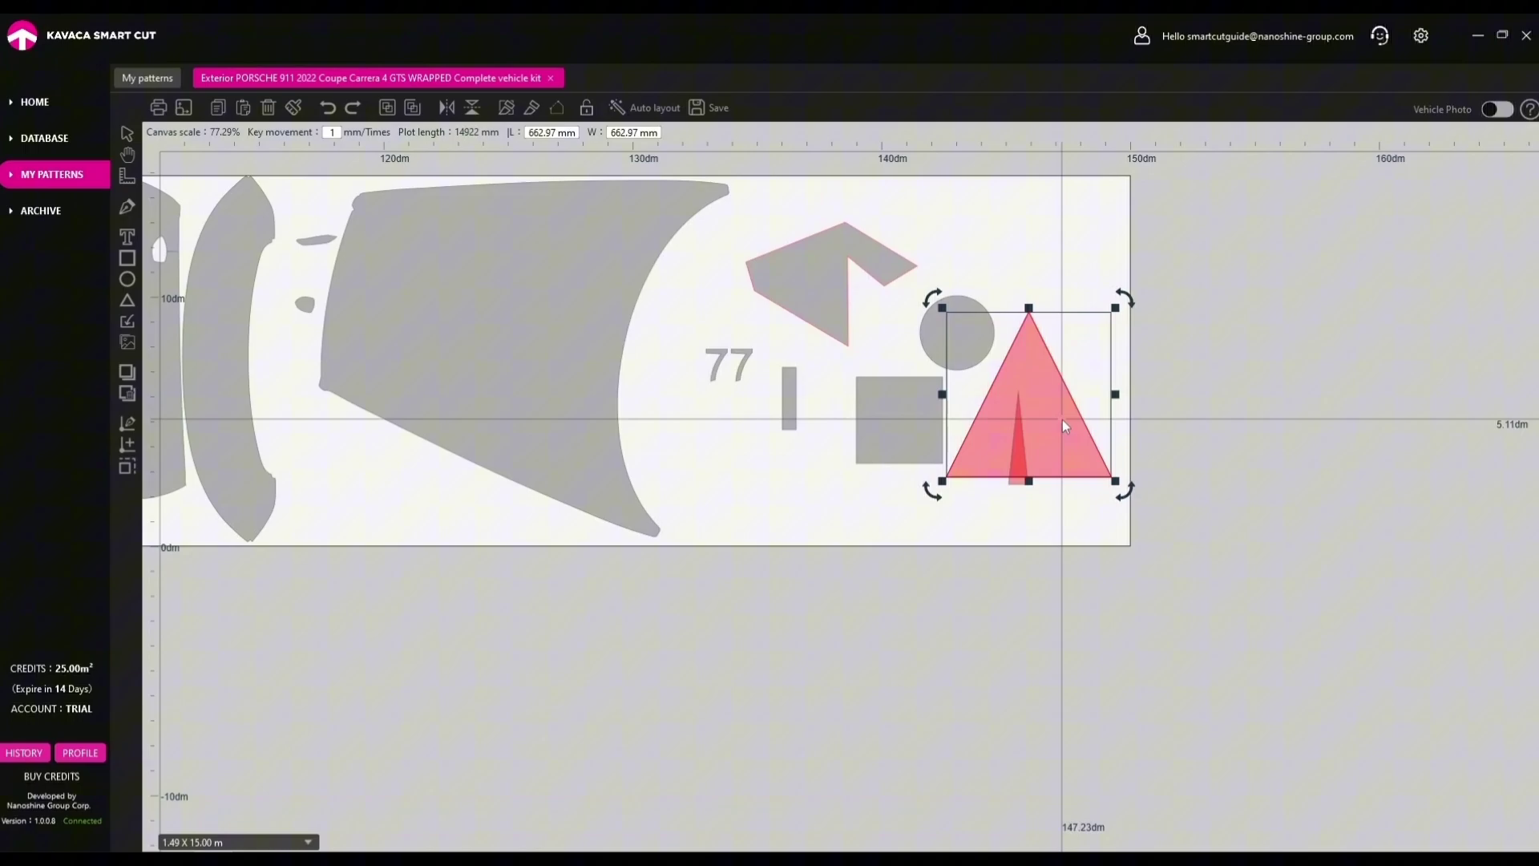
{"action": "left_click_drag", "start_coordinate": [1062, 420], "coordinate": [1076, 248]}
{"action": "key", "text": "Delete"}
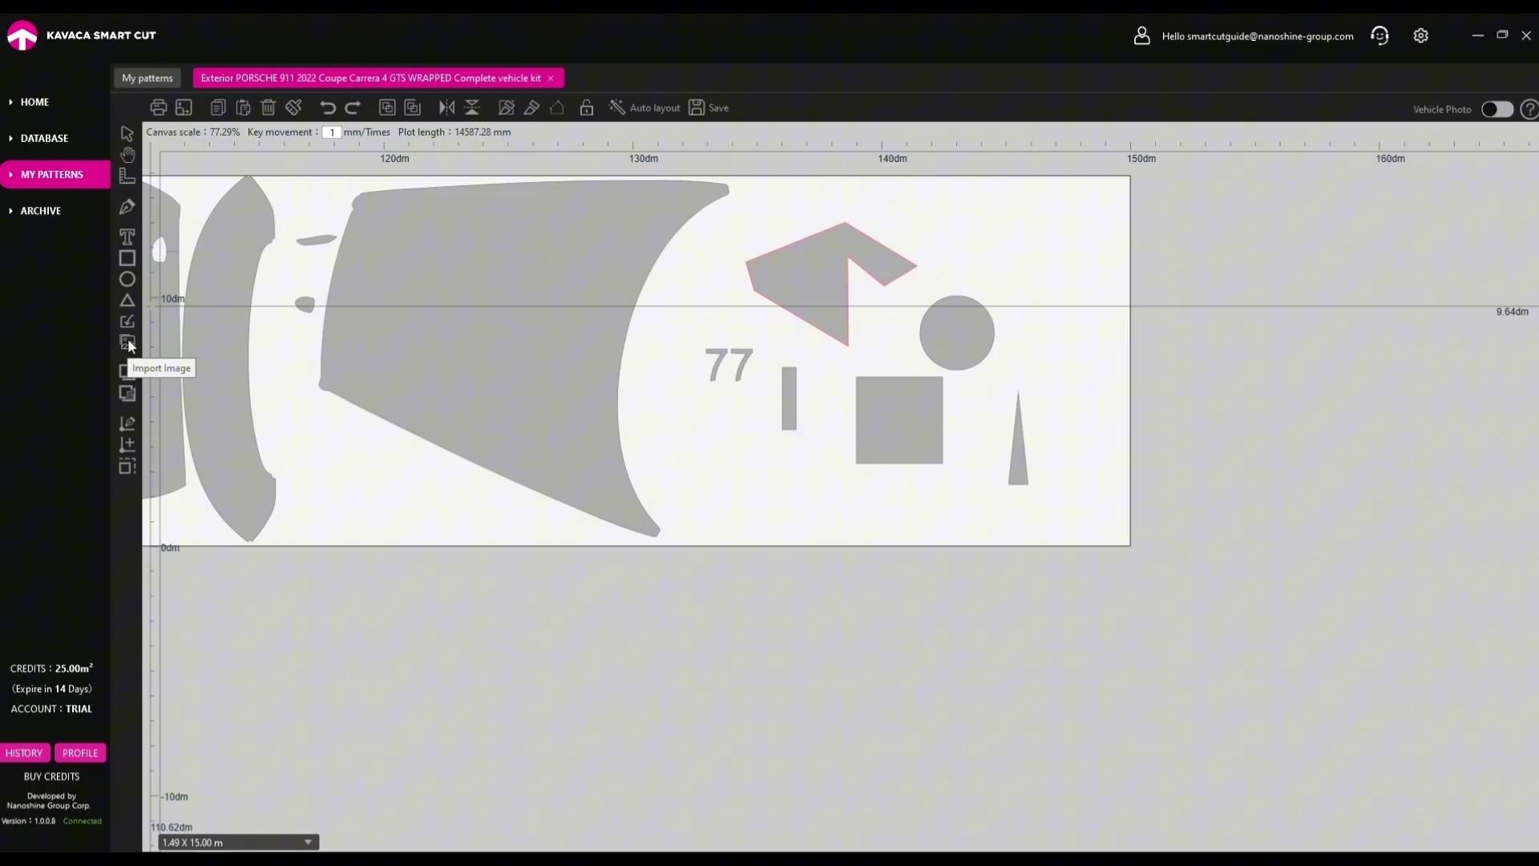
Bring the entire vehicle kit layout into view from its start to its end.
{"action": "scroll", "coordinate": [261, 371], "scroll_direction": "down", "scroll_amount": 5}
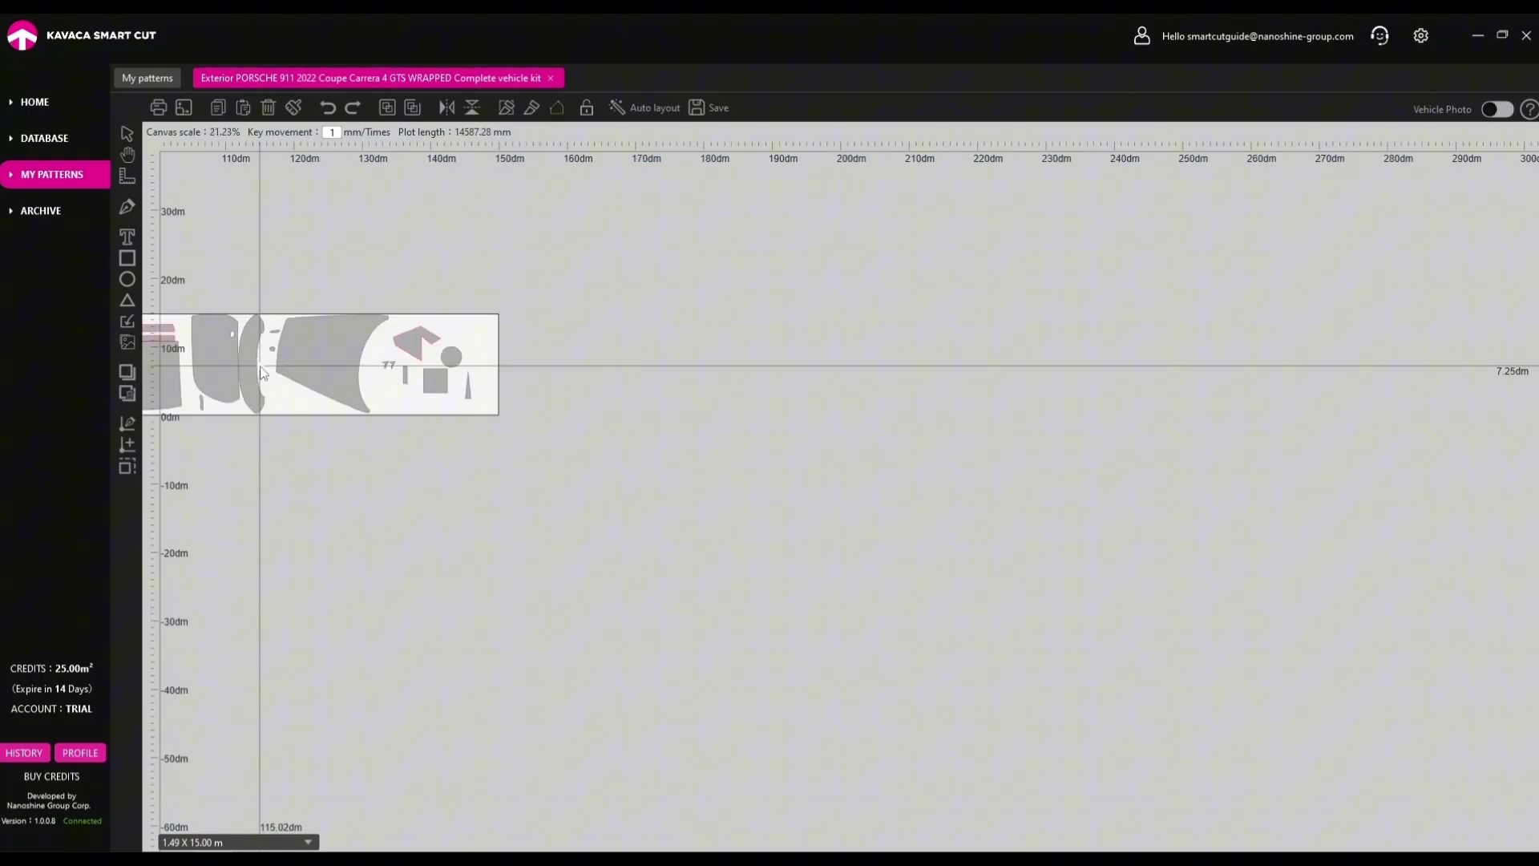
{"action": "left_click_drag", "start_coordinate": [261, 371], "coordinate": [1062, 321]}
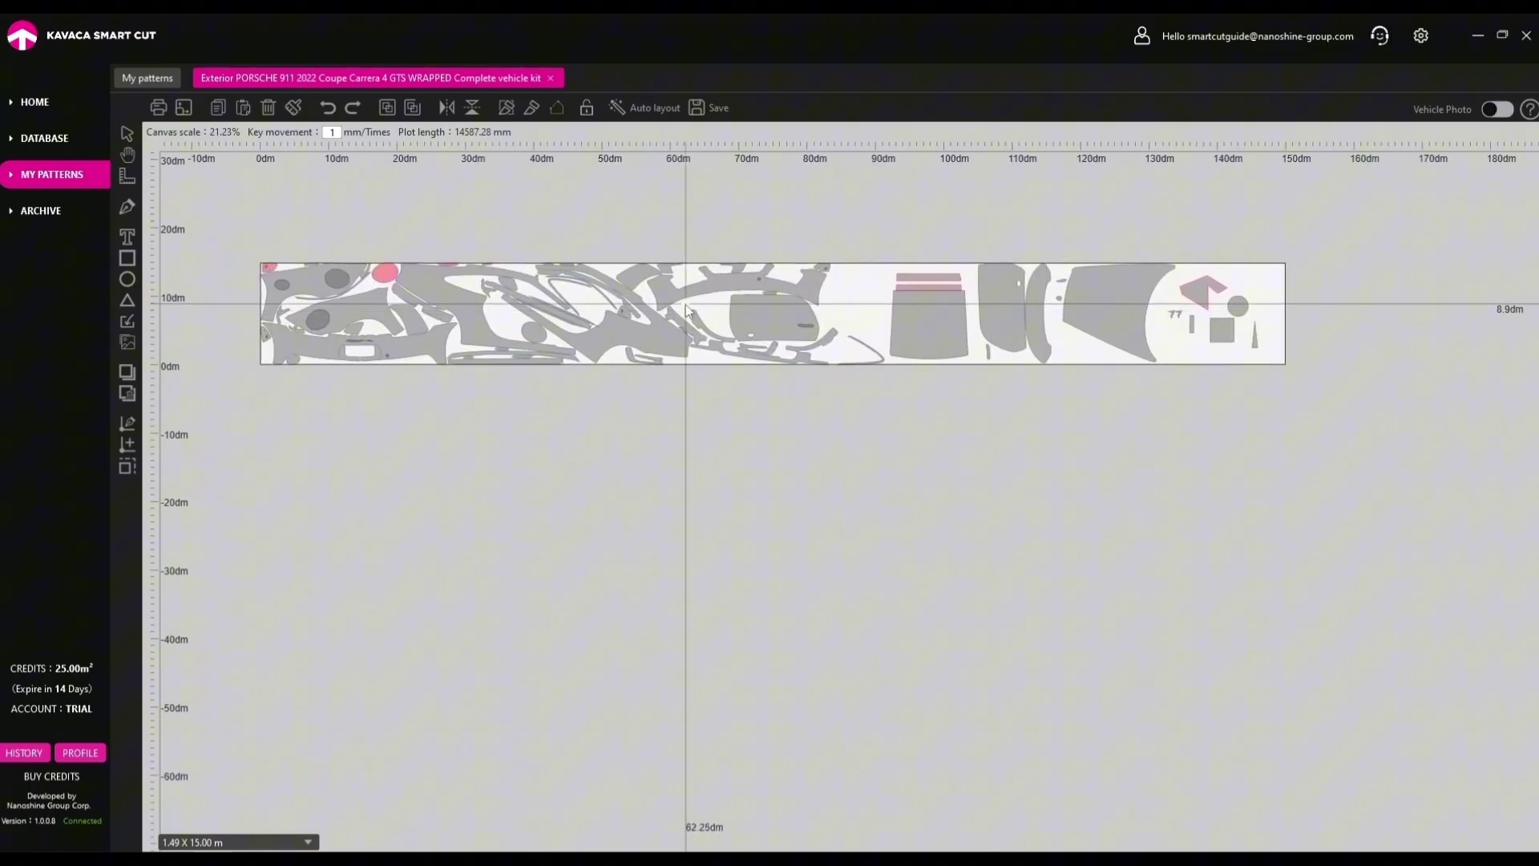